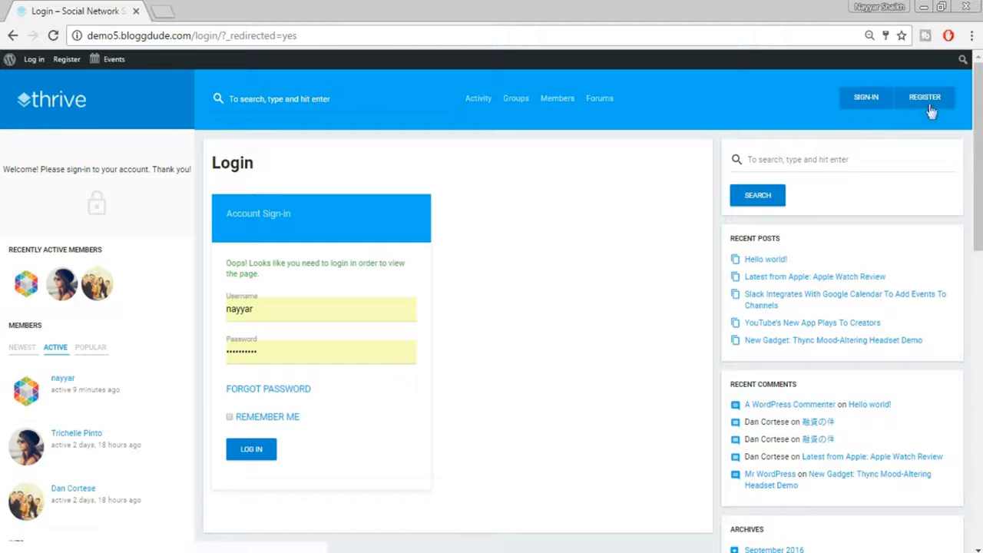
- Log in to the Thrive demo site with the filled-in credentials to reach the Welcome to Thrive homepage
{"action": "scroll", "coordinate": [607, 369], "scroll_direction": "down", "scroll_amount": 2}
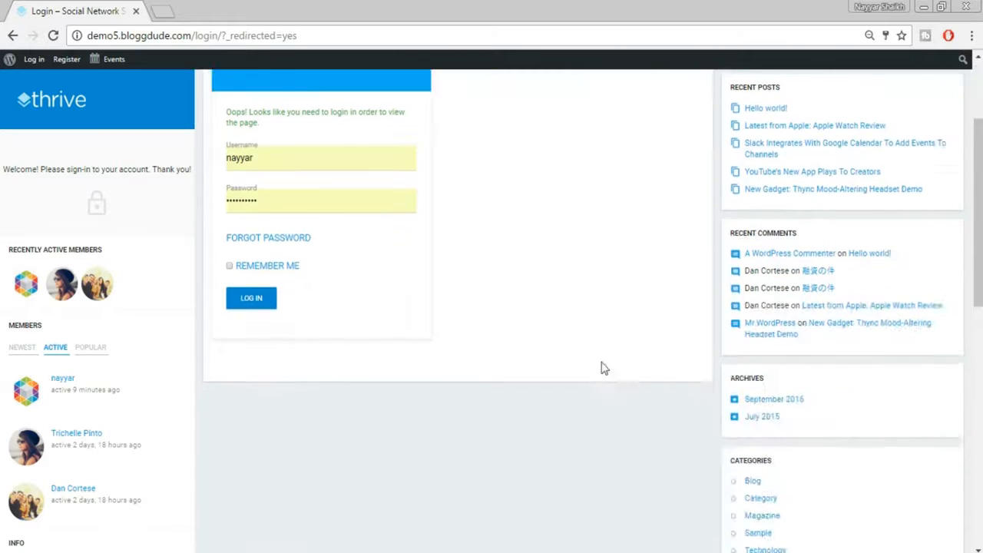
{"action": "scroll", "coordinate": [606, 369], "scroll_direction": "up", "scroll_amount": 2}
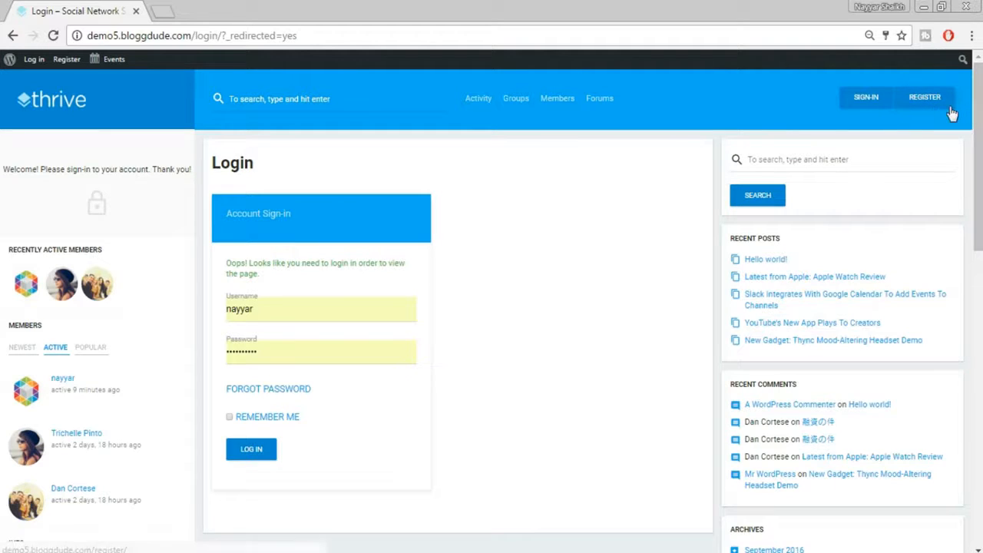
{"action": "left_click", "coordinate": [266, 458]}
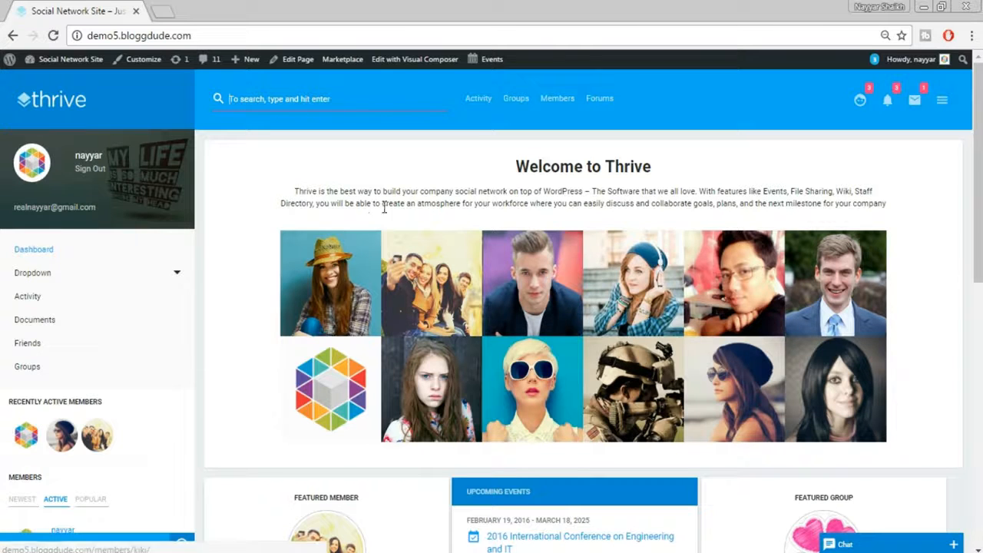
{"action": "left_click_drag", "start_coordinate": [293, 191], "coordinate": [918, 207]}
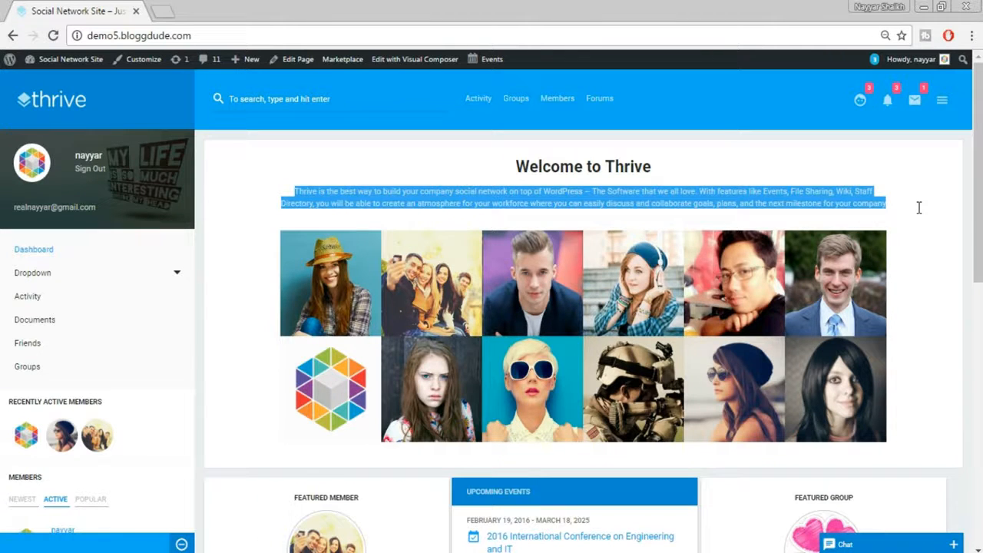
{"action": "left_click", "coordinate": [656, 186]}
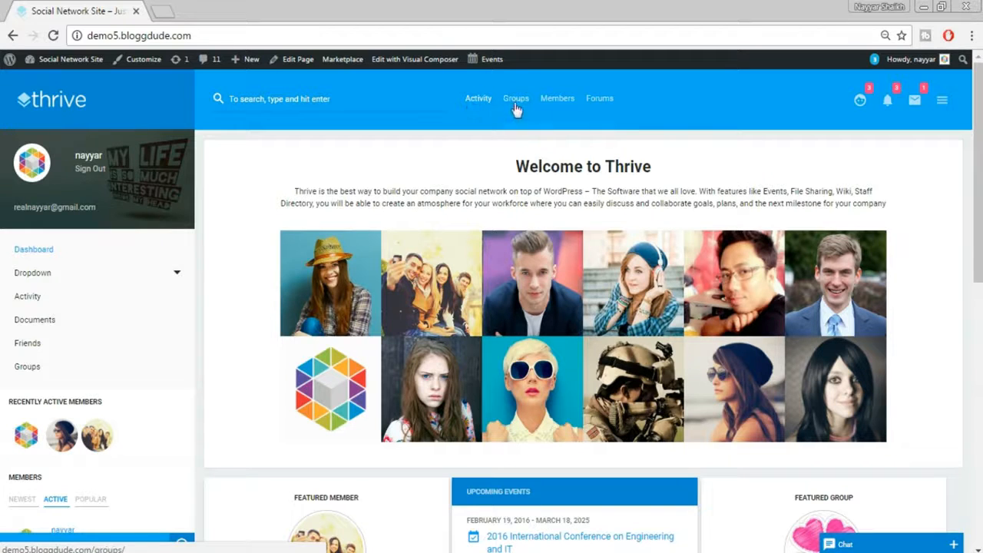
{"action": "mouse_move", "coordinate": [530, 103]}
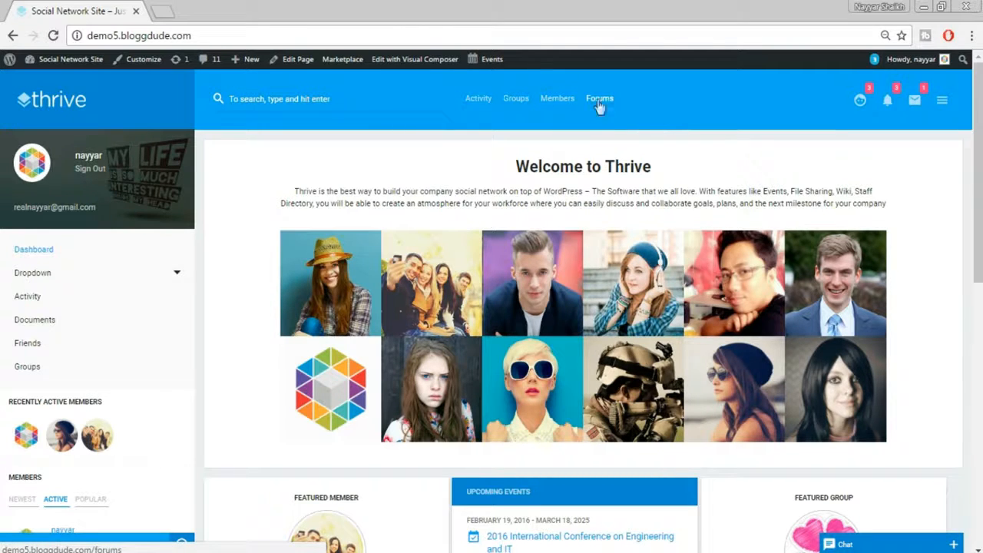
{"action": "mouse_move", "coordinate": [856, 104]}
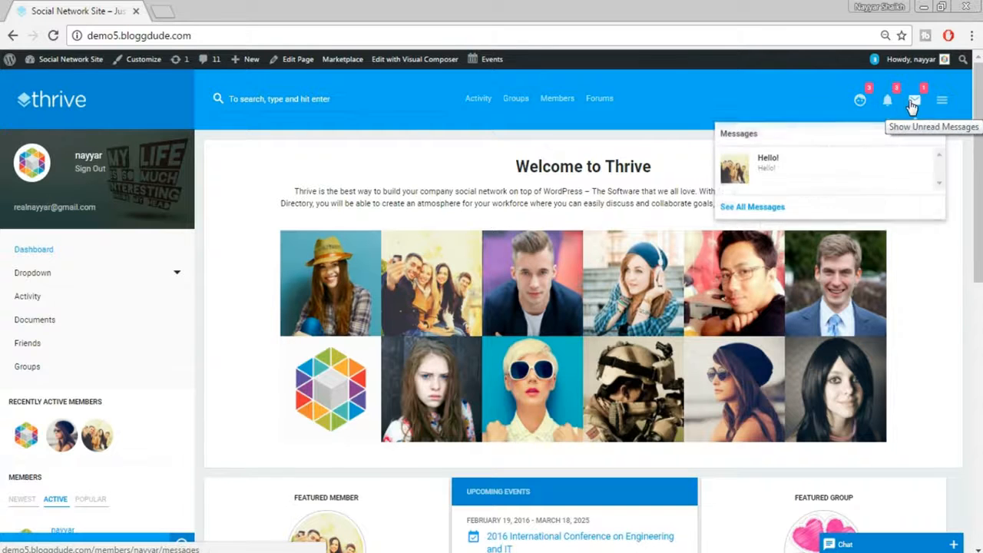
{"action": "mouse_move", "coordinate": [942, 102]}
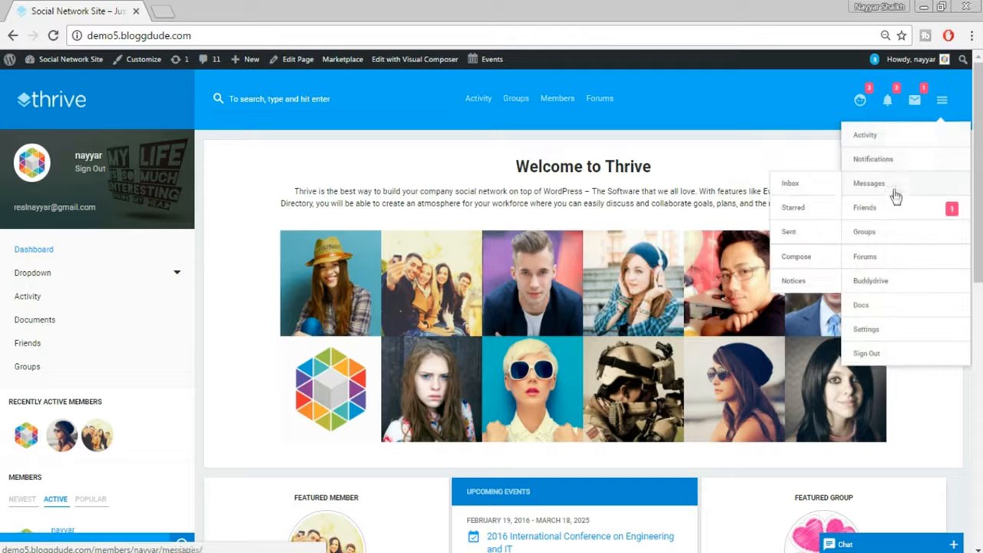
{"action": "mouse_move", "coordinate": [895, 215]}
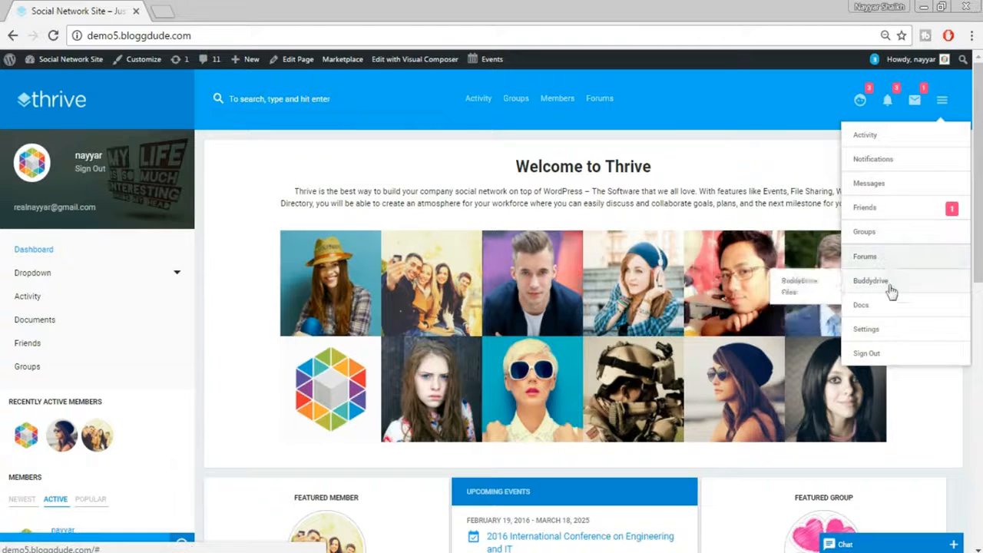
{"action": "mouse_move", "coordinate": [895, 333]}
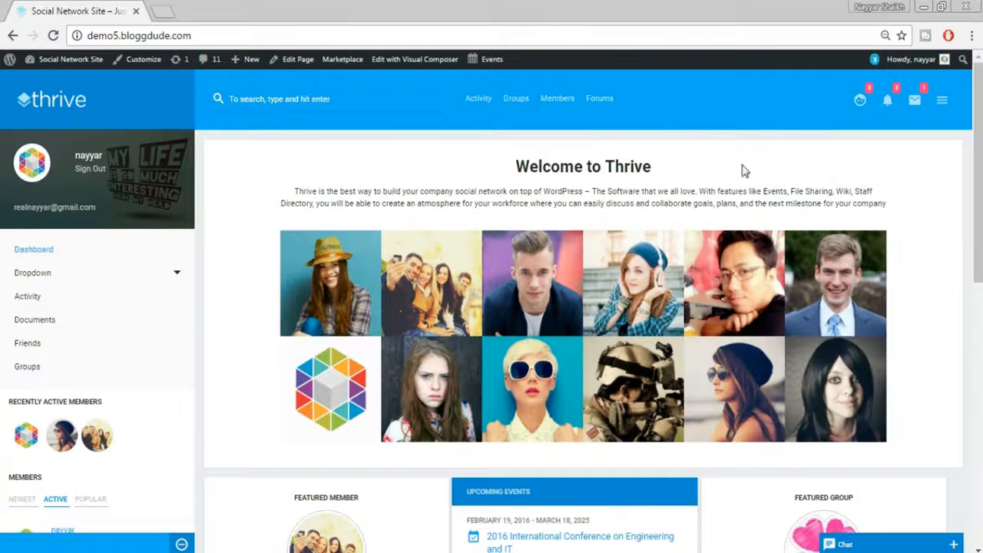
- Scroll the dashboard, highlighting the FEATURED GROUP heading and the 'How Is My Site?' poll question
{"action": "scroll", "coordinate": [966, 157], "scroll_direction": "down", "scroll_amount": 5}
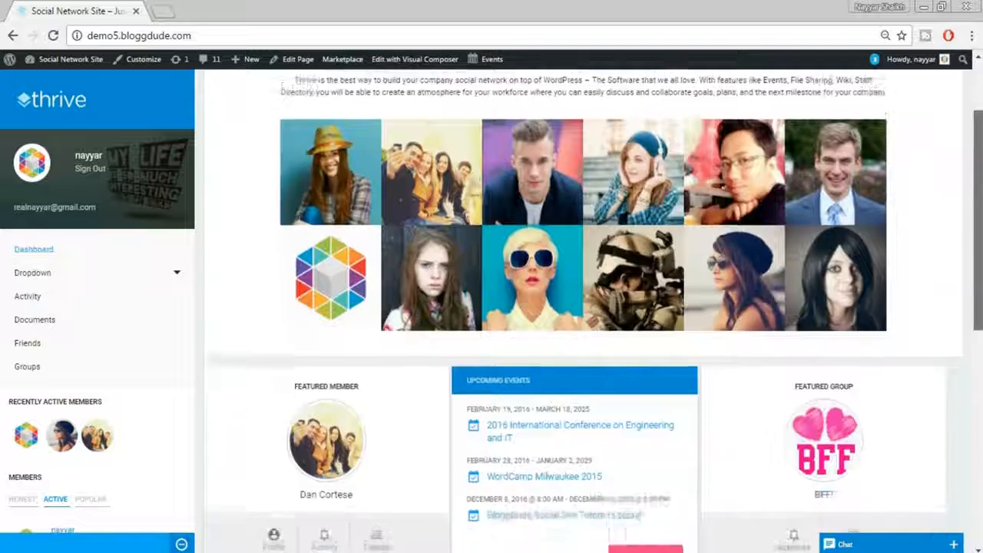
{"action": "scroll", "coordinate": [314, 286], "scroll_direction": "down", "scroll_amount": 3}
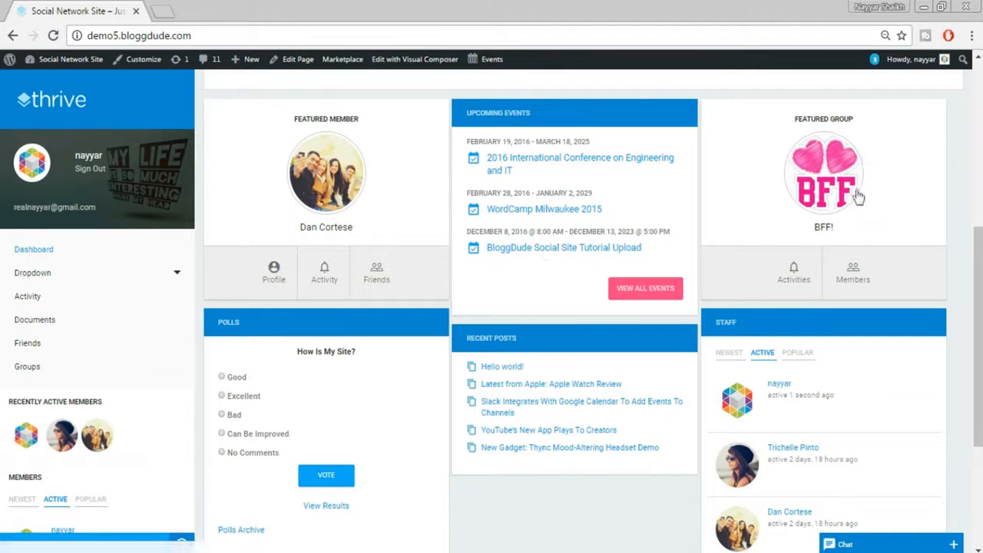
{"action": "left_click_drag", "start_coordinate": [794, 120], "coordinate": [867, 116]}
{"action": "left_click", "coordinate": [854, 139]}
{"action": "left_click_drag", "start_coordinate": [980, 342], "coordinate": [980, 409]}
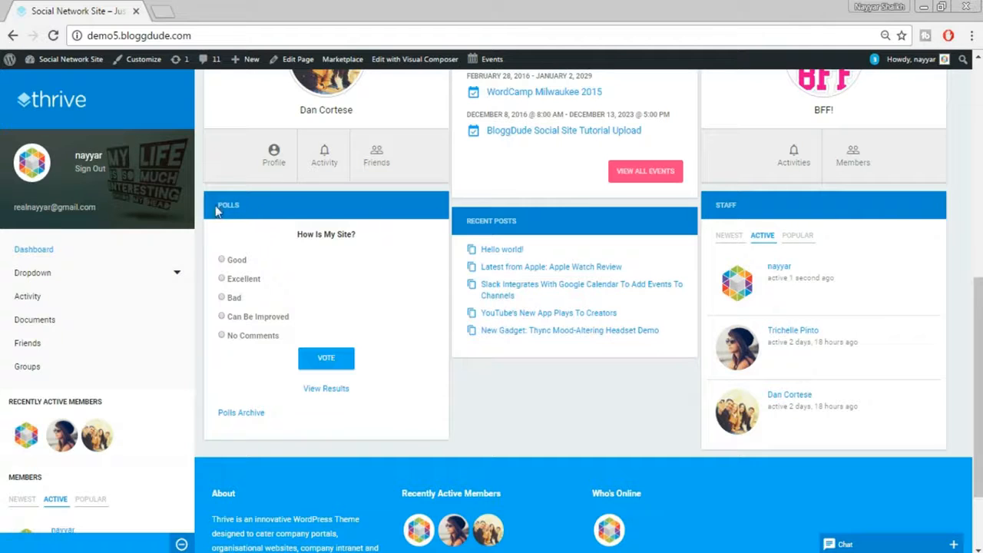
{"action": "left_click_drag", "start_coordinate": [298, 235], "coordinate": [373, 238]}
{"action": "left_click", "coordinate": [373, 238]}
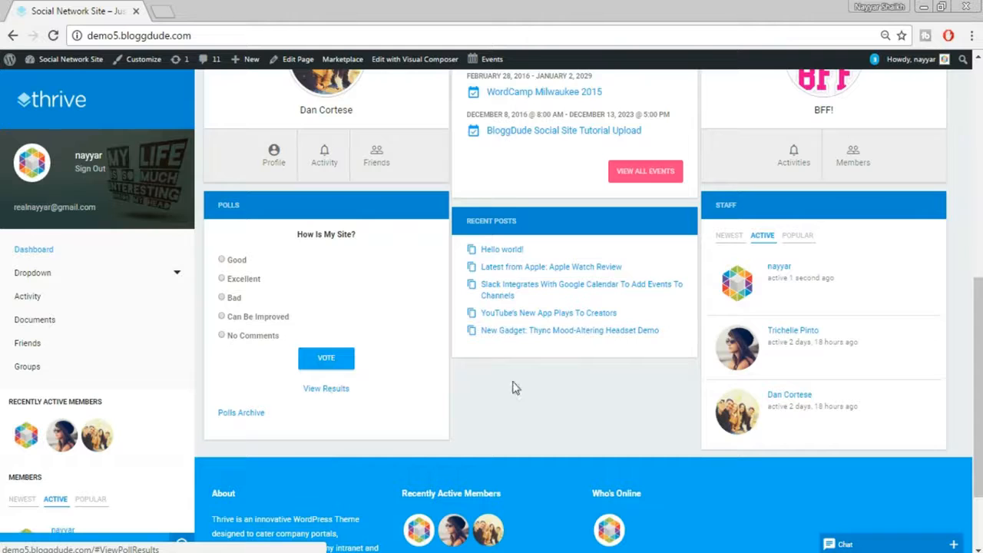
- Switch the Staff widget from Newest to Popular, then highlight the footer's About section
{"action": "left_click", "coordinate": [729, 235]}
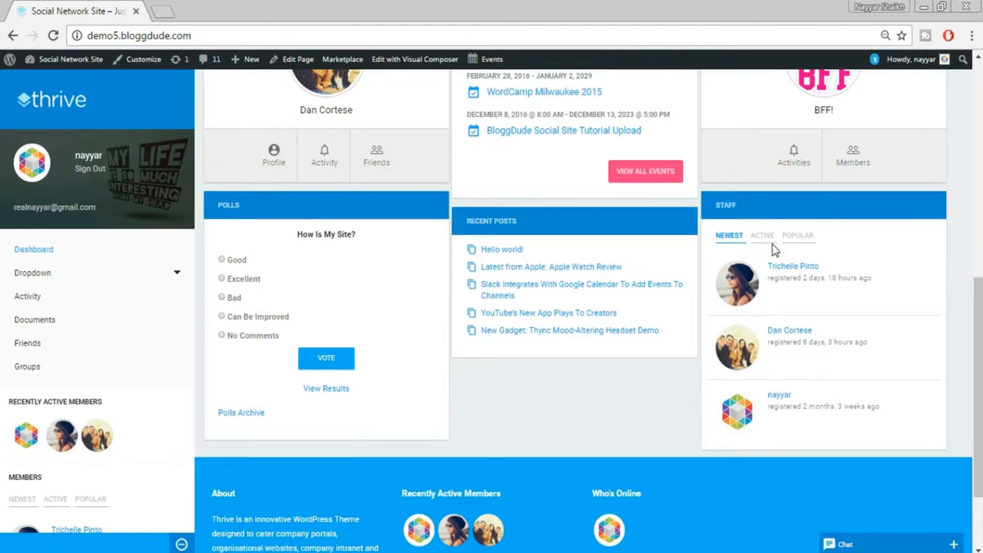
{"action": "left_click", "coordinate": [800, 239]}
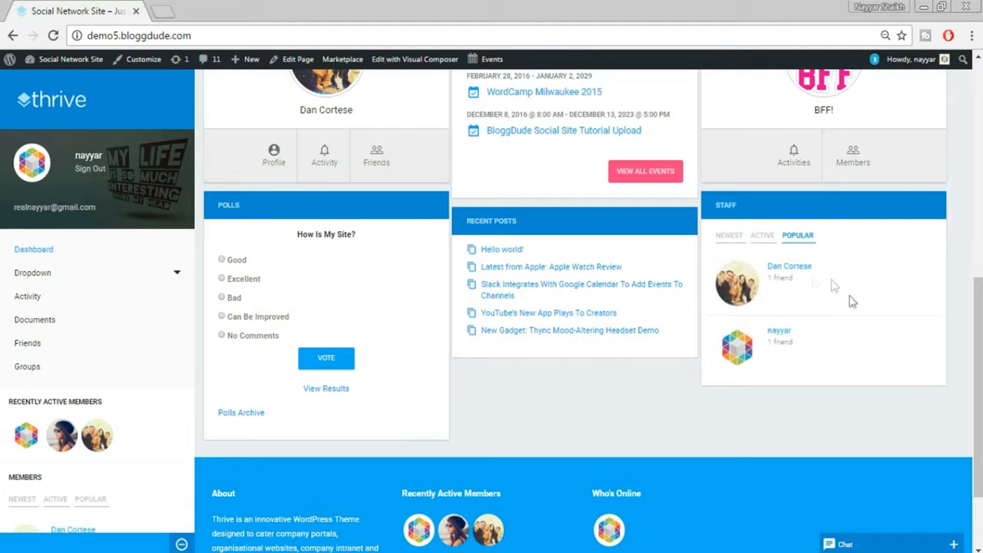
{"action": "scroll", "coordinate": [817, 351], "scroll_direction": "down", "scroll_amount": 2}
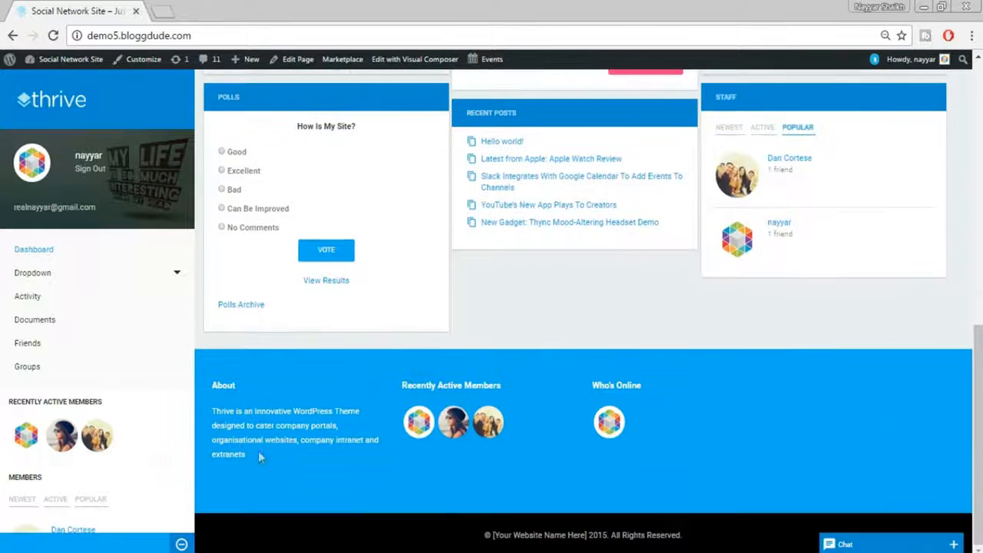
{"action": "left_click_drag", "start_coordinate": [212, 383], "coordinate": [253, 458]}
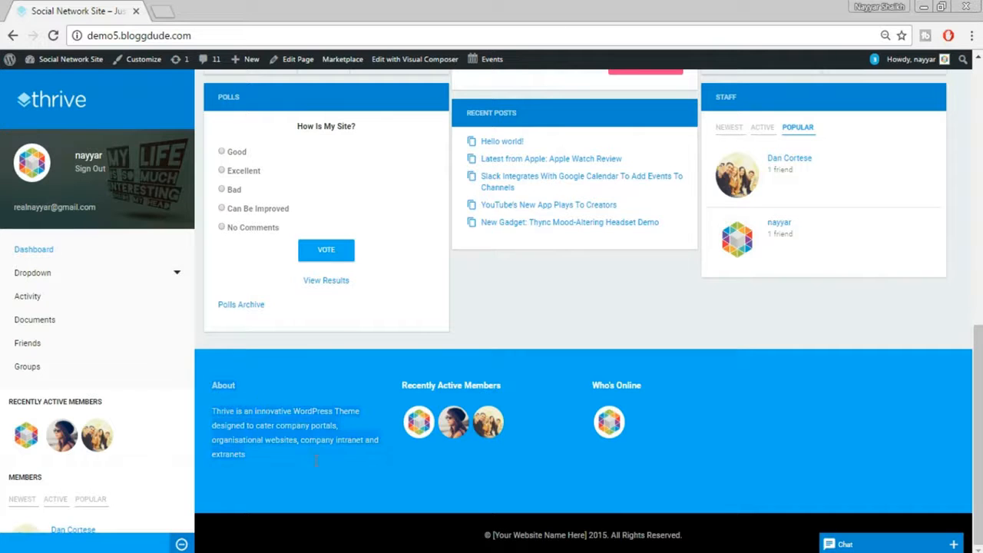
{"action": "left_click", "coordinate": [314, 459]}
{"action": "left_click_drag", "start_coordinate": [218, 385], "coordinate": [278, 454]}
{"action": "left_click", "coordinate": [273, 440]}
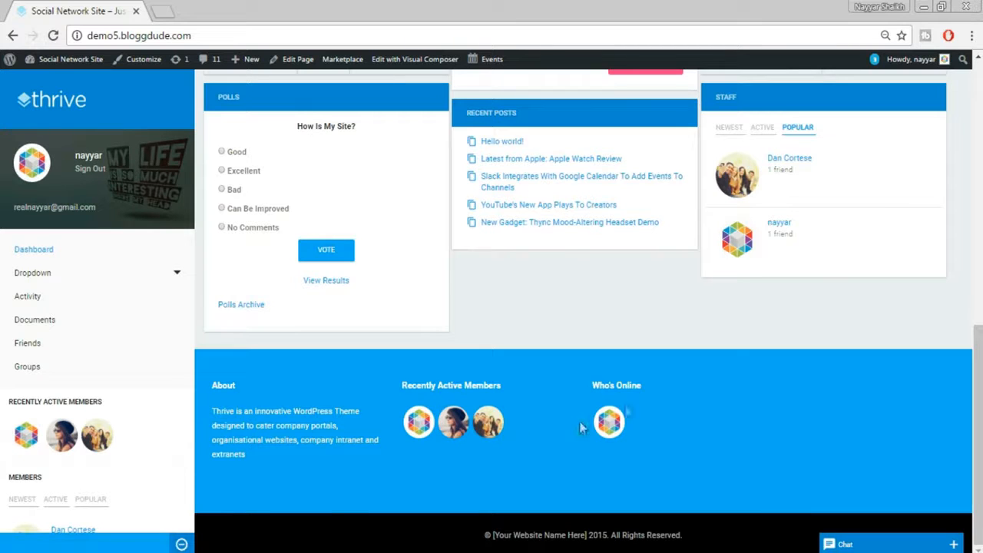
- In the site chat panel, send 'Hi' followed by an in-love emoji
{"action": "left_click", "coordinate": [872, 543]}
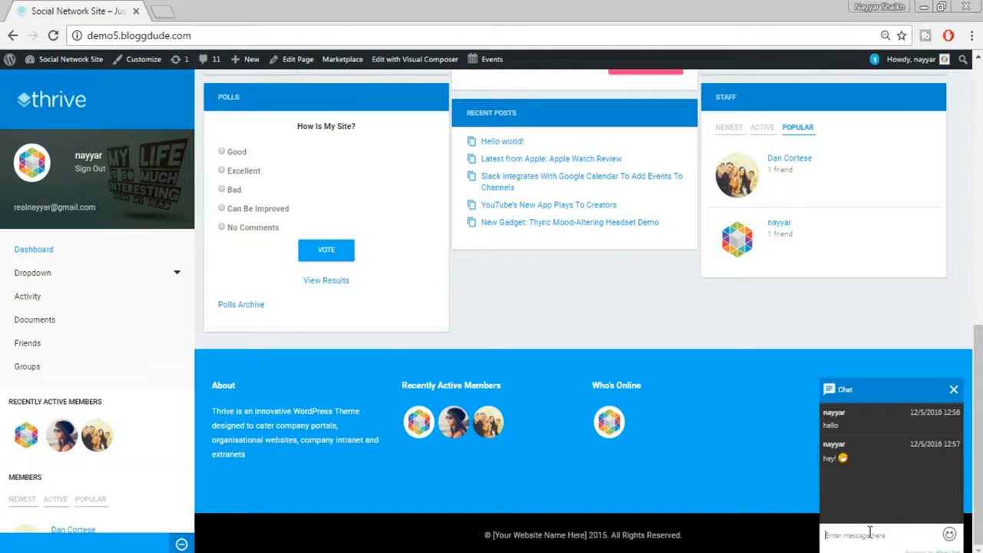
{"action": "type", "text": "Hi"}
{"action": "key", "text": "Return"}
{"action": "left_click", "coordinate": [949, 534]}
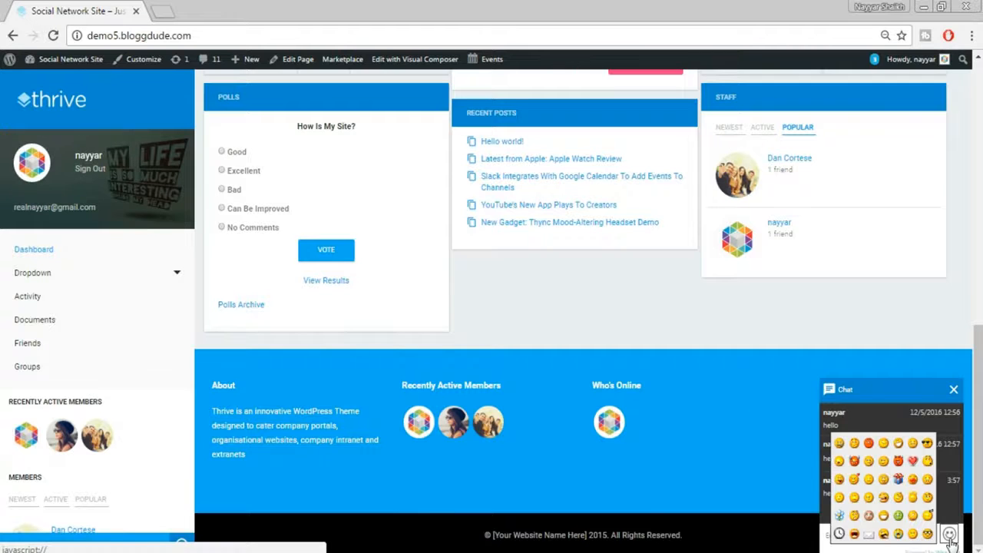
{"action": "left_click", "coordinate": [853, 481]}
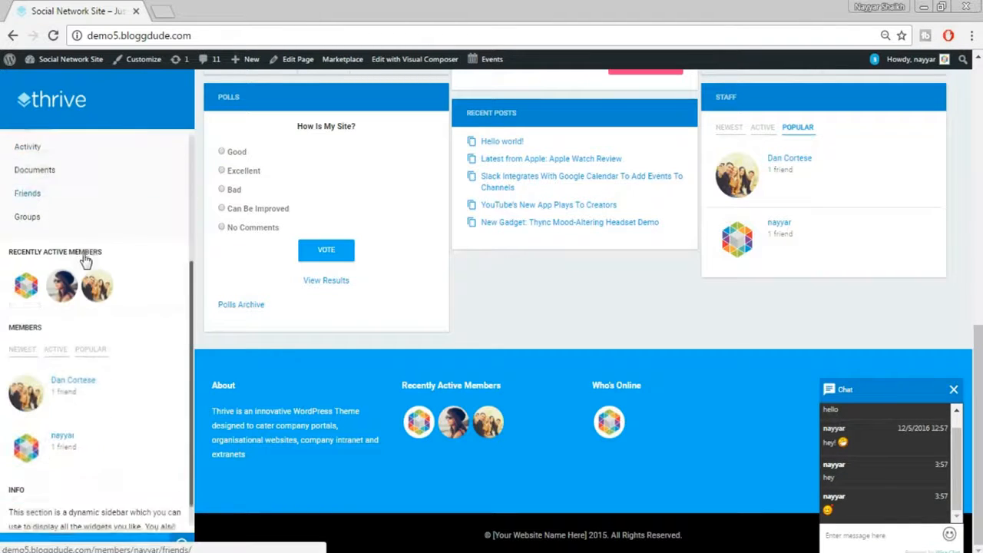
{"action": "scroll", "coordinate": [68, 321], "scroll_direction": "down", "scroll_amount": 5}
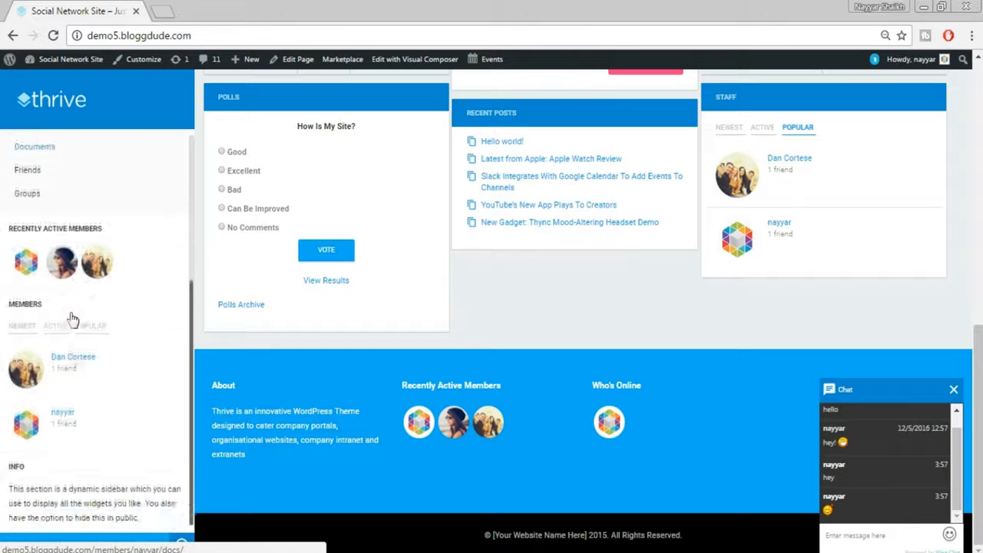
{"action": "scroll", "coordinate": [28, 331], "scroll_direction": "up", "scroll_amount": 6}
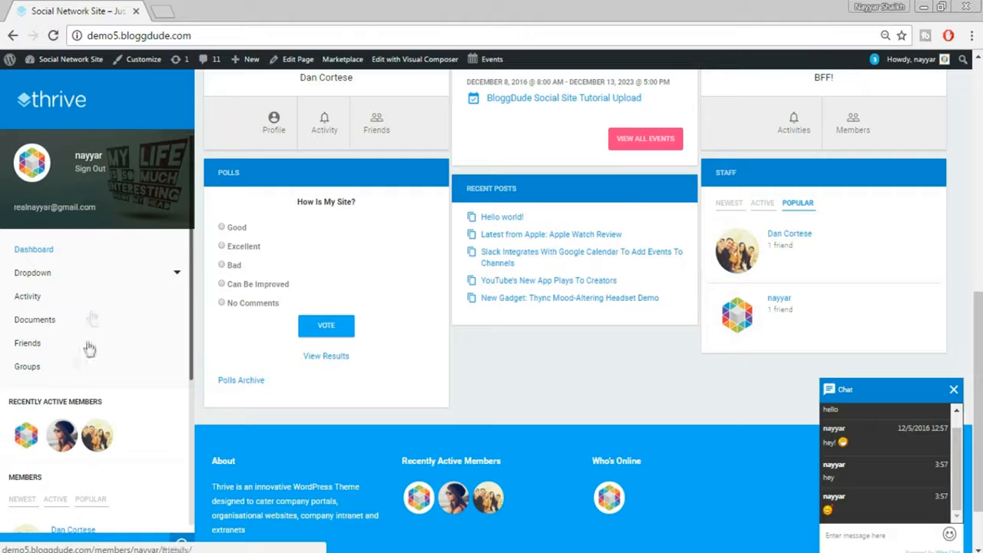
{"action": "scroll", "coordinate": [658, 324], "scroll_direction": "up", "scroll_amount": 5}
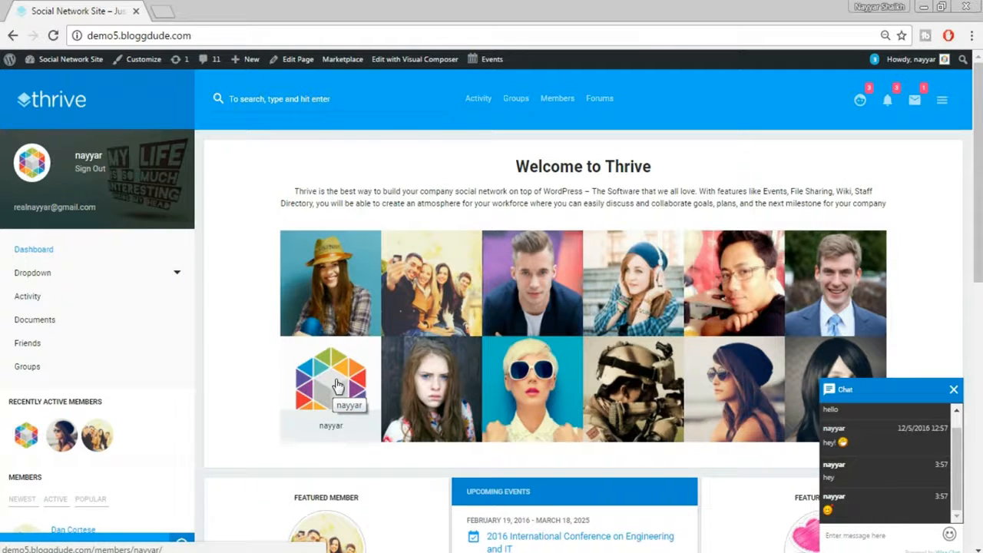
- Open your member profile and favorite the group photo update in its activity feed
{"action": "left_click", "coordinate": [338, 384]}
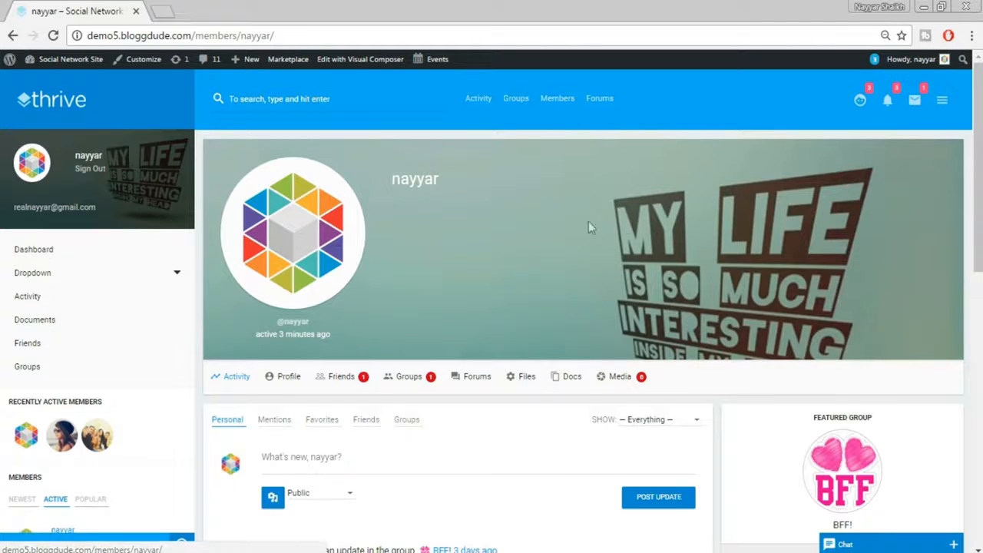
{"action": "scroll", "coordinate": [708, 238], "scroll_direction": "down", "scroll_amount": 2}
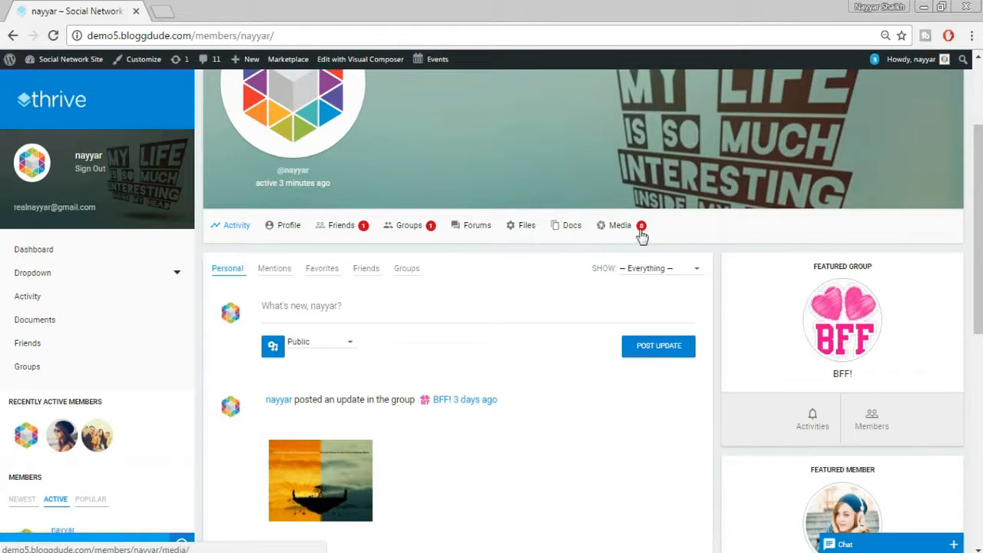
{"action": "scroll", "coordinate": [543, 285], "scroll_direction": "down", "scroll_amount": 1}
{"action": "scroll", "coordinate": [543, 286], "scroll_direction": "down", "scroll_amount": 1}
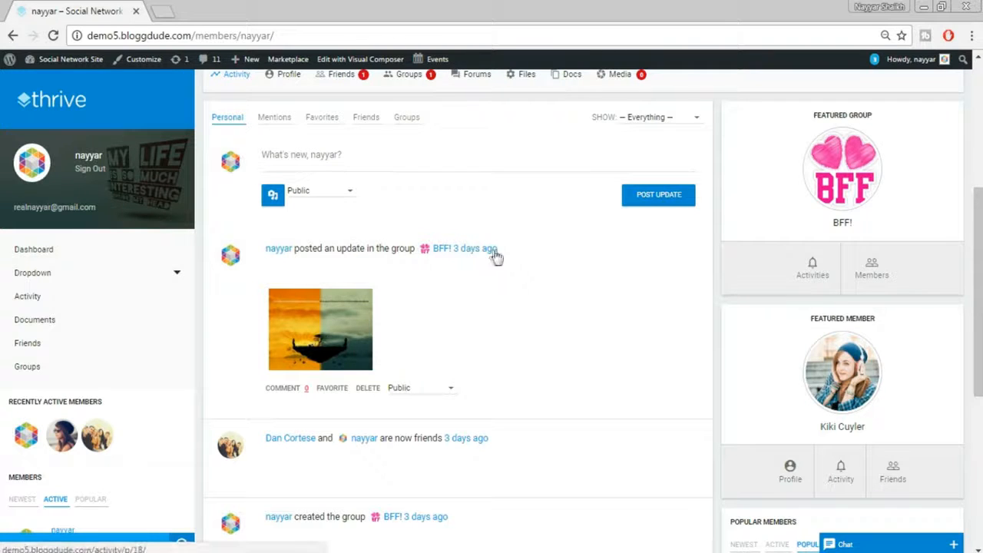
{"action": "scroll", "coordinate": [518, 322], "scroll_direction": "down", "scroll_amount": 2}
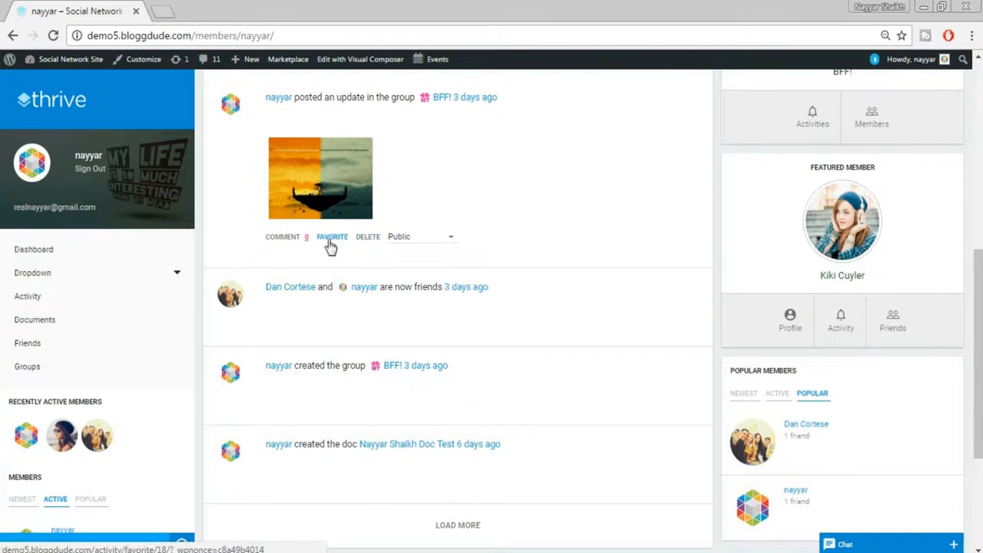
{"action": "left_click", "coordinate": [337, 239]}
- Browse the profile activity feed and return to the cover photo and profile tabs
{"action": "scroll", "coordinate": [466, 279], "scroll_direction": "down", "scroll_amount": 2}
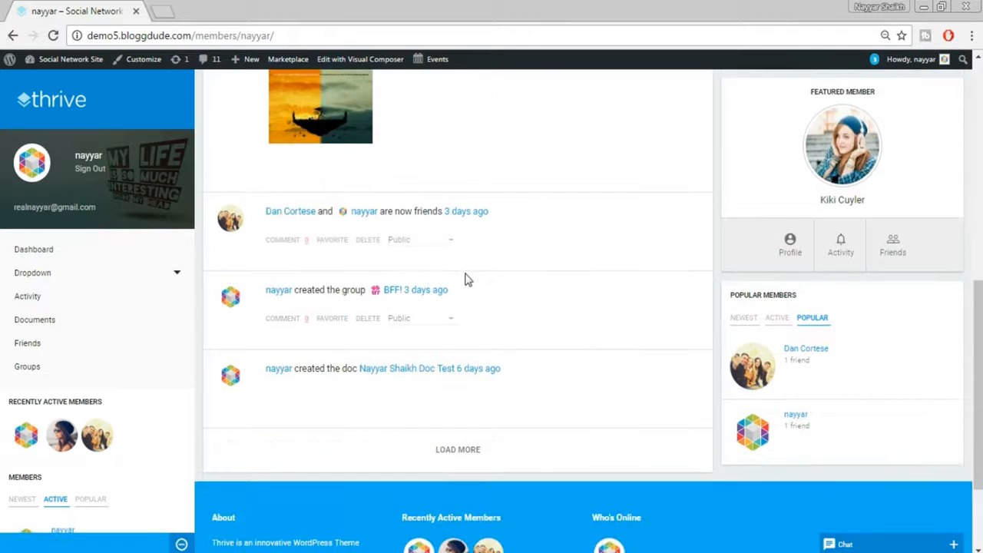
{"action": "scroll", "coordinate": [933, 386], "scroll_direction": "up", "scroll_amount": 5}
{"action": "scroll", "coordinate": [931, 383], "scroll_direction": "up", "scroll_amount": 3}
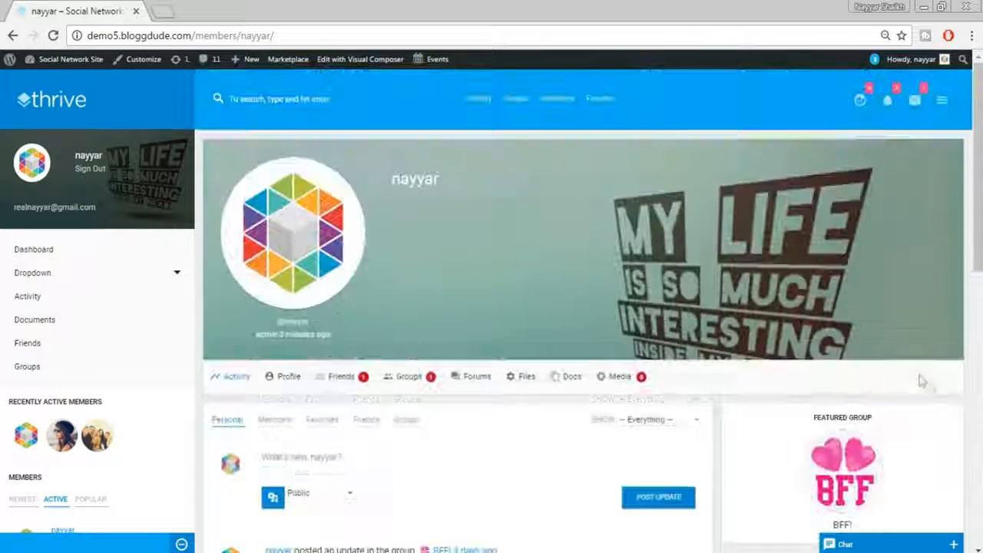
{"action": "scroll", "coordinate": [504, 312], "scroll_direction": "down", "scroll_amount": 2}
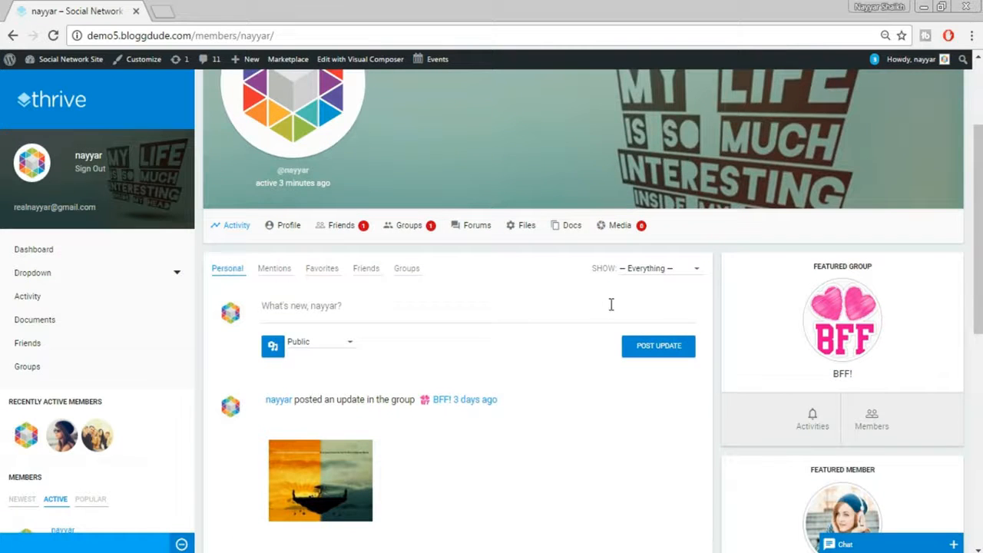
{"action": "scroll", "coordinate": [925, 309], "scroll_direction": "down", "scroll_amount": 5}
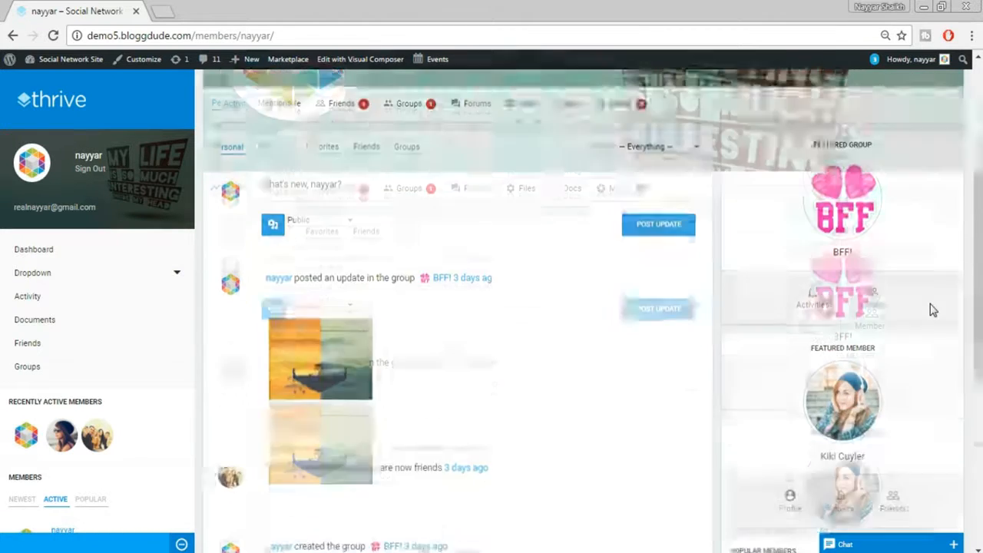
{"action": "scroll", "coordinate": [948, 340], "scroll_direction": "up", "scroll_amount": 5}
{"action": "scroll", "coordinate": [946, 345], "scroll_direction": "up", "scroll_amount": 2}
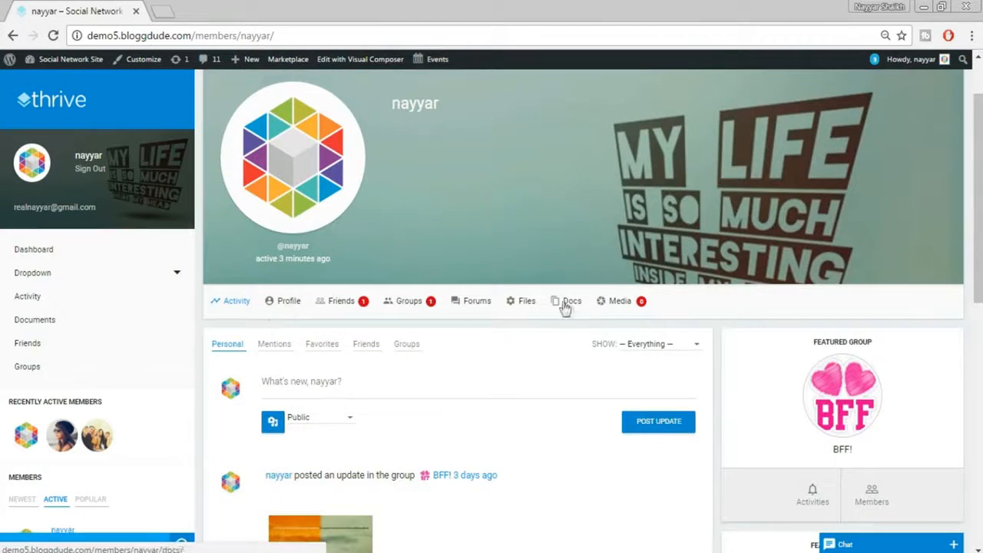
{"action": "scroll", "coordinate": [550, 317], "scroll_direction": "up", "scroll_amount": 1}
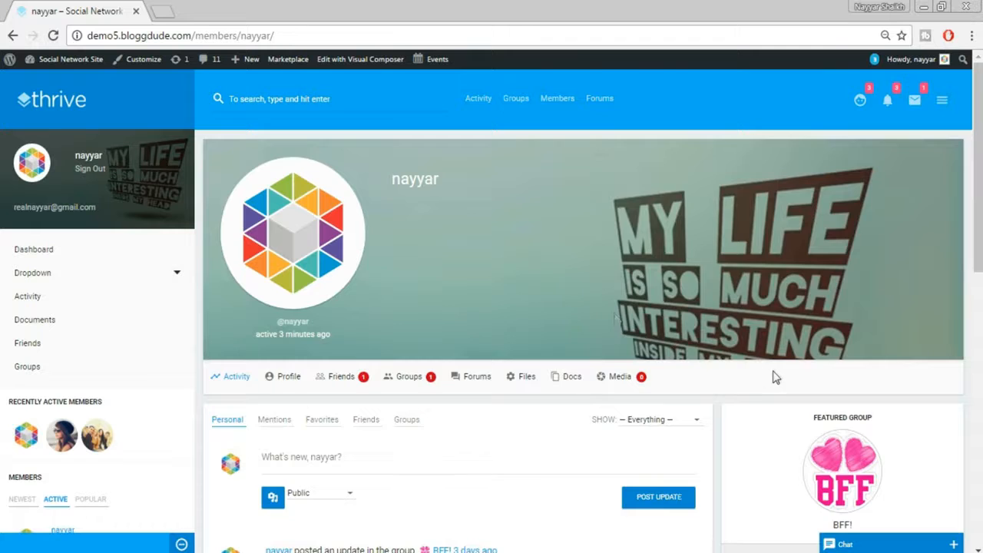
{"action": "scroll", "coordinate": [773, 376], "scroll_direction": "down", "scroll_amount": 1}
- Go to the member's Groups list and open the BFF! group page
{"action": "left_click", "coordinate": [411, 307]}
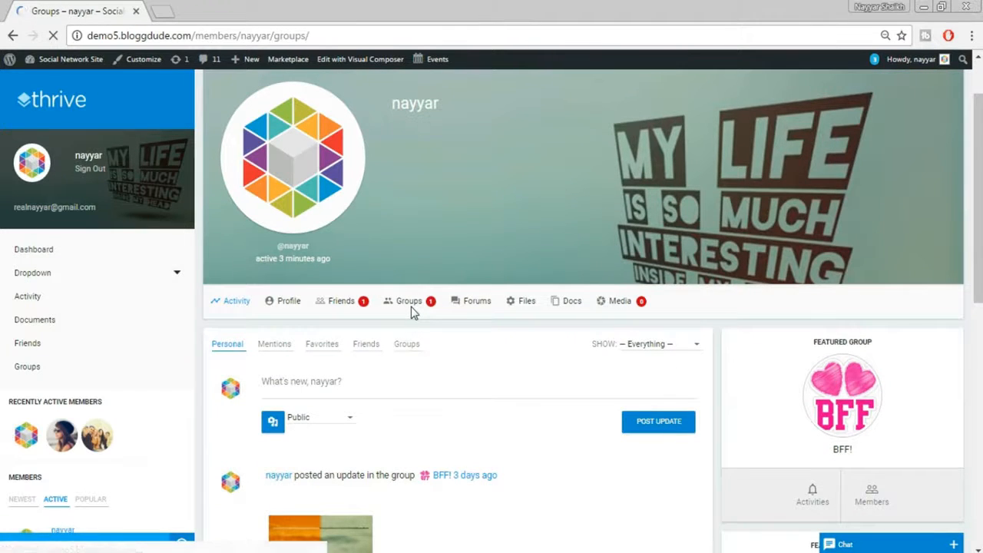
{"action": "scroll", "coordinate": [410, 306], "scroll_direction": "down", "scroll_amount": 3}
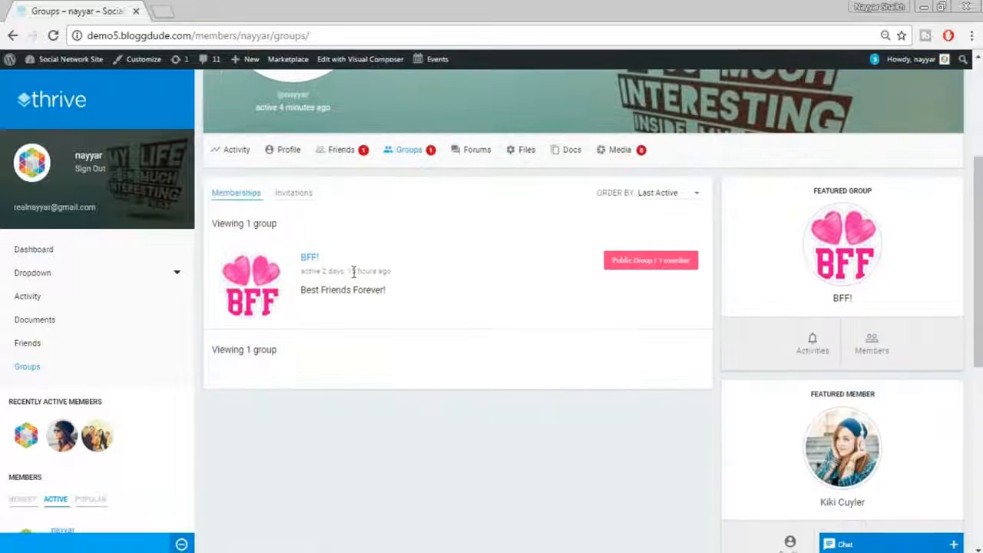
{"action": "left_click", "coordinate": [308, 260]}
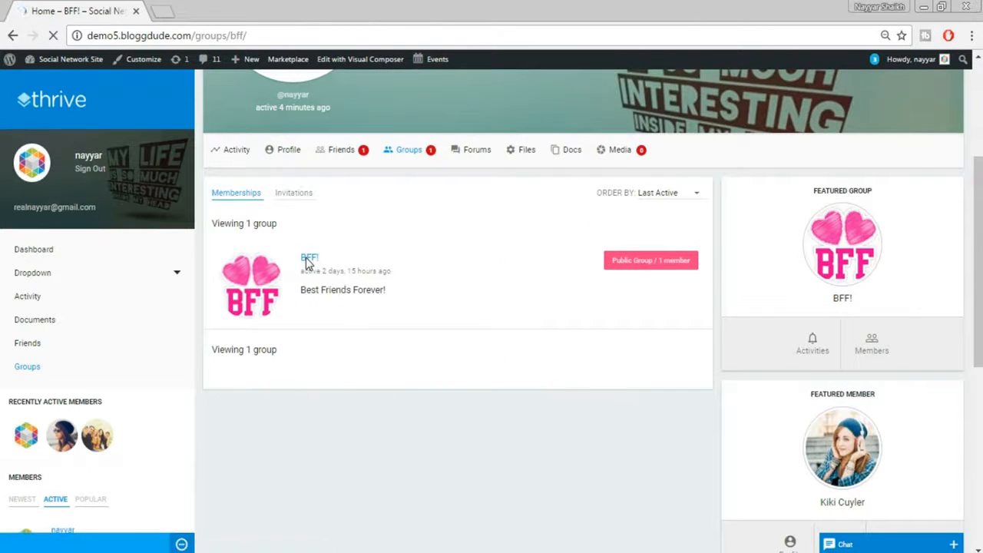
{"action": "scroll", "coordinate": [411, 301], "scroll_direction": "down", "scroll_amount": 6}
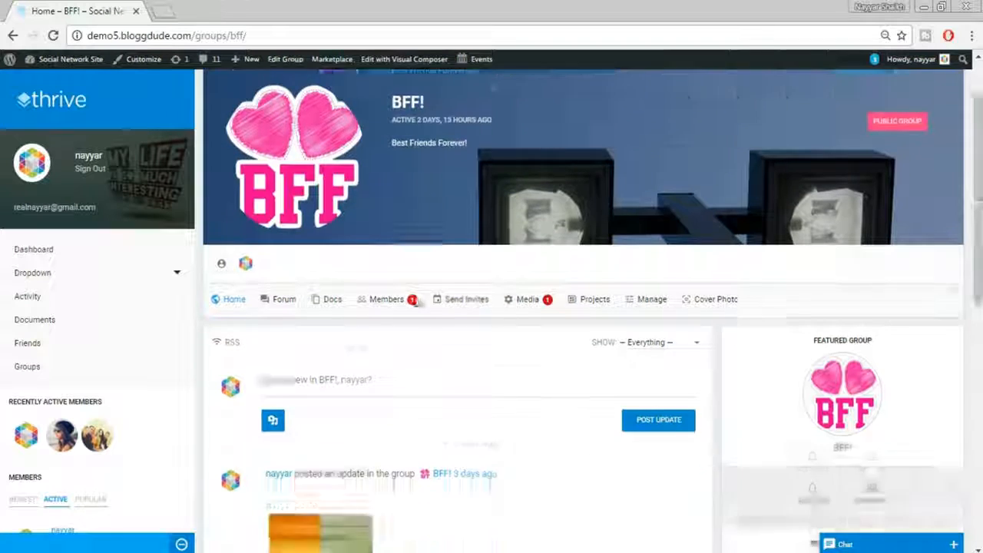
{"action": "scroll", "coordinate": [420, 302], "scroll_direction": "up", "scroll_amount": 5}
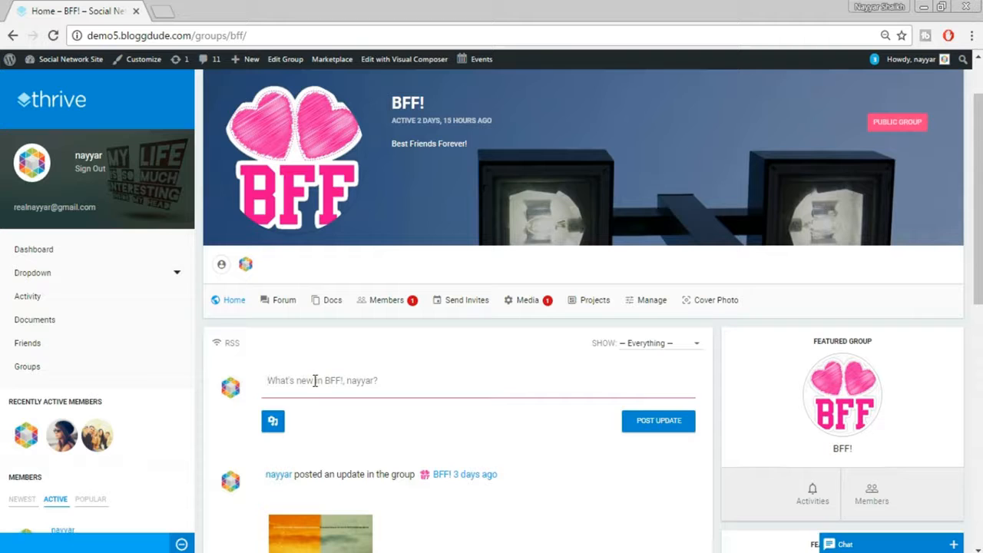
- Write a 'status' update in the BFF! group with a photo attached
{"action": "type", "text": "status"}
{"action": "key", "text": "Return"}
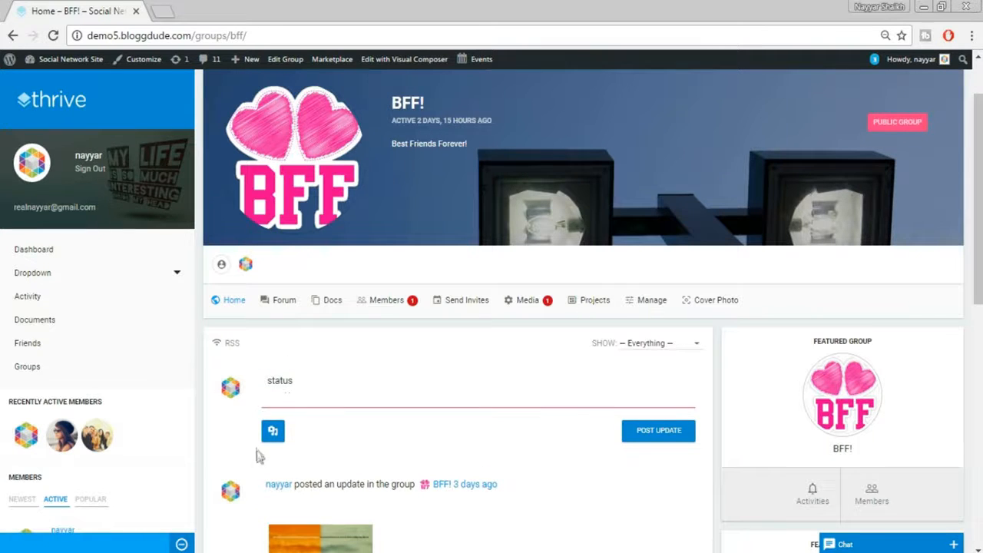
{"action": "left_click", "coordinate": [275, 435]}
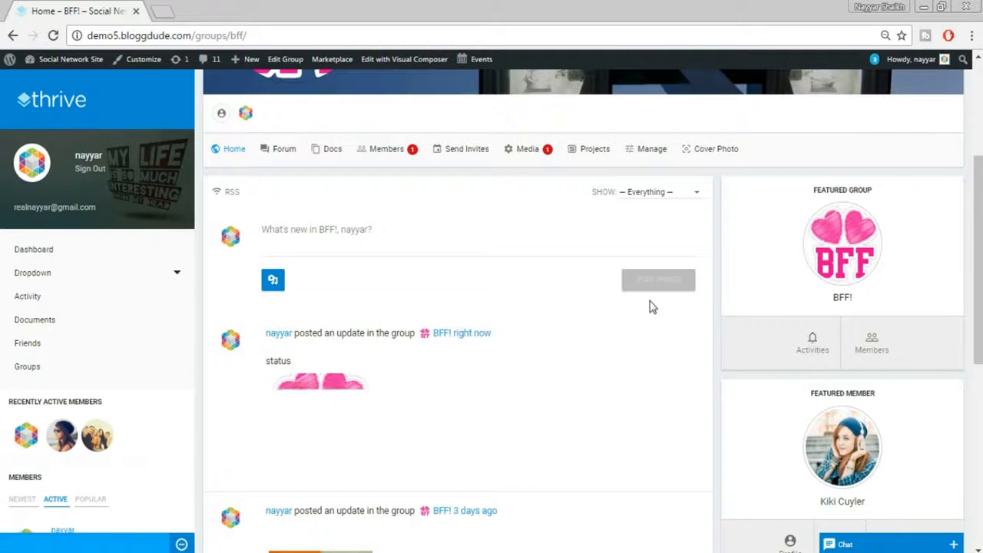
{"action": "triple_click", "coordinate": [263, 364]}
{"action": "left_click", "coordinate": [278, 351]}
{"action": "double_click", "coordinate": [278, 350]}
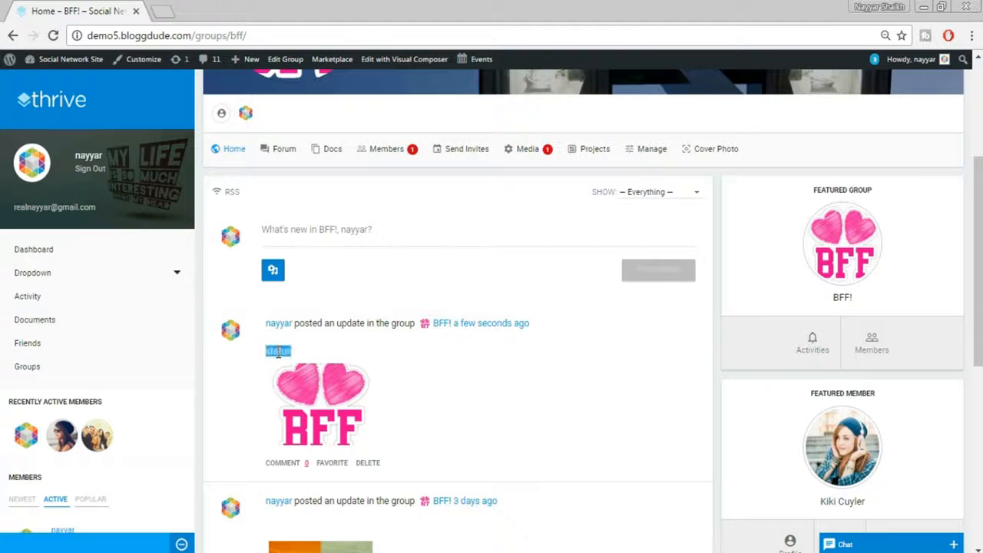
{"action": "left_click", "coordinate": [495, 406]}
- Review the new group update, then return to the Thrive home page
{"action": "scroll", "coordinate": [492, 403], "scroll_direction": "up", "scroll_amount": 3}
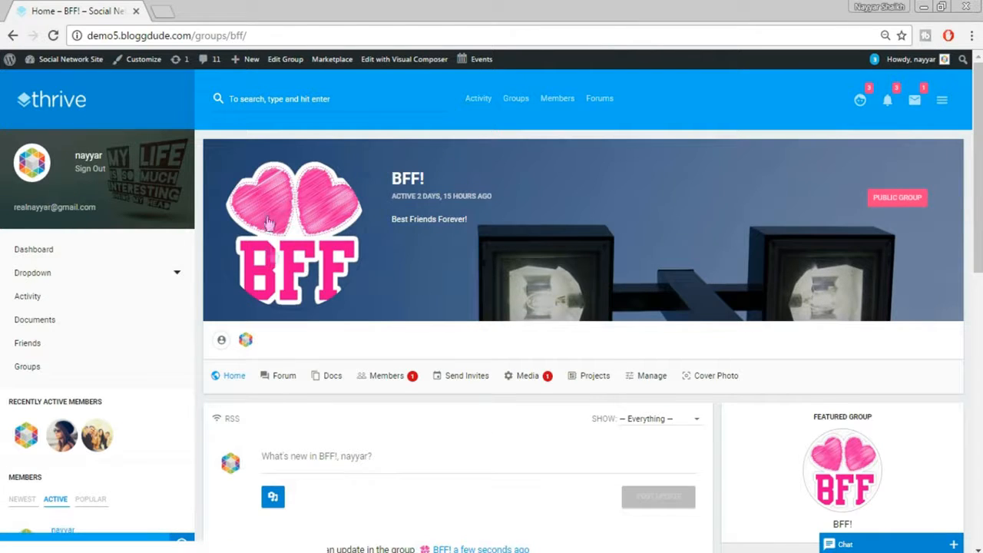
{"action": "scroll", "coordinate": [665, 290], "scroll_direction": "down", "scroll_amount": 2}
{"action": "scroll", "coordinate": [679, 365], "scroll_direction": "up", "scroll_amount": 2}
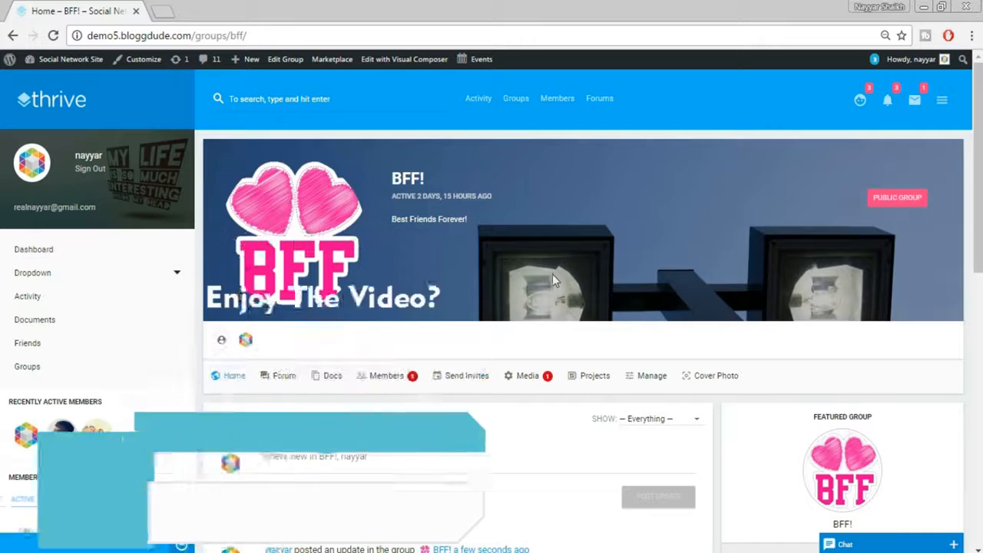
{"action": "scroll", "coordinate": [490, 412], "scroll_direction": "down", "scroll_amount": 7}
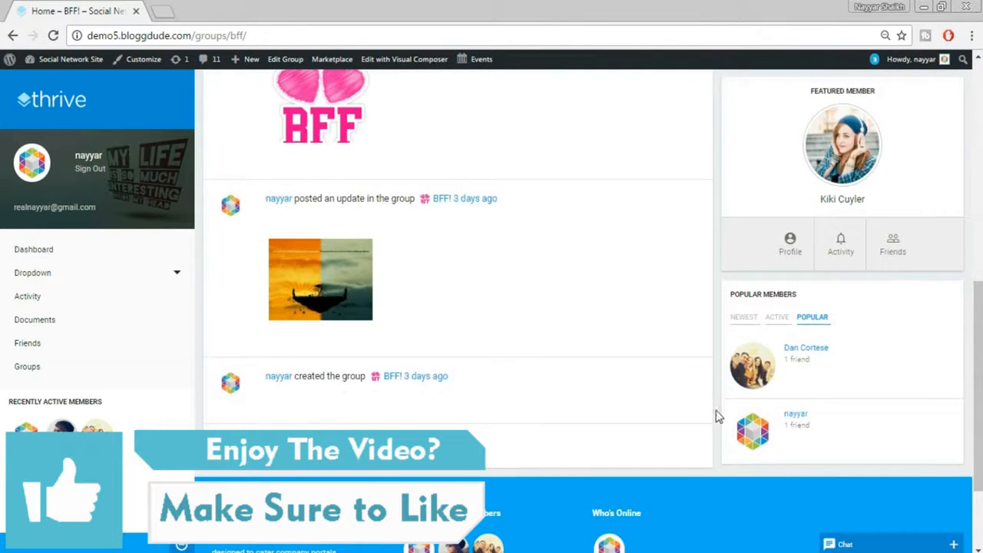
{"action": "scroll", "coordinate": [715, 416], "scroll_direction": "up", "scroll_amount": 10}
{"action": "left_click", "coordinate": [71, 102]}
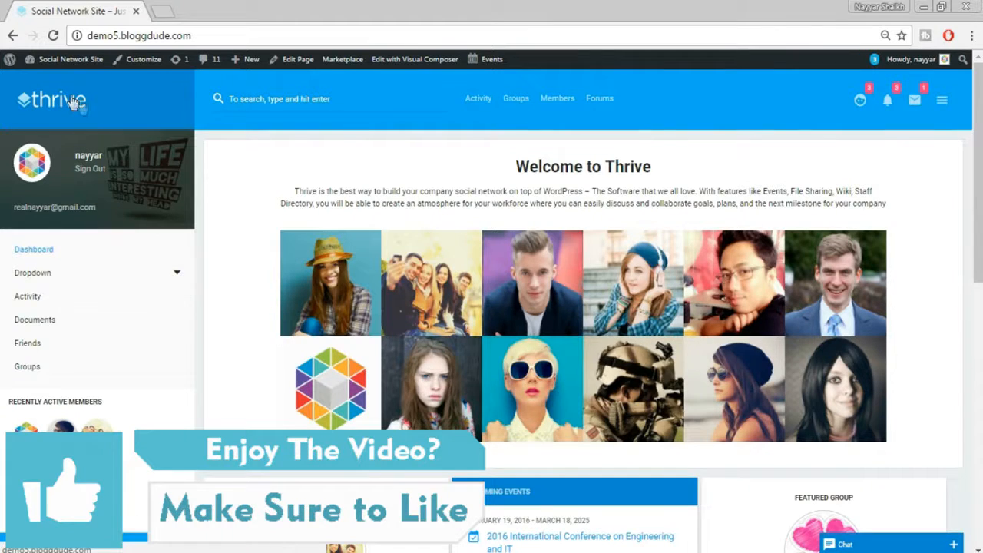
- Scroll the home page and check the messages and notifications menus in the header
{"action": "scroll", "coordinate": [979, 299], "scroll_direction": "down", "scroll_amount": 3}
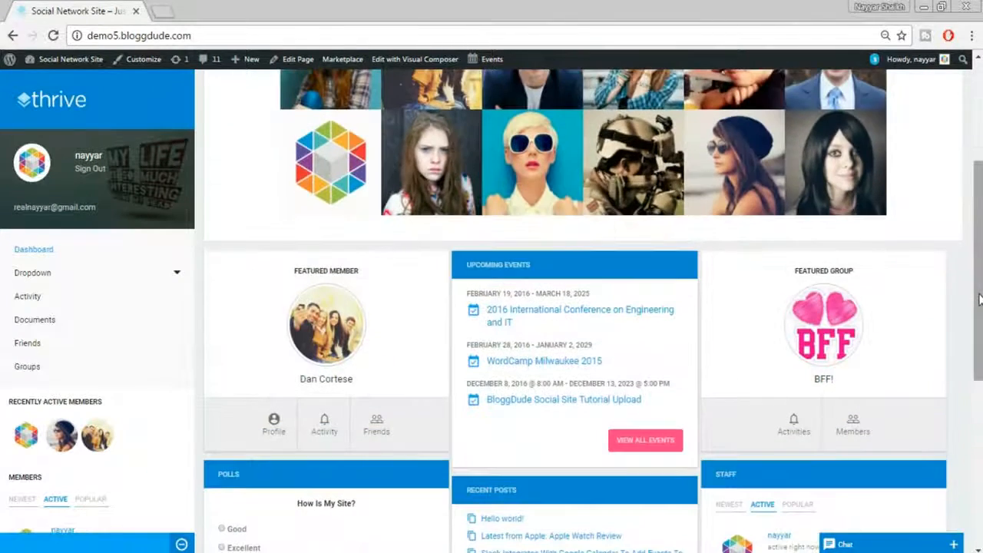
{"action": "scroll", "coordinate": [979, 299], "scroll_direction": "down", "scroll_amount": 1}
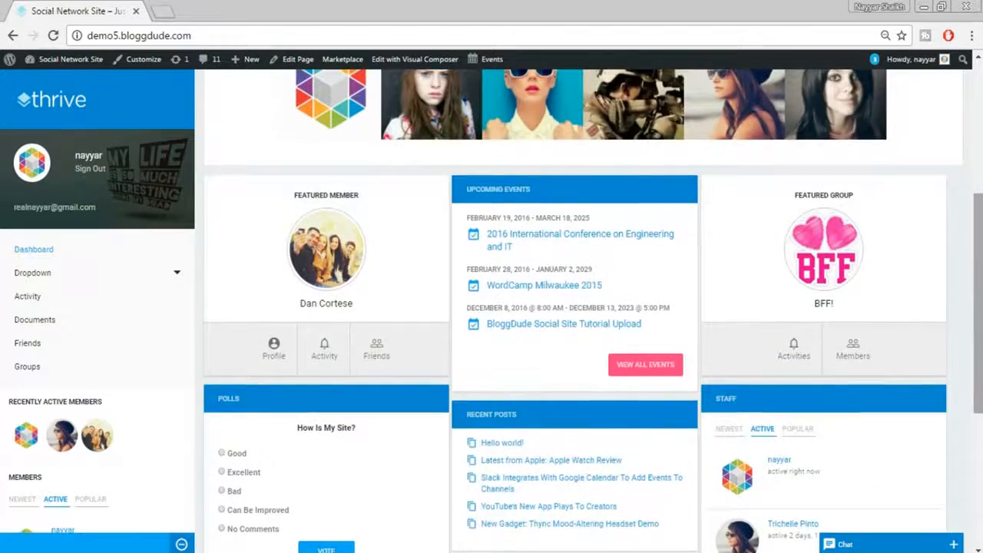
{"action": "scroll", "coordinate": [979, 300], "scroll_direction": "down", "scroll_amount": 4}
{"action": "scroll", "coordinate": [979, 302], "scroll_direction": "up", "scroll_amount": 3}
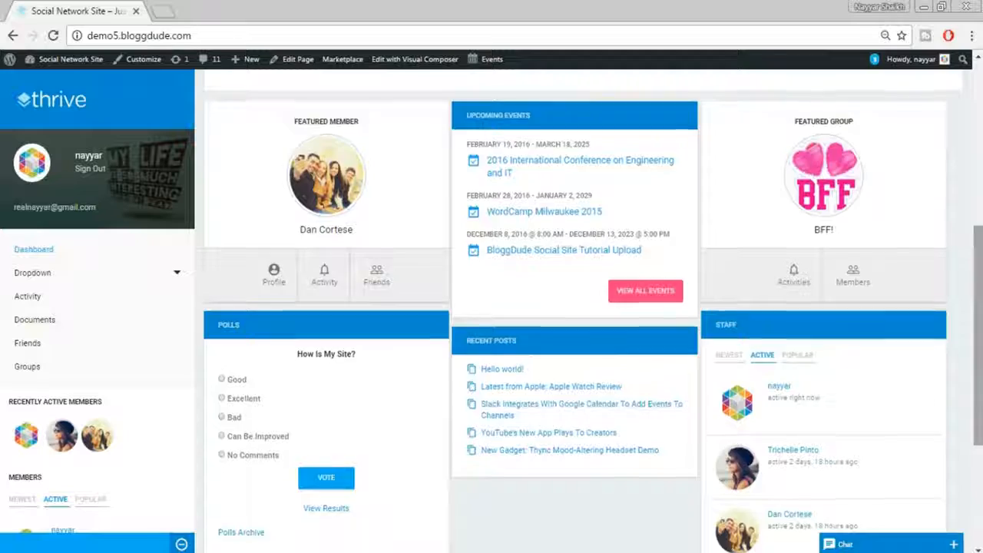
{"action": "scroll", "coordinate": [574, 307], "scroll_direction": "up", "scroll_amount": 1}
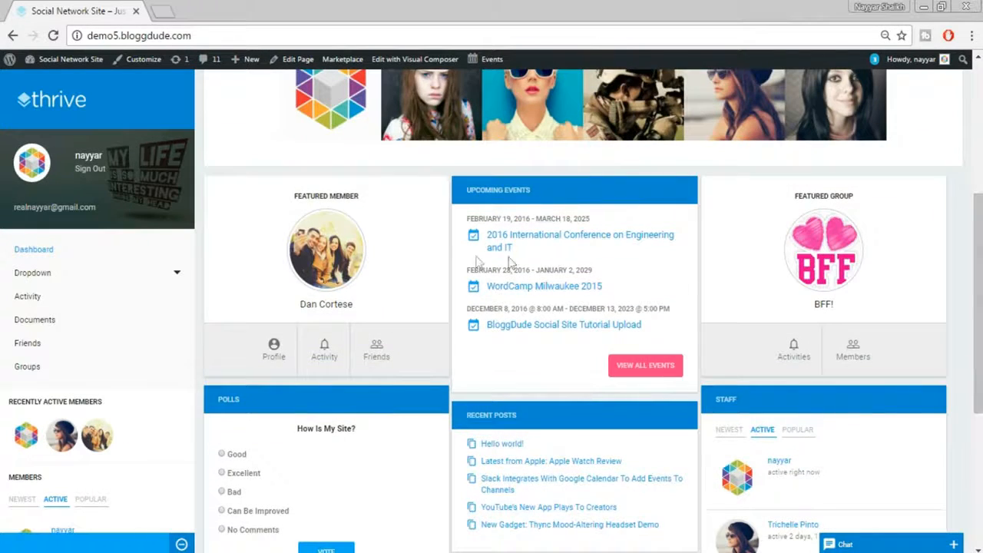
{"action": "scroll", "coordinate": [849, 304], "scroll_direction": "down", "scroll_amount": 1}
{"action": "scroll", "coordinate": [917, 334], "scroll_direction": "up", "scroll_amount": 5}
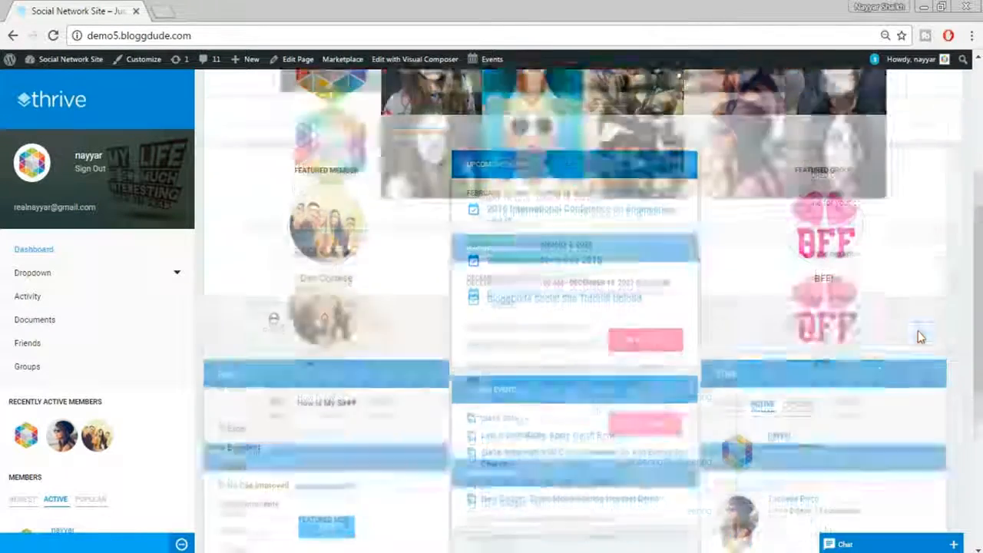
{"action": "left_click", "coordinate": [917, 105]}
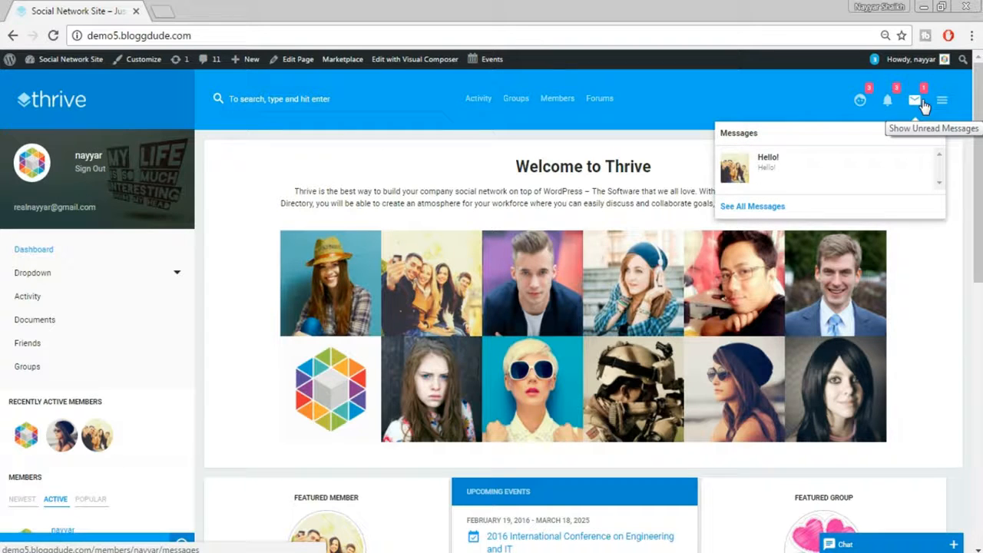
{"action": "left_click", "coordinate": [880, 108]}
{"action": "left_click", "coordinate": [860, 103]}
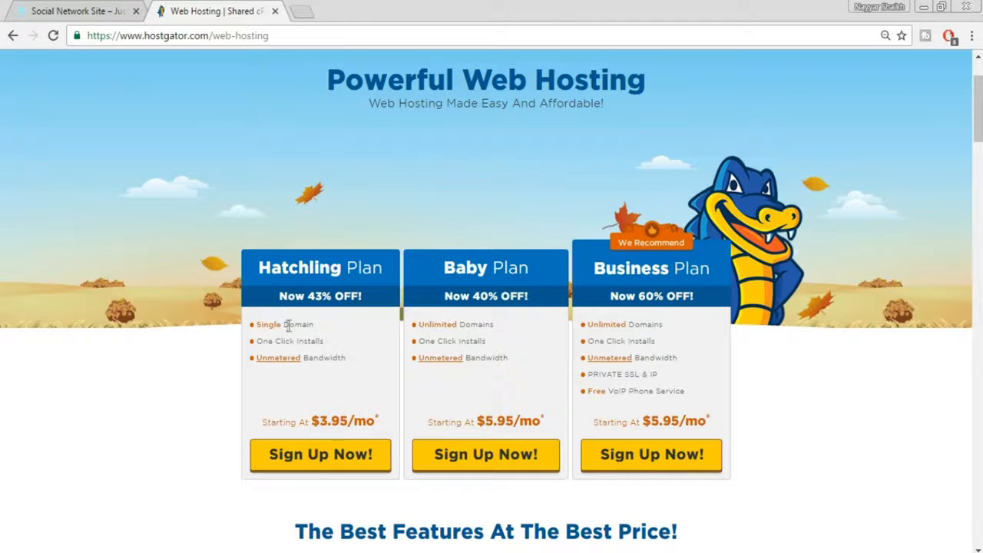
{"action": "left_click_drag", "start_coordinate": [256, 325], "coordinate": [316, 326]}
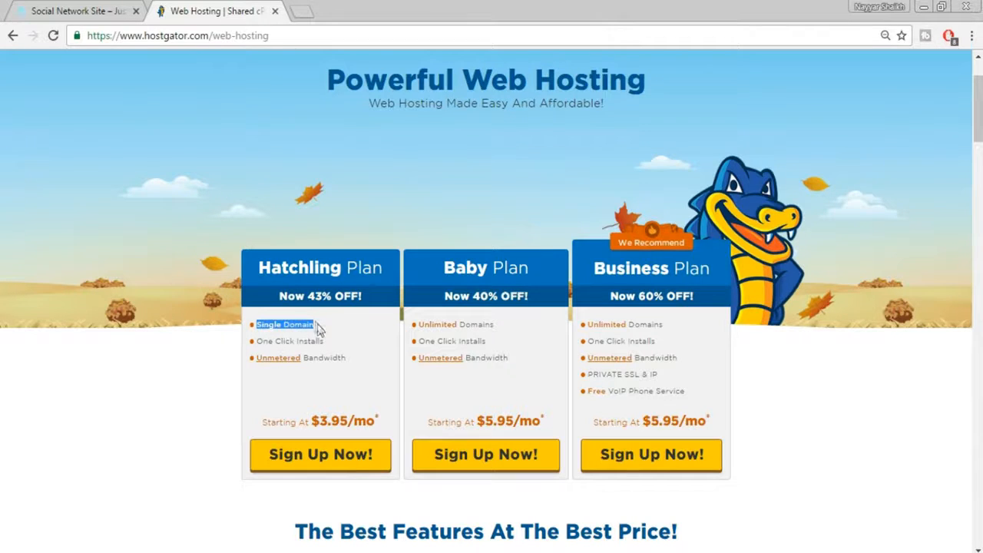
{"action": "left_click", "coordinate": [323, 327]}
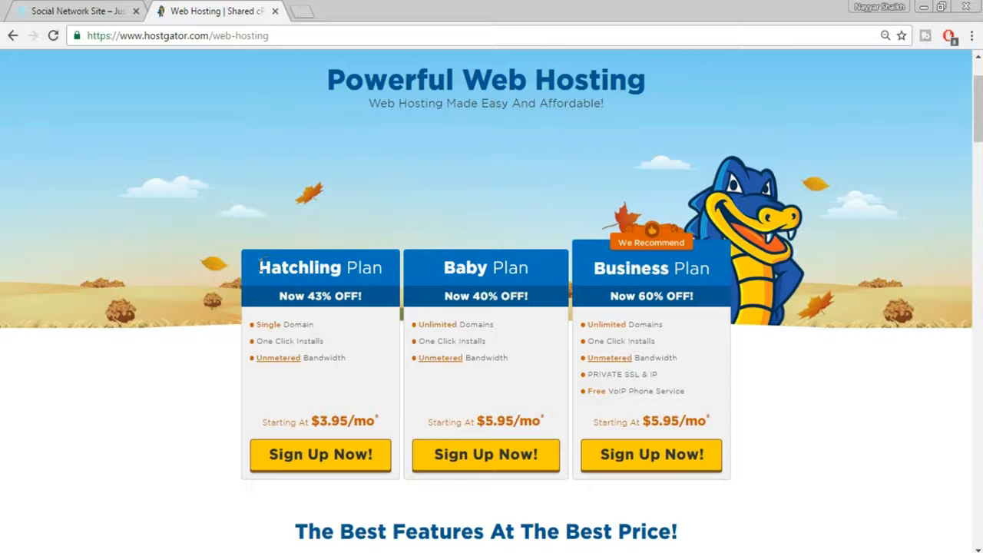
{"action": "left_click_drag", "start_coordinate": [493, 325], "coordinate": [417, 326]}
{"action": "left_click", "coordinate": [498, 342]}
- Start the Baby plan signup and add bloggdude.com as an already-owned domain
{"action": "left_click", "coordinate": [490, 459]}
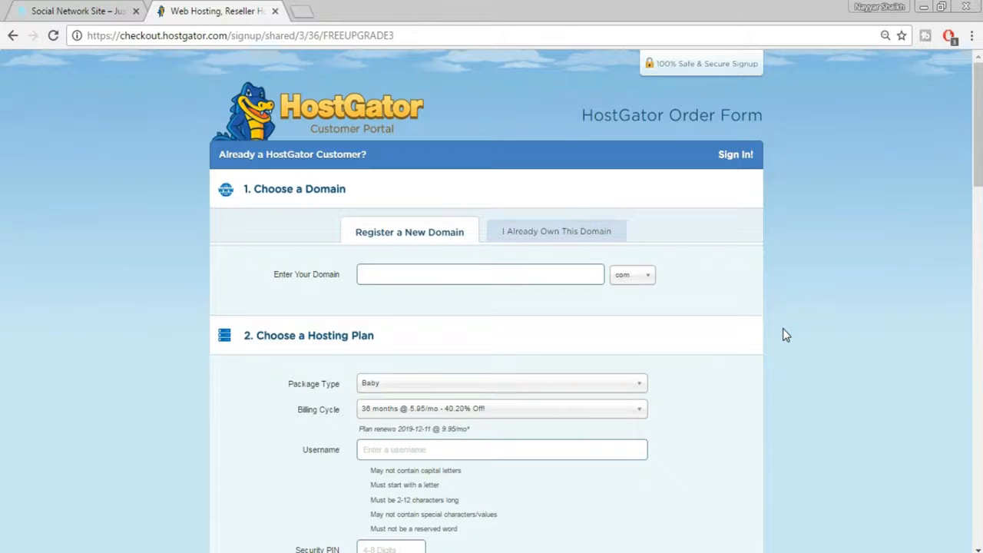
{"action": "left_click", "coordinate": [412, 272]}
{"action": "type", "text": "bloggdude"}
{"action": "key", "text": "Tab"}
{"action": "type", "text": "com"}
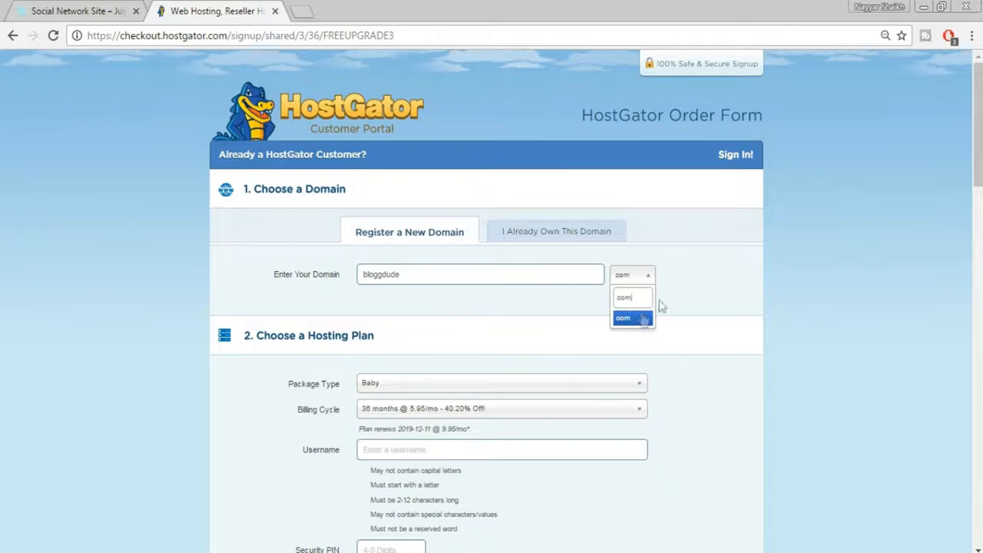
{"action": "left_click", "coordinate": [641, 318]}
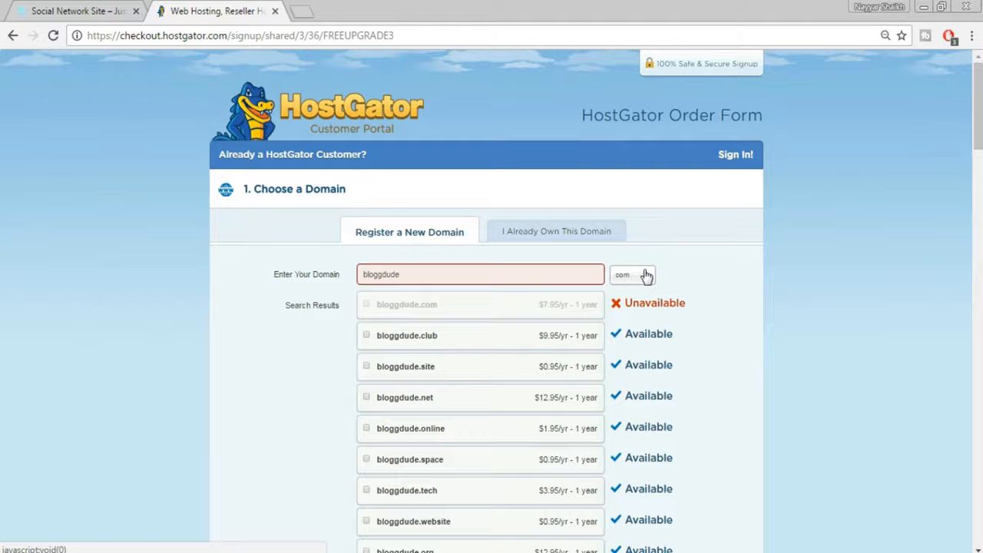
{"action": "left_click", "coordinate": [540, 237]}
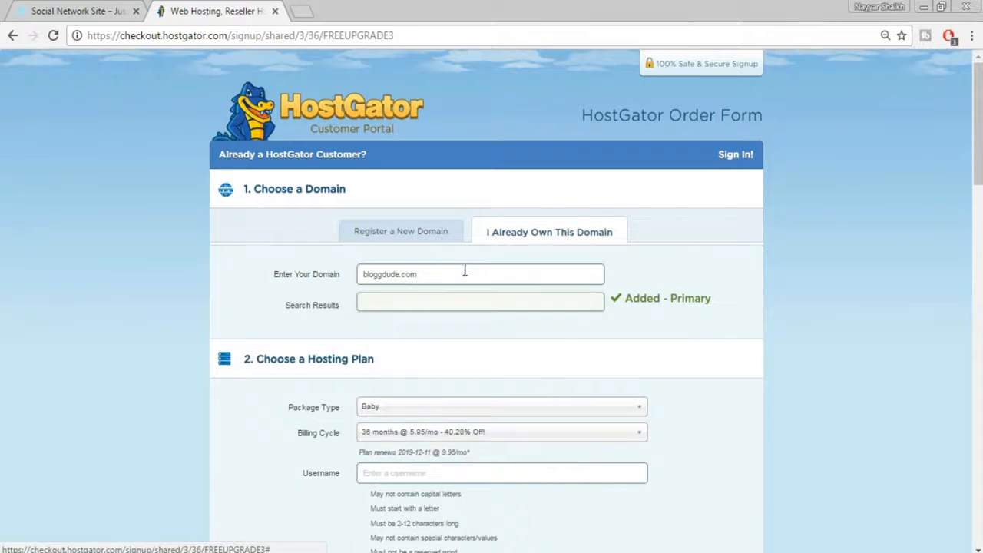
{"action": "scroll", "coordinate": [794, 320], "scroll_direction": "down", "scroll_amount": 6}
{"action": "scroll", "coordinate": [794, 320], "scroll_direction": "down", "scroll_amount": 3}
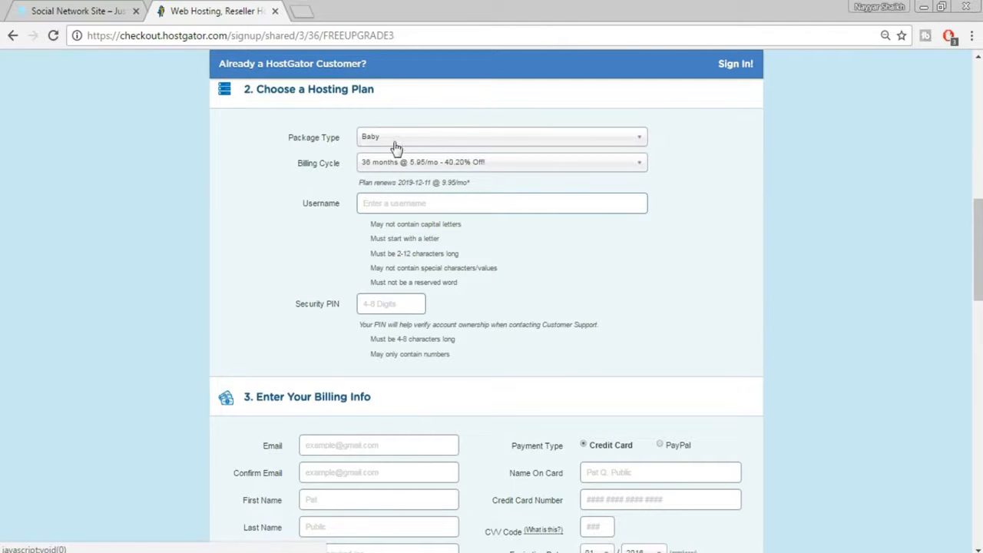
- Choose the 12-month billing cycle, then enter the account username and a numeric security PIN
{"action": "left_click", "coordinate": [459, 165]}
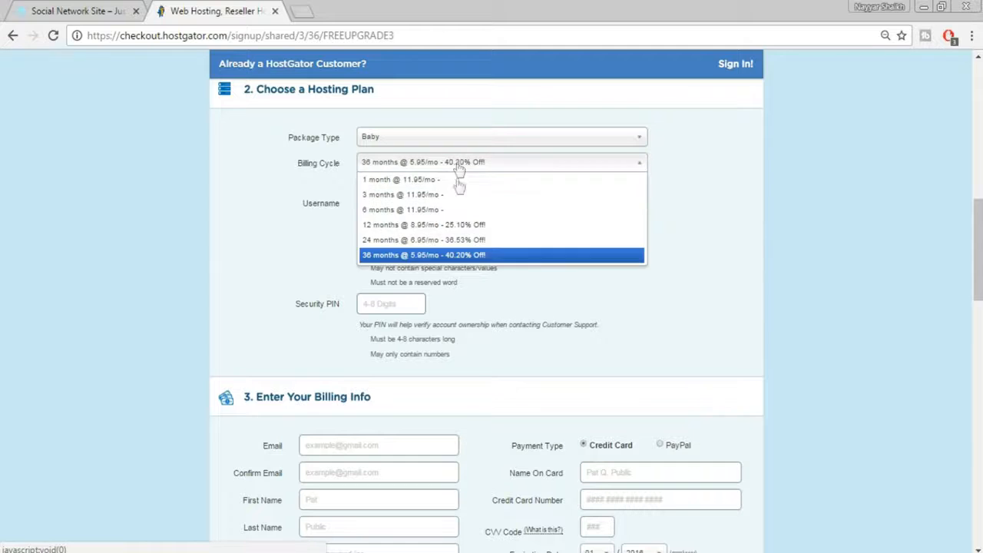
{"action": "left_click", "coordinate": [417, 228]}
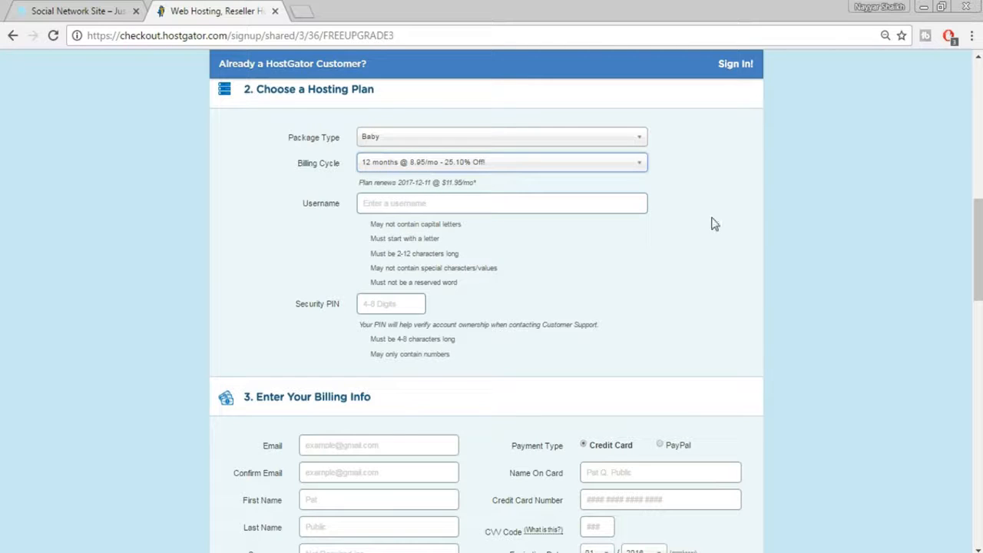
{"action": "left_click", "coordinate": [502, 202]}
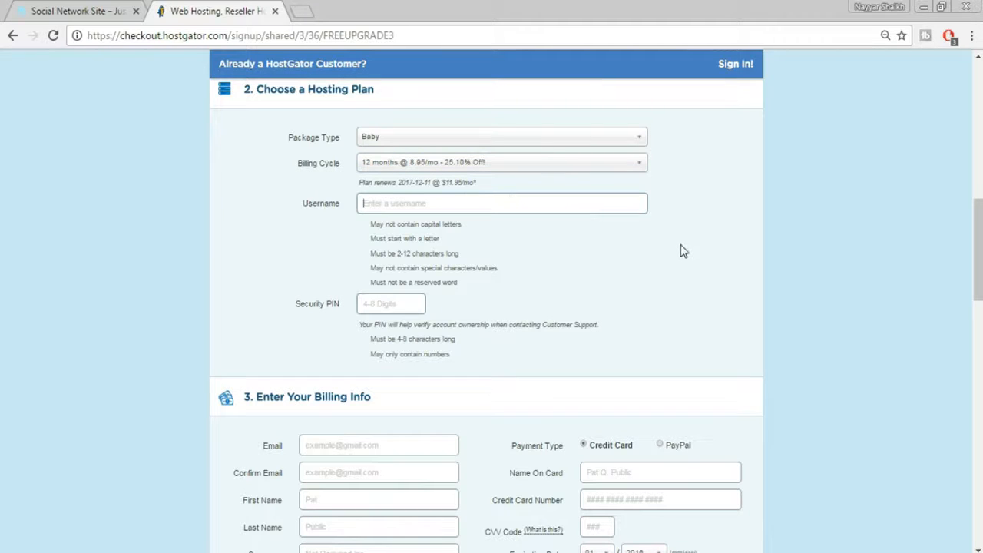
{"action": "type", "text": "admi"}
{"action": "left_click", "coordinate": [417, 303]}
{"action": "left_click", "coordinate": [746, 310]}
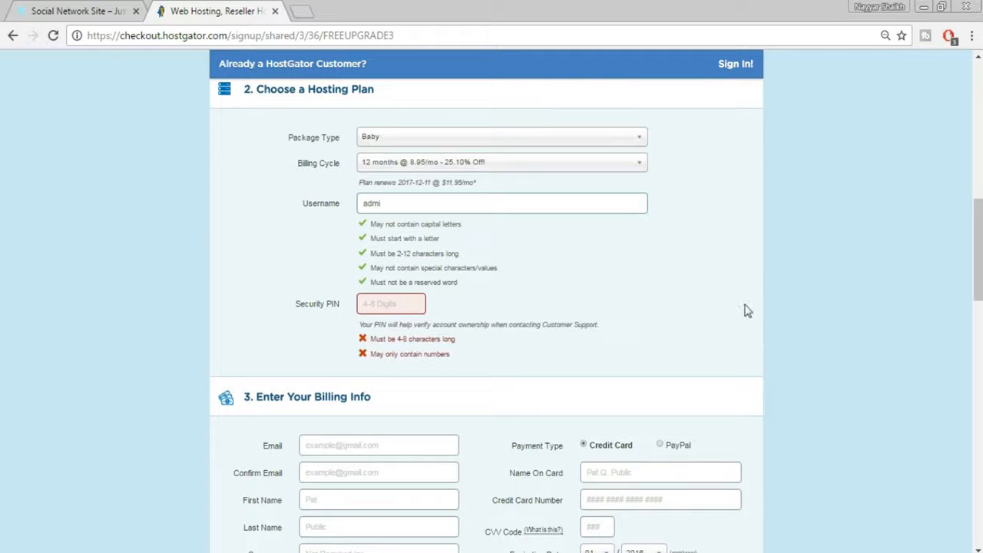
{"action": "left_click", "coordinate": [392, 304]}
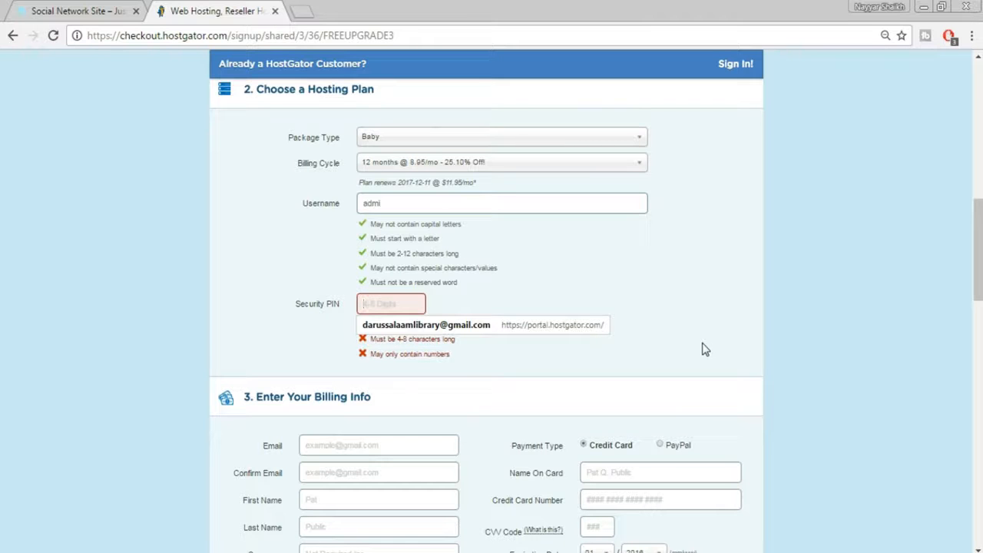
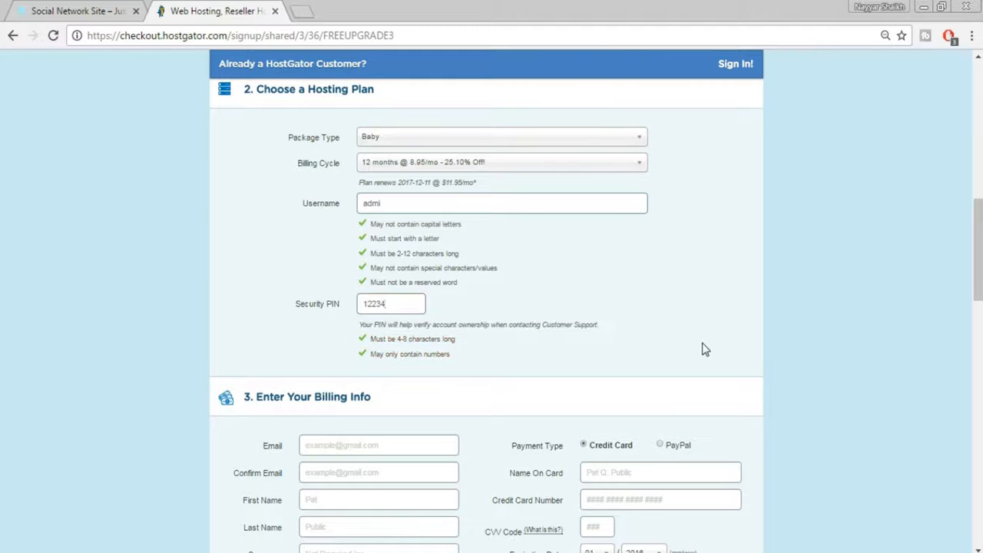
{"action": "scroll", "coordinate": [691, 346], "scroll_direction": "down", "scroll_amount": 3}
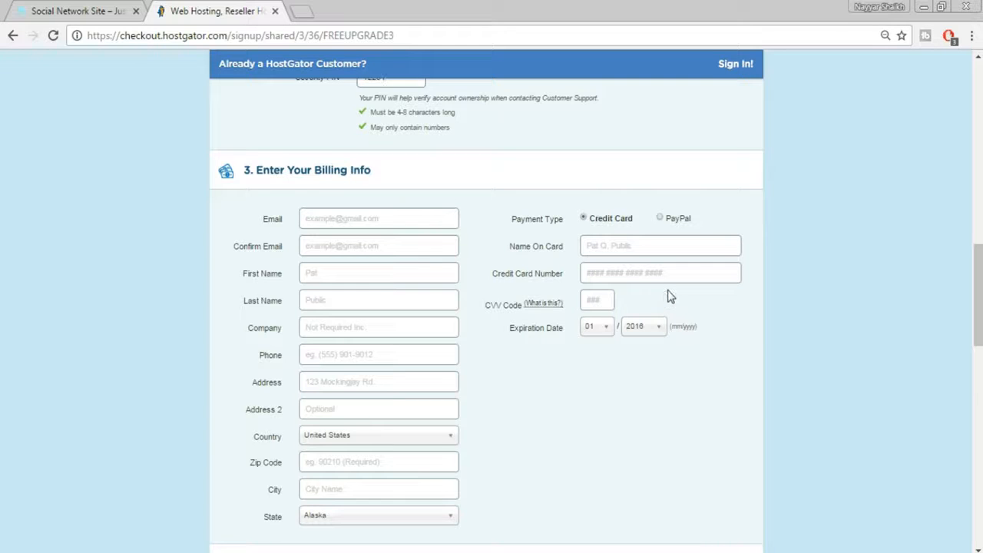
- Keep Credit Card as payment type and uncheck the SiteLock HackAlert and CodeGuard backup add-ons
{"action": "left_click", "coordinate": [659, 218]}
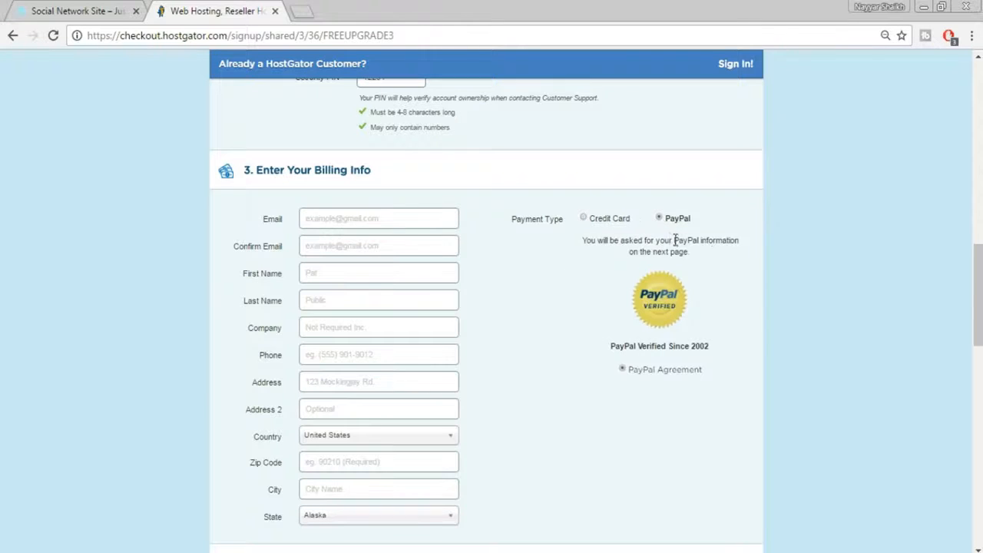
{"action": "left_click", "coordinate": [583, 218]}
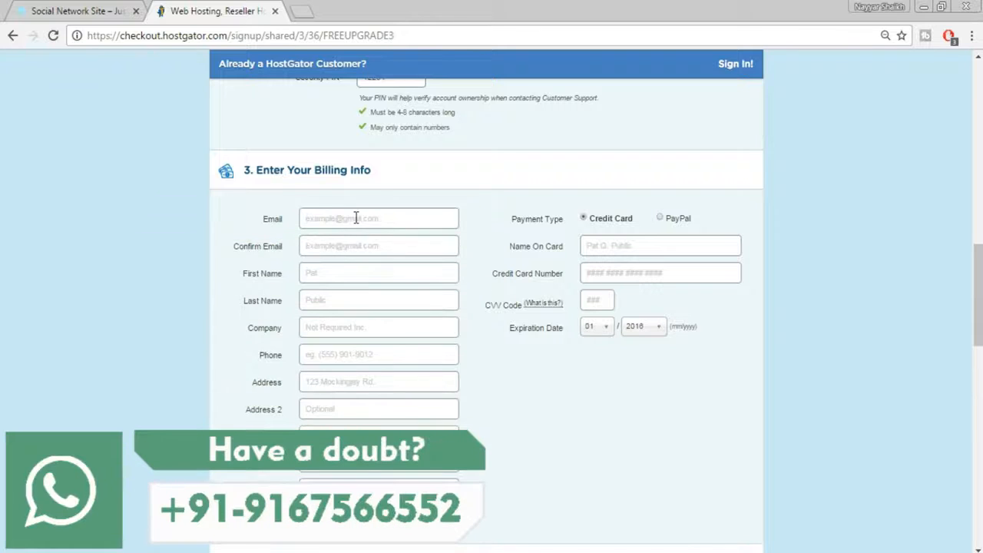
{"action": "scroll", "coordinate": [658, 314], "scroll_direction": "down", "scroll_amount": 10}
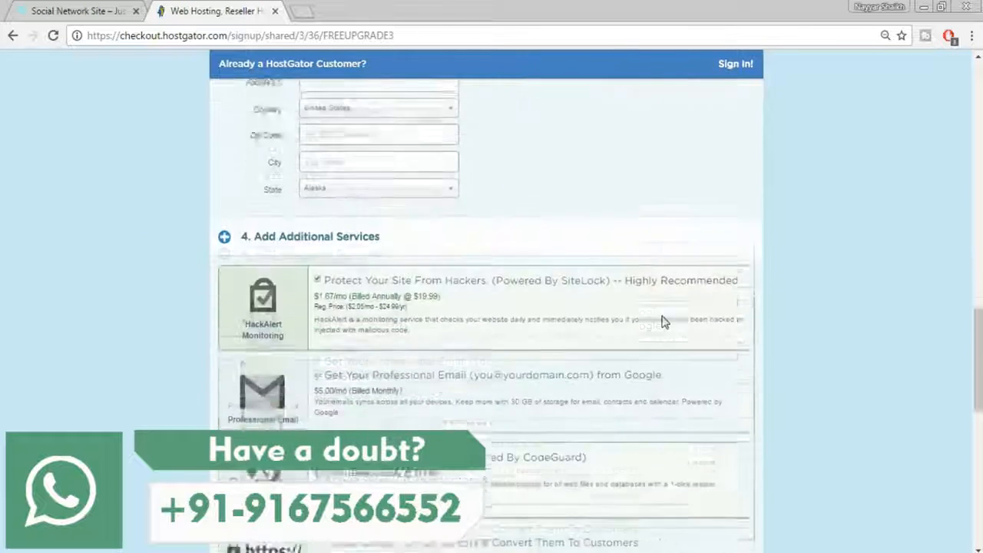
{"action": "scroll", "coordinate": [664, 322], "scroll_direction": "up", "scroll_amount": 1}
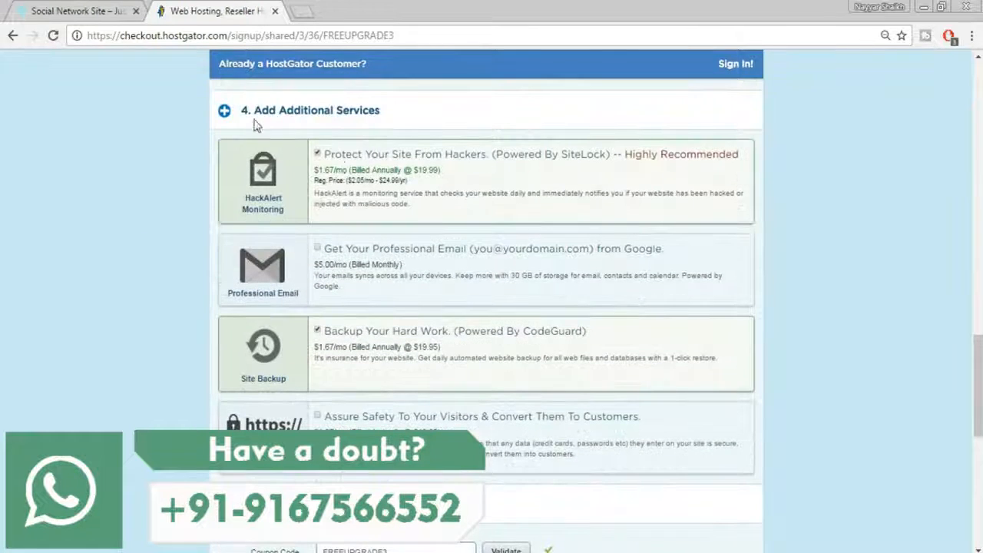
{"action": "left_click", "coordinate": [317, 154]}
{"action": "left_click", "coordinate": [317, 330]}
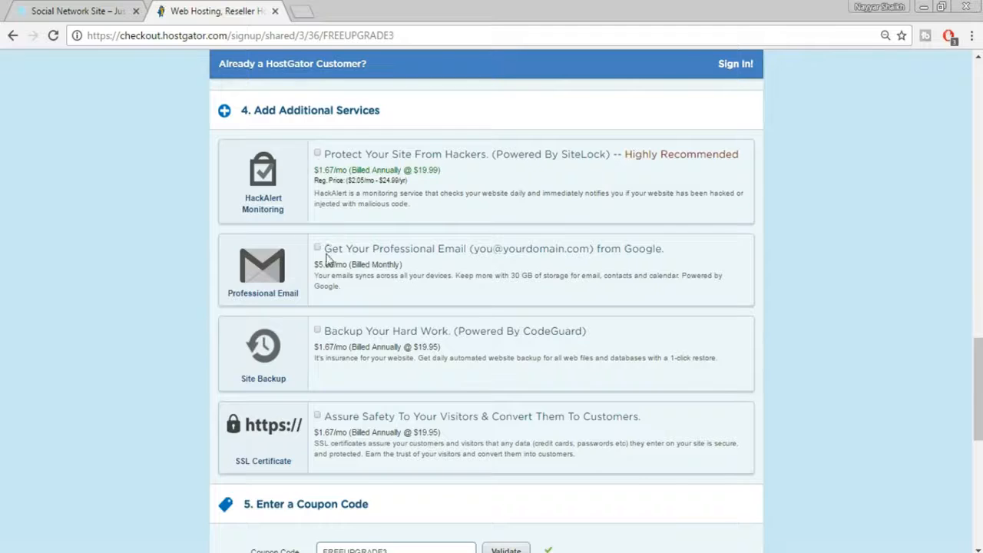
{"action": "scroll", "coordinate": [489, 206], "scroll_direction": "down", "scroll_amount": 4}
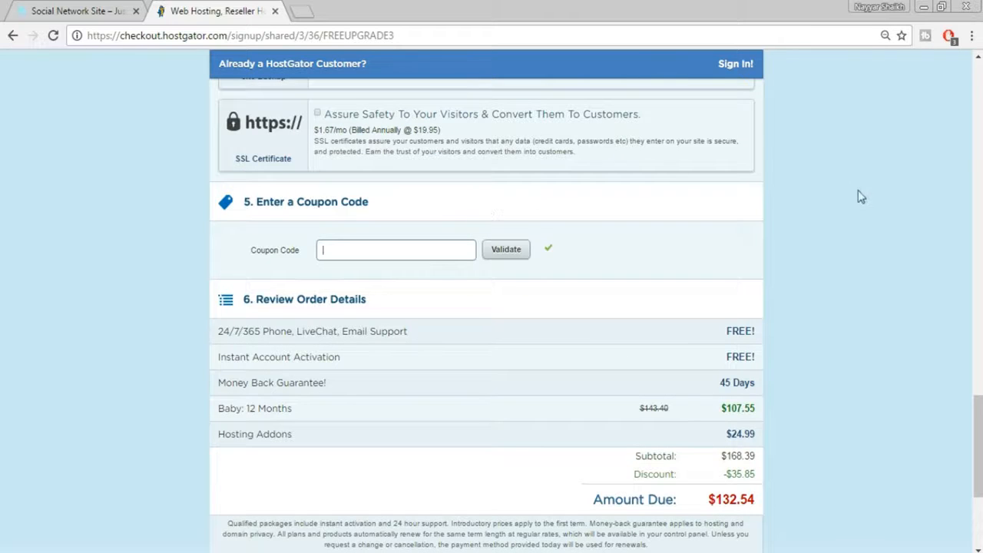
- Paste coupon code WEBBDUDE45 and validate it
{"action": "left_click_drag", "start_coordinate": [257, 201], "coordinate": [386, 204]}
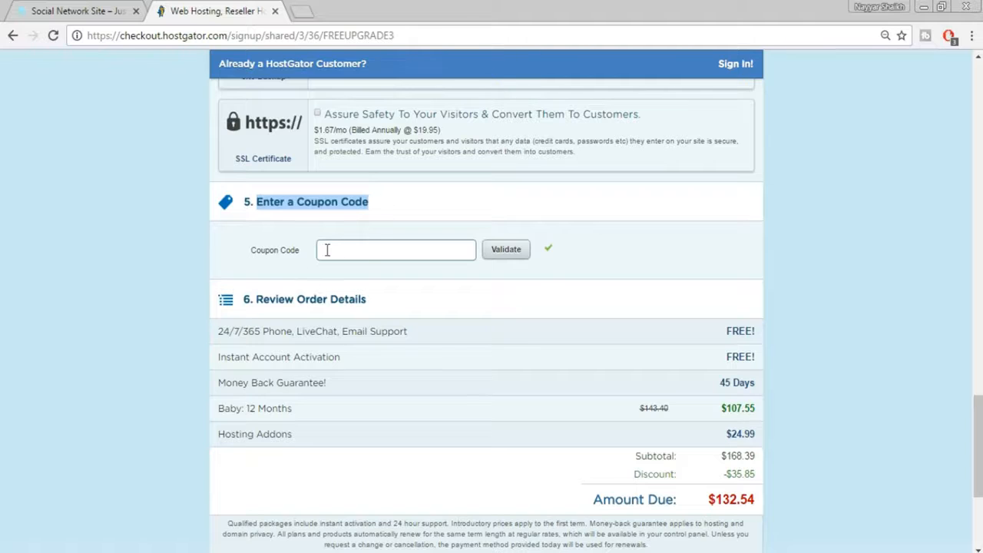
{"action": "left_click", "coordinate": [365, 247]}
{"action": "type", "text": "WEBBDUDE45"}
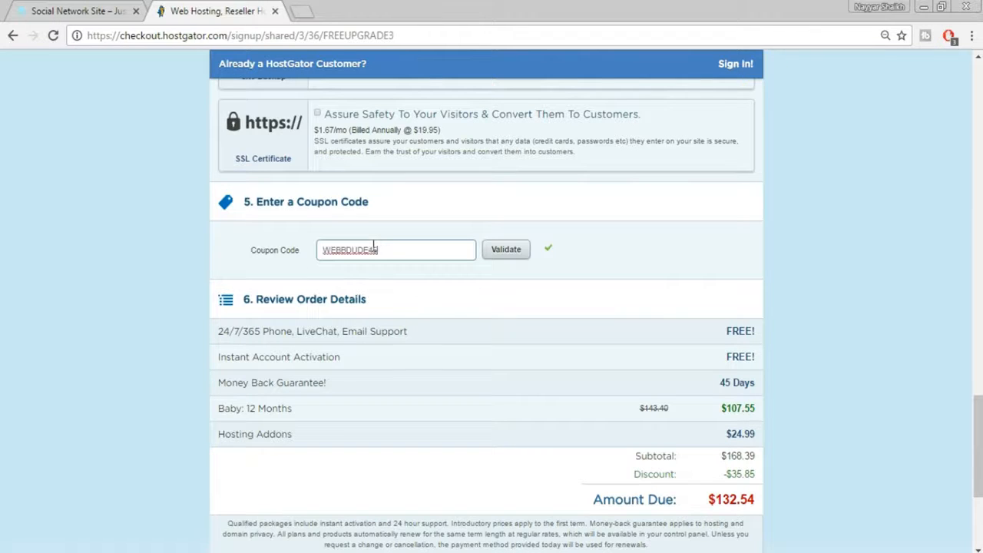
{"action": "left_click", "coordinate": [504, 252]}
- Accept the terms of service, then highlight the applied WEBBDUDE45 coupon code
{"action": "scroll", "coordinate": [703, 261], "scroll_direction": "down", "scroll_amount": 2}
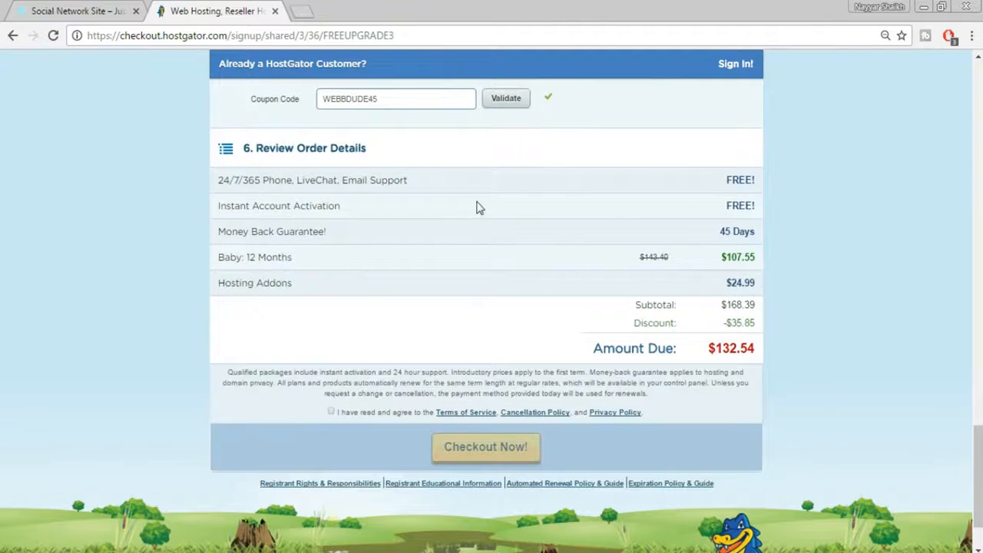
{"action": "left_click", "coordinate": [331, 412]}
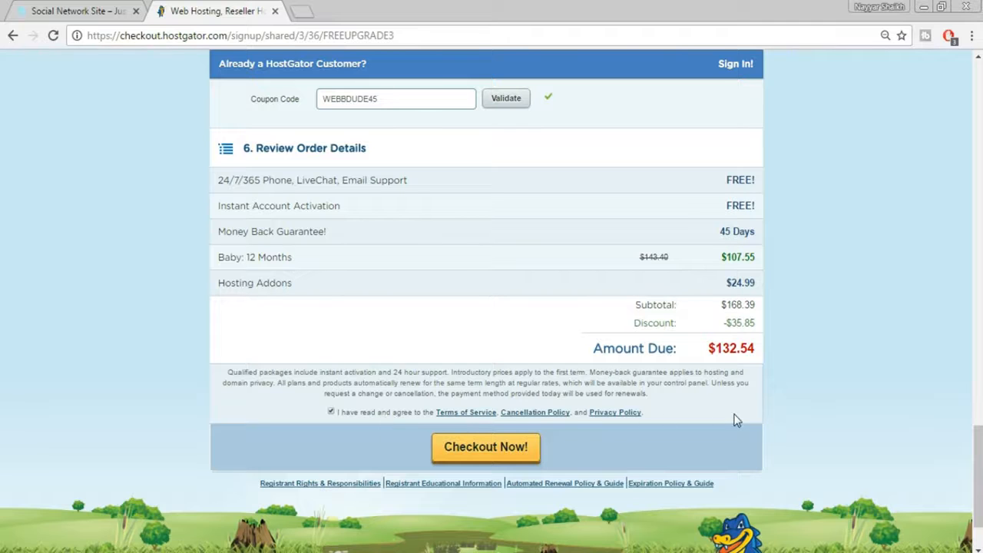
{"action": "scroll", "coordinate": [845, 407], "scroll_direction": "up", "scroll_amount": 1}
{"action": "scroll", "coordinate": [844, 407], "scroll_direction": "up", "scroll_amount": 1}
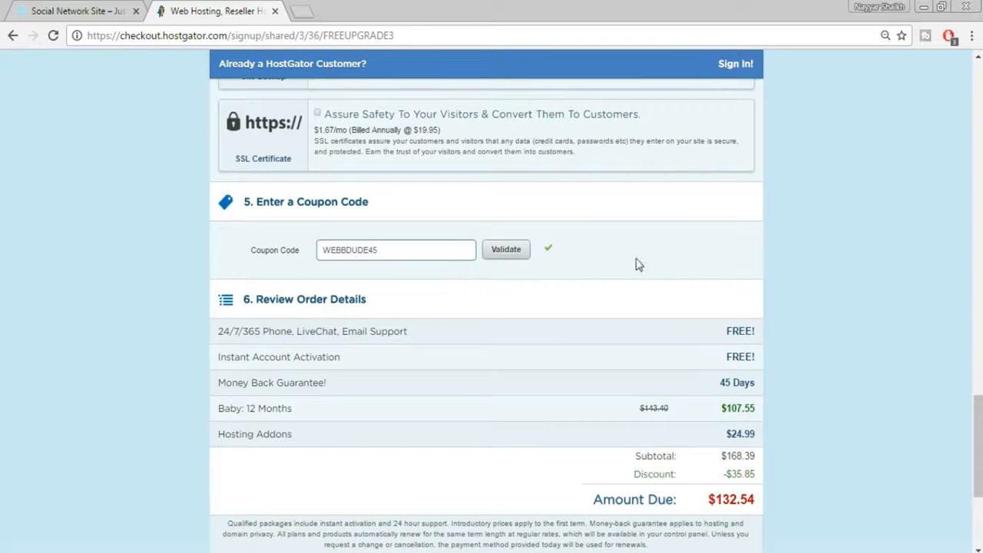
{"action": "double_click", "coordinate": [348, 246]}
{"action": "double_click", "coordinate": [348, 244]}
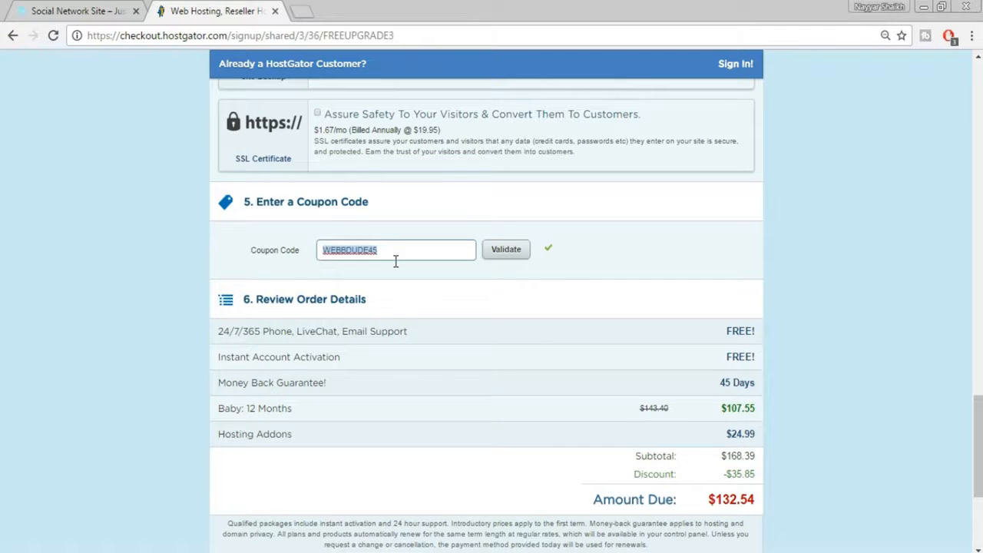
{"action": "scroll", "coordinate": [836, 328], "scroll_direction": "down", "scroll_amount": 3}
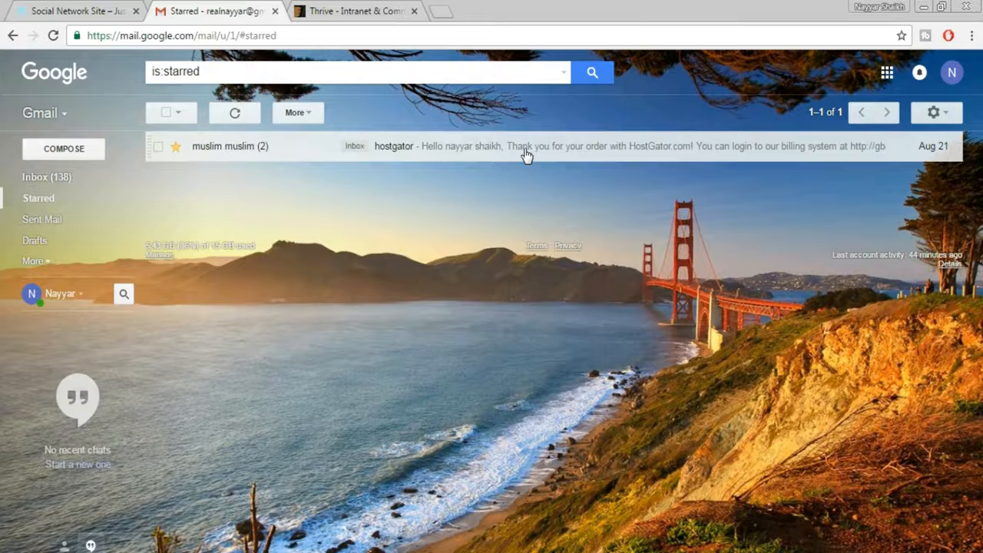
- Open the starred HostGator order email and open its Your Control Panel link in a new tab
{"action": "left_click", "coordinate": [527, 154]}
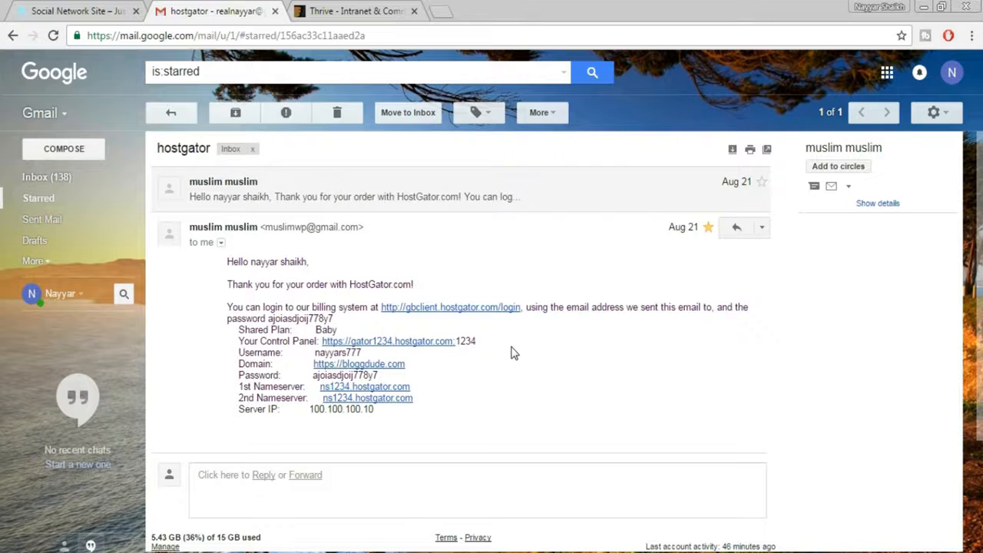
{"action": "right_click", "coordinate": [394, 340]}
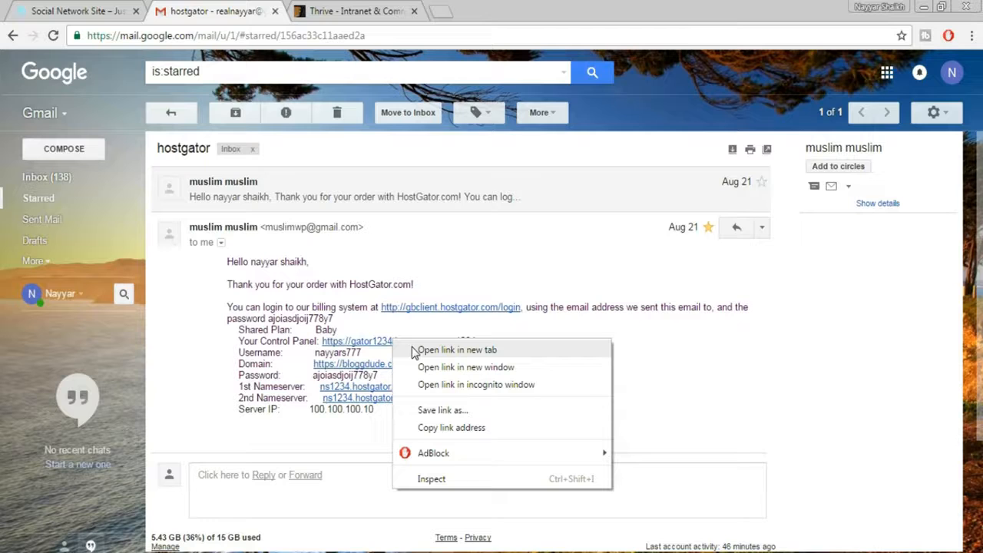
{"action": "left_click", "coordinate": [456, 349]}
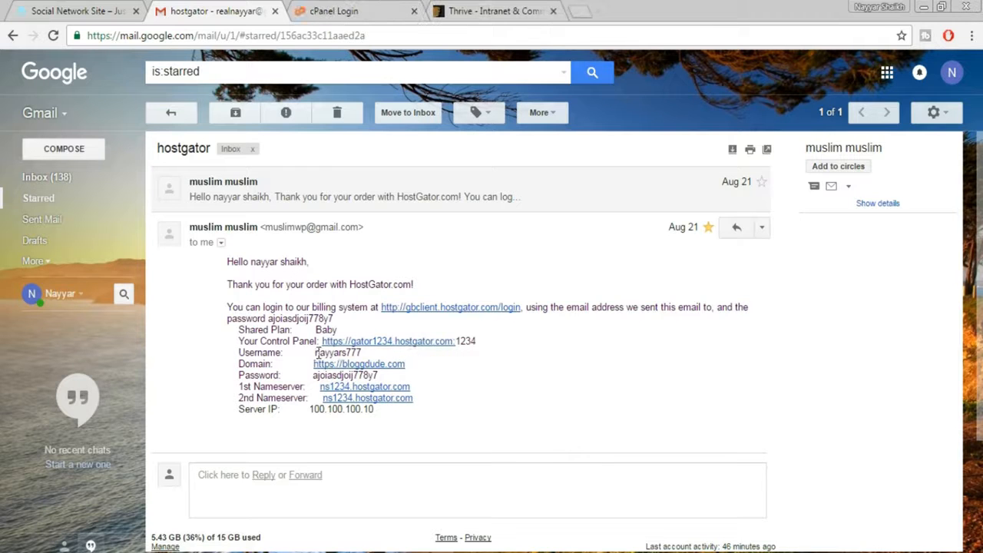
- Log in to HostGator cPanel from the cPanel Login tab with the autofilled credentials
{"action": "left_click", "coordinate": [323, 11]}
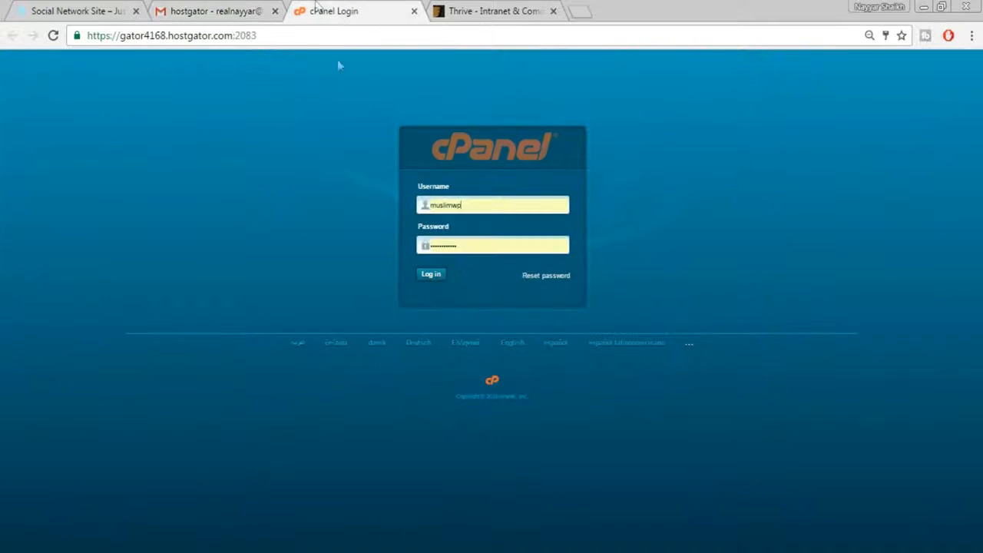
{"action": "left_click", "coordinate": [432, 275]}
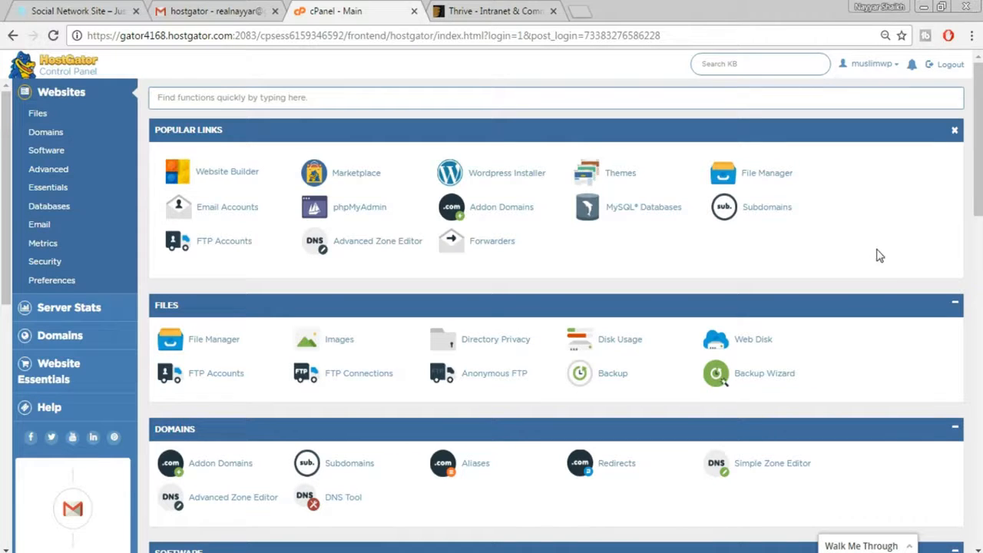
{"action": "mouse_move", "coordinate": [968, 115]}
{"action": "left_mouse_down"}
{"action": "mouse_move", "coordinate": [977, 407]}
{"action": "mouse_move", "coordinate": [977, 117]}
{"action": "left_mouse_up"}
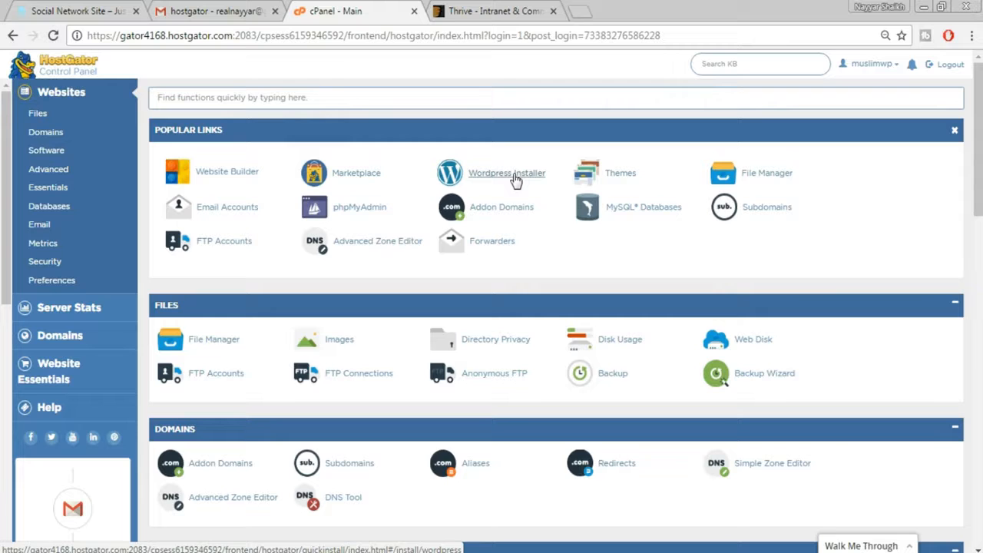
- Start the Wordpress Installer and choose thrivetheme.bloggdude.com as the installation domain
{"action": "left_click", "coordinate": [515, 175]}
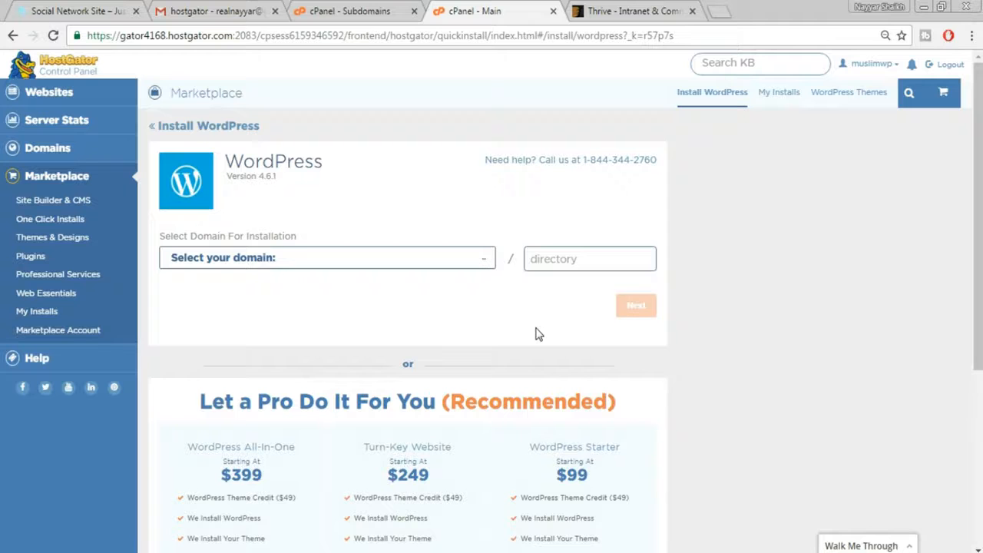
{"action": "left_click", "coordinate": [431, 261]}
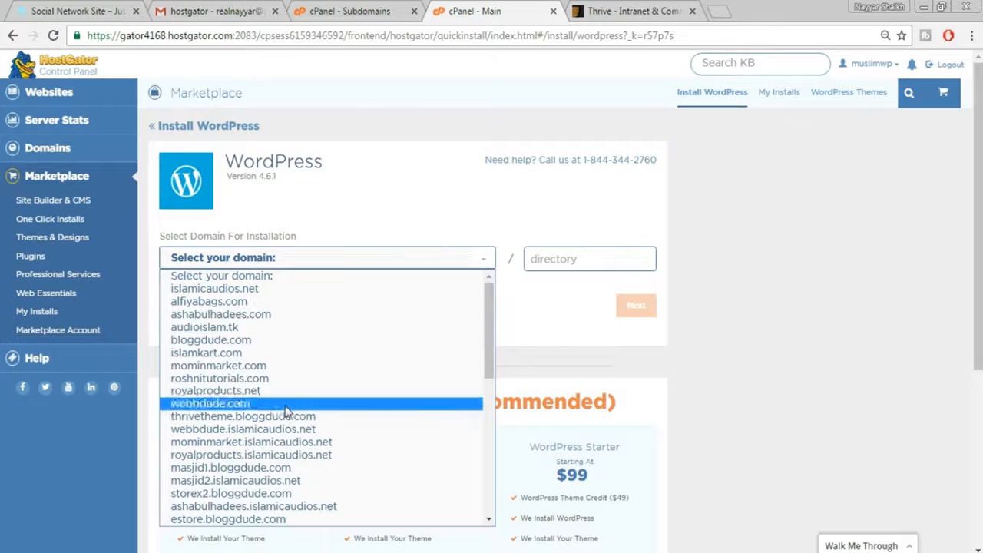
{"action": "left_click", "coordinate": [290, 417]}
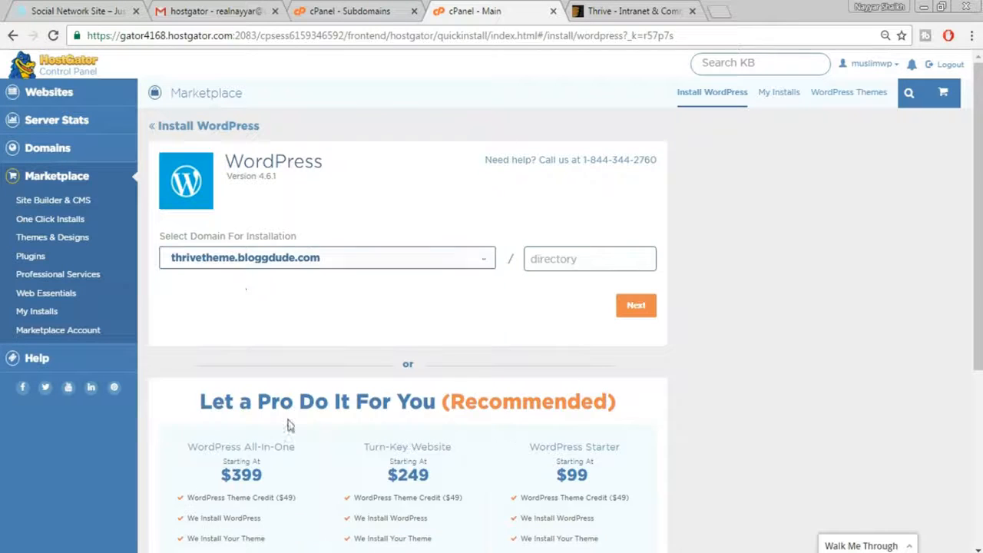
{"action": "left_click", "coordinate": [561, 261]}
- Fill the install form with blog title 'Social Network SIte' and admin details, and accept the terms
{"action": "left_click", "coordinate": [642, 309]}
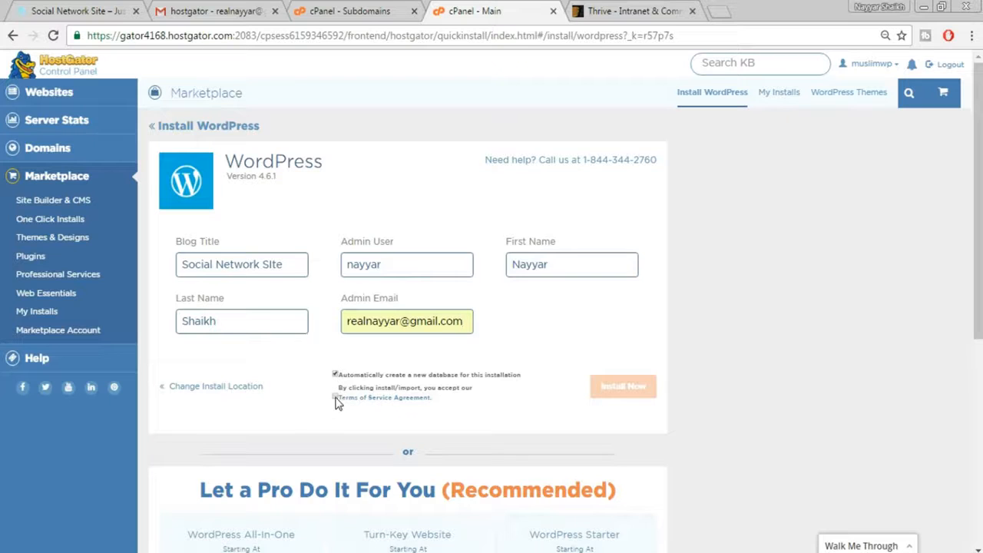
{"action": "left_click", "coordinate": [335, 397]}
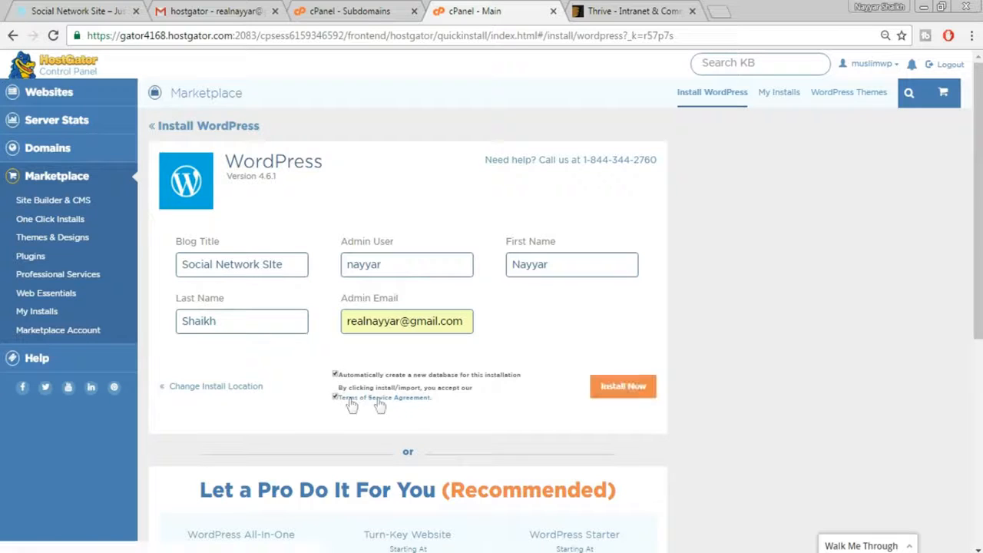
- Install WordPress on thrivetheme.bloggdude.com and open the installed site in a new tab
{"action": "left_click", "coordinate": [622, 387]}
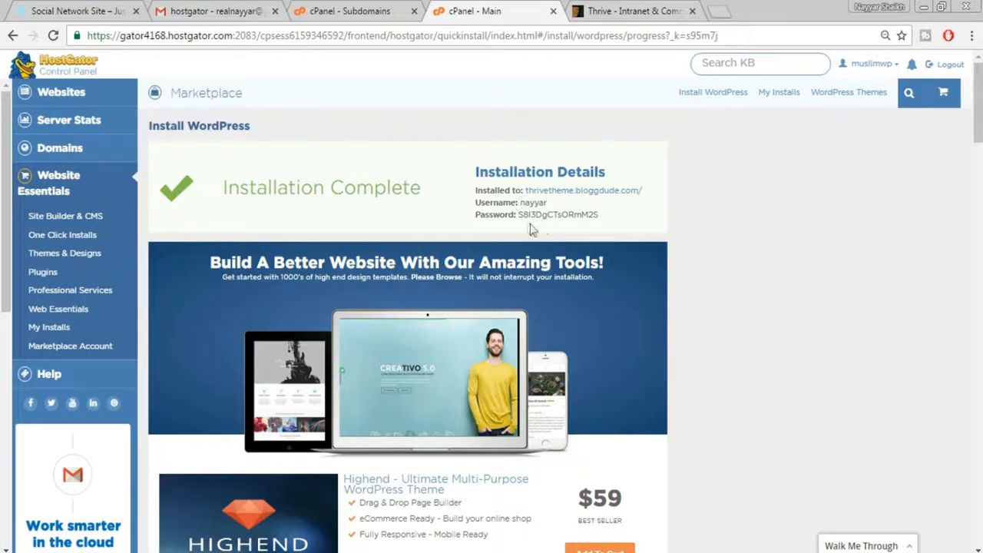
{"action": "right_click", "coordinate": [581, 191]}
{"action": "left_click", "coordinate": [603, 202]}
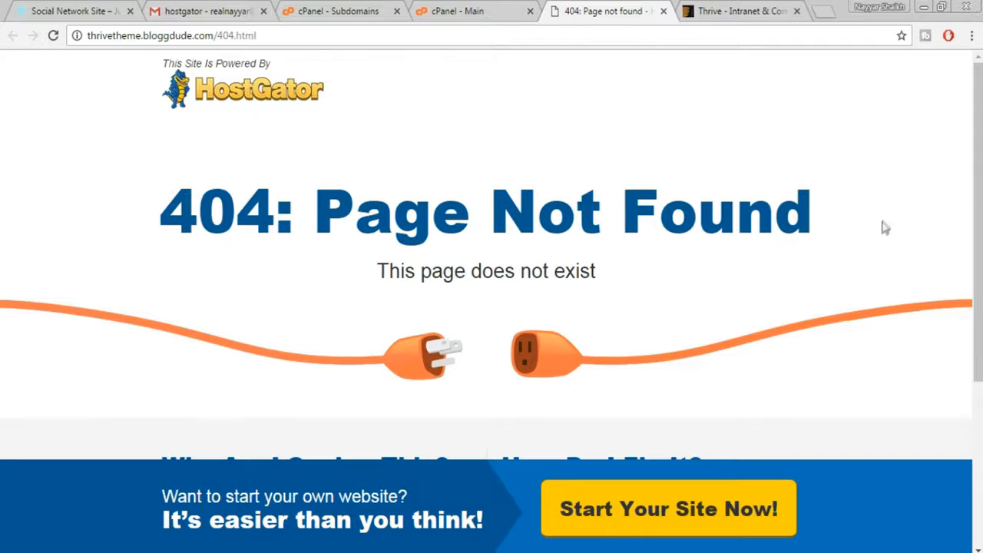
- Reload the new site's address until the Website Coming Soon page appears
{"action": "left_click", "coordinate": [446, 40]}
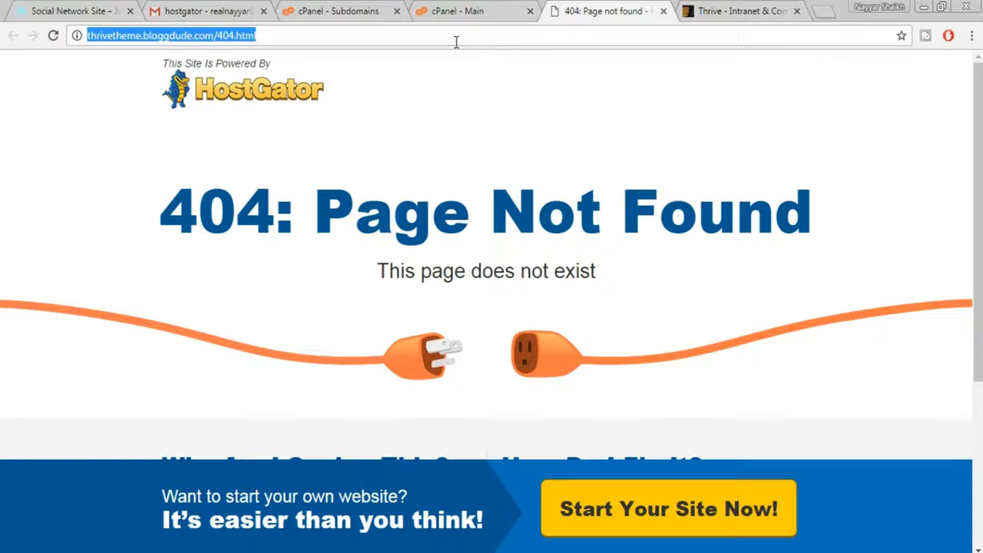
{"action": "key", "text": "Return"}
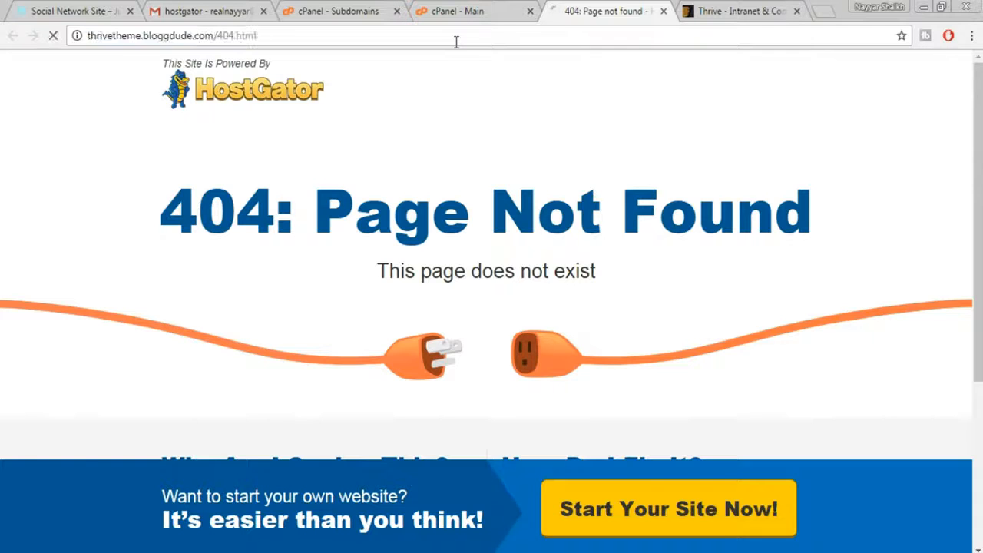
{"action": "left_click", "coordinate": [53, 35]}
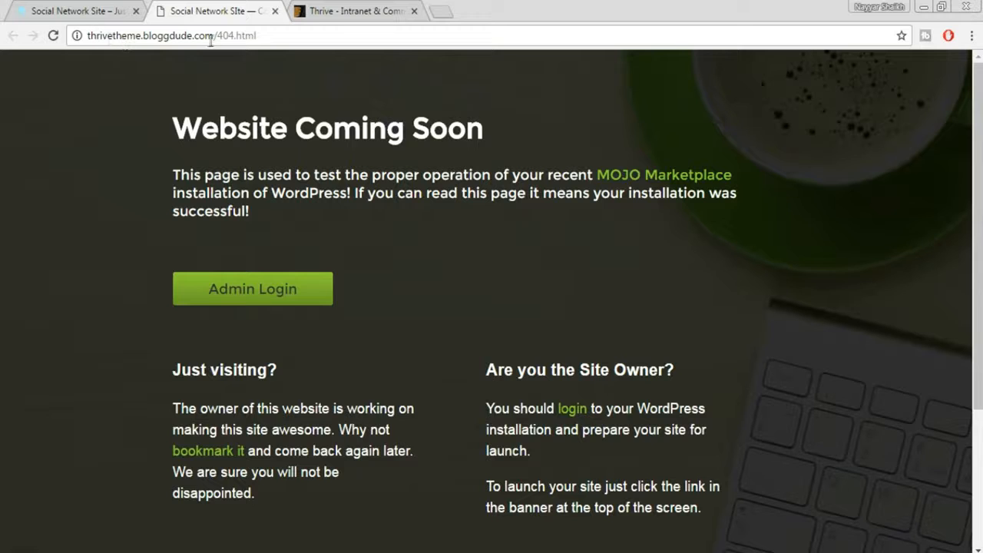
- Replace 404.html in the address with wp-admin to load the site's admin
{"action": "left_click_drag", "start_coordinate": [218, 36], "coordinate": [280, 38]}
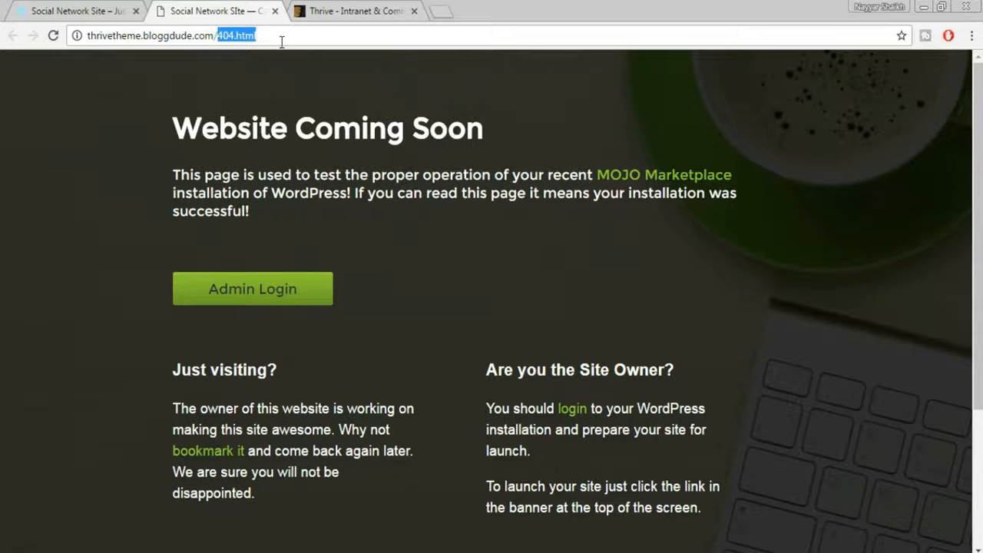
{"action": "key", "text": "BackSpace"}
{"action": "type", "text": "p-admin"}
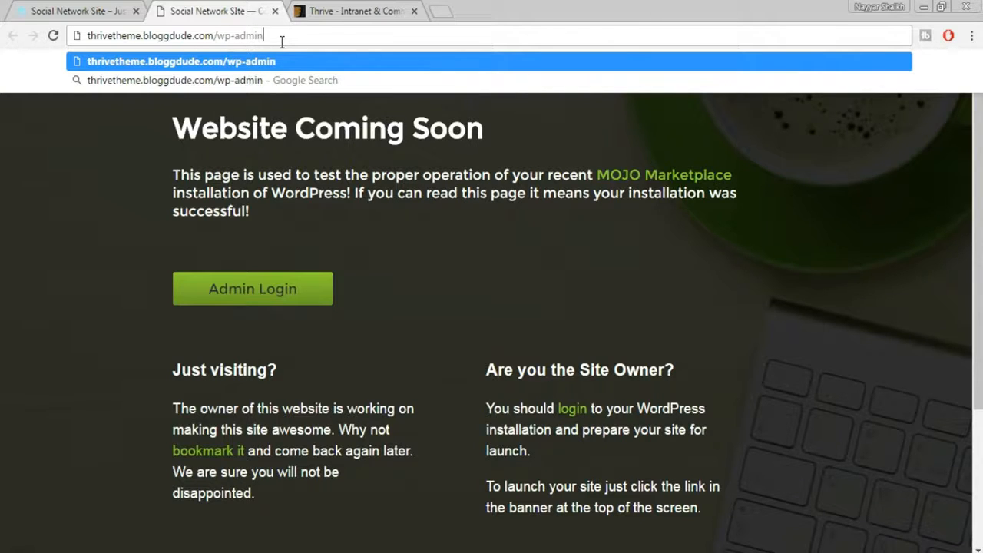
{"action": "key", "text": "Return"}
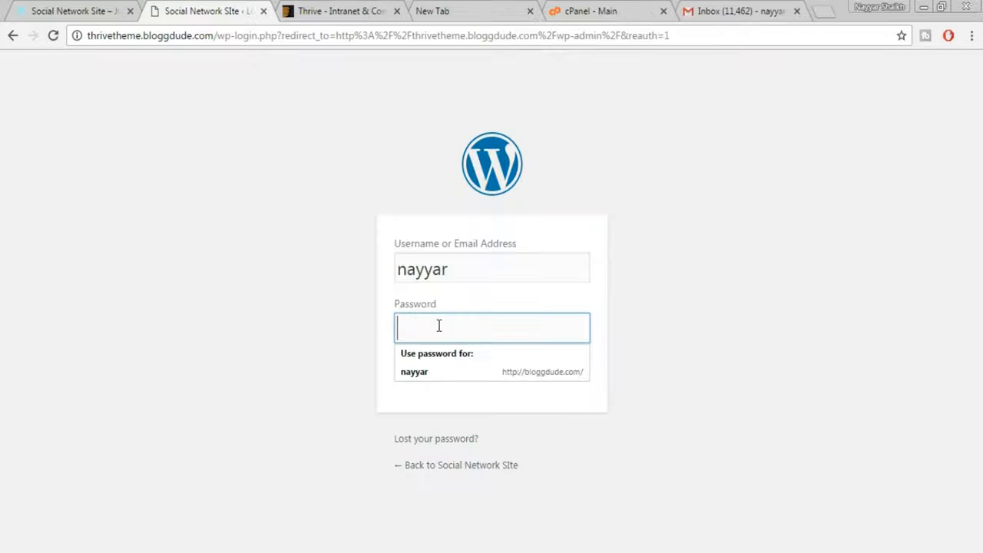
- Log in to WordPress with the saved credentials and view the site's front page in a new tab
{"action": "left_click", "coordinate": [536, 367]}
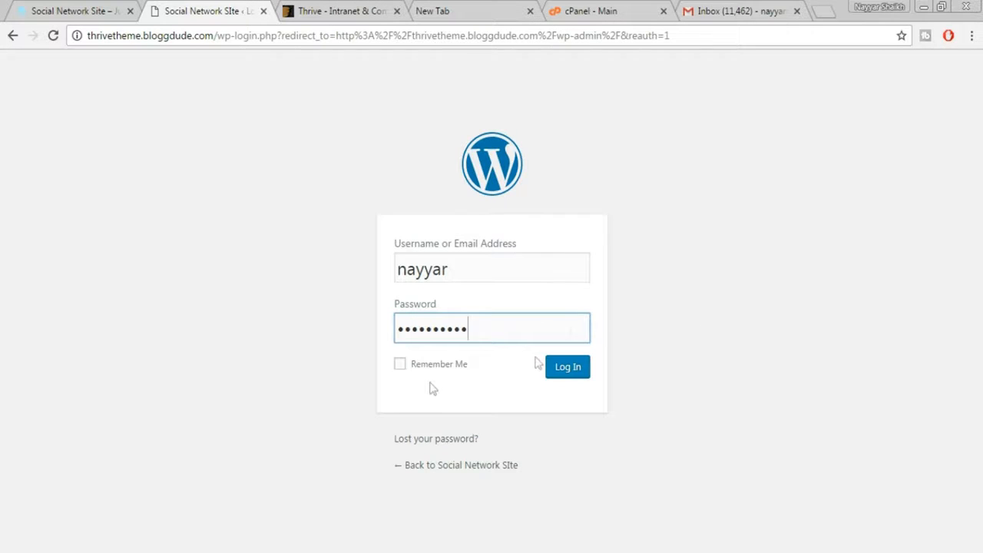
{"action": "left_click", "coordinate": [563, 377]}
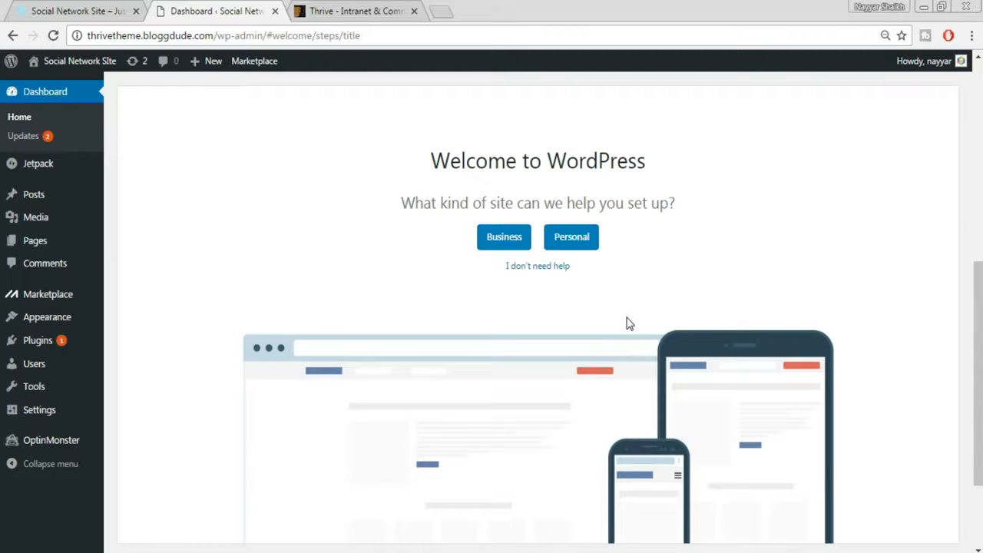
{"action": "mouse_move", "coordinate": [67, 68]}
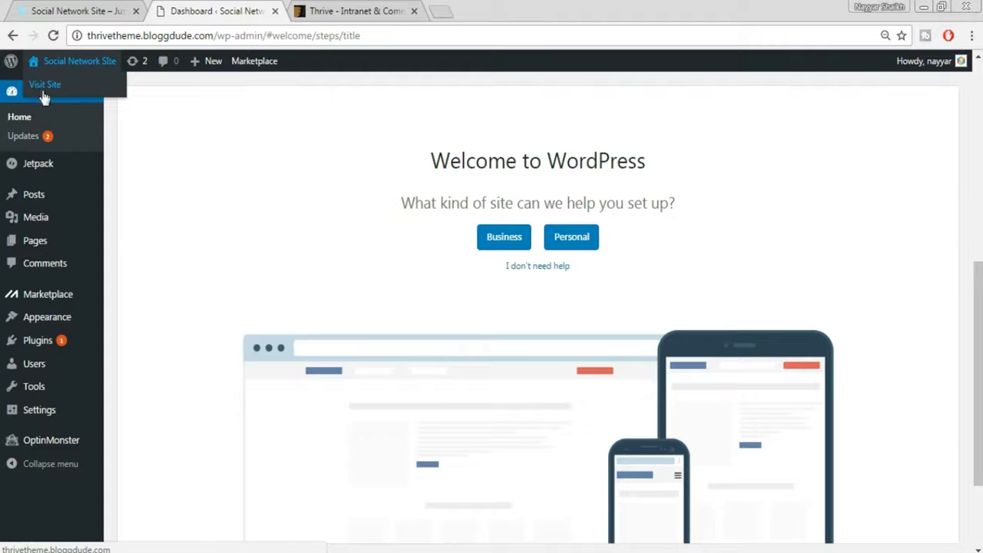
{"action": "right_click", "coordinate": [46, 93]}
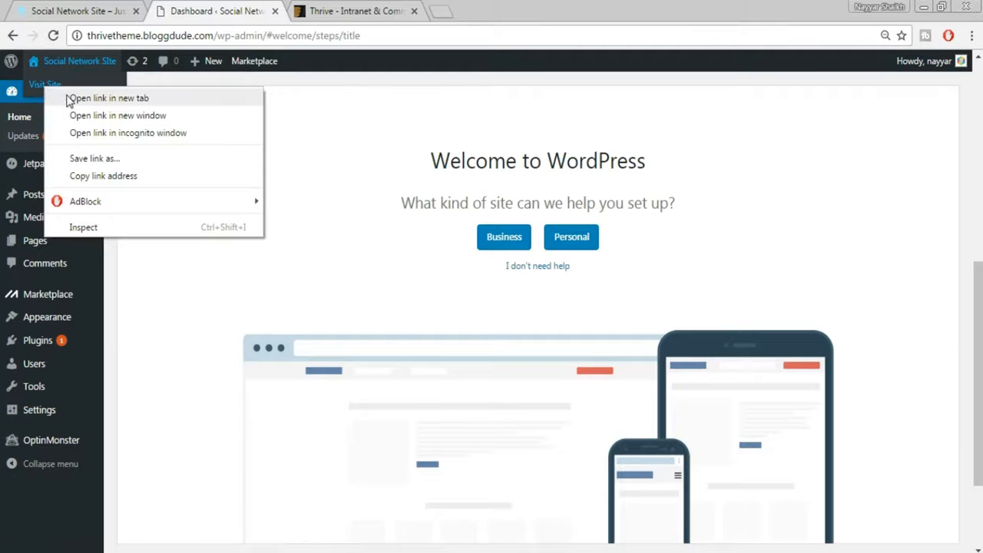
{"action": "left_click", "coordinate": [108, 99]}
{"action": "left_click", "coordinate": [354, 11]}
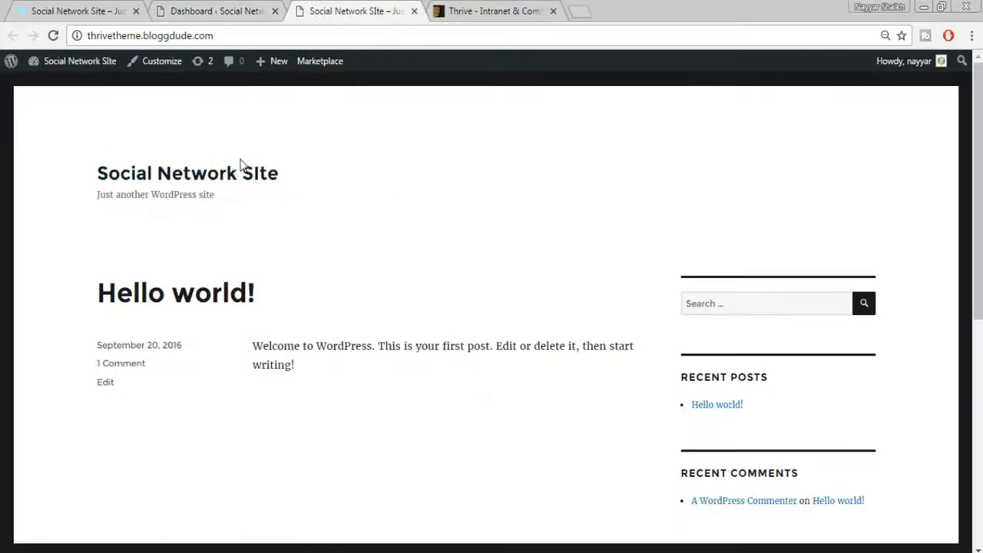
- Compare the plain new site with the Thrive demo site, then view Thrive's ThemeForest page
{"action": "scroll", "coordinate": [867, 245], "scroll_direction": "down", "scroll_amount": 6}
{"action": "scroll", "coordinate": [871, 325], "scroll_direction": "up", "scroll_amount": 6}
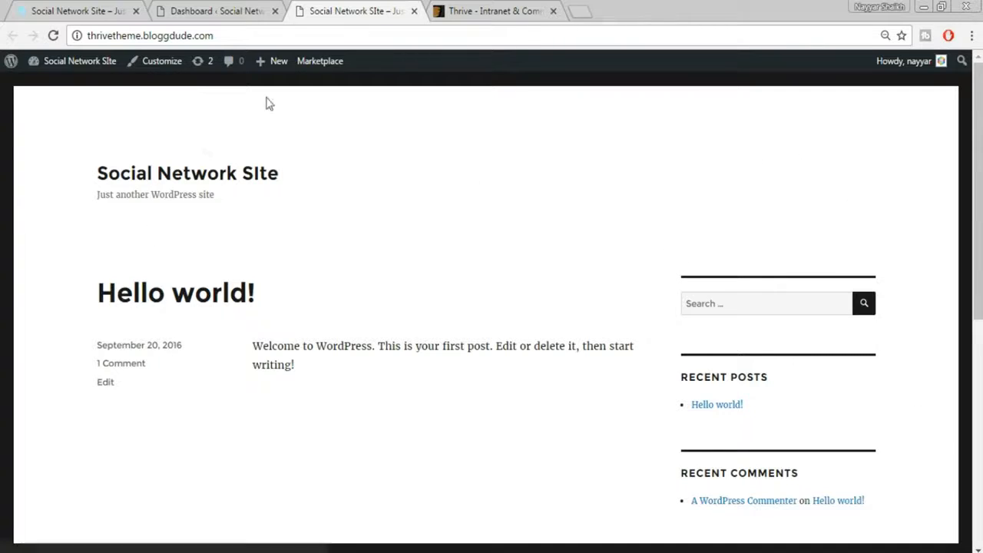
{"action": "left_click", "coordinate": [46, 11]}
{"action": "scroll", "coordinate": [931, 262], "scroll_direction": "down", "scroll_amount": 3}
{"action": "scroll", "coordinate": [933, 292], "scroll_direction": "down", "scroll_amount": 5}
{"action": "scroll", "coordinate": [911, 358], "scroll_direction": "up", "scroll_amount": 10}
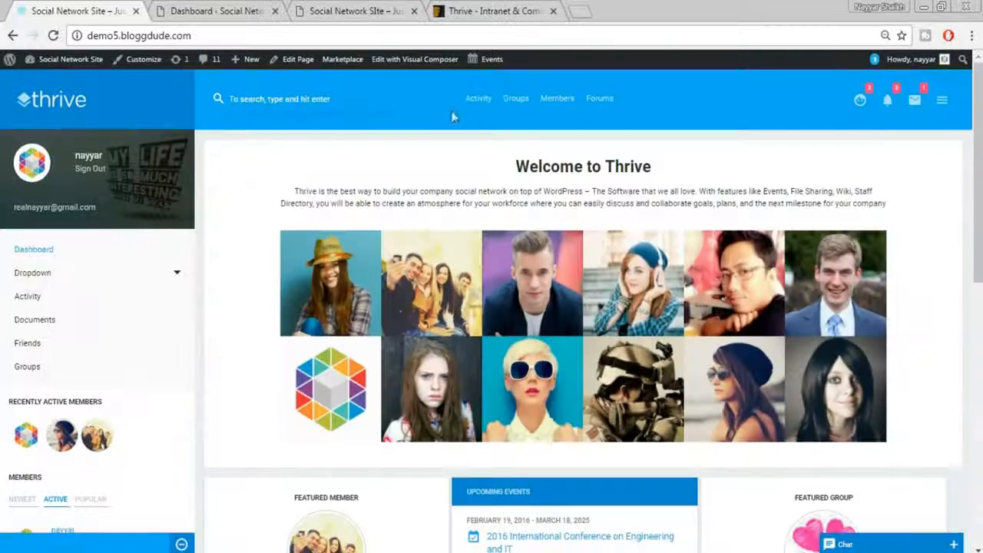
{"action": "left_click", "coordinate": [347, 10]}
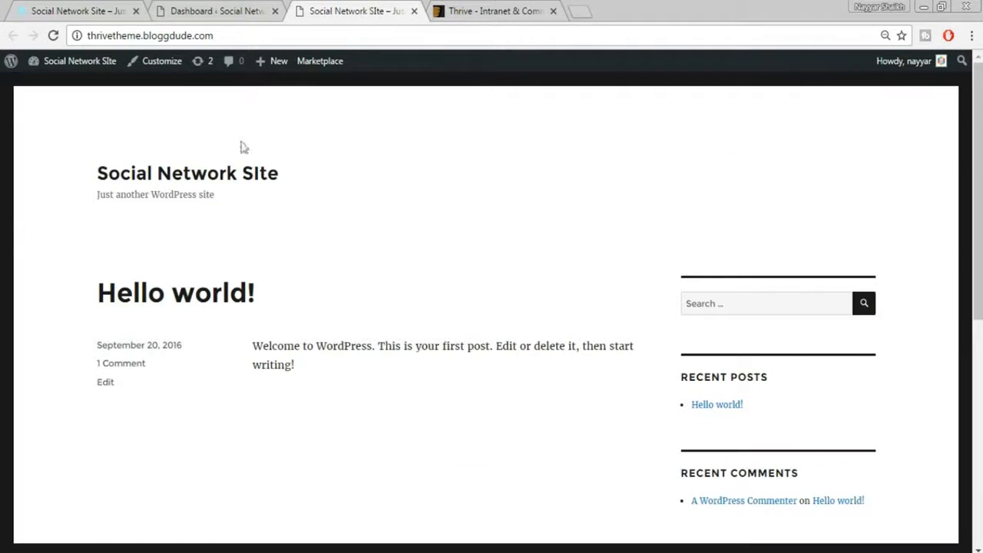
{"action": "scroll", "coordinate": [974, 281], "scroll_direction": "down", "scroll_amount": 1}
{"action": "left_click", "coordinate": [77, 11]}
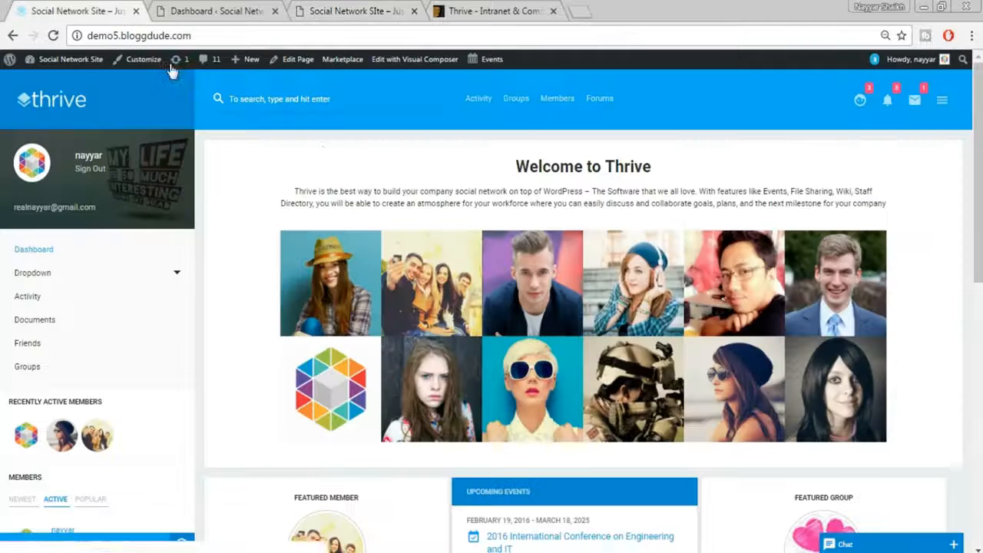
{"action": "scroll", "coordinate": [903, 423], "scroll_direction": "down", "scroll_amount": 2}
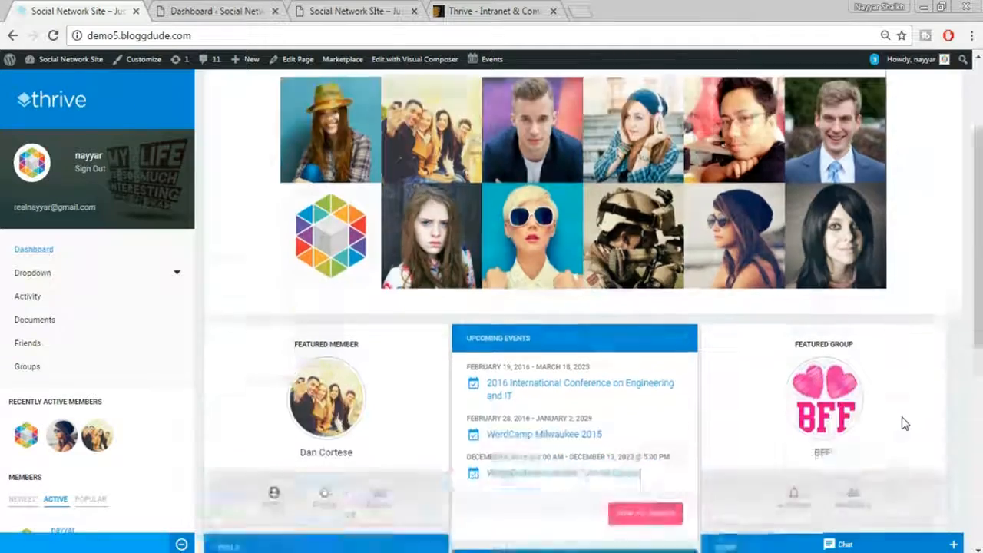
{"action": "scroll", "coordinate": [445, 454], "scroll_direction": "down", "scroll_amount": 3}
{"action": "scroll", "coordinate": [340, 428], "scroll_direction": "up", "scroll_amount": 5}
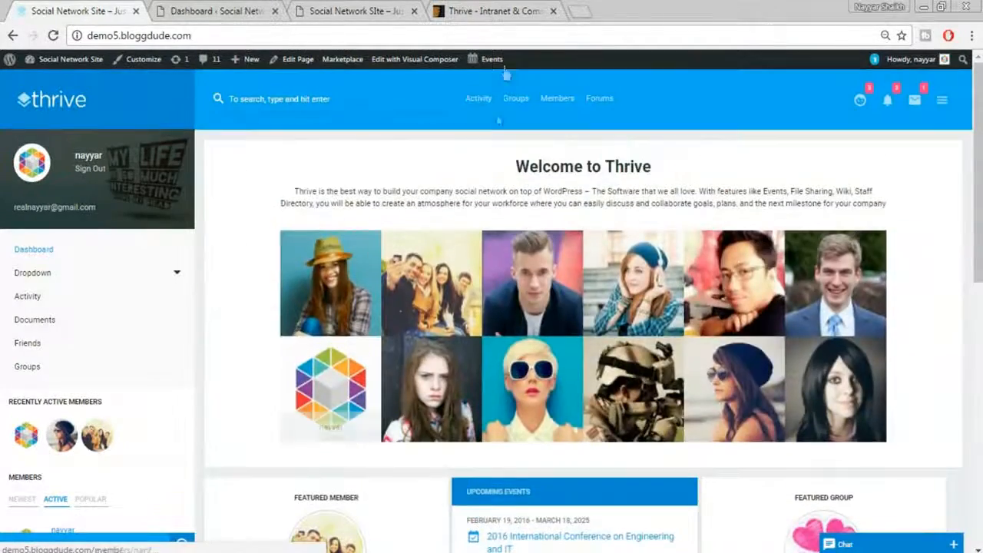
{"action": "left_click", "coordinate": [496, 10]}
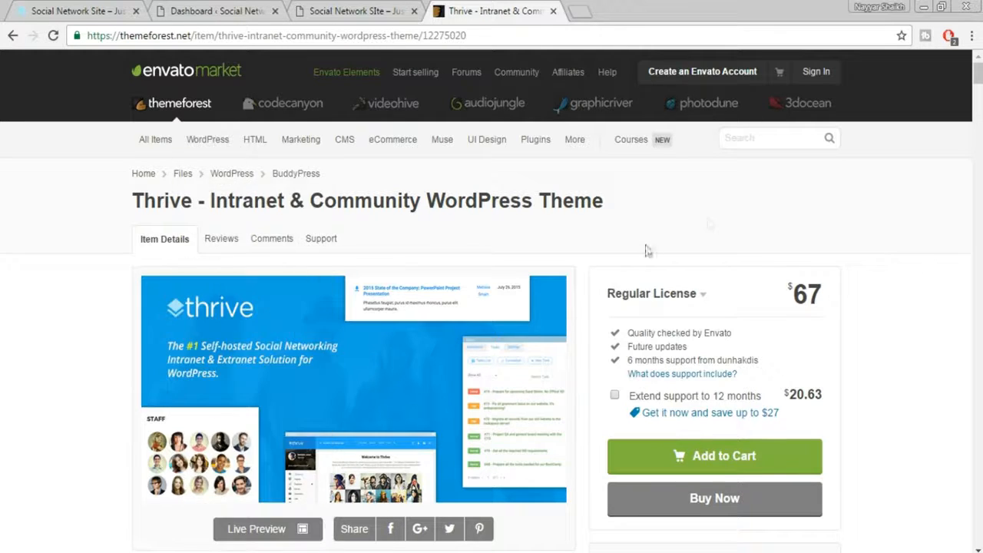
- Review the Thrive theme's ThemeForest page and its $67 price, then return to the demo site
{"action": "scroll", "coordinate": [876, 271], "scroll_direction": "down", "scroll_amount": 1}
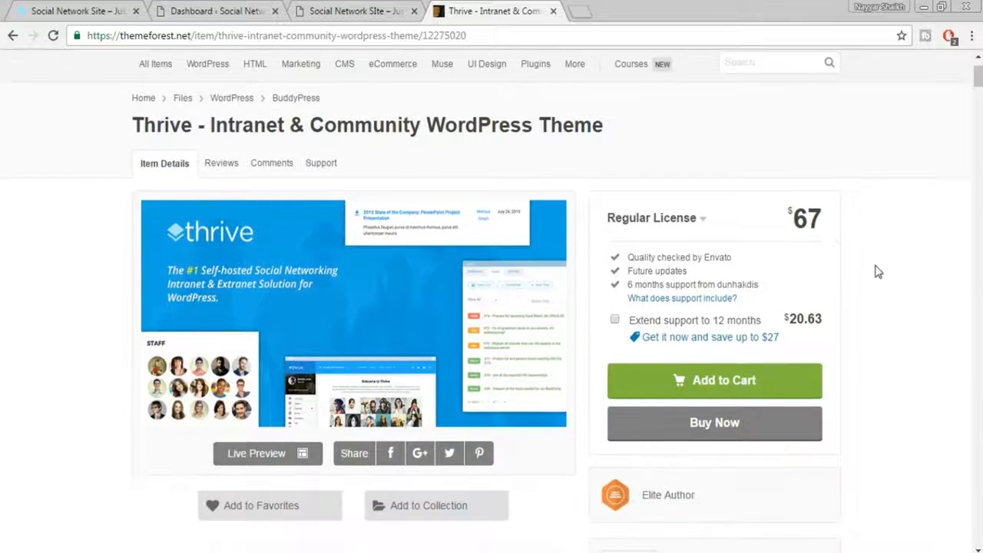
{"action": "left_click_drag", "start_coordinate": [806, 223], "coordinate": [813, 223]}
{"action": "left_click", "coordinate": [796, 222]}
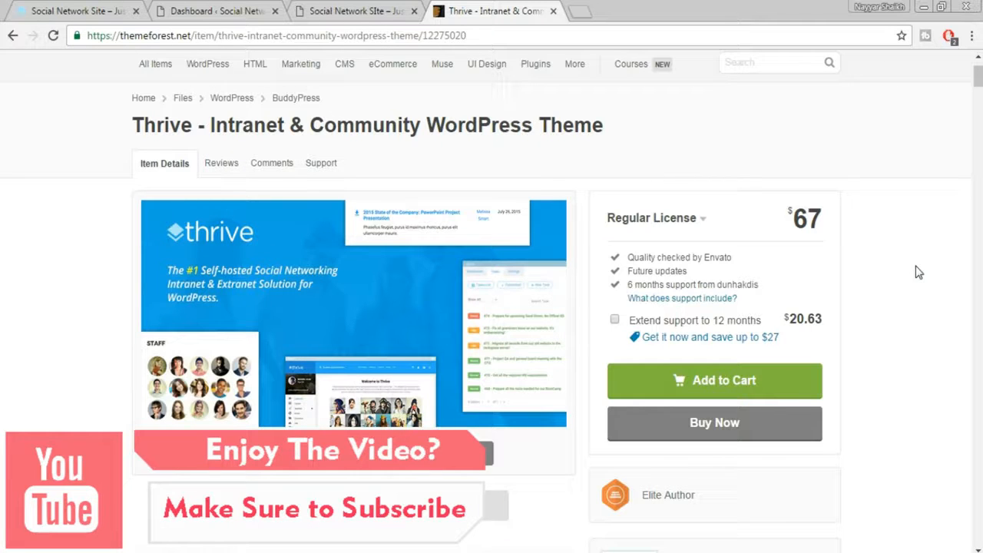
{"action": "scroll", "coordinate": [930, 270], "scroll_direction": "down", "scroll_amount": 5}
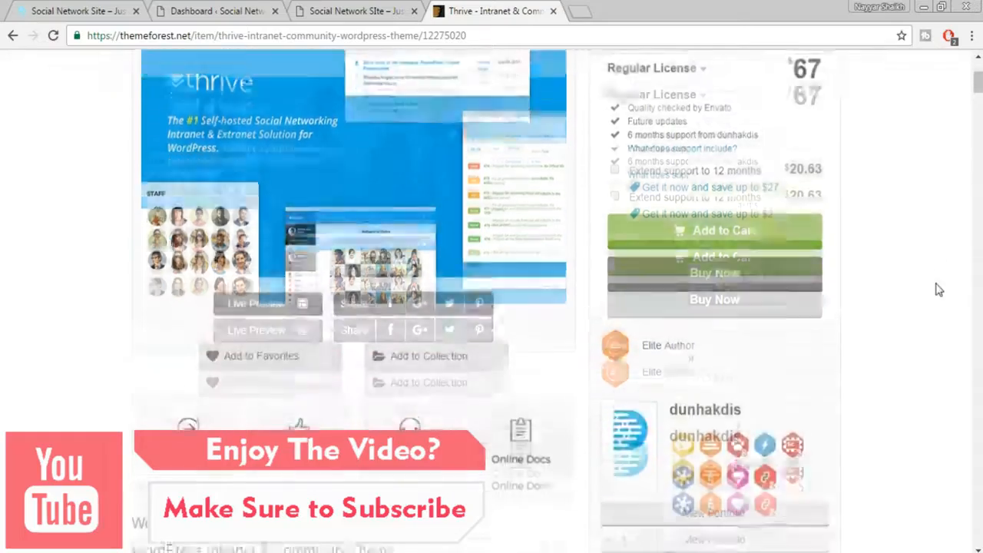
{"action": "scroll", "coordinate": [937, 304], "scroll_direction": "up", "scroll_amount": 6}
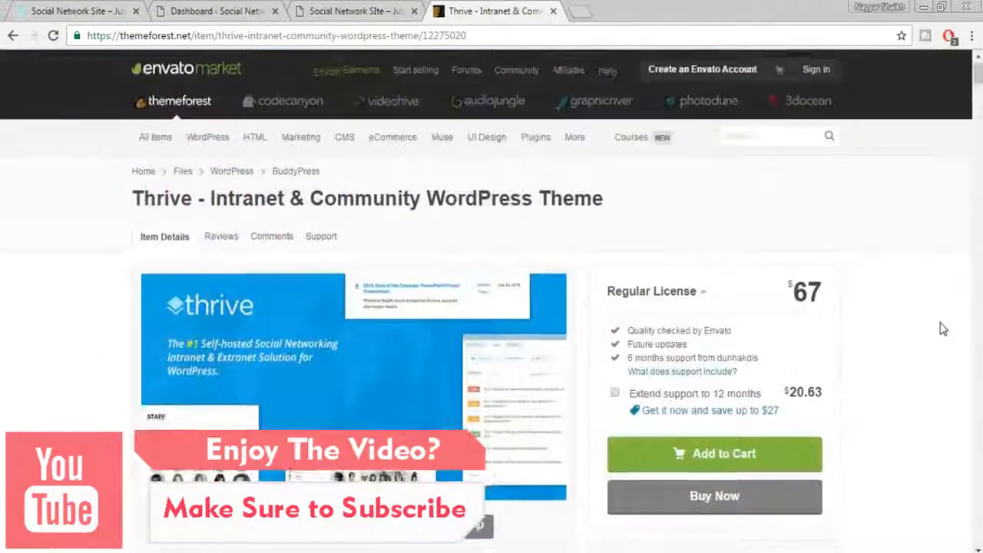
{"action": "scroll", "coordinate": [941, 327], "scroll_direction": "down", "scroll_amount": 5}
{"action": "scroll", "coordinate": [922, 330], "scroll_direction": "down", "scroll_amount": 4}
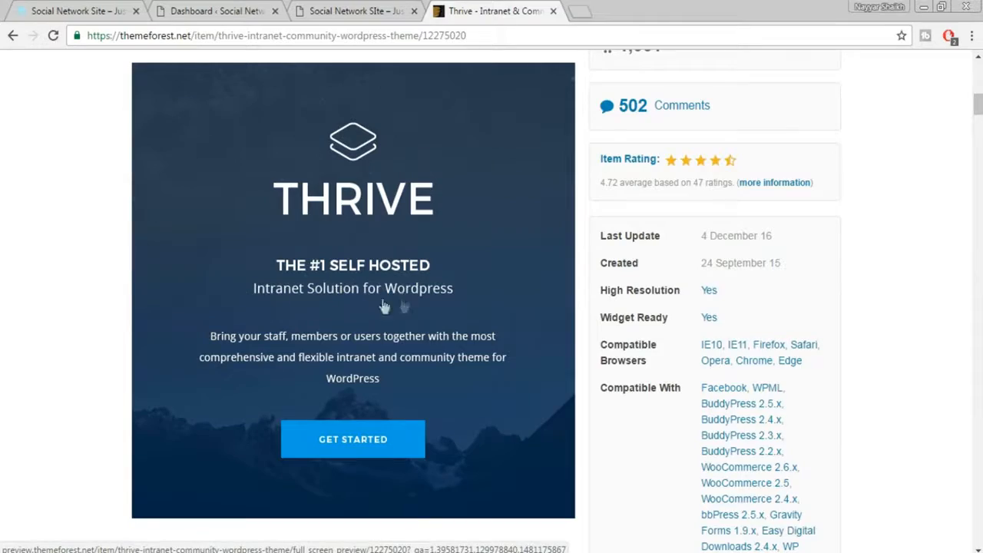
{"action": "scroll", "coordinate": [478, 394], "scroll_direction": "up", "scroll_amount": 9}
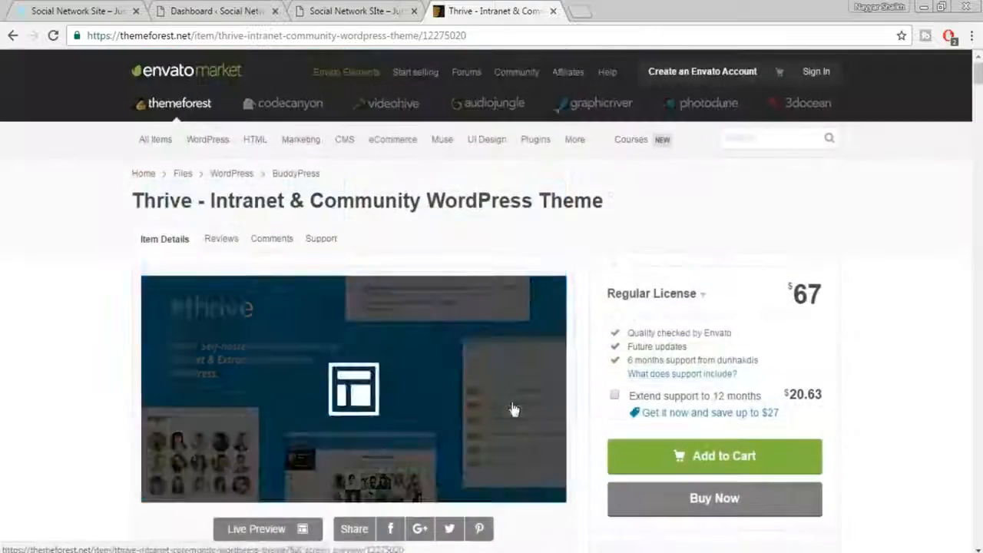
{"action": "scroll", "coordinate": [845, 368], "scroll_direction": "down", "scroll_amount": 3}
{"action": "scroll", "coordinate": [713, 307], "scroll_direction": "up", "scroll_amount": 3}
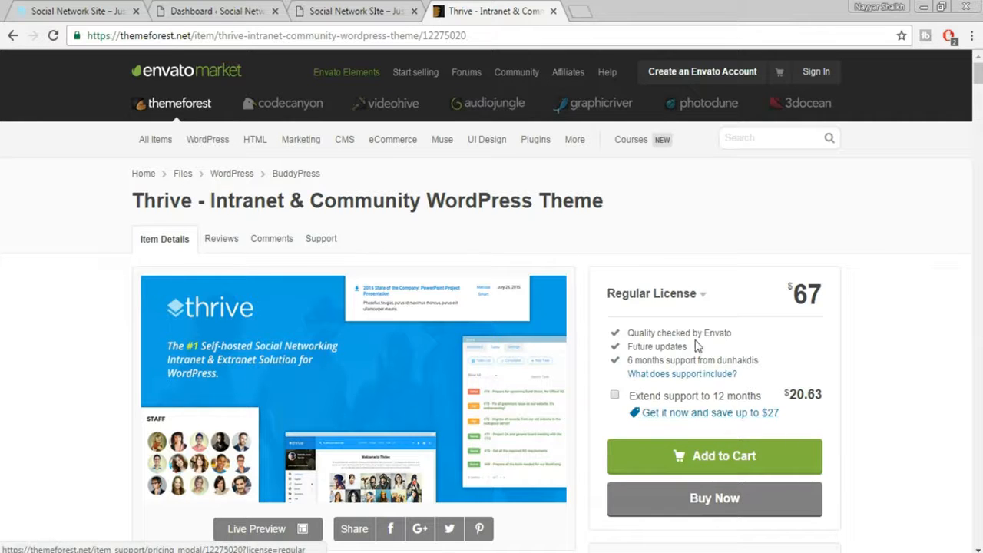
{"action": "left_click", "coordinate": [112, 8]}
{"action": "scroll", "coordinate": [871, 377], "scroll_direction": "down", "scroll_amount": 5}
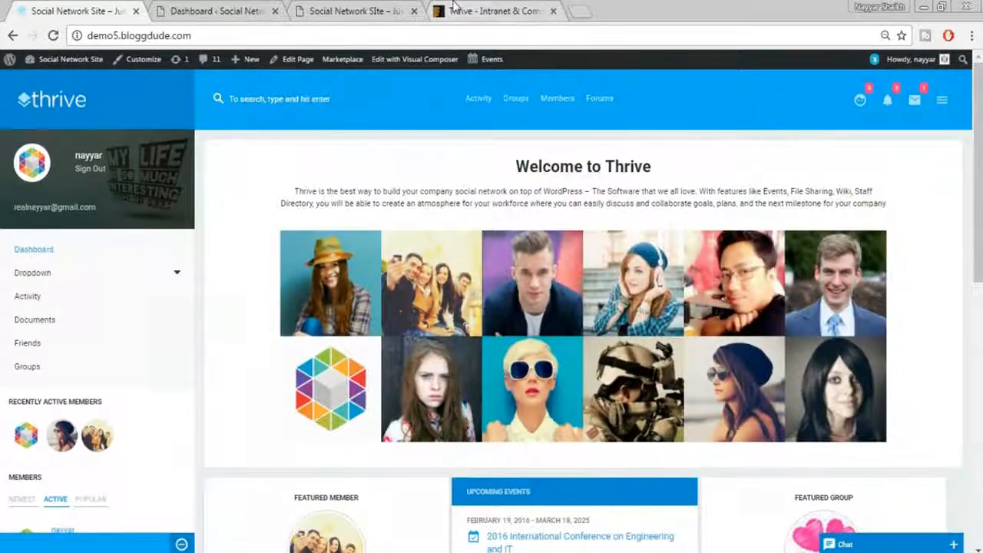
- Close the ThemeForest tab and go to Appearance > Themes in the WordPress dashboard
{"action": "left_click", "coordinate": [542, 12]}
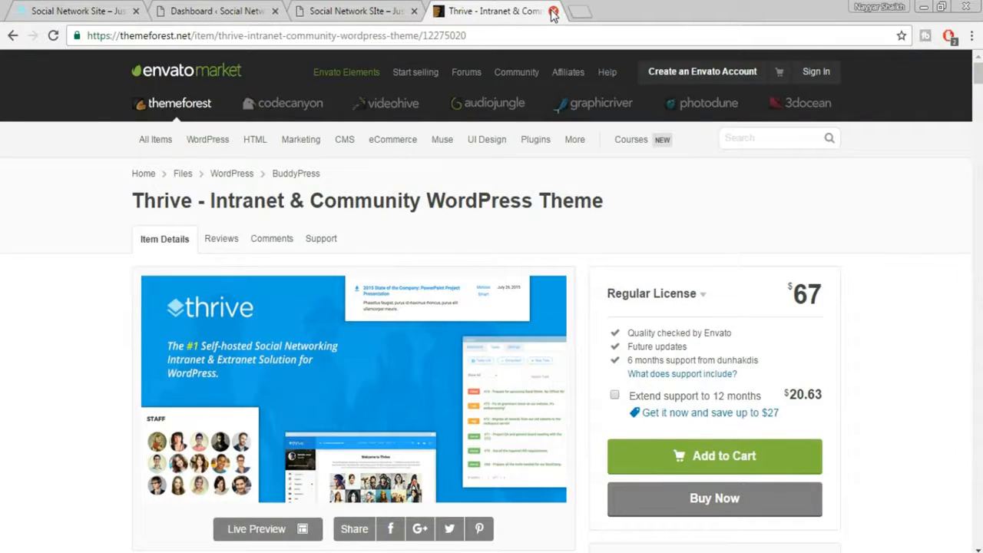
{"action": "left_click", "coordinate": [553, 11]}
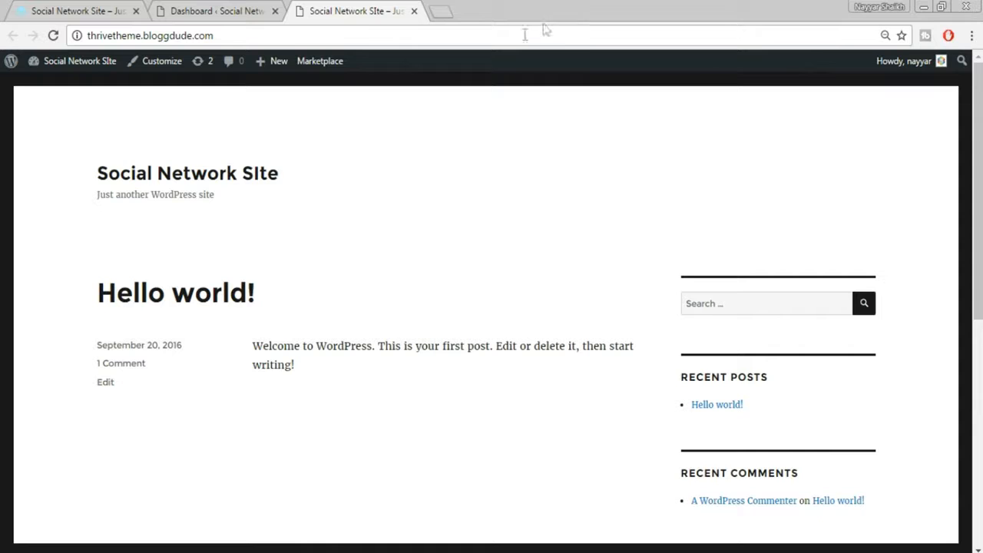
{"action": "mouse_move", "coordinate": [281, 61]}
{"action": "left_click", "coordinate": [207, 9]}
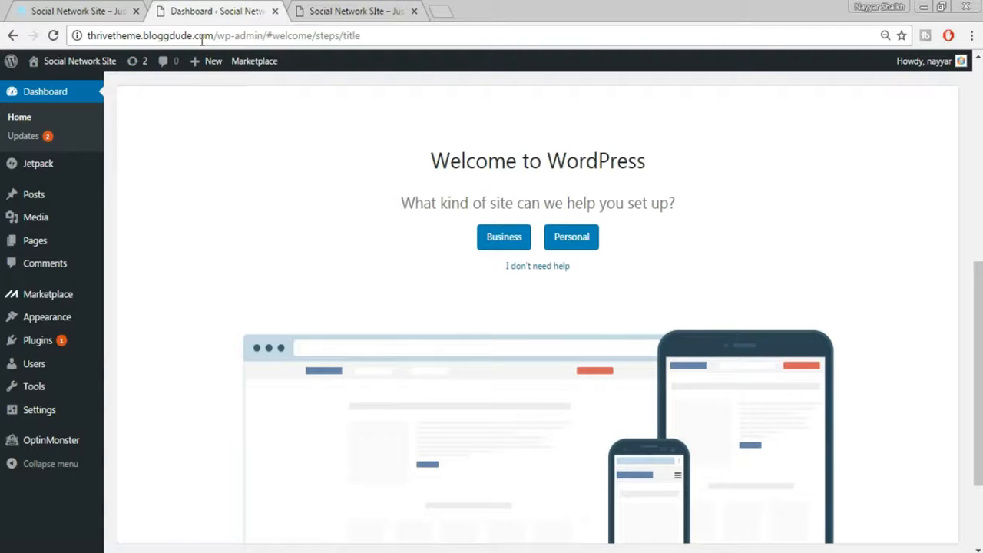
{"action": "mouse_move", "coordinate": [61, 323]}
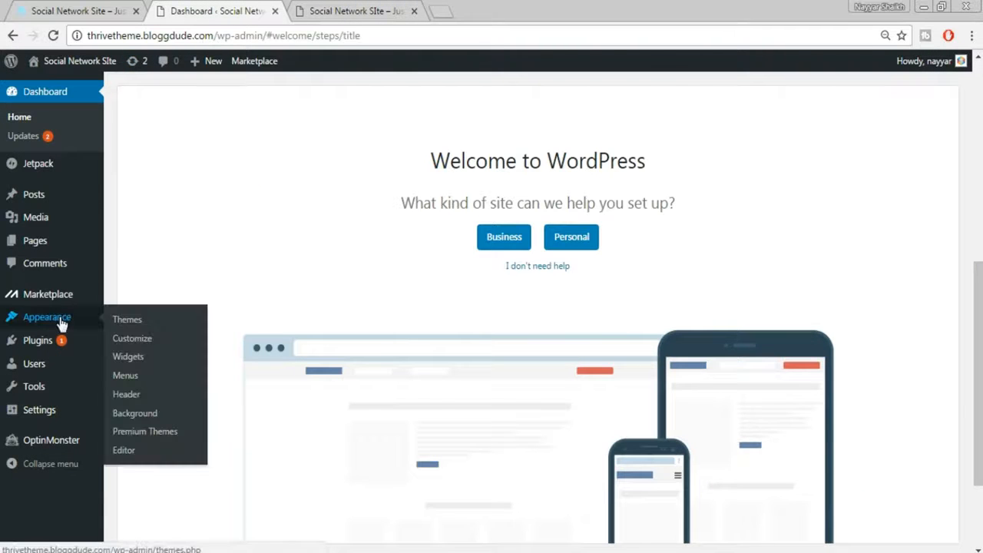
{"action": "left_click", "coordinate": [156, 328]}
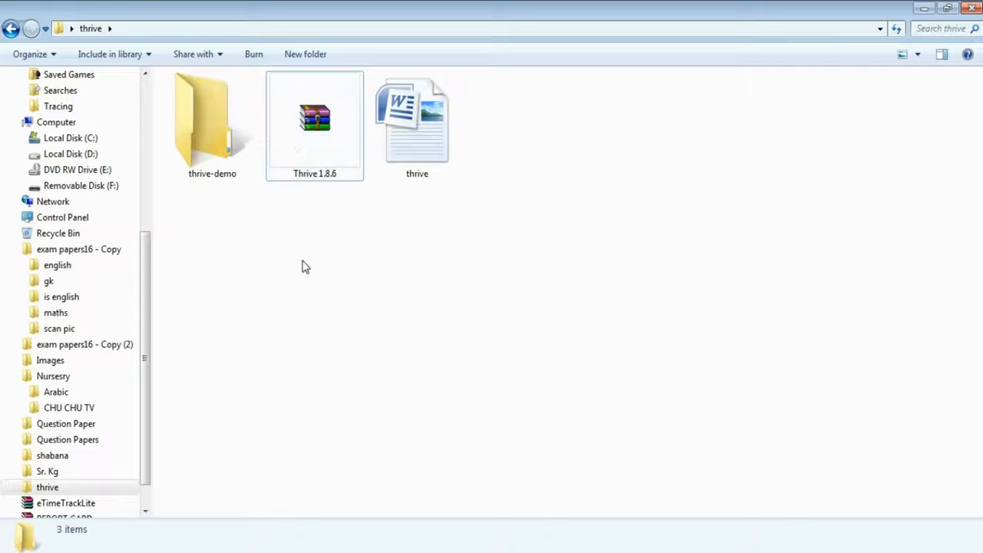
- Use WinRAR to extract the Thrive 1.8.6 zip into a new Thrive 1.8.6 folder beside thrive-demo
{"action": "left_click", "coordinate": [313, 169]}
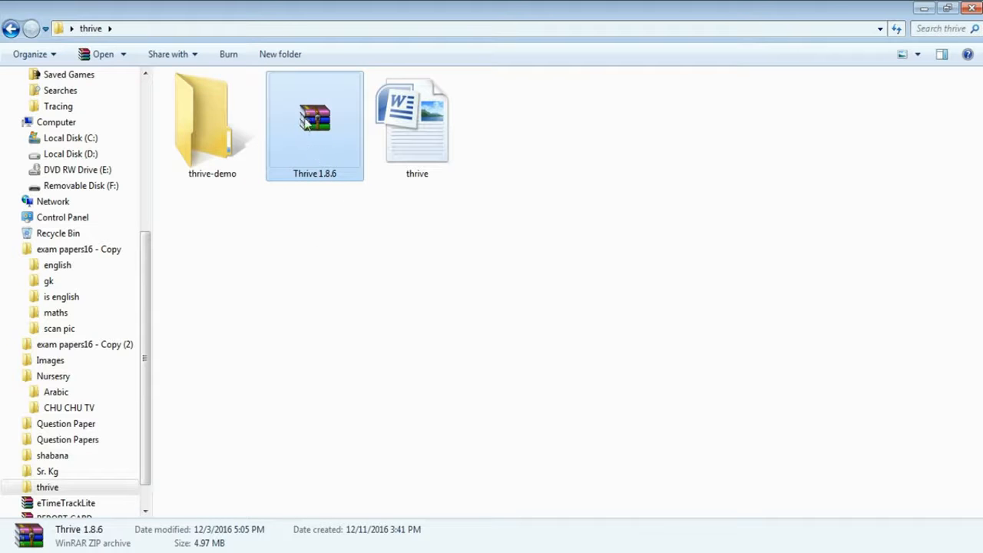
{"action": "right_click", "coordinate": [308, 123]}
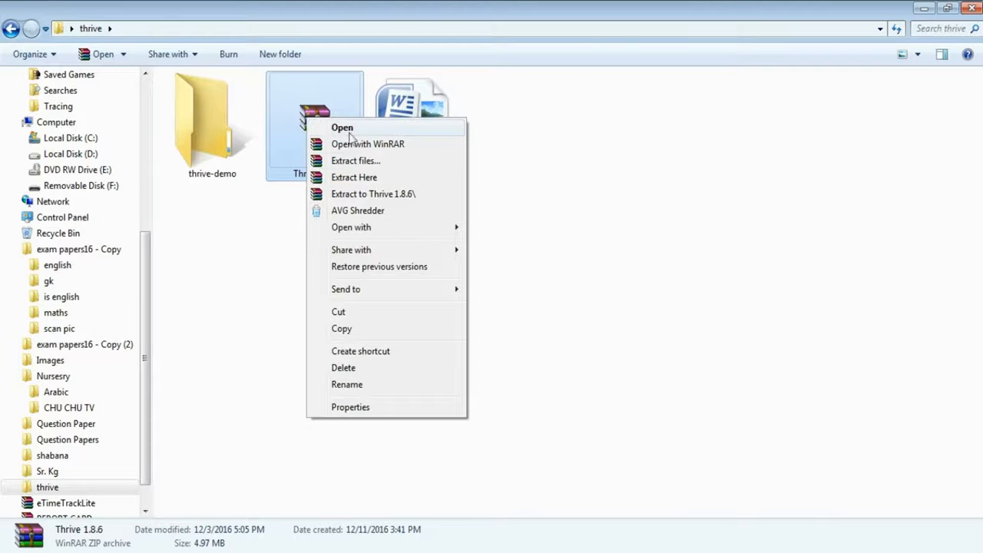
{"action": "left_click", "coordinate": [270, 125]}
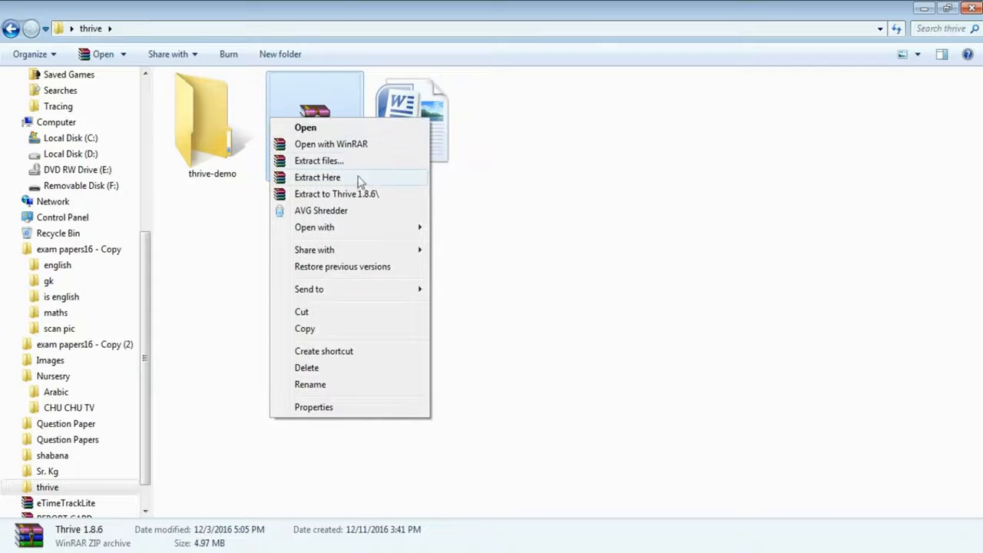
{"action": "left_click", "coordinate": [356, 163]}
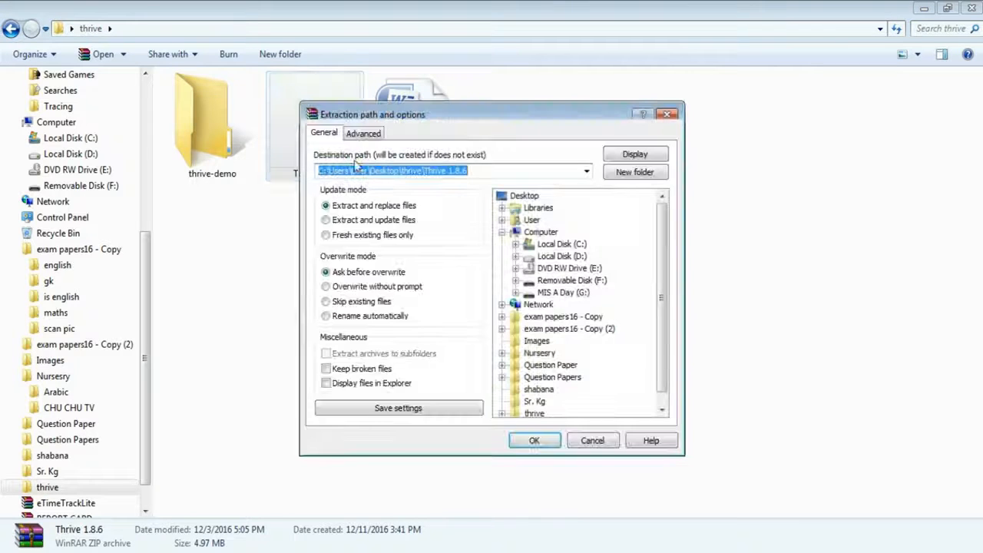
{"action": "left_click", "coordinate": [543, 443]}
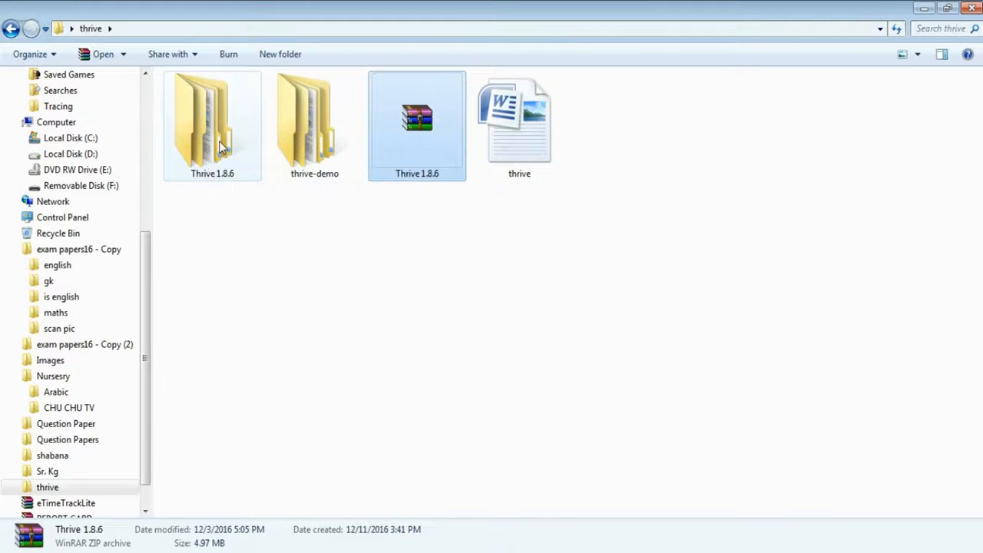
{"action": "left_click", "coordinate": [410, 290]}
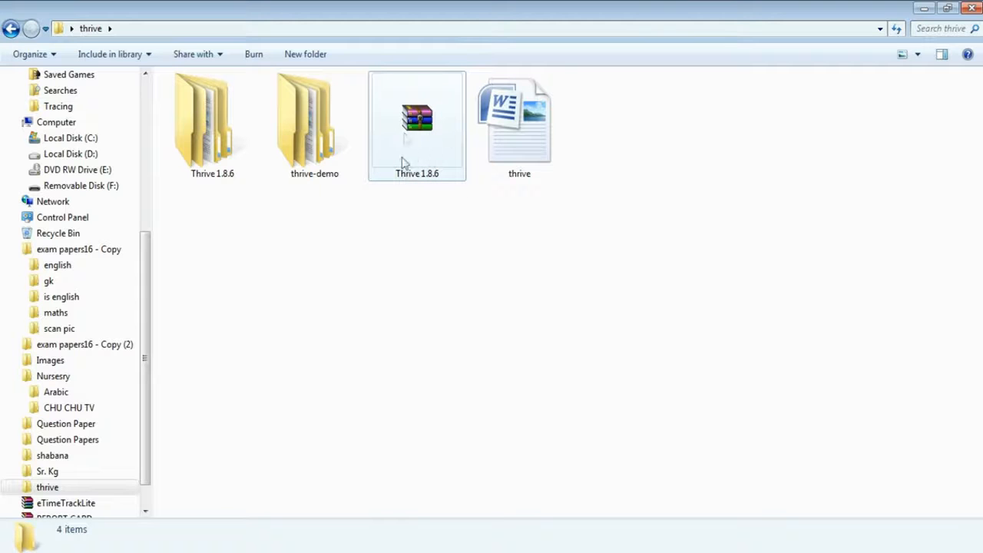
- Browse into Thrive 1.8.6 > Thrive.Intranet.Community.WordPress.Theme.v1.8.6 > WordPress Theme and select the thrive folder
{"action": "double_click", "coordinate": [208, 107]}
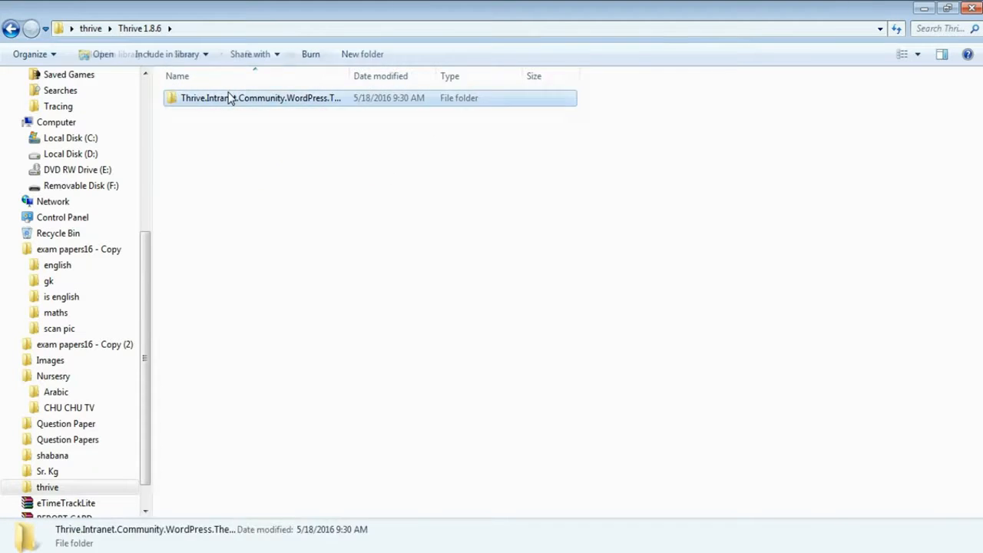
{"action": "double_click", "coordinate": [230, 98]}
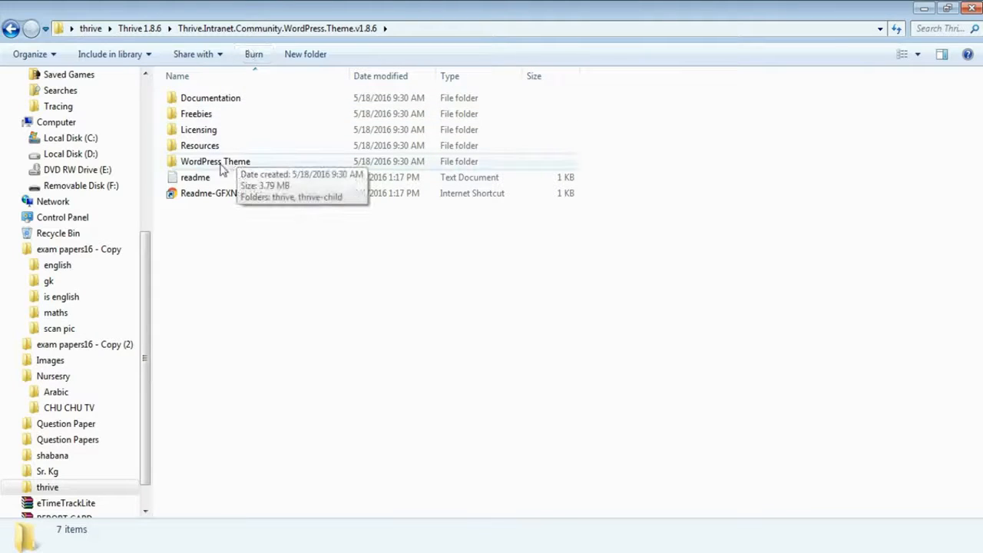
{"action": "double_click", "coordinate": [230, 163]}
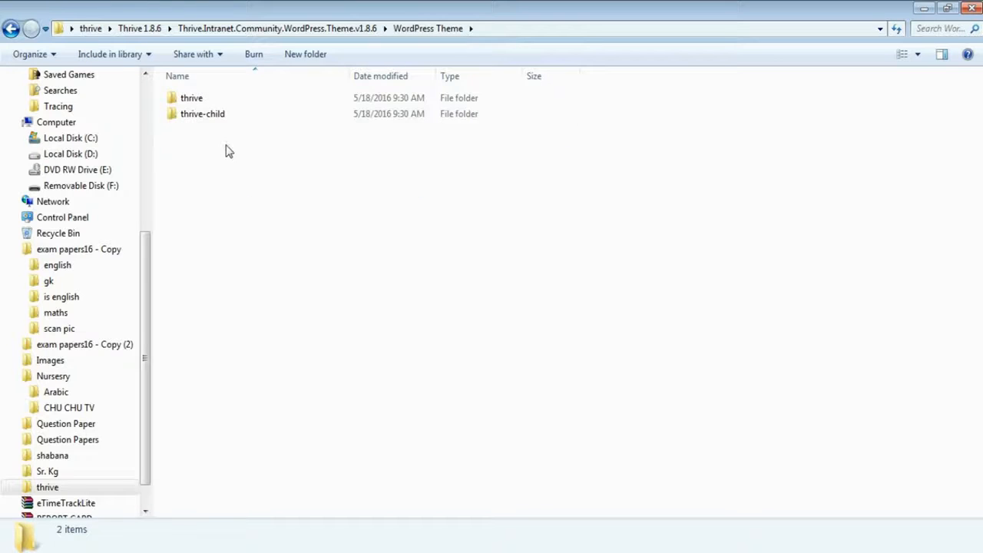
{"action": "right_click", "coordinate": [204, 104]}
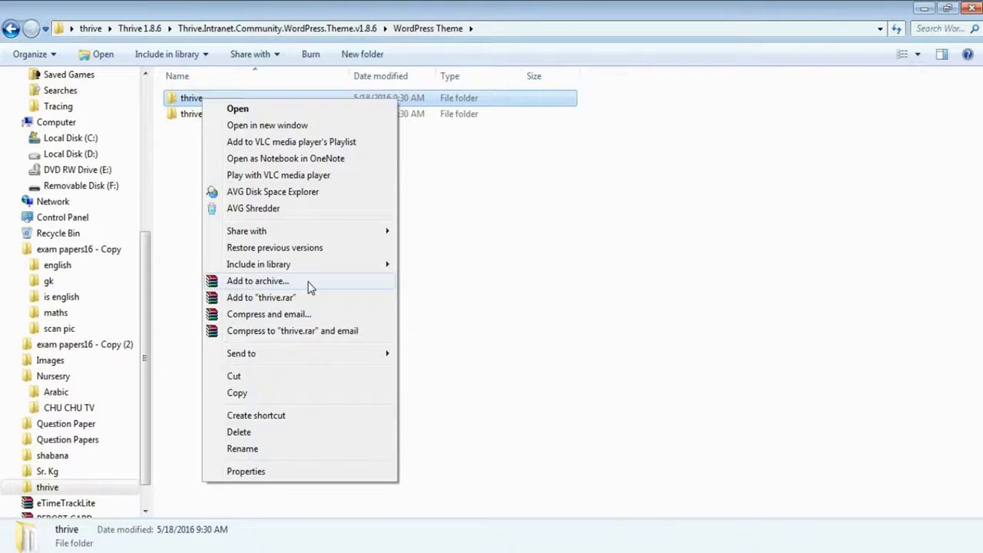
{"action": "left_click", "coordinate": [182, 112]}
{"action": "left_click", "coordinate": [191, 98]}
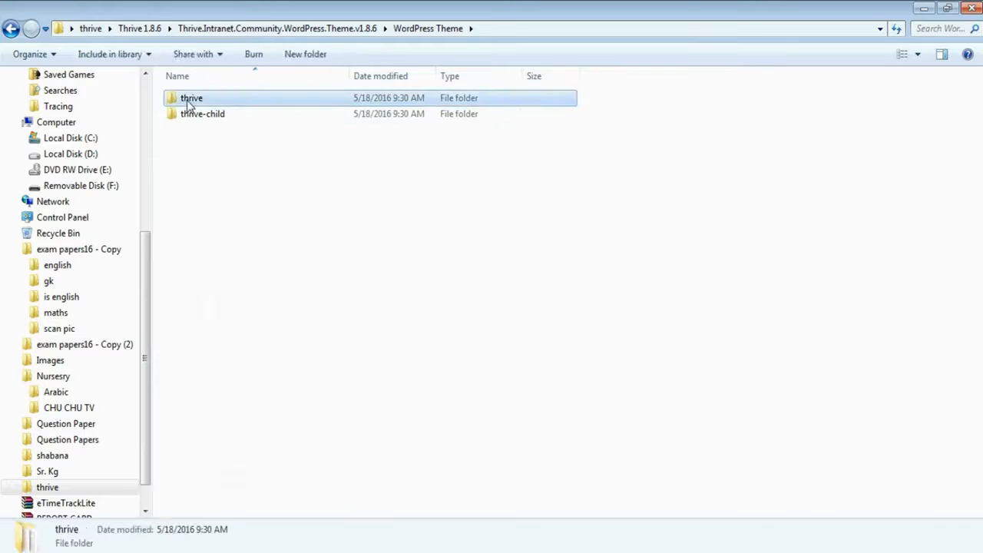
- Compress the thrive folder with WinRAR into a ZIP archive named thrive.zip (1,129 KB)
{"action": "right_click", "coordinate": [188, 103]}
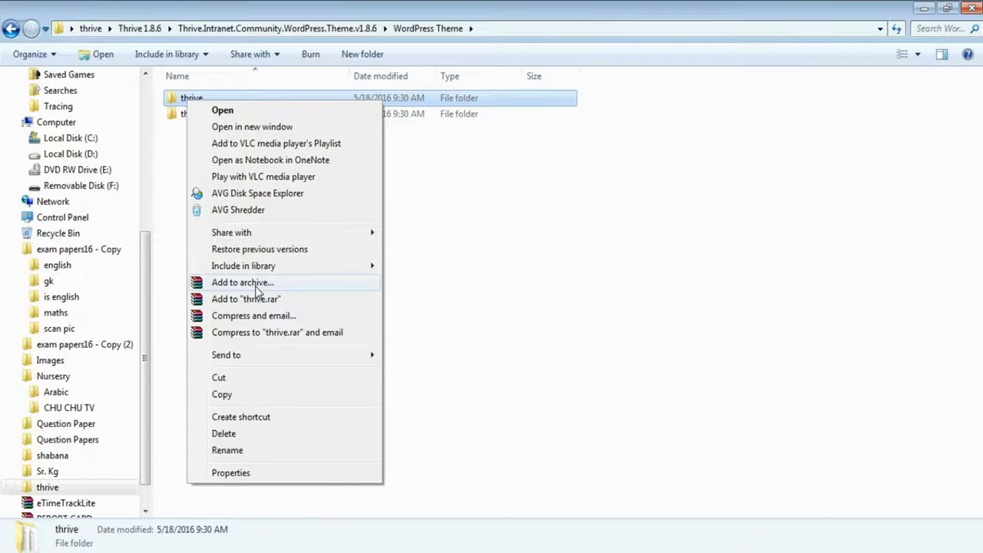
{"action": "left_click", "coordinate": [257, 283]}
{"action": "left_click", "coordinate": [435, 268]}
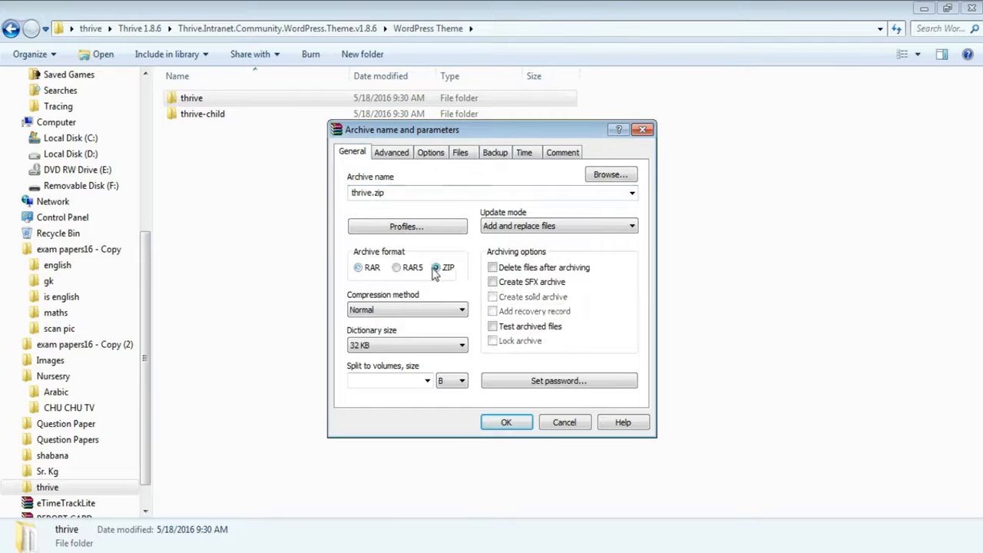
{"action": "left_click", "coordinate": [506, 424]}
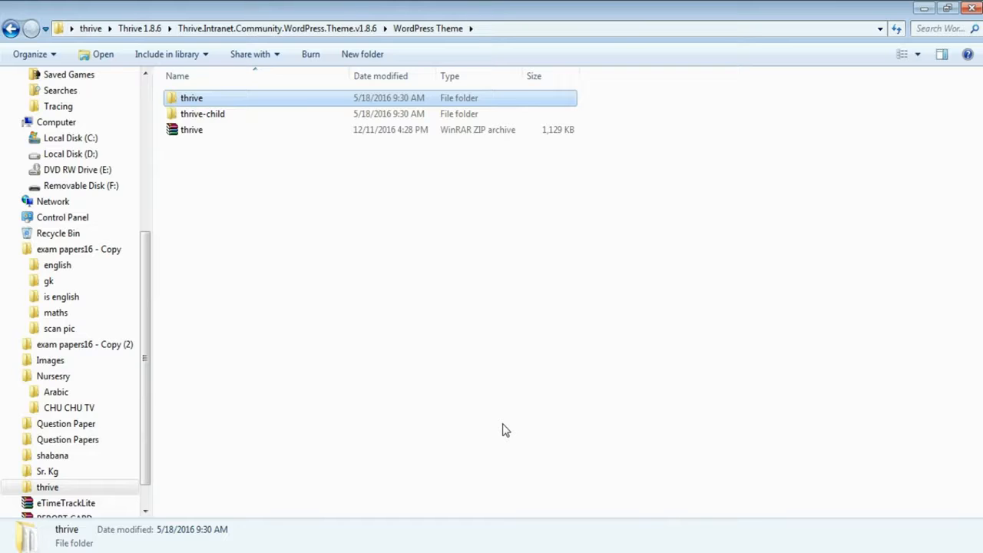
{"action": "left_click", "coordinate": [215, 144]}
{"action": "left_click", "coordinate": [215, 135]}
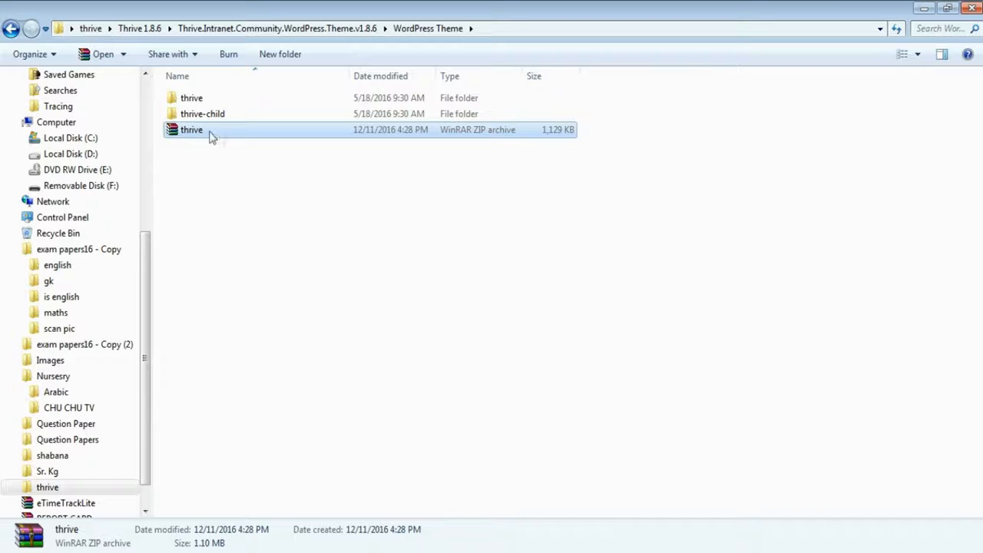
- Back in Chrome, bring up WordPress's Add Themes page with its theme upload form
{"action": "left_click", "coordinate": [286, 547]}
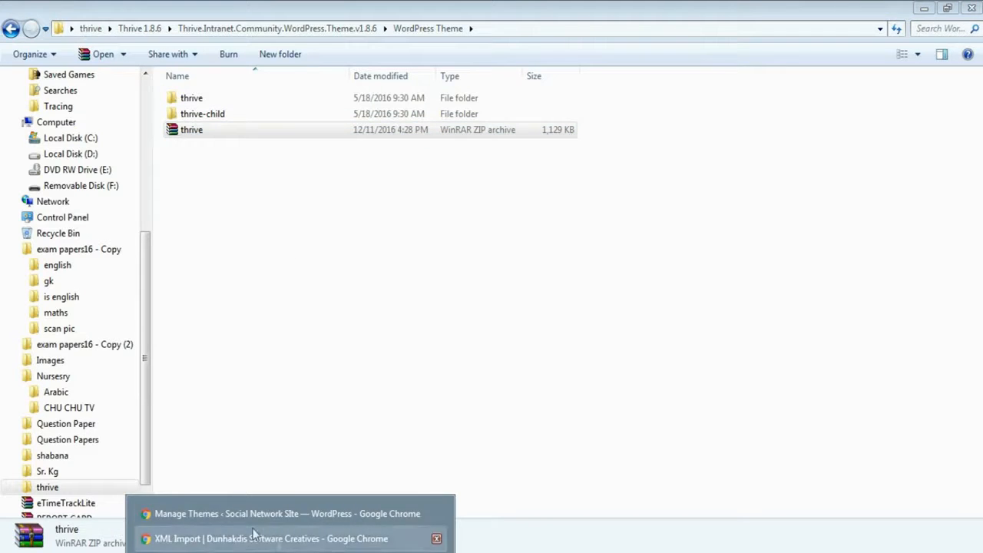
{"action": "left_click", "coordinate": [254, 513]}
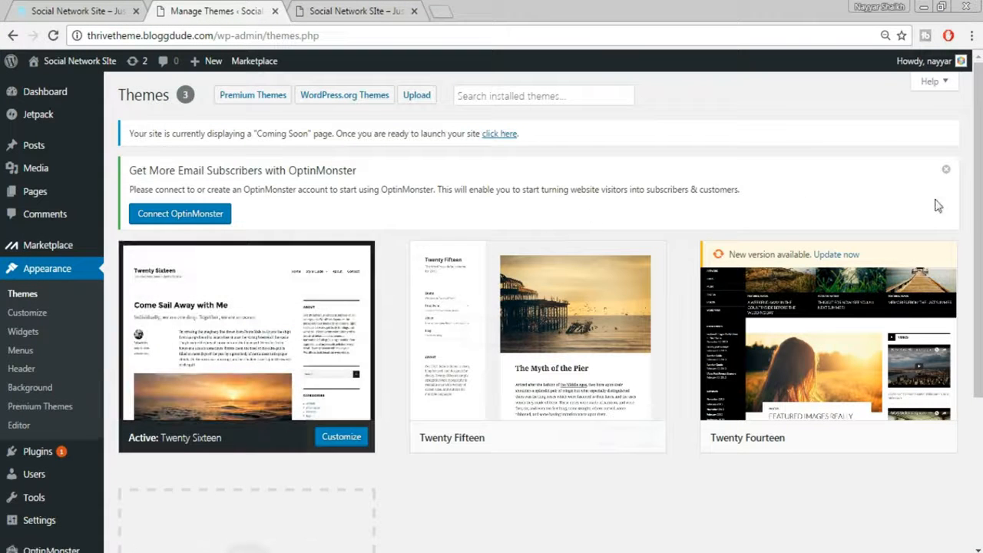
{"action": "left_click", "coordinate": [420, 103]}
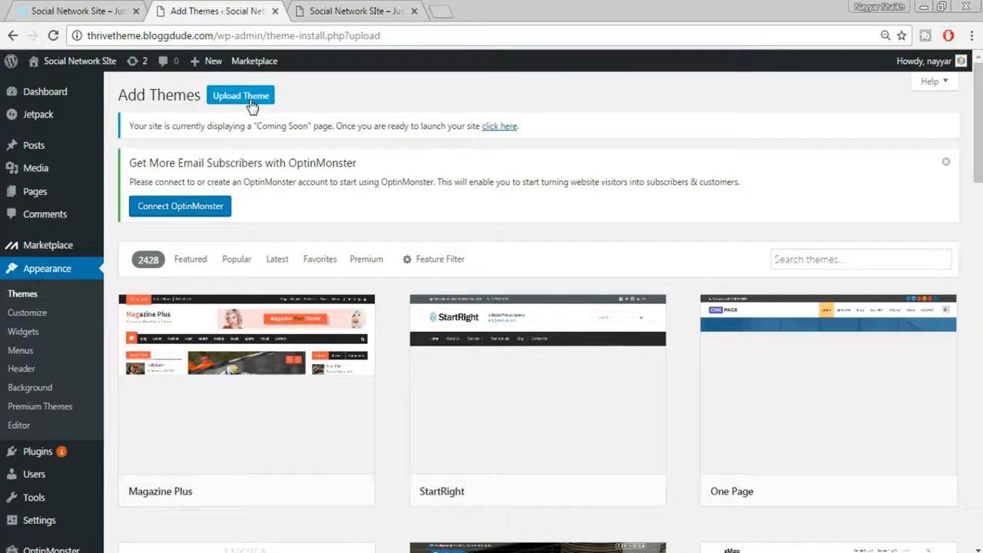
{"action": "left_click", "coordinate": [251, 103]}
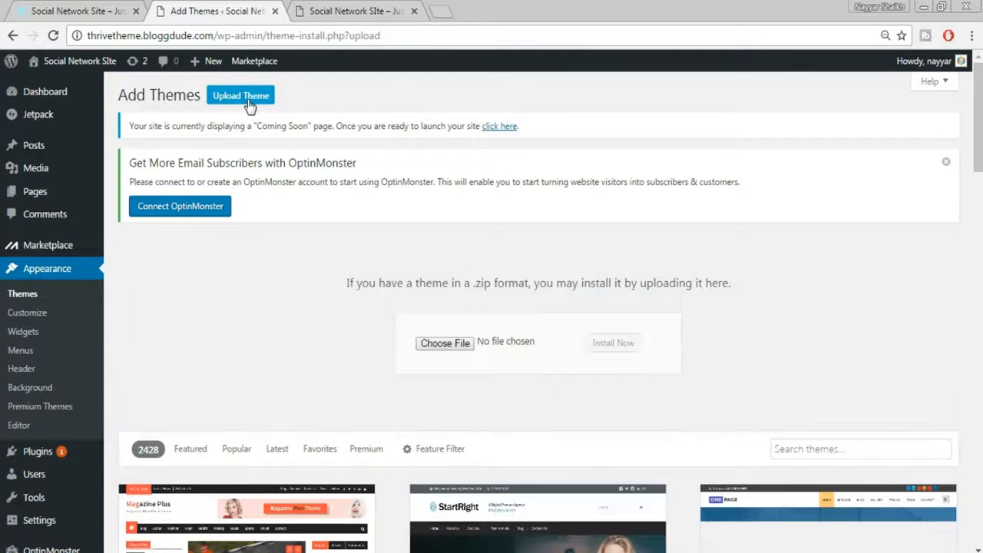
- Choose thrive.zip from the WordPress Theme folder and install it
{"action": "left_click", "coordinate": [445, 344]}
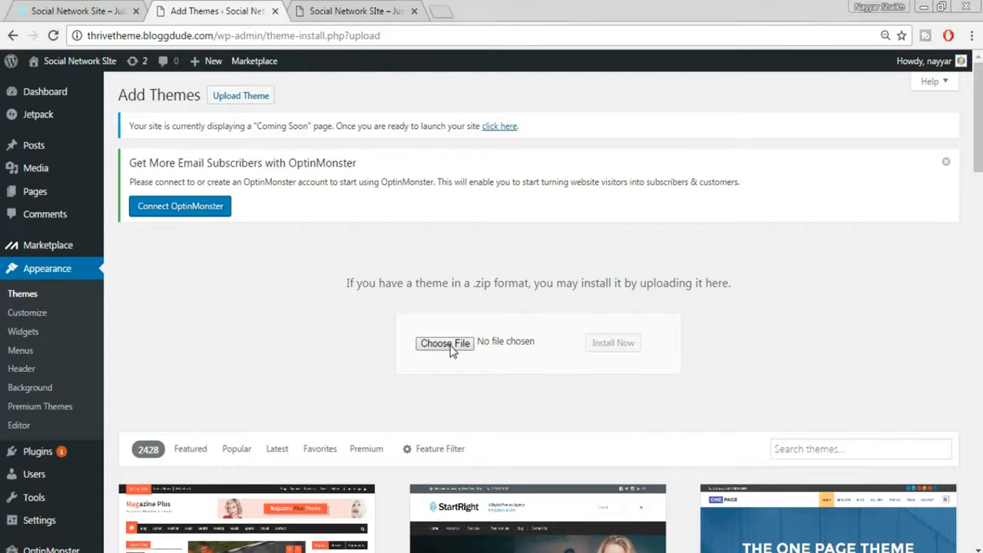
{"action": "double_click", "coordinate": [192, 166]}
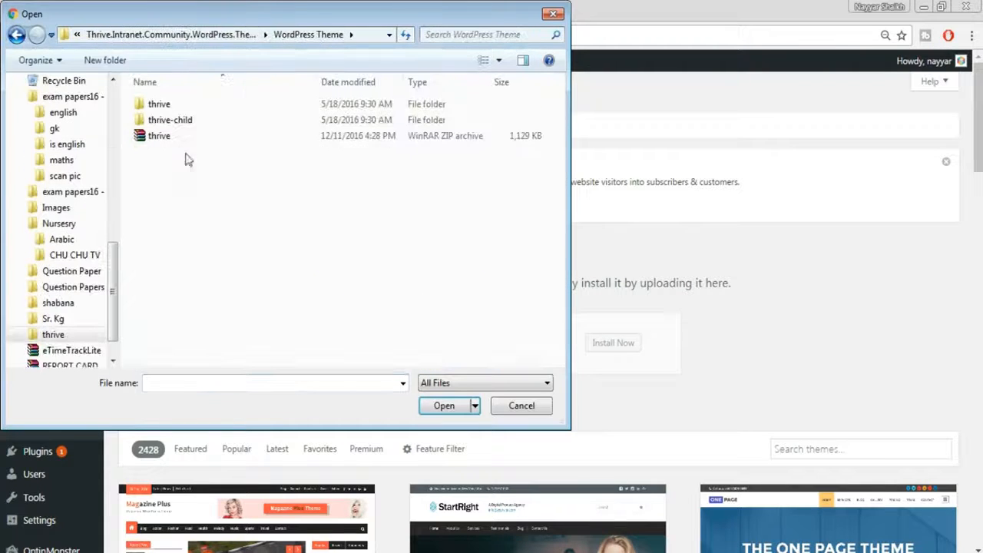
{"action": "left_click", "coordinate": [195, 145]}
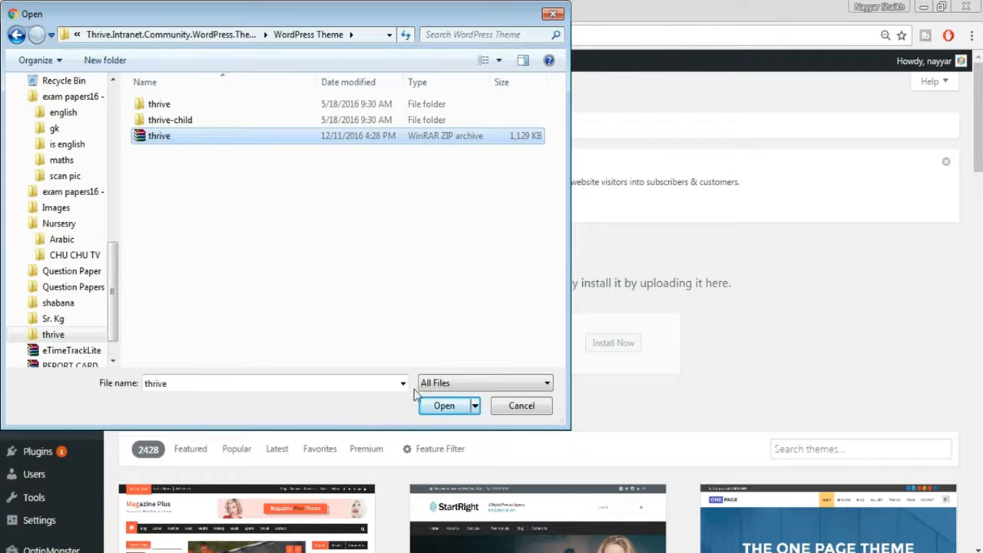
{"action": "left_click", "coordinate": [443, 407]}
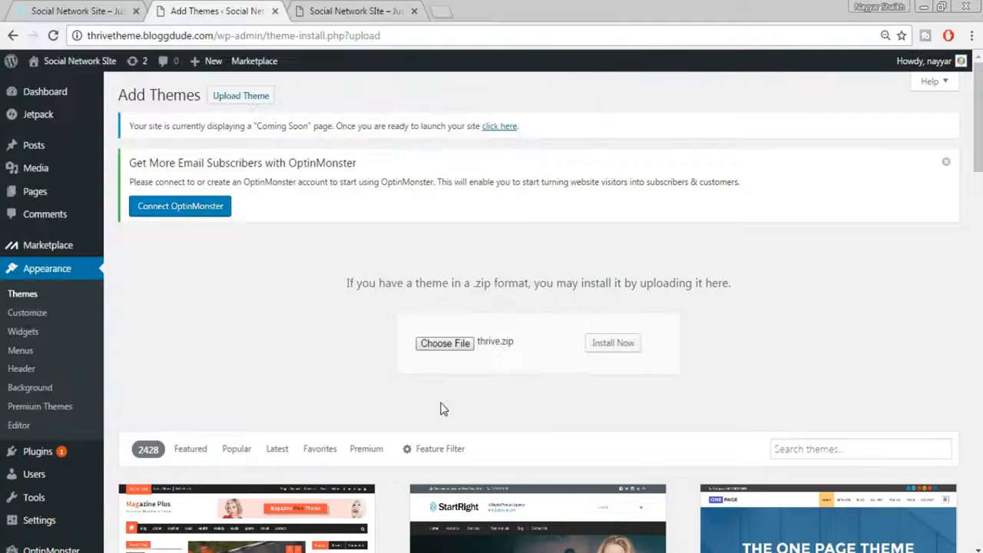
{"action": "left_click", "coordinate": [614, 345]}
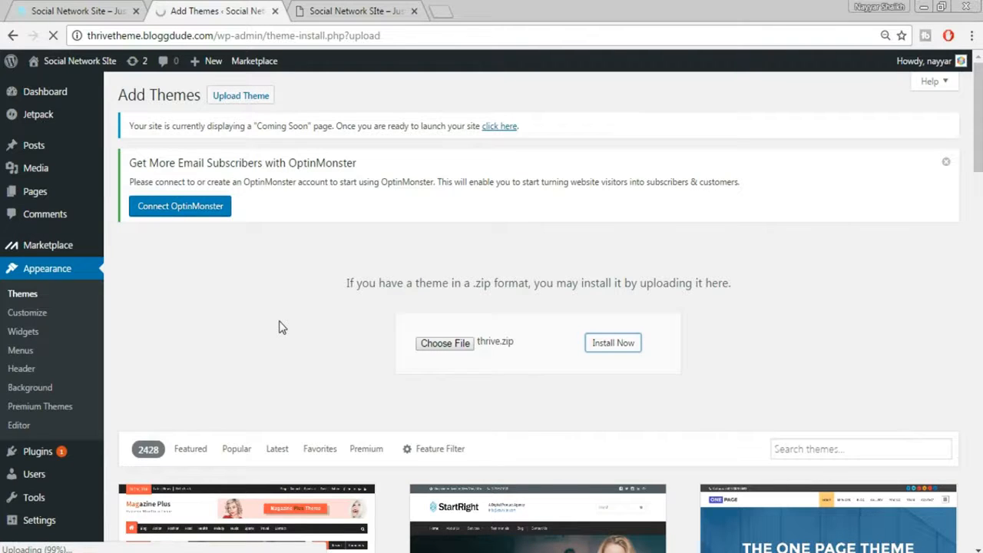
- Review the Welcome to Thrive intro on the demo site tab, then return to the theme upload tab
{"action": "left_click", "coordinate": [77, 10]}
{"action": "scroll", "coordinate": [825, 325], "scroll_direction": "down", "scroll_amount": 2}
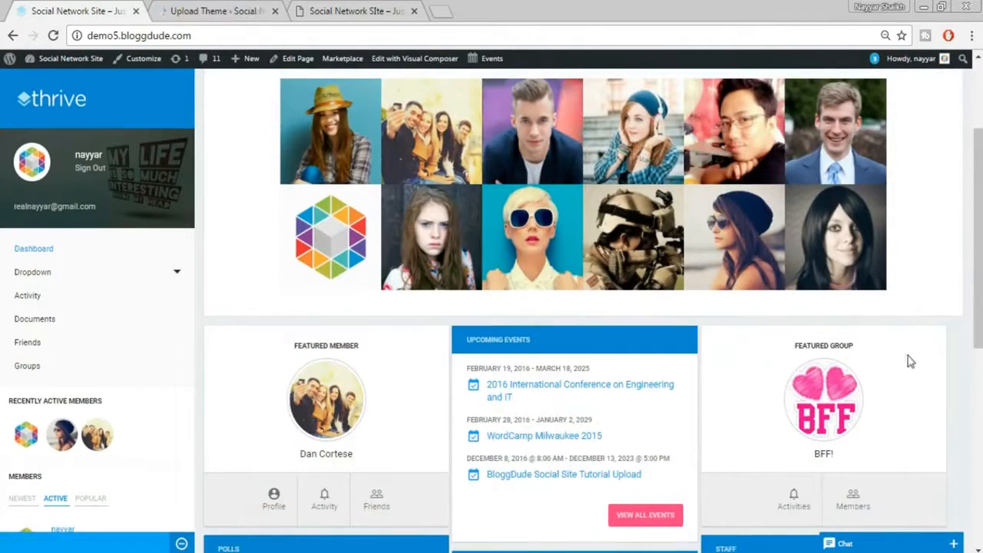
{"action": "scroll", "coordinate": [921, 377], "scroll_direction": "up", "scroll_amount": 2}
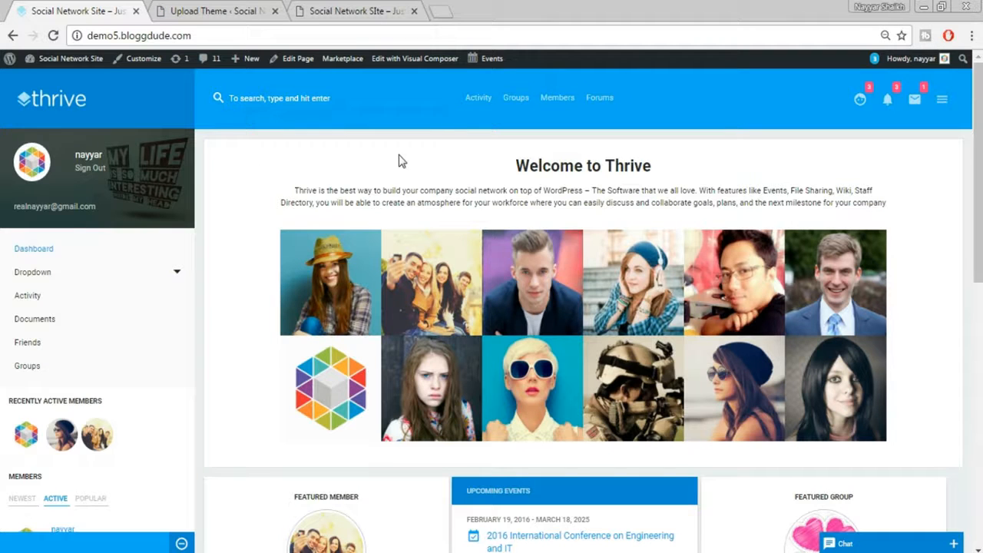
{"action": "left_click_drag", "start_coordinate": [514, 170], "coordinate": [883, 204]}
{"action": "left_click", "coordinate": [883, 204]}
{"action": "left_click_drag", "start_coordinate": [519, 166], "coordinate": [899, 207]}
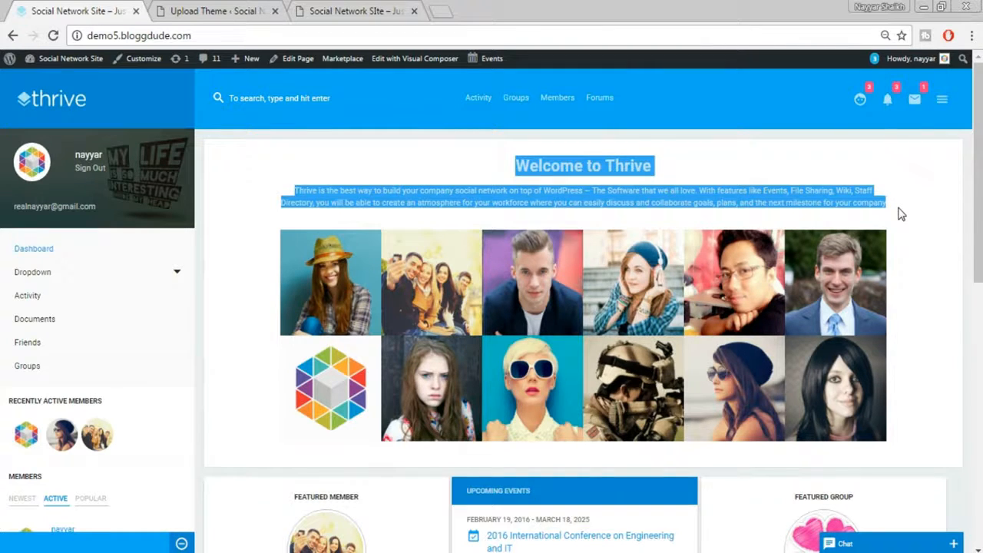
{"action": "left_click", "coordinate": [858, 194]}
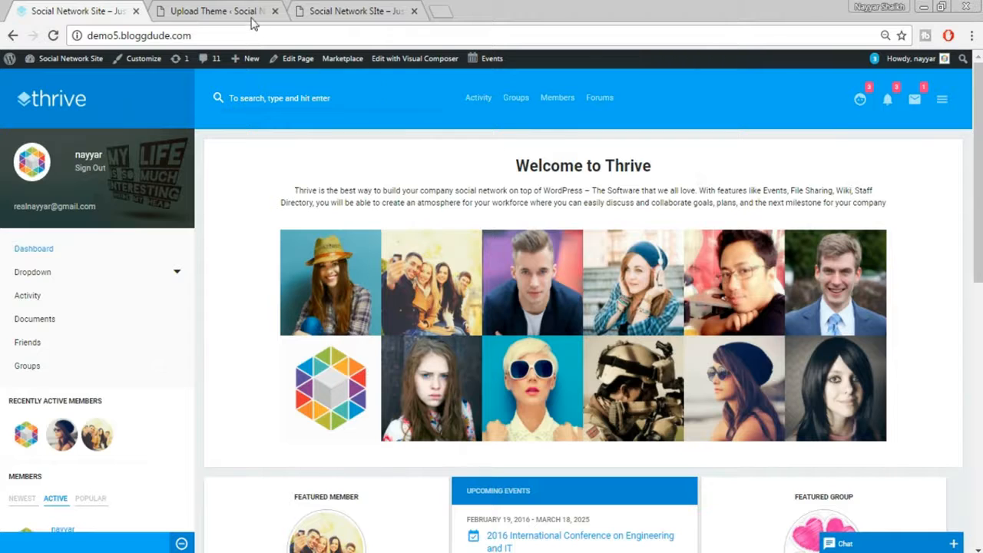
{"action": "left_click", "coordinate": [247, 10]}
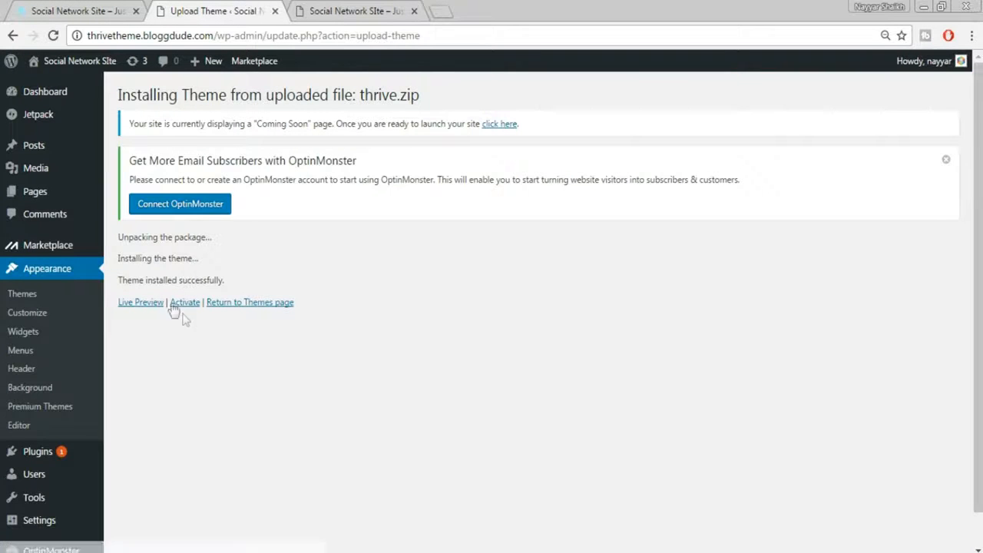
- Confirm the 'Theme installed successfully.' message and activate the Thrive theme
{"action": "left_click_drag", "start_coordinate": [118, 261], "coordinate": [228, 270]}
{"action": "left_click", "coordinate": [227, 271]}
{"action": "left_click_drag", "start_coordinate": [118, 279], "coordinate": [252, 271]}
{"action": "left_click", "coordinate": [254, 279]}
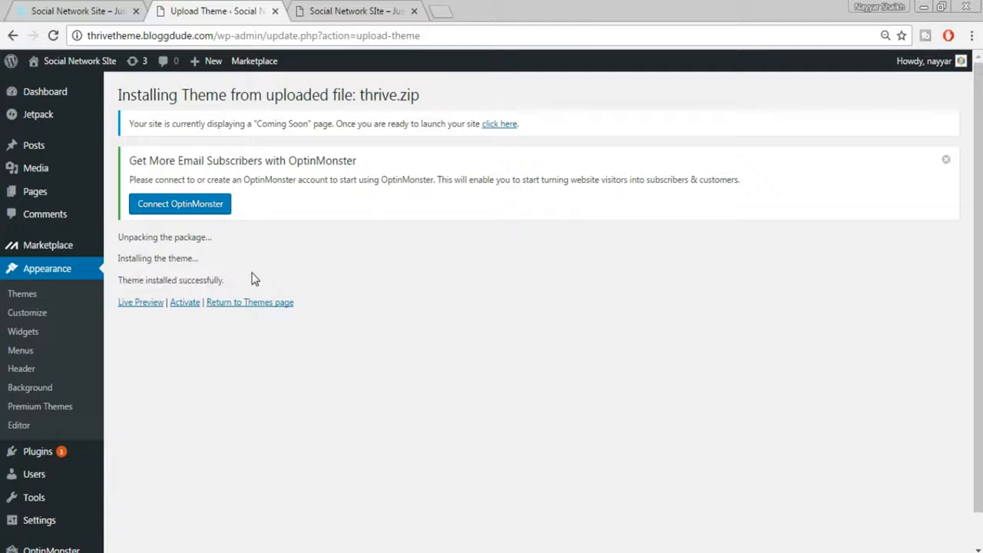
{"action": "left_click", "coordinate": [185, 304]}
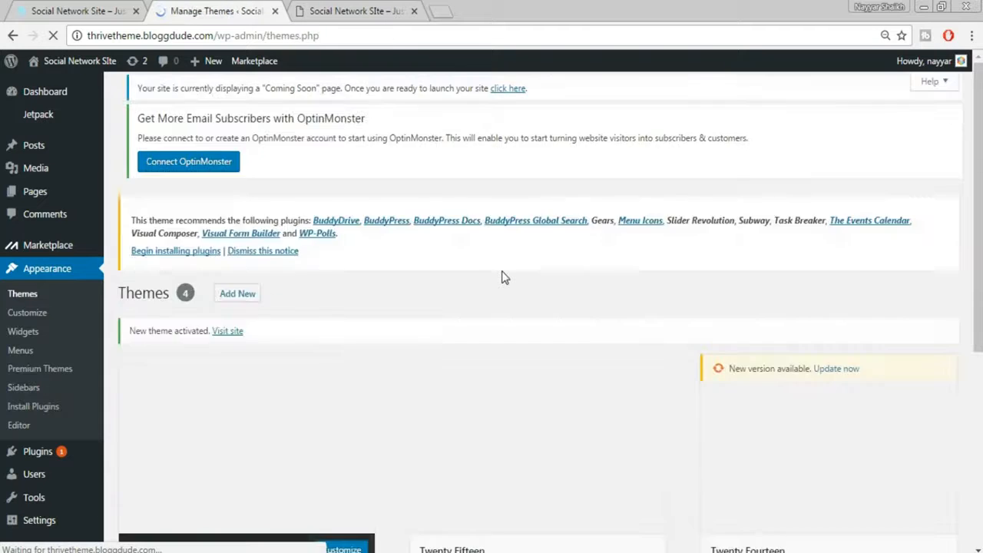
- Reload the site's front page to see Thrive's layout, then return to the recommended-plugins notice
{"action": "scroll", "coordinate": [503, 277], "scroll_direction": "down", "scroll_amount": 2}
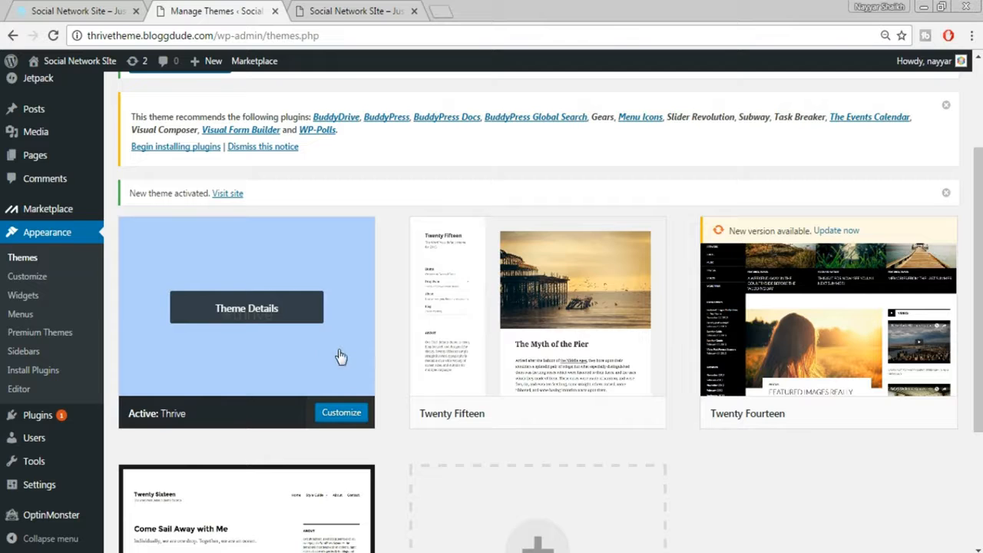
{"action": "left_click", "coordinate": [361, 11]}
{"action": "left_click", "coordinate": [365, 37]}
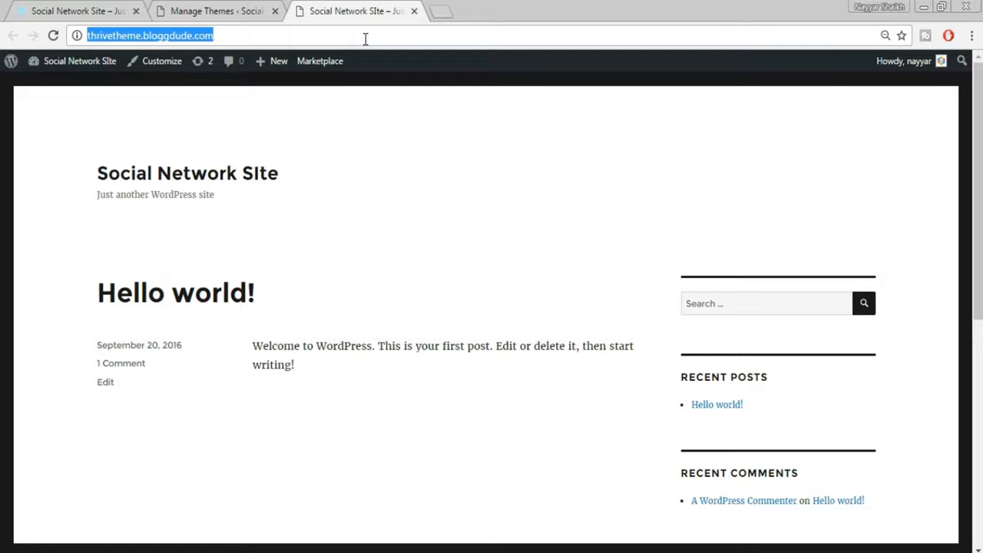
{"action": "key", "text": "Return"}
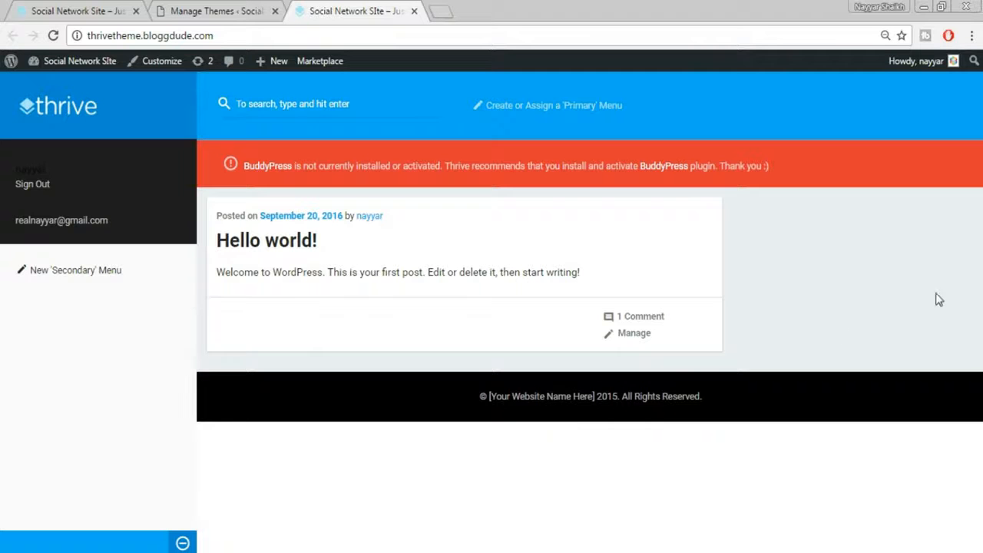
{"action": "left_click", "coordinate": [94, 11]}
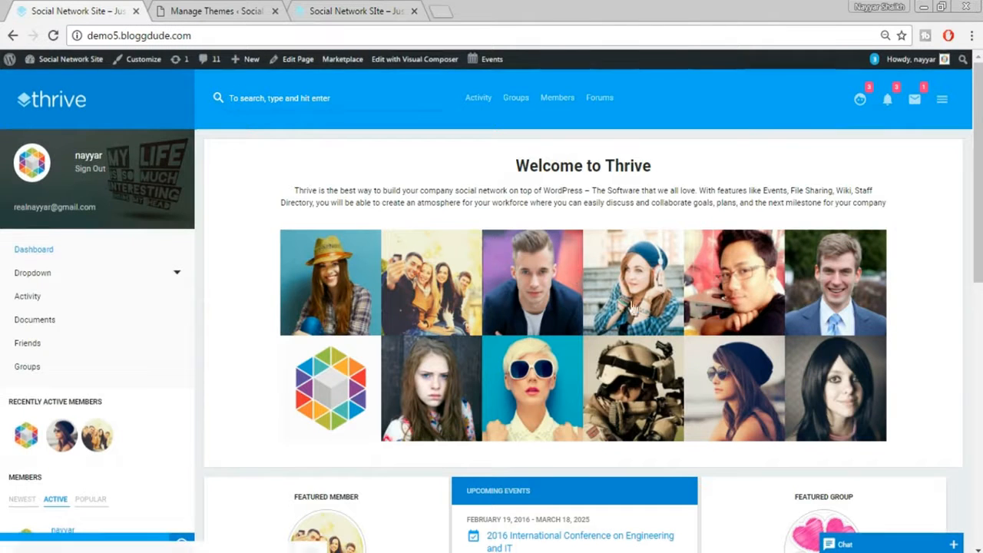
{"action": "left_click", "coordinate": [211, 10]}
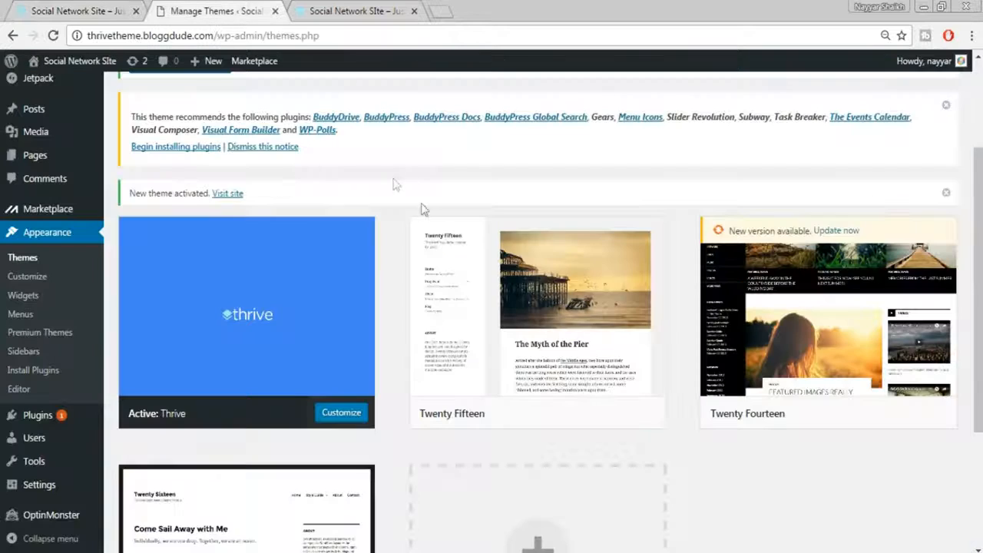
{"action": "scroll", "coordinate": [397, 185], "scroll_direction": "up", "scroll_amount": 2}
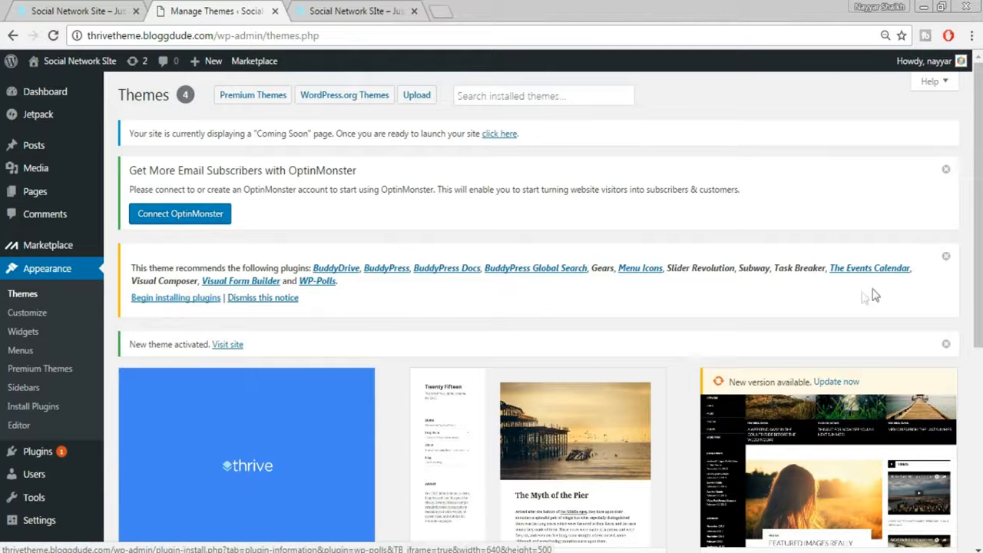
- Bulk-install all 13 recommended Thrive plugins, then go back to the Required Plugins Installer list
{"action": "left_click", "coordinate": [177, 300]}
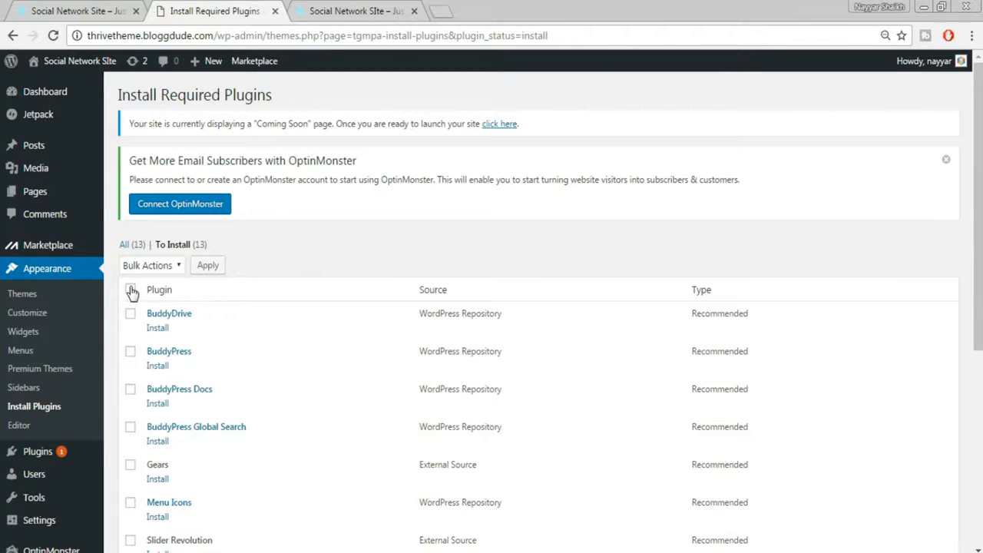
{"action": "left_click", "coordinate": [130, 290]}
{"action": "left_click", "coordinate": [163, 268]}
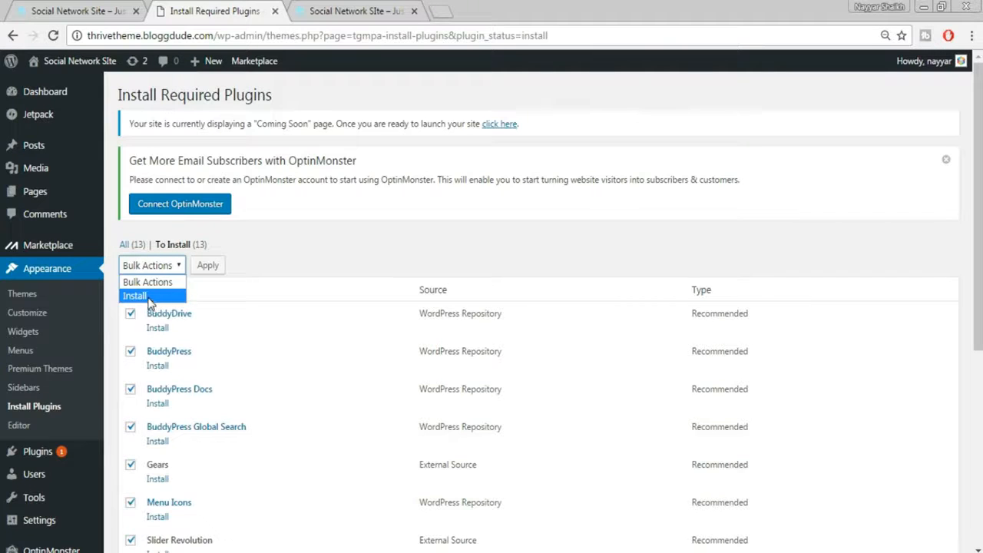
{"action": "left_click", "coordinate": [149, 297]}
{"action": "left_click", "coordinate": [217, 273]}
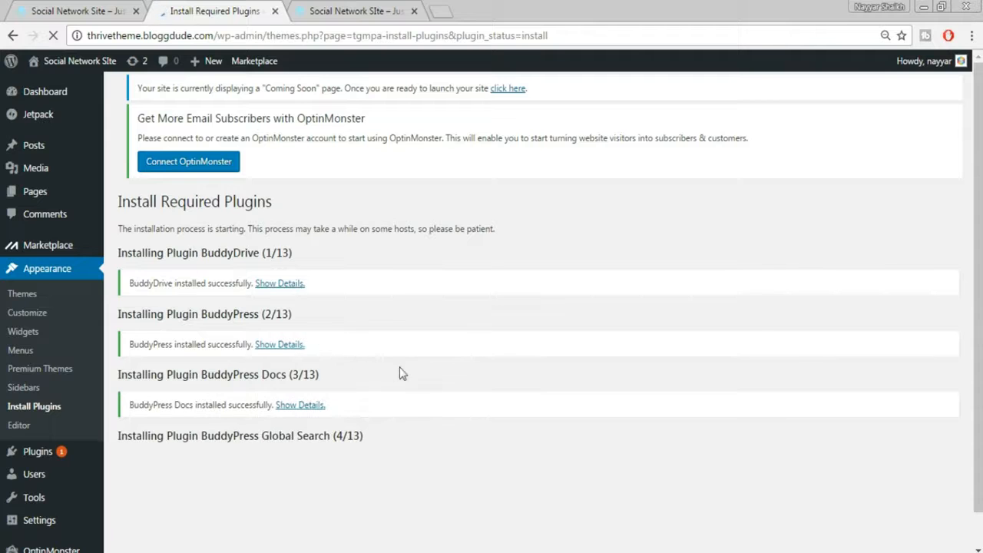
{"action": "scroll", "coordinate": [422, 394], "scroll_direction": "down", "scroll_amount": 1}
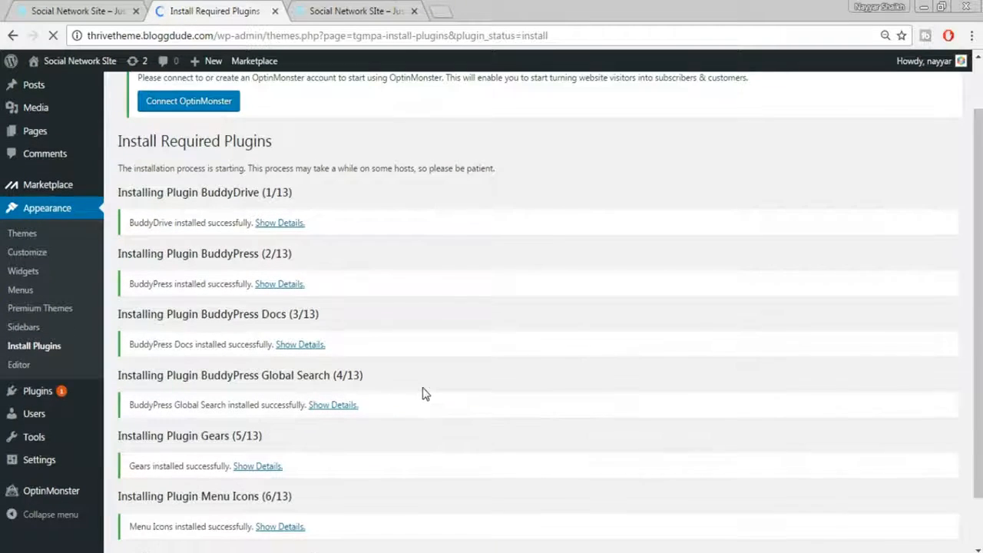
{"action": "scroll", "coordinate": [422, 394], "scroll_direction": "down", "scroll_amount": 1}
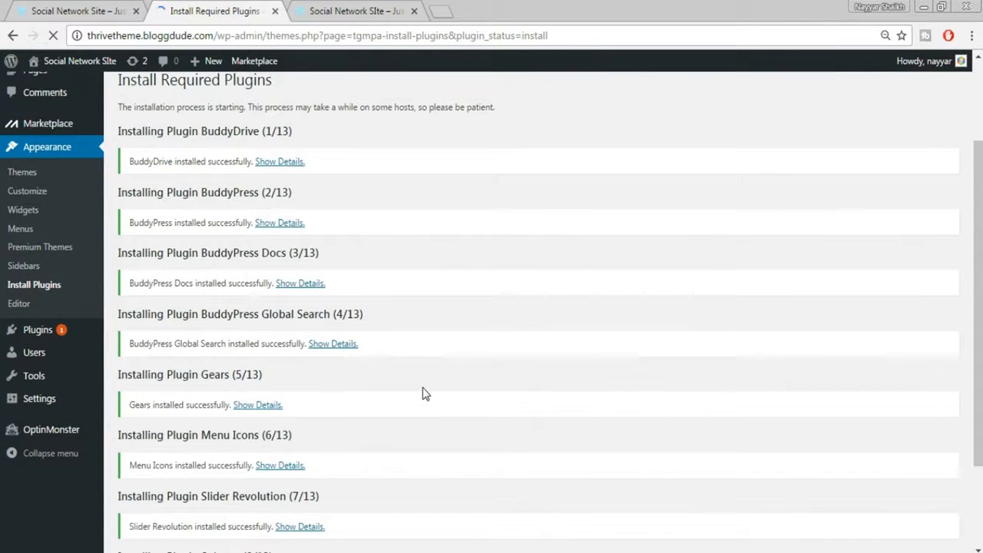
{"action": "scroll", "coordinate": [422, 394], "scroll_direction": "down", "scroll_amount": 2}
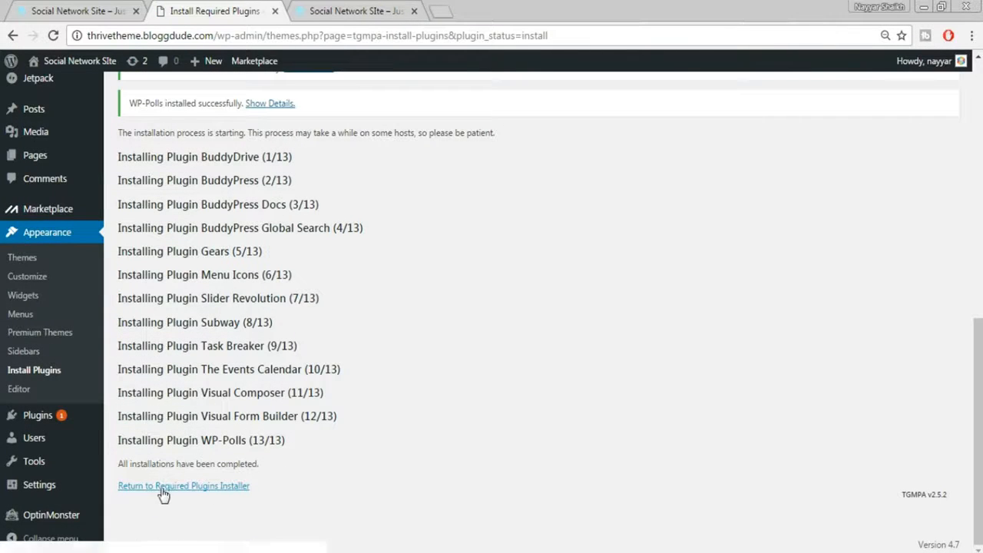
{"action": "left_click", "coordinate": [206, 489]}
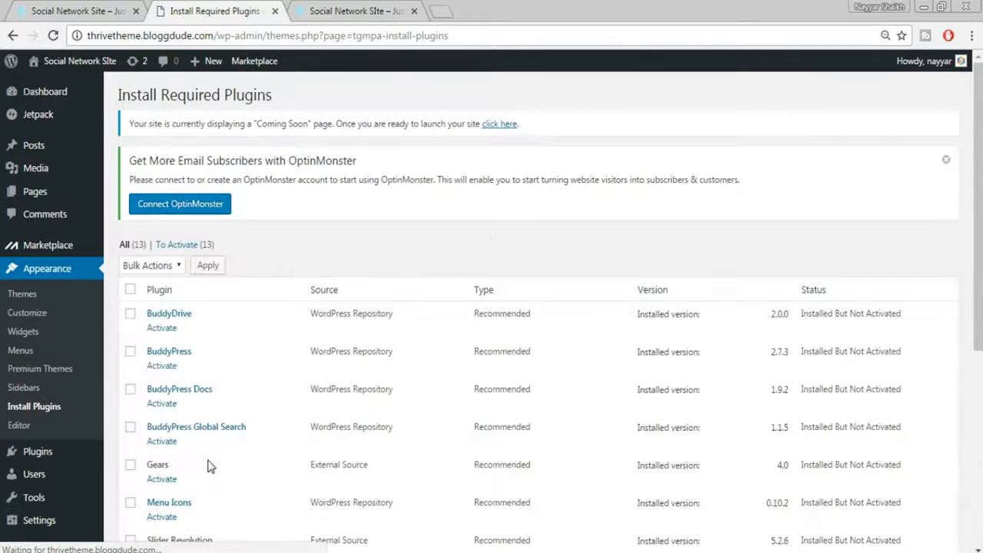
- Bulk-activate all 13 installed Thrive plugins, then go to the Dashboard
{"action": "left_click", "coordinate": [131, 292]}
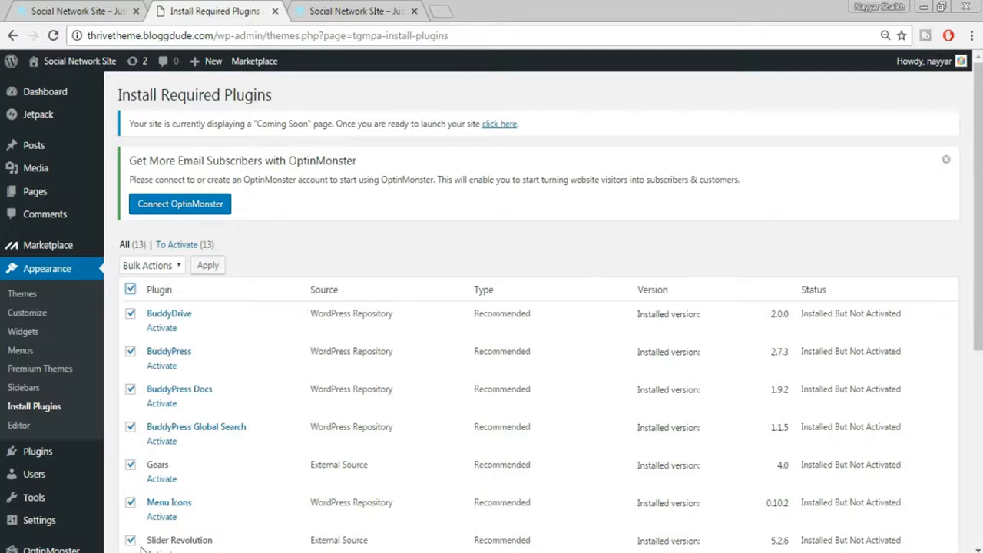
{"action": "left_click", "coordinate": [164, 265]}
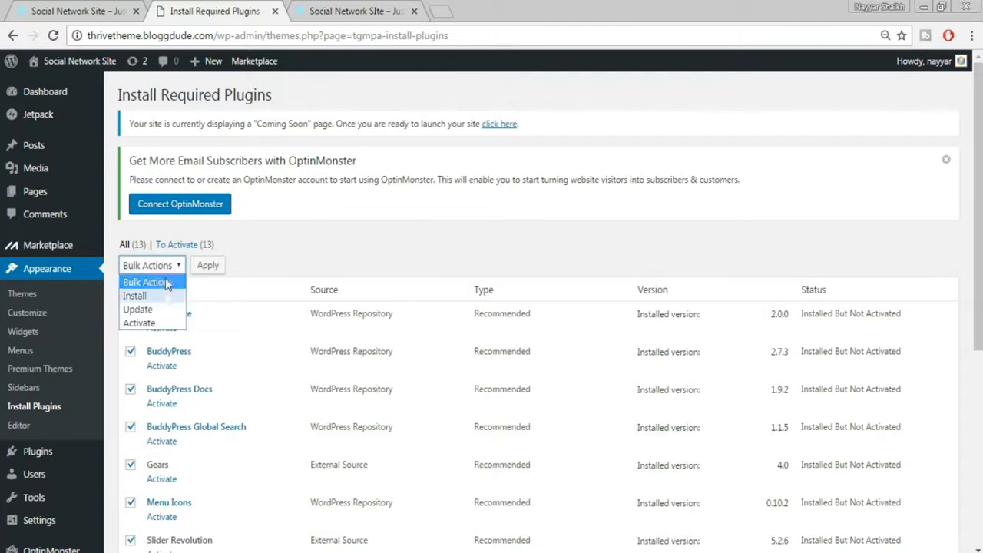
{"action": "left_click", "coordinate": [151, 326]}
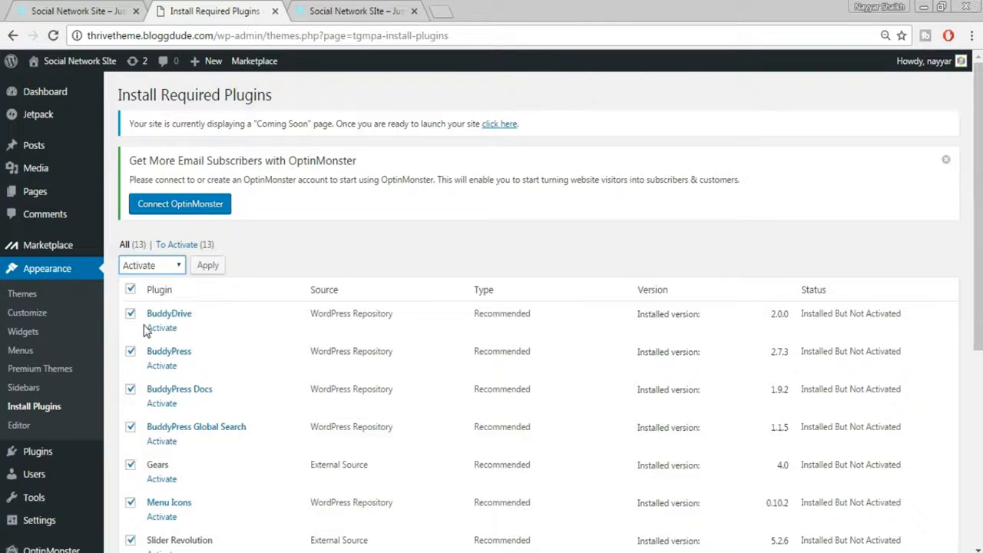
{"action": "left_click", "coordinate": [207, 267]}
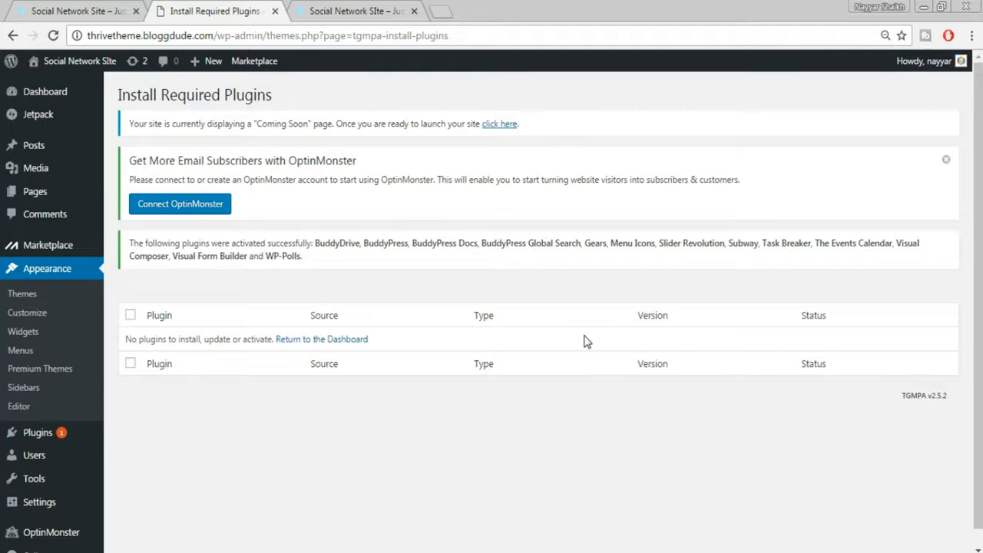
{"action": "left_click", "coordinate": [55, 92]}
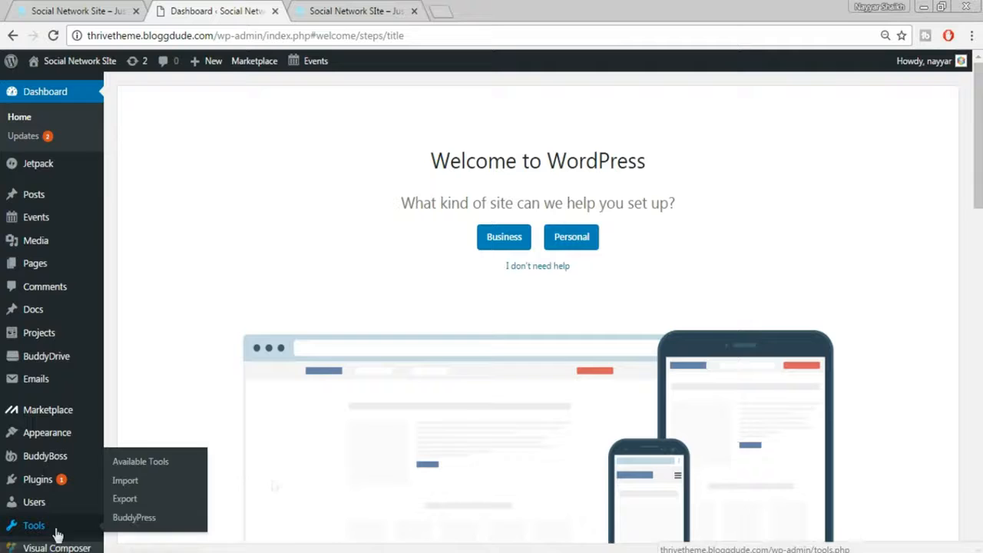
- Under Tools > Import, install and run the WordPress importer, then open its file picker
{"action": "scroll", "coordinate": [980, 199], "scroll_direction": "down", "scroll_amount": 5}
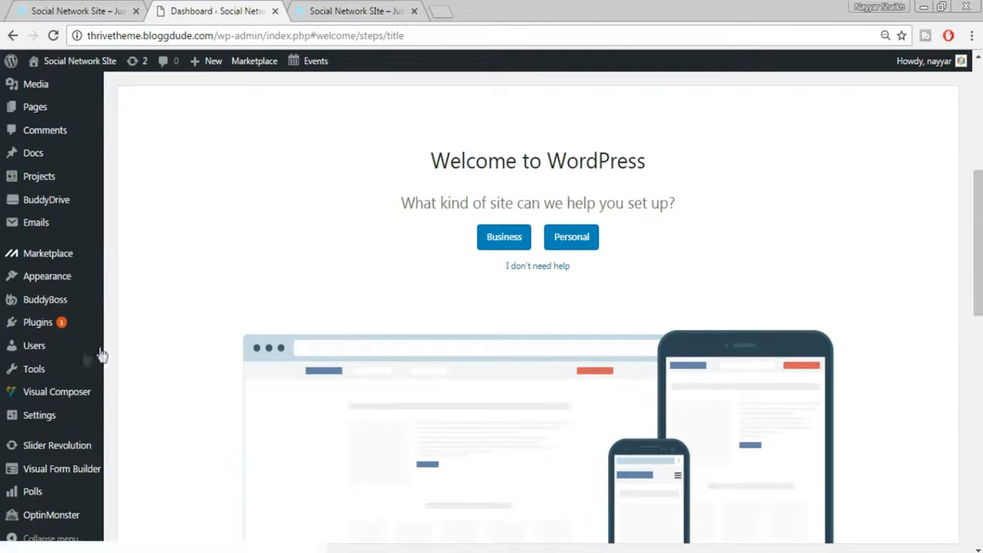
{"action": "mouse_move", "coordinate": [29, 376]}
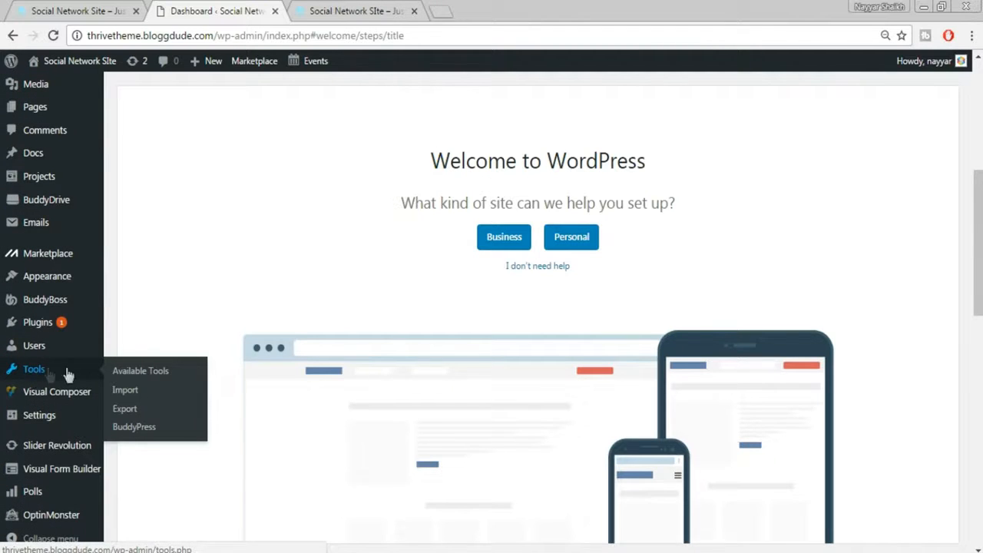
{"action": "left_click", "coordinate": [125, 395]}
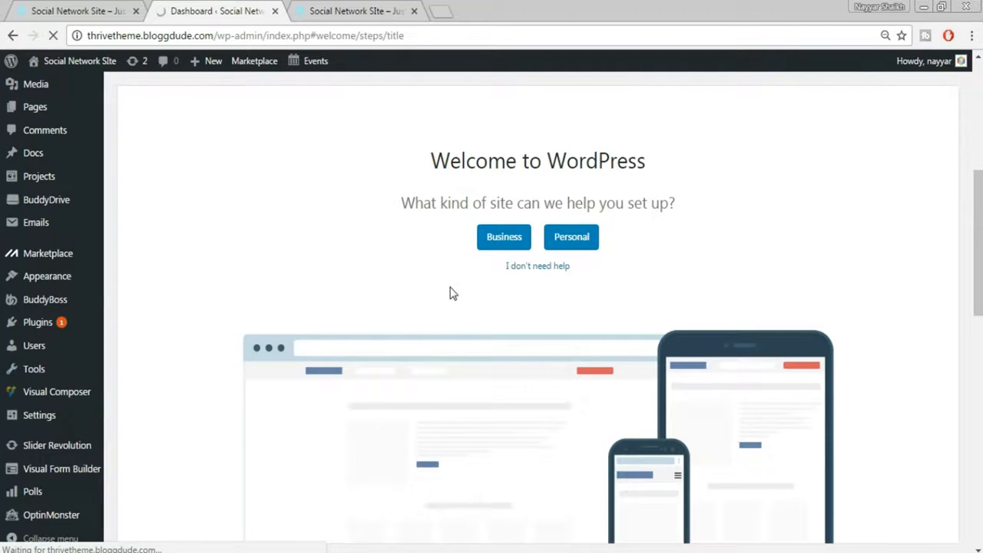
{"action": "scroll", "coordinate": [467, 375], "scroll_direction": "down", "scroll_amount": 4}
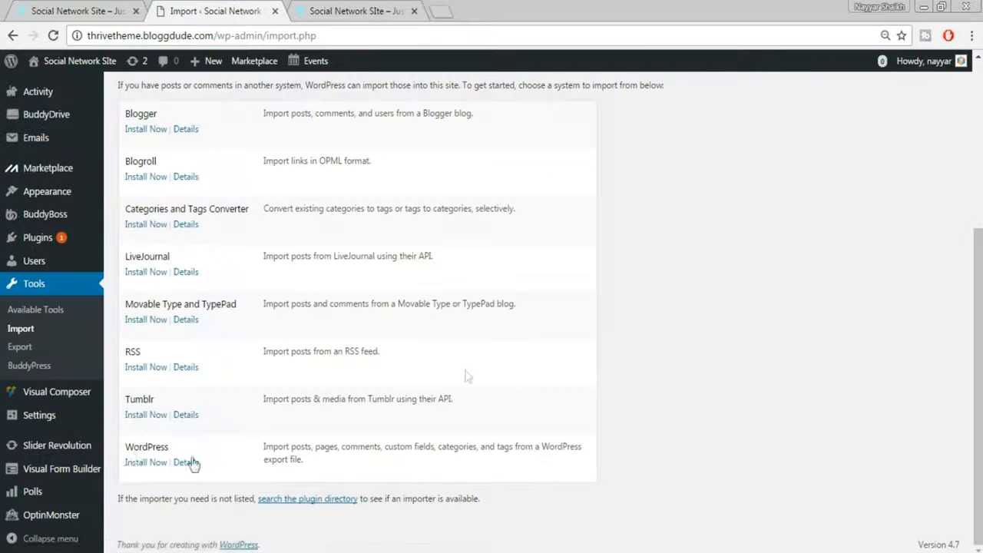
{"action": "left_click", "coordinate": [144, 463]}
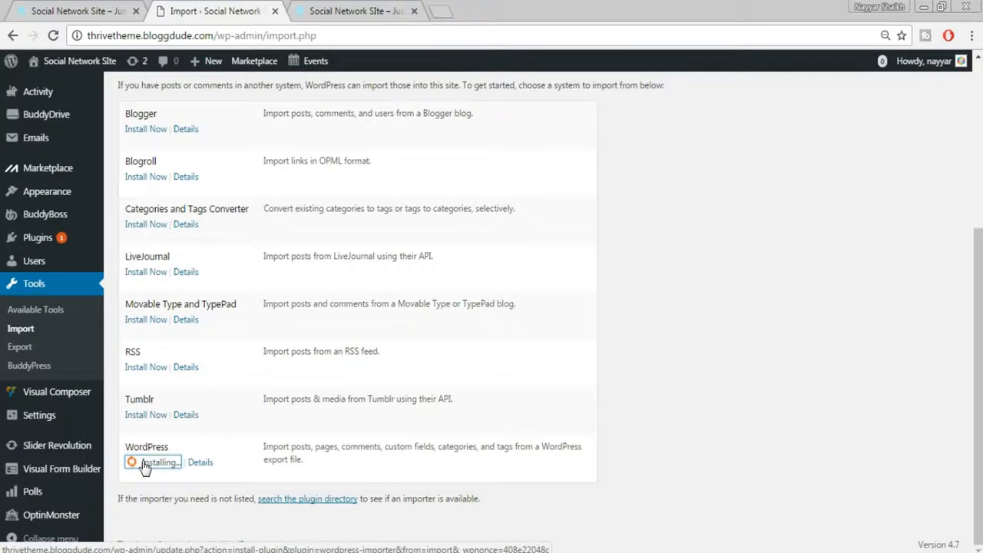
{"action": "left_click", "coordinate": [148, 462]}
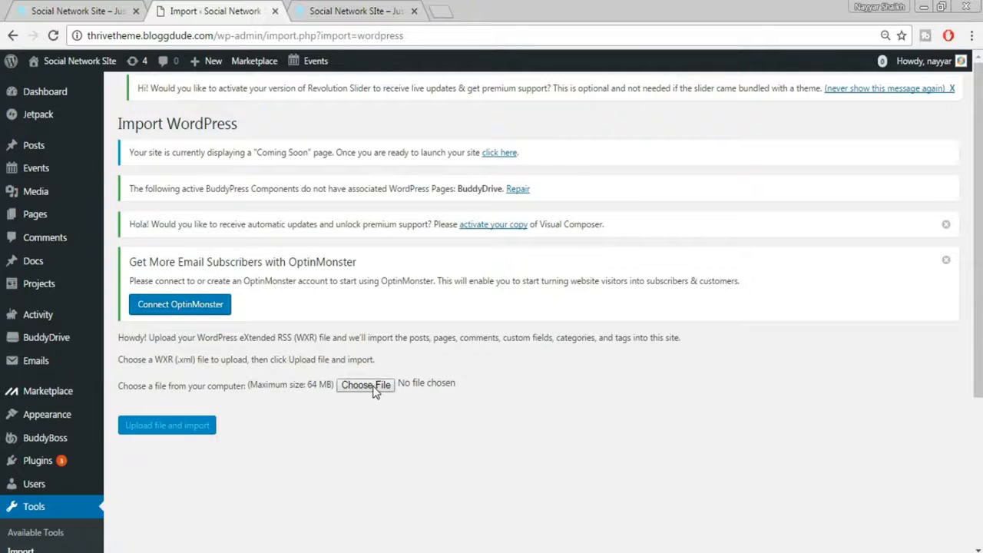
{"action": "left_click", "coordinate": [374, 387]}
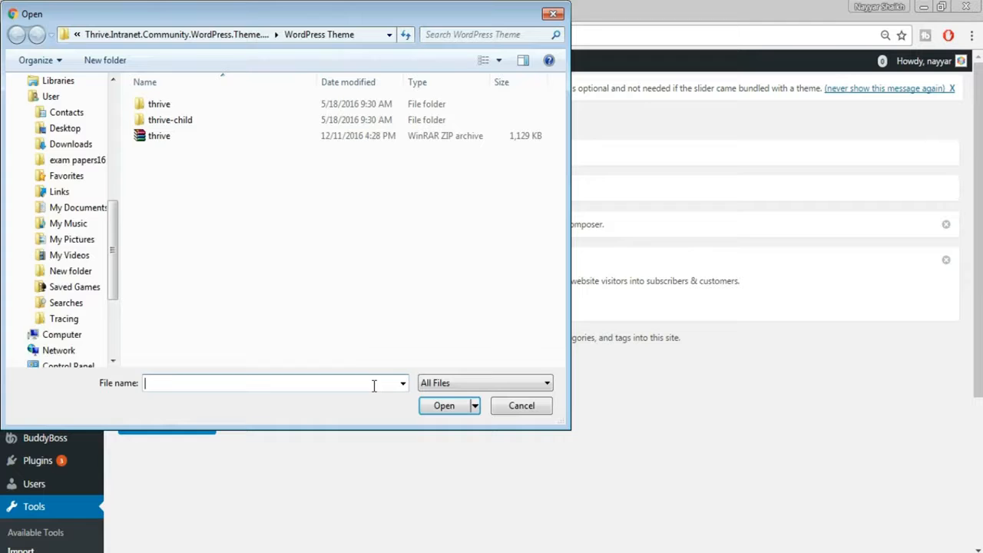
- Choose demo-import.xml from the theme package's Resources > default folder as the import file
{"action": "left_click", "coordinate": [126, 35]}
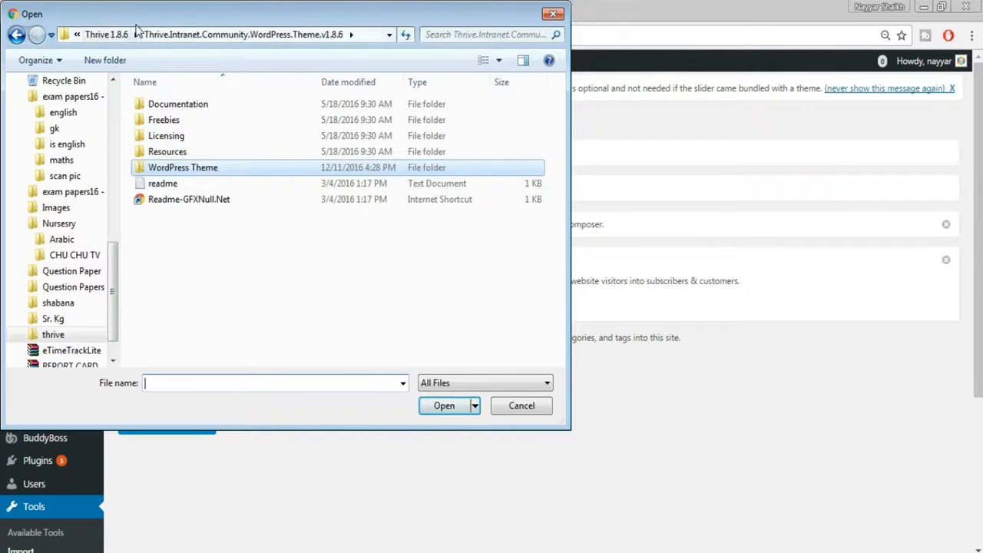
{"action": "left_click", "coordinate": [116, 34]}
{"action": "left_click", "coordinate": [97, 36]}
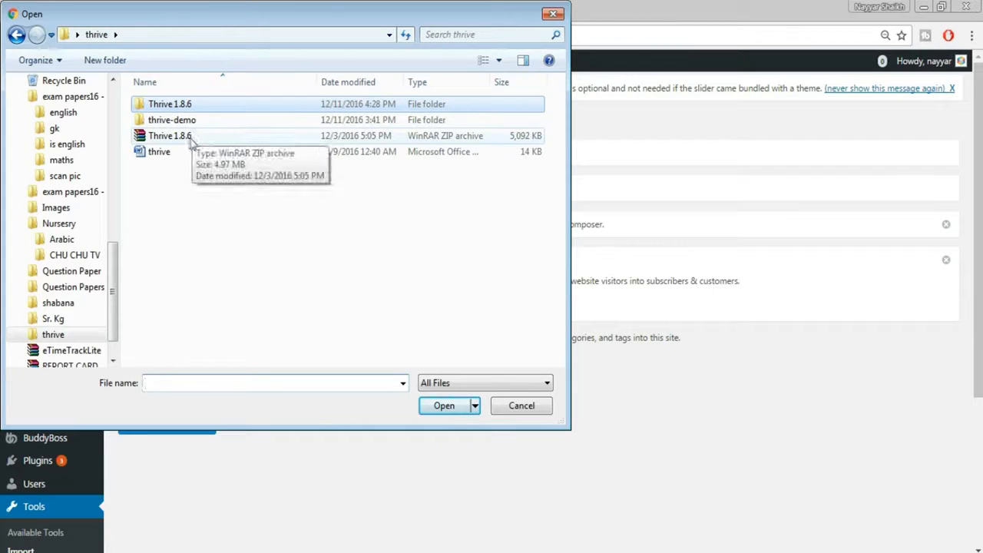
{"action": "left_click", "coordinate": [190, 137]}
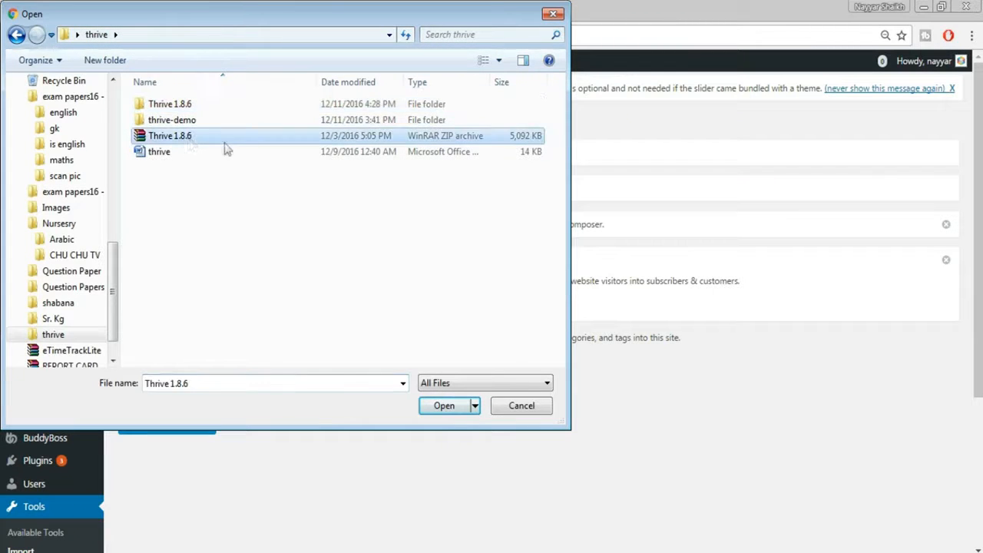
{"action": "double_click", "coordinate": [183, 106]}
{"action": "double_click", "coordinate": [183, 106]}
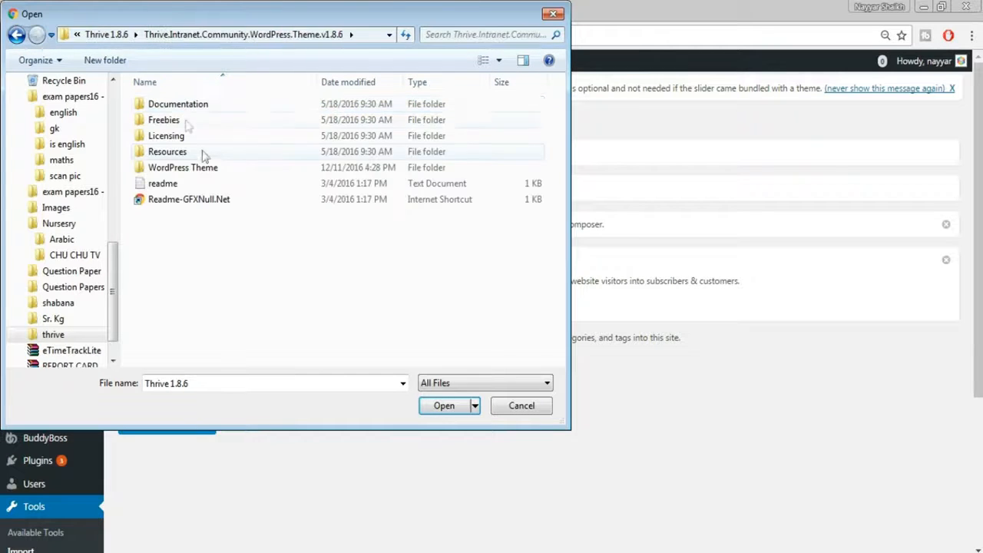
{"action": "double_click", "coordinate": [194, 153]}
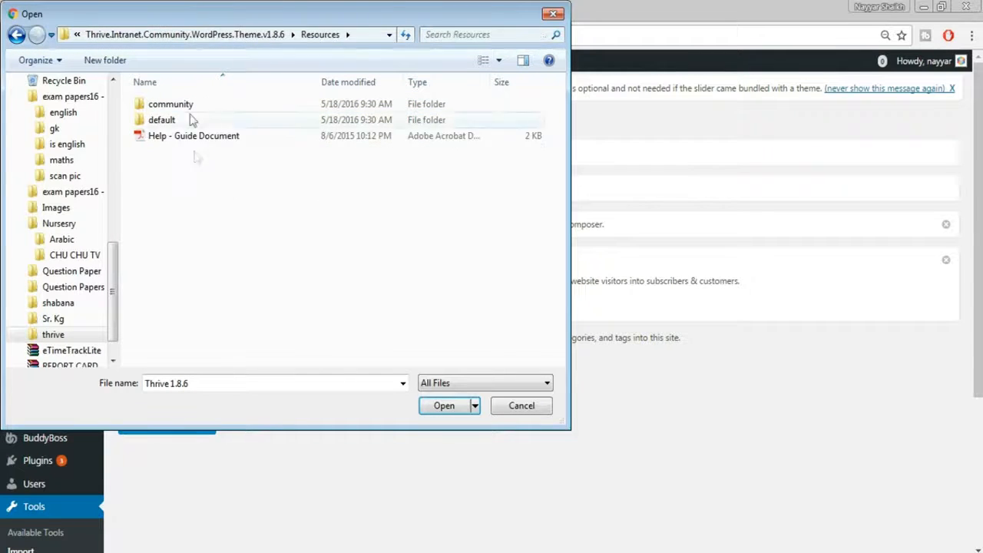
{"action": "double_click", "coordinate": [189, 120]}
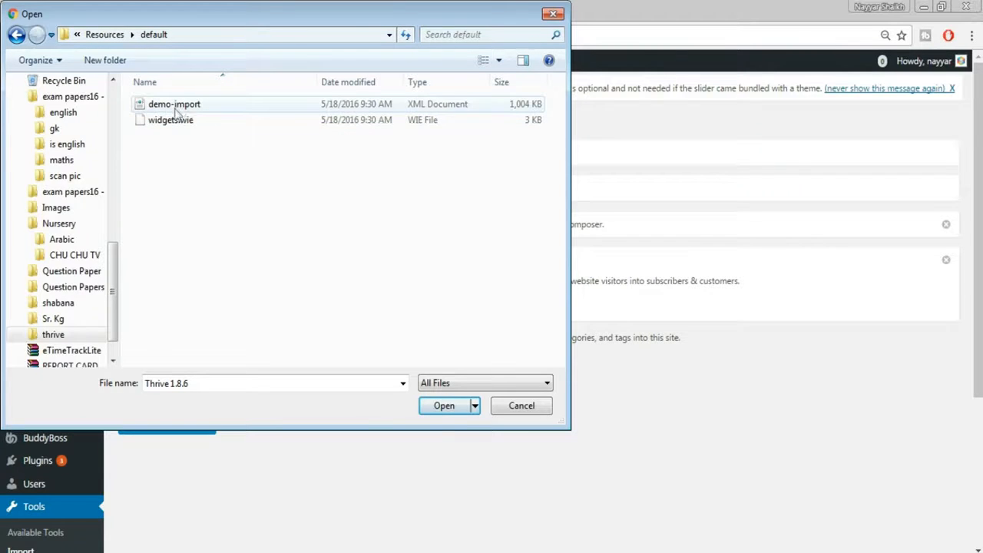
{"action": "left_click", "coordinate": [192, 113]}
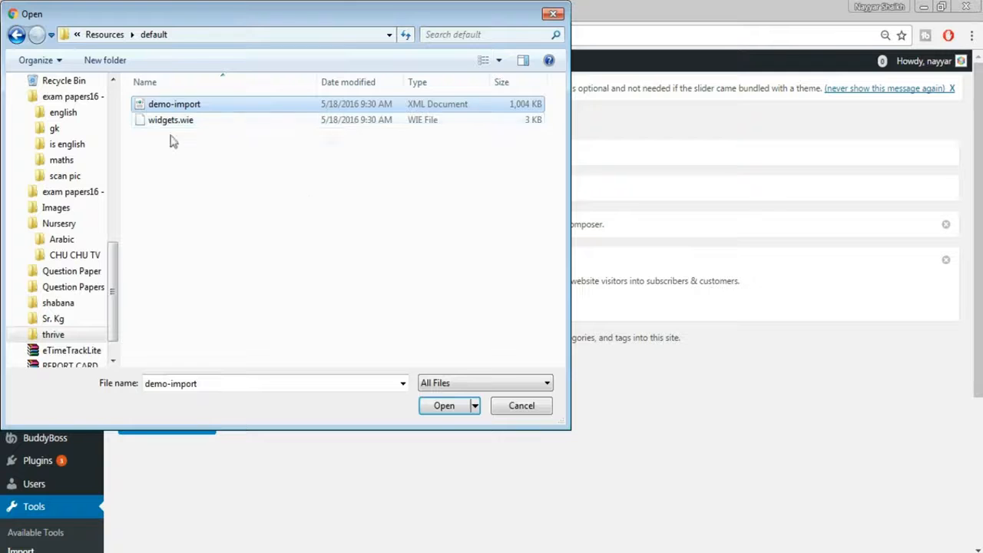
{"action": "left_click", "coordinate": [445, 407]}
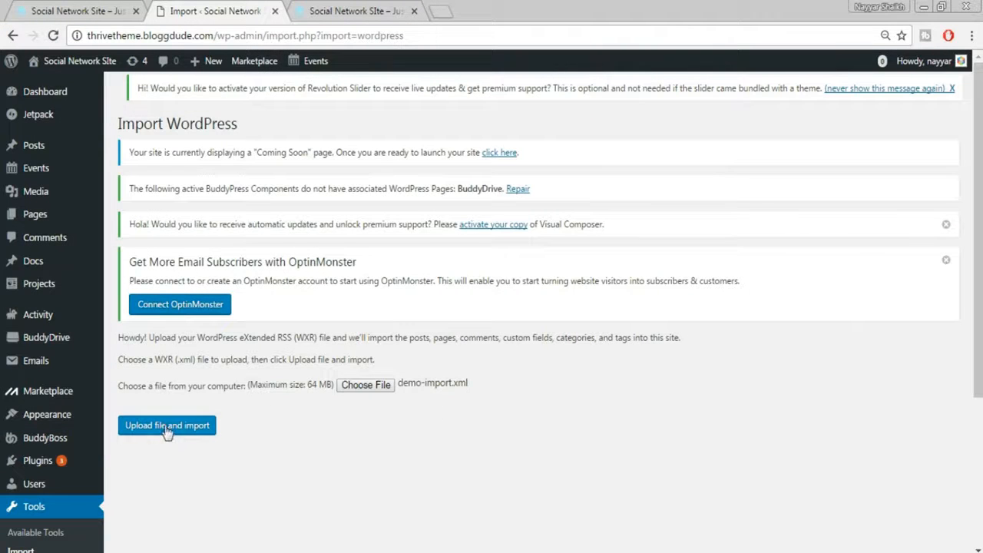
- Import the demo content file with file attachments included, then return to the Dashboard
{"action": "left_click", "coordinate": [167, 427]}
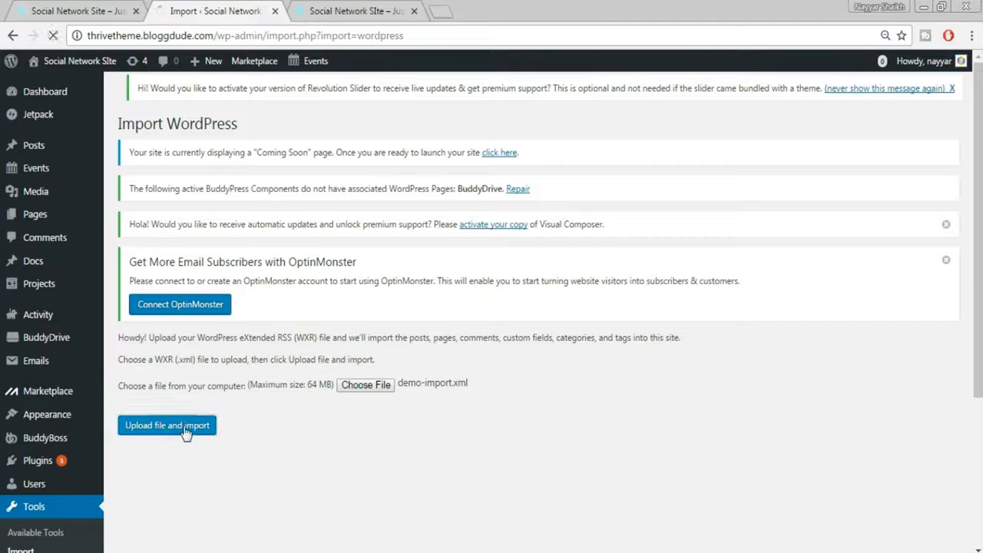
{"action": "scroll", "coordinate": [271, 227], "scroll_direction": "down", "scroll_amount": 3}
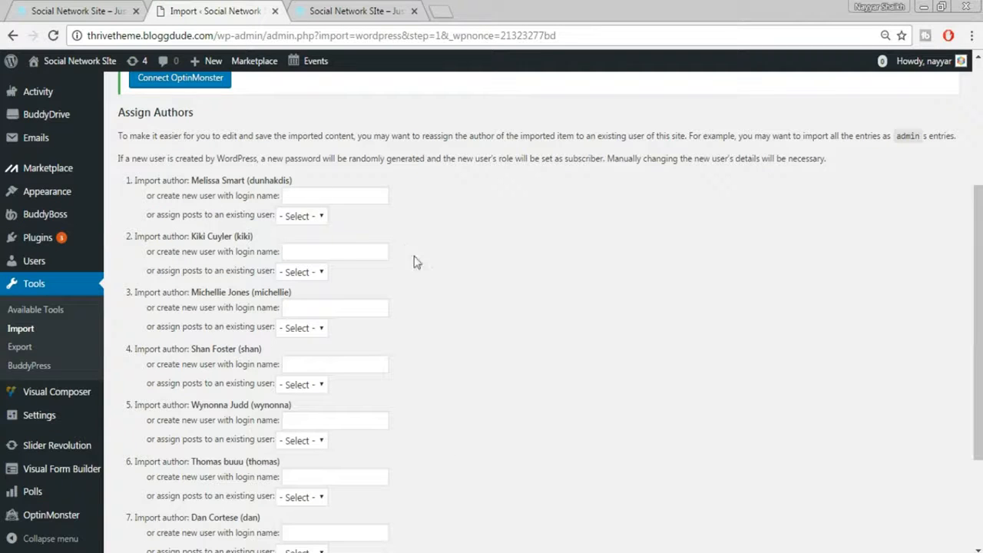
{"action": "scroll", "coordinate": [412, 258], "scroll_direction": "down", "scroll_amount": 3}
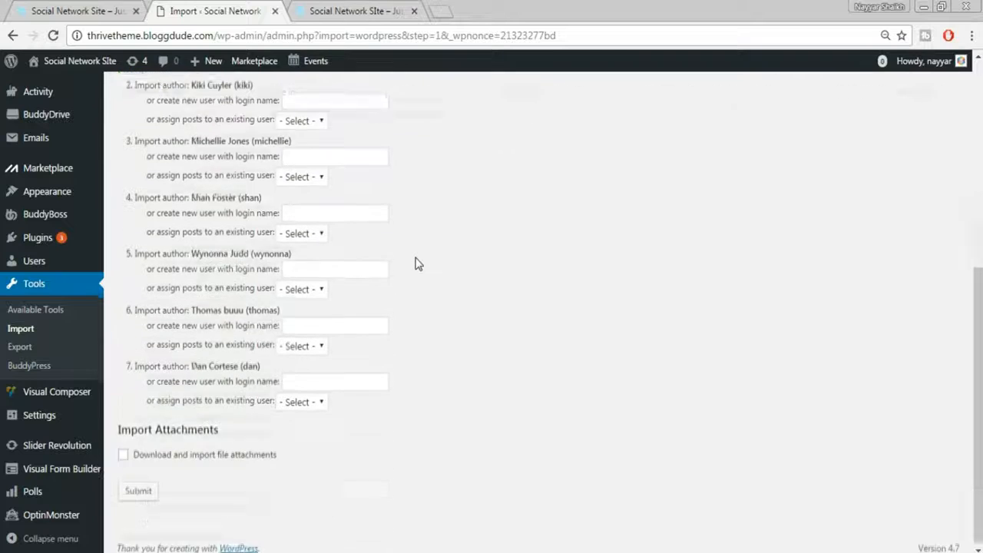
{"action": "left_click", "coordinate": [124, 454]}
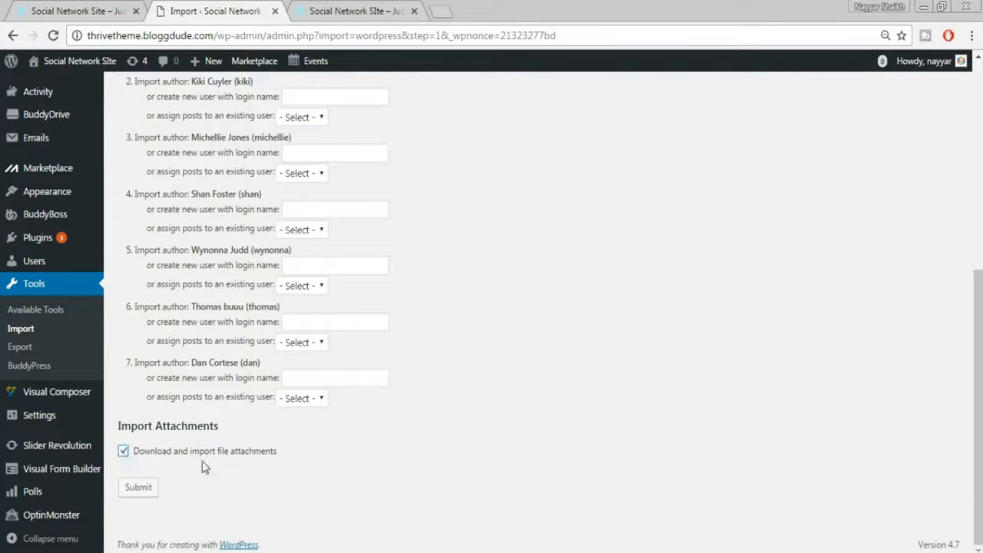
{"action": "left_click", "coordinate": [139, 489]}
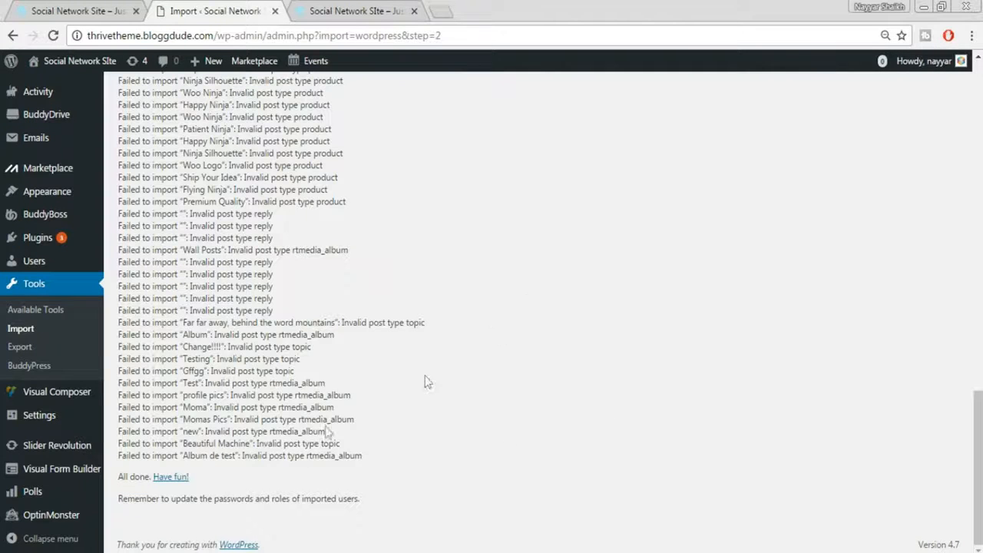
{"action": "left_click", "coordinate": [169, 479]}
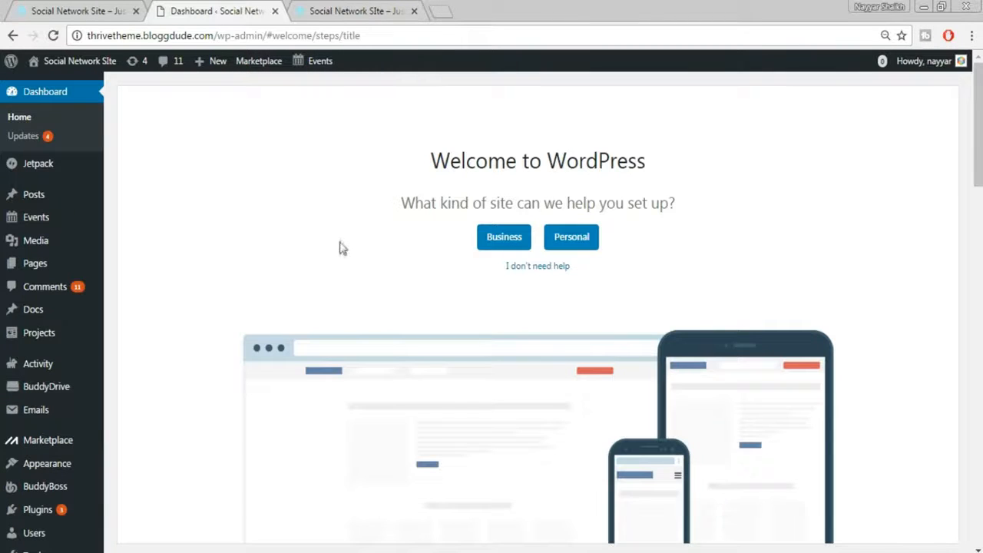
- Go to Settings > General
{"action": "scroll", "coordinate": [77, 361], "scroll_direction": "down", "scroll_amount": 3}
{"action": "mouse_move", "coordinate": [71, 422]}
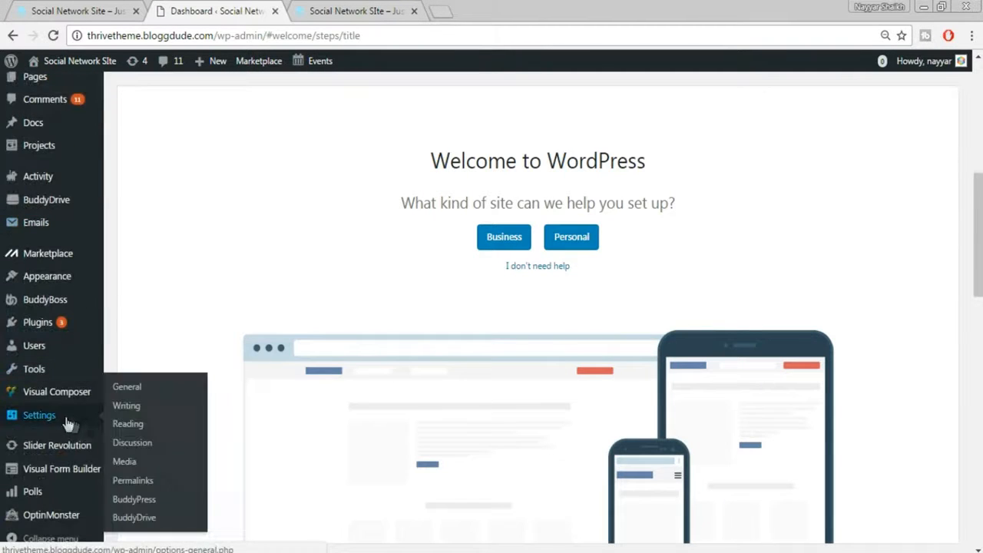
{"action": "left_click", "coordinate": [145, 392]}
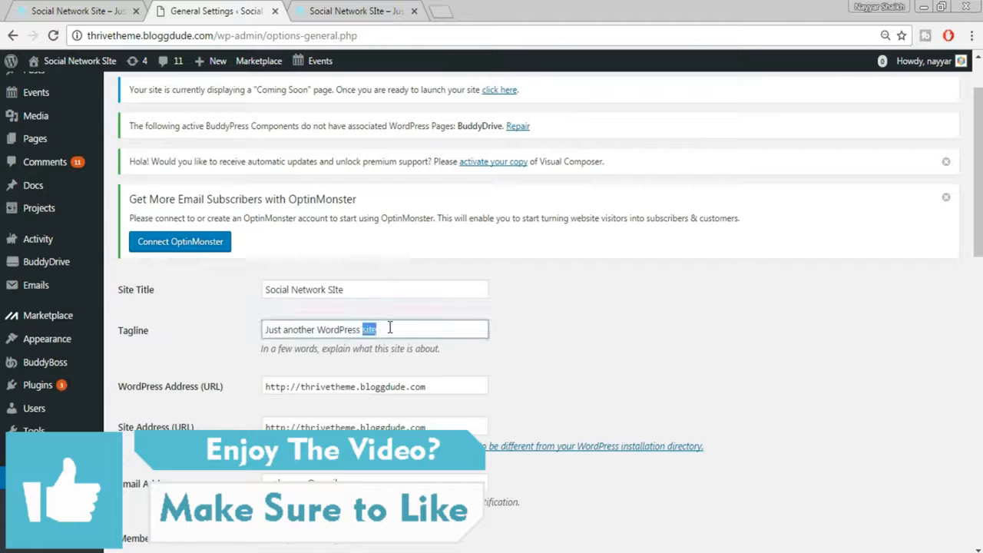
- Replace the site tagline with 'Facebook' and save the General settings
{"action": "triple_click", "coordinate": [389, 329]}
{"action": "type", "text": "Facebook"}
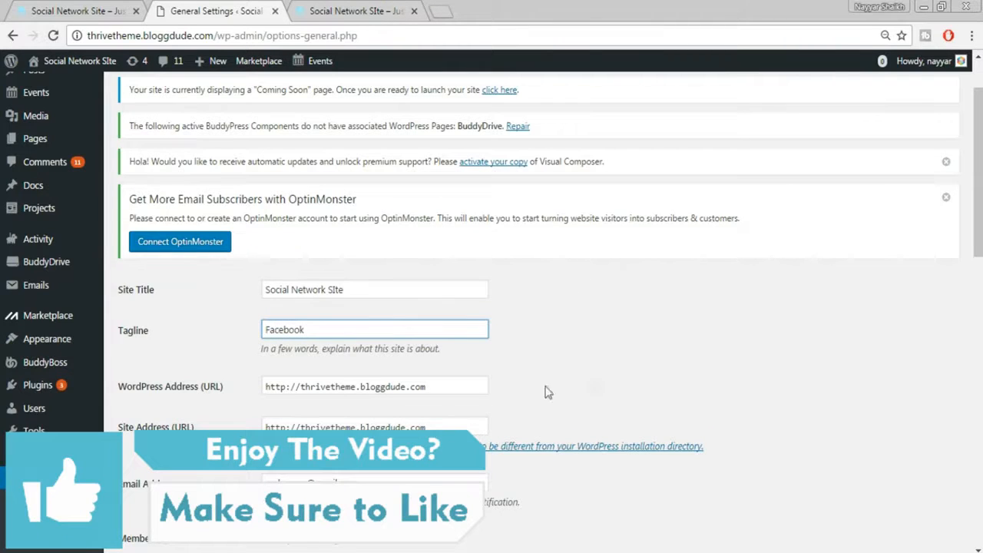
{"action": "scroll", "coordinate": [547, 391], "scroll_direction": "down", "scroll_amount": 4}
{"action": "scroll", "coordinate": [492, 313], "scroll_direction": "down", "scroll_amount": 2}
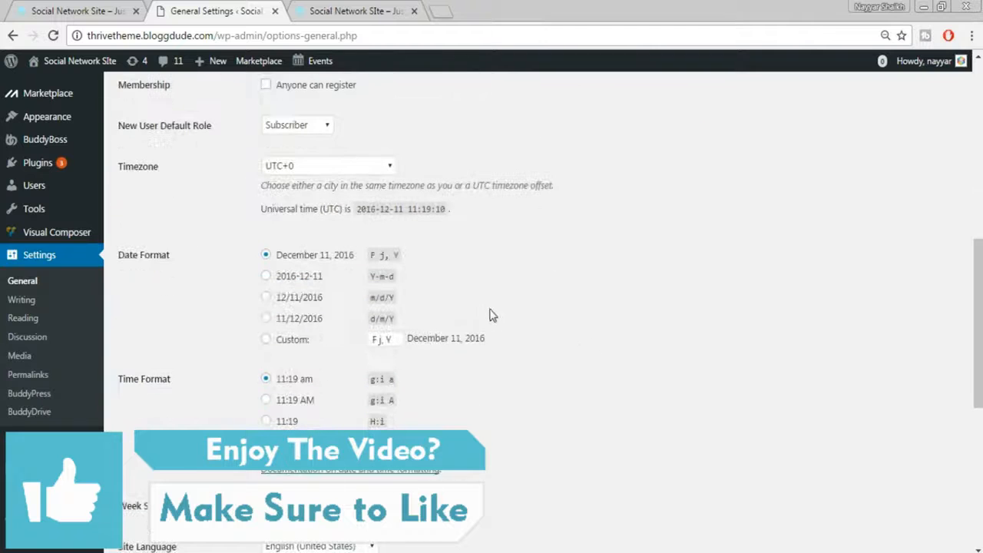
{"action": "scroll", "coordinate": [499, 325], "scroll_direction": "down", "scroll_amount": 5}
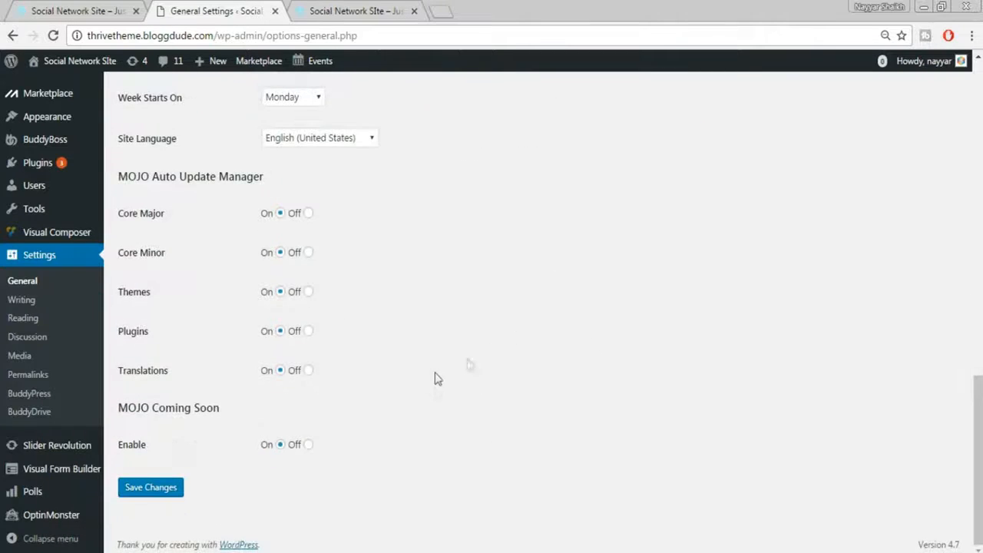
{"action": "scroll", "coordinate": [435, 378], "scroll_direction": "up", "scroll_amount": 10}
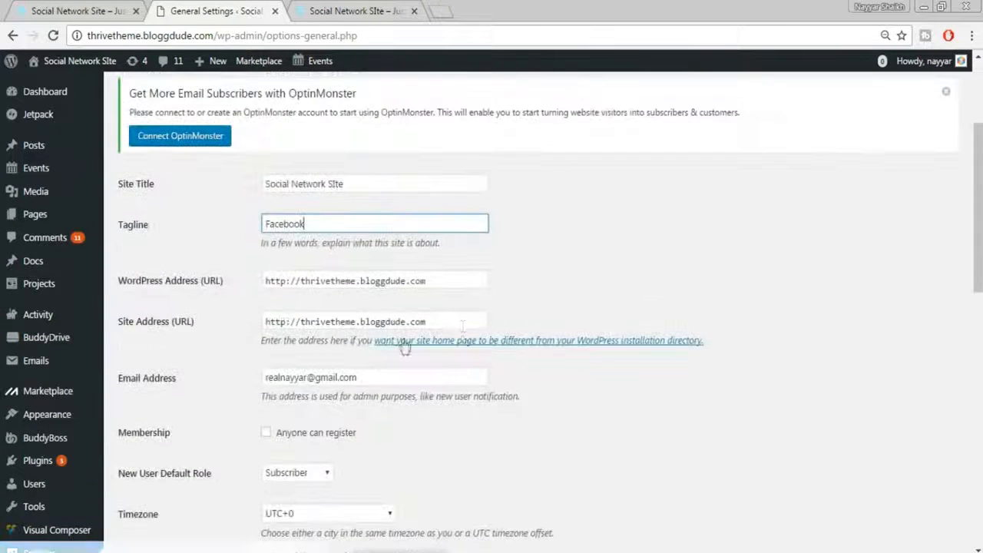
{"action": "scroll", "coordinate": [620, 350], "scroll_direction": "down", "scroll_amount": 4}
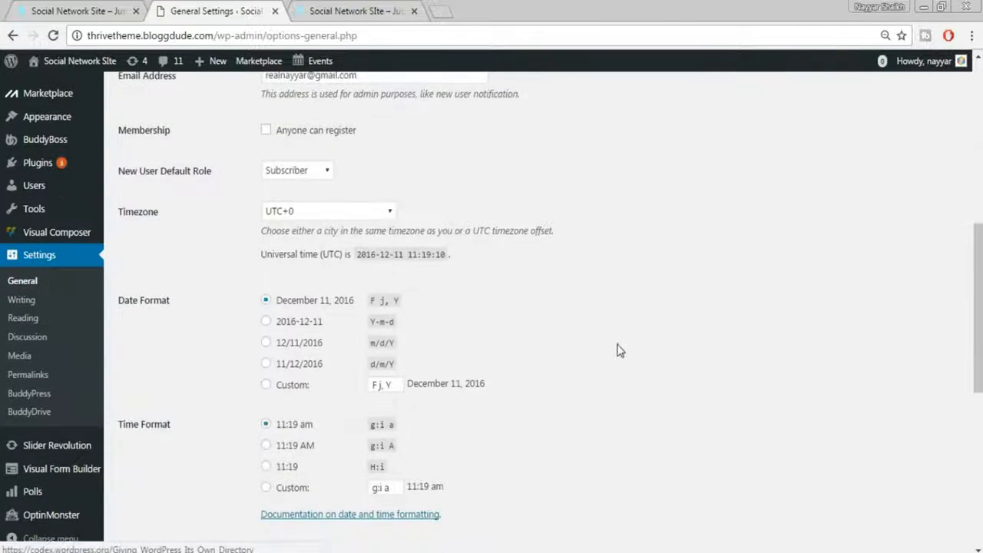
{"action": "scroll", "coordinate": [621, 350], "scroll_direction": "down", "scroll_amount": 5}
{"action": "left_click", "coordinate": [167, 491]}
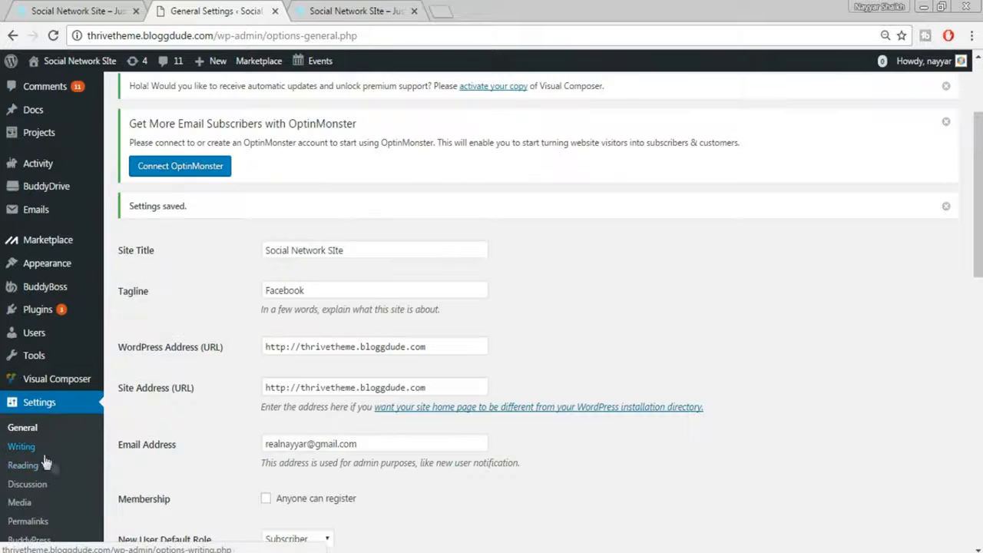
{"action": "scroll", "coordinate": [58, 468], "scroll_direction": "down", "scroll_amount": 1}
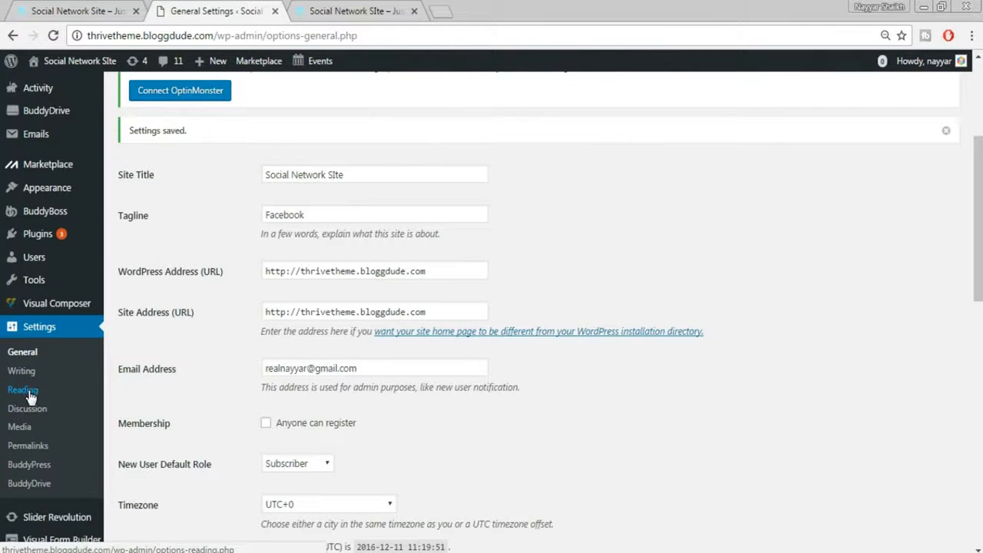
{"action": "left_click", "coordinate": [23, 390]}
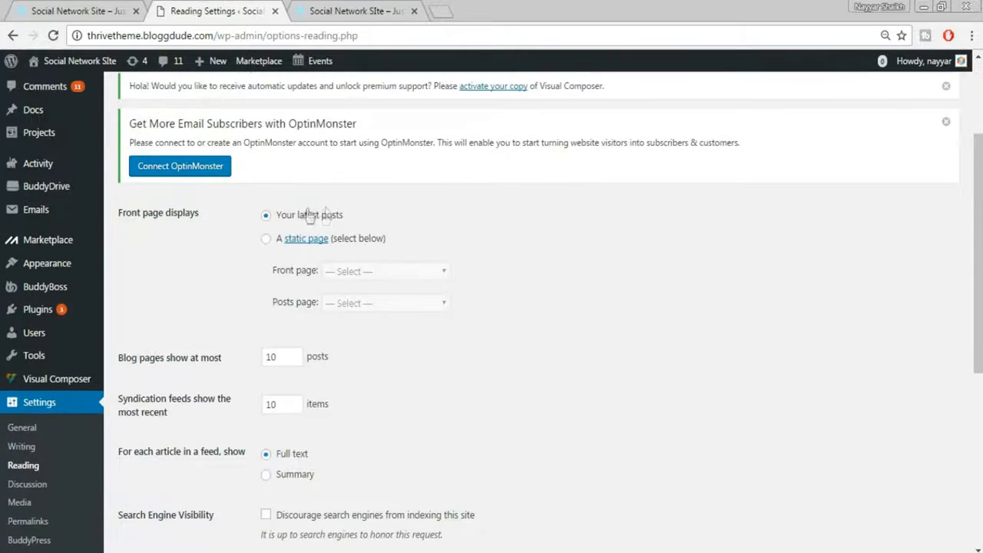
- Make the front page a static Dashboard page with News Blog as the posts page, and save
{"action": "left_click", "coordinate": [265, 240]}
{"action": "left_click", "coordinate": [393, 272]}
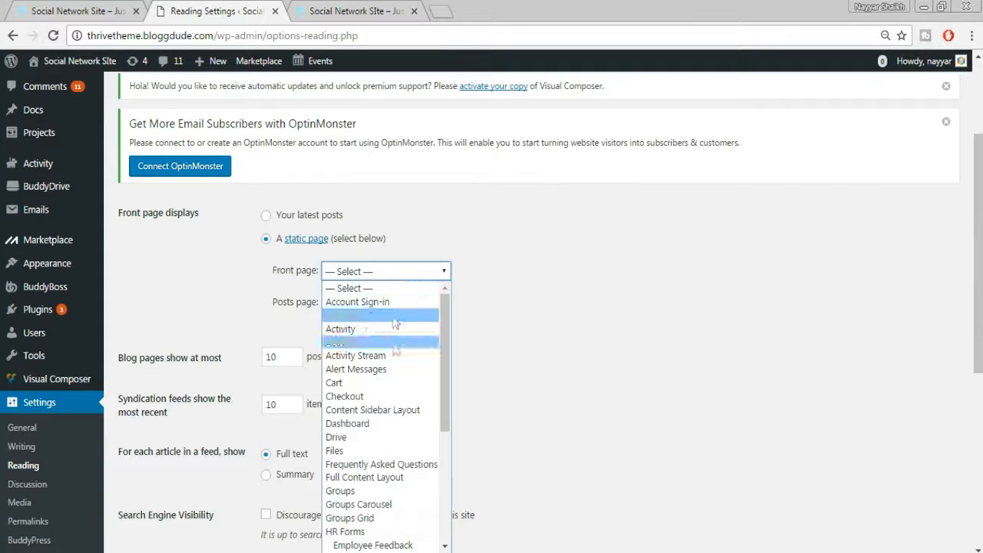
{"action": "scroll", "coordinate": [397, 361], "scroll_direction": "down", "scroll_amount": 5}
{"action": "scroll", "coordinate": [397, 367], "scroll_direction": "up", "scroll_amount": 4}
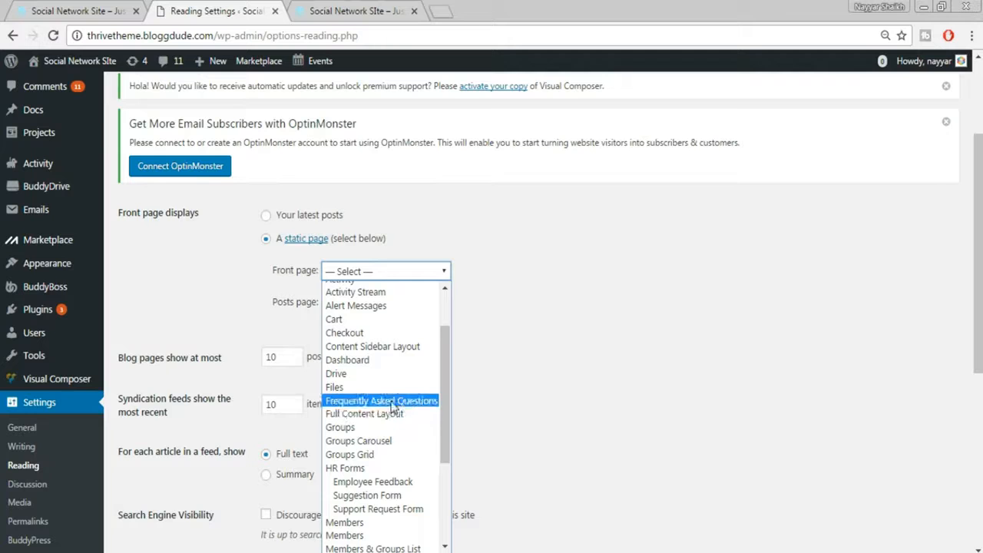
{"action": "left_click", "coordinate": [380, 361]}
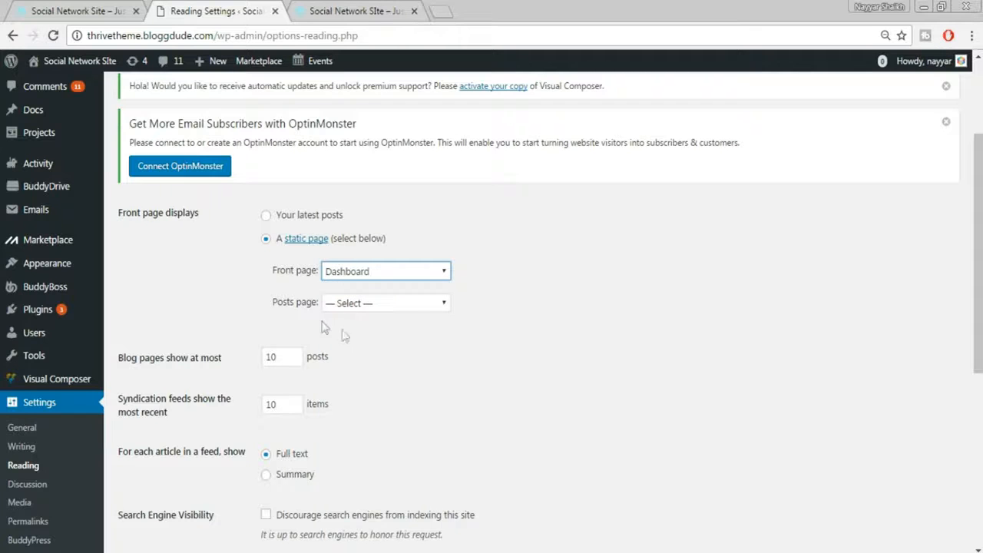
{"action": "left_click", "coordinate": [380, 306]}
{"action": "scroll", "coordinate": [377, 223], "scroll_direction": "down", "scroll_amount": 5}
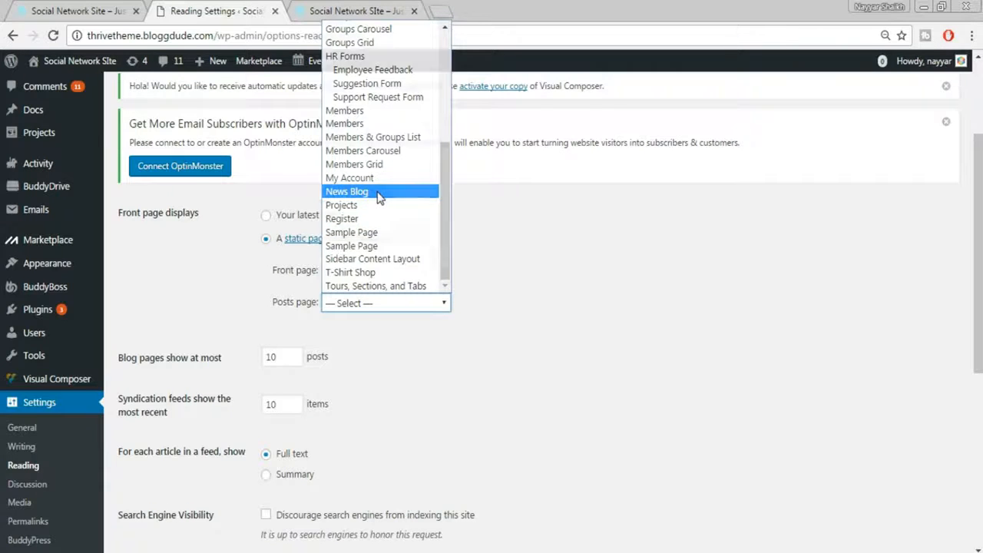
{"action": "left_click", "coordinate": [377, 192]}
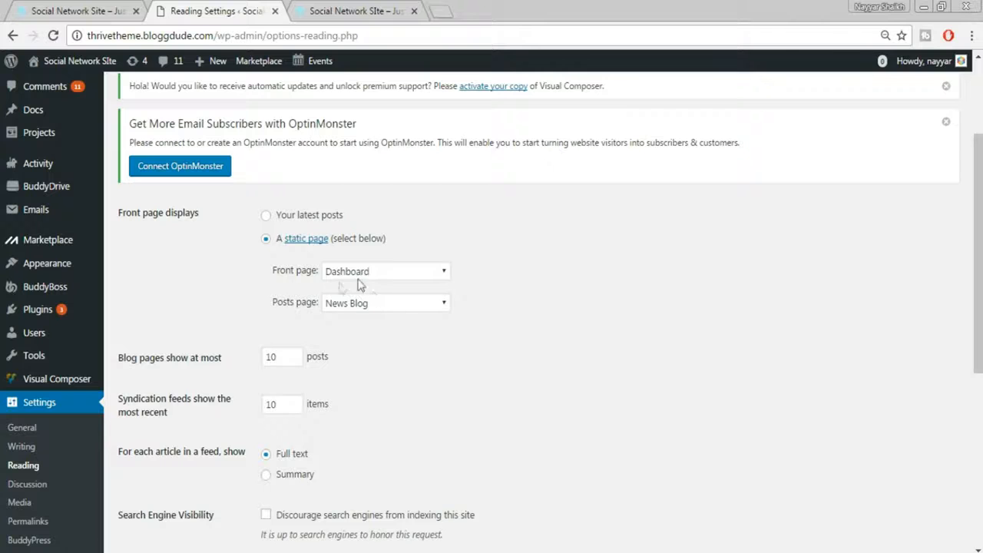
{"action": "scroll", "coordinate": [541, 343], "scroll_direction": "down", "scroll_amount": 5}
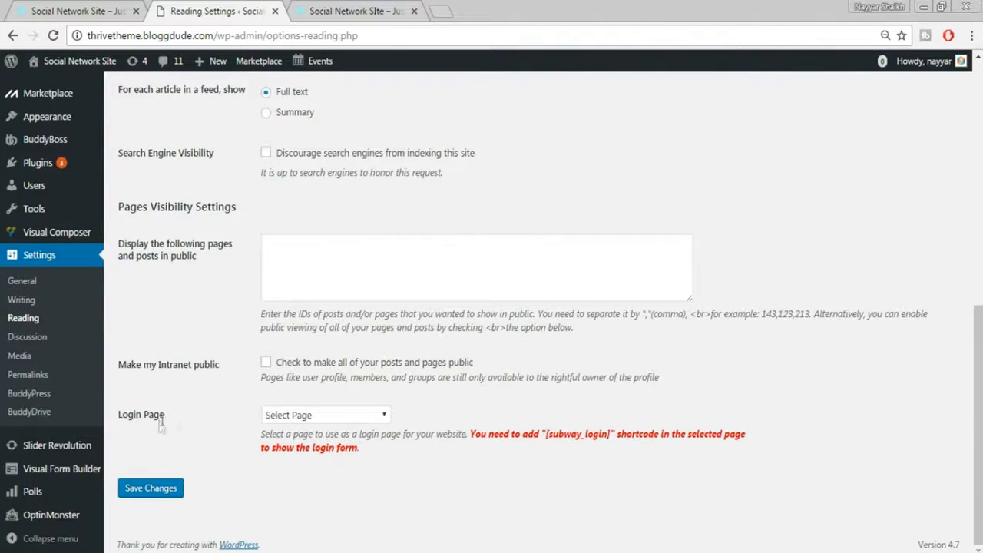
{"action": "left_click", "coordinate": [163, 496]}
{"action": "left_click", "coordinate": [159, 493]}
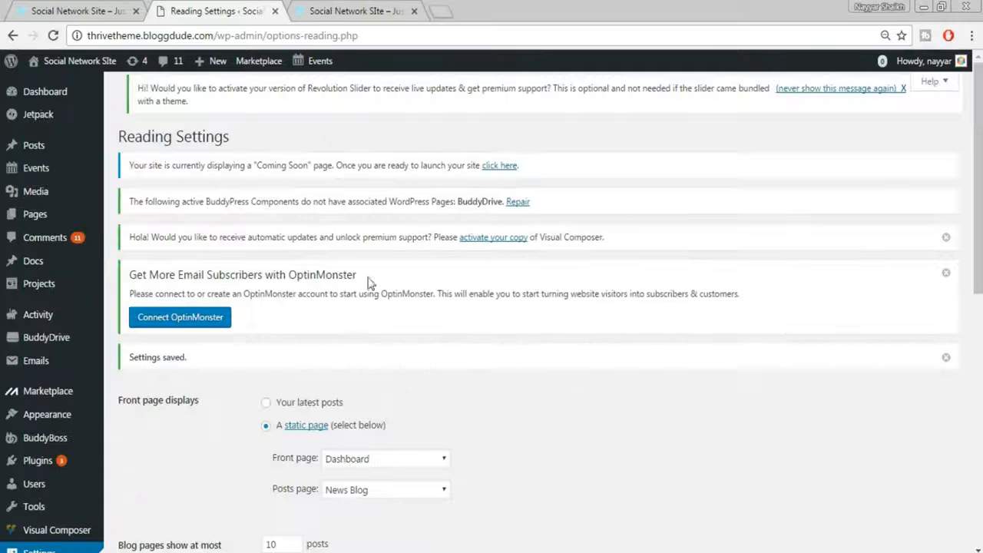
- Under Manage Locations, assign Header to Primary Menu and Sidenav to Secondary Menu, and save
{"action": "mouse_move", "coordinate": [93, 198]}
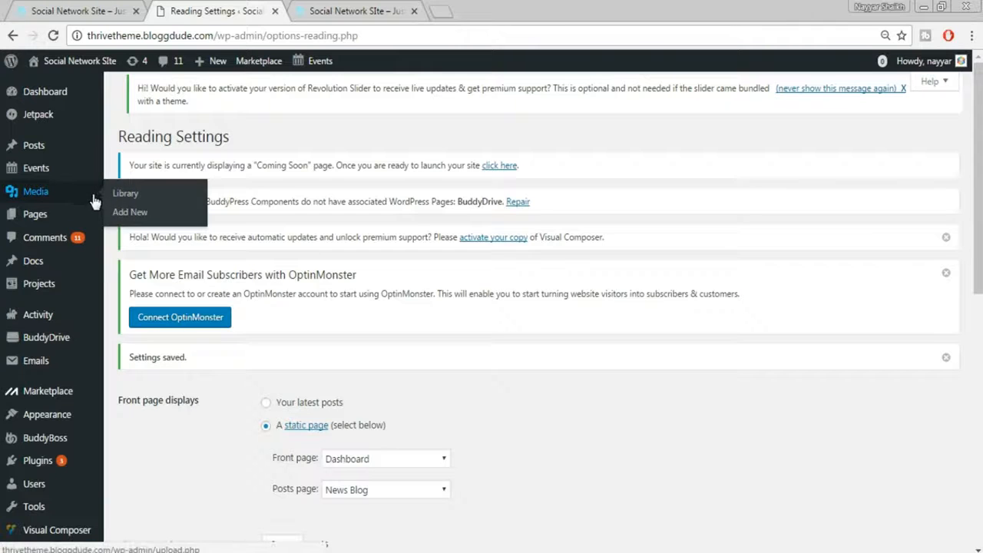
{"action": "mouse_move", "coordinate": [43, 420]}
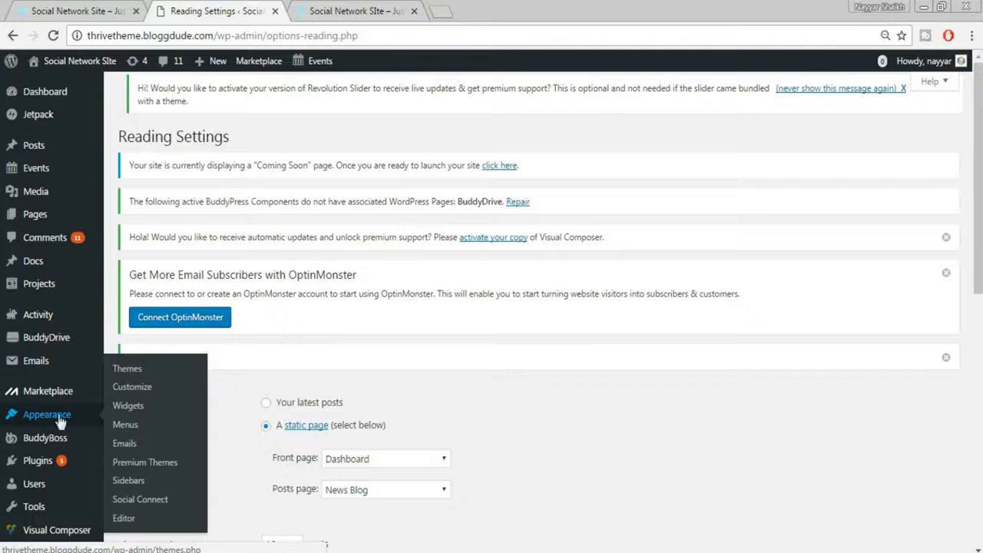
{"action": "left_click", "coordinate": [141, 425]}
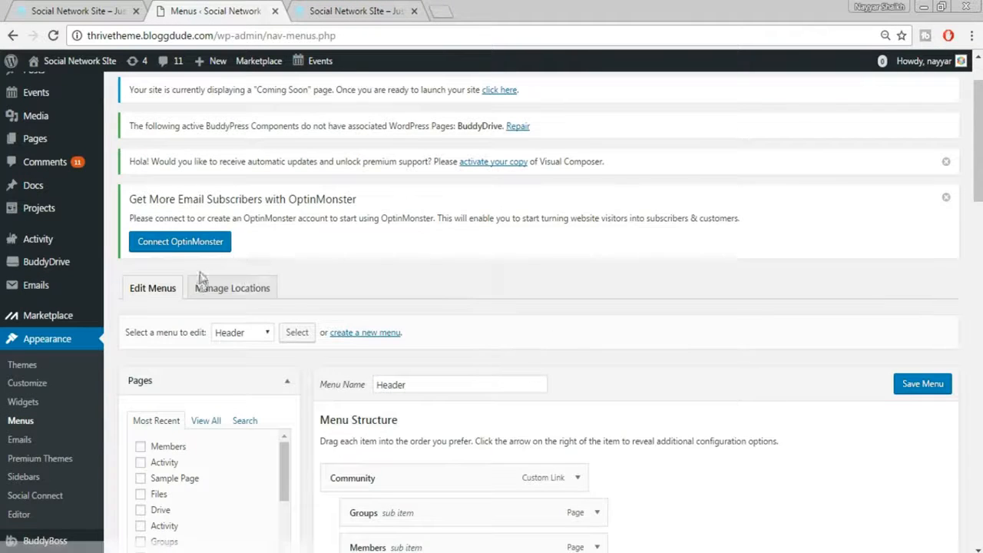
{"action": "left_click", "coordinate": [232, 295]}
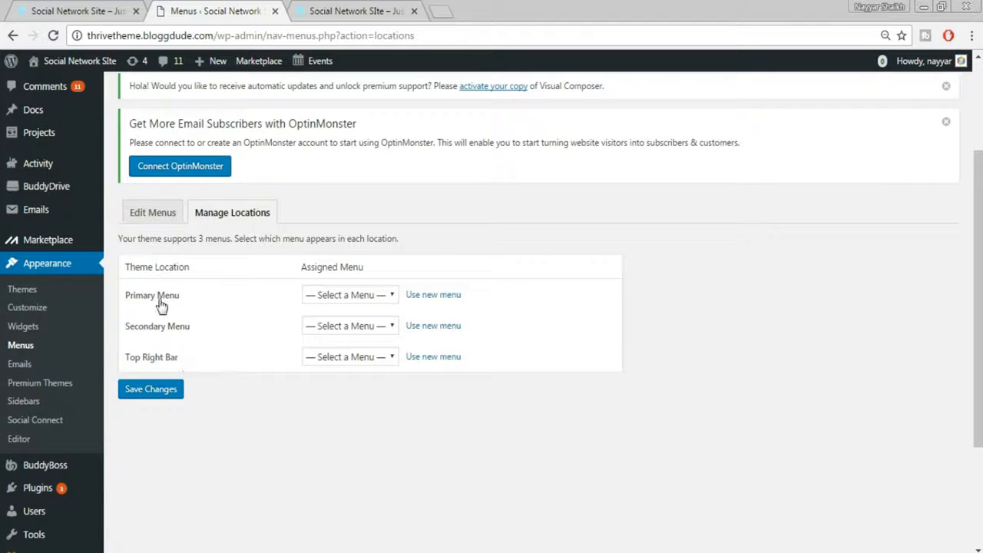
{"action": "left_click", "coordinate": [370, 295]}
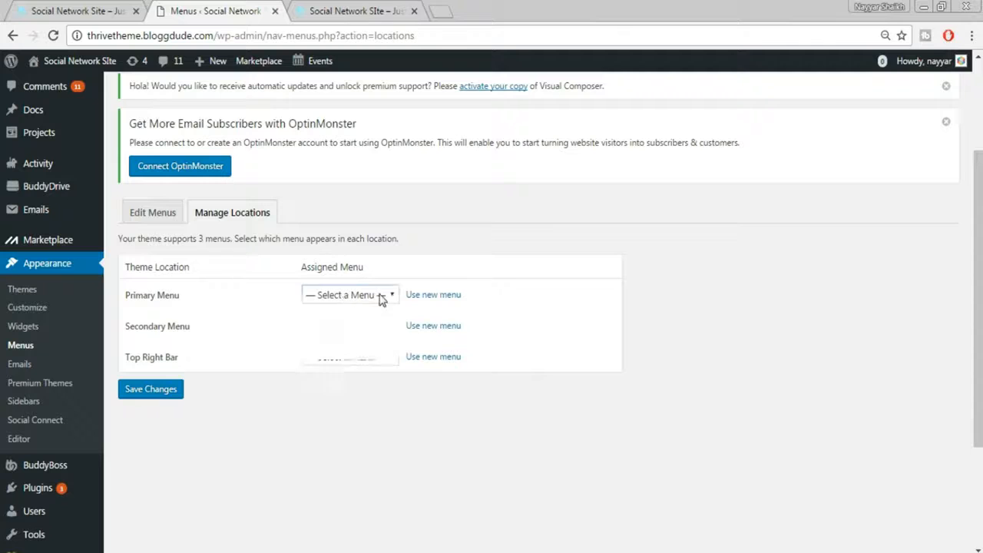
{"action": "left_click", "coordinate": [368, 327]}
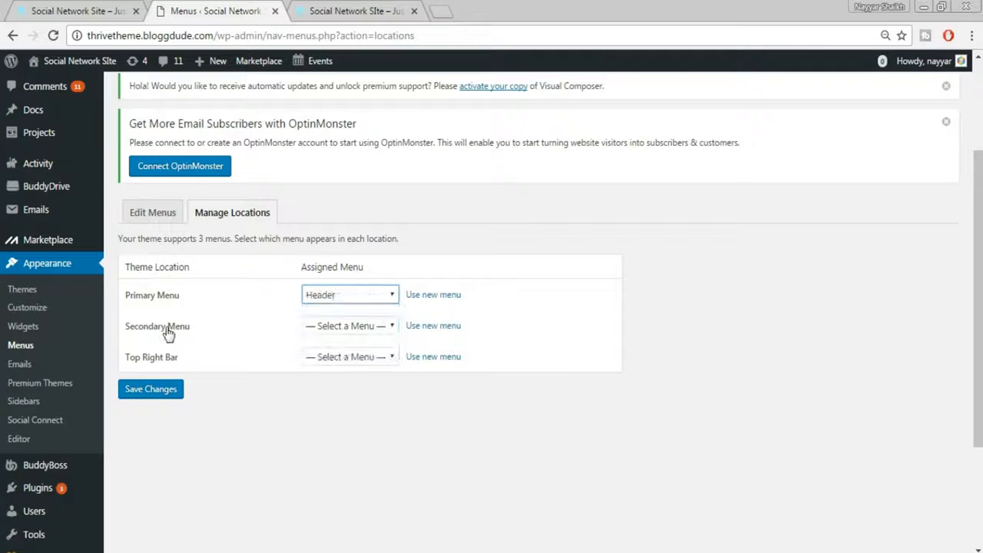
{"action": "left_click", "coordinate": [354, 328]}
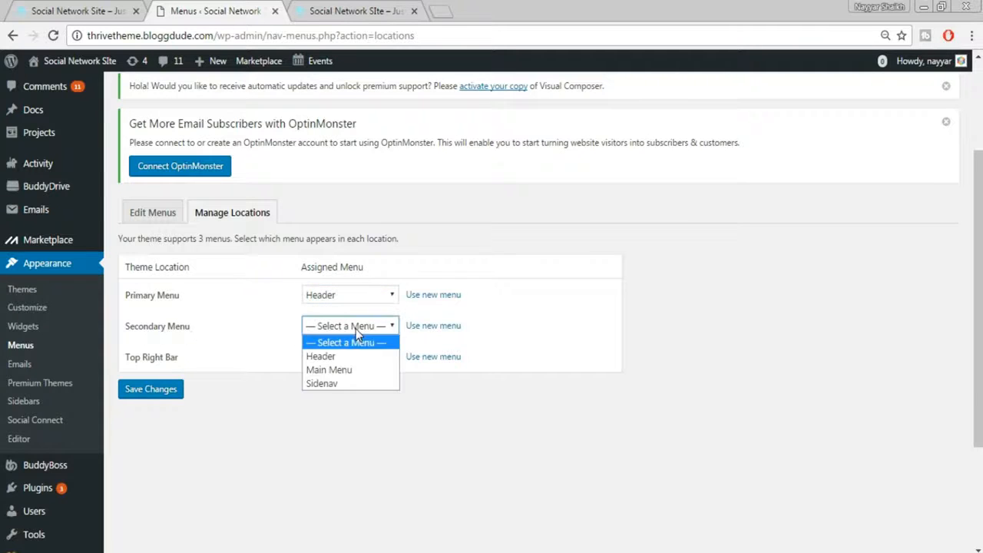
{"action": "left_click", "coordinate": [342, 384]}
{"action": "left_click", "coordinate": [166, 391]}
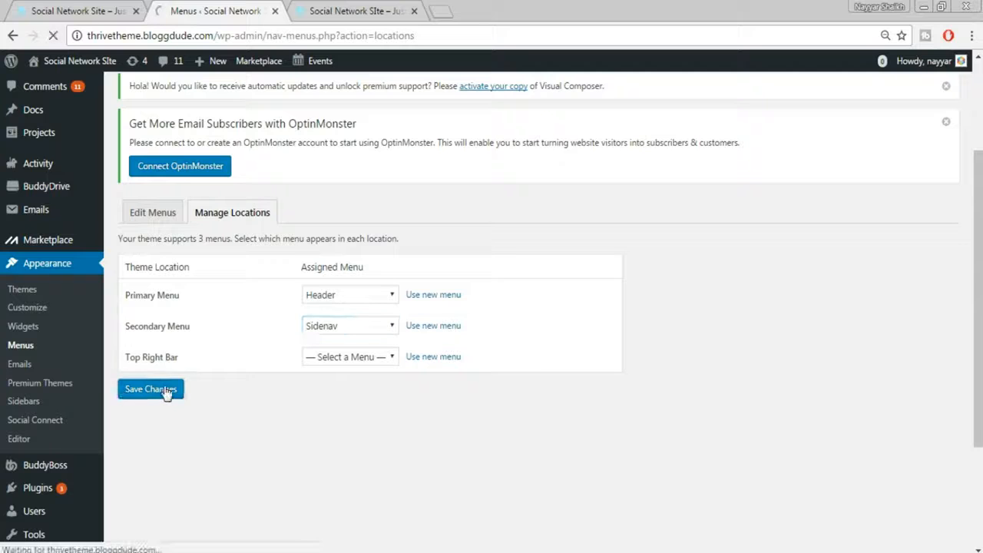
{"action": "mouse_move", "coordinate": [42, 414]}
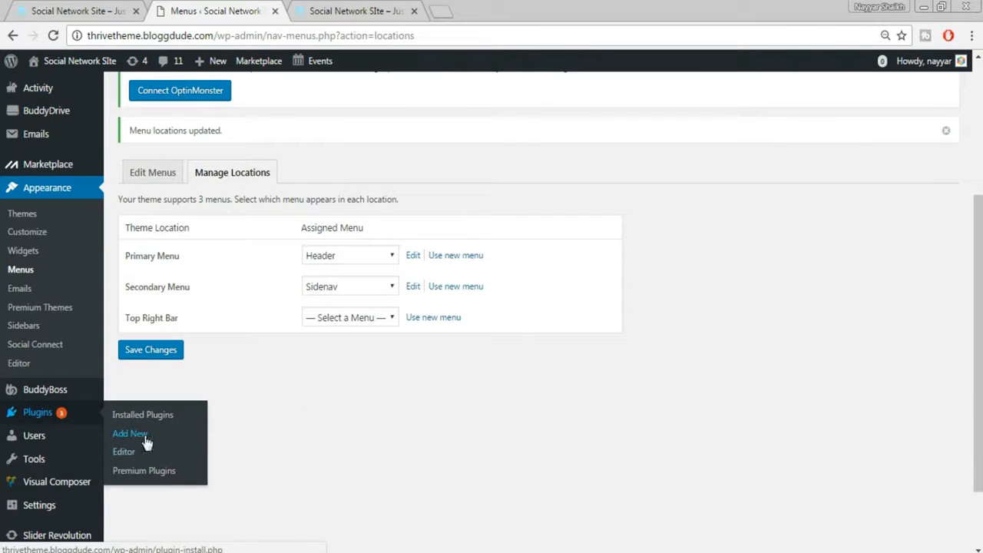
{"action": "left_click", "coordinate": [145, 436]}
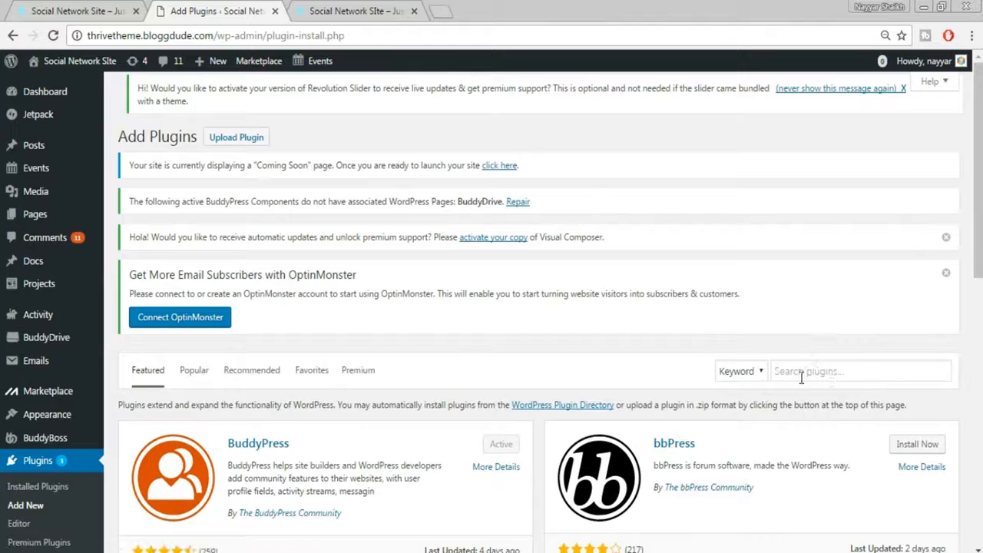
- Search for, install and activate the Widget Importer & Exporter plugin, then open its tools page
{"action": "left_click", "coordinate": [803, 373]}
{"action": "type", "text": "Widget Importer & Exporter"}
{"action": "scroll", "coordinate": [883, 377], "scroll_direction": "down", "scroll_amount": 2}
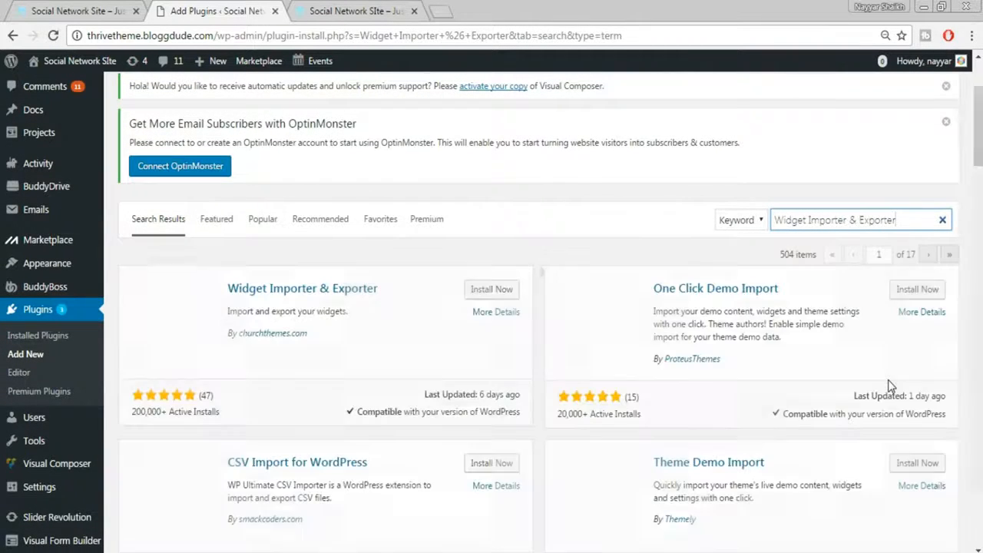
{"action": "left_click", "coordinate": [497, 291]}
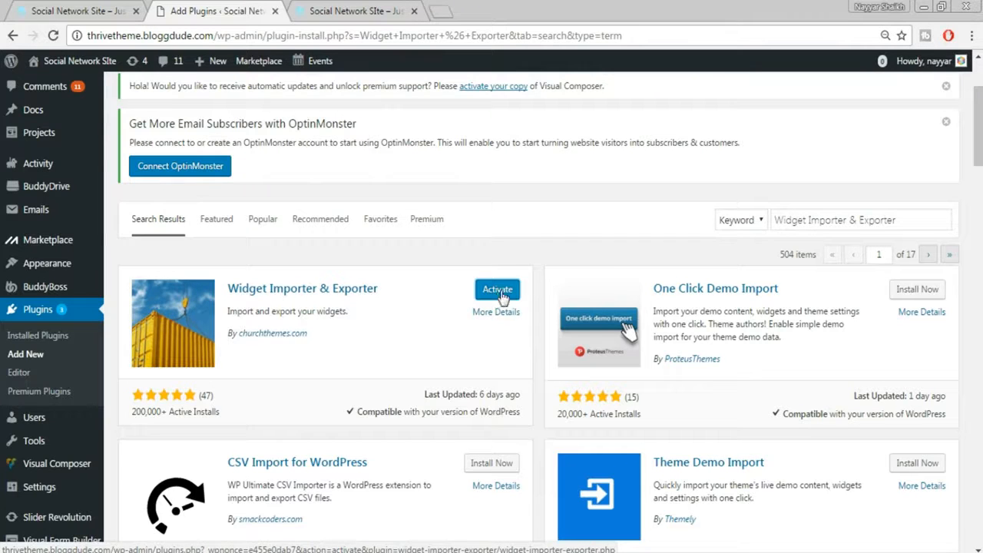
{"action": "left_click", "coordinate": [499, 290]}
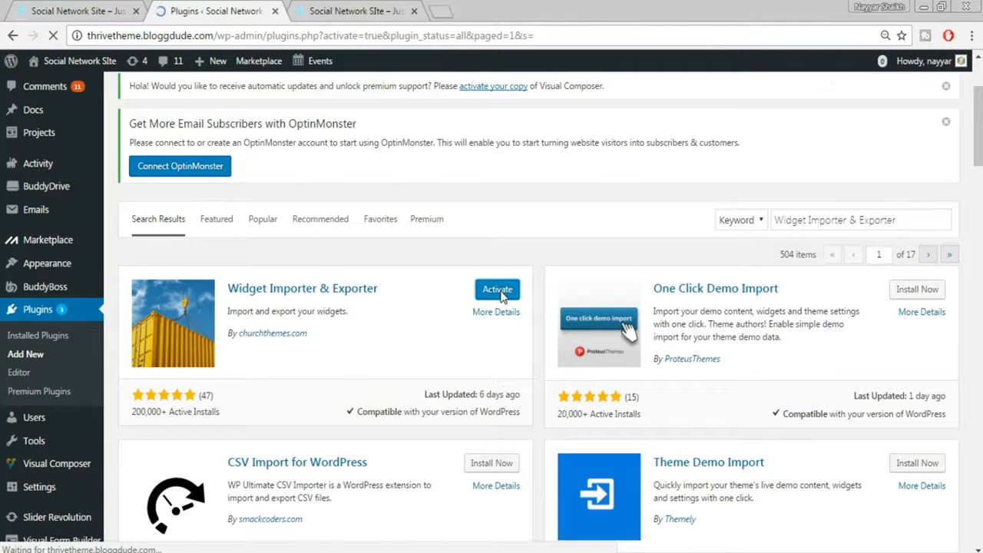
{"action": "mouse_move", "coordinate": [150, 459]}
{"action": "left_click", "coordinate": [148, 455]}
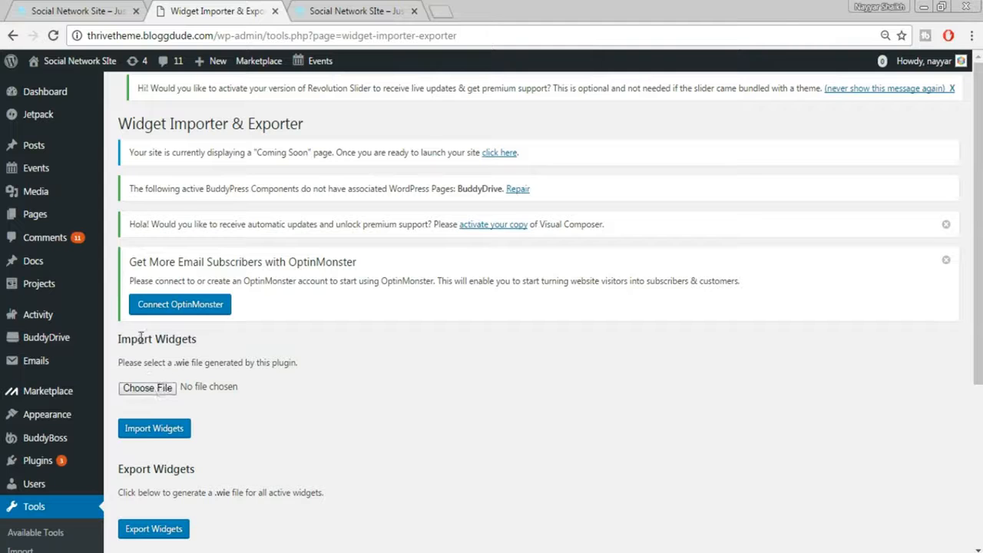
- Import widgets from the widgets.wie file
{"action": "left_click", "coordinate": [147, 388]}
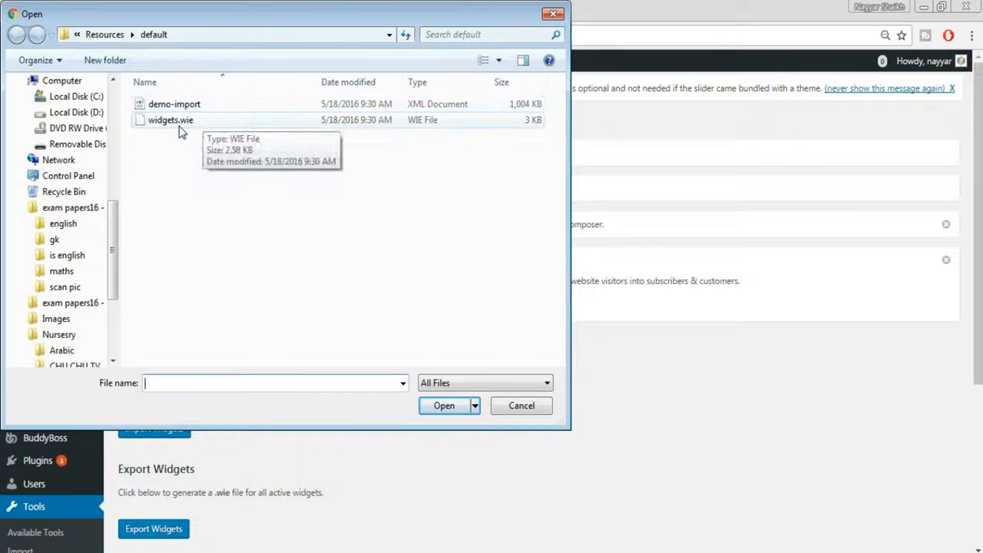
{"action": "left_click", "coordinate": [168, 127]}
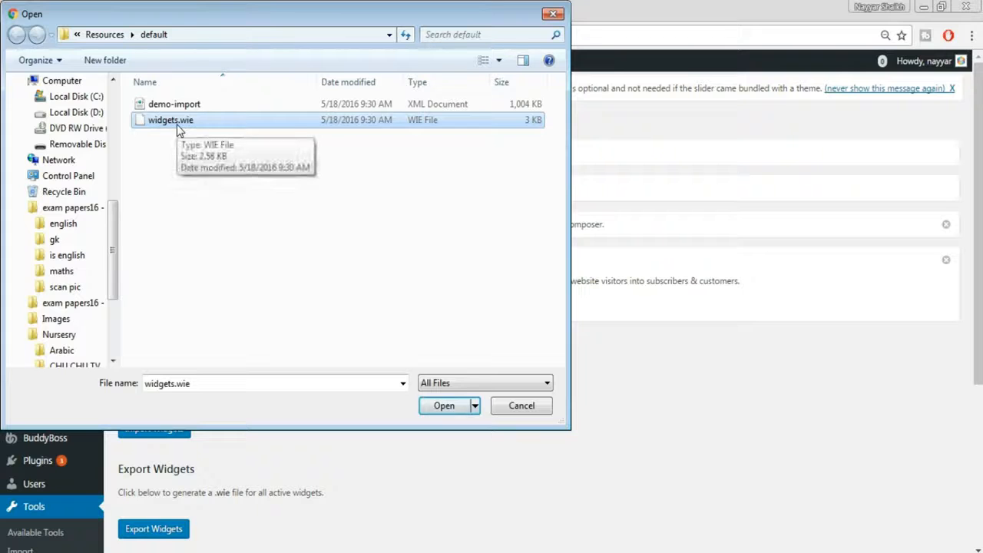
{"action": "left_click", "coordinate": [434, 407]}
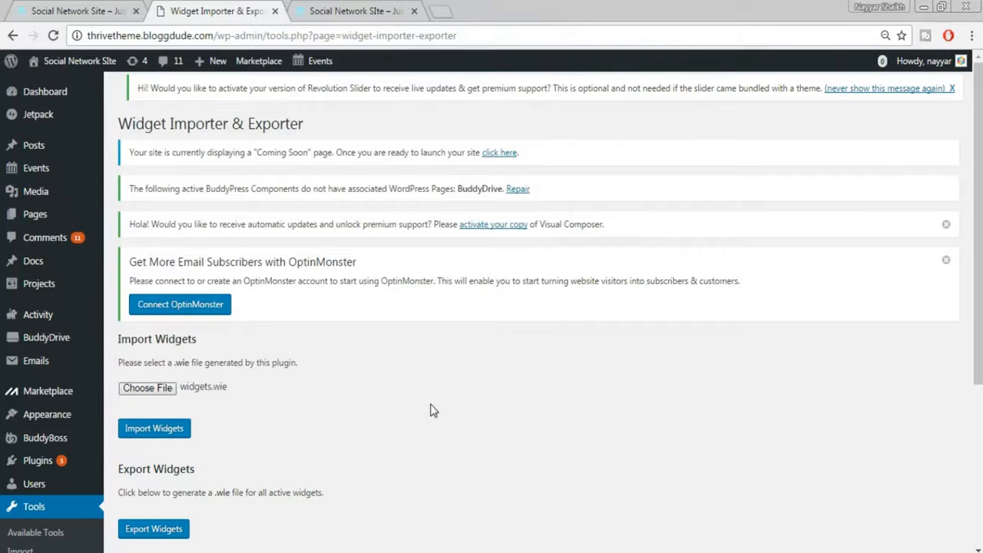
{"action": "left_click", "coordinate": [165, 437]}
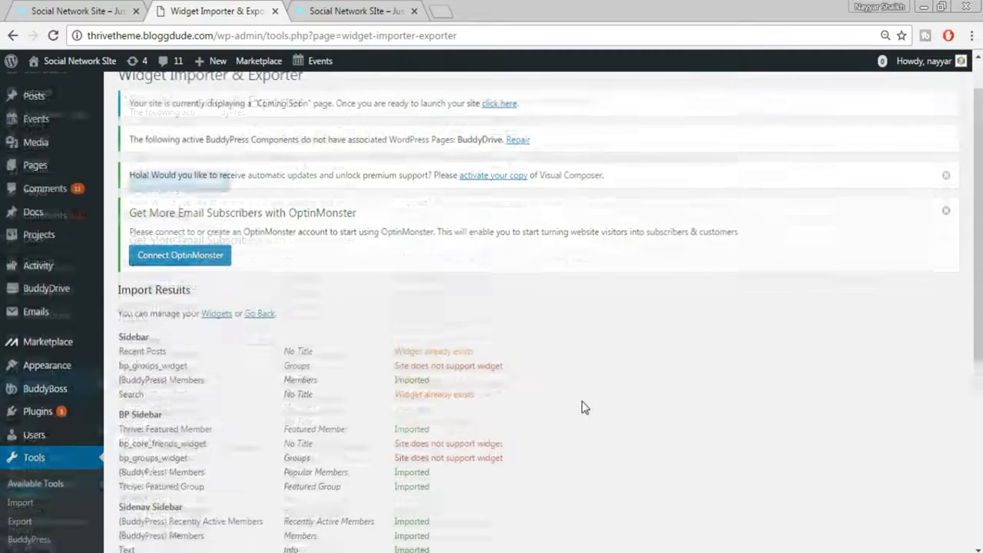
- Review the widget import results and open the Dashboard in a new tab
{"action": "scroll", "coordinate": [587, 403], "scroll_direction": "down", "scroll_amount": 3}
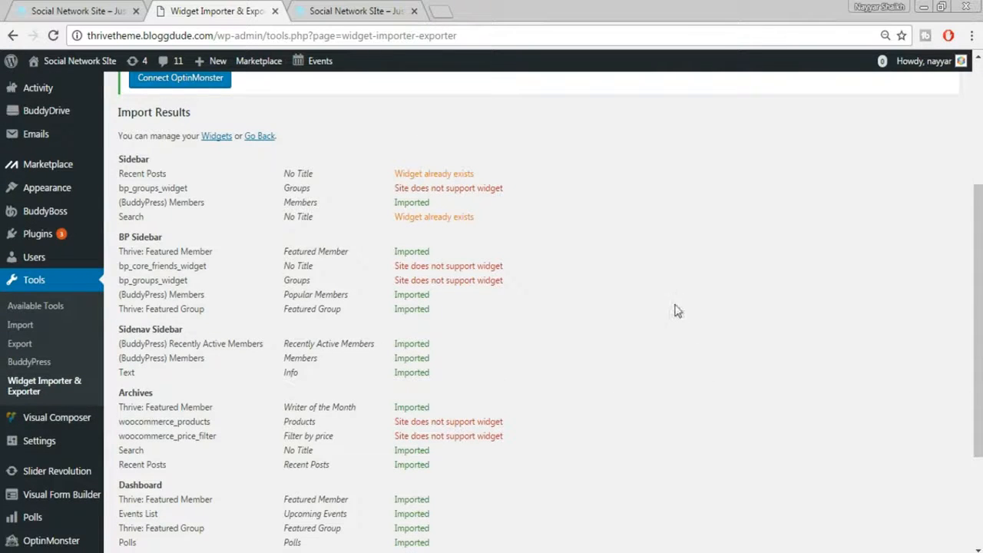
{"action": "scroll", "coordinate": [561, 253], "scroll_direction": "down", "scroll_amount": 2}
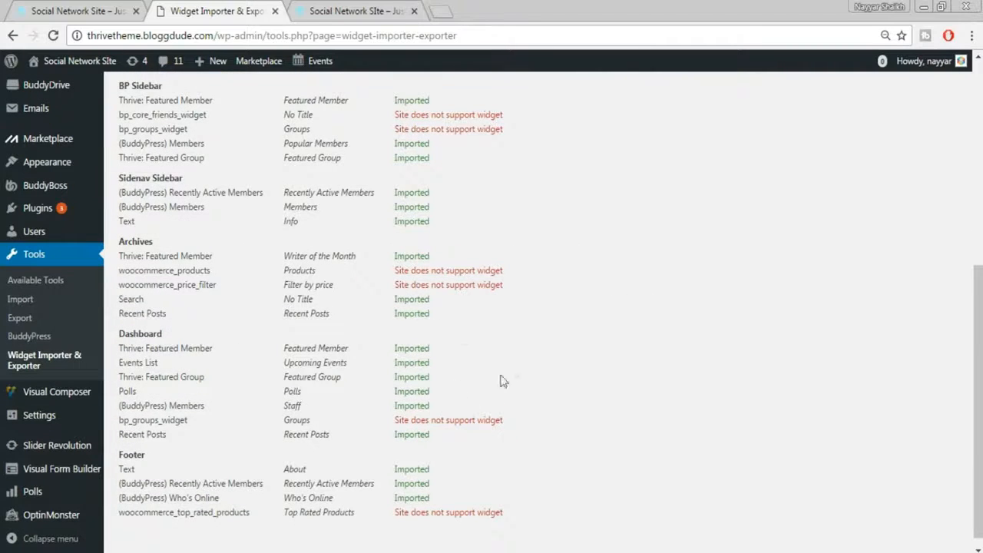
{"action": "scroll", "coordinate": [596, 441], "scroll_direction": "up", "scroll_amount": 2}
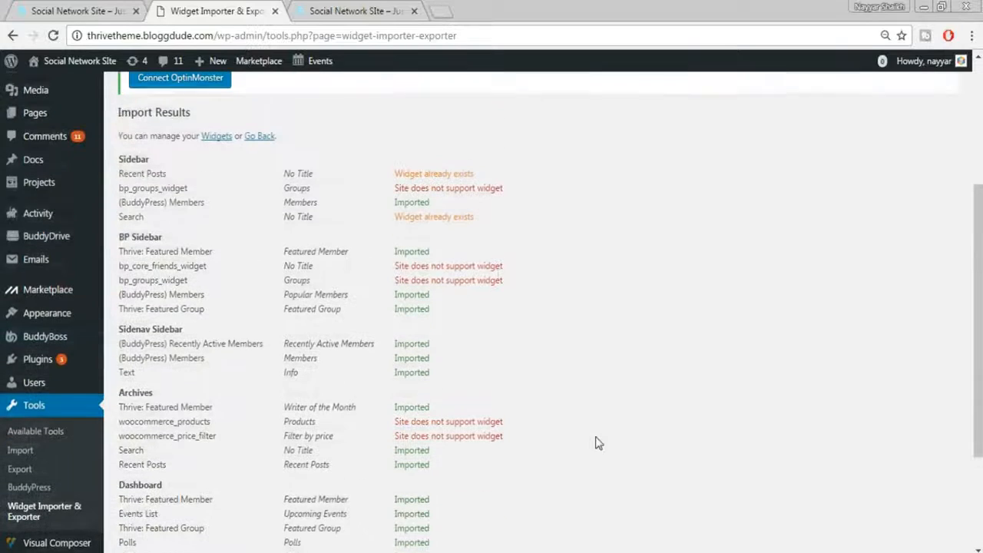
{"action": "left_click_drag", "start_coordinate": [472, 217], "coordinate": [388, 209]}
{"action": "left_click", "coordinate": [421, 165]}
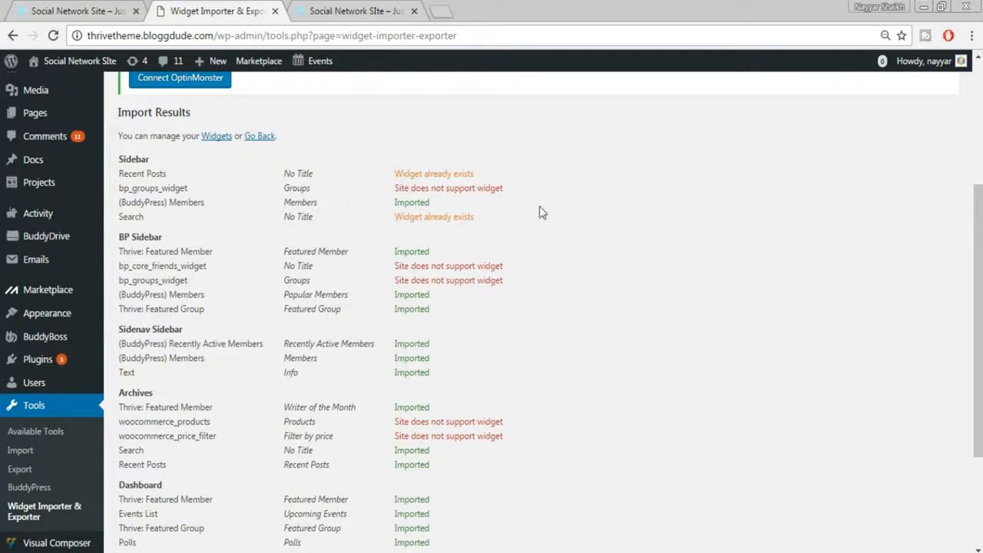
{"action": "scroll", "coordinate": [522, 211], "scroll_direction": "up", "scroll_amount": 3}
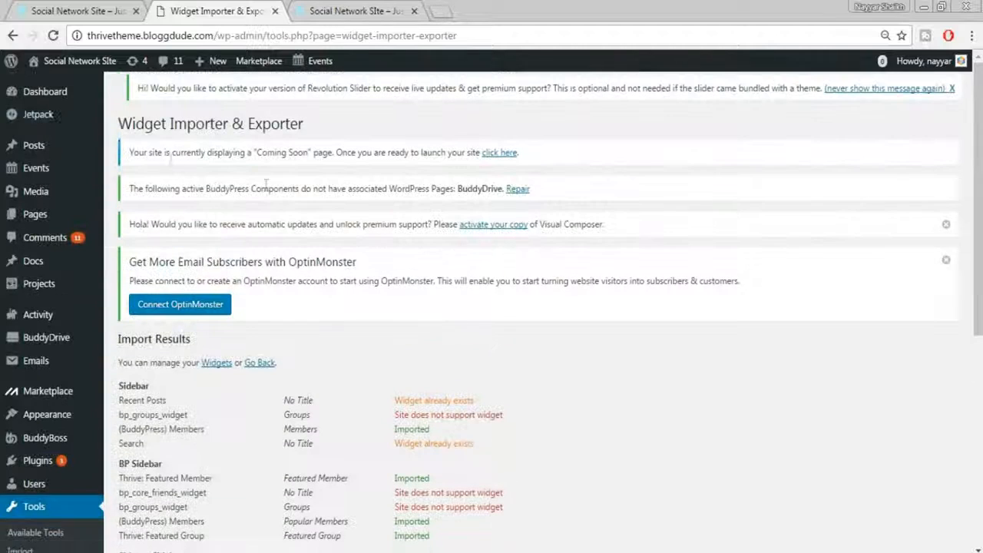
{"action": "right_click", "coordinate": [52, 96]}
{"action": "left_click", "coordinate": [115, 99]}
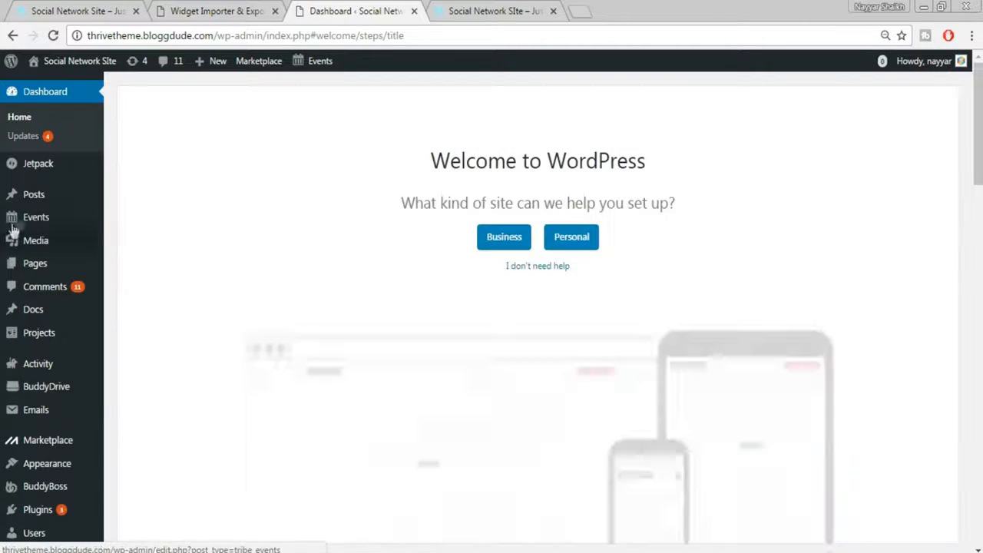
- Enable the Friend Connections and Private Messaging BuddyPress components
{"action": "mouse_move", "coordinate": [21, 219]}
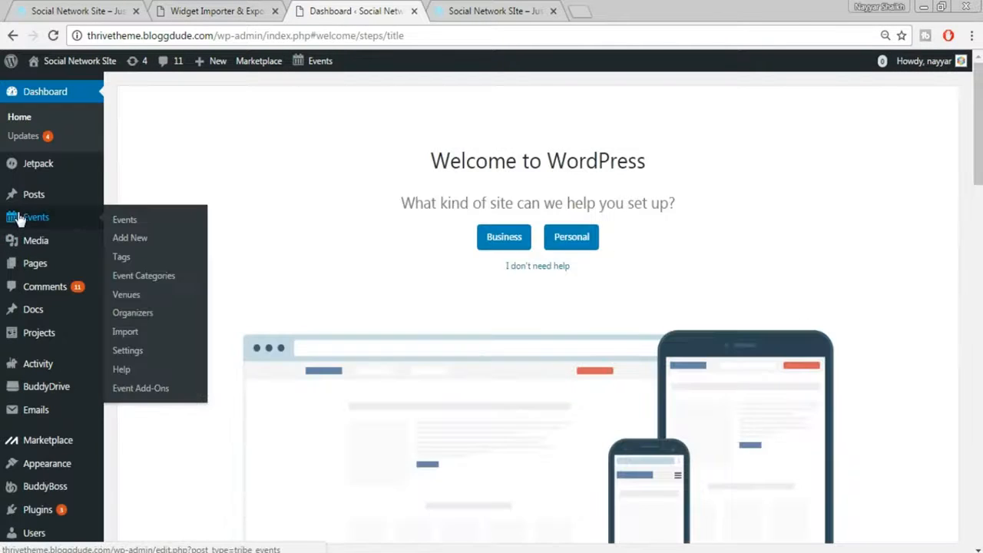
{"action": "scroll", "coordinate": [80, 209], "scroll_direction": "down", "scroll_amount": 1}
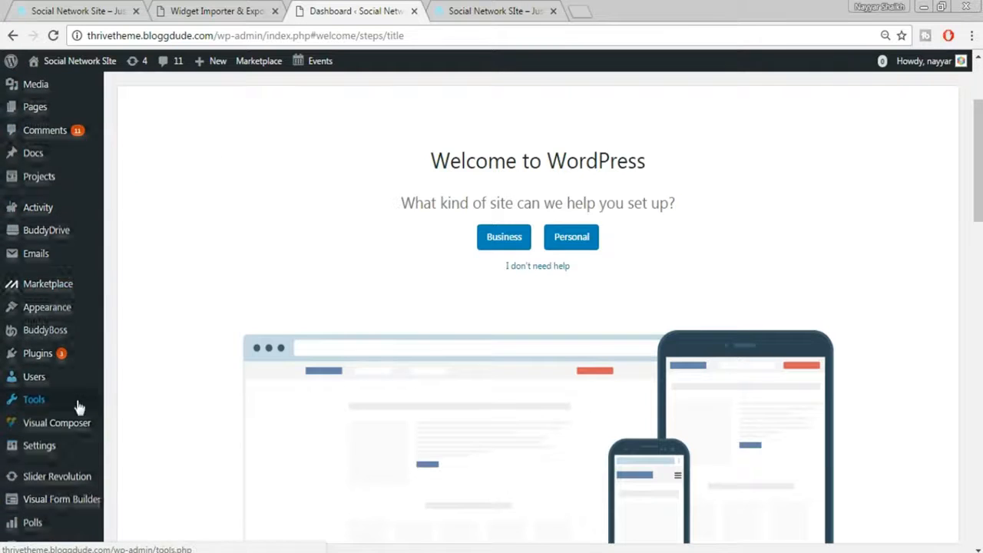
{"action": "scroll", "coordinate": [62, 415], "scroll_direction": "down", "scroll_amount": 1}
{"action": "left_click", "coordinate": [151, 499]}
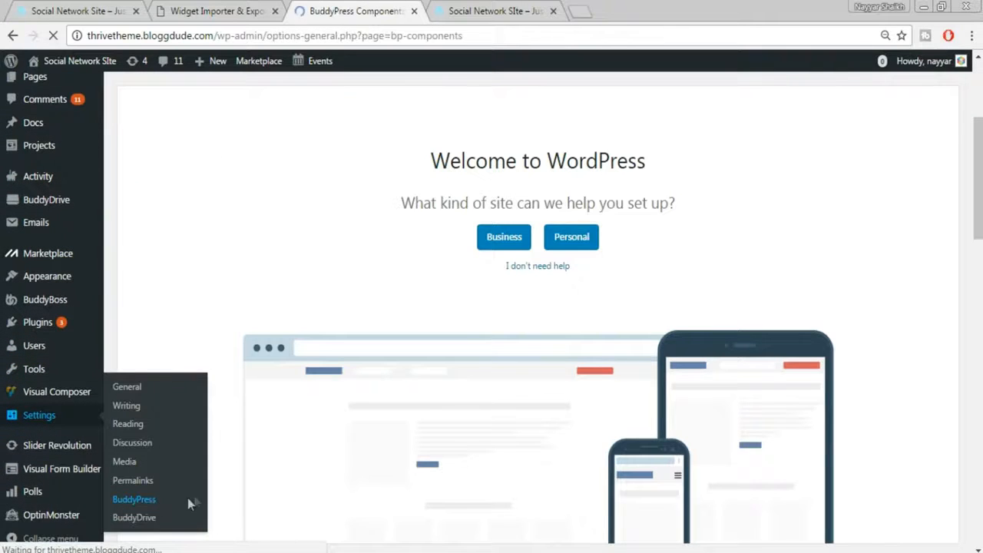
{"action": "scroll", "coordinate": [650, 424], "scroll_direction": "down", "scroll_amount": 3}
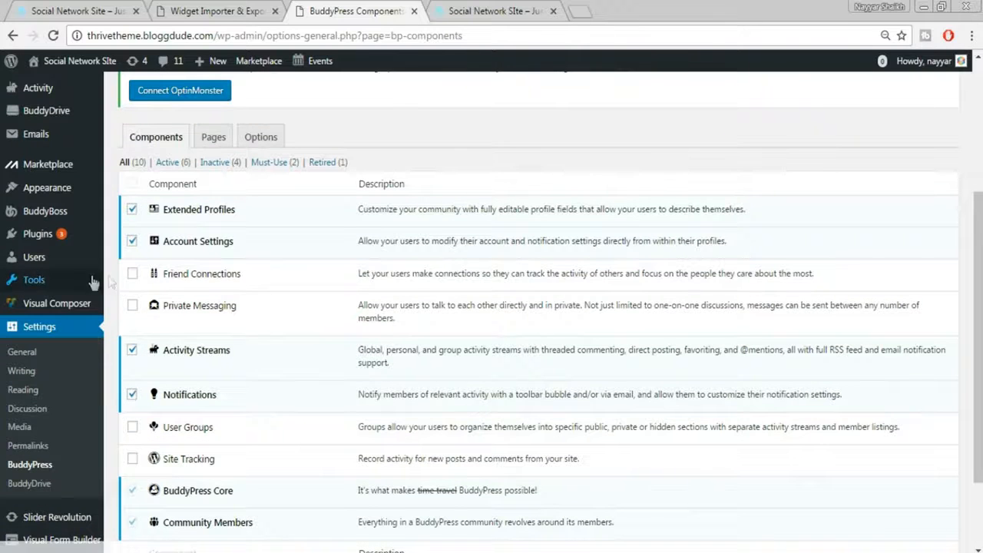
{"action": "left_click", "coordinate": [132, 274]}
{"action": "left_click", "coordinate": [133, 306]}
- Check the site's chat panel, then switch back to the Dashboard tab
{"action": "scroll", "coordinate": [133, 309], "scroll_direction": "down", "scroll_amount": 2}
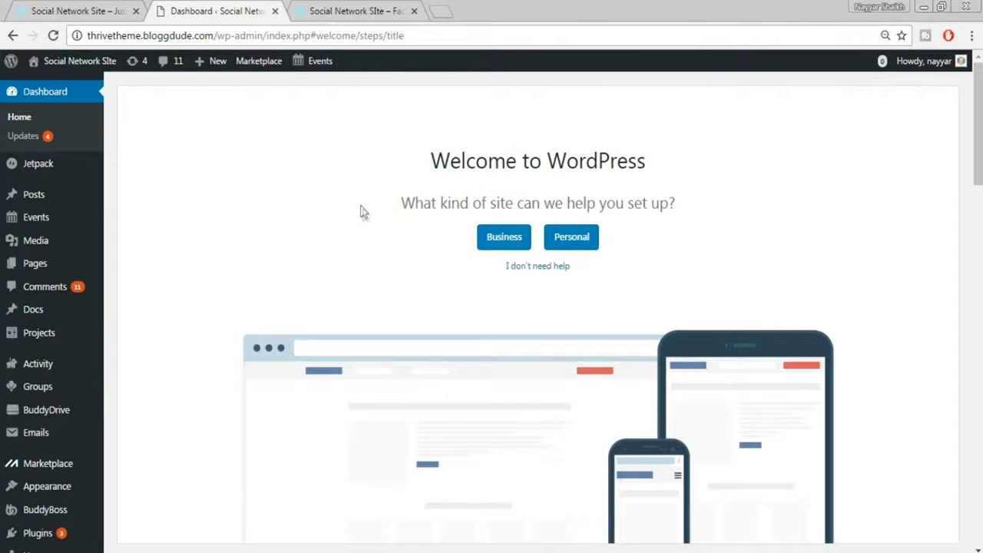
{"action": "scroll", "coordinate": [364, 219], "scroll_direction": "down", "scroll_amount": 3}
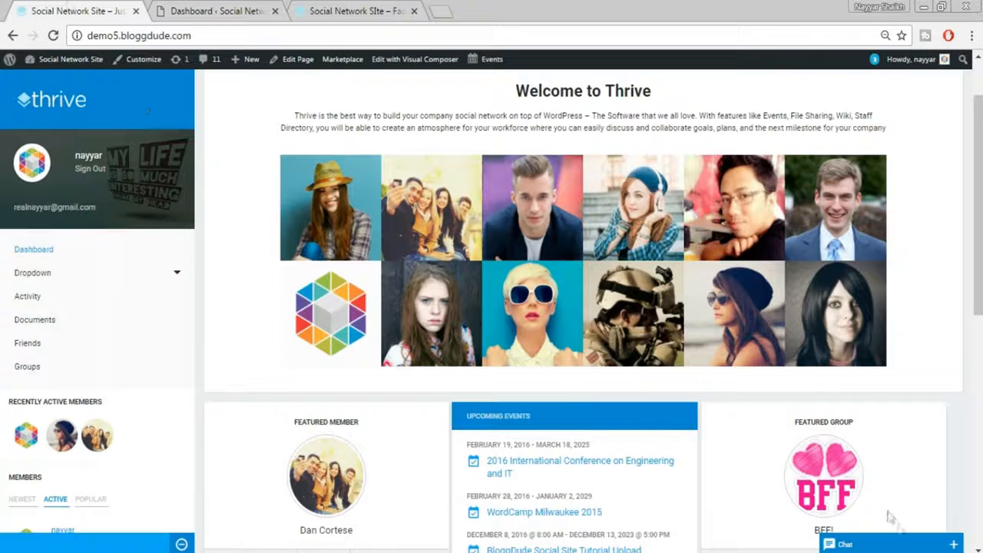
{"action": "left_click", "coordinate": [894, 546]}
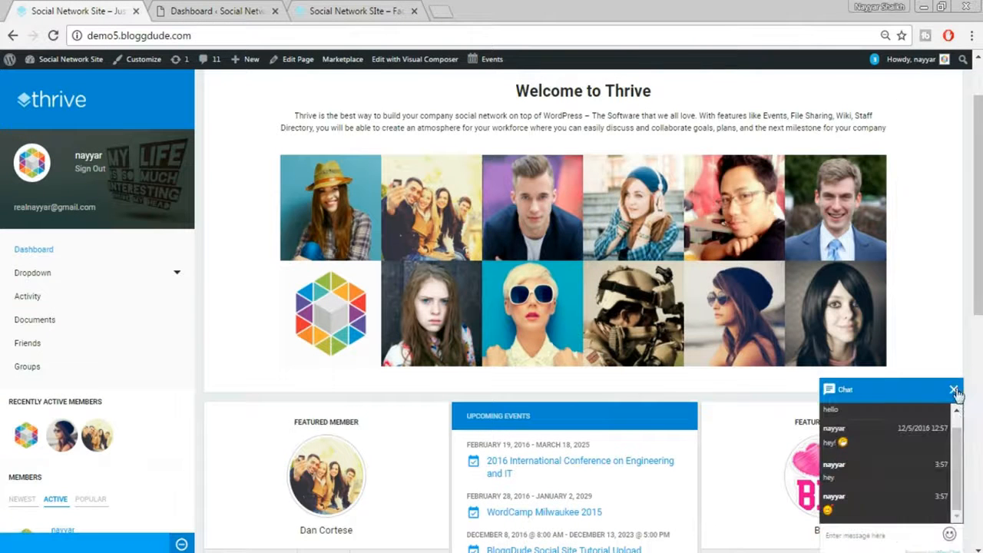
{"action": "left_click", "coordinate": [953, 390]}
{"action": "left_click", "coordinate": [219, 11]}
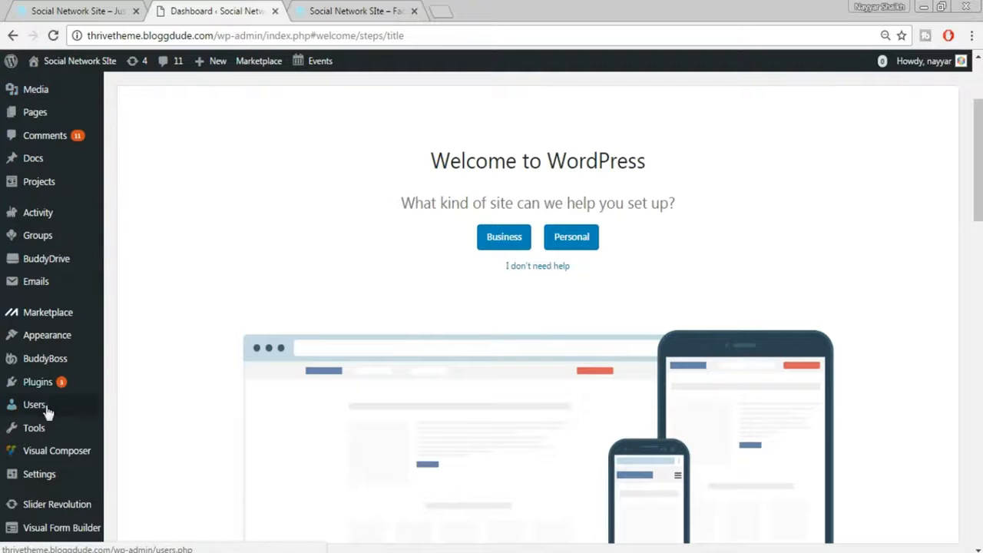
{"action": "mouse_move", "coordinate": [46, 382]}
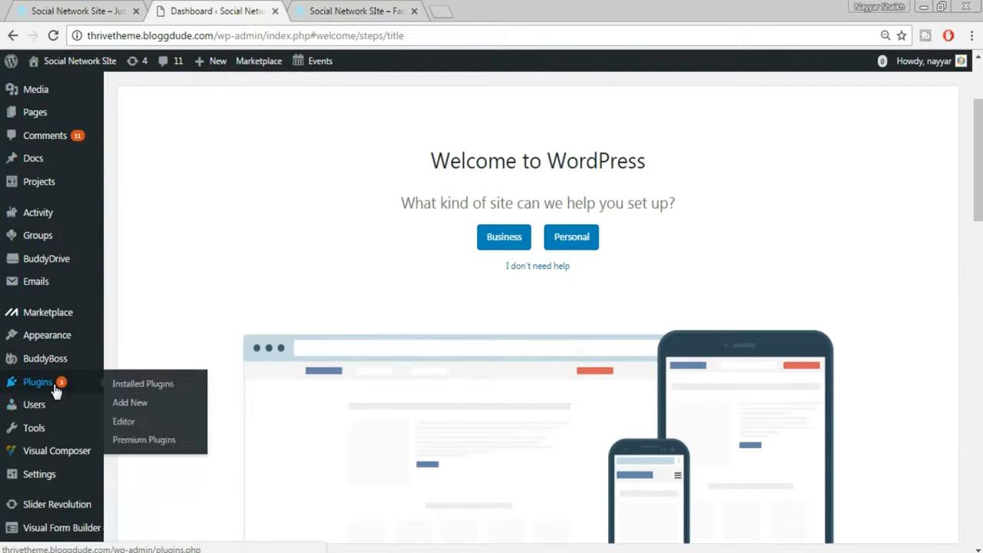
- Search plugins for 'wise chat', then install and activate the Wise Chat plugin
{"action": "left_click", "coordinate": [139, 404]}
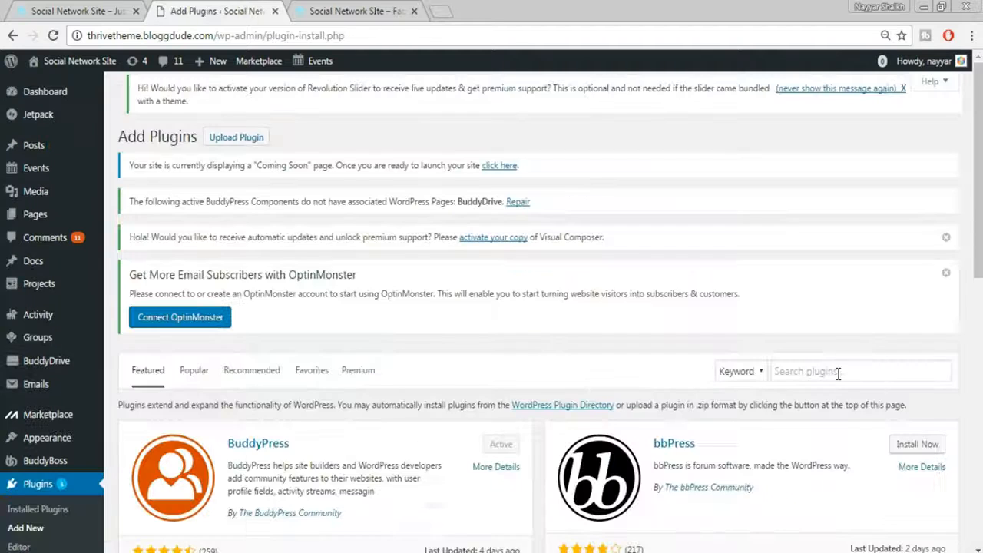
{"action": "left_click", "coordinate": [839, 371]}
{"action": "key", "text": "Down"}
{"action": "key", "text": "Down"}
{"action": "key", "text": "Return"}
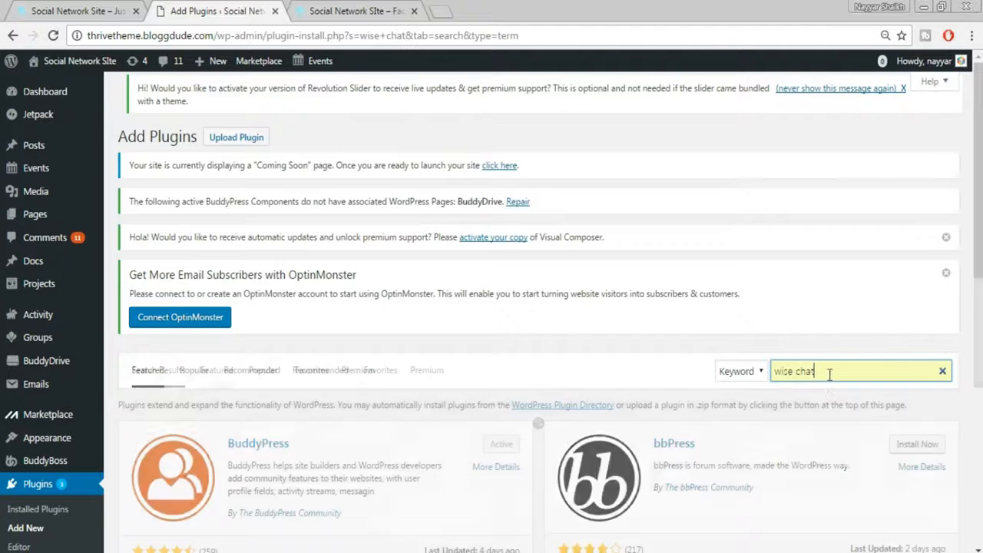
{"action": "scroll", "coordinate": [691, 369], "scroll_direction": "down", "scroll_amount": 2}
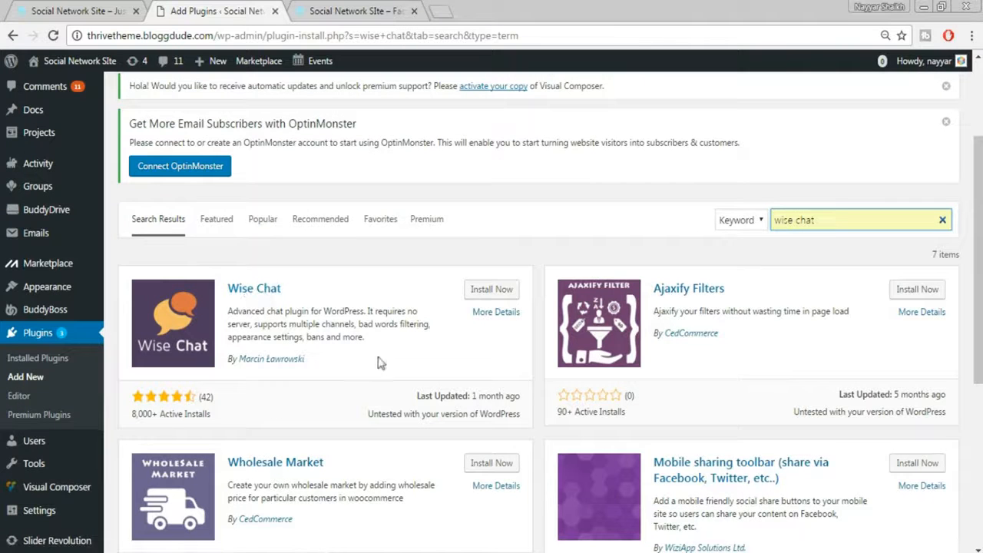
{"action": "left_click", "coordinate": [498, 296]}
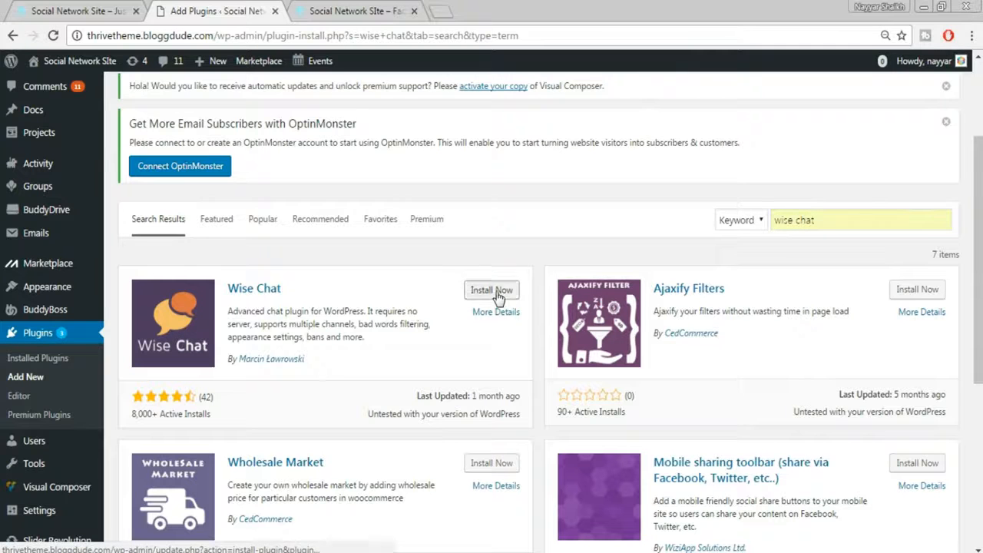
{"action": "left_click", "coordinate": [497, 294]}
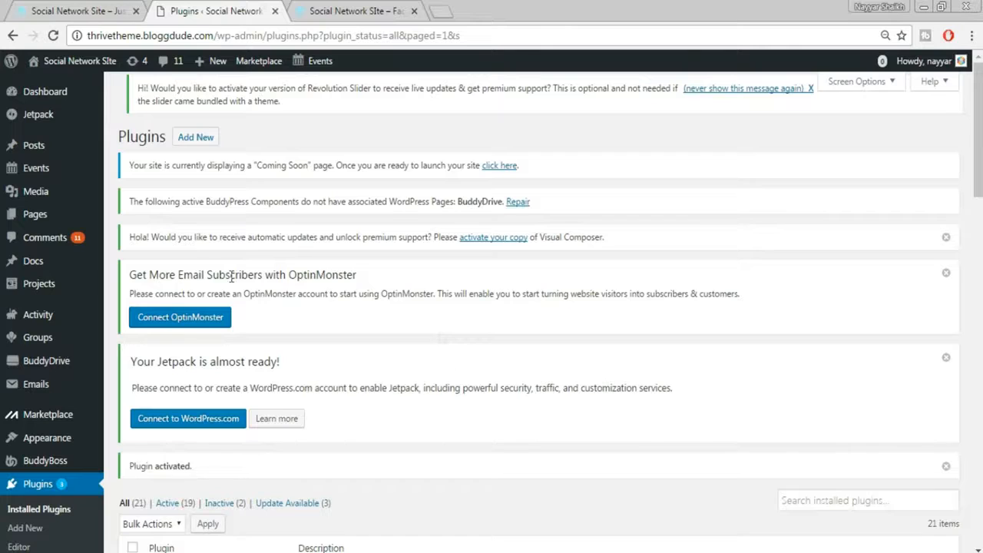
{"action": "scroll", "coordinate": [69, 311], "scroll_direction": "down", "scroll_amount": 4}
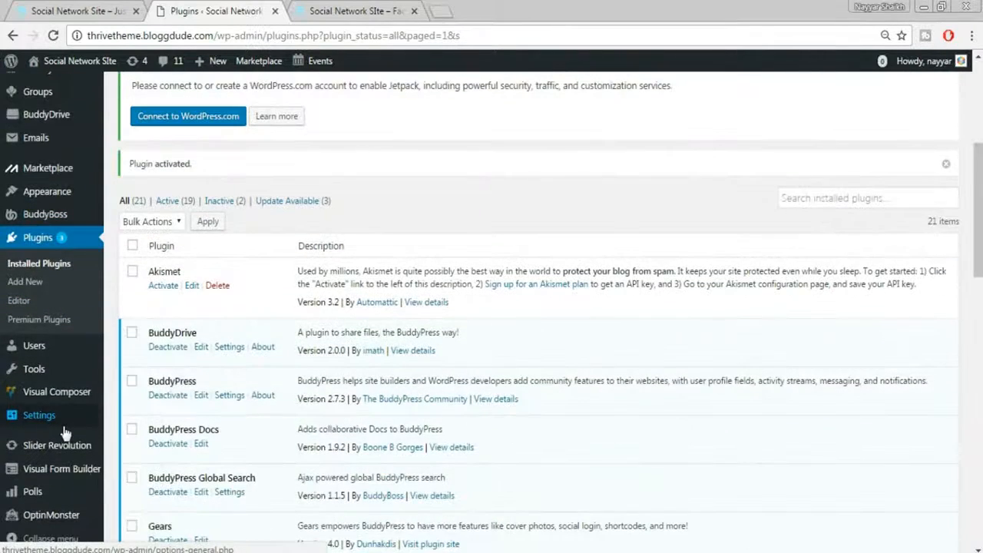
{"action": "mouse_move", "coordinate": [66, 432]}
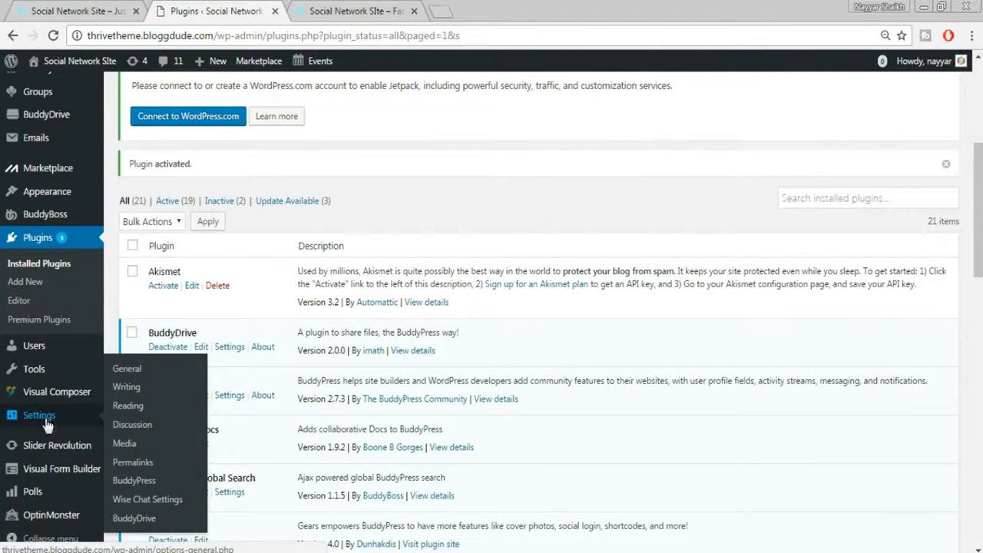
- In Wise Chat settings, block anonymous users from the chat and save
{"action": "left_click", "coordinate": [147, 500]}
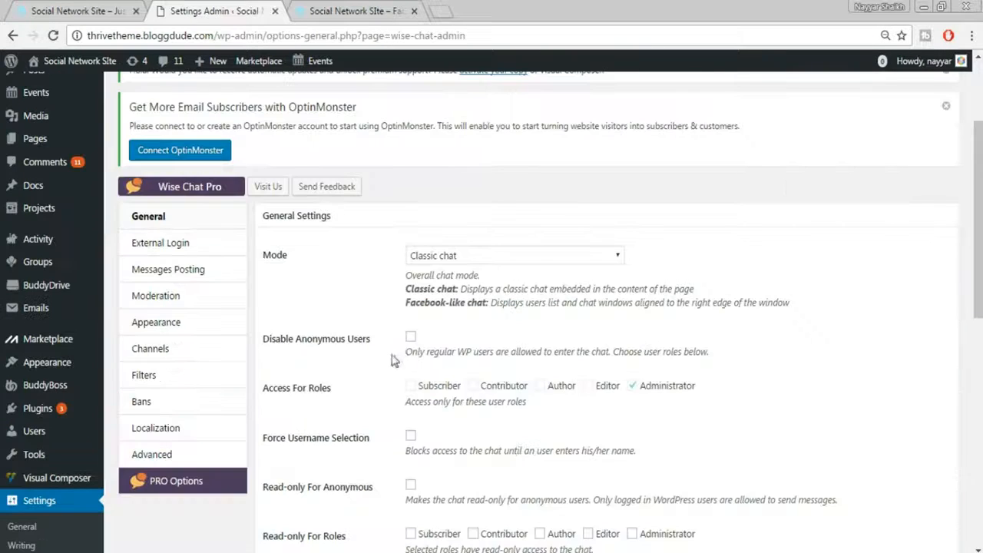
{"action": "left_click", "coordinate": [410, 338]}
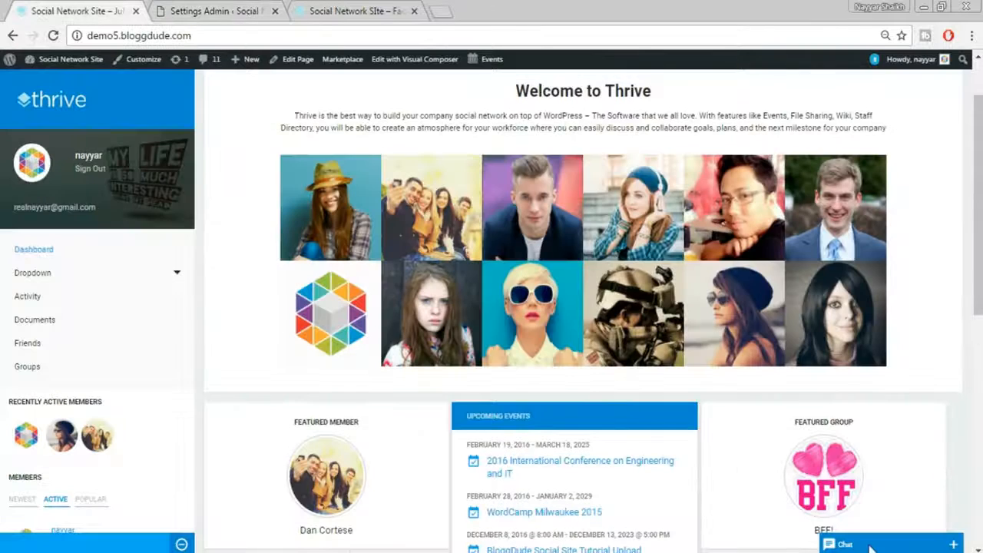
{"action": "left_click", "coordinate": [870, 546]}
{"action": "scroll", "coordinate": [886, 478], "scroll_direction": "down", "scroll_amount": 4}
{"action": "scroll", "coordinate": [887, 488], "scroll_direction": "up", "scroll_amount": 5}
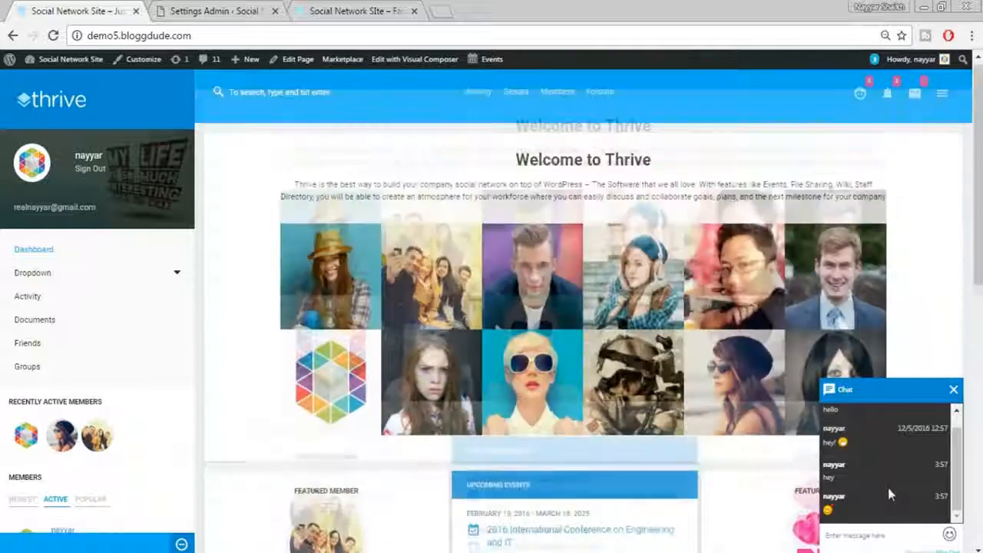
{"action": "left_click", "coordinate": [953, 389]}
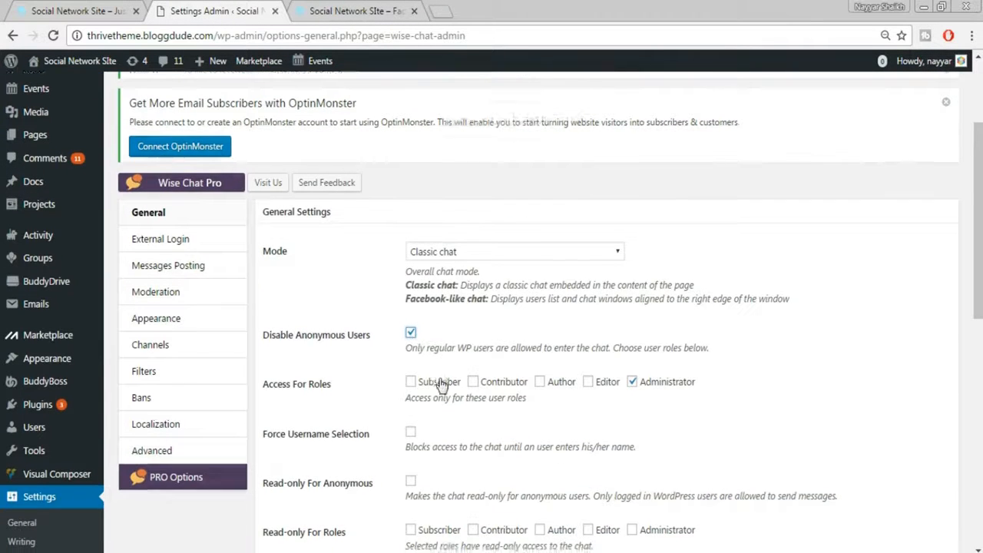
{"action": "scroll", "coordinate": [410, 346], "scroll_direction": "down", "scroll_amount": 6}
{"action": "left_click", "coordinate": [322, 308]}
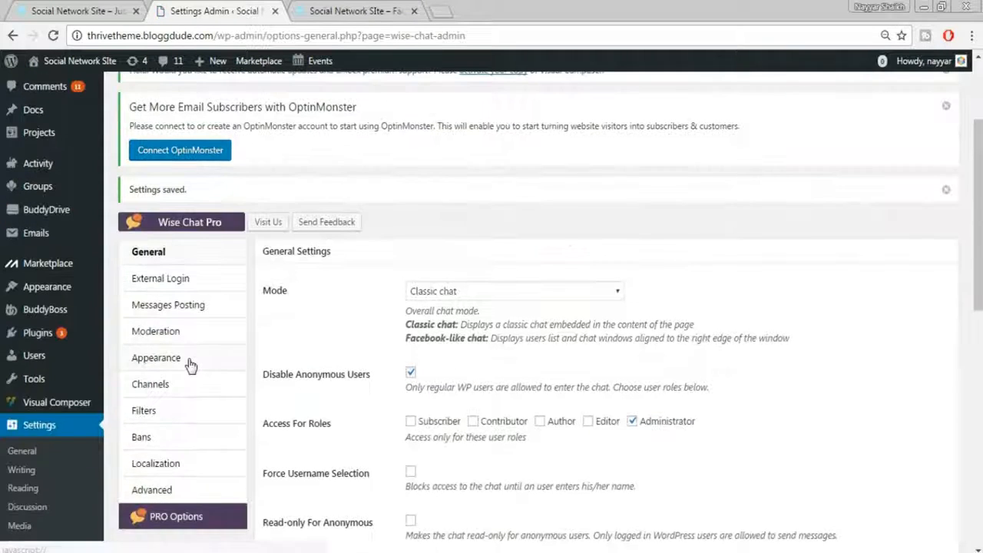
- Set the Wise Chat window theme to Cold Dark and save the appearance settings
{"action": "left_click", "coordinate": [173, 361]}
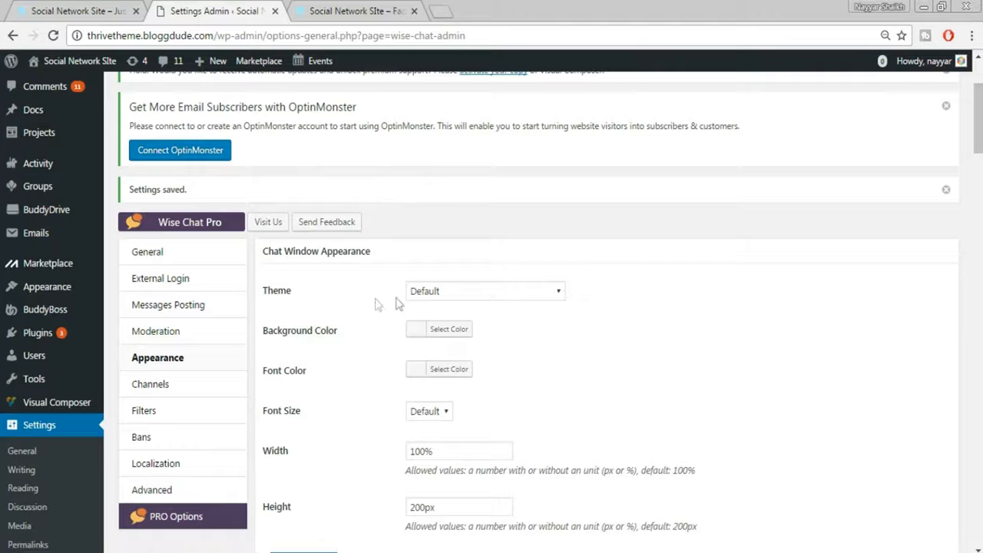
{"action": "left_click", "coordinate": [449, 299]}
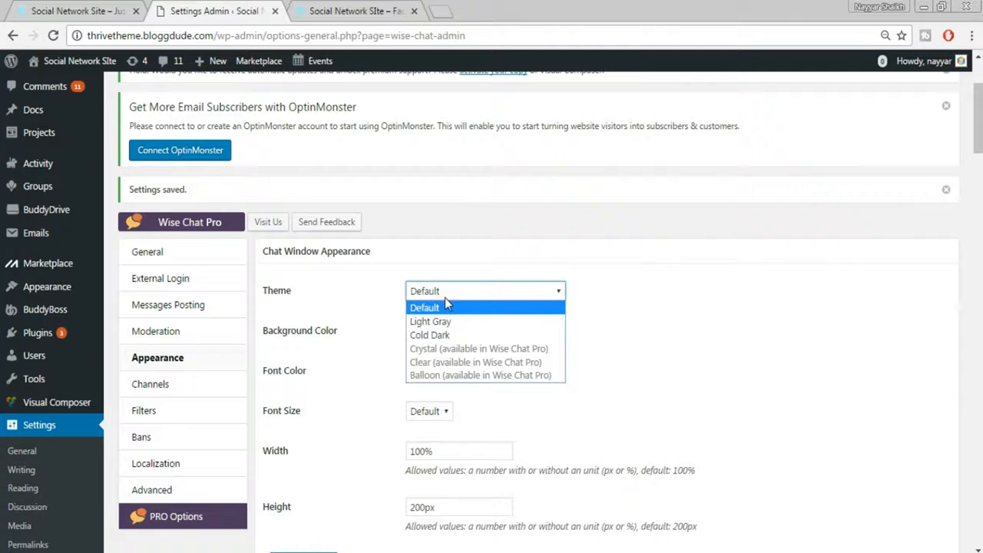
{"action": "left_click", "coordinate": [473, 338]}
{"action": "scroll", "coordinate": [568, 367], "scroll_direction": "down", "scroll_amount": 5}
{"action": "left_click", "coordinate": [323, 186]}
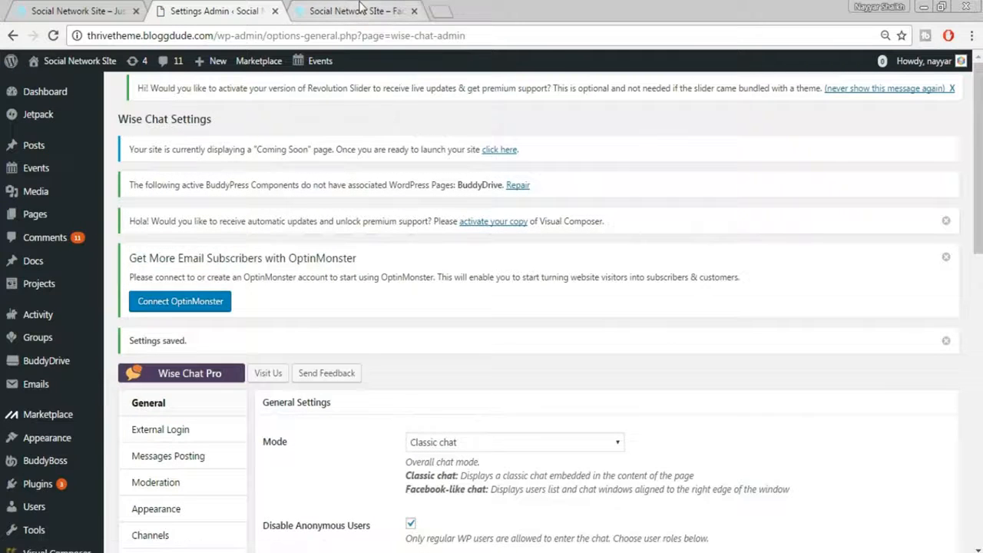
{"action": "left_click", "coordinate": [360, 7]}
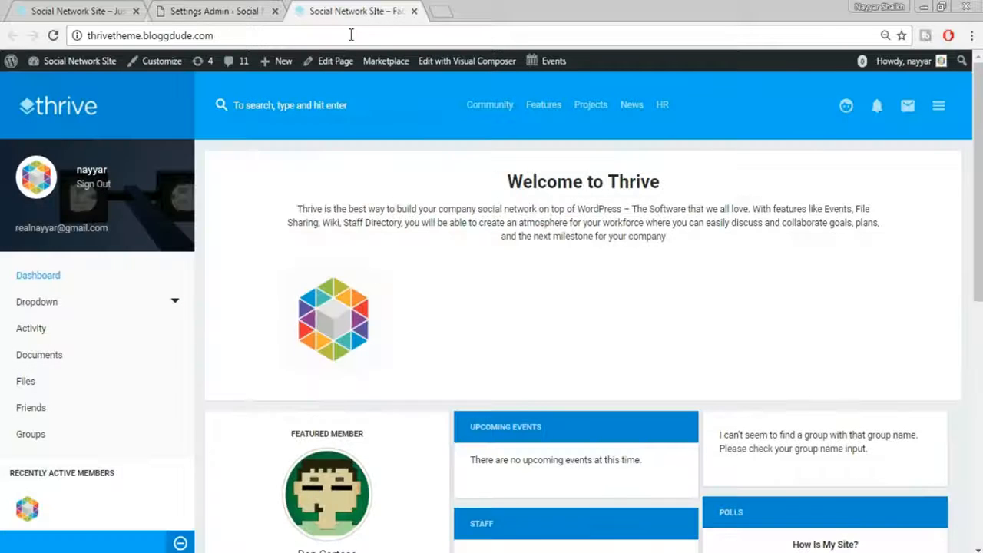
- Reload the homepage and post a 'chat' message with a gift emoji in the site chat
{"action": "left_click", "coordinate": [351, 34]}
{"action": "key", "text": "Return"}
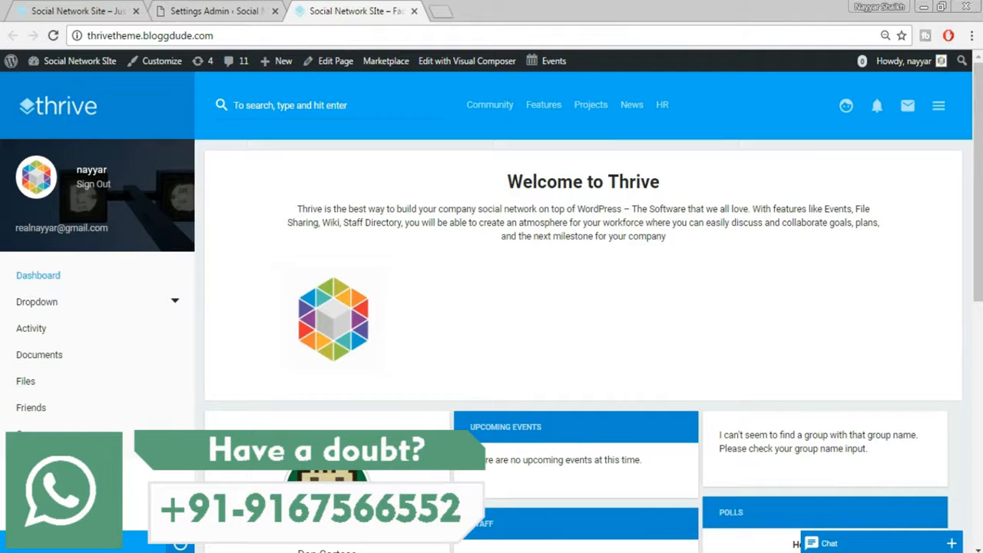
{"action": "left_click", "coordinate": [879, 547]}
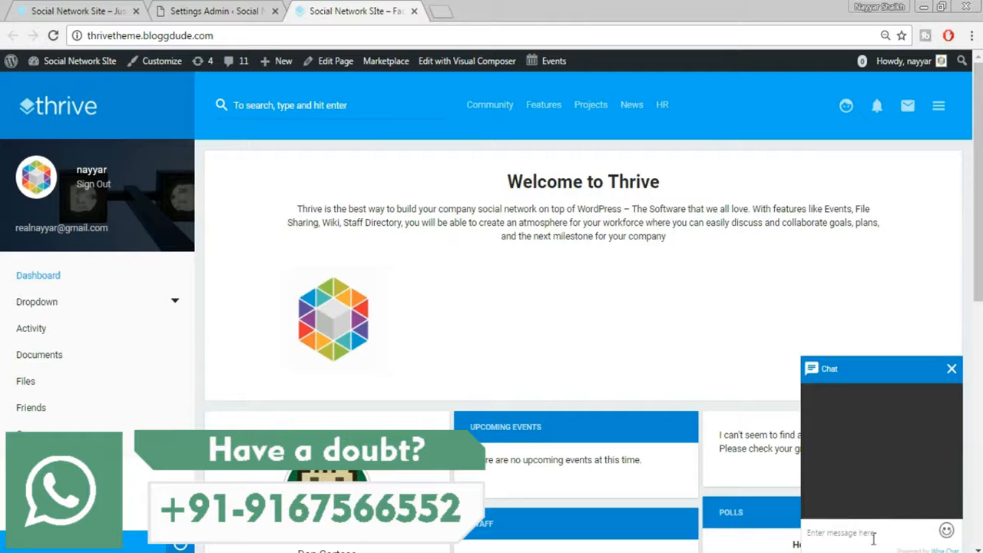
{"action": "type", "text": "cha"}
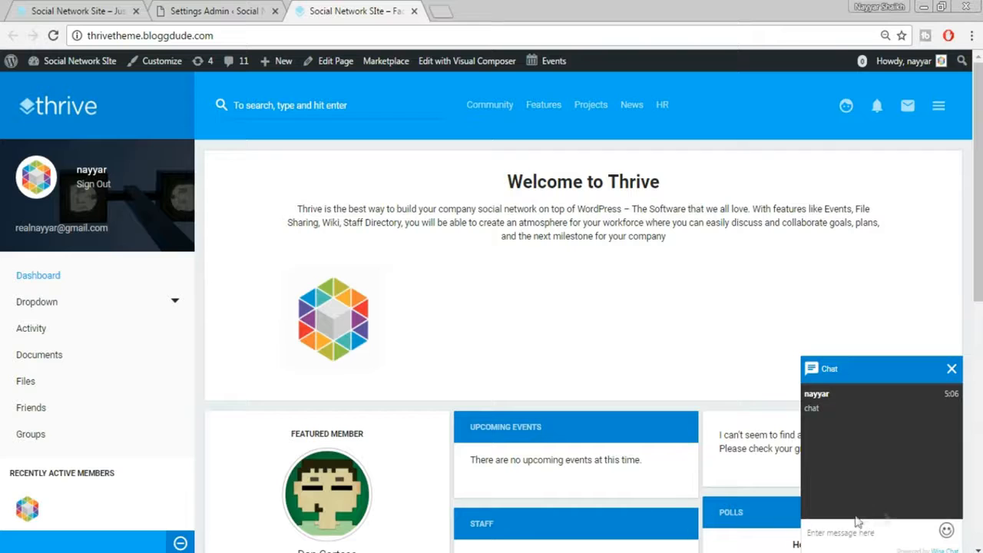
{"action": "left_click", "coordinate": [946, 530]}
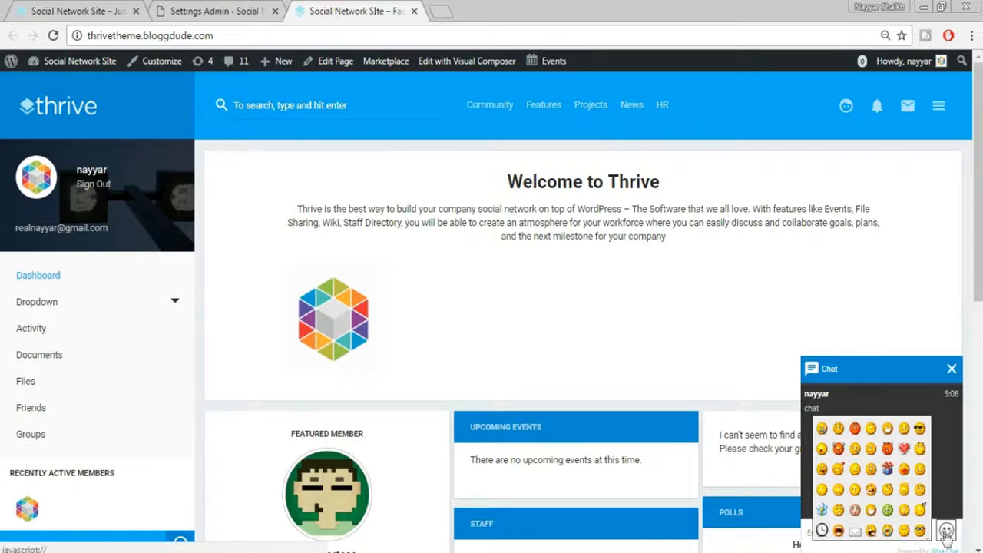
{"action": "left_click", "coordinate": [888, 470]}
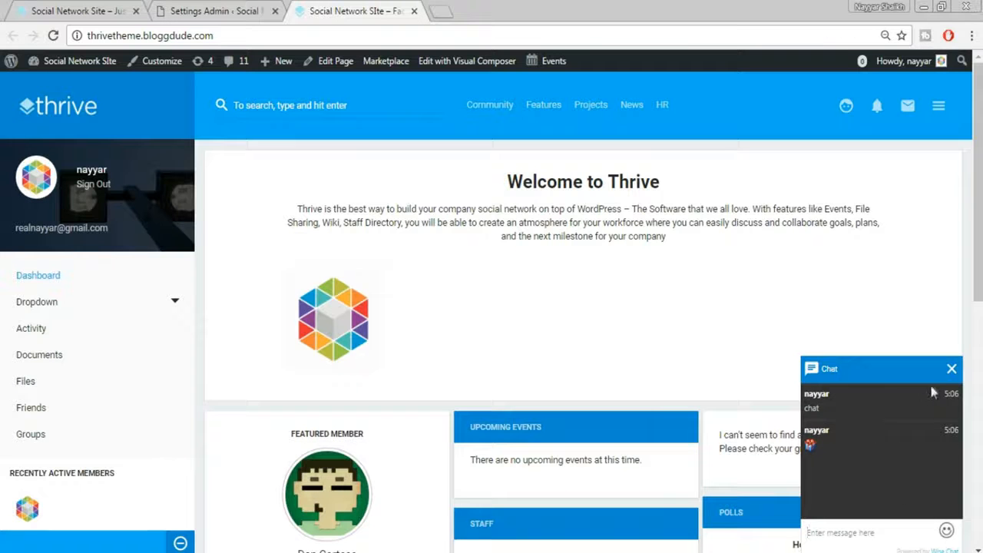
{"action": "left_click", "coordinate": [951, 369]}
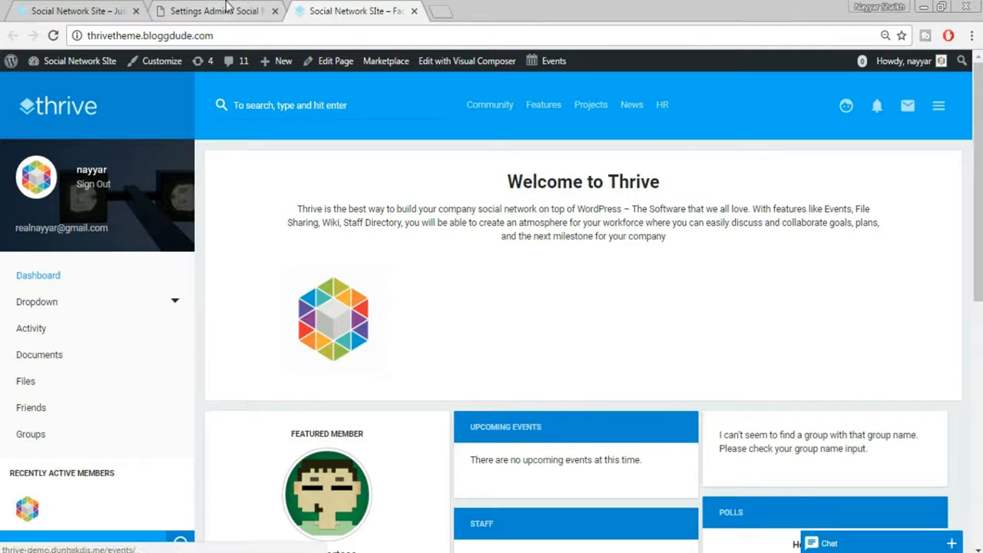
{"action": "left_click", "coordinate": [228, 8]}
{"action": "mouse_move", "coordinate": [82, 101]}
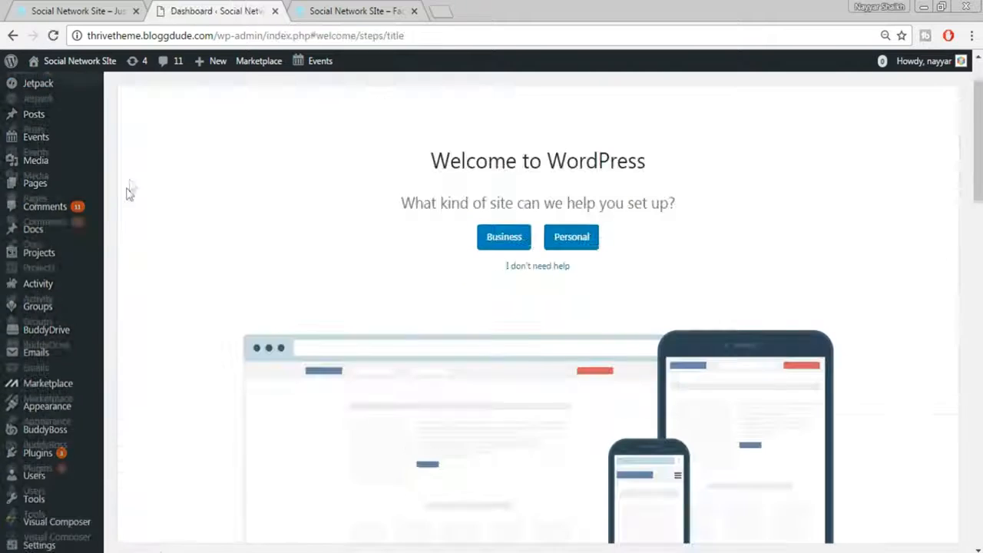
- Switch the permalink structure to Post name (/%postname%/) and save the change
{"action": "scroll", "coordinate": [77, 267], "scroll_direction": "down", "scroll_amount": 3}
{"action": "mouse_move", "coordinate": [45, 432]}
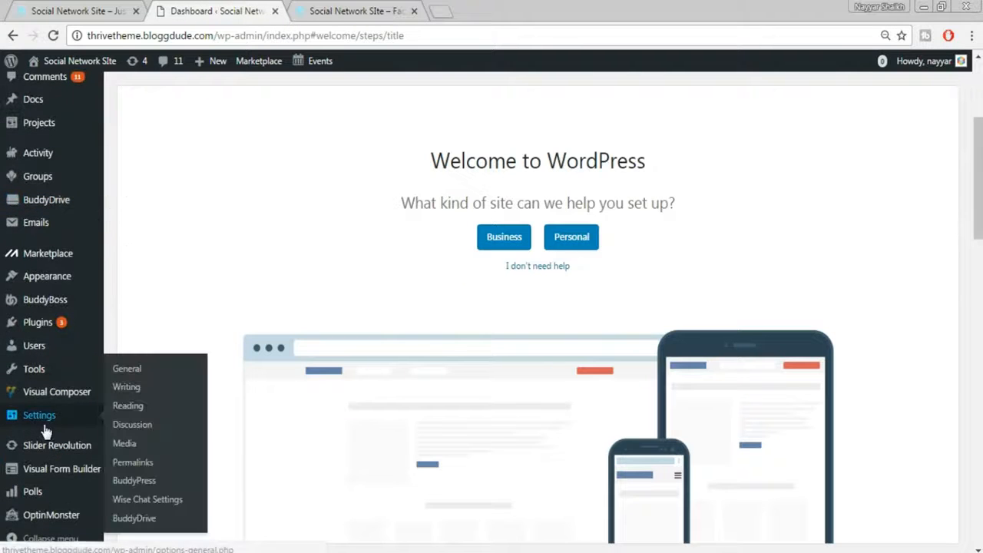
{"action": "left_click", "coordinate": [154, 461]}
{"action": "scroll", "coordinate": [603, 403], "scroll_direction": "down", "scroll_amount": 3}
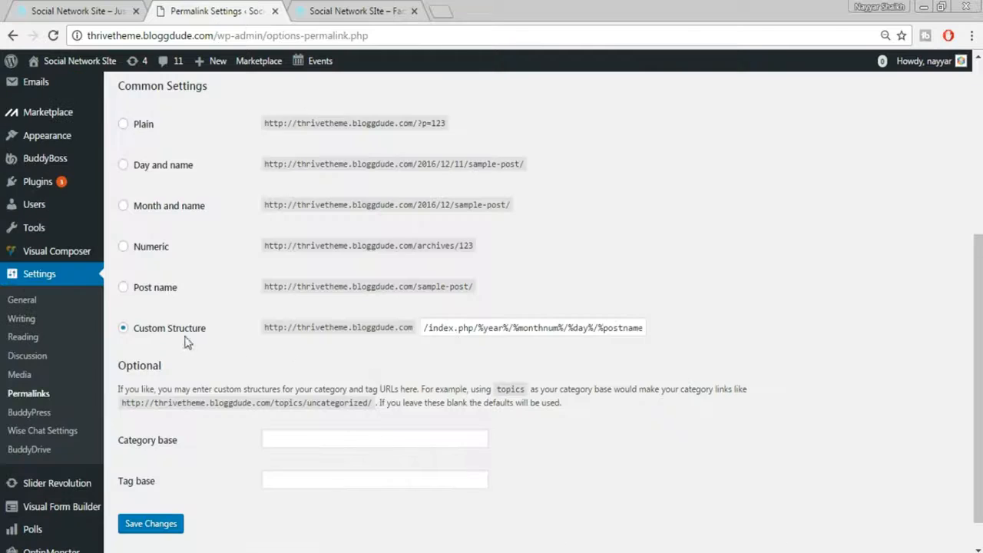
{"action": "left_click", "coordinate": [146, 288]}
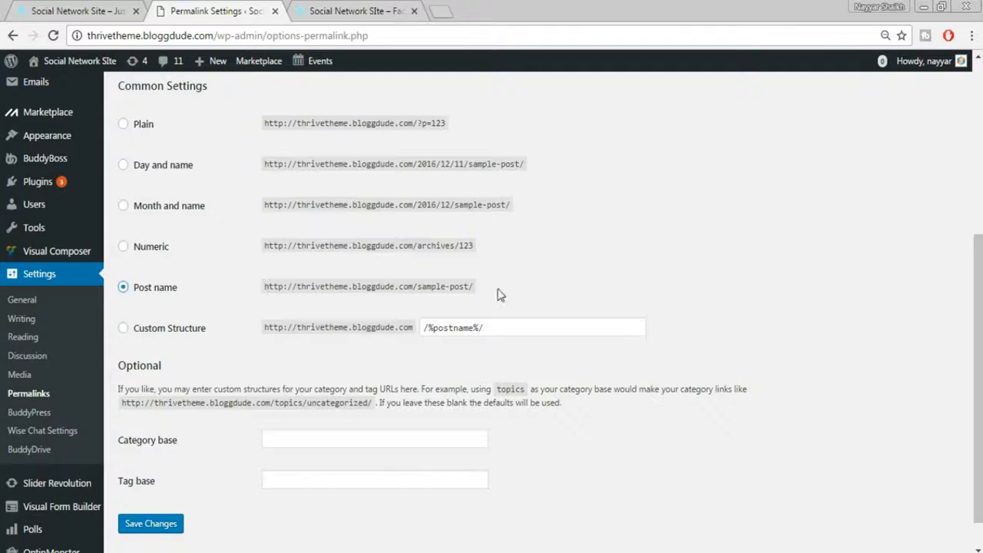
{"action": "left_click", "coordinate": [177, 526]}
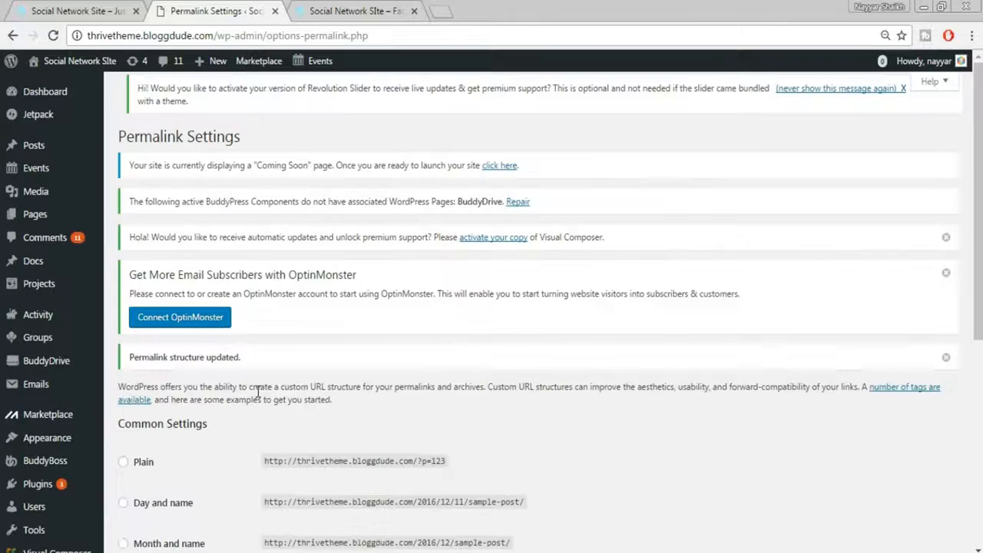
{"action": "scroll", "coordinate": [234, 390], "scroll_direction": "down", "scroll_amount": 3}
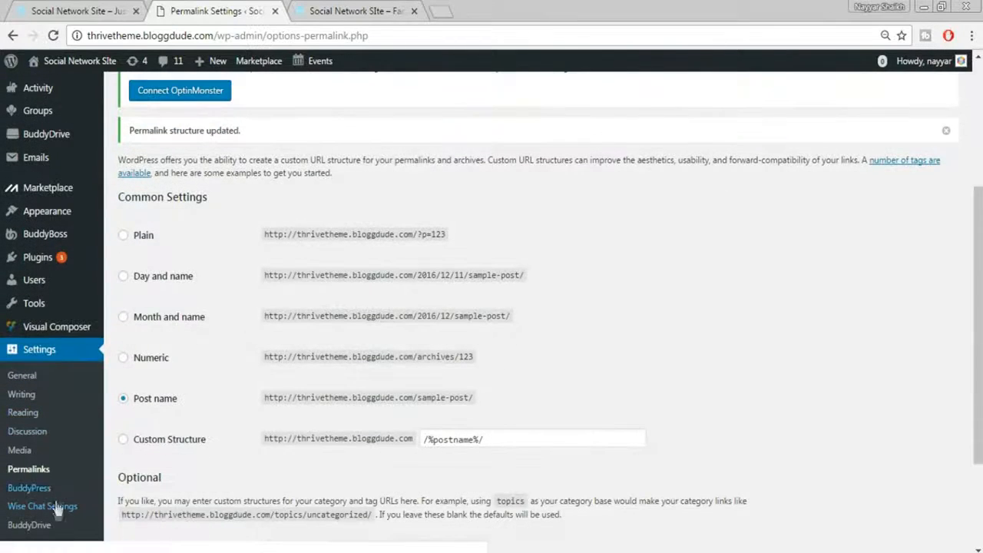
- Show the BuddyPress Pages settings listing the Members, Activity and Groups directory pages
{"action": "left_click", "coordinate": [44, 489]}
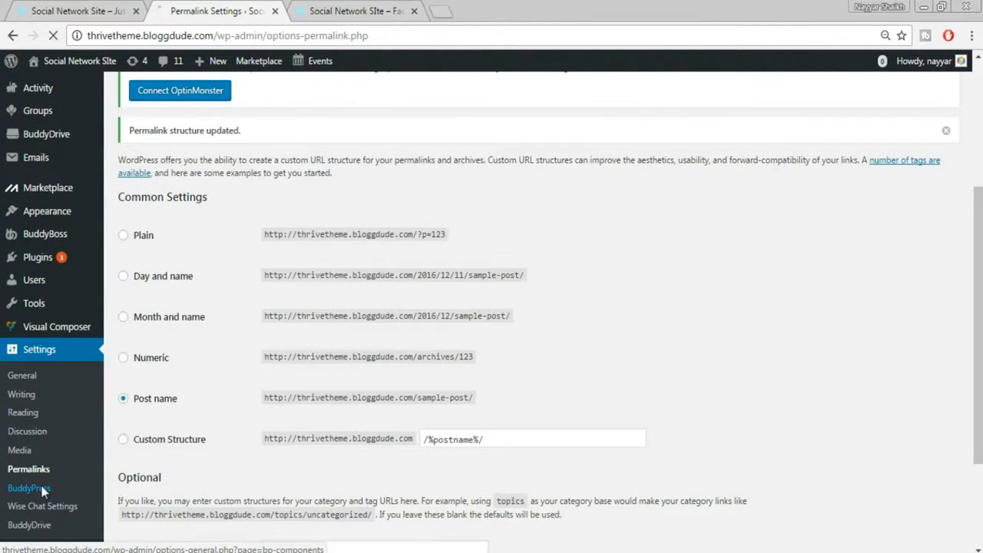
{"action": "scroll", "coordinate": [211, 299], "scroll_direction": "down", "scroll_amount": 2}
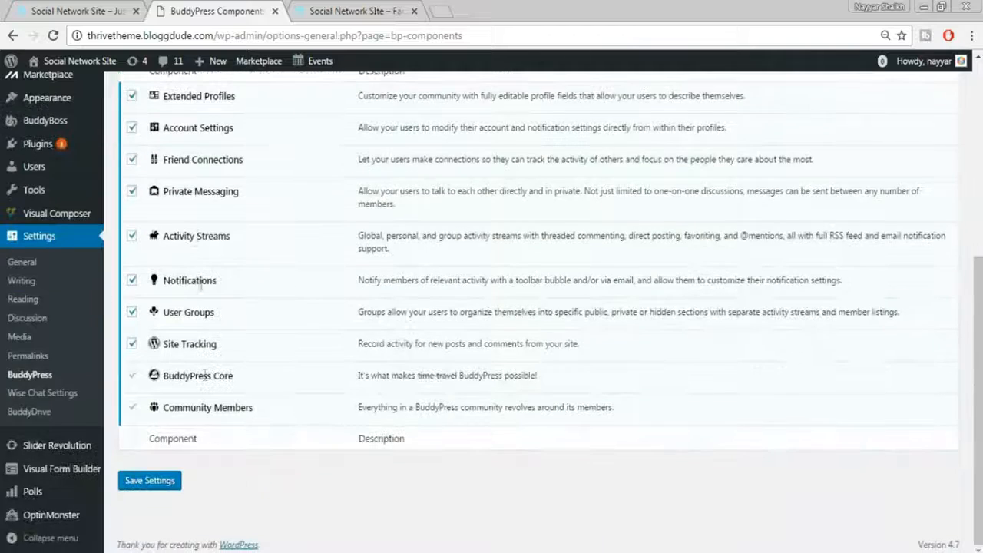
{"action": "scroll", "coordinate": [172, 305], "scroll_direction": "up", "scroll_amount": 1}
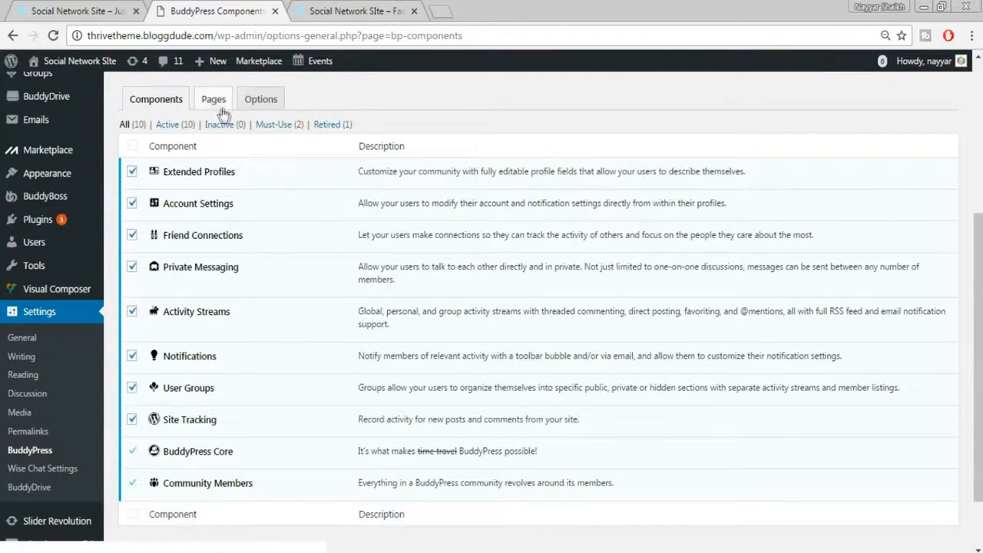
{"action": "scroll", "coordinate": [216, 105], "scroll_direction": "up", "scroll_amount": 1}
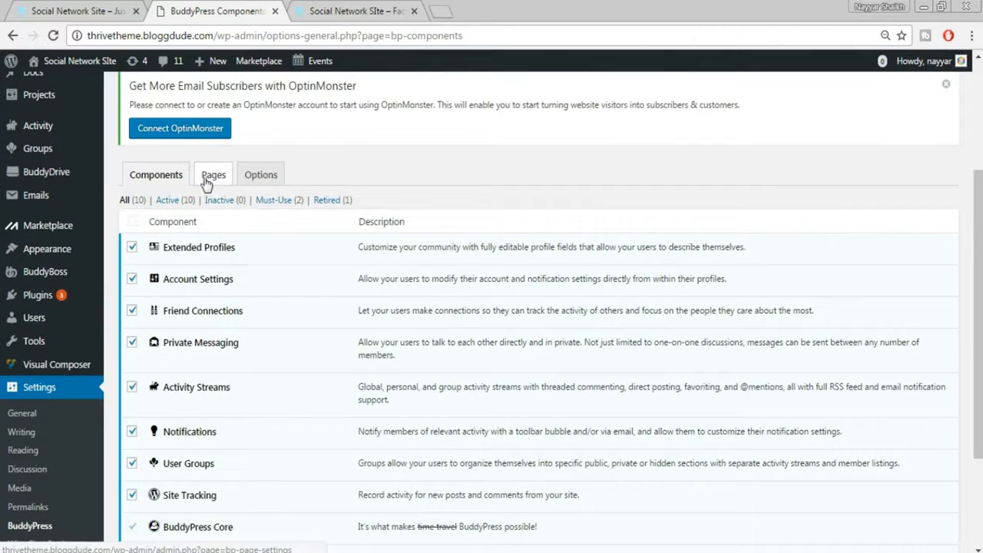
{"action": "left_click", "coordinate": [214, 176]}
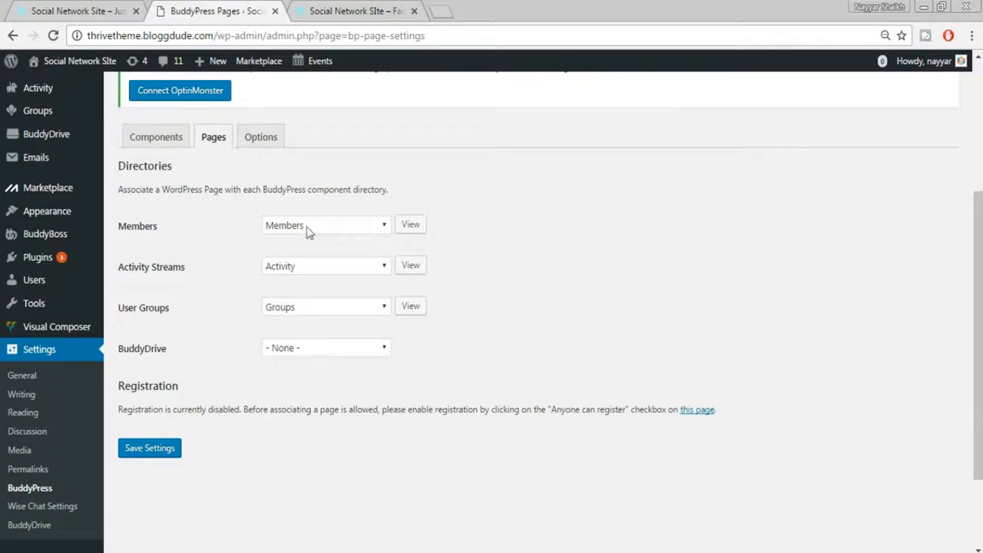
- Check the Members directory page in a new tab, then open the Activity page
{"action": "right_click", "coordinate": [407, 230]}
{"action": "left_click", "coordinate": [427, 235]}
{"action": "left_click", "coordinate": [367, 9]}
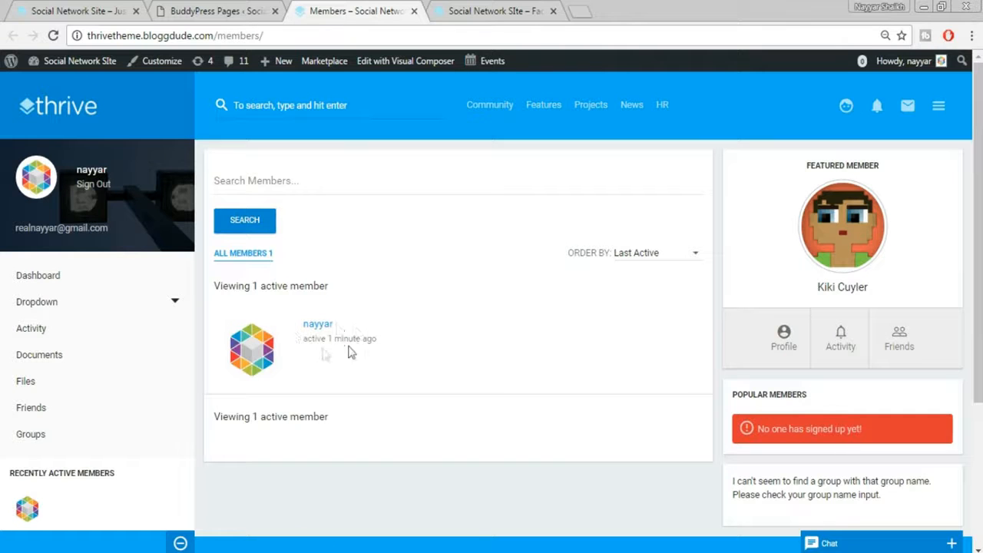
{"action": "left_click", "coordinate": [413, 10]}
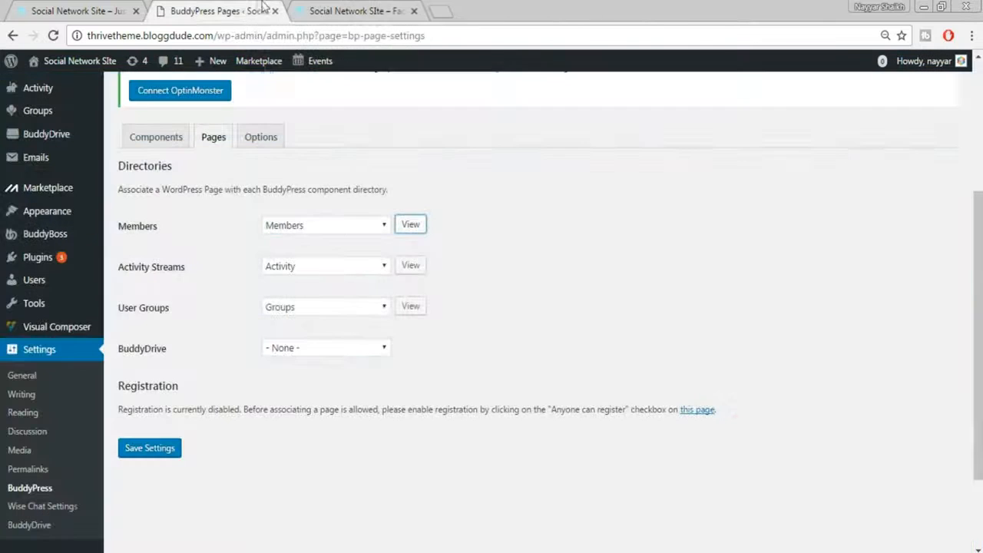
{"action": "right_click", "coordinate": [422, 270]}
{"action": "left_click", "coordinate": [433, 275]}
{"action": "left_click", "coordinate": [323, 10]}
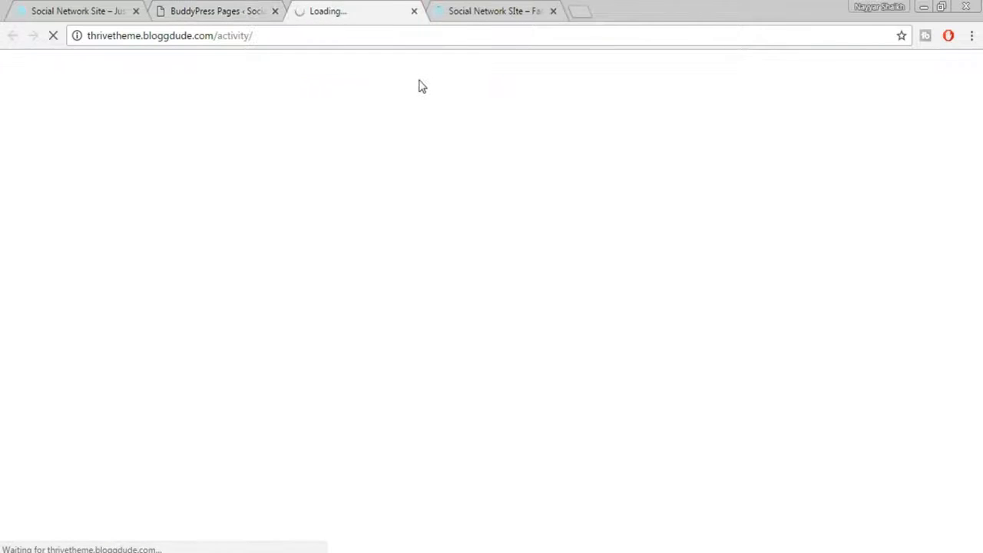
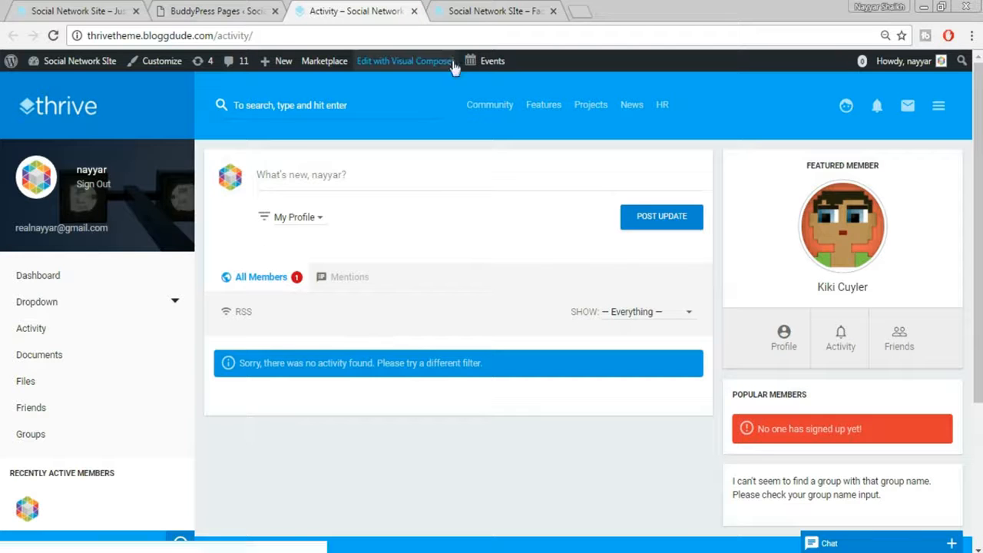
- Close the Activity page and preview the Groups directory page in a new tab
{"action": "left_click", "coordinate": [413, 11]}
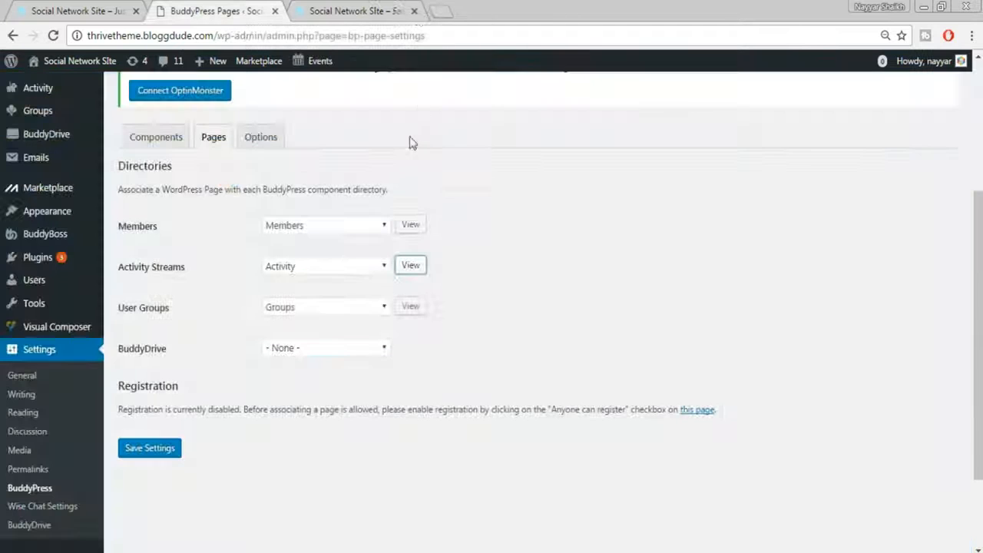
{"action": "right_click", "coordinate": [423, 307]}
{"action": "left_click", "coordinate": [453, 316]}
{"action": "key", "text": "ctrl+Tab"}
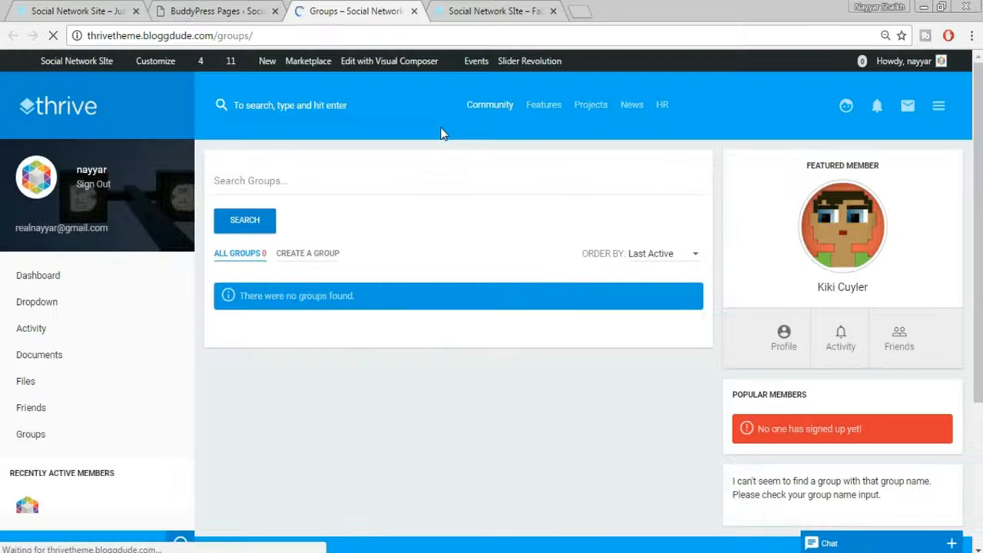
{"action": "left_click", "coordinate": [413, 12]}
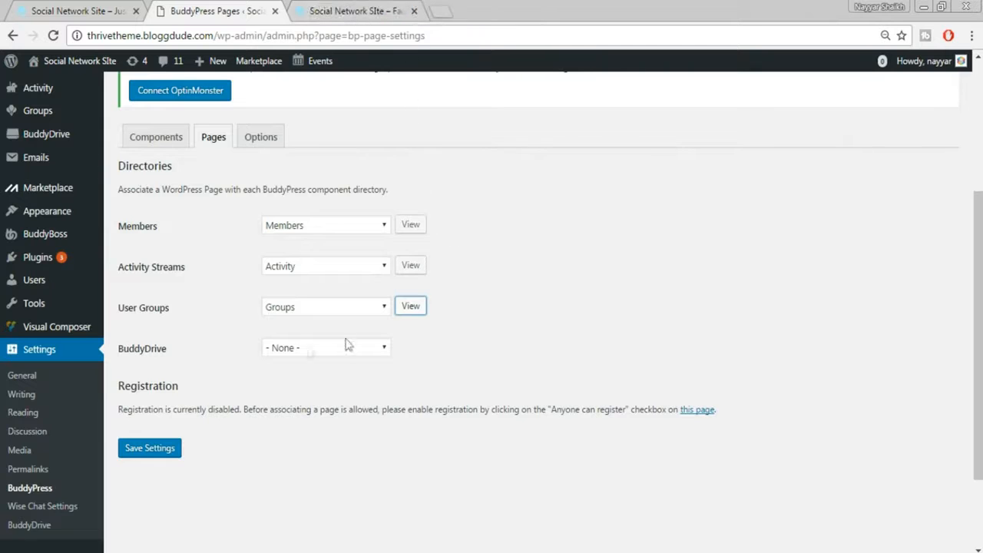
- Assign the Drive page to BuddyDrive and save the BuddyPress page settings
{"action": "scroll", "coordinate": [315, 340], "scroll_direction": "down", "scroll_amount": 2}
{"action": "scroll", "coordinate": [164, 384], "scroll_direction": "up", "scroll_amount": 3}
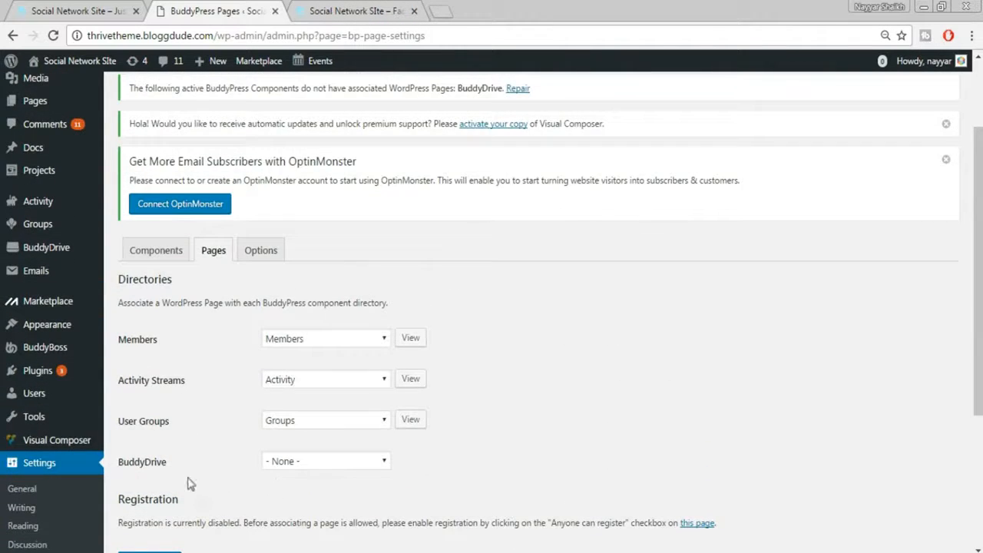
{"action": "scroll", "coordinate": [285, 465], "scroll_direction": "down", "scroll_amount": 1}
{"action": "left_click", "coordinate": [318, 385]}
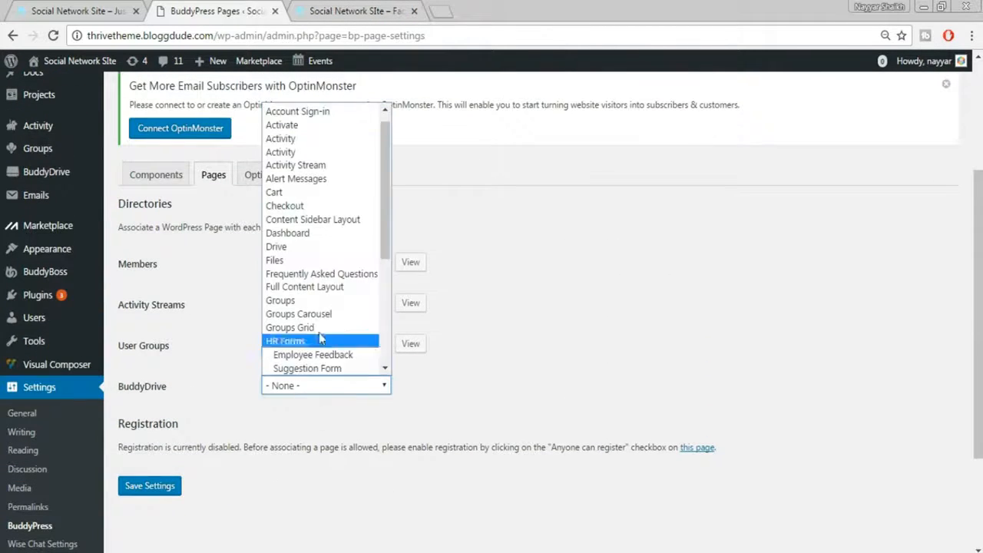
{"action": "left_click", "coordinate": [320, 247]}
{"action": "left_click", "coordinate": [173, 487]}
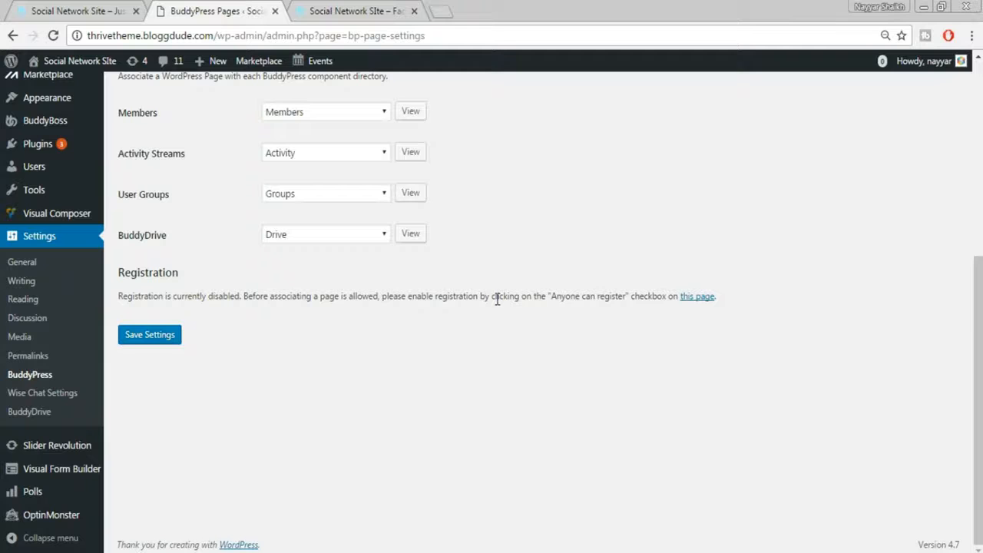
{"action": "scroll", "coordinate": [521, 349], "scroll_direction": "up", "scroll_amount": 1}
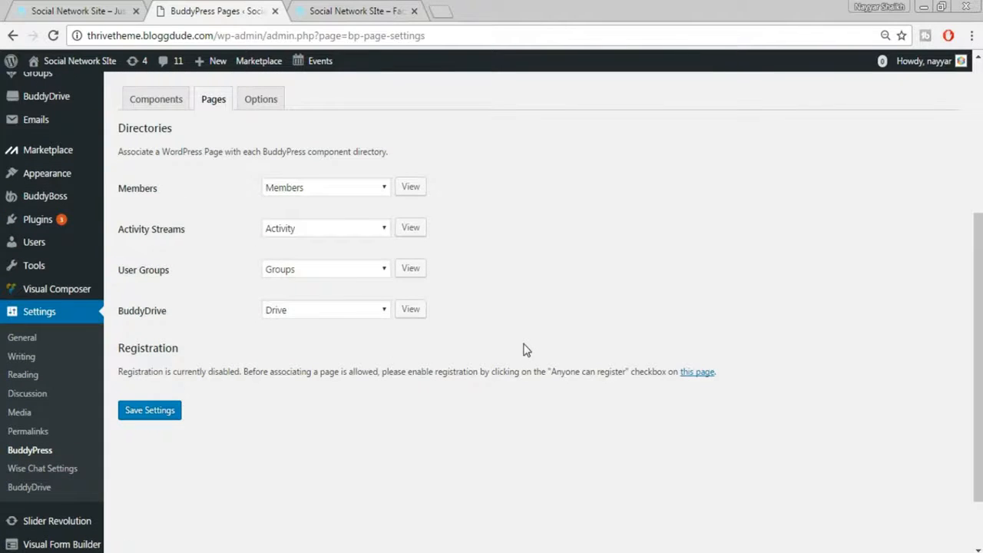
{"action": "left_click", "coordinate": [360, 10]}
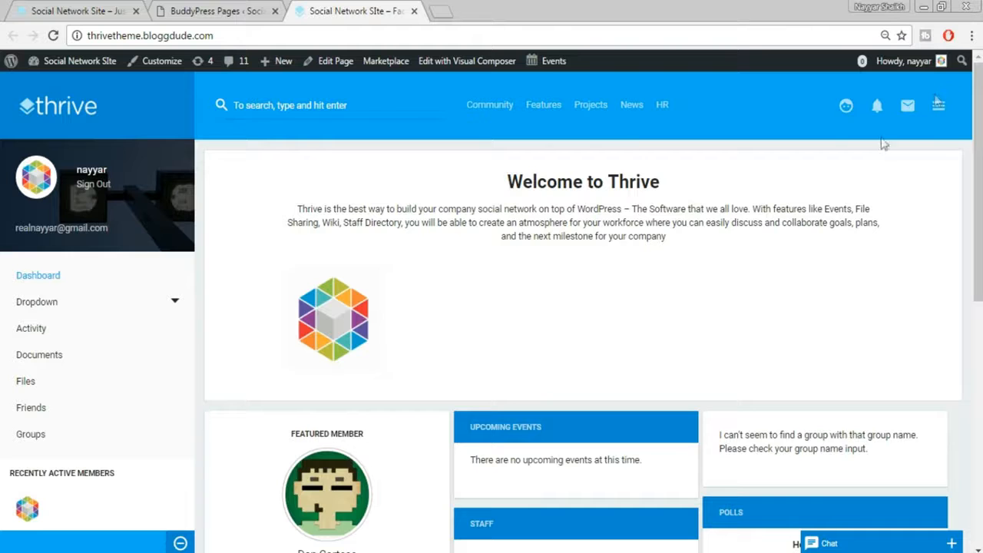
{"action": "left_click", "coordinate": [215, 11]}
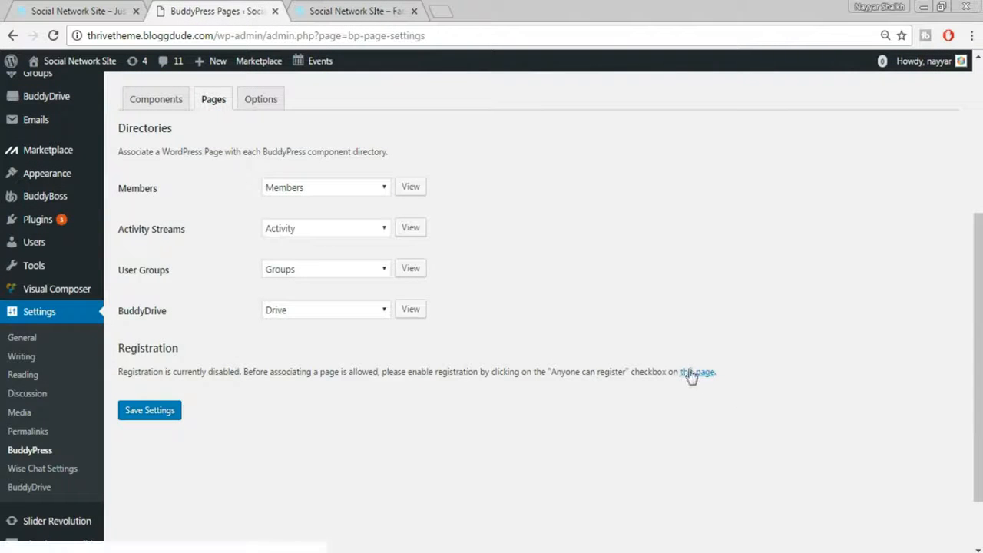
- In General Settings opened in a new tab, tick 'Anyone can register', save, and close it
{"action": "right_click", "coordinate": [701, 380]}
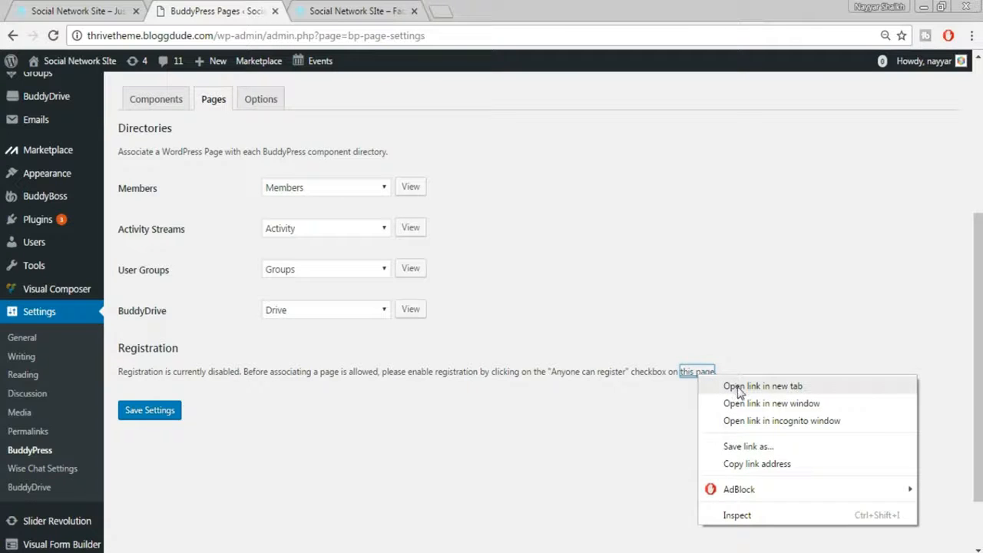
{"action": "left_click", "coordinate": [741, 386]}
{"action": "left_click", "coordinate": [297, 6]}
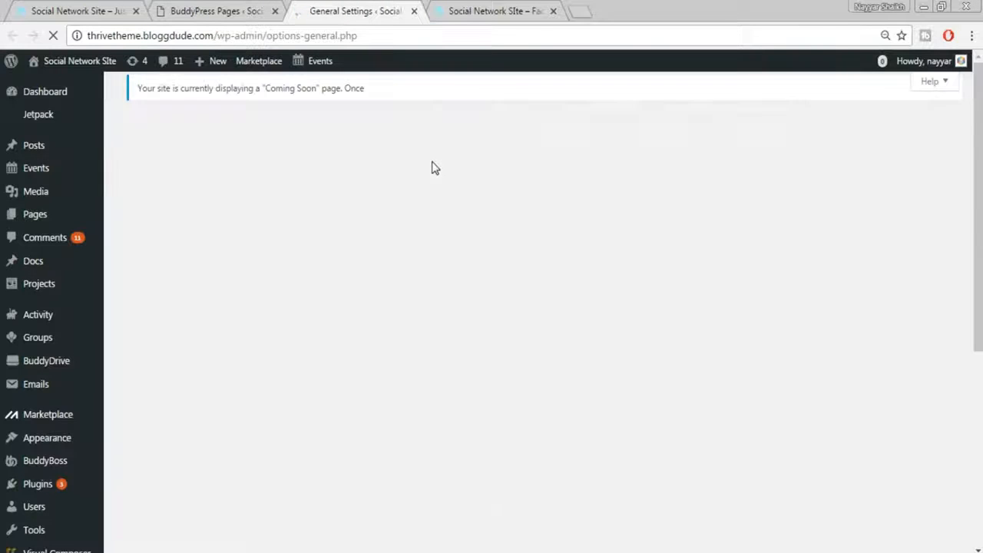
{"action": "scroll", "coordinate": [687, 309], "scroll_direction": "down", "scroll_amount": 3}
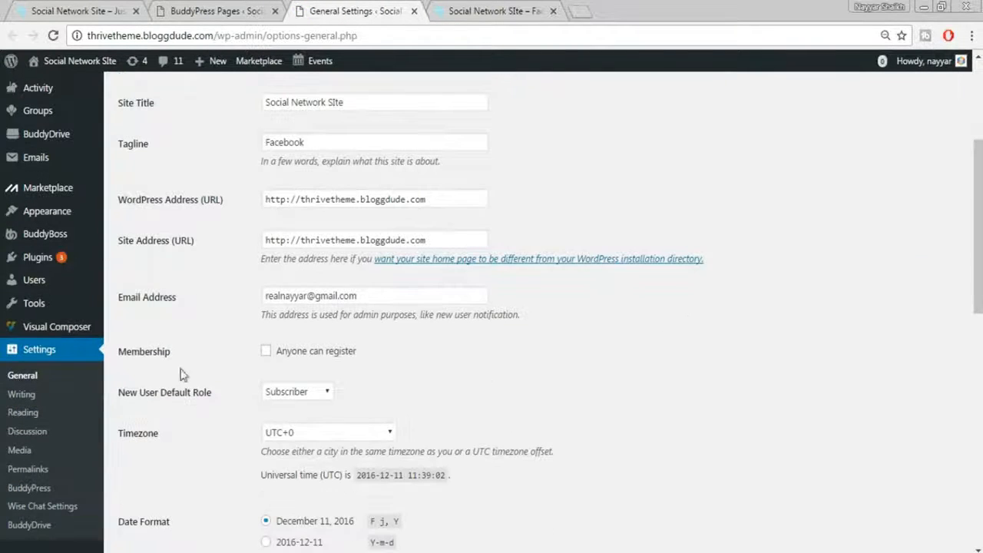
{"action": "left_click_drag", "start_coordinate": [166, 355], "coordinate": [368, 352]}
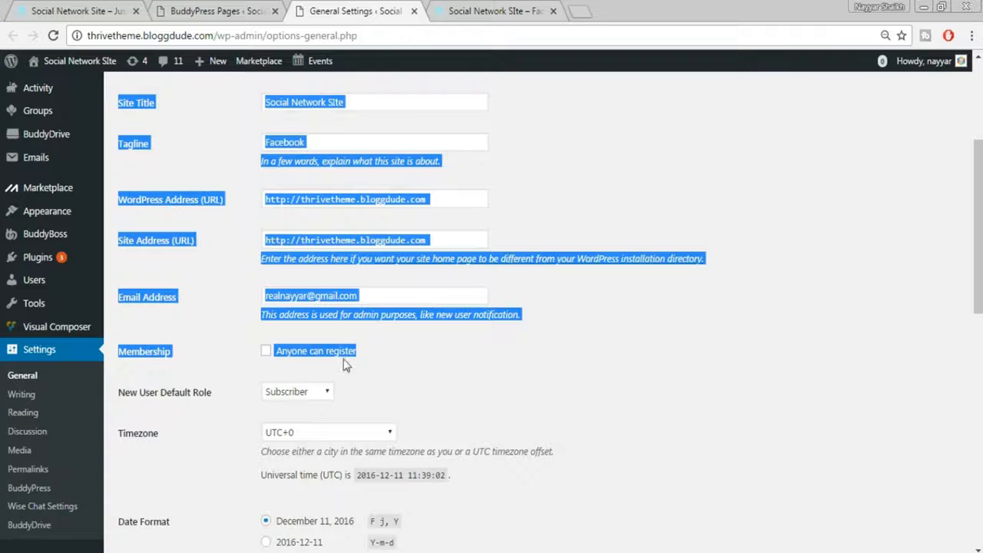
{"action": "left_click", "coordinate": [379, 367]}
{"action": "left_click", "coordinate": [266, 353]}
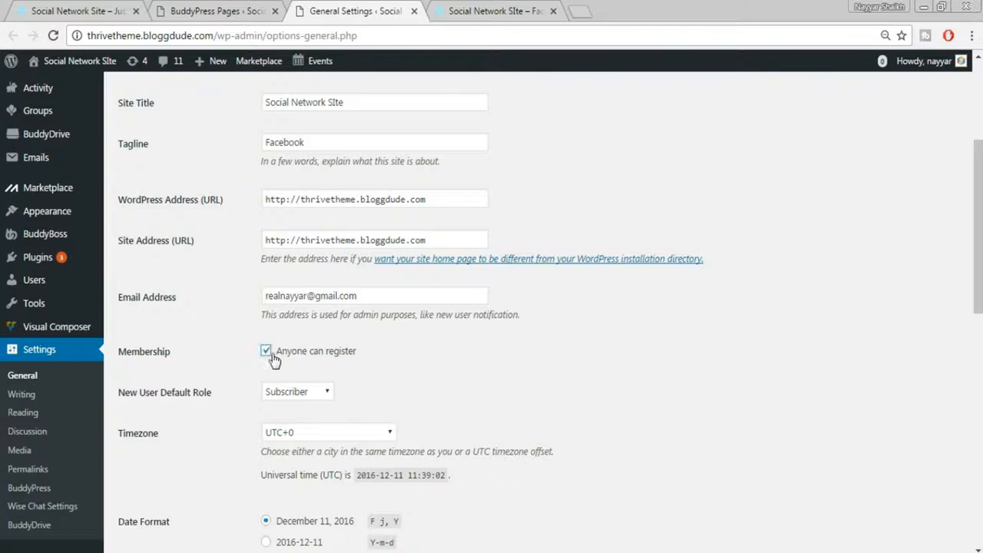
{"action": "scroll", "coordinate": [214, 469], "scroll_direction": "down", "scroll_amount": 6}
{"action": "scroll", "coordinate": [215, 468], "scroll_direction": "down", "scroll_amount": 3}
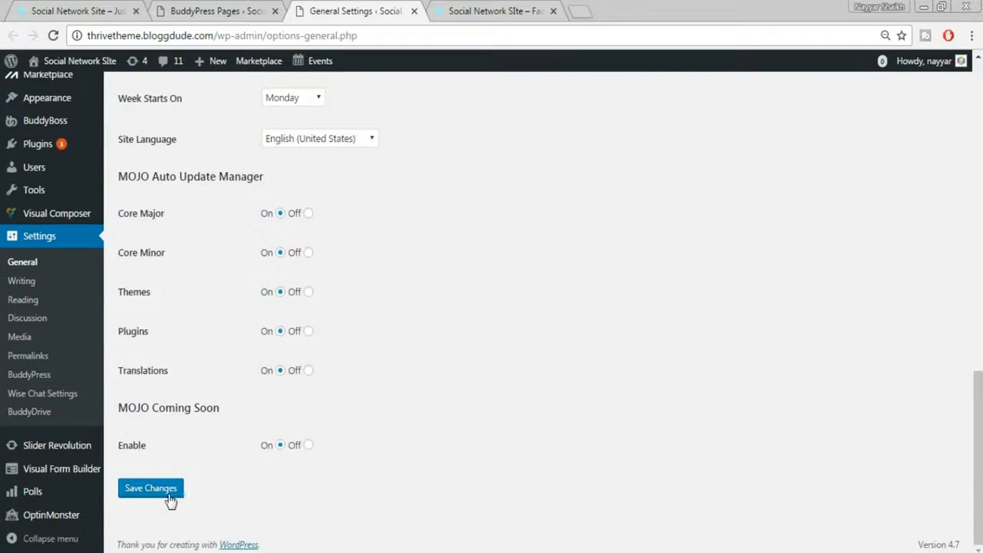
{"action": "left_click", "coordinate": [167, 497]}
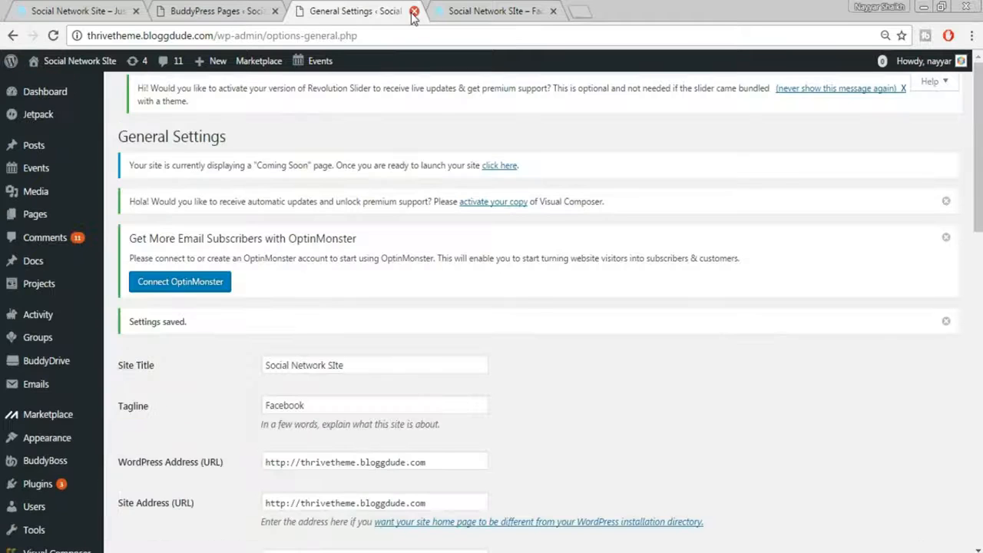
{"action": "left_click", "coordinate": [413, 12]}
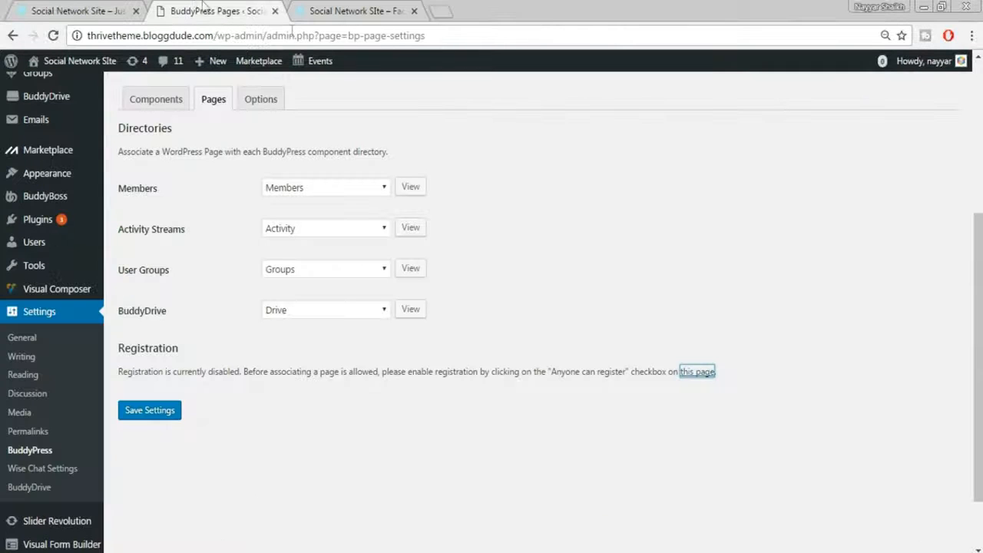
- Reload the BuddyPress Pages settings and preview the Register page in a new tab
{"action": "left_click", "coordinate": [51, 37]}
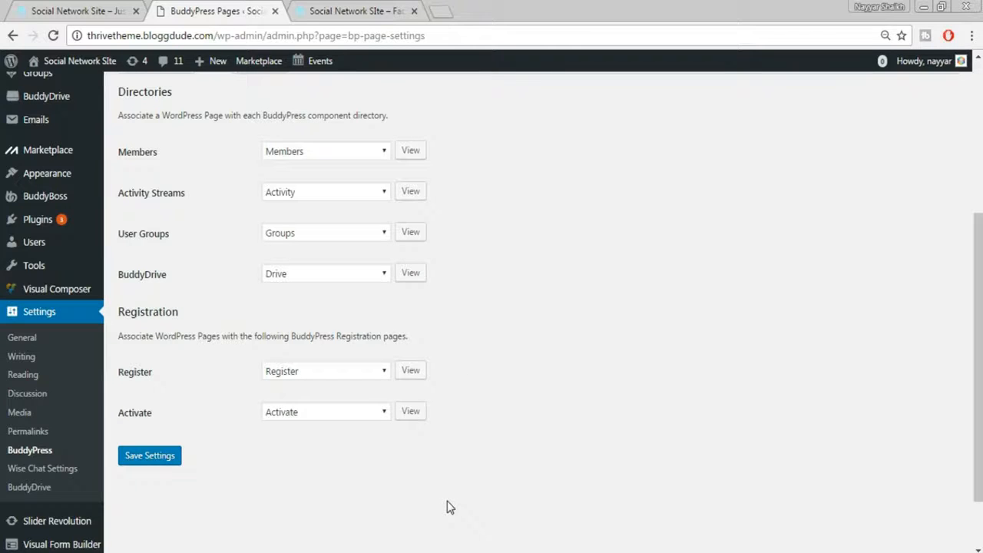
{"action": "right_click", "coordinate": [410, 371]}
{"action": "left_click", "coordinate": [431, 381]}
{"action": "left_click", "coordinate": [324, 7]}
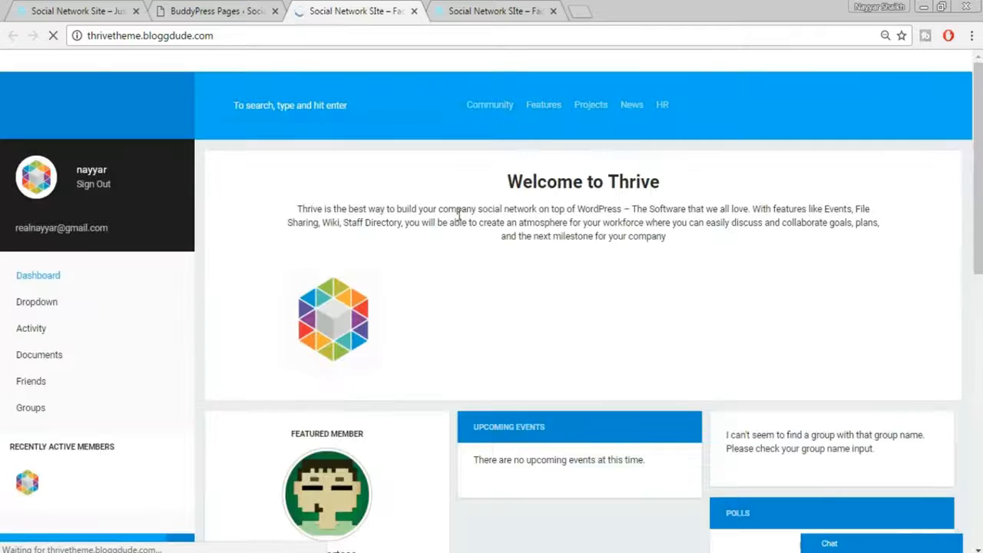
{"action": "scroll", "coordinate": [675, 366], "scroll_direction": "down", "scroll_amount": 3}
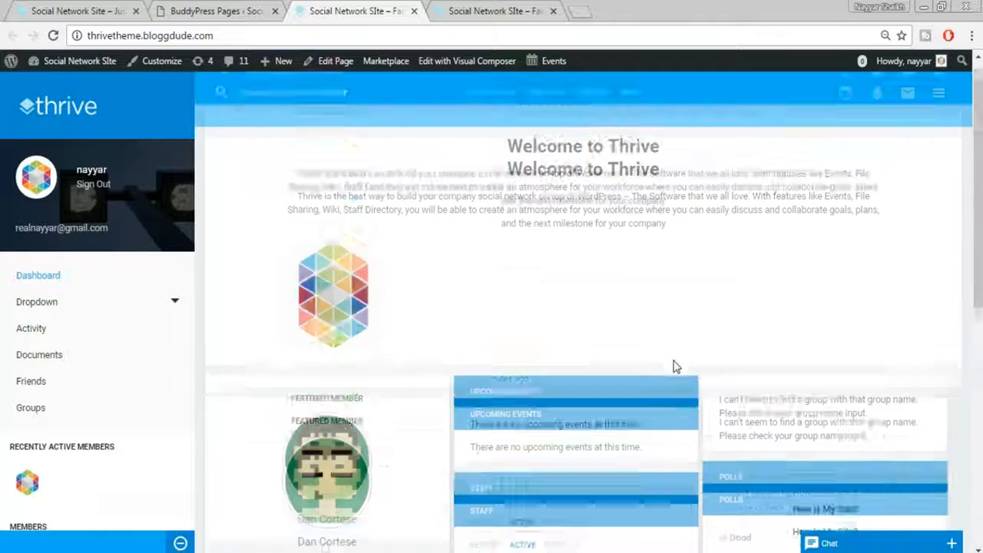
{"action": "scroll", "coordinate": [669, 415], "scroll_direction": "up", "scroll_amount": 4}
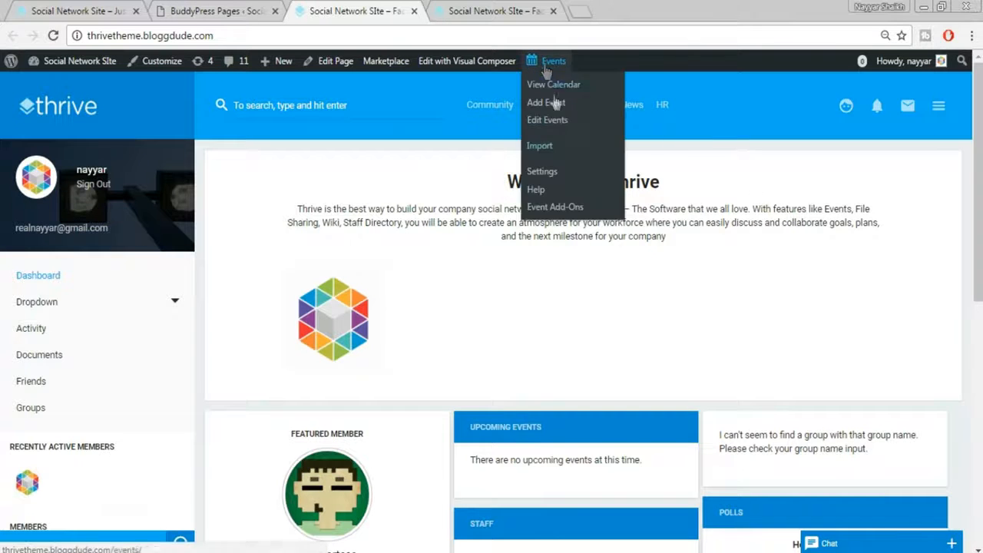
{"action": "left_click", "coordinate": [414, 10]}
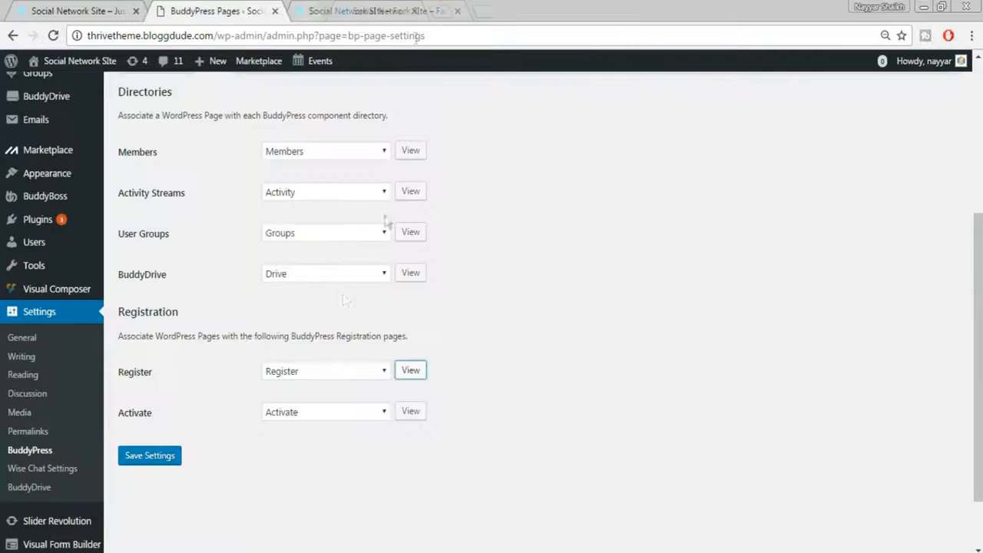
- Save the Register and Activate page assignments
{"action": "scroll", "coordinate": [658, 192], "scroll_direction": "up", "scroll_amount": 2}
{"action": "scroll", "coordinate": [657, 216], "scroll_direction": "down", "scroll_amount": 3}
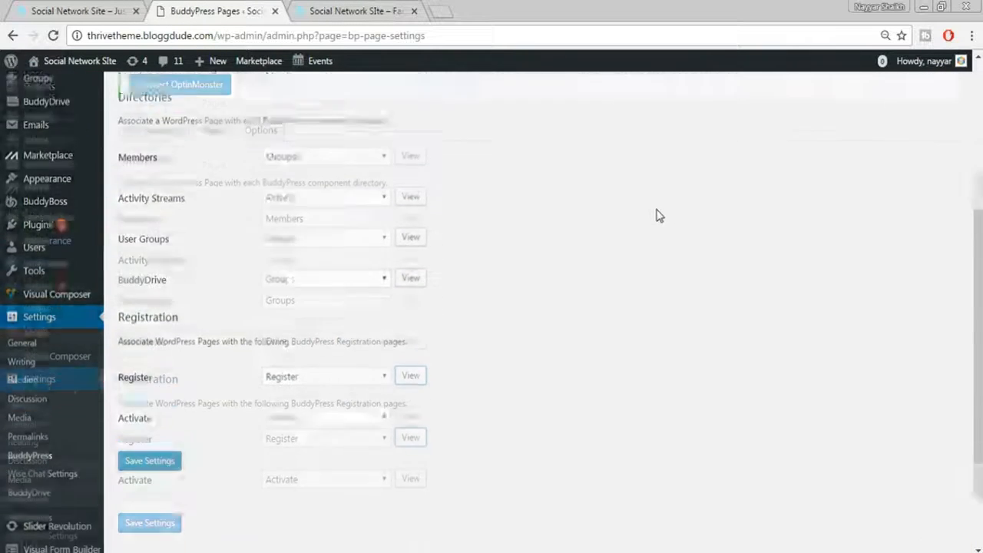
{"action": "left_click", "coordinate": [159, 384]}
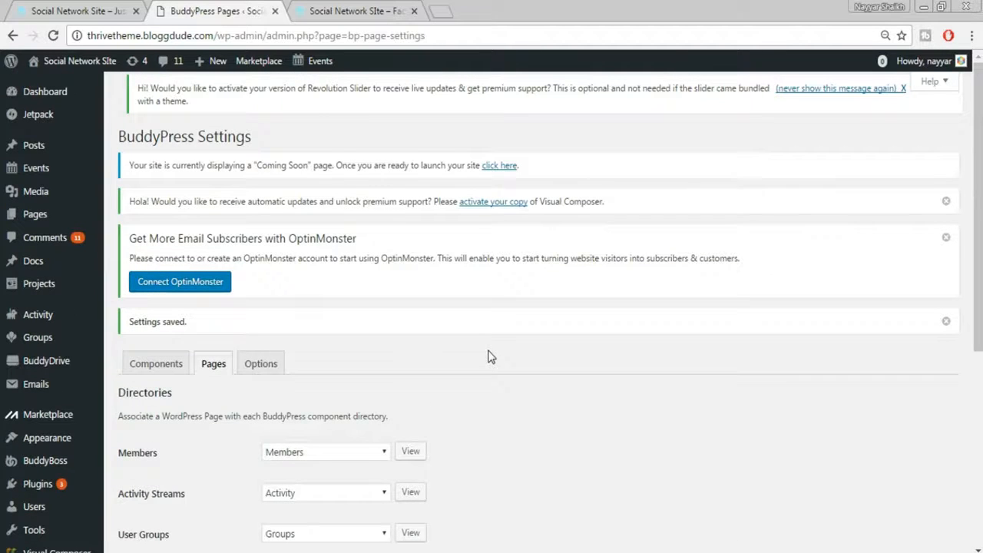
{"action": "scroll", "coordinate": [489, 356], "scroll_direction": "down", "scroll_amount": 2}
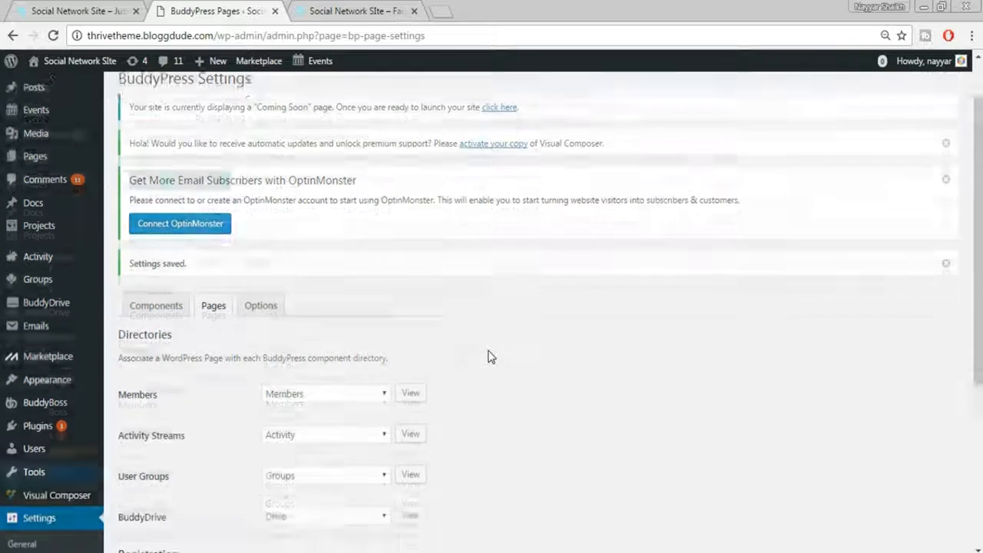
{"action": "mouse_move", "coordinate": [39, 355]}
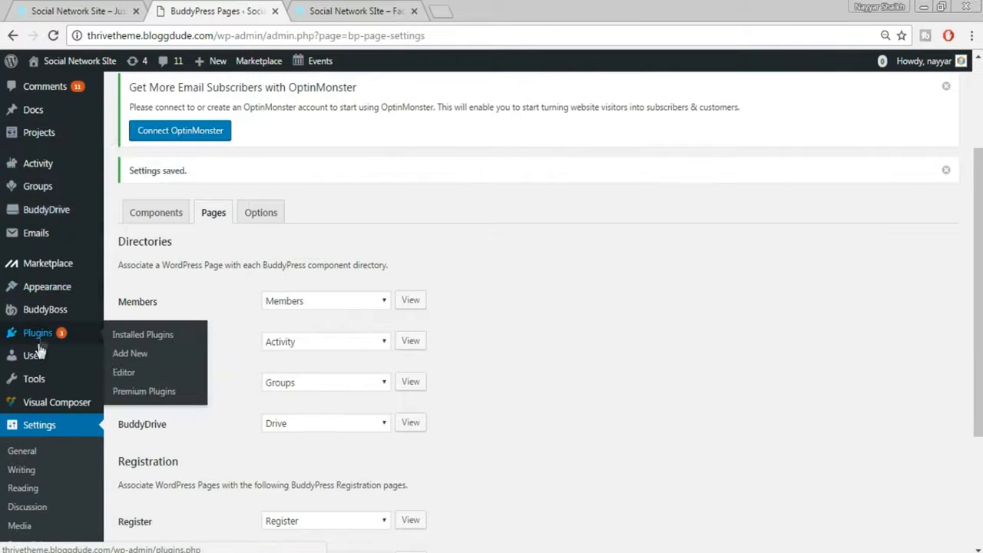
- Go to Add Plugins and search the plugin directory for rtmedia
{"action": "mouse_move", "coordinate": [56, 338]}
{"action": "left_click", "coordinate": [129, 352]}
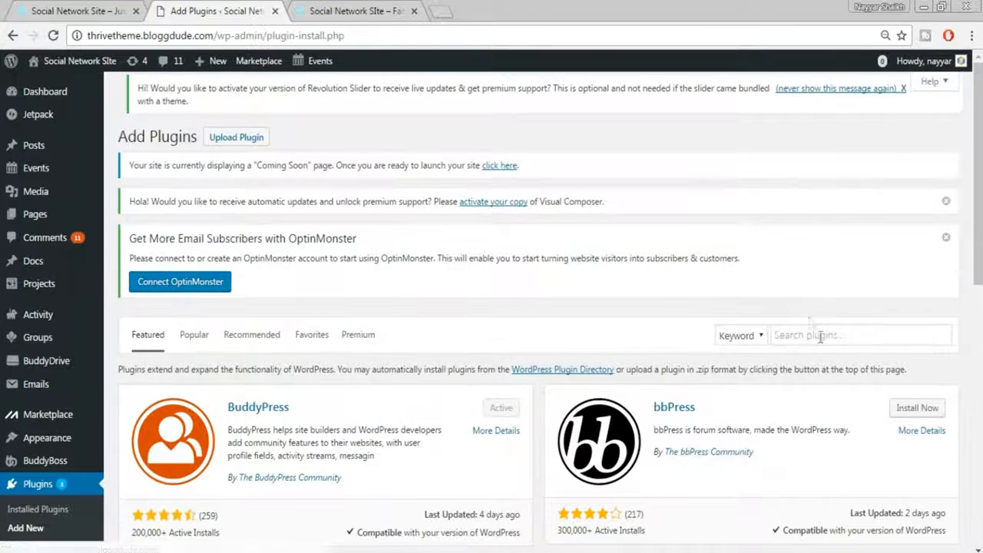
{"action": "left_click", "coordinate": [808, 335]}
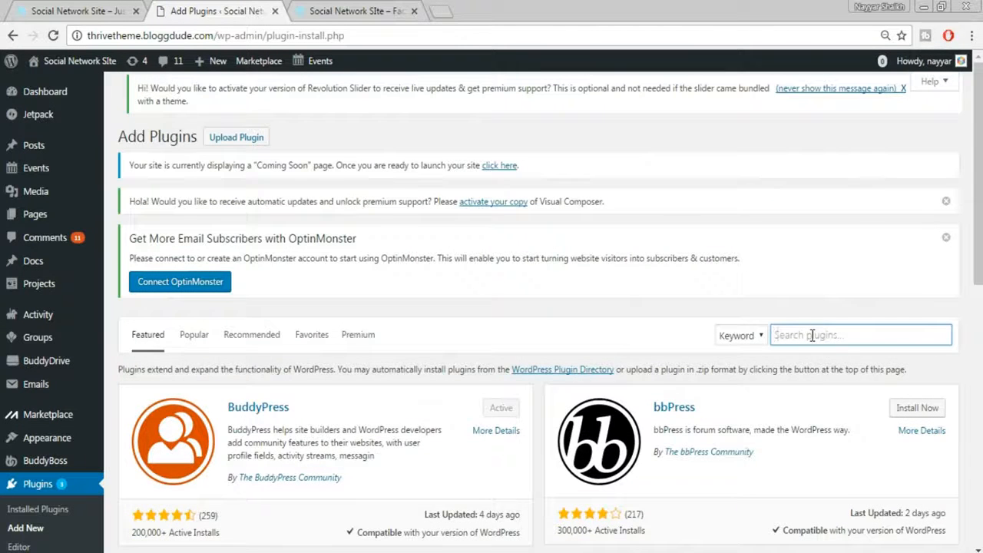
{"action": "type", "text": "r"}
{"action": "left_click", "coordinate": [813, 355]}
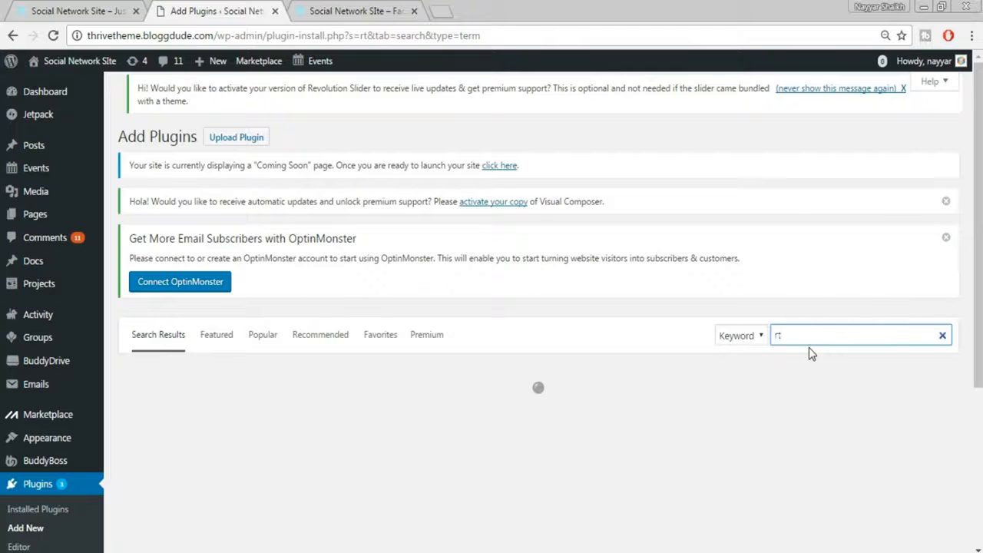
{"action": "scroll", "coordinate": [358, 412], "scroll_direction": "down", "scroll_amount": 1}
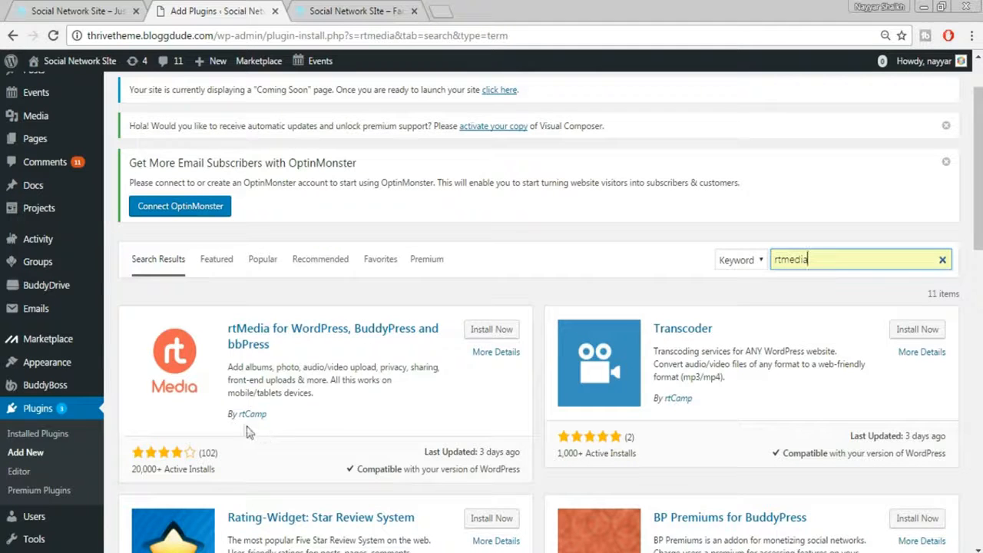
- Install and activate rtMedia for WordPress, BuddyPress and bbPress
{"action": "left_click", "coordinate": [484, 336]}
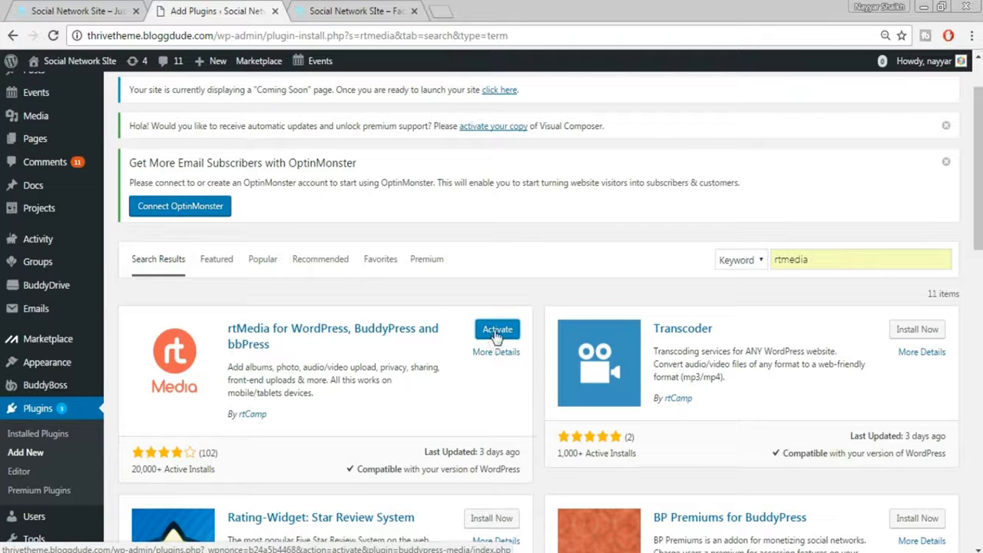
{"action": "left_click", "coordinate": [496, 331]}
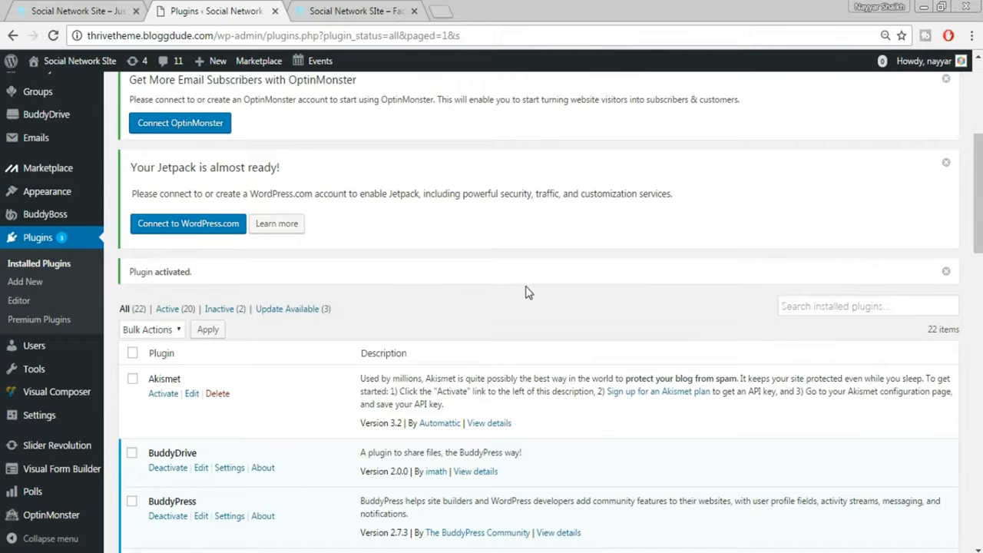
{"action": "scroll", "coordinate": [528, 292], "scroll_direction": "up", "scroll_amount": 5}
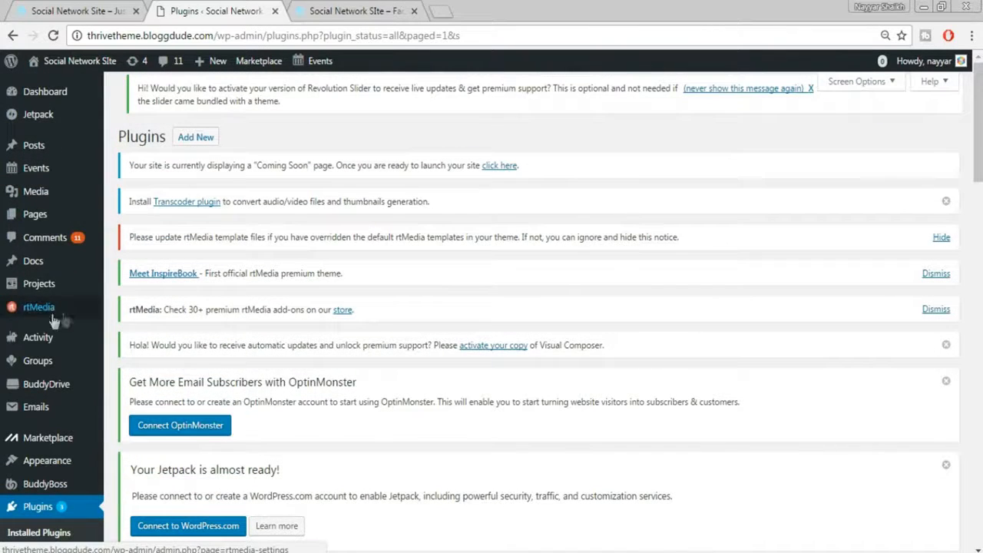
{"action": "mouse_move", "coordinate": [42, 318]}
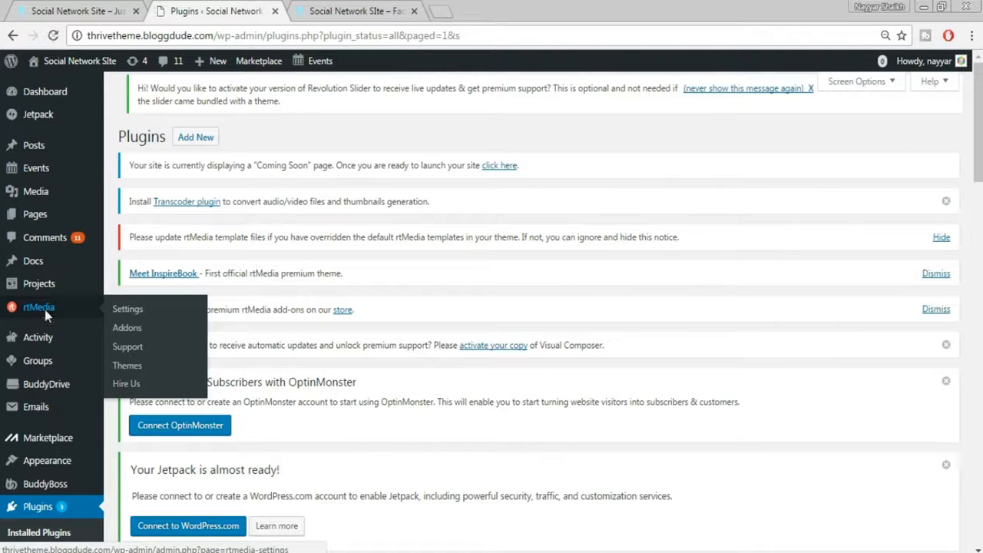
- In rtMedia Settings, turn on commenting on uploaded media and Direct Upload, then save
{"action": "left_click", "coordinate": [46, 315]}
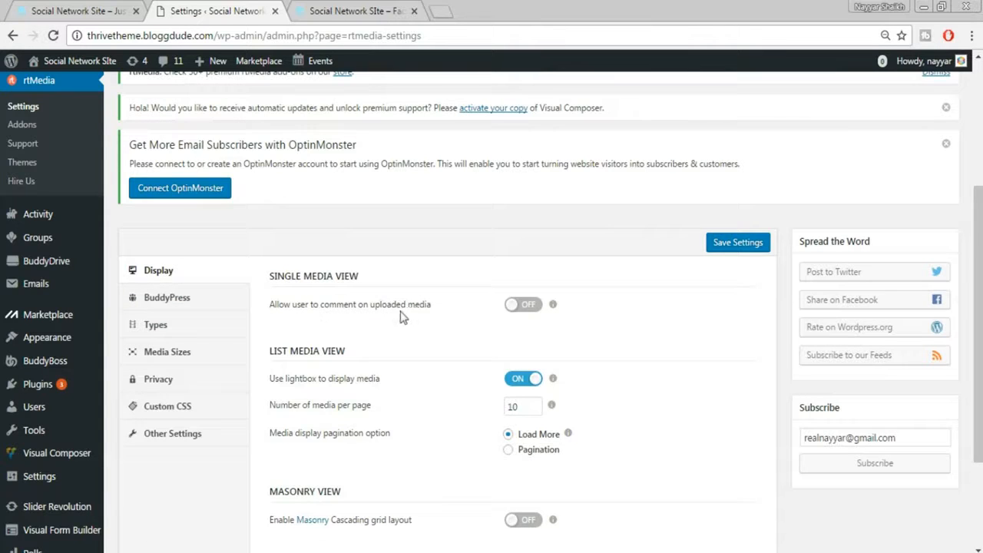
{"action": "left_click", "coordinate": [527, 305]}
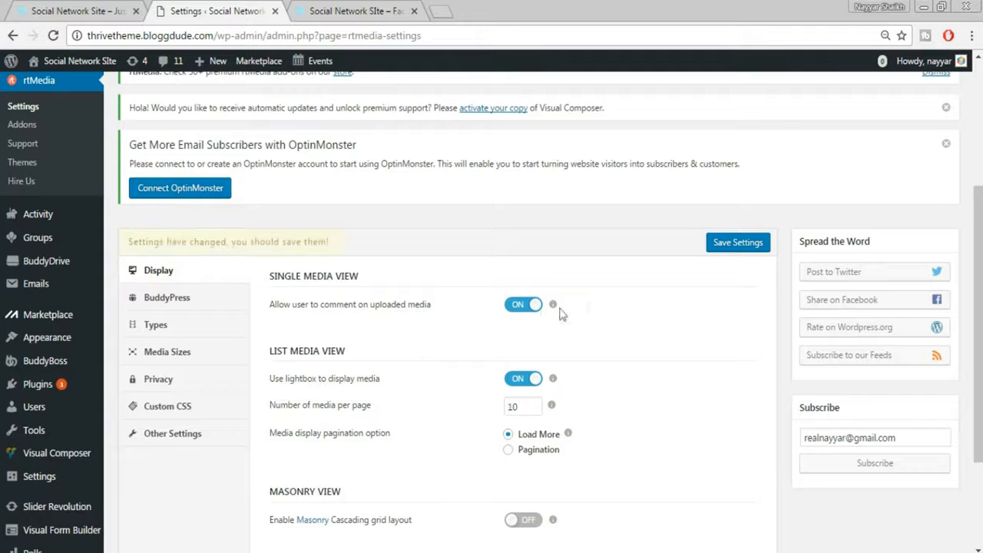
{"action": "scroll", "coordinate": [679, 352], "scroll_direction": "down", "scroll_amount": 1}
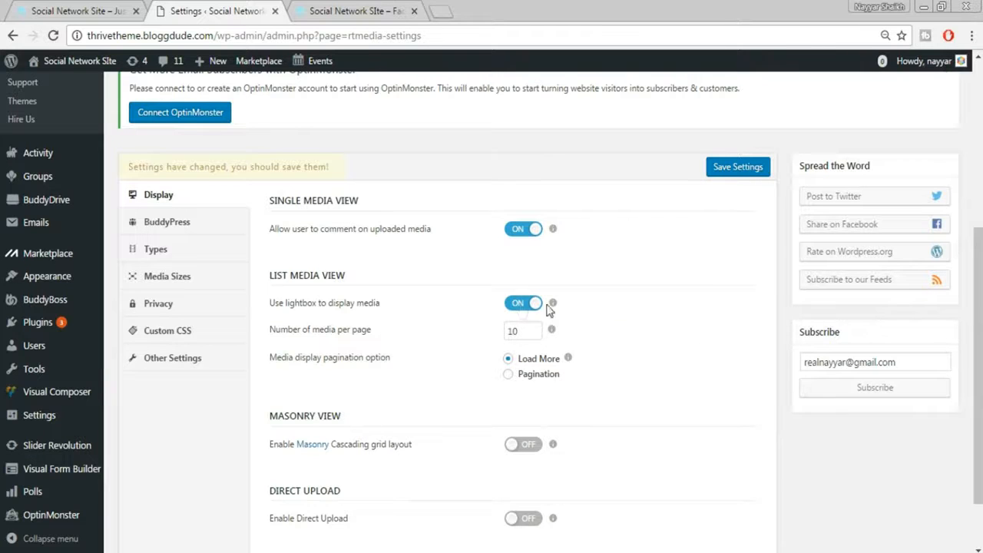
{"action": "mouse_move", "coordinate": [556, 303]}
{"action": "scroll", "coordinate": [635, 326], "scroll_direction": "down", "scroll_amount": 2}
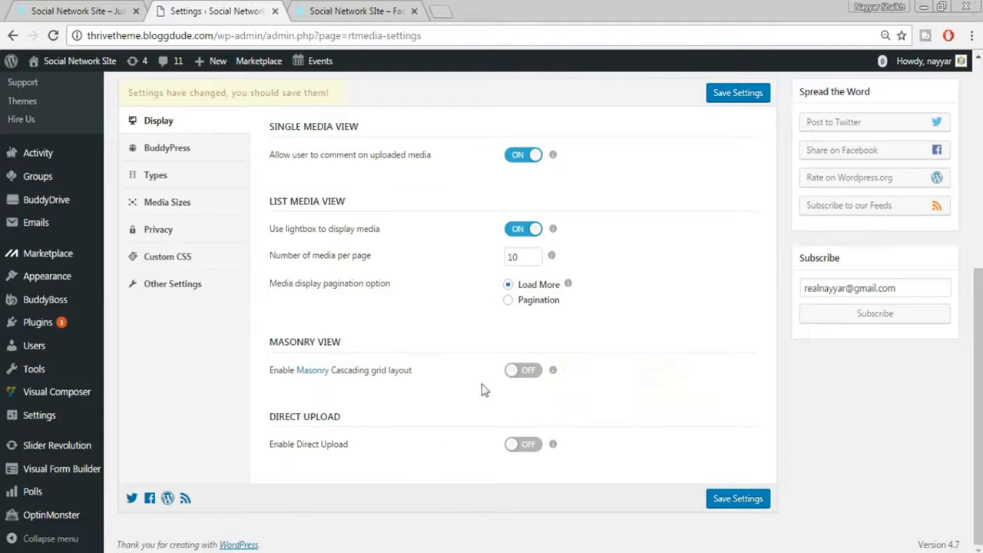
{"action": "left_click", "coordinate": [528, 445]}
{"action": "left_click", "coordinate": [737, 499]}
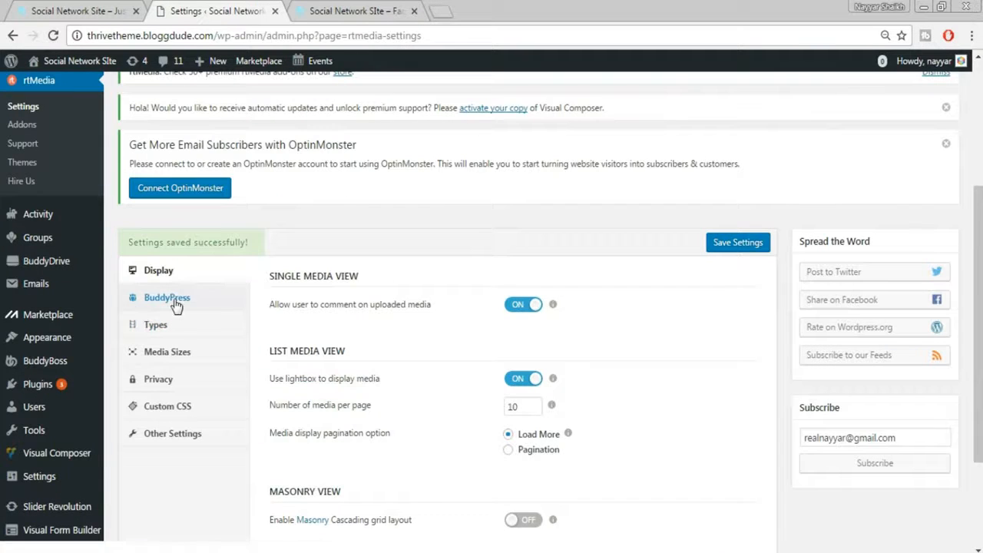
- On the rtMedia BuddyPress tab, enable media notifications and activity for media likes and comments, then save
{"action": "left_click", "coordinate": [168, 300]}
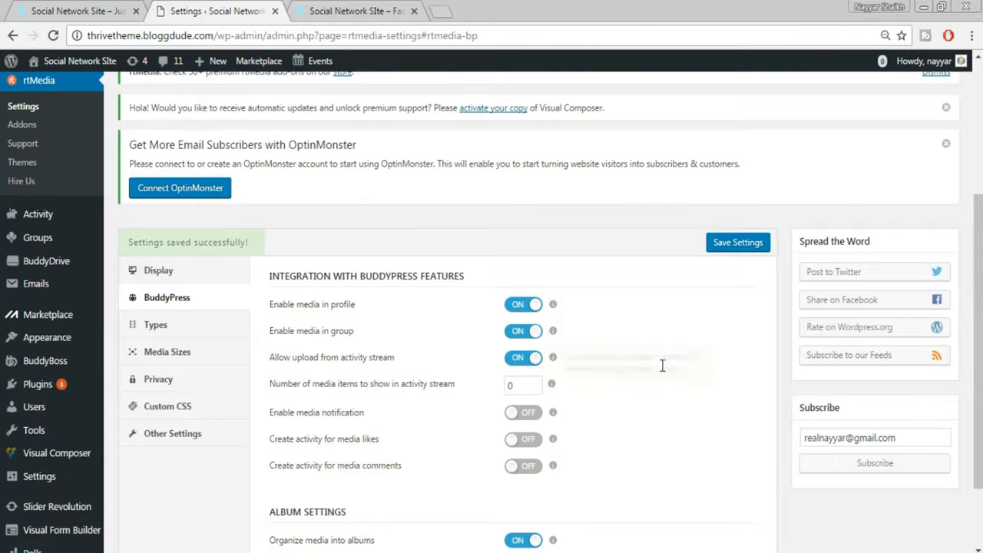
{"action": "scroll", "coordinate": [662, 366], "scroll_direction": "down", "scroll_amount": 2}
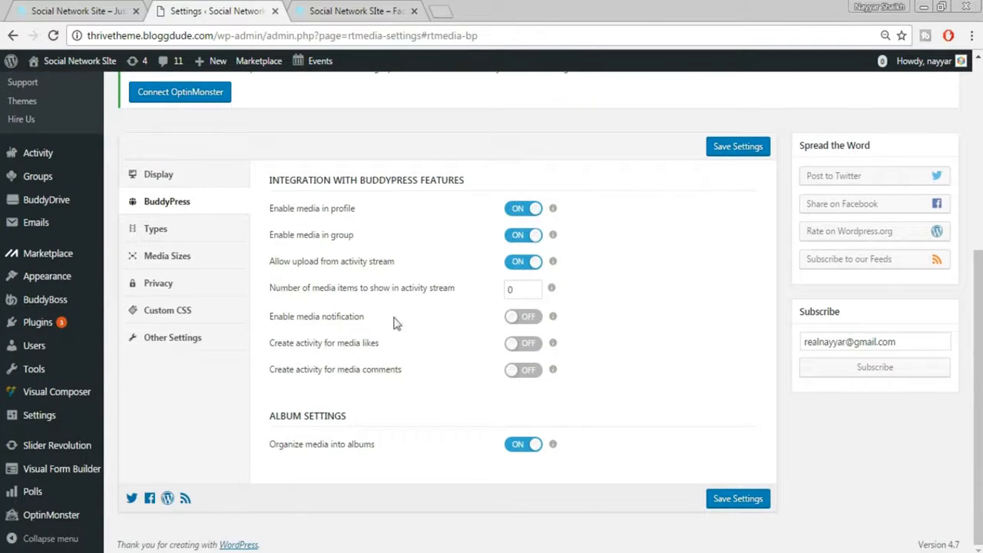
{"action": "left_click", "coordinate": [523, 317]}
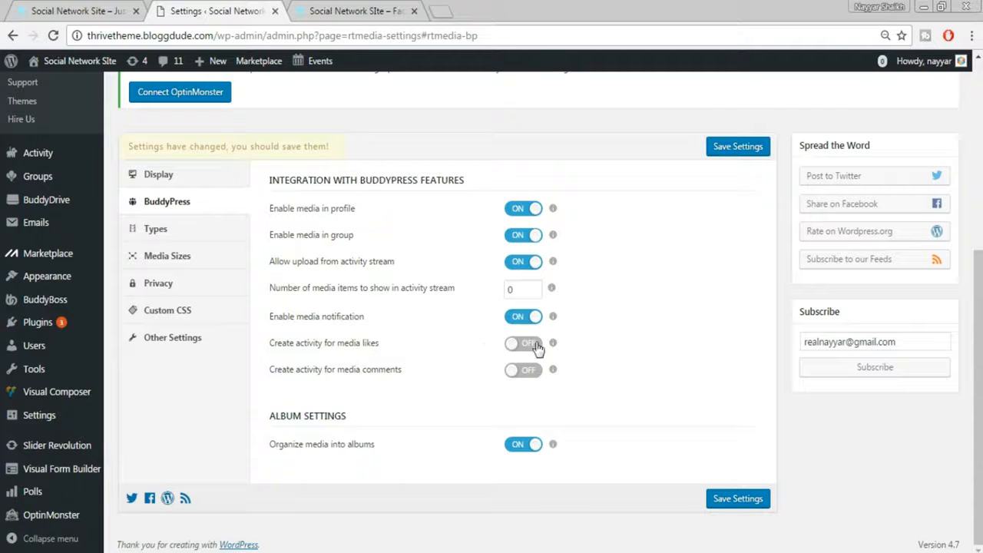
{"action": "left_click", "coordinate": [524, 343]}
{"action": "left_click", "coordinate": [523, 370]}
{"action": "mouse_move", "coordinate": [624, 400]}
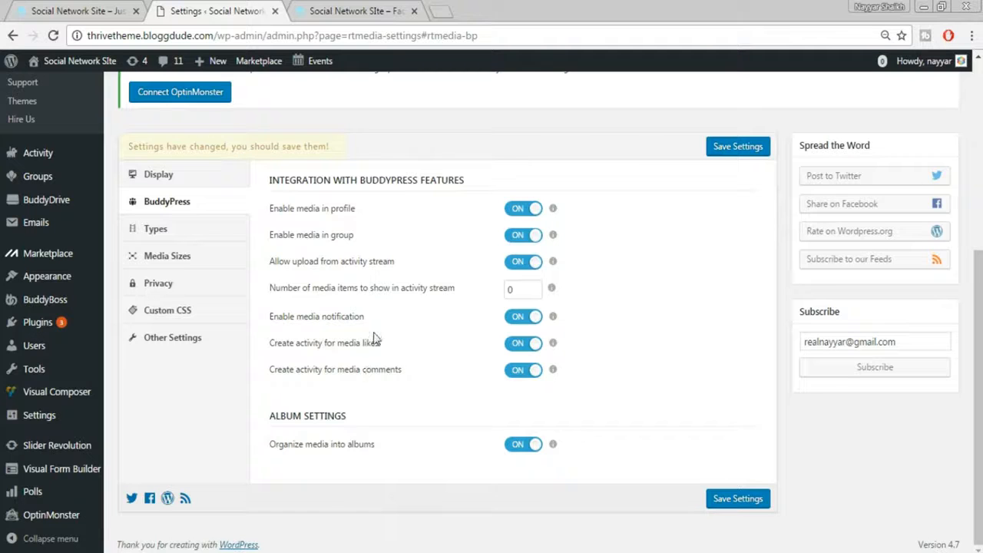
{"action": "mouse_move", "coordinate": [552, 321]}
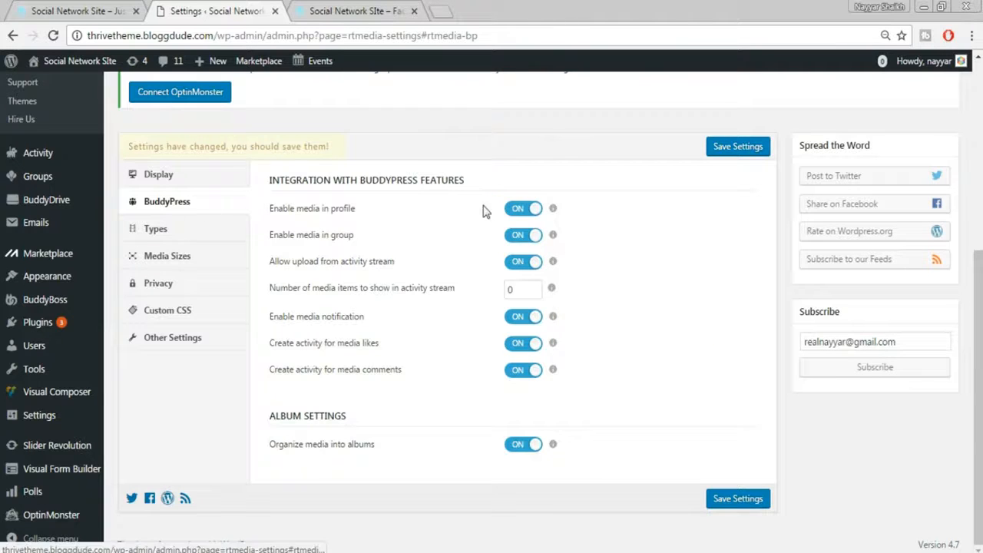
{"action": "left_click", "coordinate": [742, 507]}
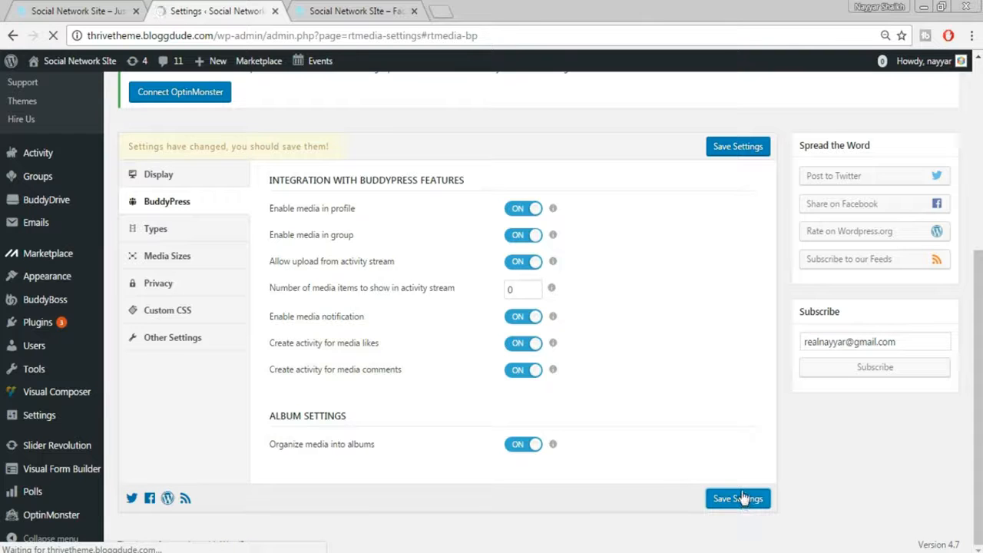
- Review the rtMedia Types and Media Sizes settings
{"action": "left_click", "coordinate": [156, 232]}
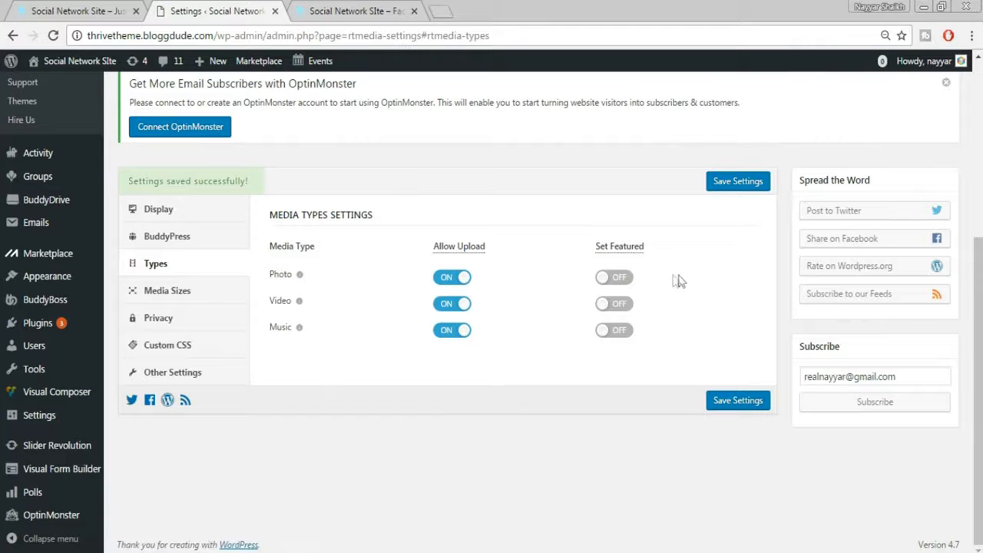
{"action": "left_click", "coordinate": [197, 289]}
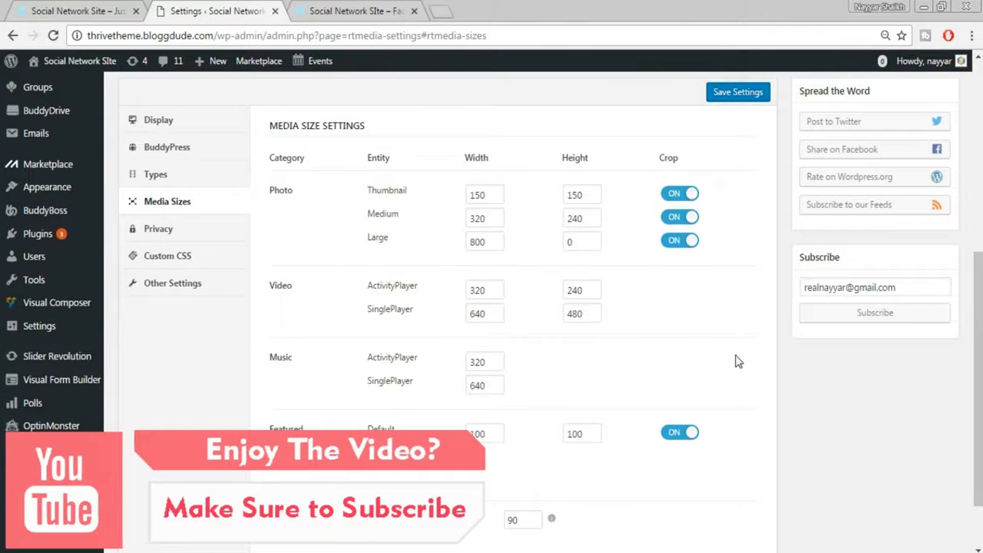
{"action": "scroll", "coordinate": [740, 358], "scroll_direction": "down", "scroll_amount": 1}
{"action": "scroll", "coordinate": [739, 358], "scroll_direction": "up", "scroll_amount": 3}
- Enable rtMedia privacy, allow users to set privacy for their content, and save
{"action": "left_click", "coordinate": [190, 384]}
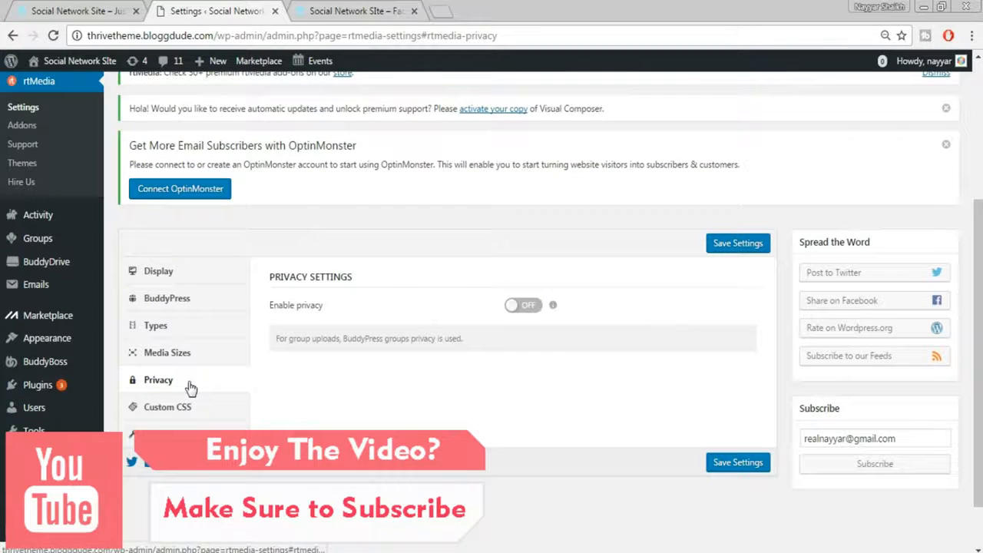
{"action": "left_click", "coordinate": [524, 305]}
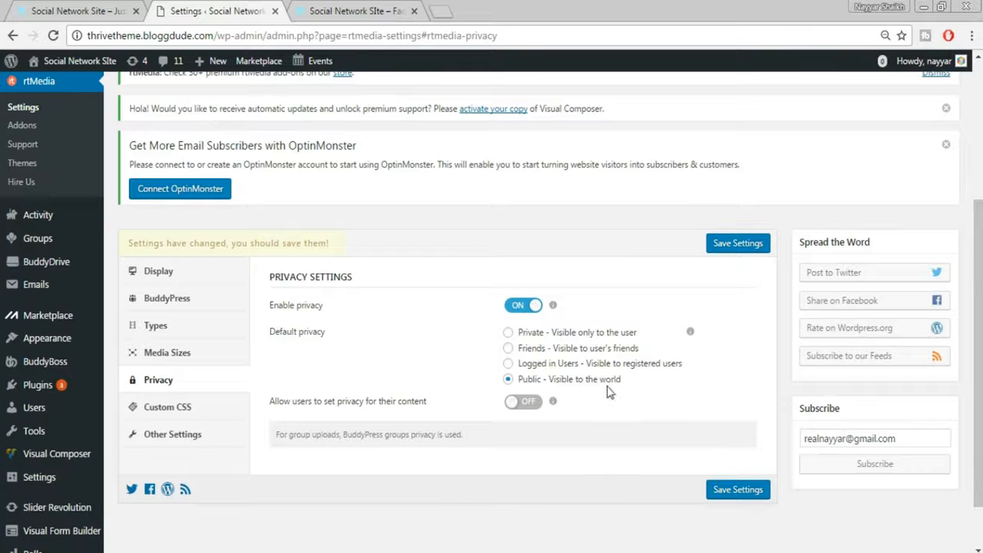
{"action": "left_click_drag", "start_coordinate": [278, 402], "coordinate": [410, 403]}
{"action": "left_click", "coordinate": [407, 402]}
{"action": "left_click", "coordinate": [526, 405]}
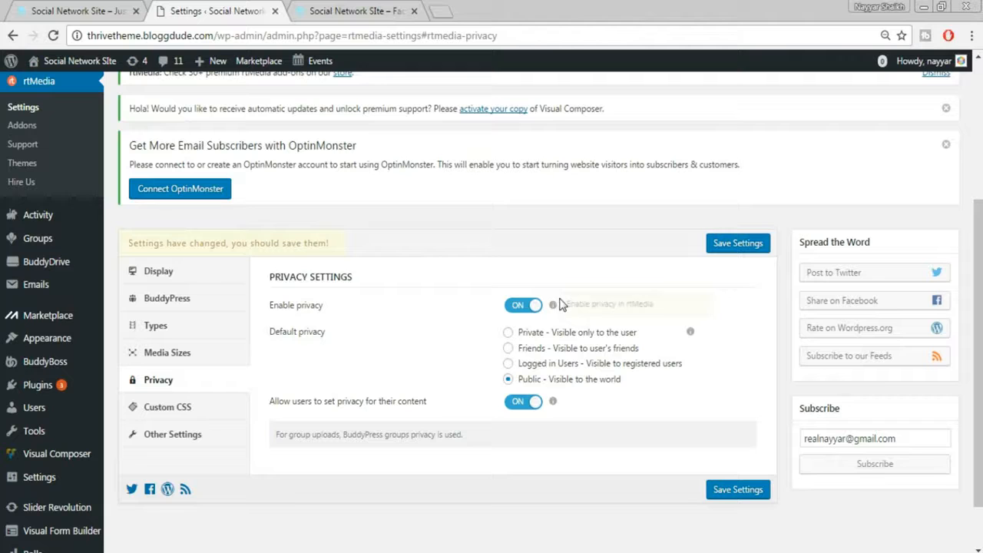
{"action": "left_click", "coordinate": [730, 497]}
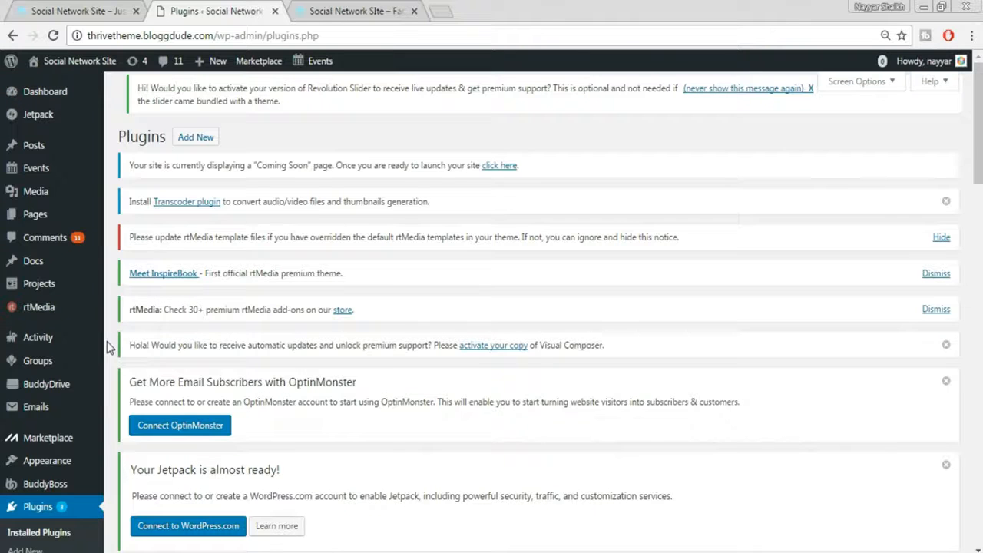
{"action": "mouse_move", "coordinate": [77, 443]}
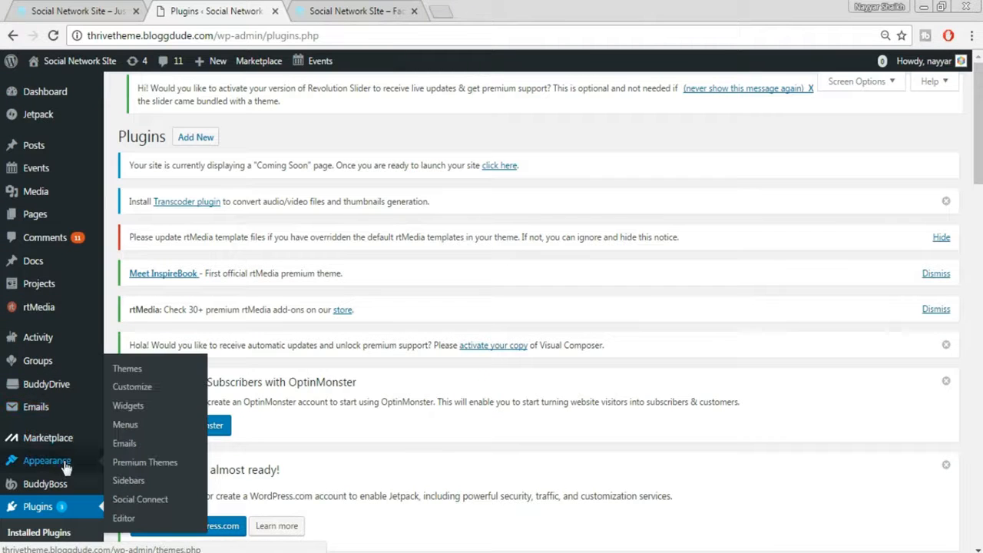
{"action": "scroll", "coordinate": [976, 123], "scroll_direction": "down", "scroll_amount": 1}
{"action": "scroll", "coordinate": [491, 307], "scroll_direction": "down", "scroll_amount": 5}
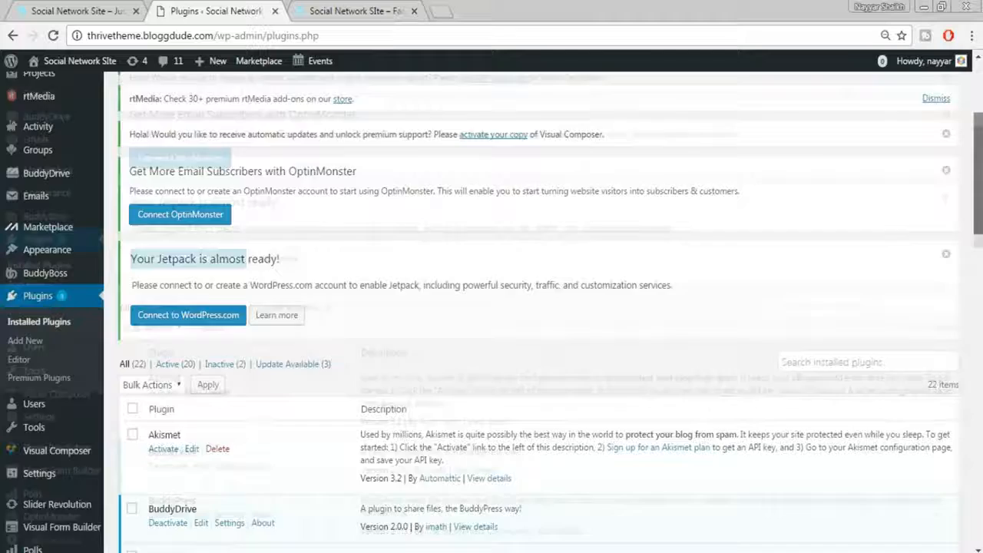
{"action": "mouse_move", "coordinate": [35, 424]}
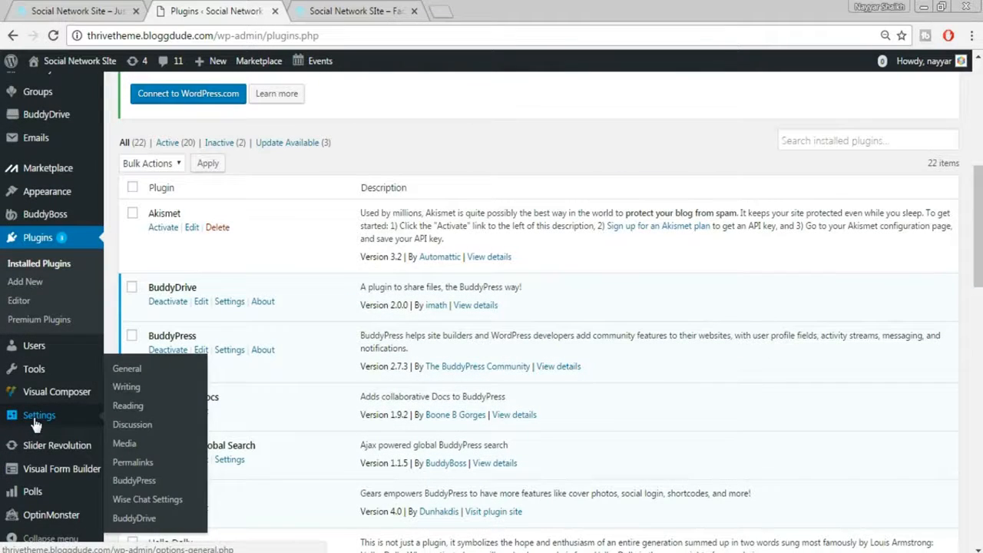
{"action": "left_click", "coordinate": [145, 407]}
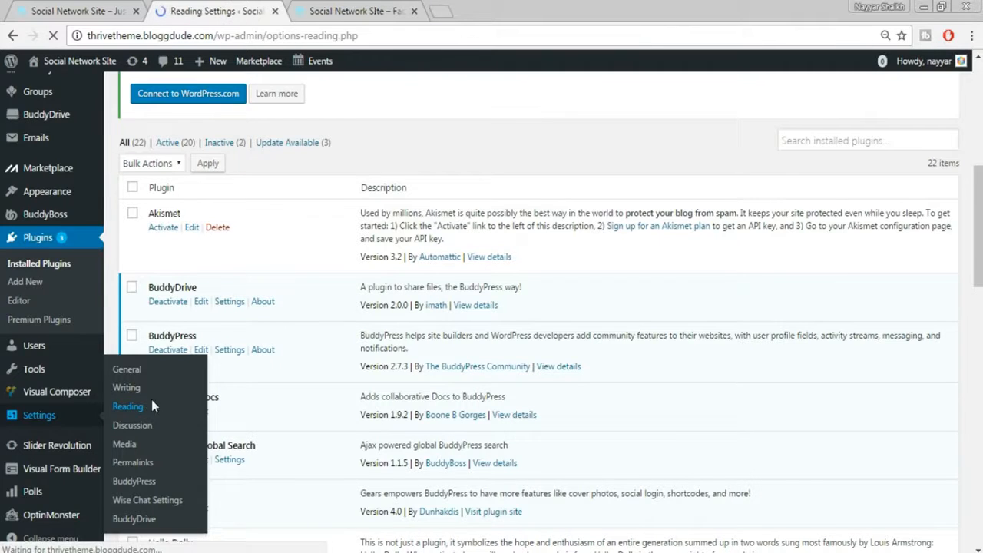
{"action": "scroll", "coordinate": [624, 398], "scroll_direction": "down", "scroll_amount": 12}
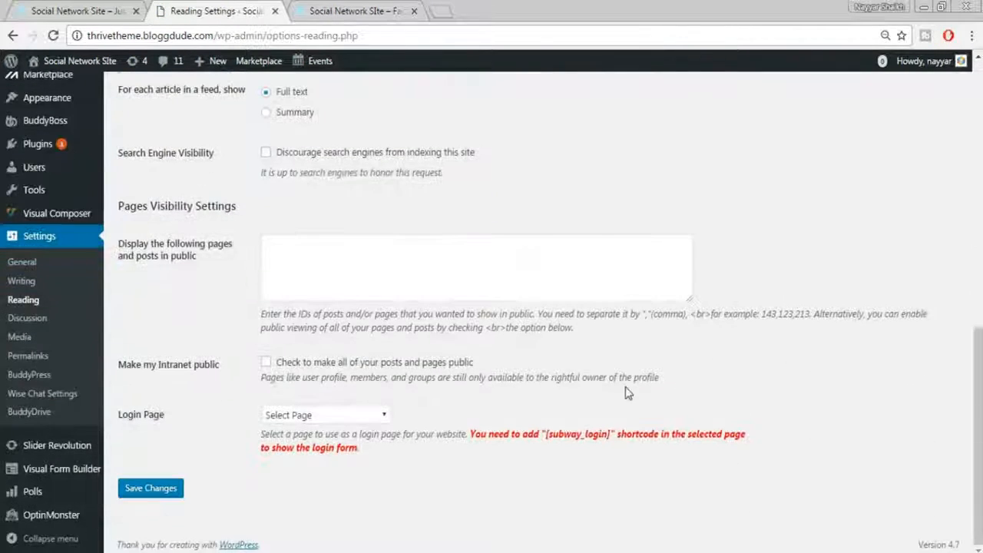
{"action": "left_click_drag", "start_coordinate": [119, 421], "coordinate": [157, 419]}
{"action": "left_click", "coordinate": [210, 421]}
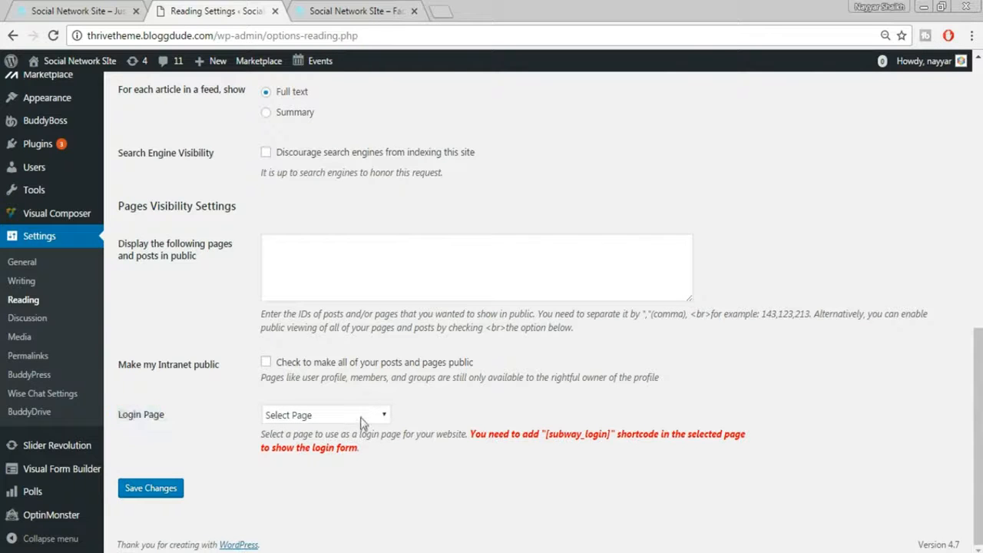
{"action": "left_click", "coordinate": [327, 415]}
{"action": "scroll", "coordinate": [324, 360], "scroll_direction": "down", "scroll_amount": 5}
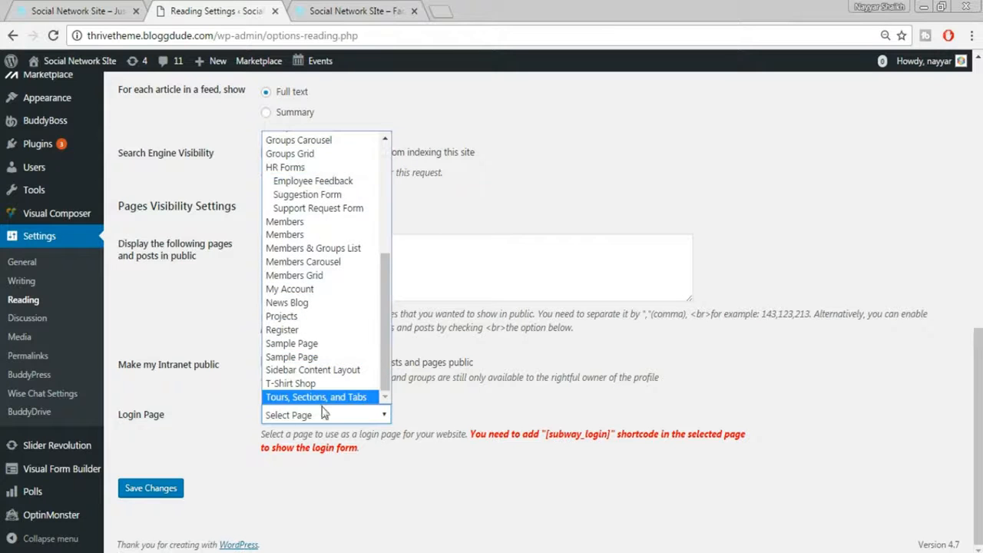
{"action": "scroll", "coordinate": [317, 384], "scroll_direction": "up", "scroll_amount": 1}
{"action": "scroll", "coordinate": [317, 384], "scroll_direction": "up", "scroll_amount": 4}
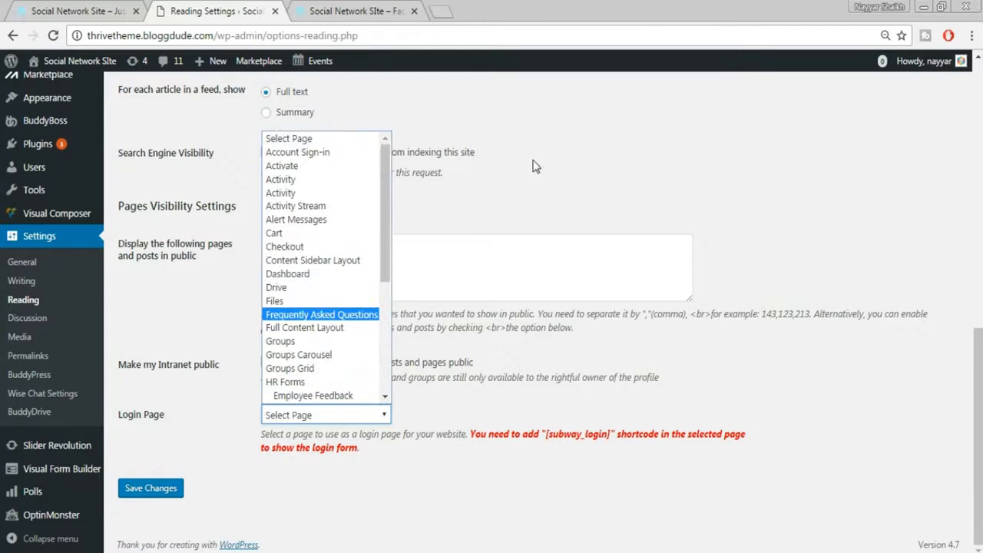
{"action": "left_click", "coordinate": [503, 234]}
{"action": "scroll", "coordinate": [499, 245], "scroll_direction": "up", "scroll_amount": 5}
{"action": "scroll", "coordinate": [498, 261], "scroll_direction": "down", "scroll_amount": 5}
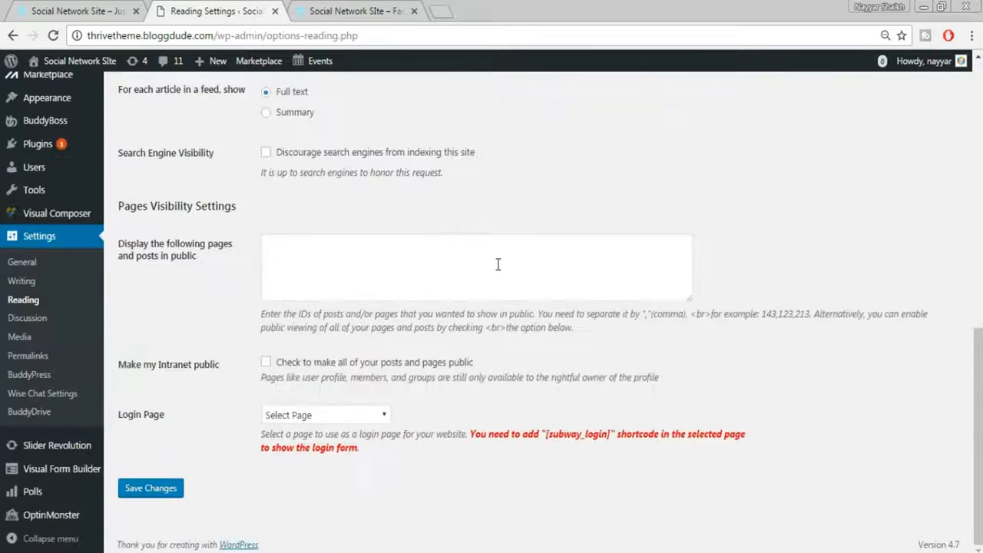
{"action": "scroll", "coordinate": [503, 345], "scroll_direction": "up", "scroll_amount": 4}
{"action": "mouse_move", "coordinate": [67, 218]}
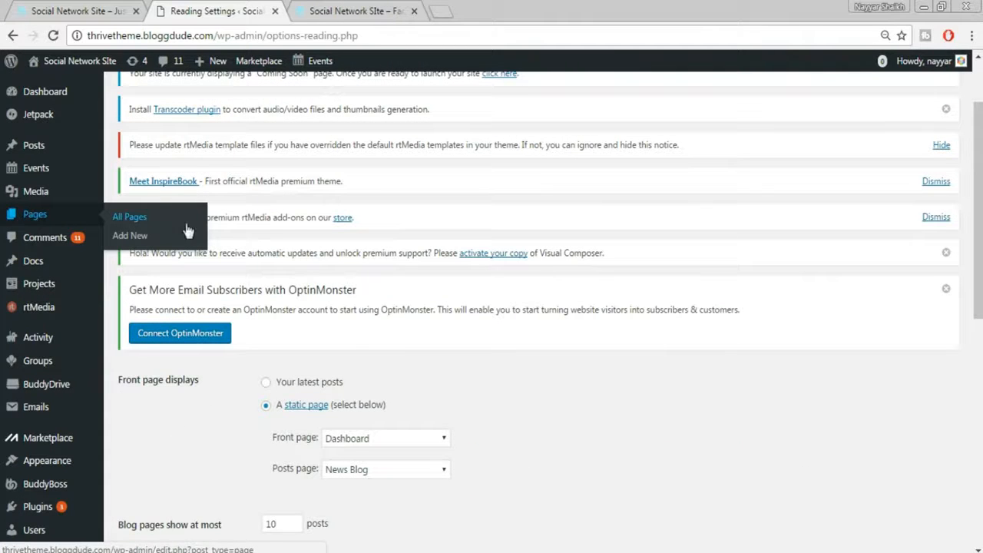
- Publish a new page titled 'Login' from a separate tab, then return to Reading Settings
{"action": "right_click", "coordinate": [140, 244]}
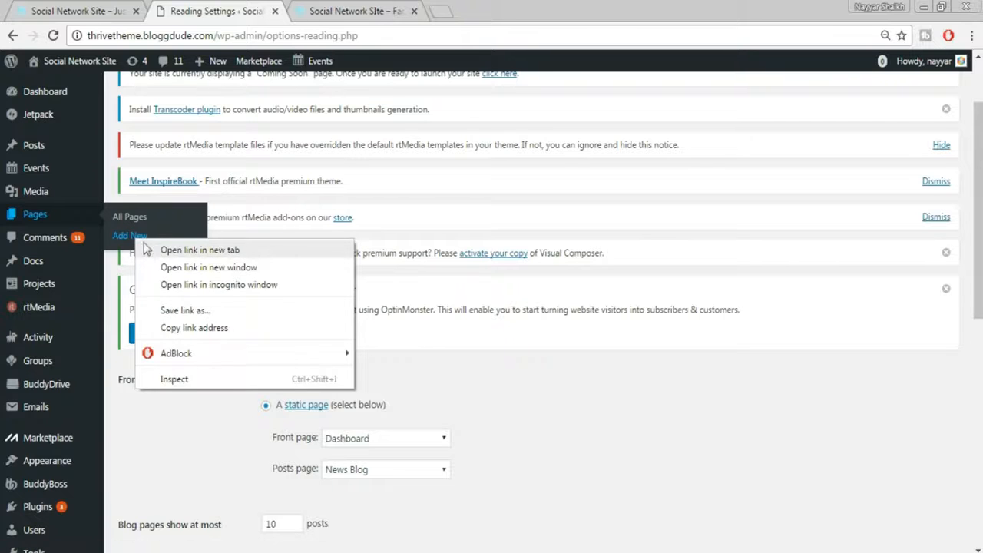
{"action": "left_click", "coordinate": [179, 250]}
{"action": "left_click", "coordinate": [355, 7]}
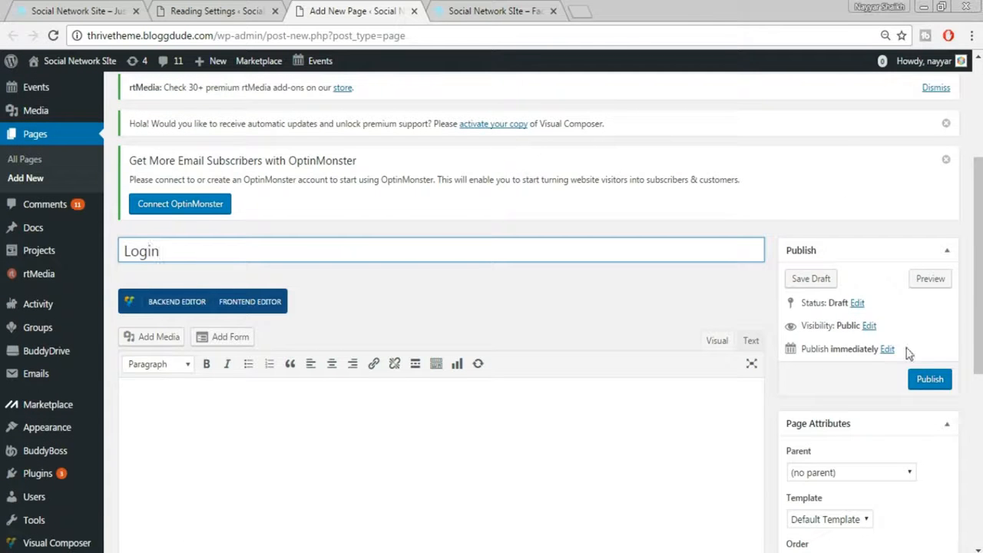
{"action": "left_click", "coordinate": [930, 379]}
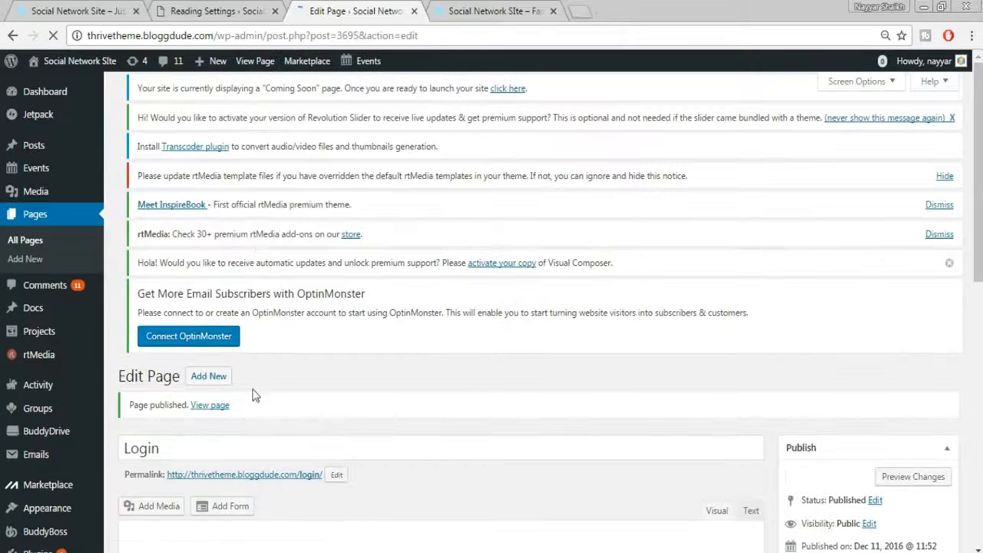
{"action": "left_click", "coordinate": [240, 13]}
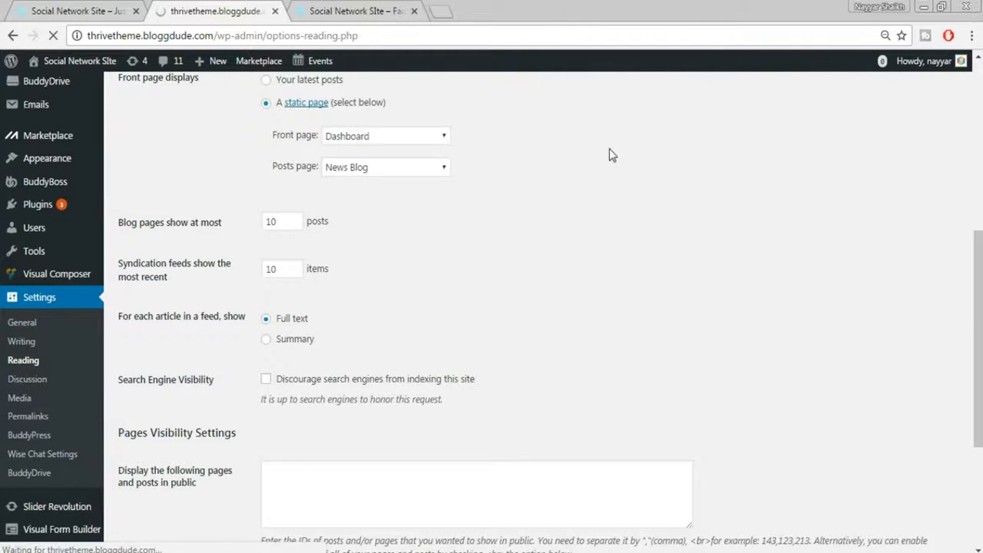
- Choose Login as the Login Page in Reading Settings and save the change
{"action": "scroll", "coordinate": [691, 346], "scroll_direction": "down", "scroll_amount": 3}
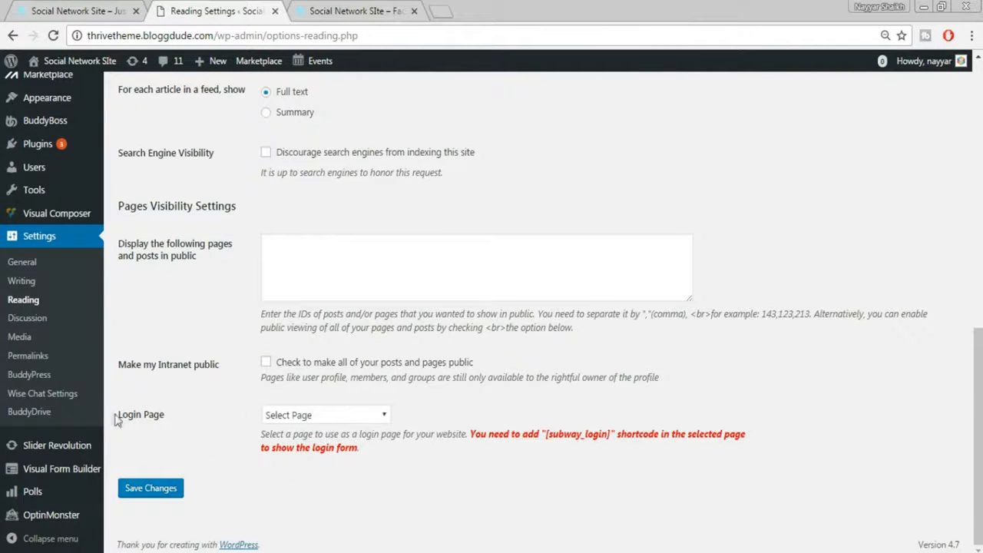
{"action": "left_click", "coordinate": [364, 414]}
{"action": "scroll", "coordinate": [356, 294], "scroll_direction": "down", "scroll_amount": 3}
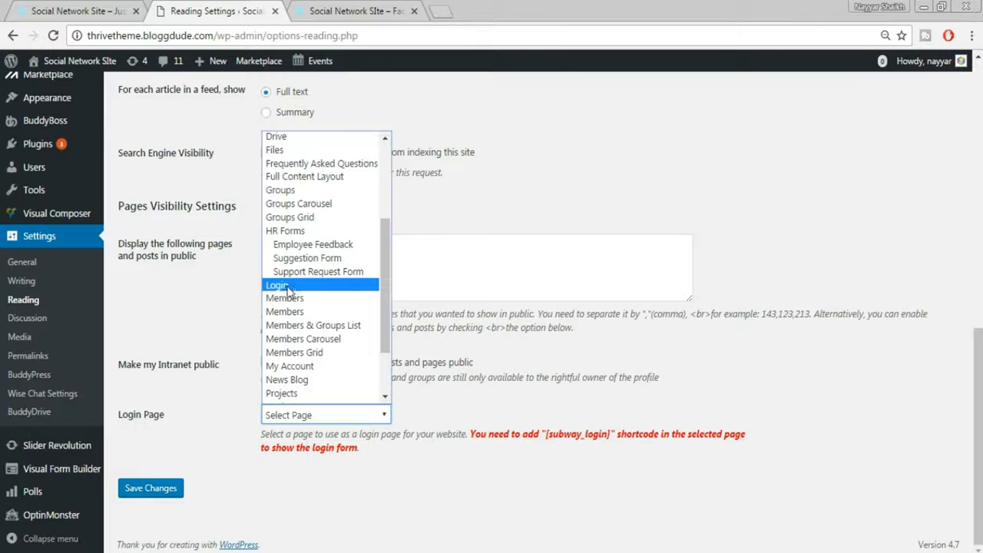
{"action": "left_click", "coordinate": [287, 285]}
{"action": "left_click", "coordinate": [169, 492]}
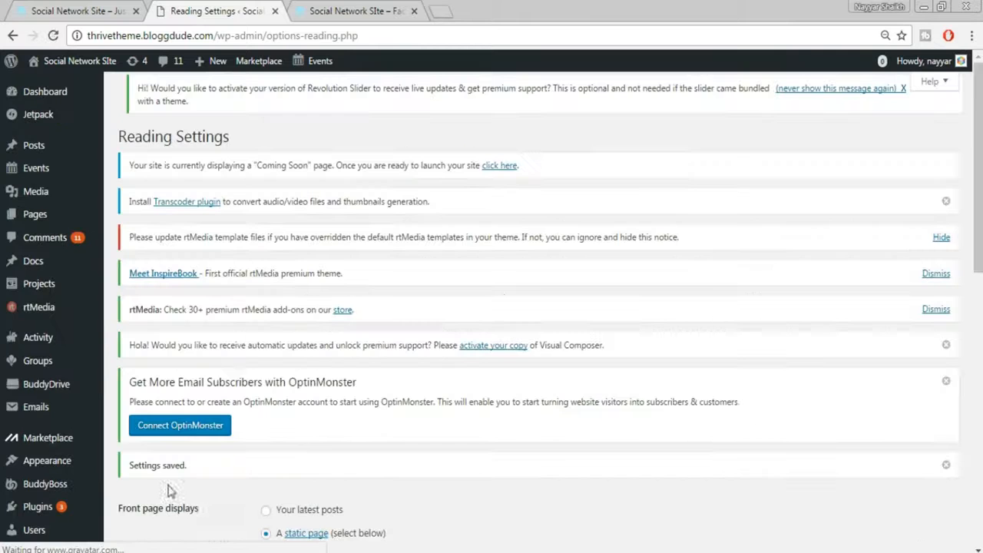
{"action": "scroll", "coordinate": [500, 412], "scroll_direction": "down", "scroll_amount": 9}
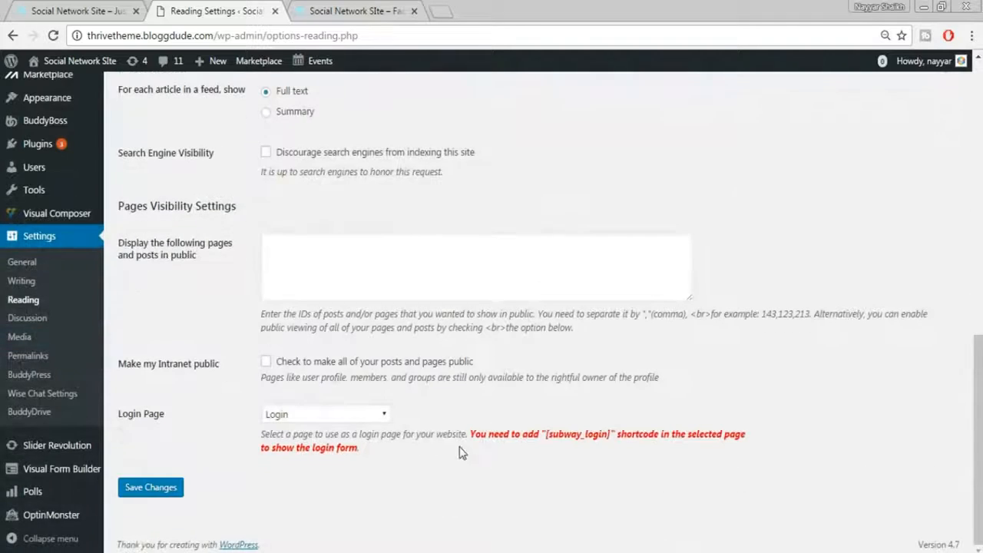
{"action": "left_click", "coordinate": [104, 8]}
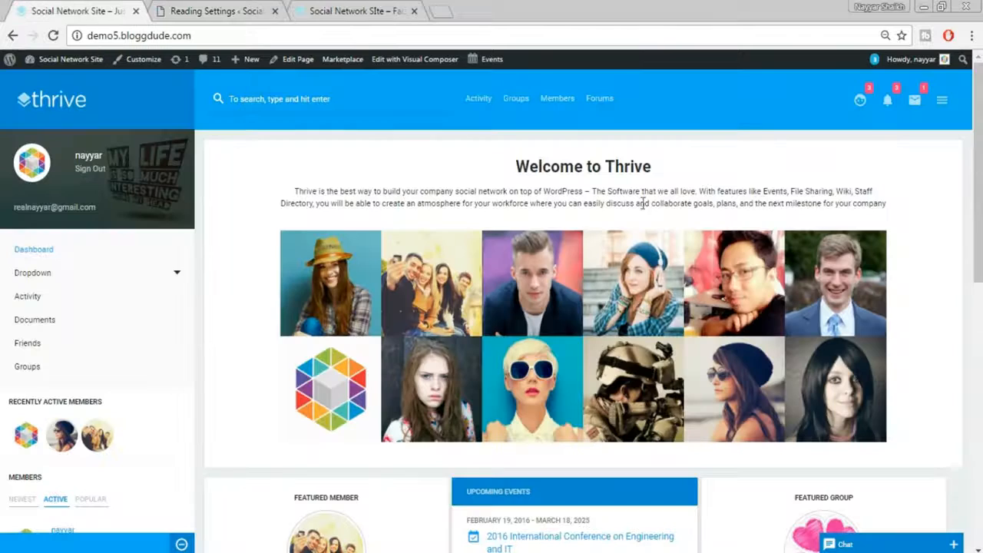
- Scroll through the Thrive demo homepage, then switch to the thrivetheme.bloggdude.com site
{"action": "scroll", "coordinate": [880, 256], "scroll_direction": "down", "scroll_amount": 3}
{"action": "scroll", "coordinate": [893, 320], "scroll_direction": "up", "scroll_amount": 3}
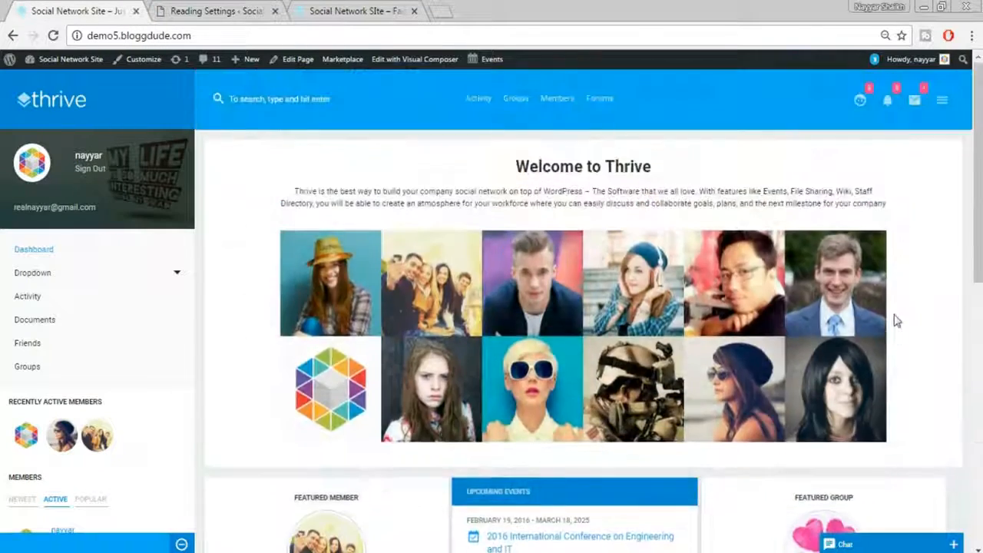
{"action": "scroll", "coordinate": [893, 318], "scroll_direction": "down", "scroll_amount": 5}
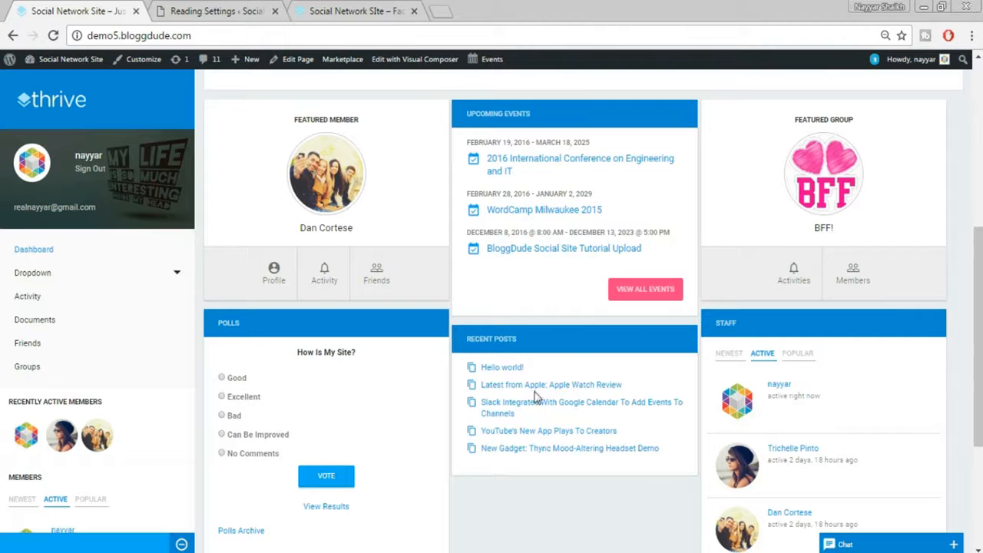
{"action": "scroll", "coordinate": [883, 362], "scroll_direction": "up", "scroll_amount": 5}
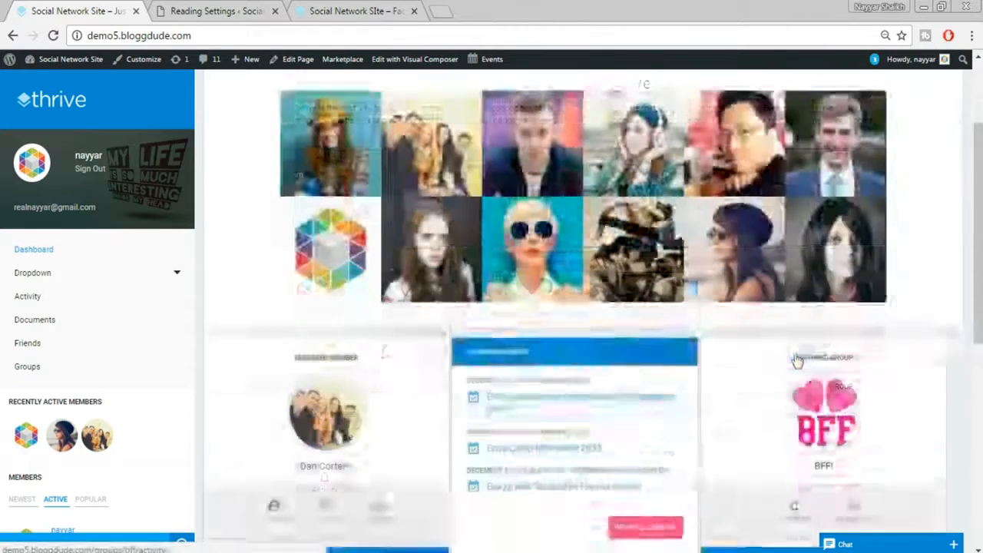
{"action": "scroll", "coordinate": [919, 251], "scroll_direction": "down", "scroll_amount": 5}
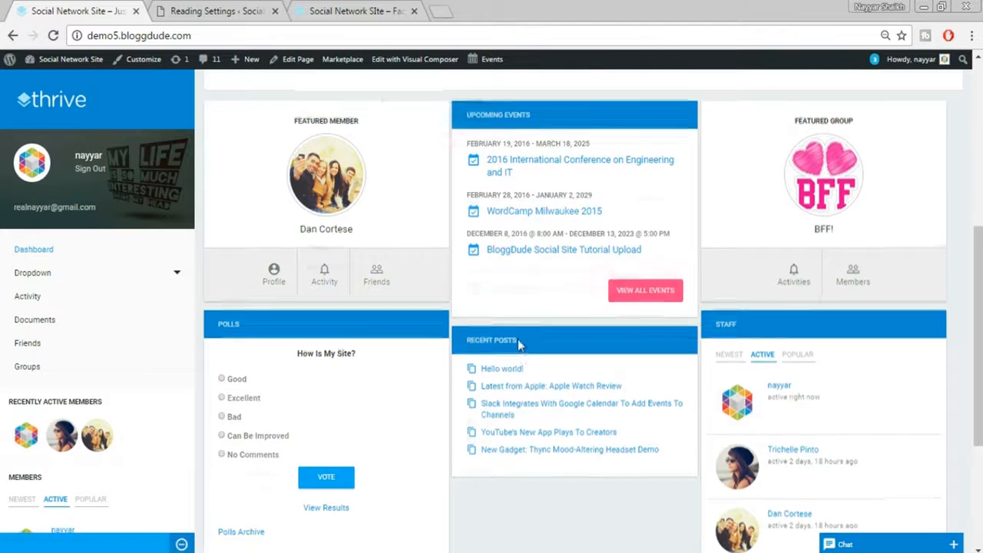
{"action": "scroll", "coordinate": [522, 407], "scroll_direction": "up", "scroll_amount": 1}
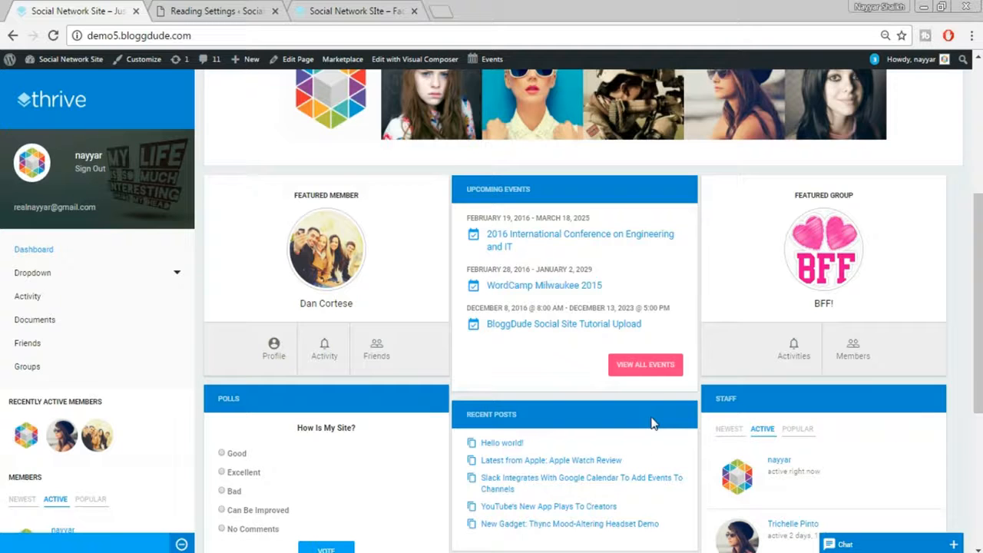
{"action": "scroll", "coordinate": [635, 415], "scroll_direction": "down", "scroll_amount": 2}
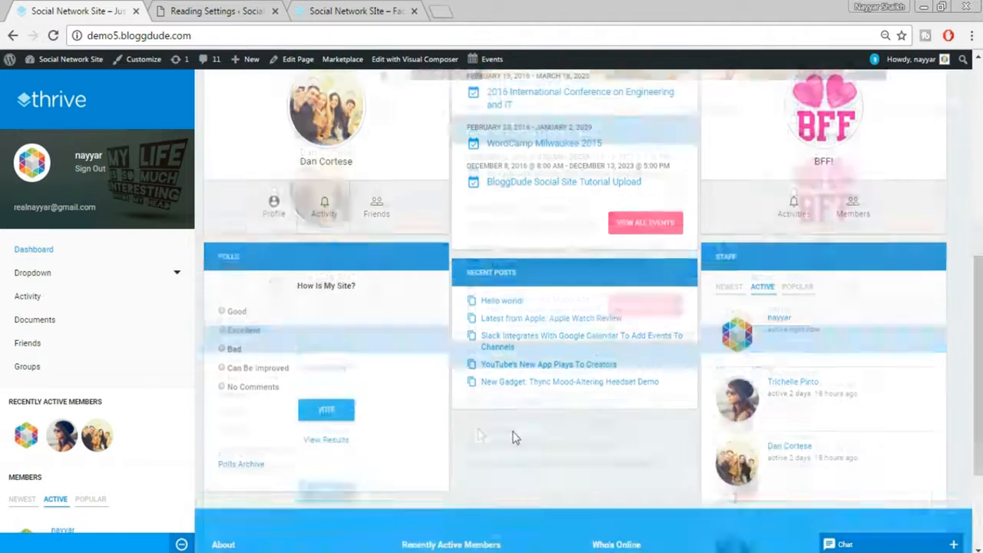
{"action": "scroll", "coordinate": [560, 402], "scroll_direction": "up", "scroll_amount": 2}
{"action": "scroll", "coordinate": [559, 416], "scroll_direction": "up", "scroll_amount": 4}
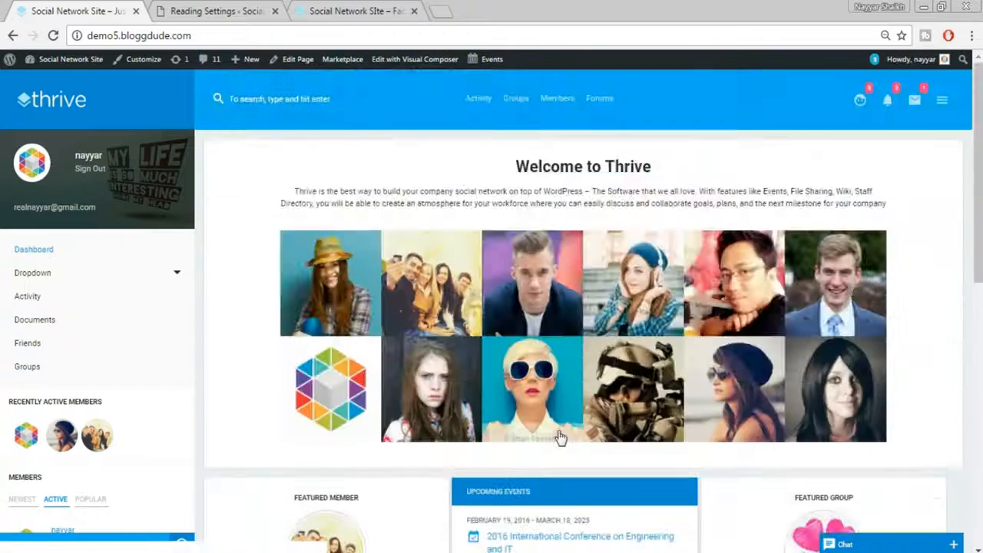
{"action": "left_click", "coordinate": [350, 11]}
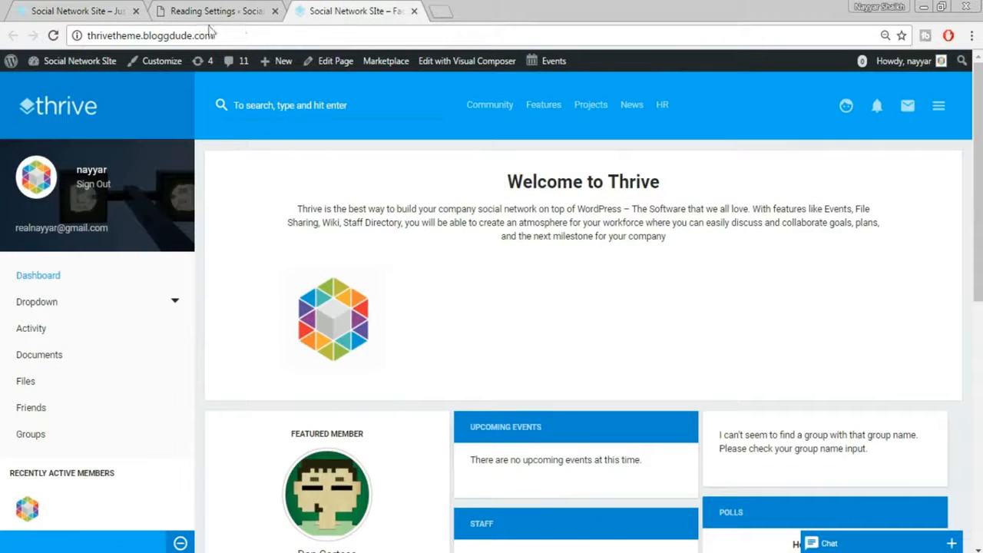
- Confirm the logged-out browser still shows the Thrive site as 'Website Coming Soon'
{"action": "left_click", "coordinate": [240, 31]}
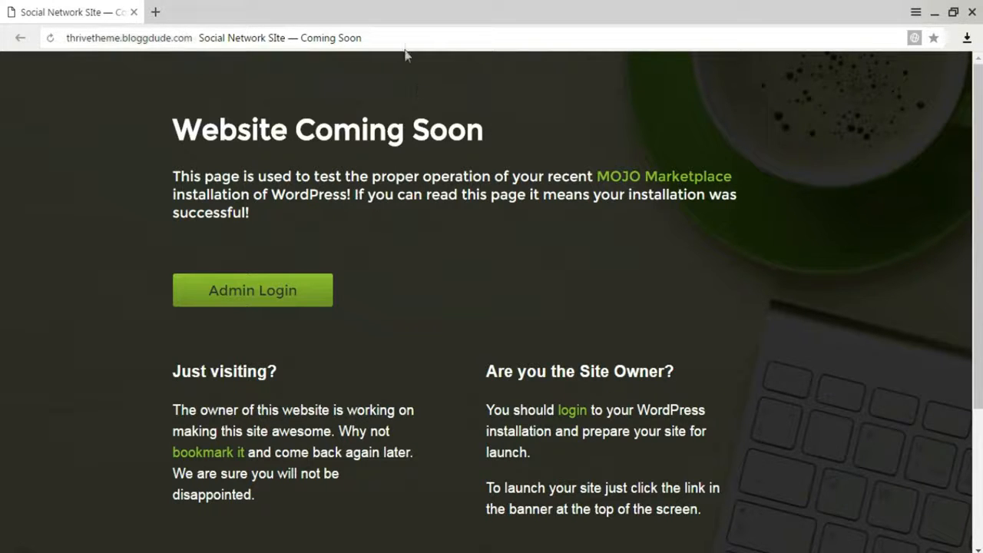
{"action": "left_click_drag", "start_coordinate": [172, 130], "coordinate": [507, 117]}
{"action": "left_click", "coordinate": [507, 117]}
- Return to WordPress's Reading Settings screen in Chrome
{"action": "mouse_move", "coordinate": [292, 551]}
{"action": "left_click", "coordinate": [299, 520]}
{"action": "scroll", "coordinate": [476, 311], "scroll_direction": "down", "scroll_amount": 1}
{"action": "scroll", "coordinate": [476, 317], "scroll_direction": "down", "scroll_amount": 6}
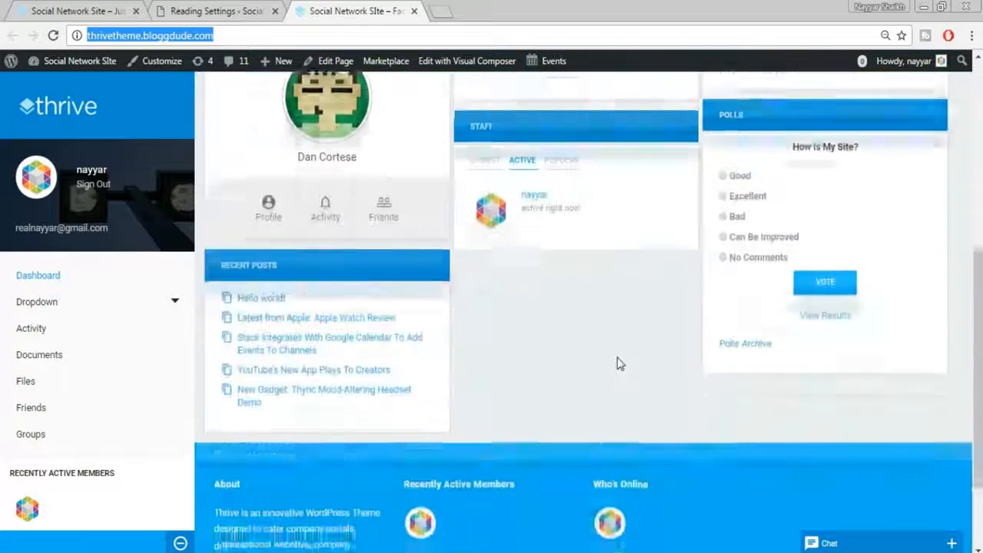
{"action": "scroll", "coordinate": [745, 450], "scroll_direction": "up", "scroll_amount": 6}
{"action": "left_click", "coordinate": [178, 8]}
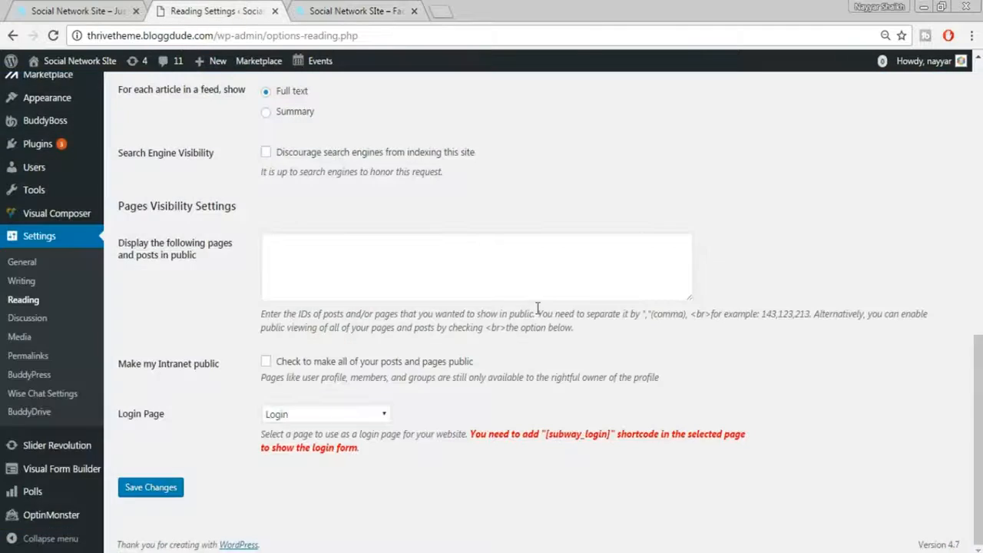
- Use the Coming Soon notice's 'click here' link to launch the Thrive site
{"action": "scroll", "coordinate": [542, 345], "scroll_direction": "up", "scroll_amount": 10}
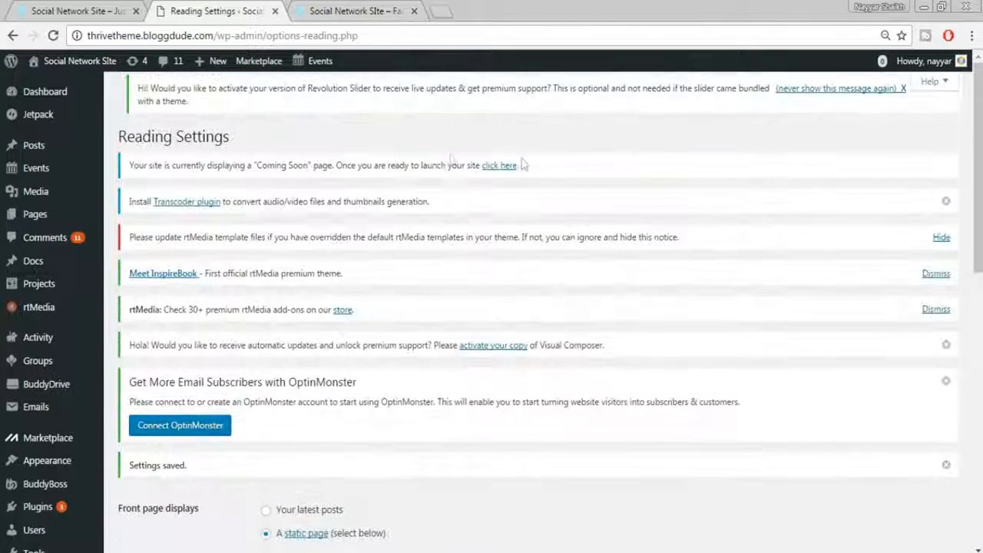
{"action": "left_click_drag", "start_coordinate": [125, 171], "coordinate": [391, 172]}
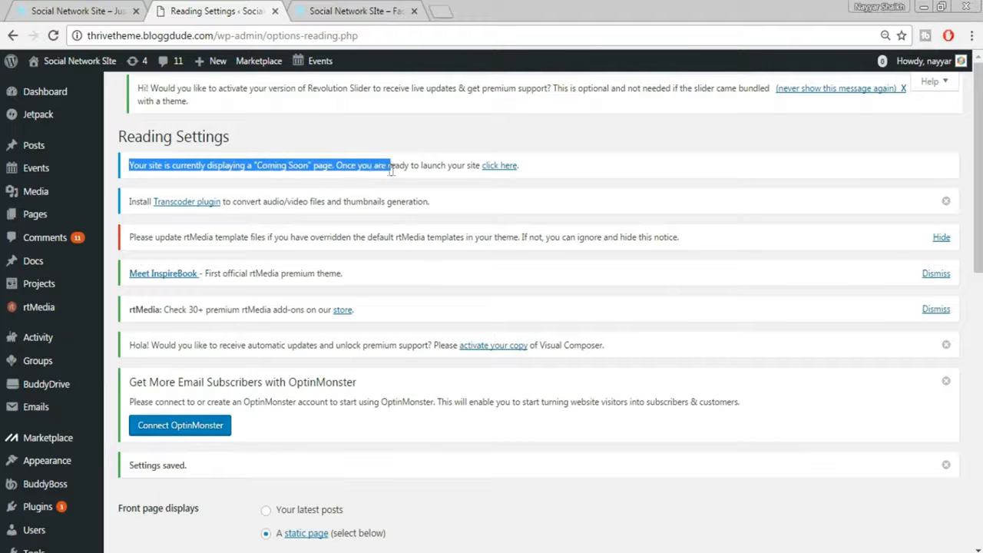
{"action": "left_click", "coordinate": [310, 179]}
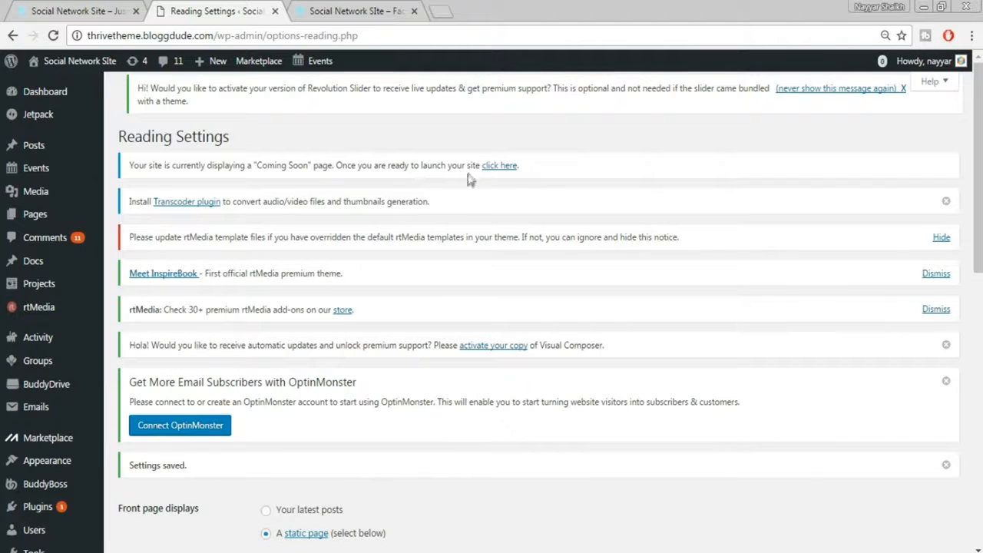
{"action": "left_click", "coordinate": [495, 167]}
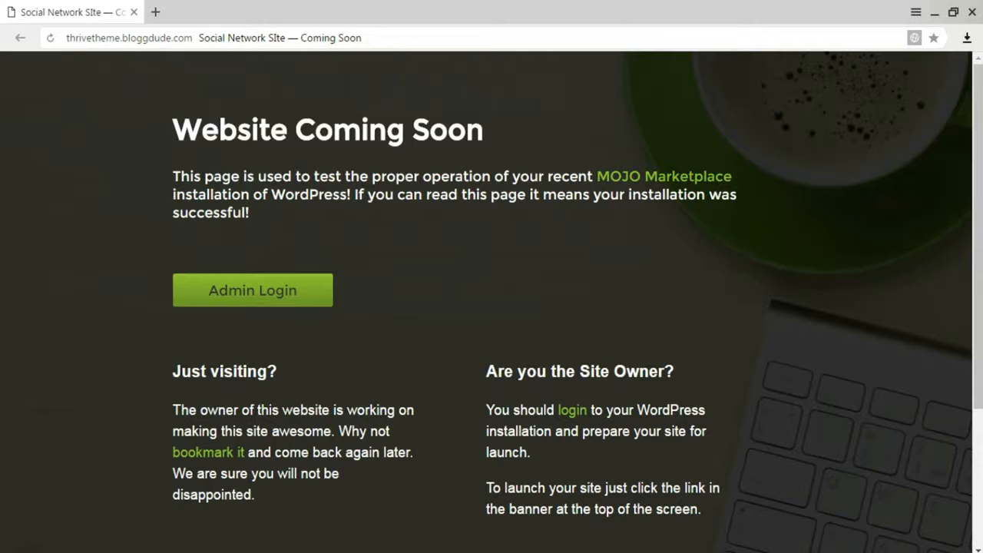
{"action": "left_click", "coordinate": [528, 38]}
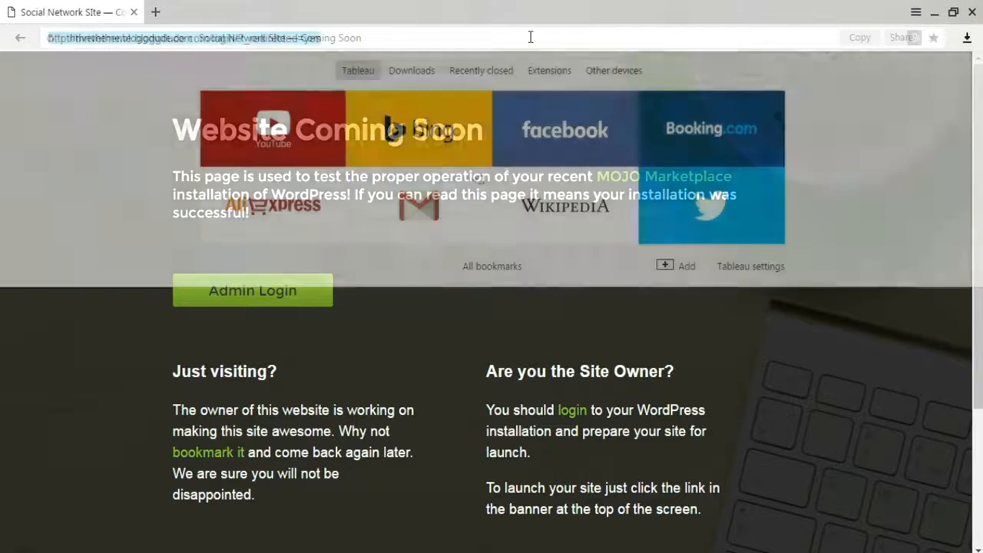
{"action": "key", "text": "Return"}
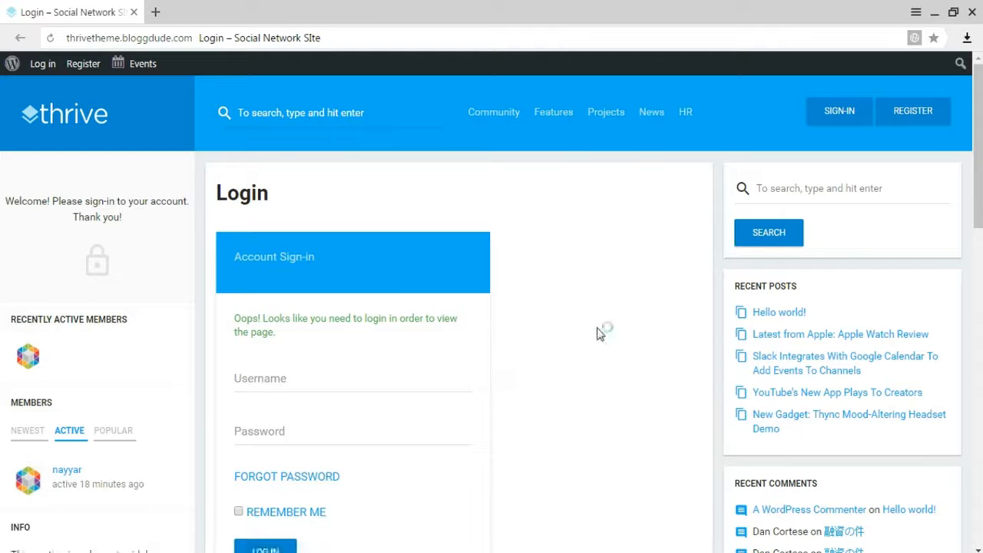
{"action": "scroll", "coordinate": [601, 331], "scroll_direction": "down", "scroll_amount": 2}
{"action": "scroll", "coordinate": [592, 284], "scroll_direction": "up", "scroll_amount": 1}
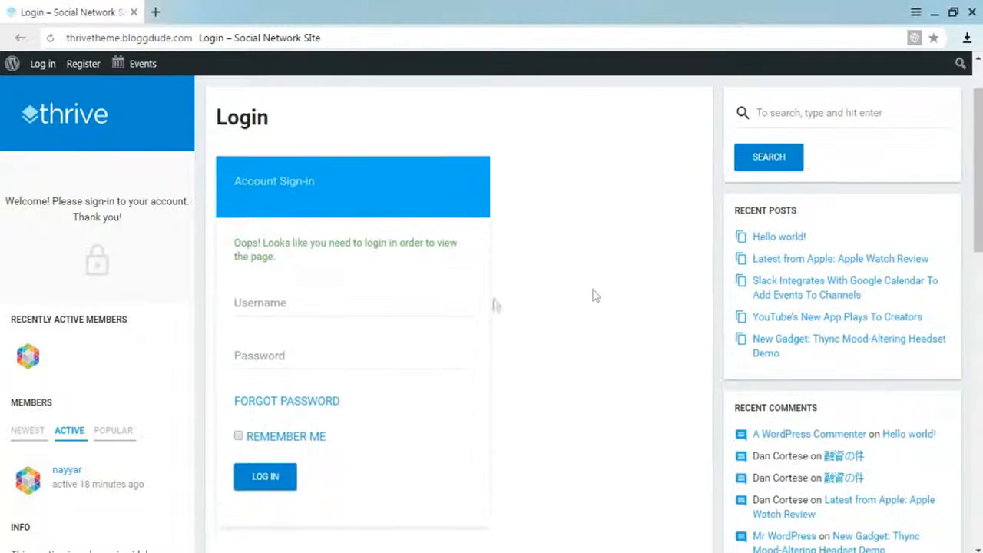
{"action": "scroll", "coordinate": [538, 153], "scroll_direction": "up", "scroll_amount": 1}
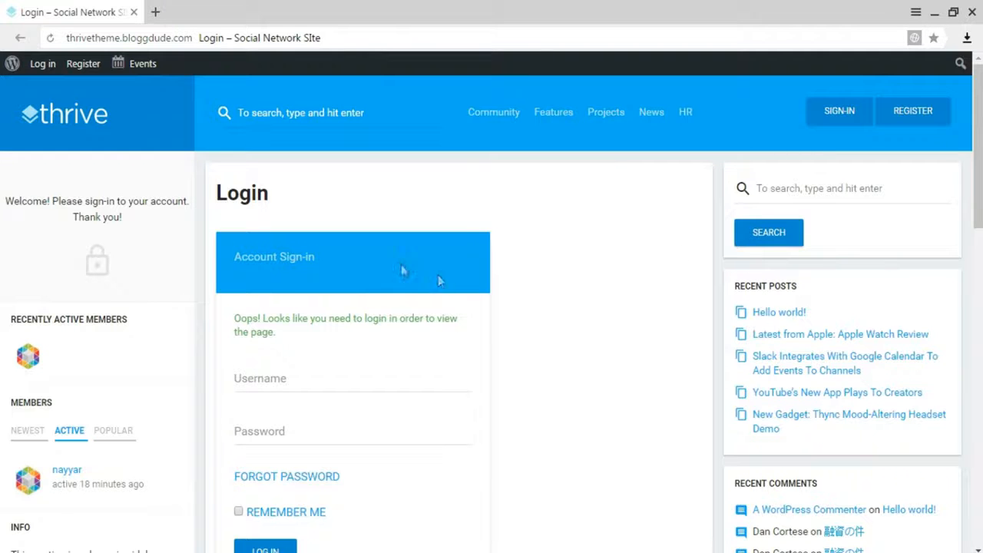
{"action": "scroll", "coordinate": [527, 256], "scroll_direction": "down", "scroll_amount": 2}
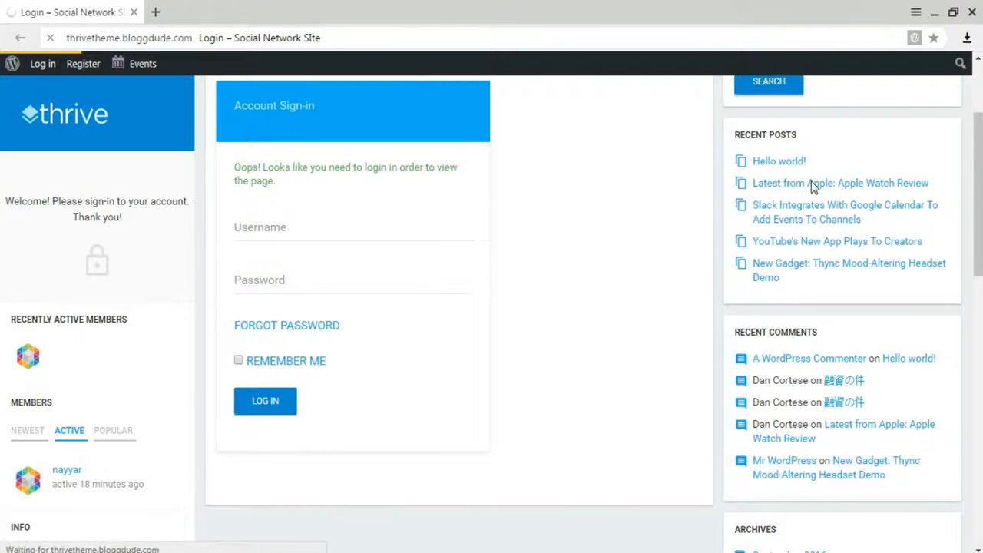
{"action": "scroll", "coordinate": [374, 307], "scroll_direction": "up", "scroll_amount": 2}
{"action": "scroll", "coordinate": [423, 311], "scroll_direction": "down", "scroll_amount": 2}
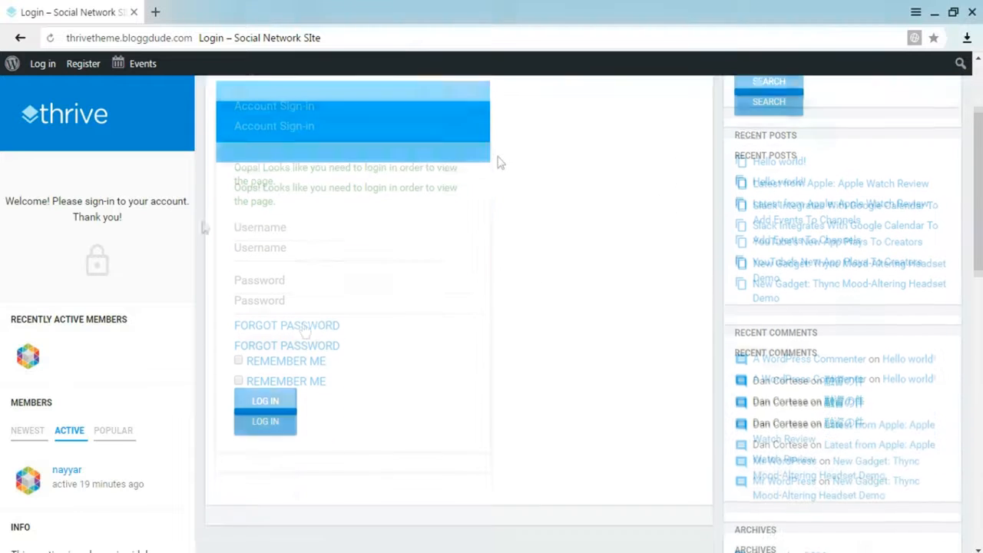
{"action": "scroll", "coordinate": [541, 308], "scroll_direction": "up", "scroll_amount": 2}
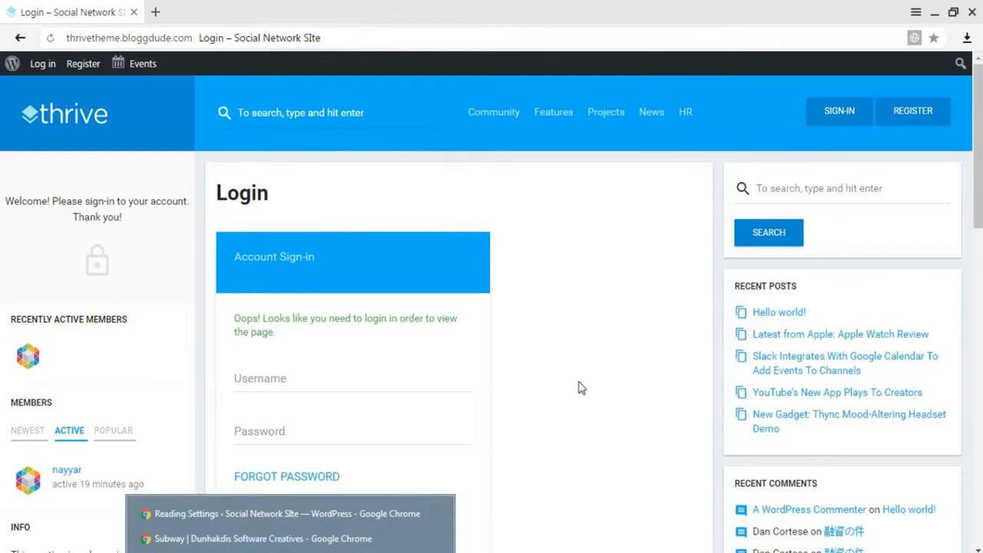
- Open the Pages admin list in a new tab beside Reading Settings
{"action": "left_click", "coordinate": [297, 511]}
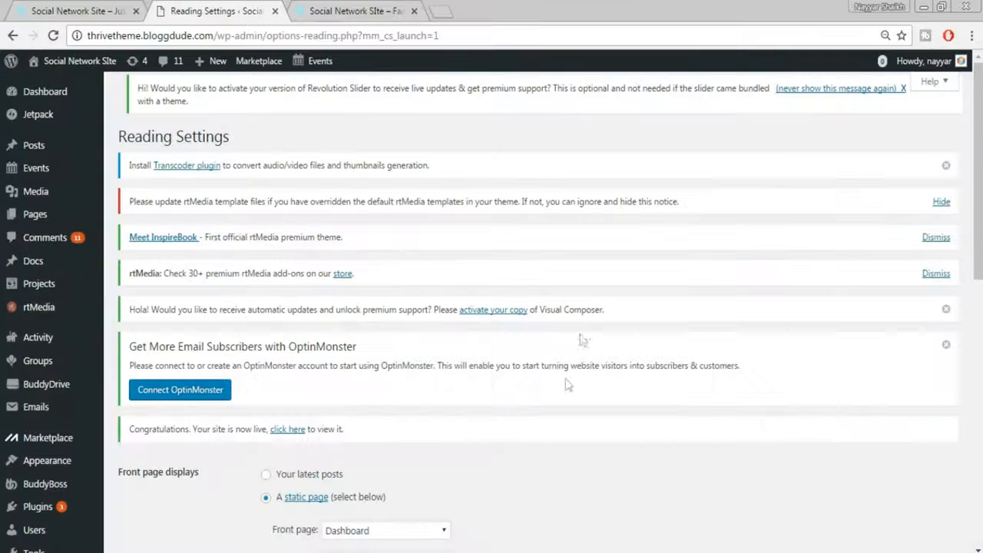
{"action": "scroll", "coordinate": [583, 336], "scroll_direction": "down", "scroll_amount": 4}
{"action": "scroll", "coordinate": [584, 330], "scroll_direction": "down", "scroll_amount": 1}
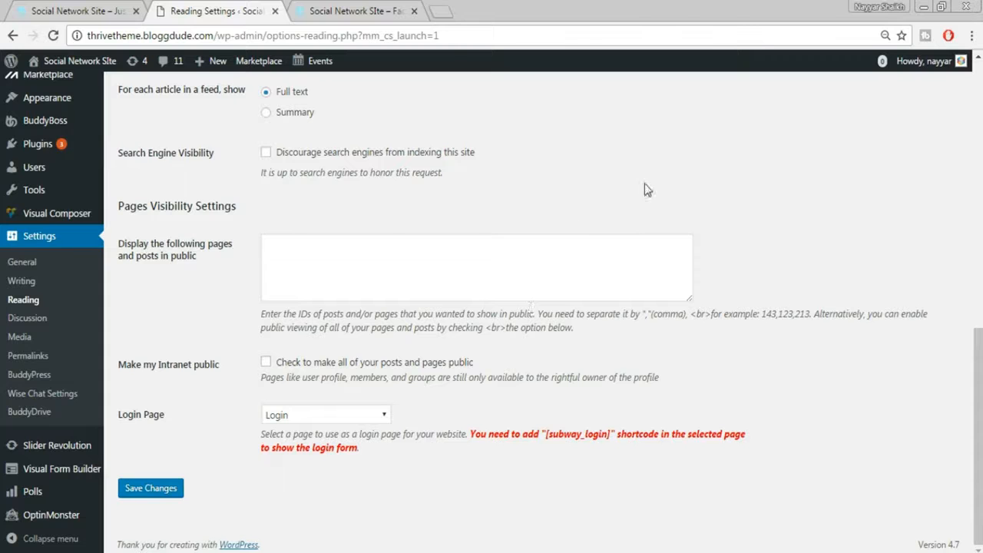
{"action": "scroll", "coordinate": [772, 288], "scroll_direction": "up", "scroll_amount": 10}
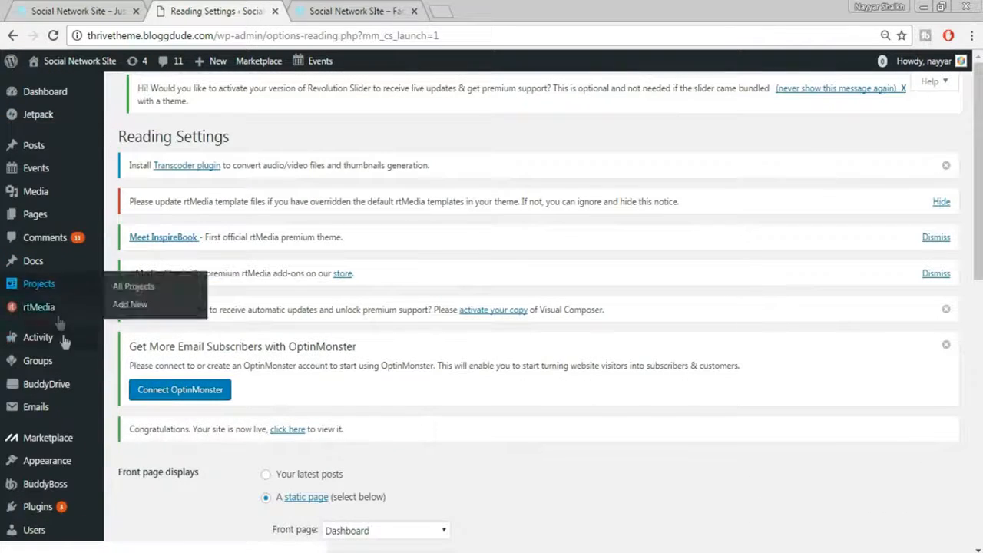
{"action": "right_click", "coordinate": [50, 219]}
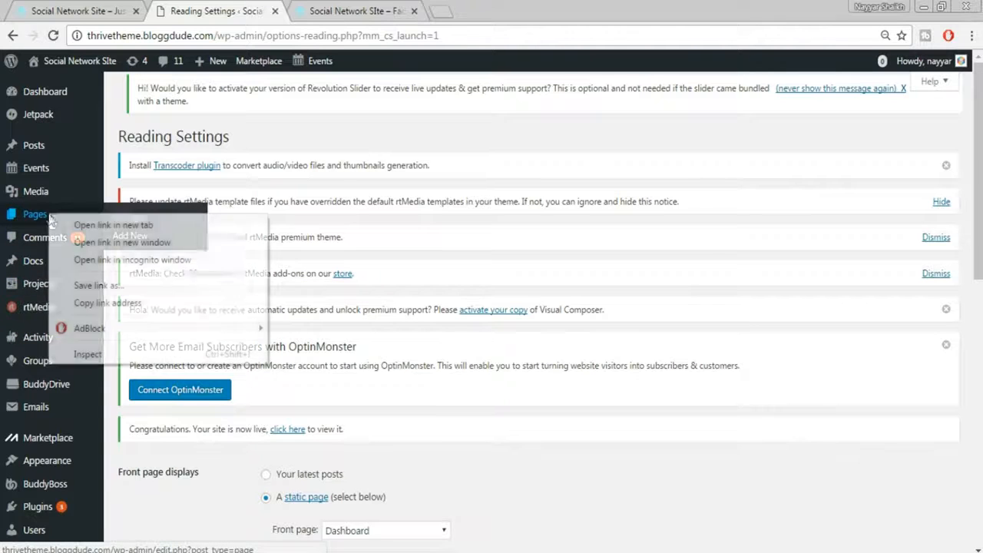
{"action": "left_click", "coordinate": [98, 225]}
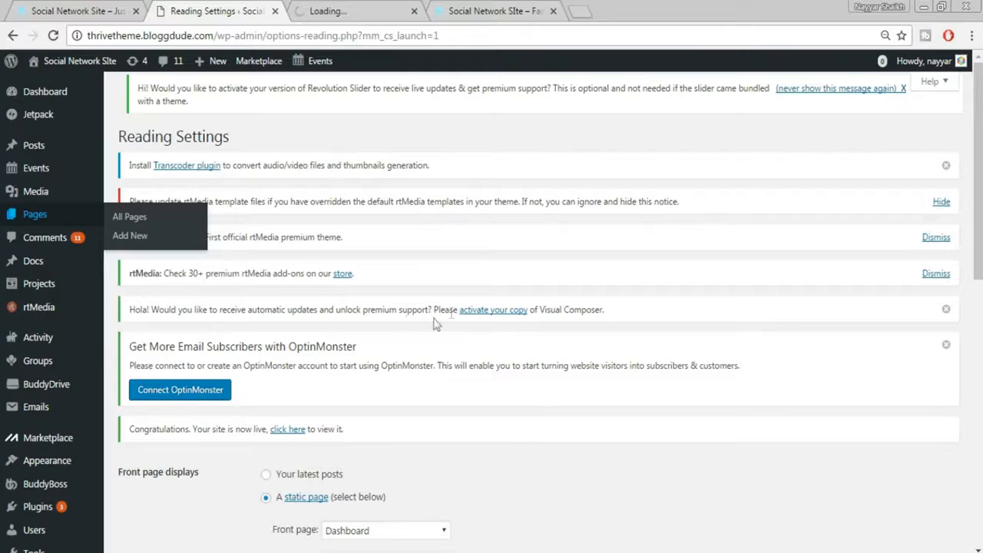
{"action": "scroll", "coordinate": [526, 392], "scroll_direction": "down", "scroll_amount": 7}
{"action": "scroll", "coordinate": [523, 490], "scroll_direction": "up", "scroll_amount": 7}
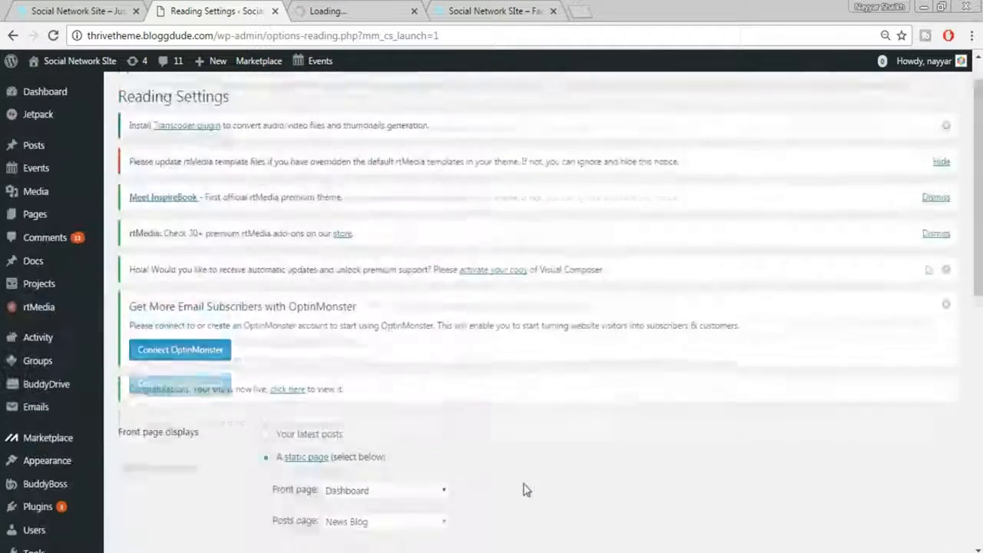
- Open the Groups page in the editor and mark its post ID 3669 in the address
{"action": "left_click", "coordinate": [353, 10]}
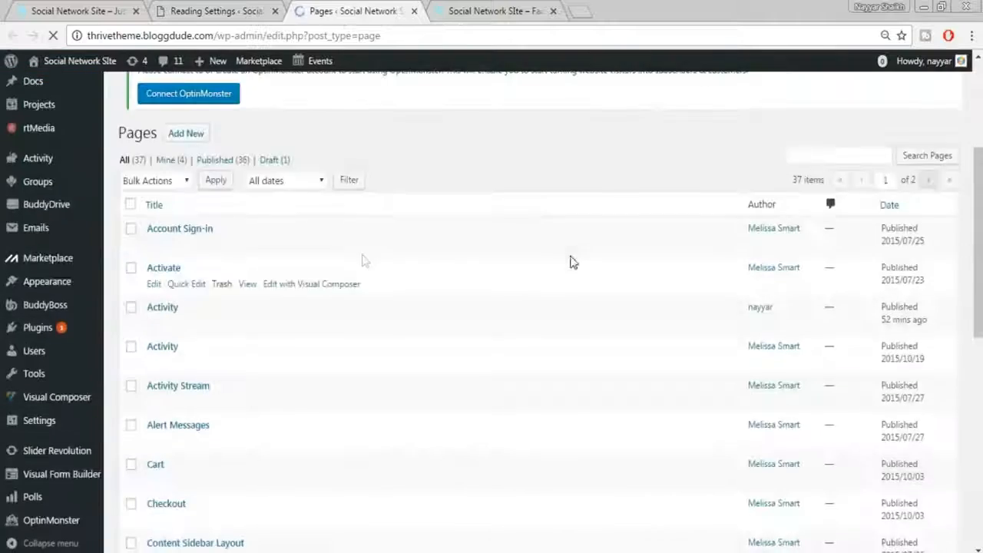
{"action": "scroll", "coordinate": [279, 264], "scroll_direction": "down", "scroll_amount": 3}
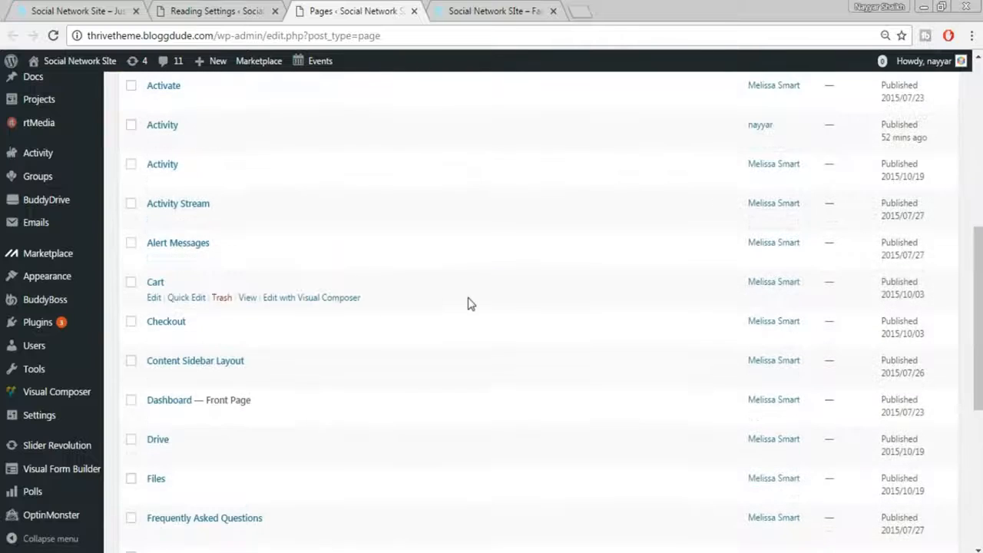
{"action": "scroll", "coordinate": [469, 302], "scroll_direction": "down", "scroll_amount": 4}
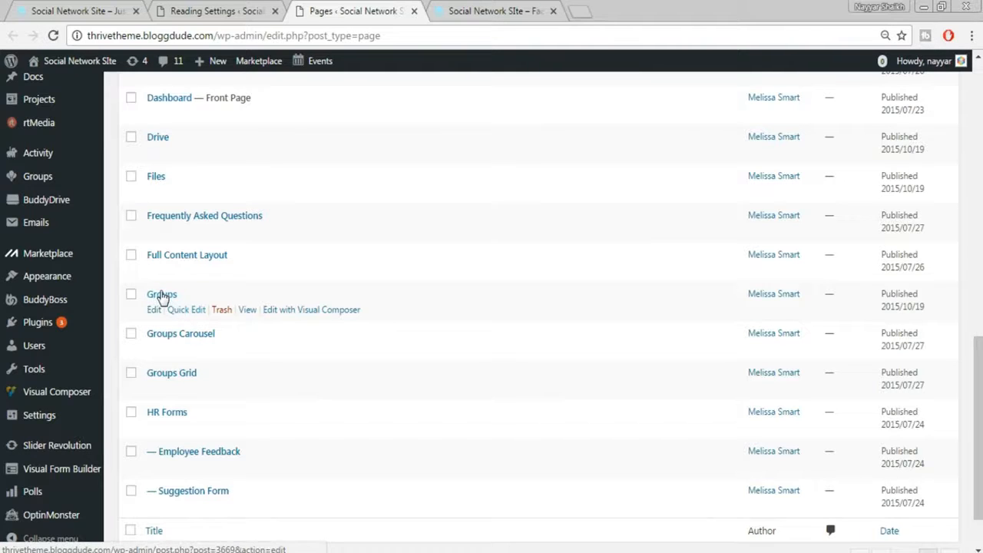
{"action": "left_click", "coordinate": [154, 310]}
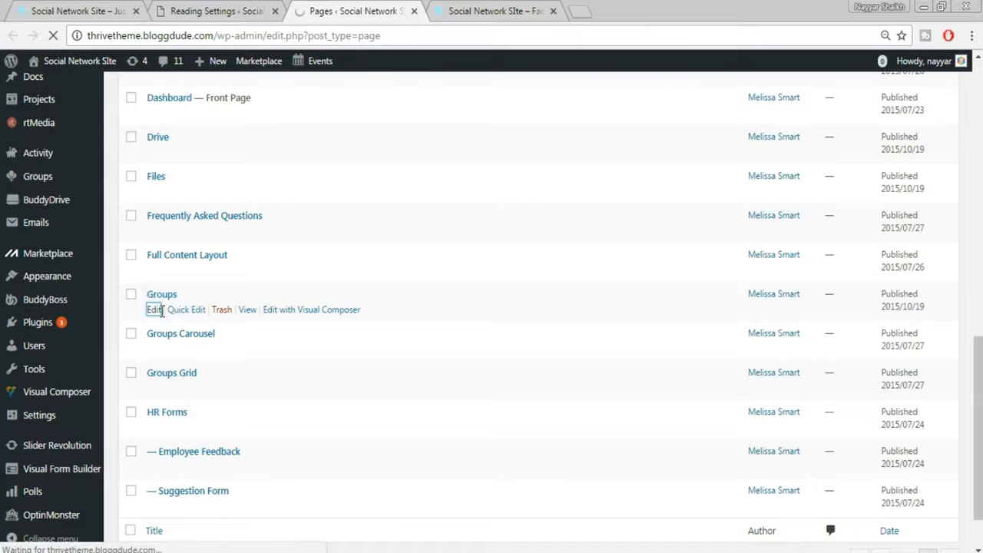
{"action": "left_click", "coordinate": [361, 36]}
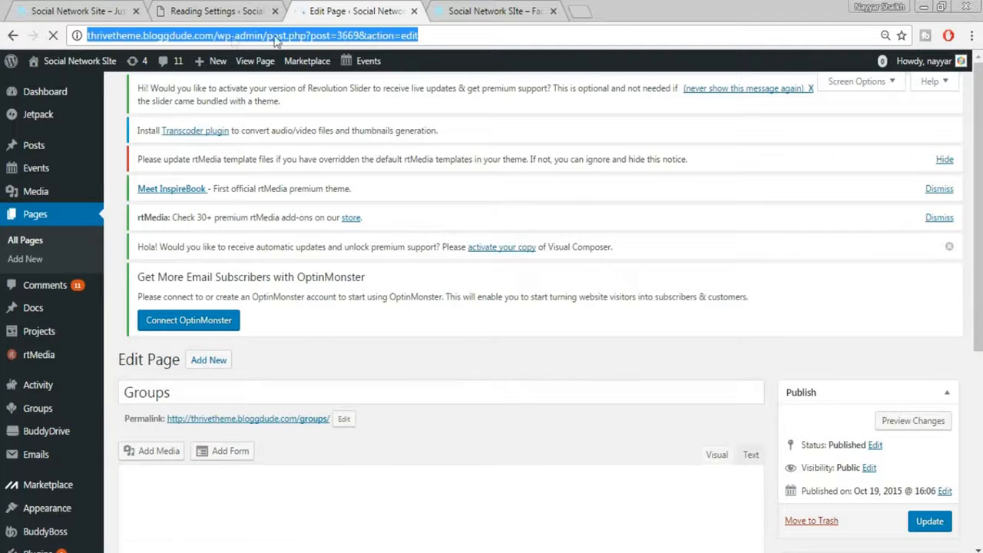
{"action": "left_click", "coordinate": [377, 36]}
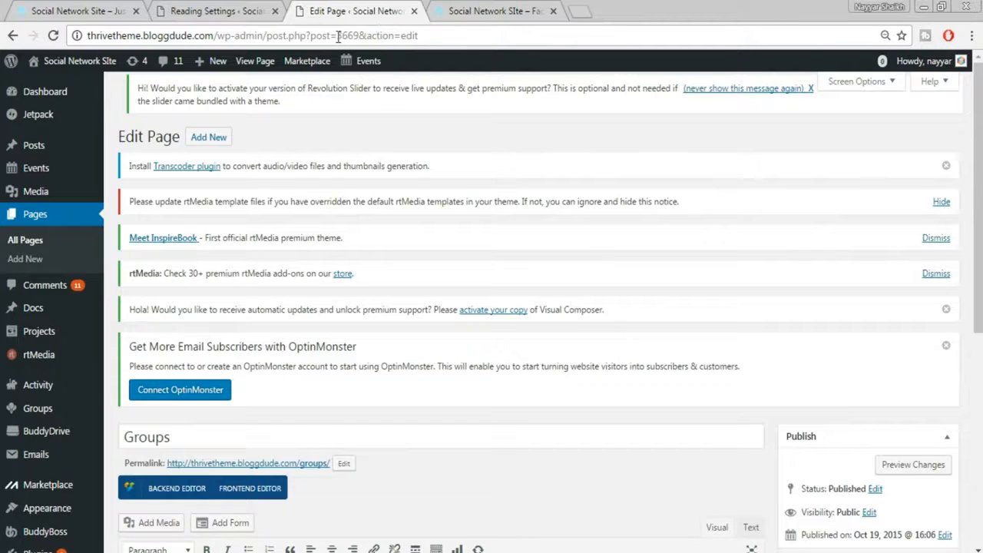
{"action": "left_click_drag", "start_coordinate": [344, 37], "coordinate": [358, 39]}
- Delete page ID 3669 from the public pages list and save the Reading Settings
{"action": "left_click", "coordinate": [218, 10]}
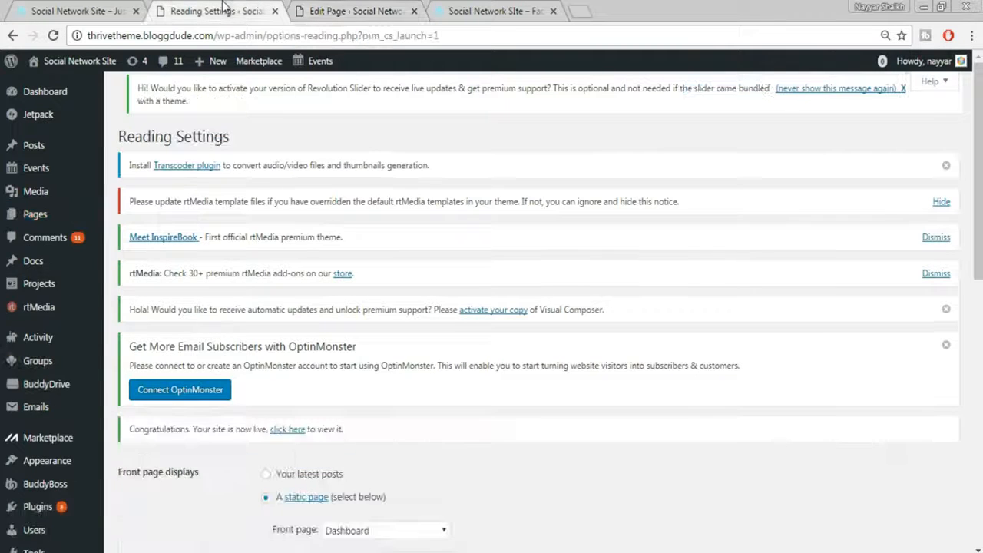
{"action": "scroll", "coordinate": [627, 338], "scroll_direction": "down", "scroll_amount": 7}
{"action": "left_click", "coordinate": [450, 294]}
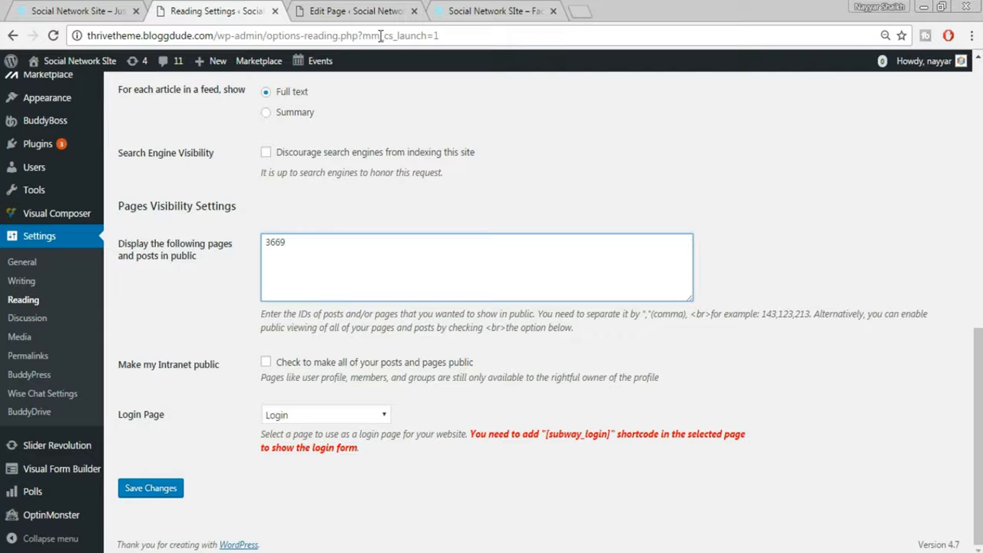
{"action": "left_click", "coordinate": [376, 9]}
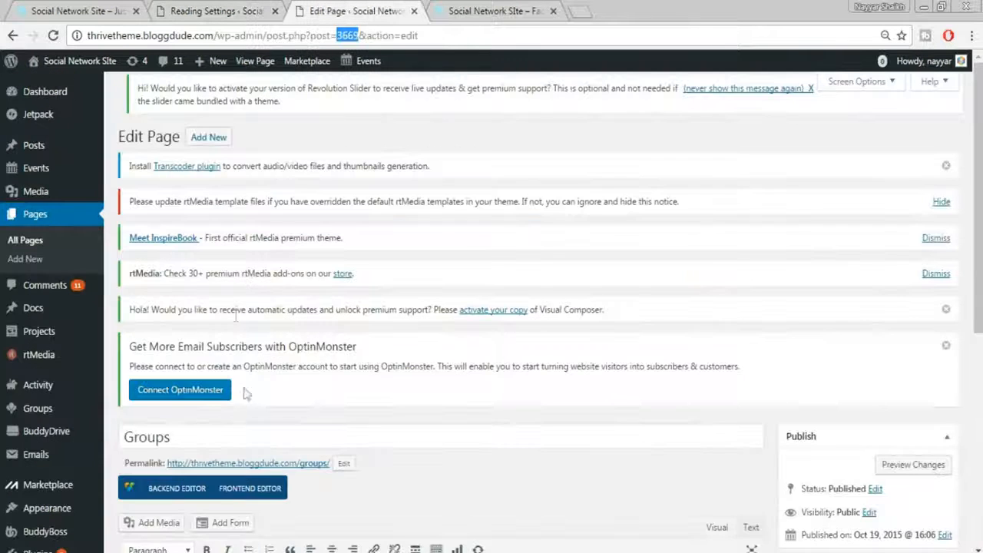
{"action": "scroll", "coordinate": [377, 287], "scroll_direction": "down", "scroll_amount": 2}
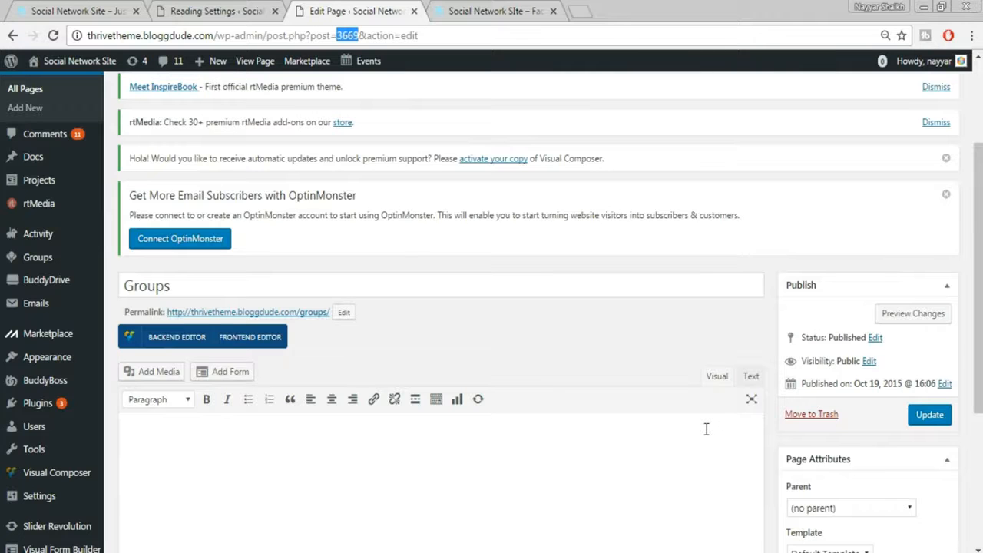
{"action": "left_click", "coordinate": [215, 10]}
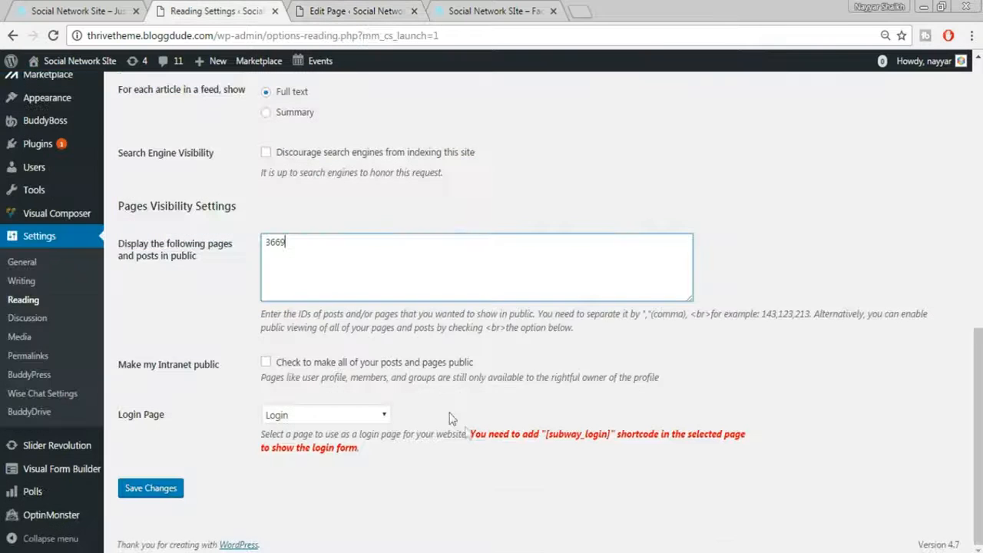
{"action": "double_click", "coordinate": [294, 249]}
{"action": "key", "text": "BackSpace"}
{"action": "left_click", "coordinate": [149, 499]}
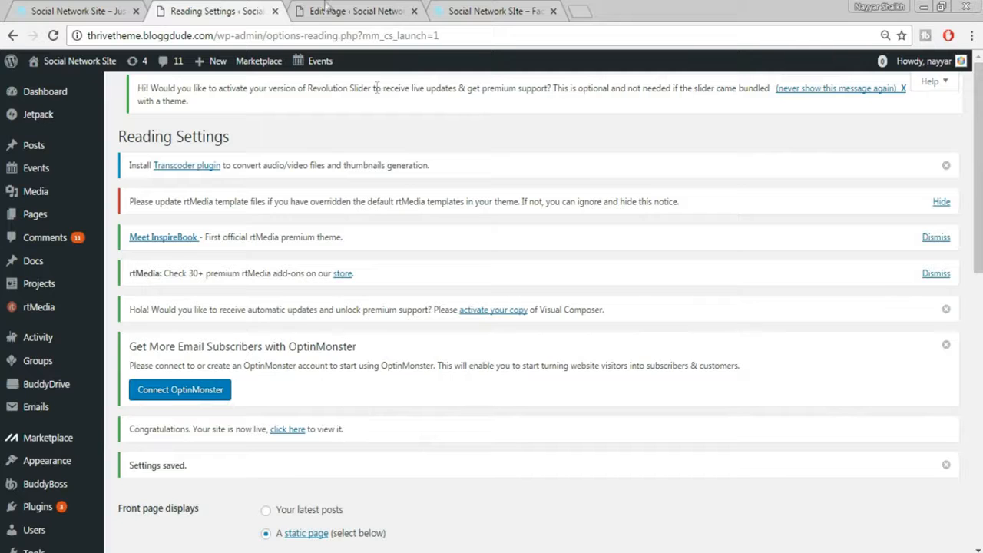
- Close the Groups edit tab and reload the Thrive front page
{"action": "left_click", "coordinate": [492, 11]}
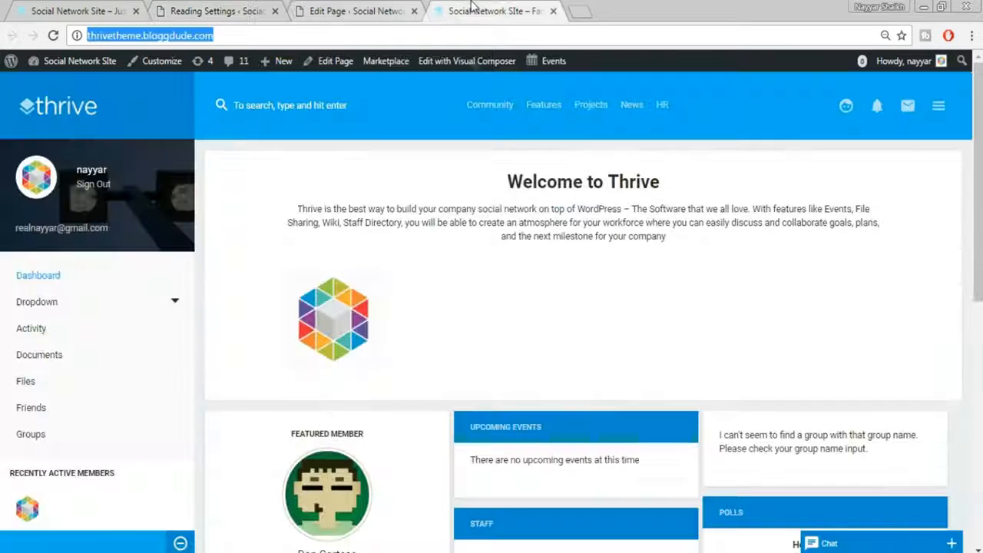
{"action": "left_click", "coordinate": [414, 11]}
{"action": "key", "text": "F5"}
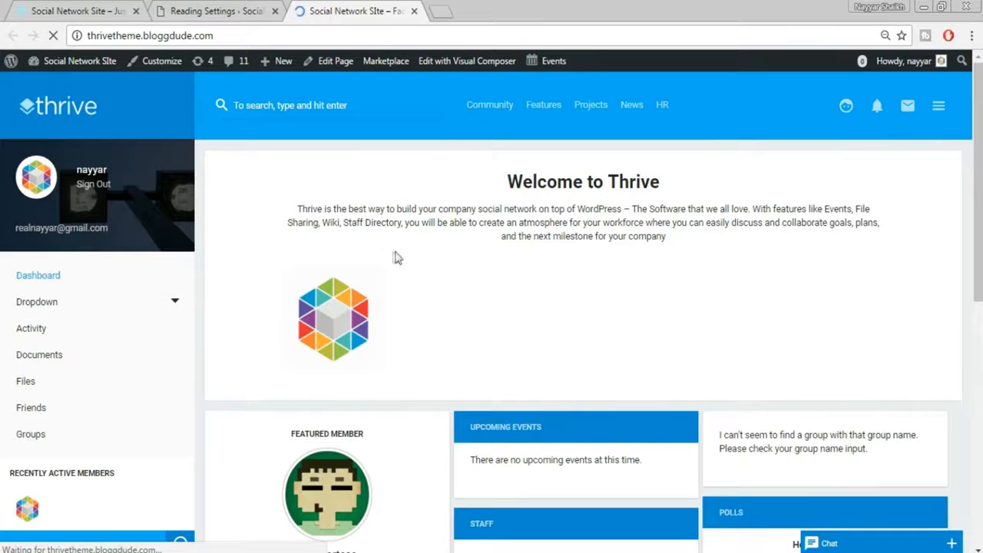
{"action": "scroll", "coordinate": [592, 279], "scroll_direction": "down", "scroll_amount": 4}
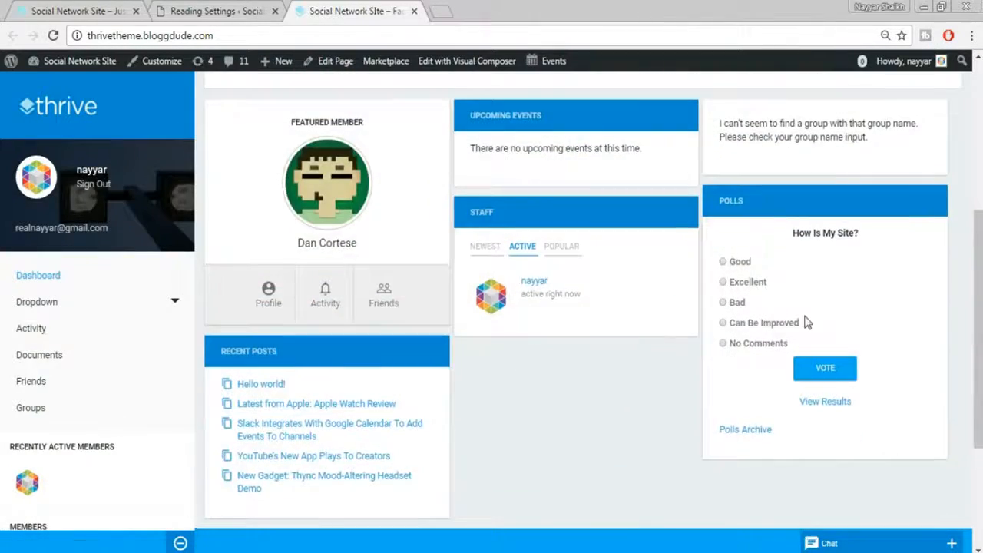
{"action": "scroll", "coordinate": [806, 321], "scroll_direction": "up", "scroll_amount": 3}
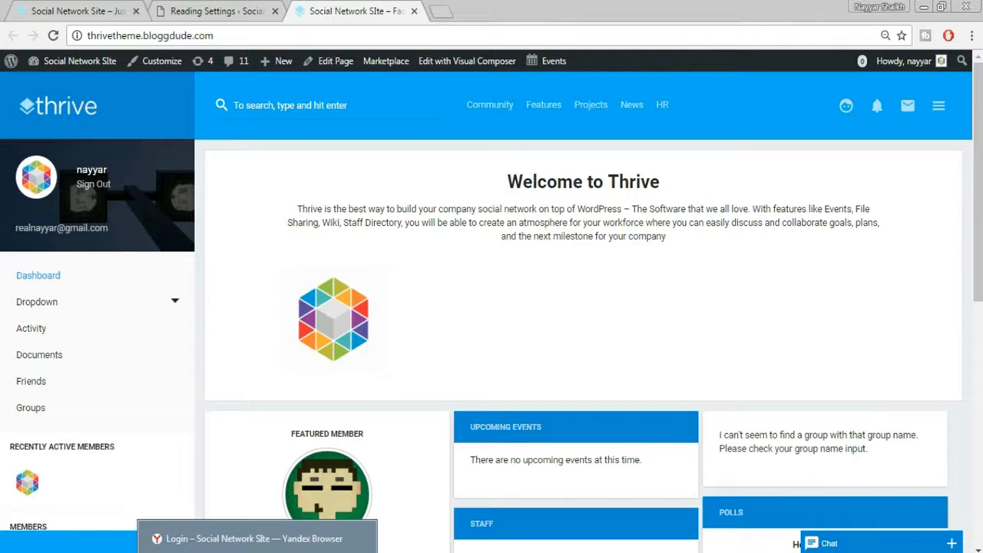
- Open the Create an Account form and check its single Name profile field
{"action": "left_click", "coordinate": [353, 536]}
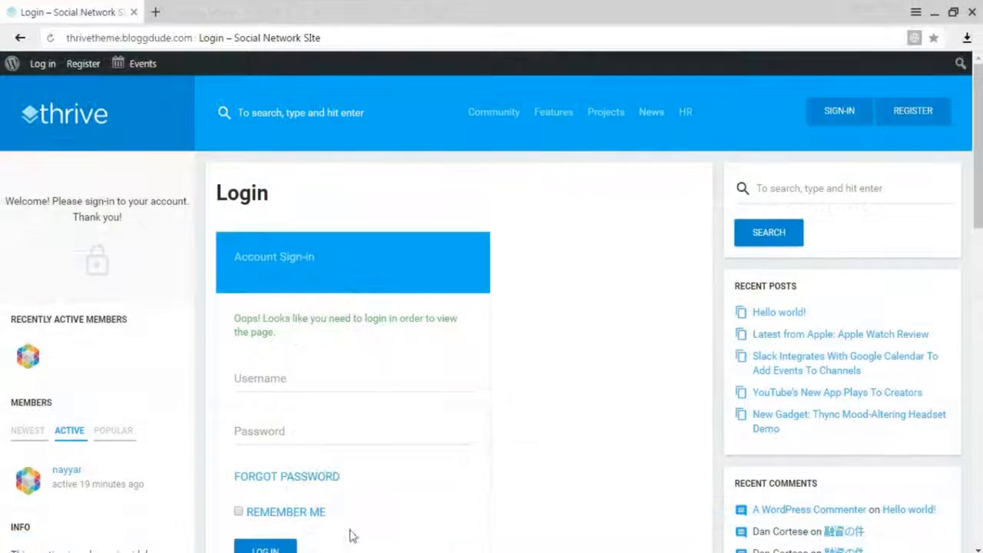
{"action": "left_click", "coordinate": [912, 112]}
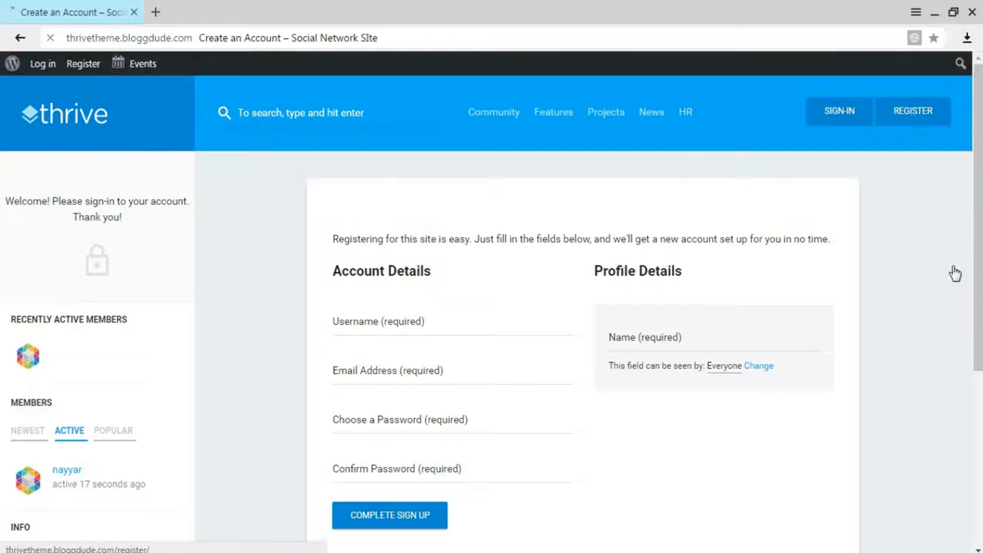
{"action": "scroll", "coordinate": [433, 408], "scroll_direction": "down", "scroll_amount": 2}
{"action": "scroll", "coordinate": [625, 318], "scroll_direction": "up", "scroll_amount": 2}
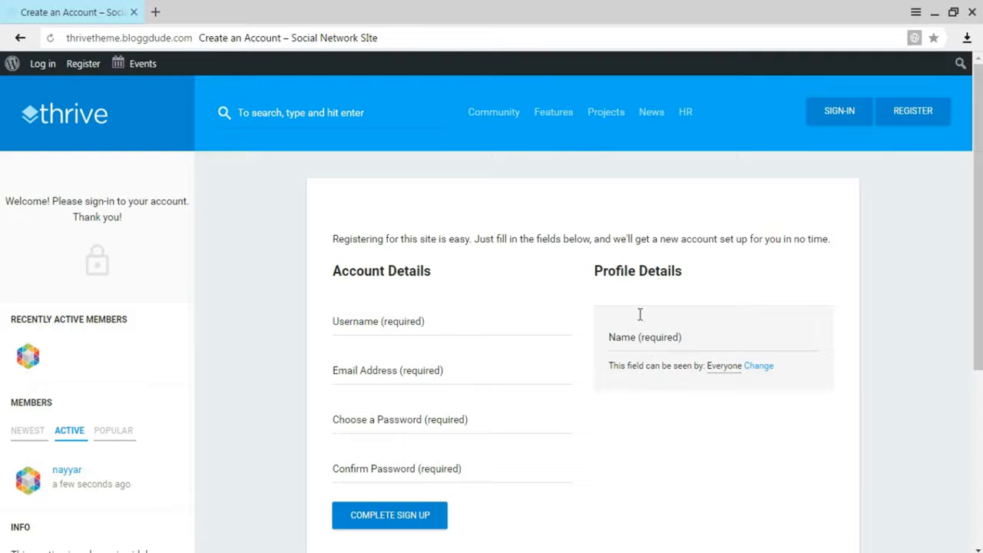
{"action": "left_click", "coordinate": [651, 341]}
{"action": "left_click", "coordinate": [695, 449]}
{"action": "scroll", "coordinate": [696, 361], "scroll_direction": "down", "scroll_amount": 1}
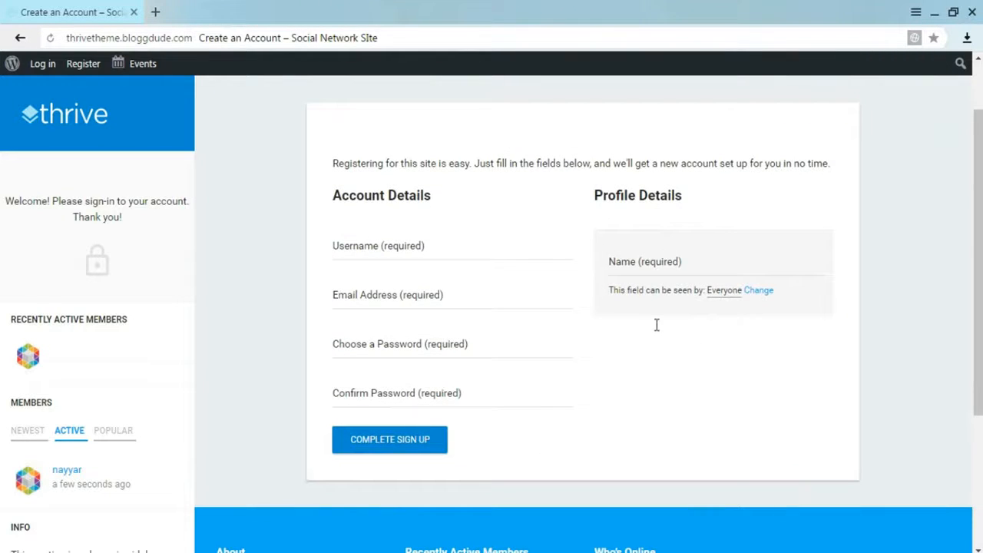
{"action": "left_click", "coordinate": [645, 259]}
{"action": "left_click", "coordinate": [780, 368]}
{"action": "left_click", "coordinate": [669, 263]}
{"action": "left_click", "coordinate": [671, 332]}
{"action": "left_click", "coordinate": [289, 551]}
- Go to Users › Profile Fields in the WordPress admin
{"action": "left_click", "coordinate": [272, 516]}
{"action": "left_click", "coordinate": [227, 8]}
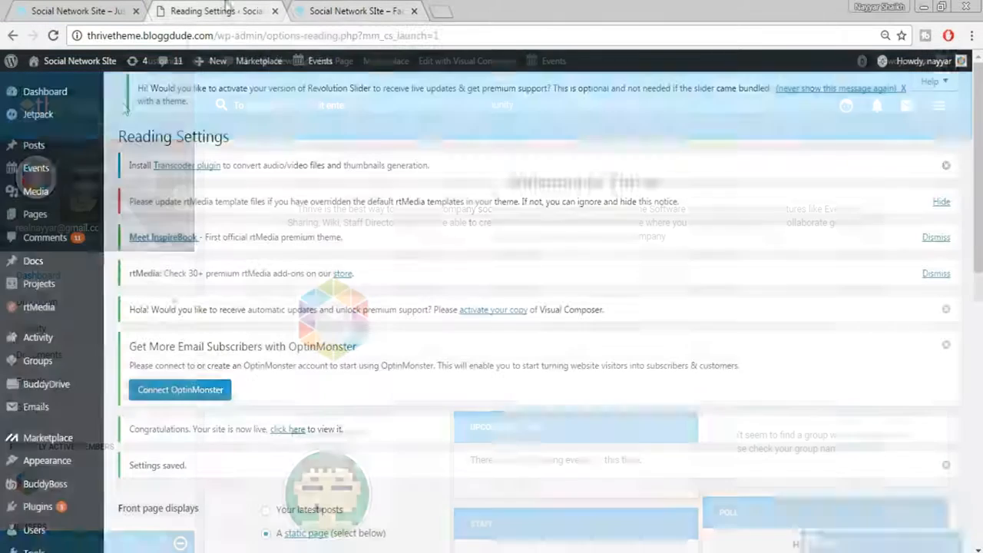
{"action": "scroll", "coordinate": [90, 261], "scroll_direction": "down", "scroll_amount": 3}
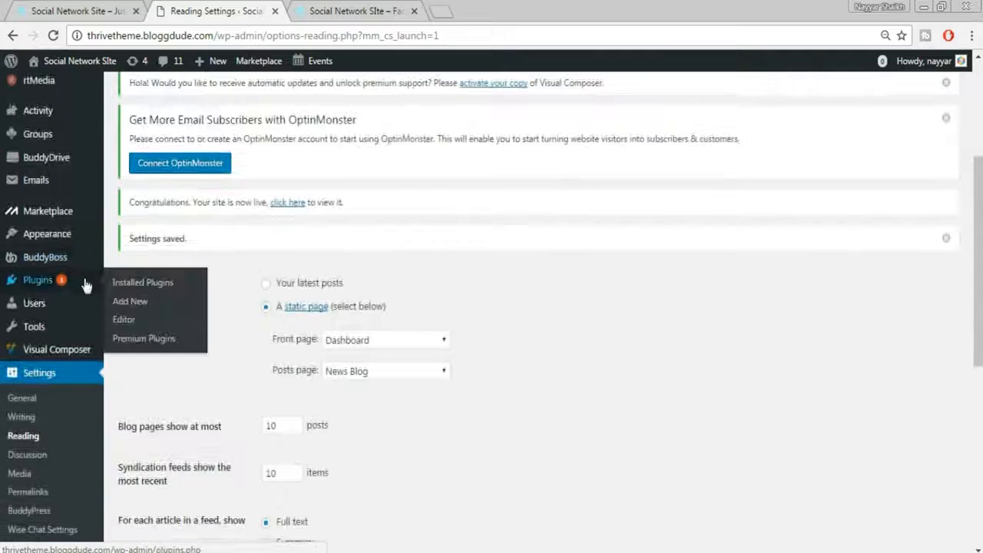
{"action": "mouse_move", "coordinate": [58, 307]}
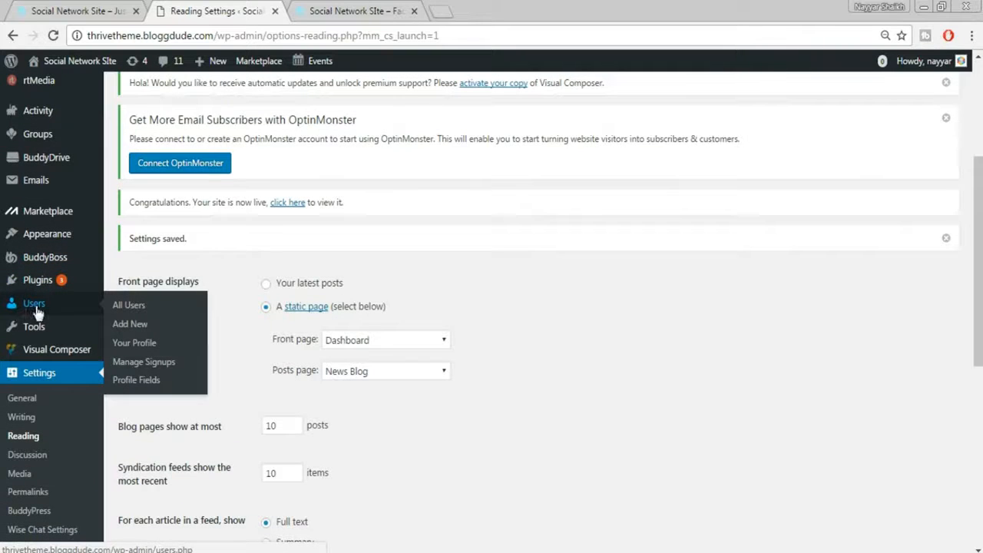
{"action": "left_click", "coordinate": [32, 306]}
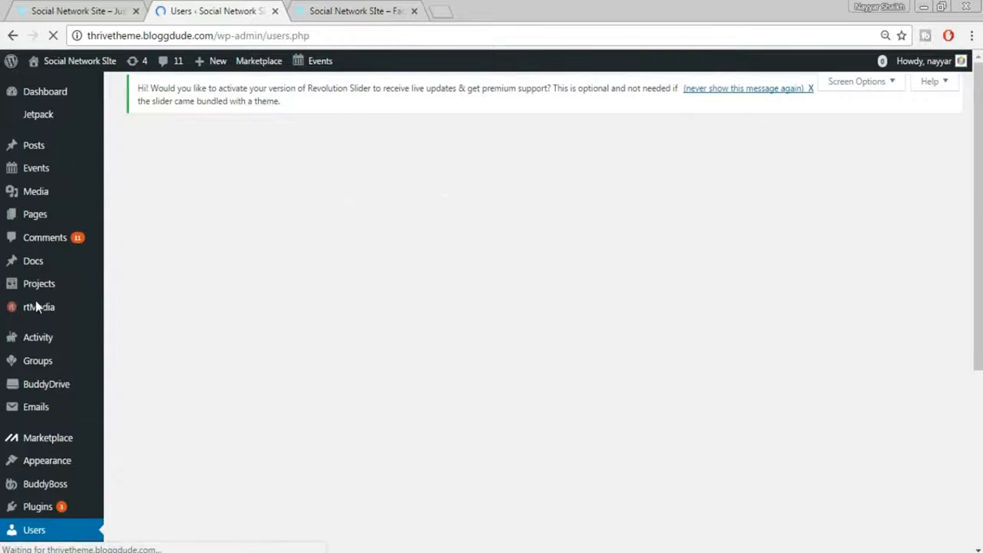
{"action": "scroll", "coordinate": [195, 335], "scroll_direction": "down", "scroll_amount": 3}
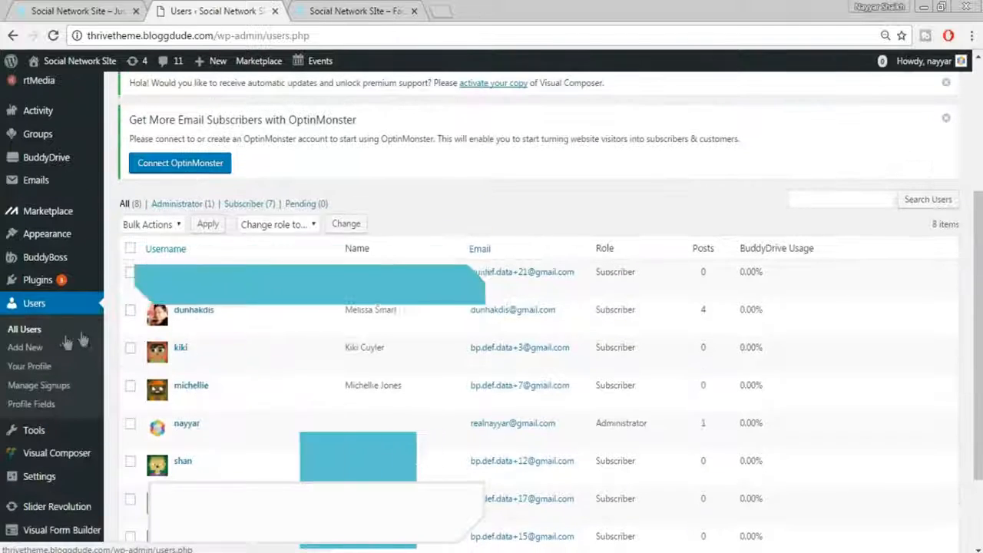
{"action": "left_click", "coordinate": [40, 410]}
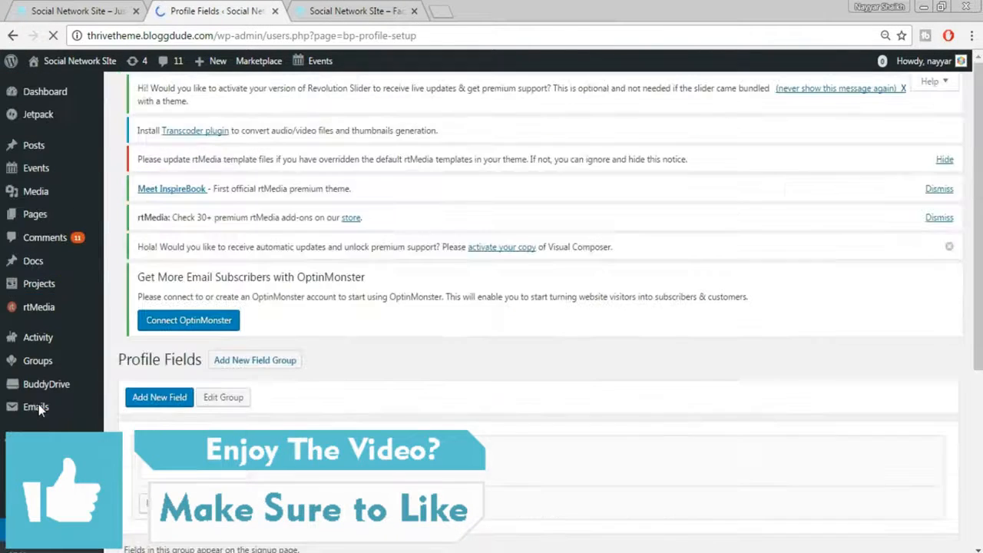
{"action": "scroll", "coordinate": [439, 377], "scroll_direction": "down", "scroll_amount": 3}
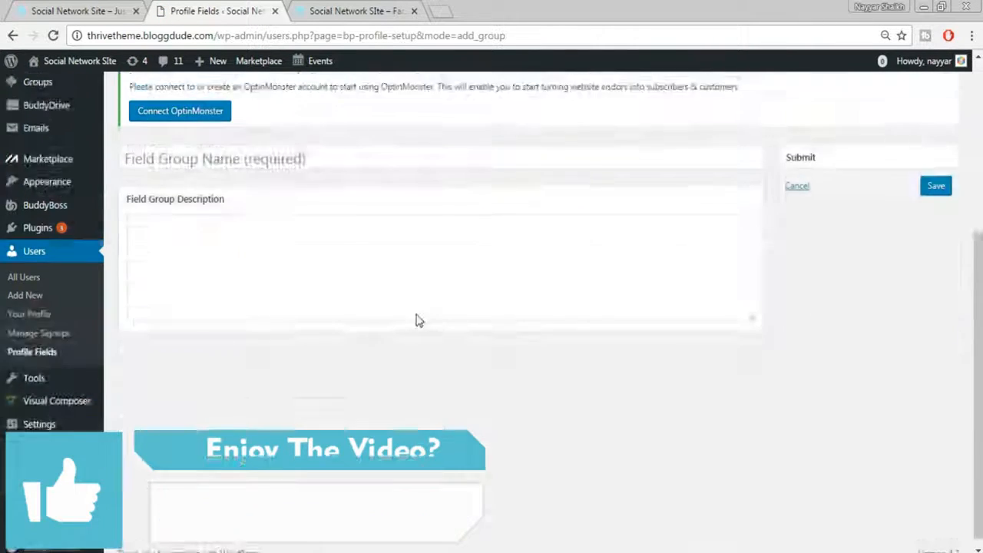
{"action": "scroll", "coordinate": [417, 318], "scroll_direction": "up", "scroll_amount": 4}
{"action": "left_click", "coordinate": [13, 38]}
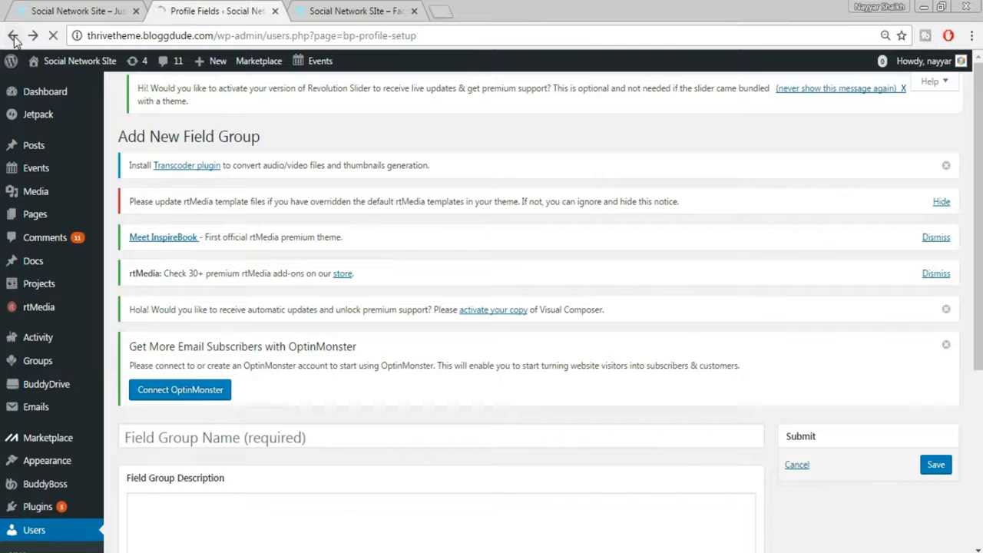
{"action": "scroll", "coordinate": [525, 292], "scroll_direction": "down", "scroll_amount": 3}
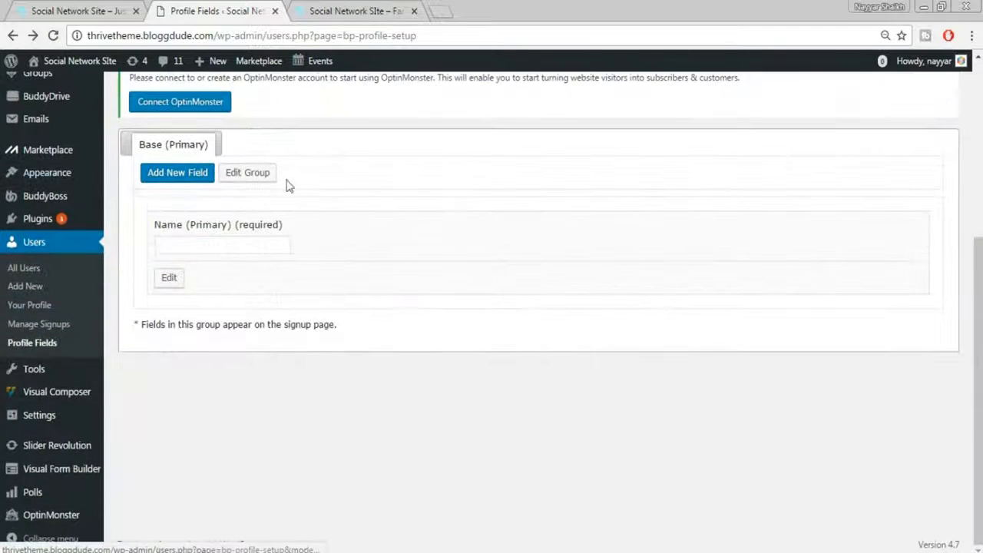
- Add a Date Selector field named 'Date of Birth' with description 'Please provide your date of birth.'
{"action": "left_click", "coordinate": [179, 175]}
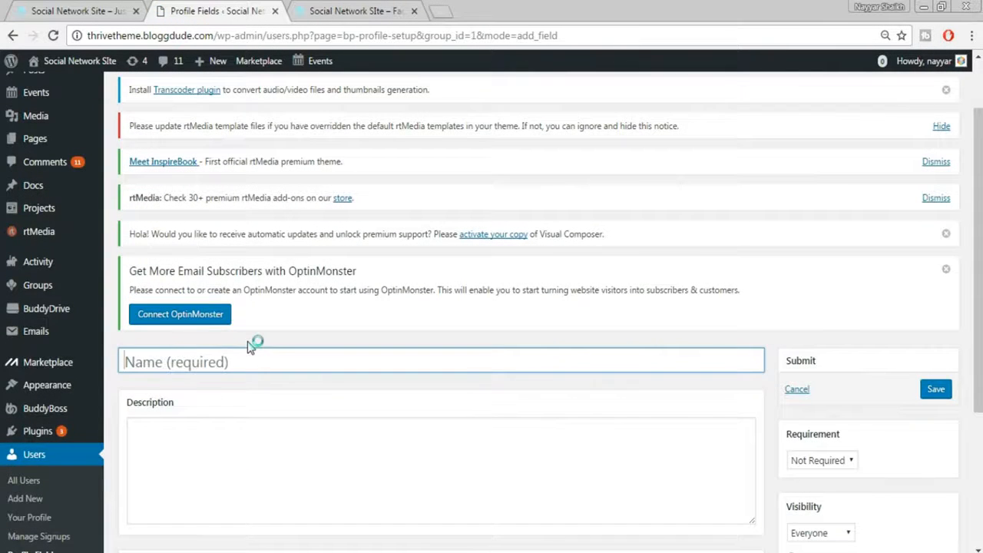
{"action": "type", "text": "Date of Birth"}
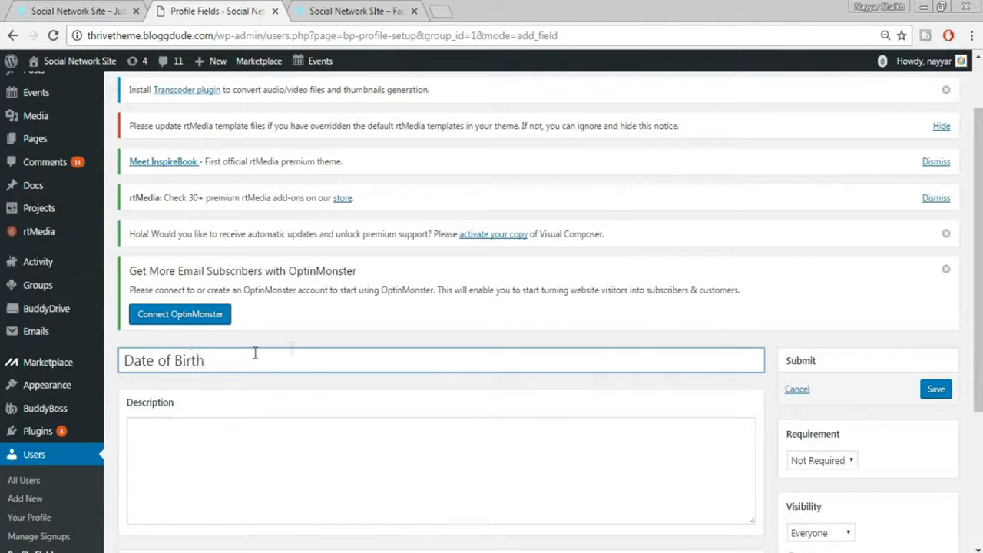
{"action": "scroll", "coordinate": [255, 353], "scroll_direction": "down", "scroll_amount": 2}
{"action": "left_click", "coordinate": [256, 351]}
{"action": "type", "text": "Please provide your date of birth."}
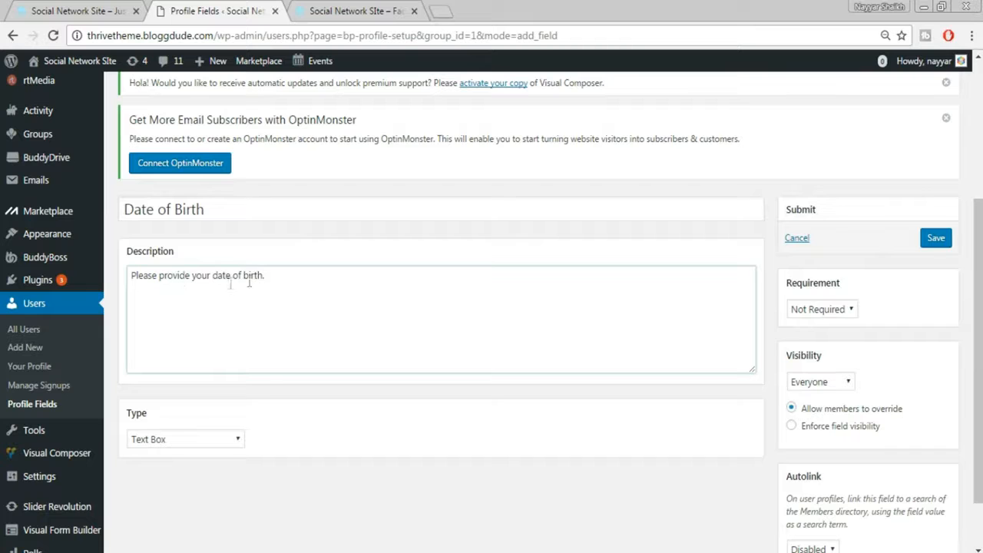
{"action": "double_click", "coordinate": [132, 413]}
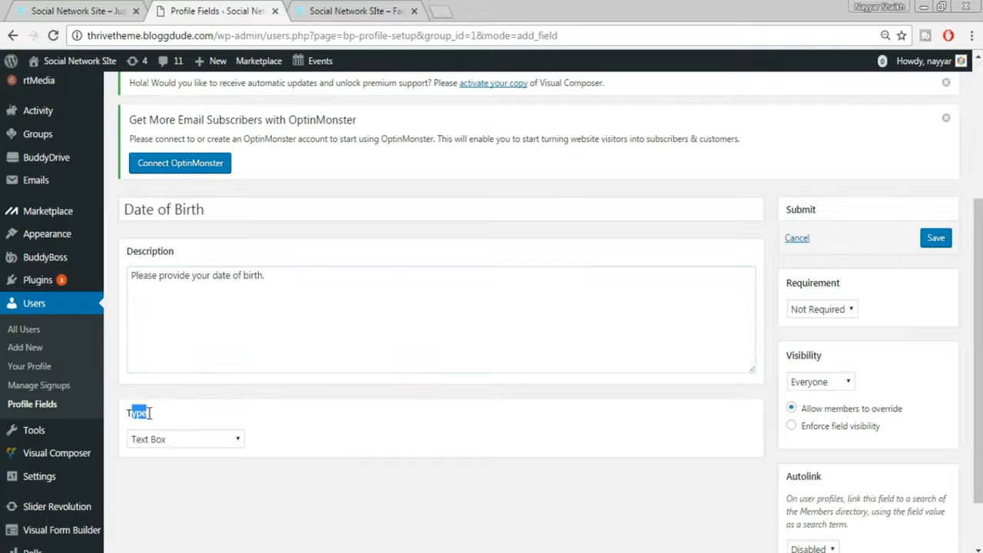
{"action": "left_click", "coordinate": [185, 436]}
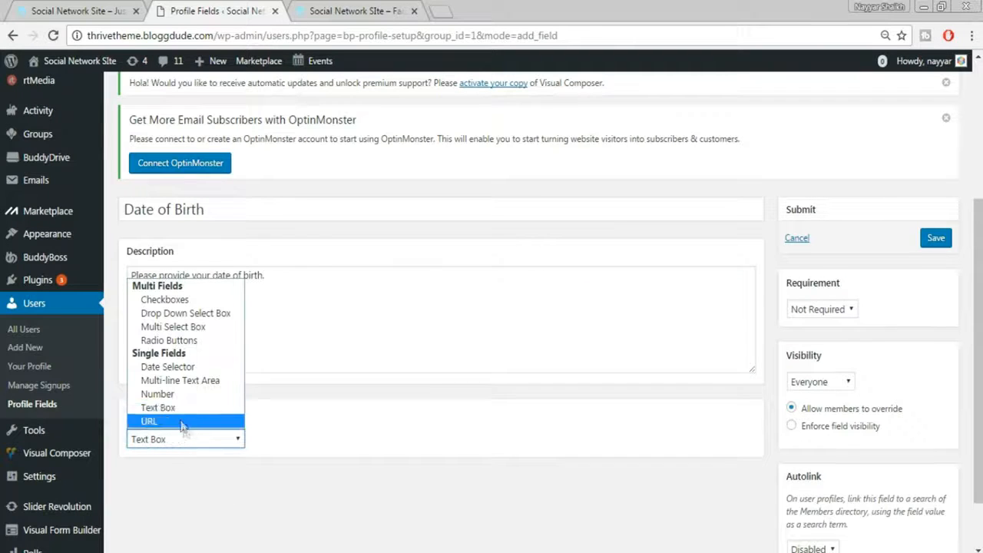
{"action": "left_click", "coordinate": [187, 367]}
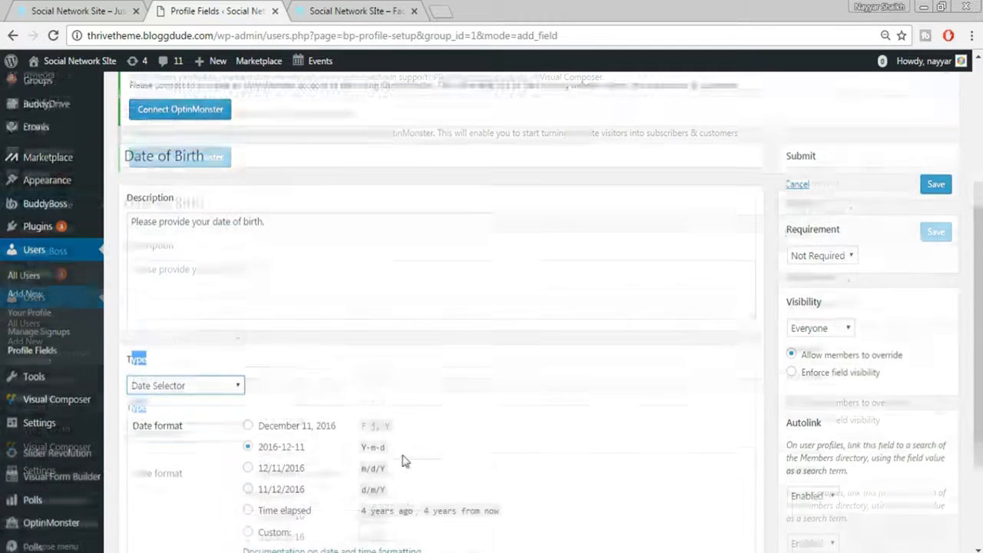
- Make the Date of Birth field required
{"action": "scroll", "coordinate": [188, 385], "scroll_direction": "down", "scroll_amount": 2}
{"action": "left_click", "coordinate": [459, 365]}
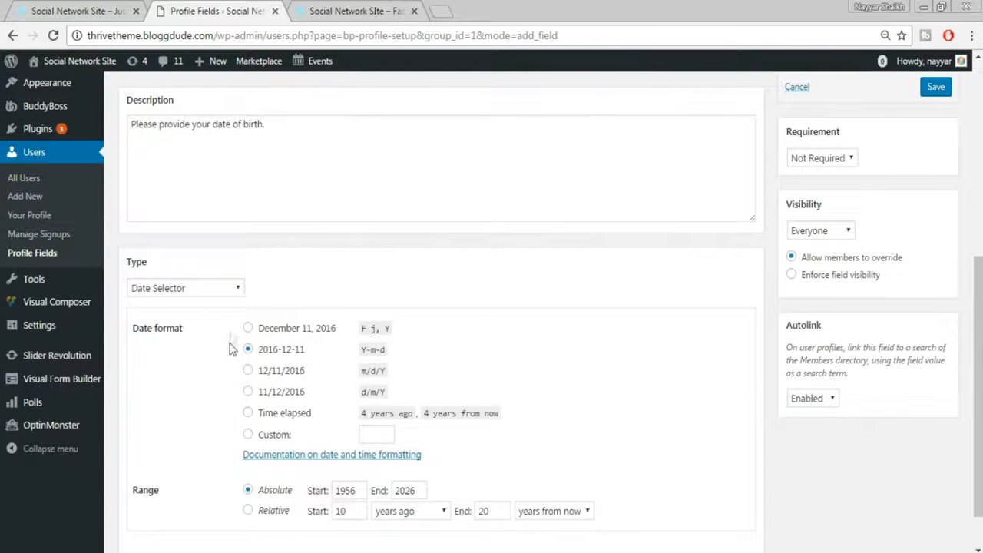
{"action": "scroll", "coordinate": [308, 388], "scroll_direction": "down", "scroll_amount": 2}
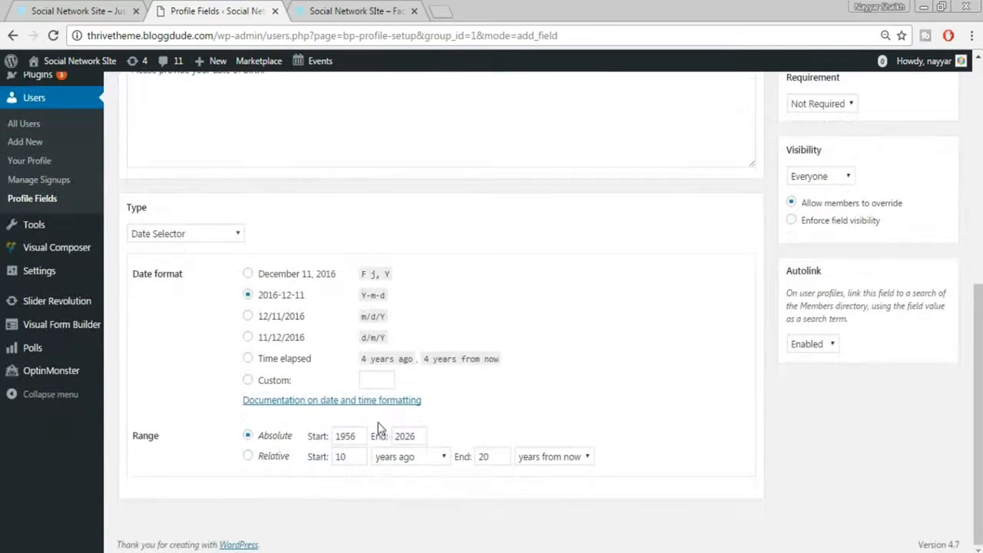
{"action": "scroll", "coordinate": [384, 432], "scroll_direction": "up", "scroll_amount": 1}
{"action": "scroll", "coordinate": [194, 366], "scroll_direction": "up", "scroll_amount": 1}
{"action": "scroll", "coordinate": [194, 366], "scroll_direction": "up", "scroll_amount": 2}
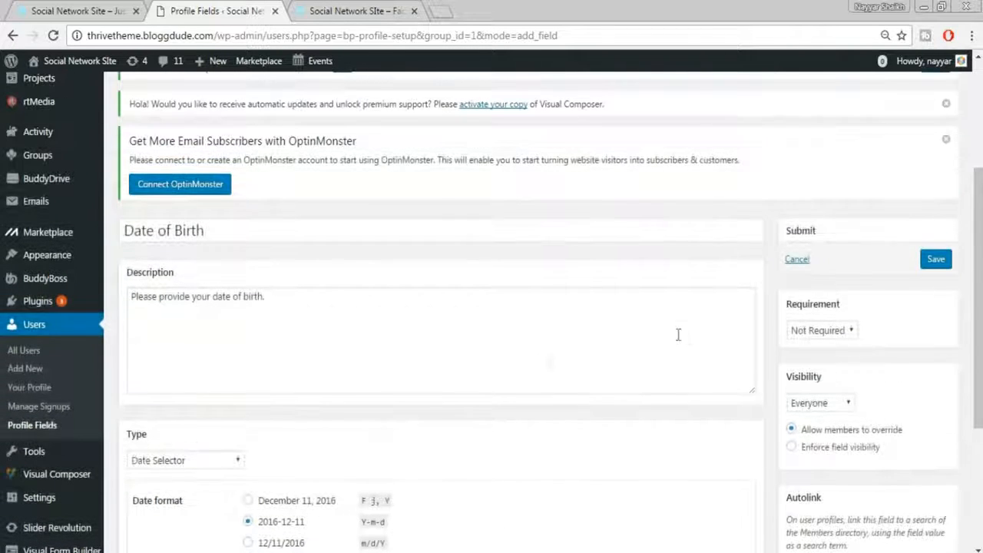
{"action": "left_click", "coordinate": [827, 331]}
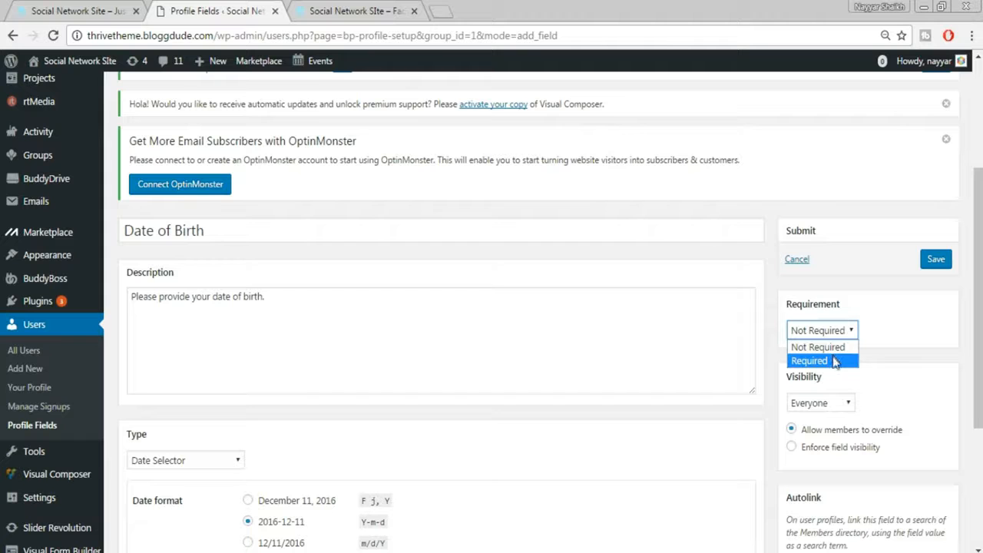
{"action": "left_click", "coordinate": [832, 359]}
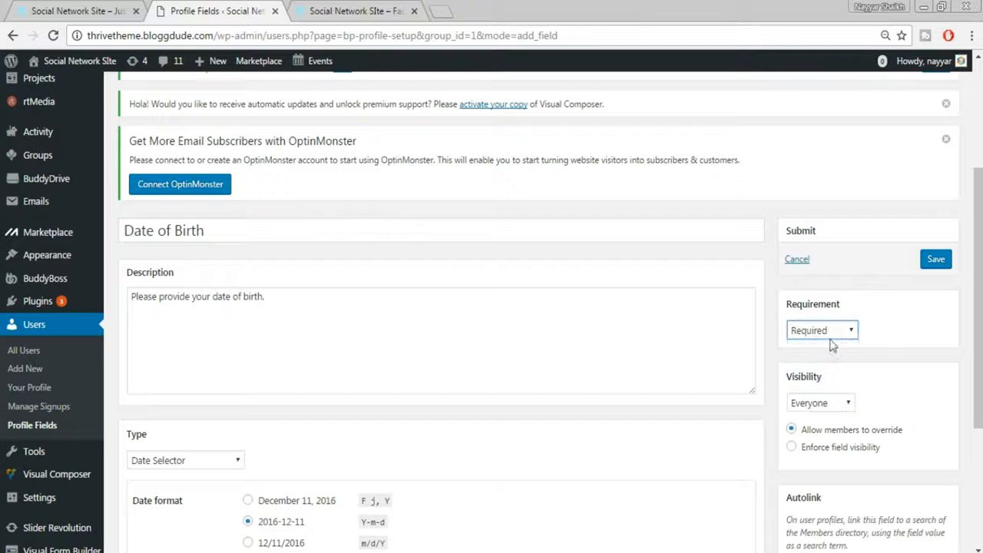
- Keep the field's visibility at Everyone and save the new Date of Birth field
{"action": "scroll", "coordinate": [954, 397], "scroll_direction": "down", "scroll_amount": 2}
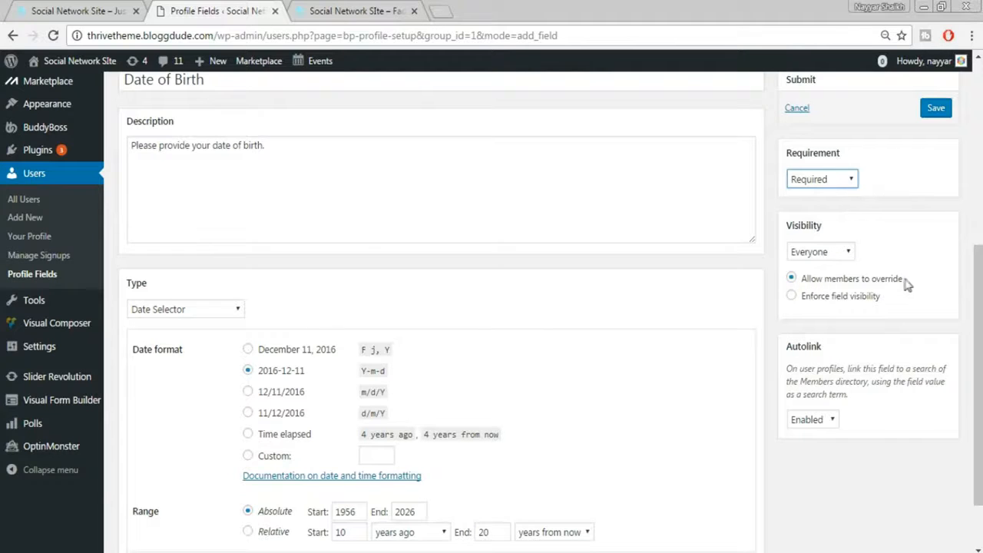
{"action": "left_click", "coordinate": [820, 252]}
{"action": "left_click", "coordinate": [819, 251]}
{"action": "left_click", "coordinate": [816, 254]}
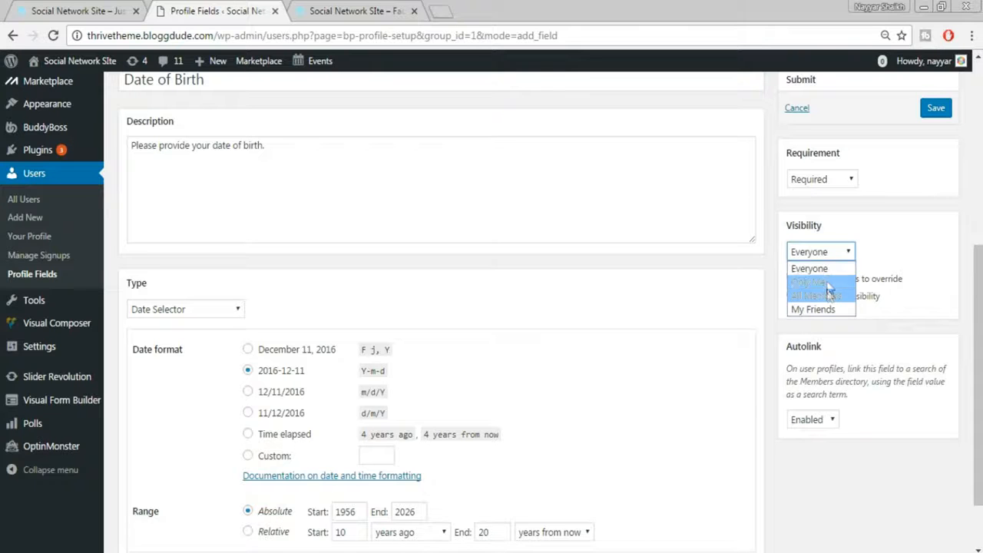
{"action": "left_click", "coordinate": [821, 265]}
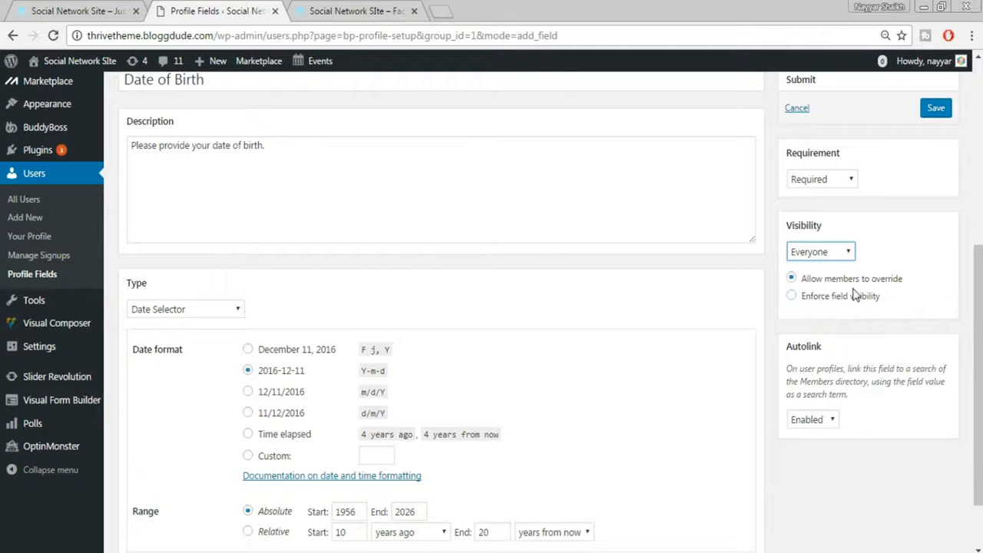
{"action": "scroll", "coordinate": [891, 397], "scroll_direction": "down", "scroll_amount": 2}
{"action": "scroll", "coordinate": [903, 459], "scroll_direction": "up", "scroll_amount": 6}
{"action": "left_click", "coordinate": [938, 470]}
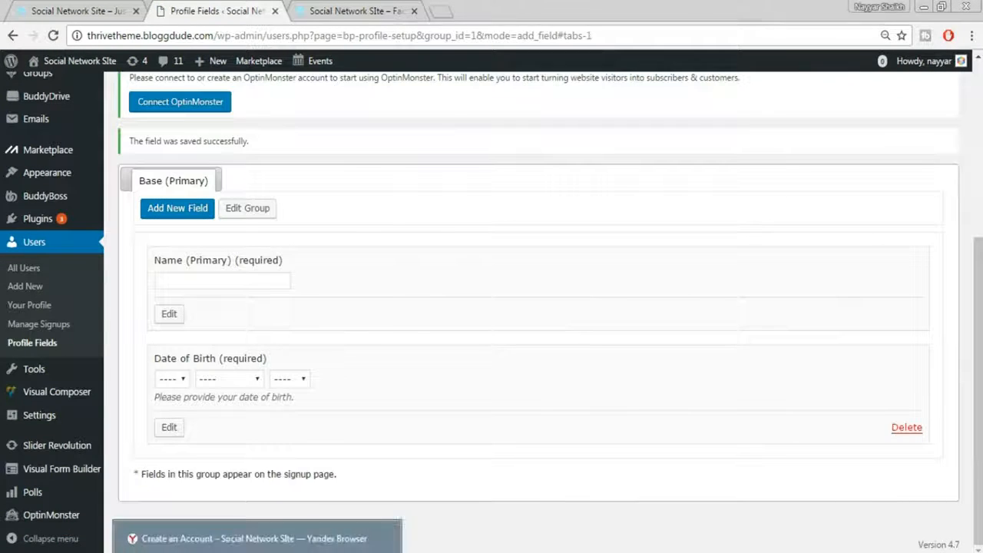
- Reload the sign-up form, fill it with birth year 1994, and complete the sign-up
{"action": "left_click", "coordinate": [258, 549]}
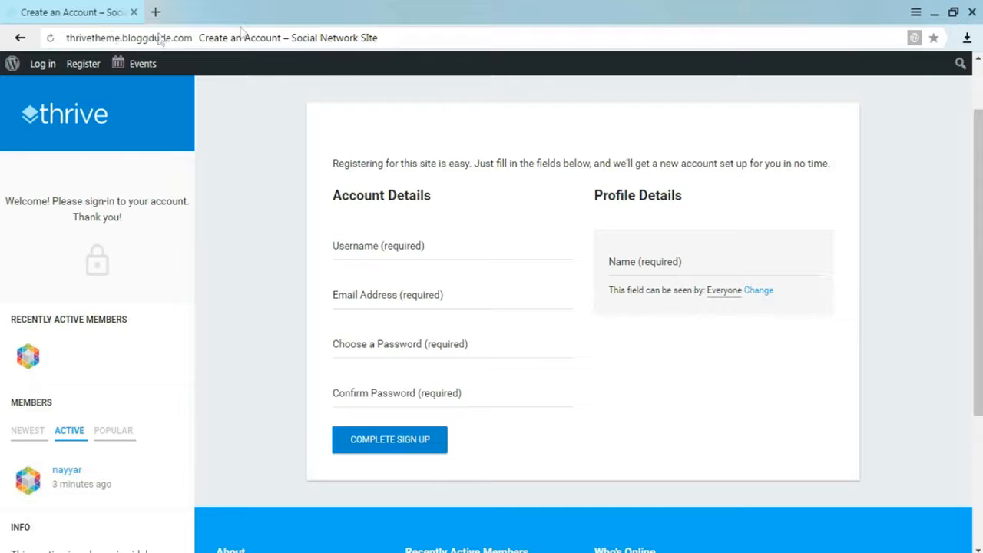
{"action": "left_click", "coordinate": [51, 38]}
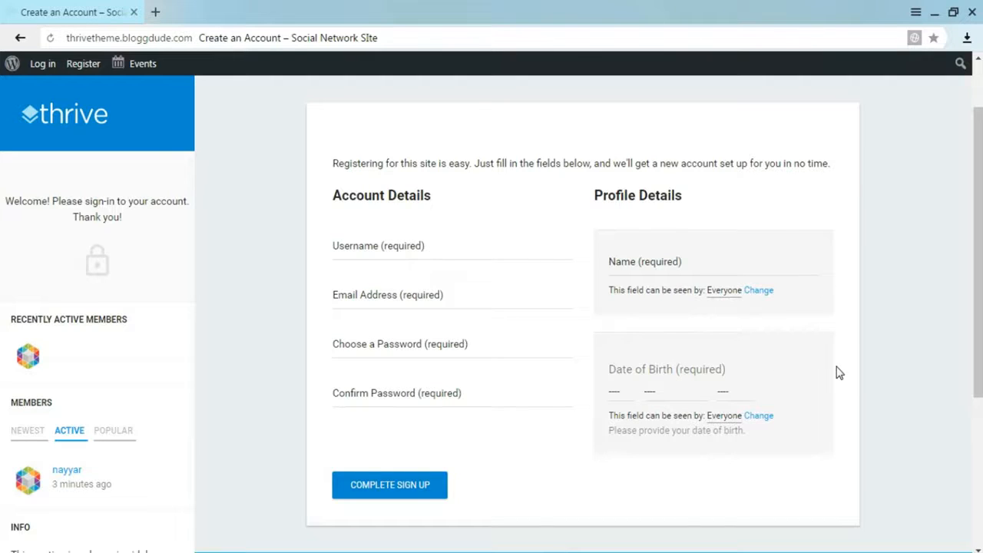
{"action": "left_click", "coordinate": [450, 241]}
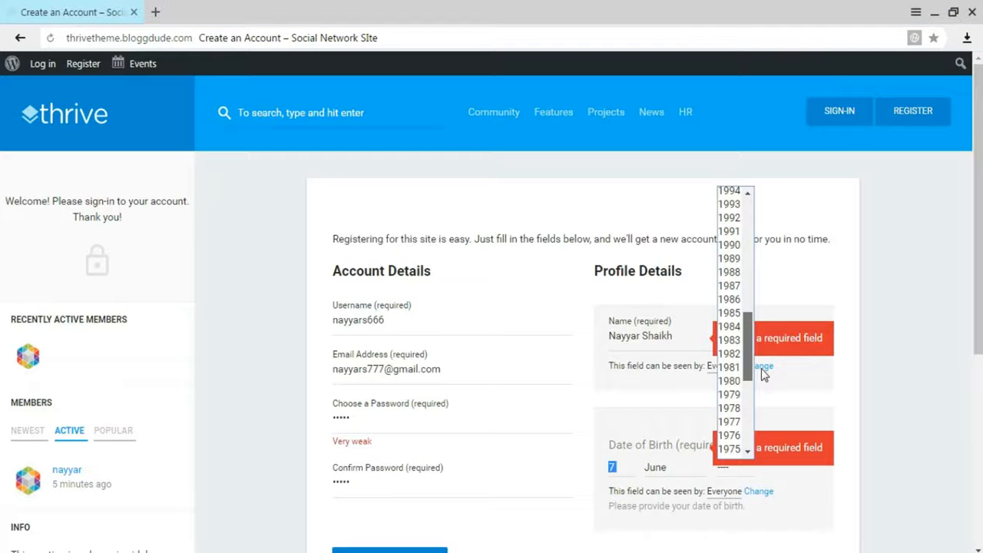
{"action": "left_click", "coordinate": [730, 193]}
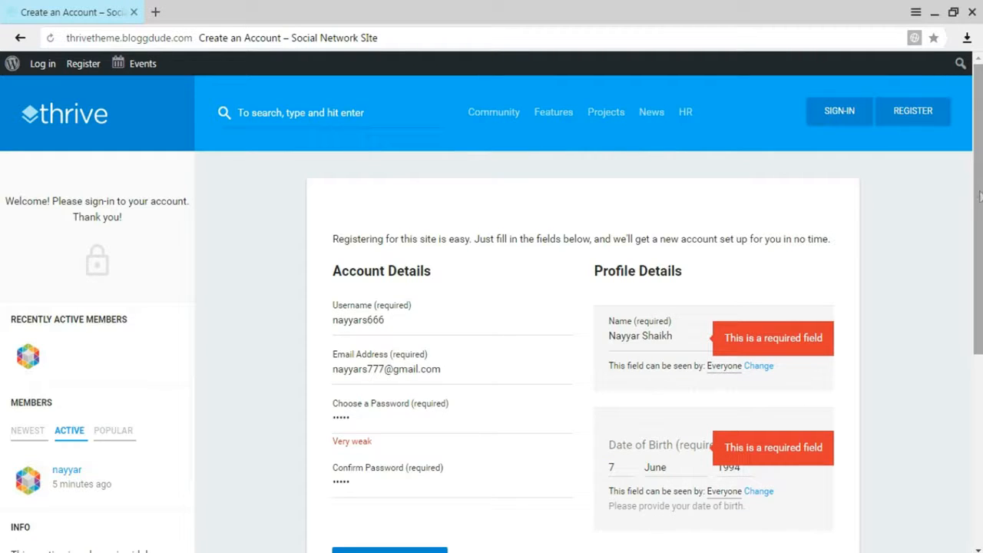
{"action": "left_click_drag", "start_coordinate": [977, 198], "coordinate": [979, 321]}
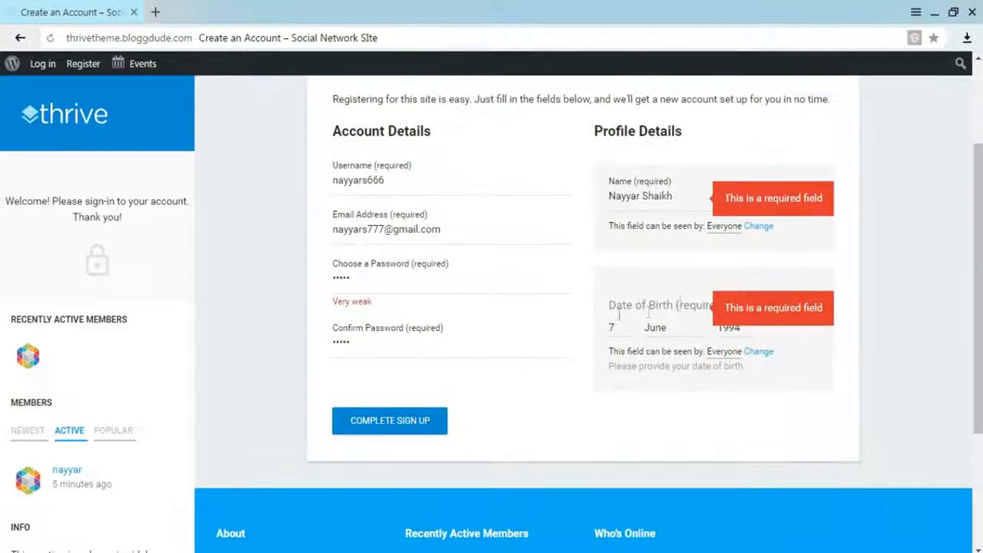
{"action": "left_click", "coordinate": [386, 433]}
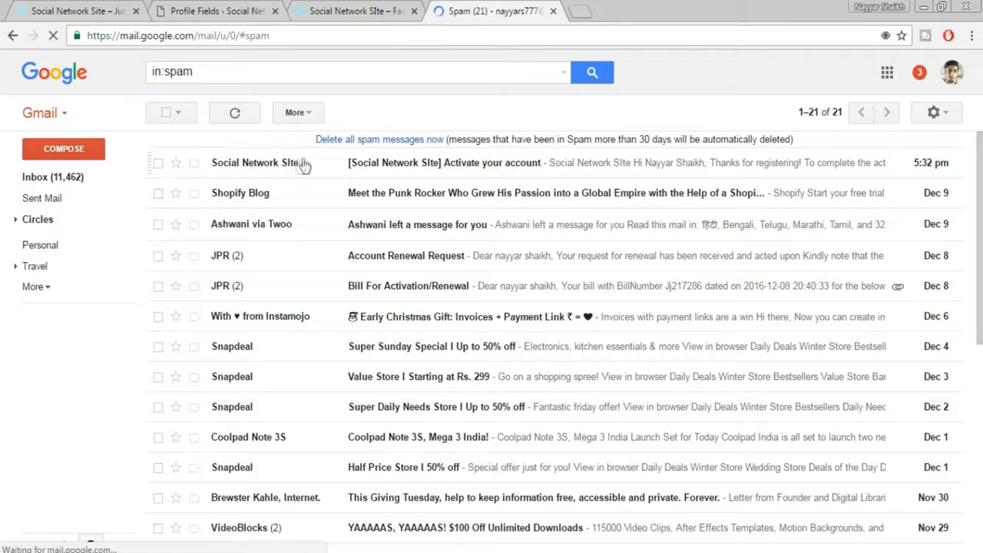
- Open the 'Activate your account' spam email, follow its activation link, and close the redirect tab
{"action": "left_click", "coordinate": [433, 165]}
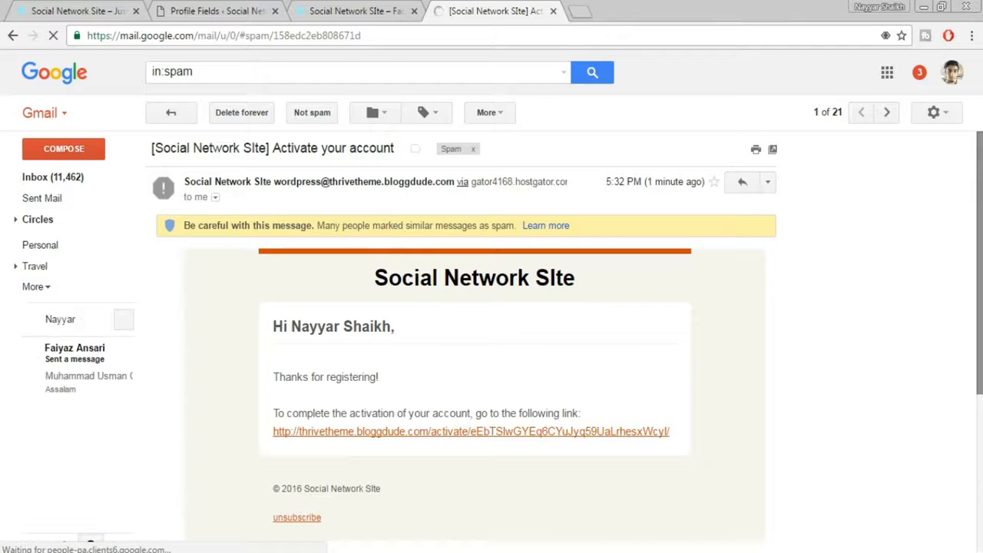
{"action": "scroll", "coordinate": [904, 221], "scroll_direction": "down", "scroll_amount": 2}
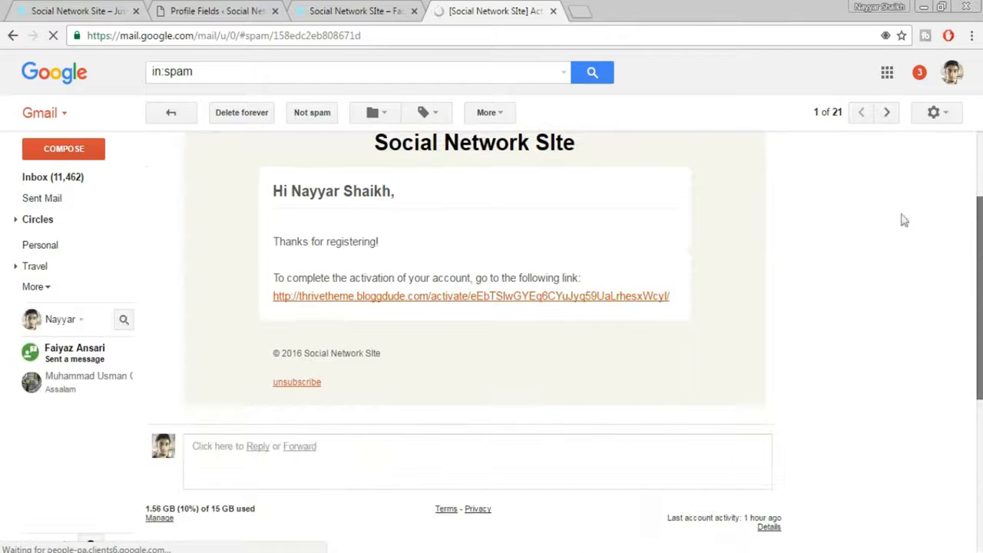
{"action": "left_click", "coordinate": [547, 295]}
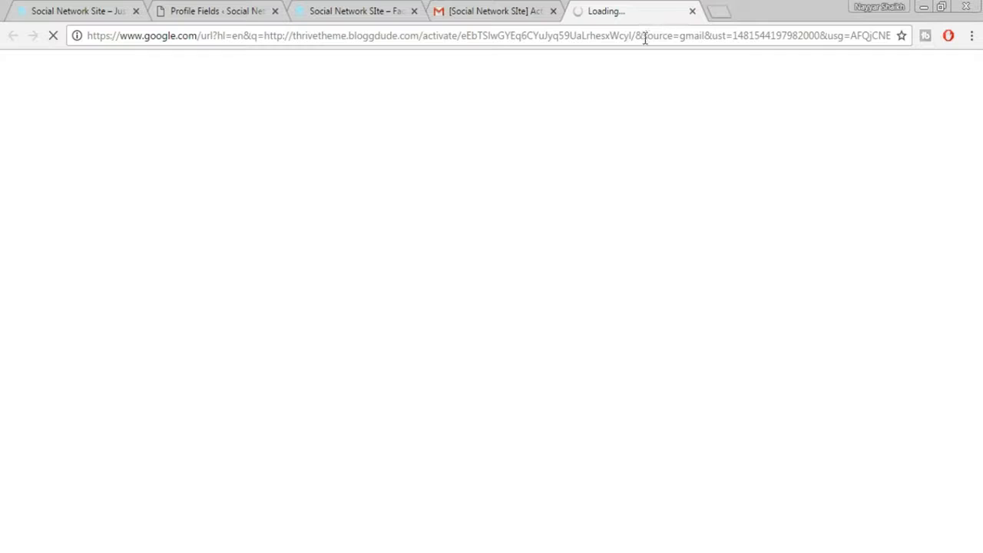
{"action": "left_click", "coordinate": [692, 12]}
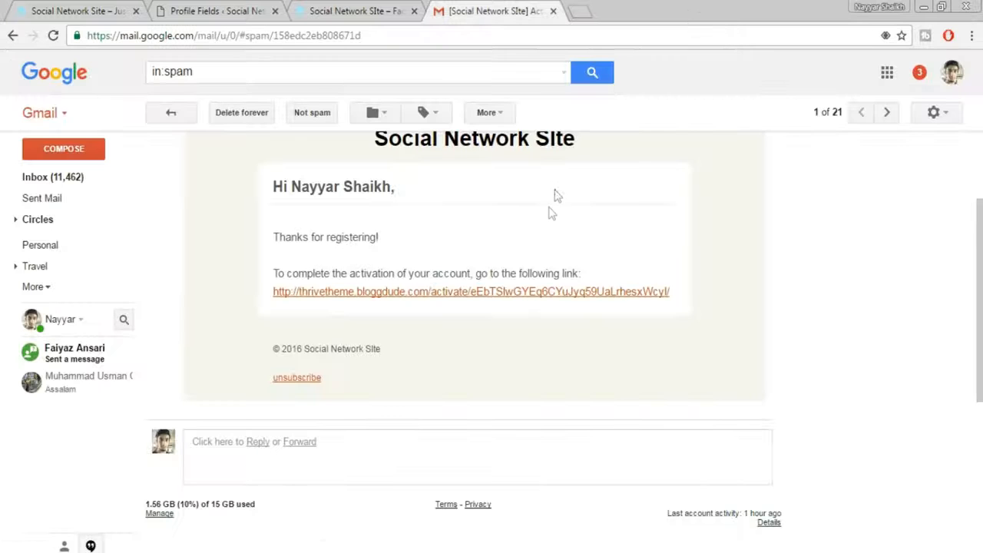
- Paste the copied activation link into a new Yandex tab and log in with the activated account
{"action": "right_click", "coordinate": [506, 298]}
{"action": "left_click", "coordinate": [544, 382]}
{"action": "key", "text": "alt+Tab"}
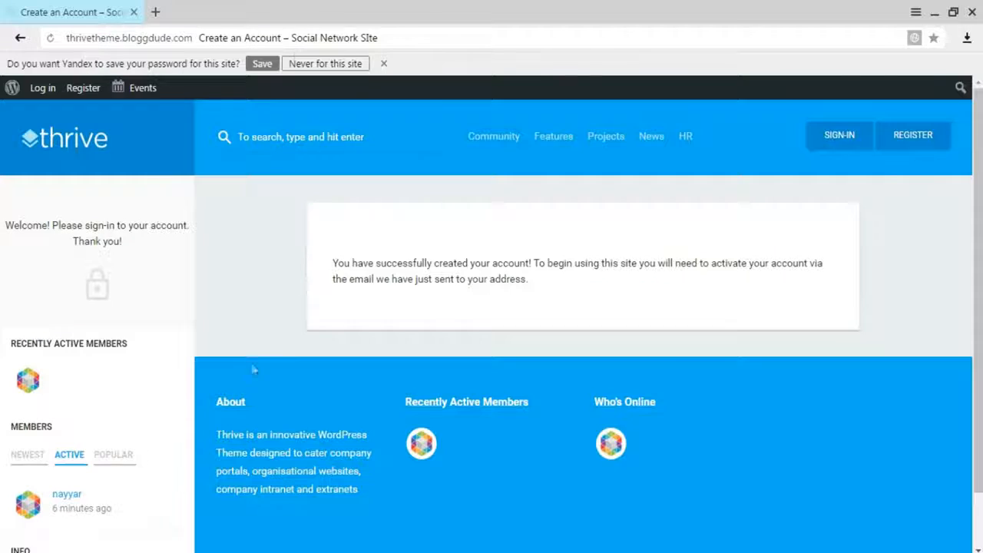
{"action": "left_click", "coordinate": [155, 12]}
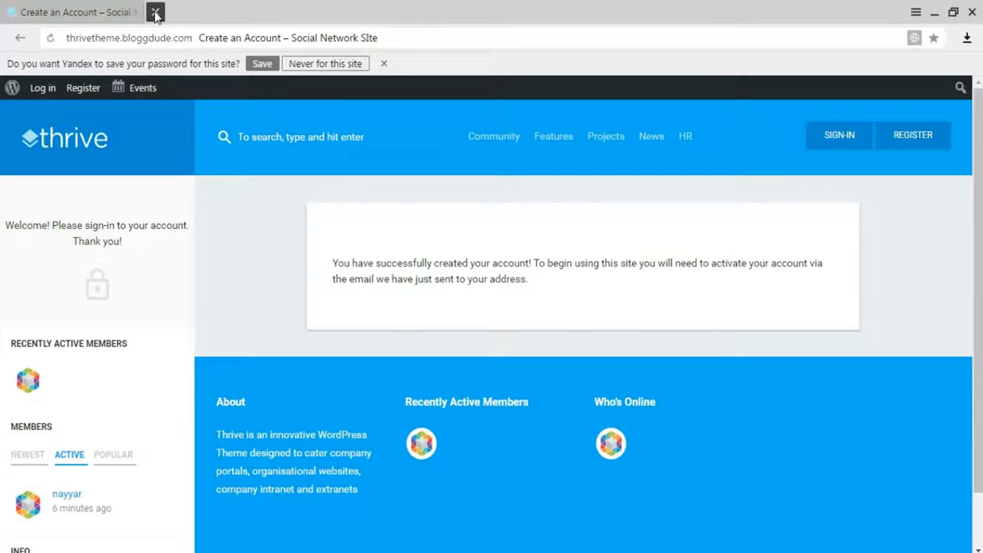
{"action": "key", "text": "ctrl+v"}
{"action": "key", "text": "Return"}
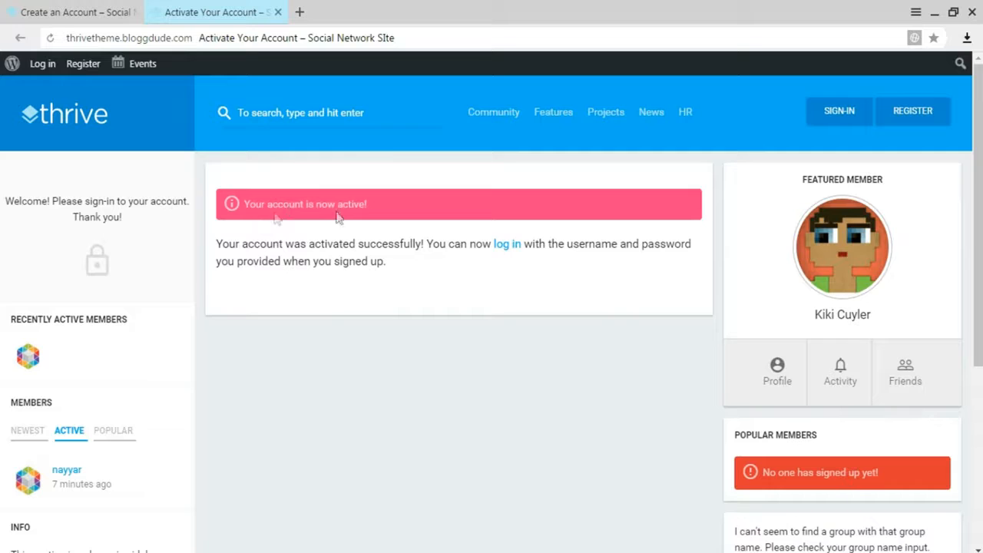
{"action": "left_click", "coordinate": [518, 255]}
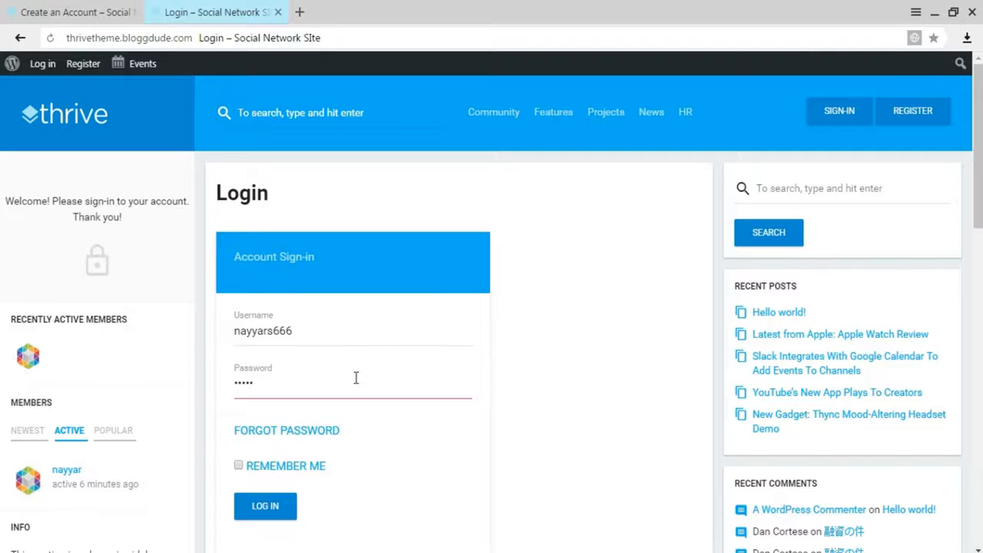
{"action": "left_click", "coordinate": [279, 507]}
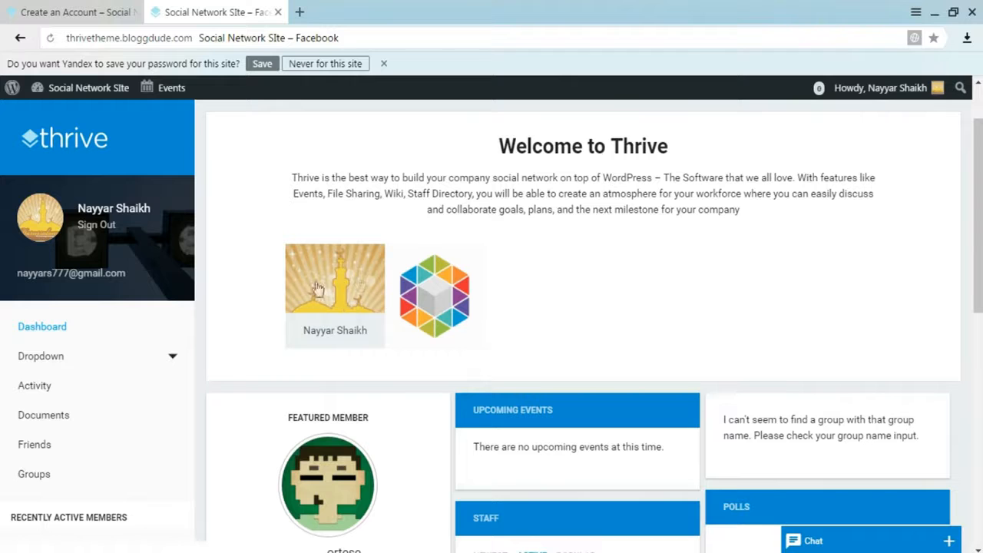
- Dismiss the save-password prompt and open the other member's profile
{"action": "scroll", "coordinate": [948, 323], "scroll_direction": "down", "scroll_amount": 5}
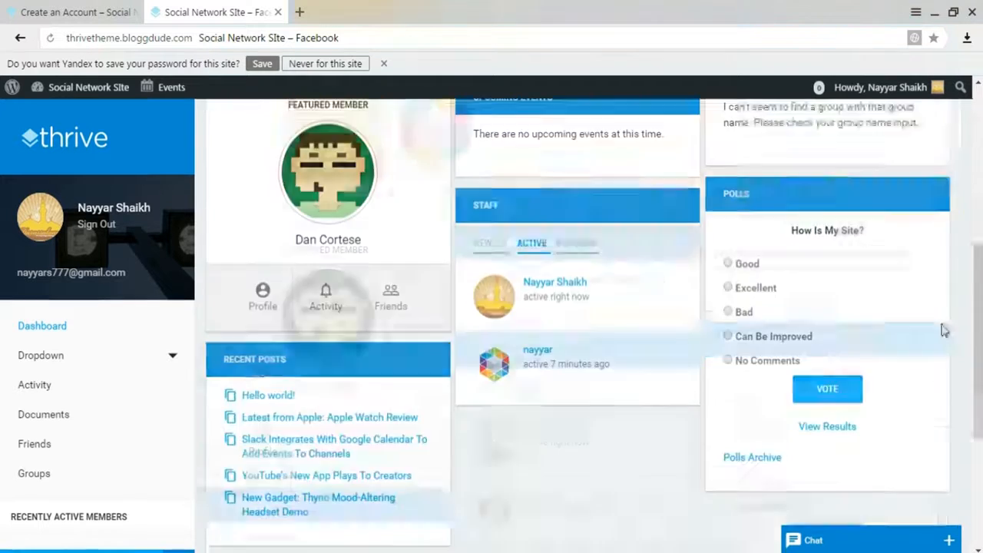
{"action": "scroll", "coordinate": [926, 369], "scroll_direction": "up", "scroll_amount": 7}
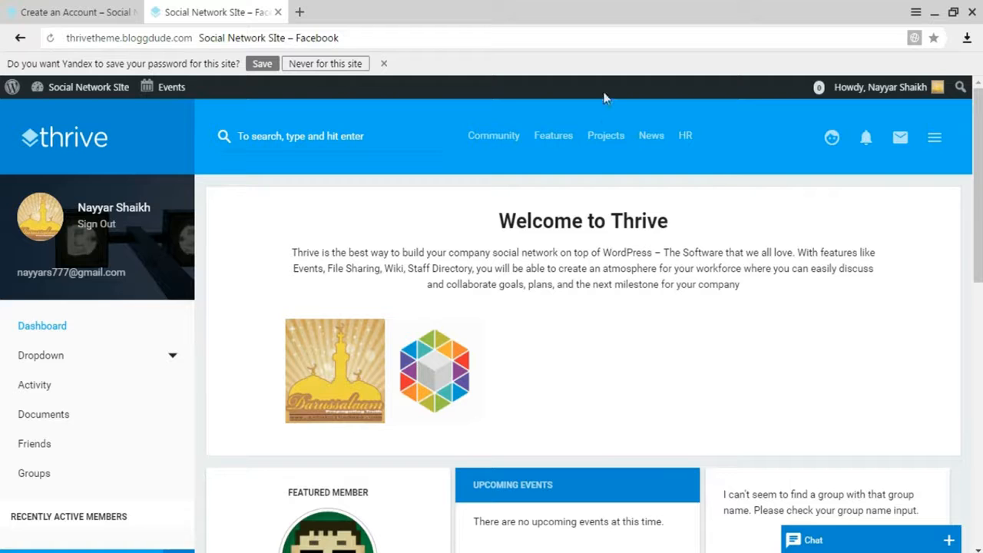
{"action": "left_click", "coordinate": [386, 62]}
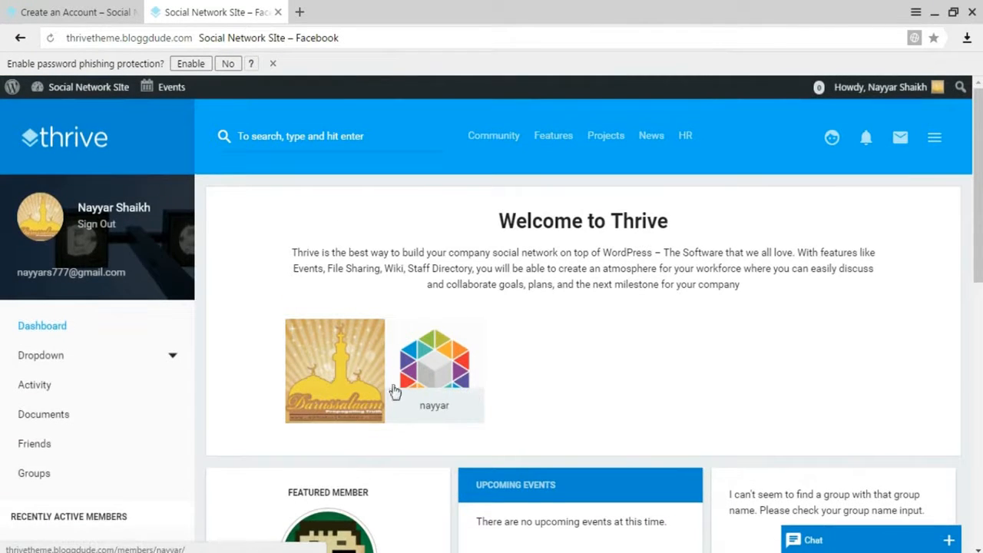
{"action": "left_click", "coordinate": [434, 372]}
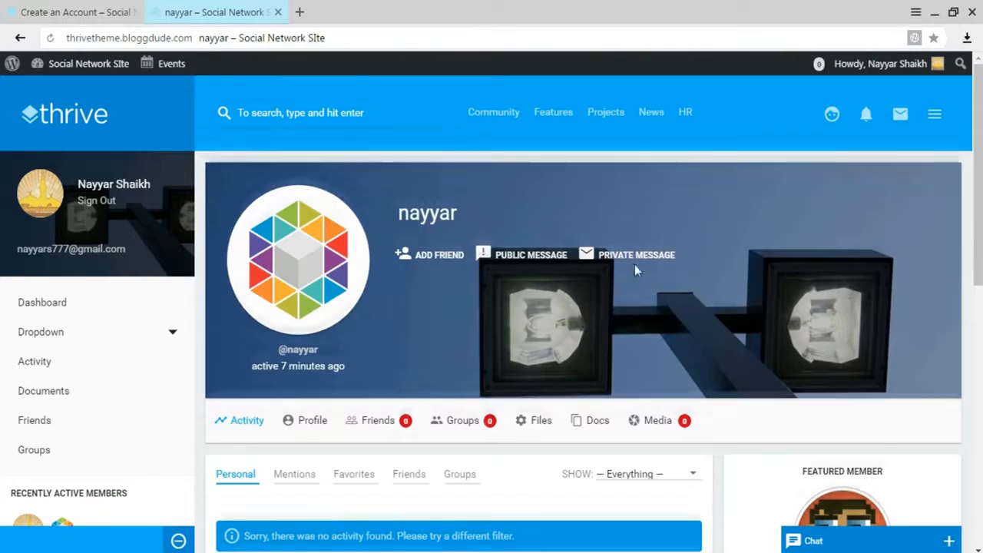
- Send the member a friend request and start a public message to them
{"action": "scroll", "coordinate": [636, 271], "scroll_direction": "down", "scroll_amount": 8}
{"action": "scroll", "coordinate": [638, 273], "scroll_direction": "up", "scroll_amount": 4}
{"action": "scroll", "coordinate": [641, 278], "scroll_direction": "up", "scroll_amount": 4}
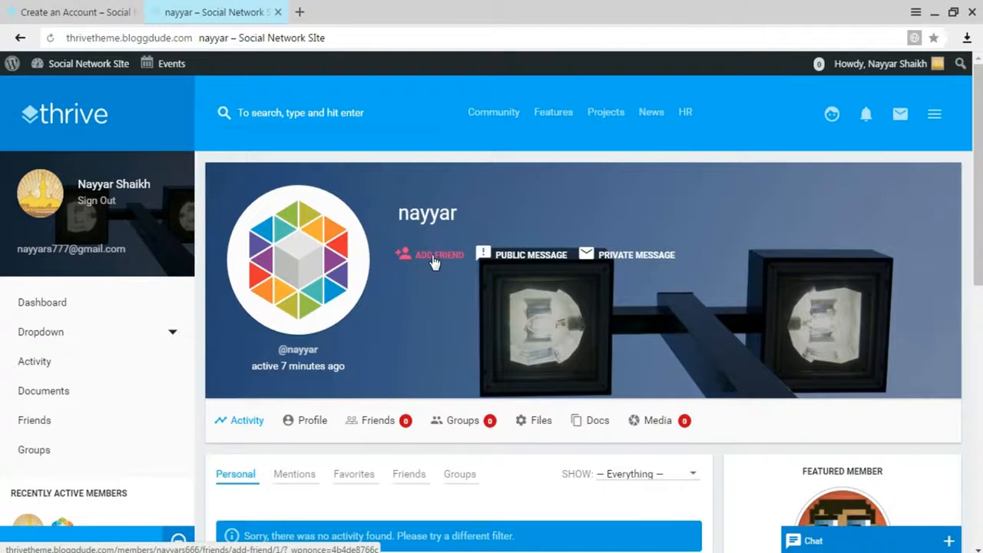
{"action": "left_click", "coordinate": [435, 261]}
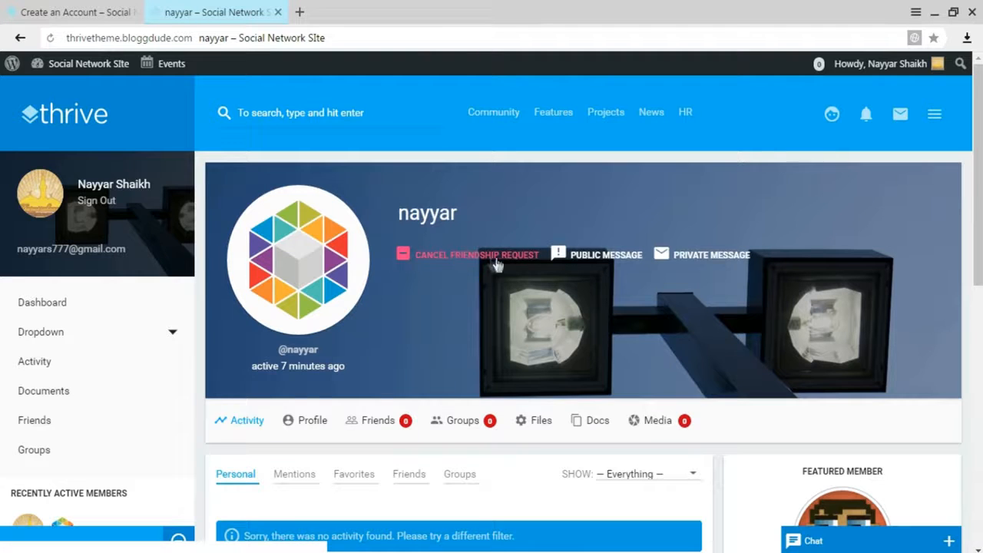
{"action": "left_click", "coordinate": [611, 255]}
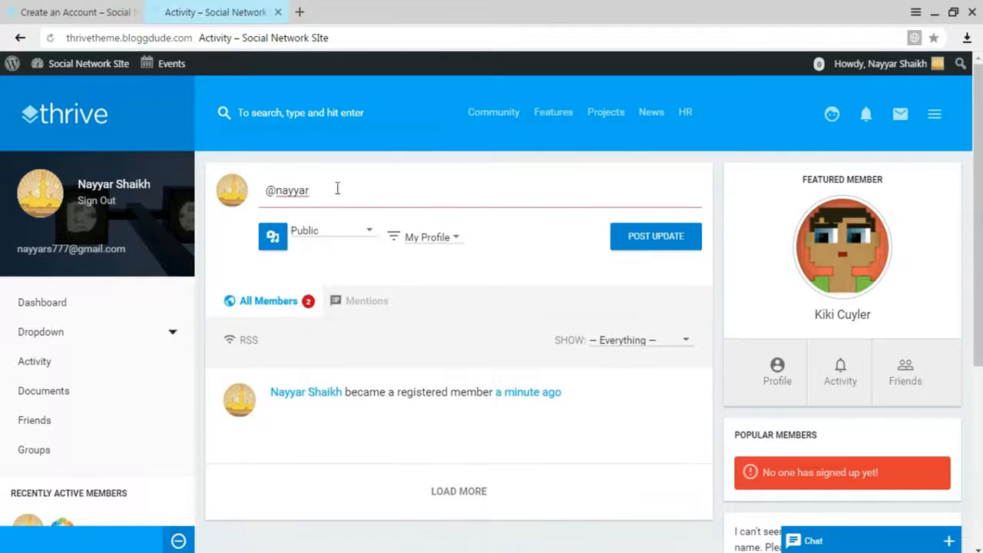
- Post a public update mentioning the other member with the text 'hey!'
{"action": "left_click_drag", "start_coordinate": [269, 193], "coordinate": [318, 188]}
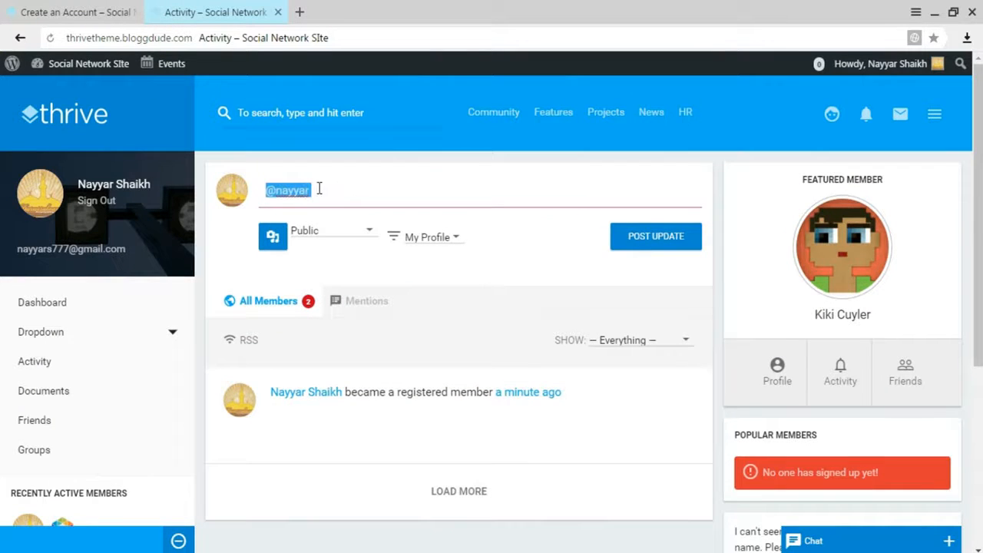
{"action": "left_click", "coordinate": [325, 189]}
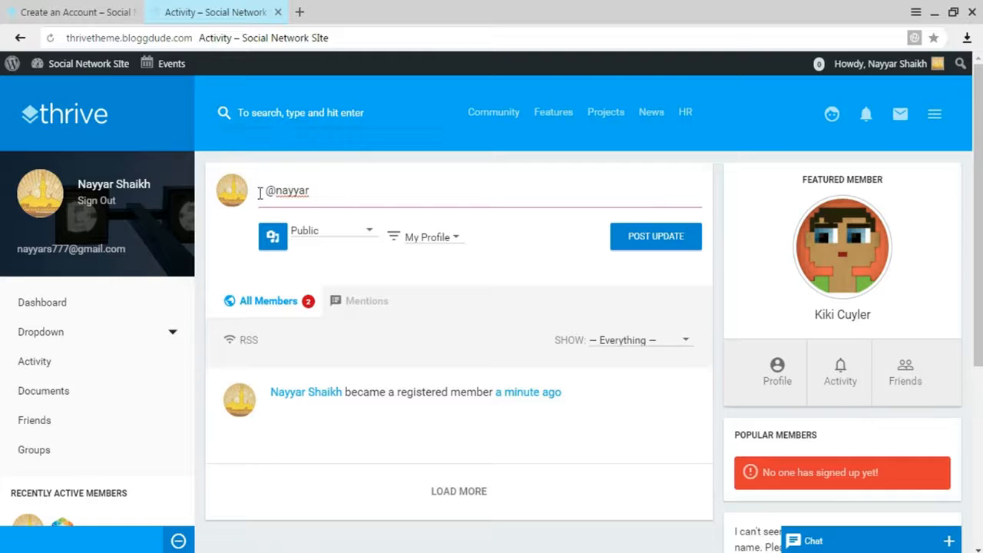
{"action": "left_click_drag", "start_coordinate": [268, 192], "coordinate": [275, 192]}
{"action": "left_click", "coordinate": [277, 191]}
{"action": "left_click_drag", "start_coordinate": [322, 191], "coordinate": [277, 194]}
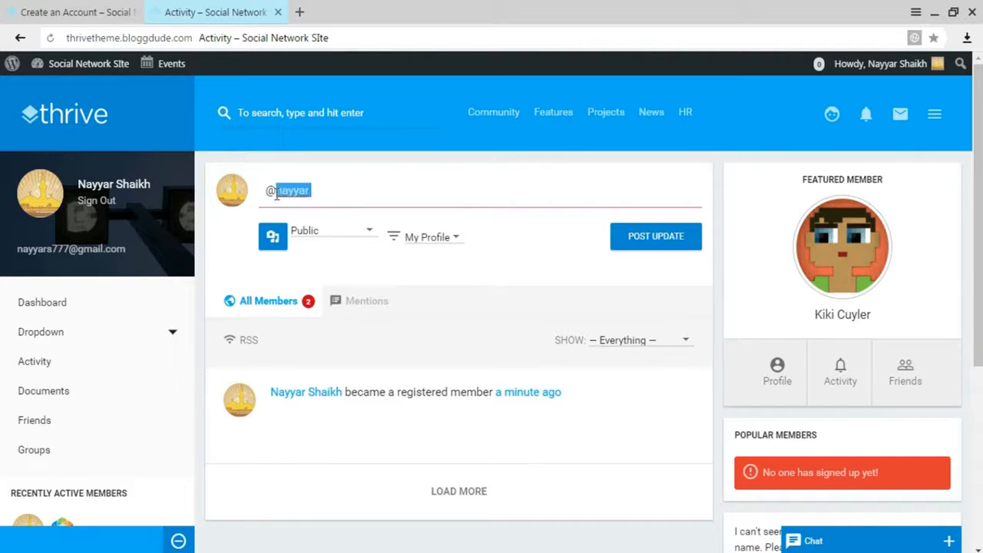
{"action": "left_click", "coordinate": [363, 192]}
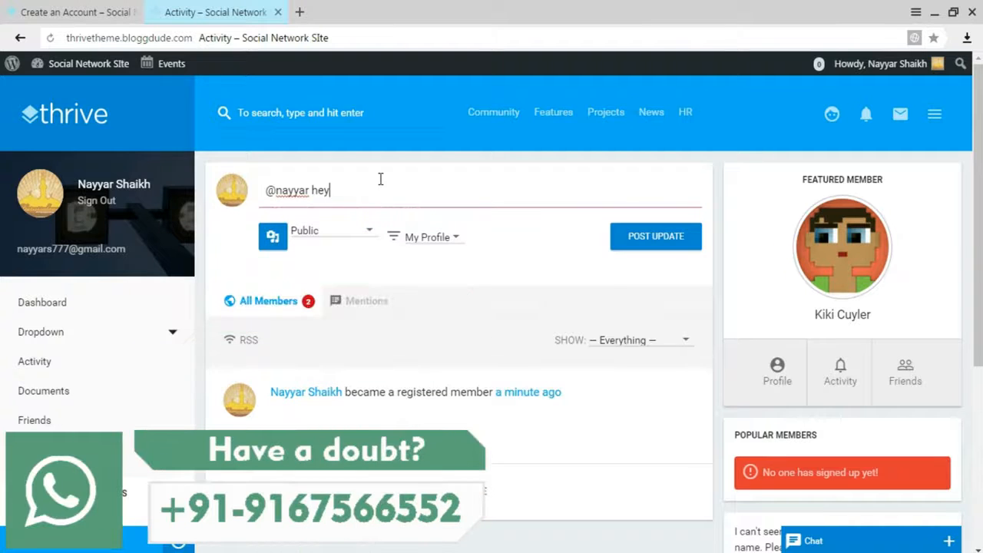
{"action": "left_click", "coordinate": [637, 238]}
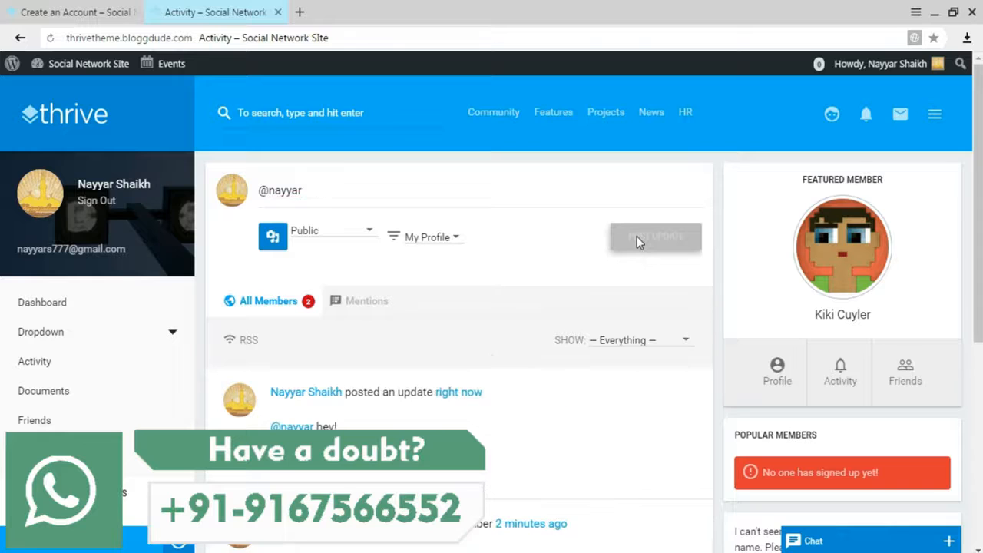
- Go back to the member's profile and start a private message to them
{"action": "scroll", "coordinate": [404, 379], "scroll_direction": "down", "scroll_amount": 1}
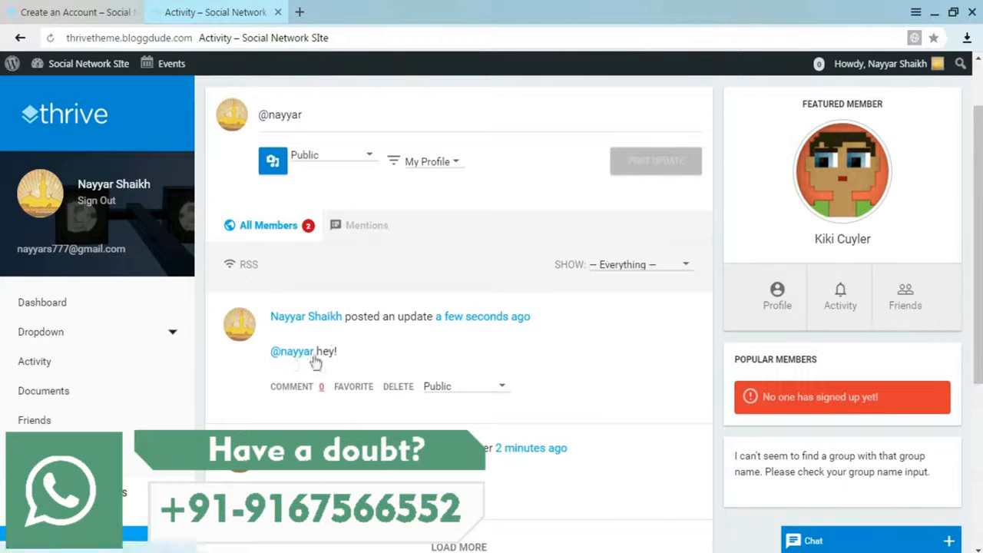
{"action": "left_click", "coordinate": [11, 41]}
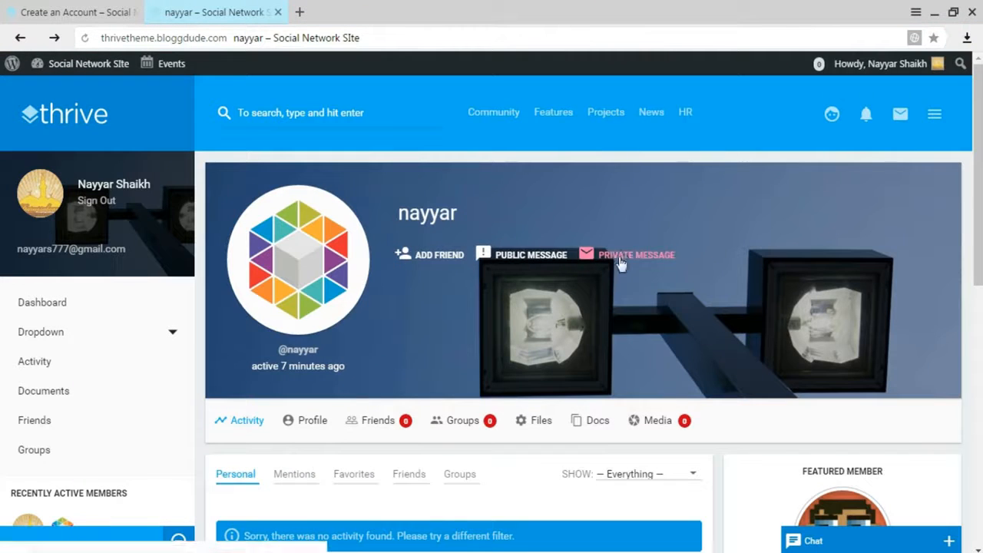
{"action": "left_click", "coordinate": [626, 255]}
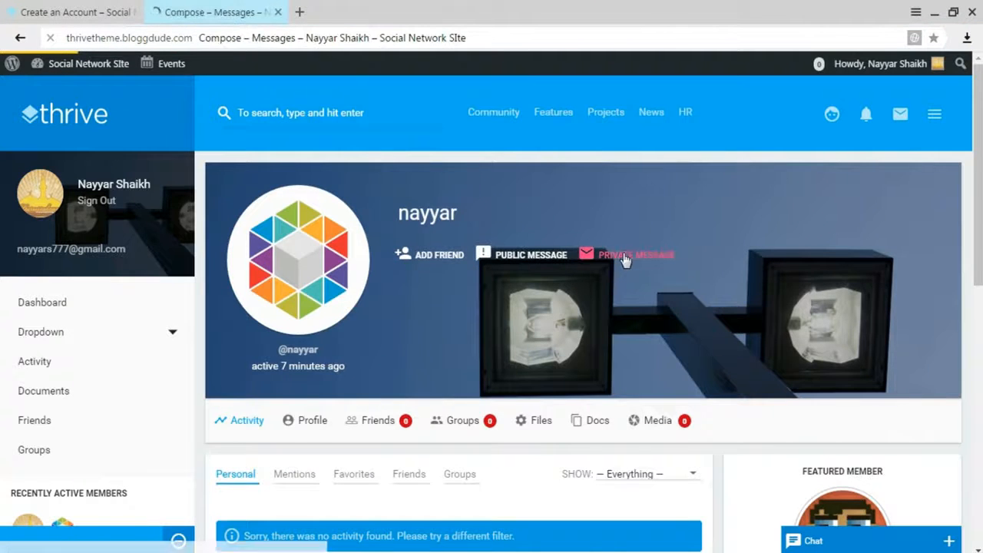
- Send the private message with subject 'hey' and body 'hey hey', then check the confirmation
{"action": "scroll", "coordinate": [235, 347], "scroll_direction": "down", "scroll_amount": 4}
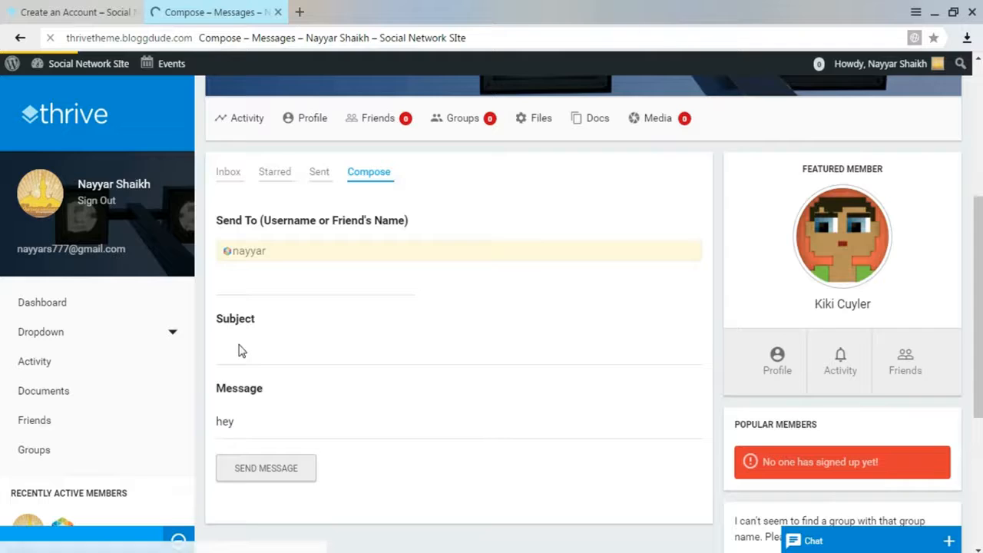
{"action": "key", "text": "Return"}
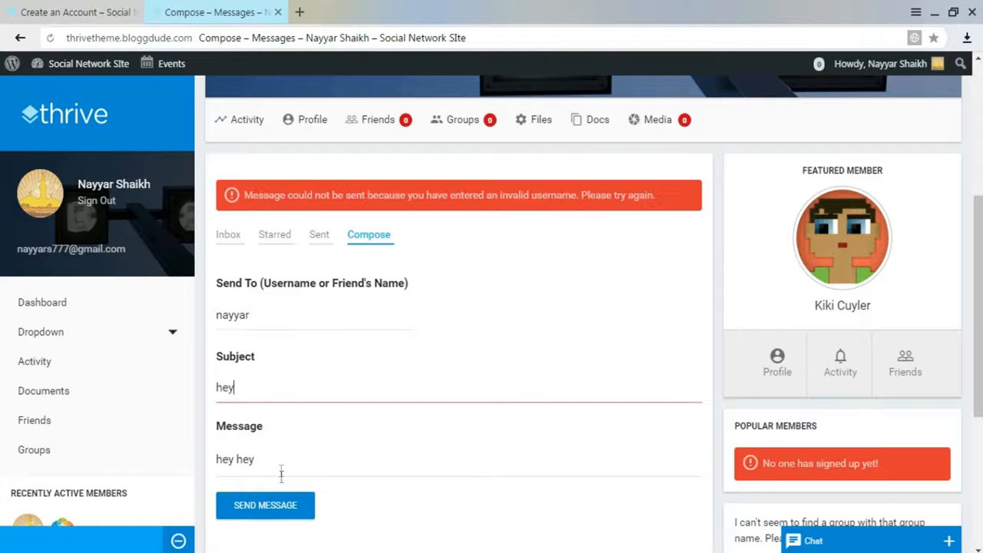
{"action": "left_click", "coordinate": [278, 505]}
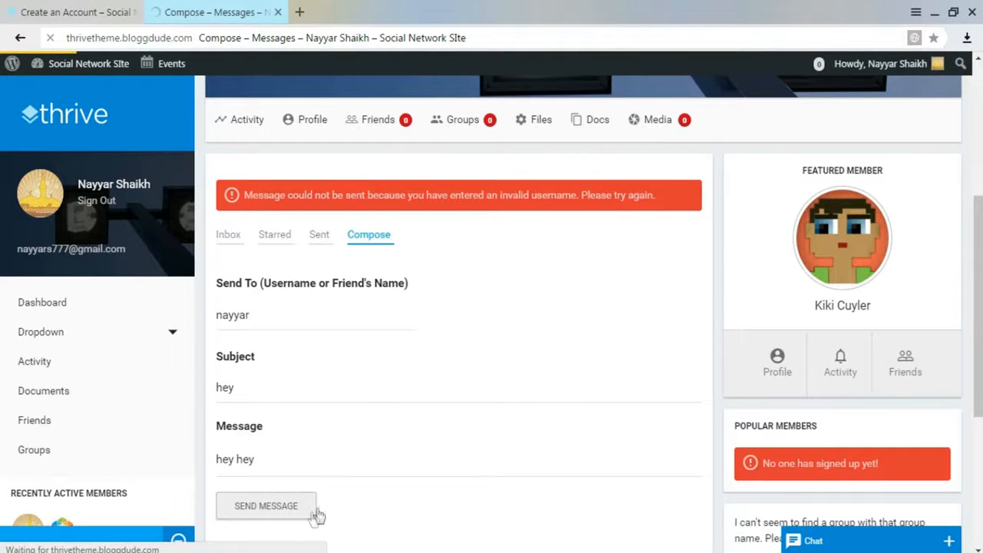
{"action": "scroll", "coordinate": [454, 438], "scroll_direction": "down", "scroll_amount": 3}
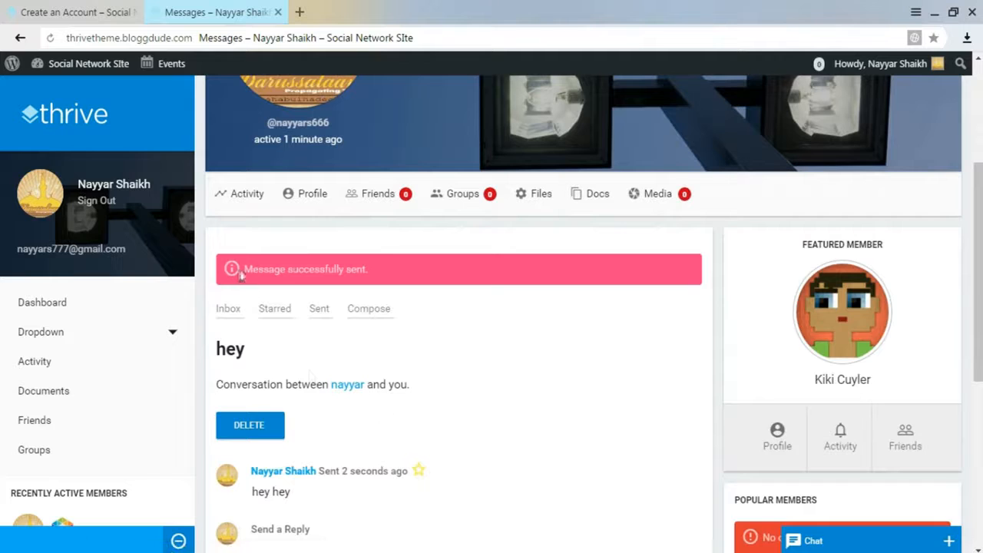
{"action": "scroll", "coordinate": [469, 356], "scroll_direction": "down", "scroll_amount": 2}
{"action": "scroll", "coordinate": [474, 382], "scroll_direction": "up", "scroll_amount": 4}
{"action": "scroll", "coordinate": [569, 353], "scroll_direction": "up", "scroll_amount": 2}
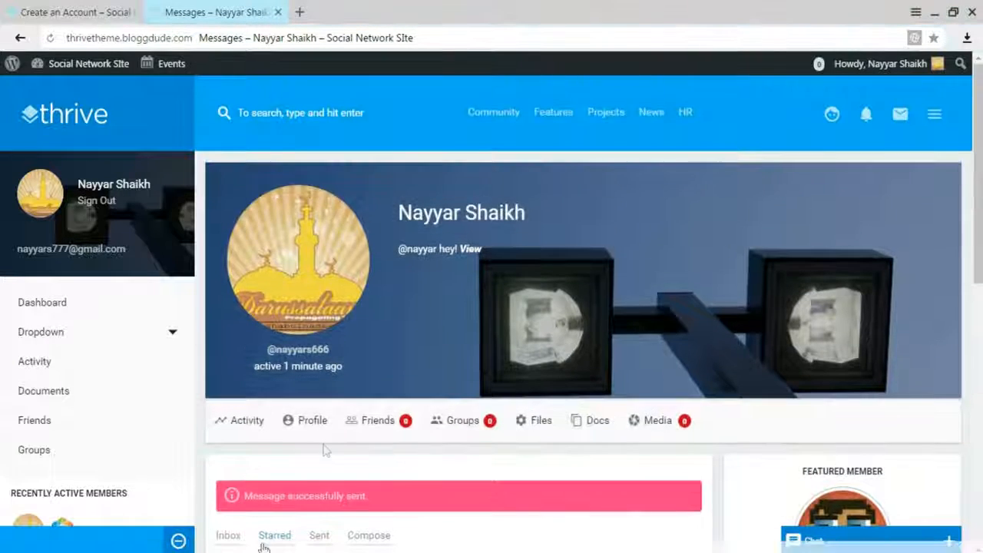
- Reload the Thrive home page and close the Gmail activation email tab
{"action": "mouse_move", "coordinate": [277, 549]}
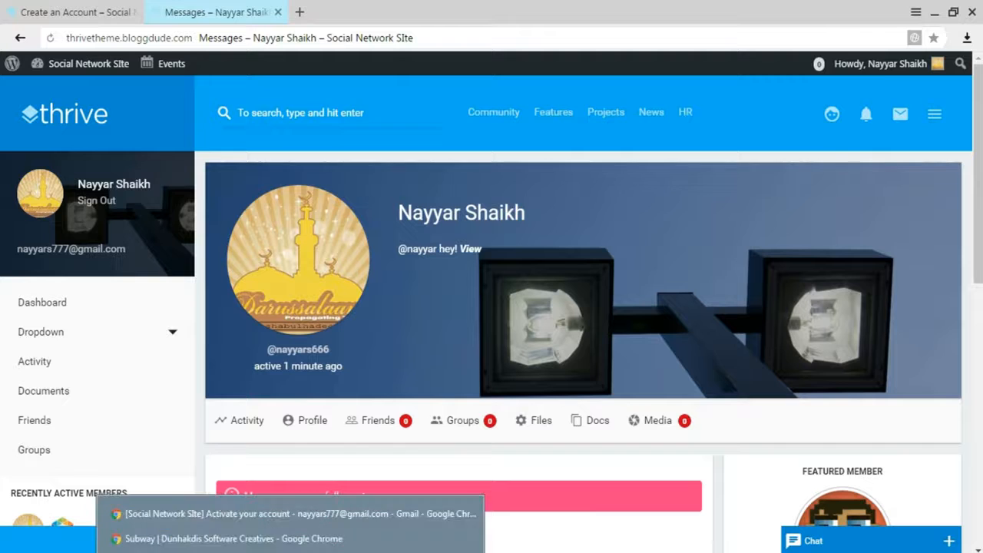
{"action": "left_click", "coordinate": [277, 513]}
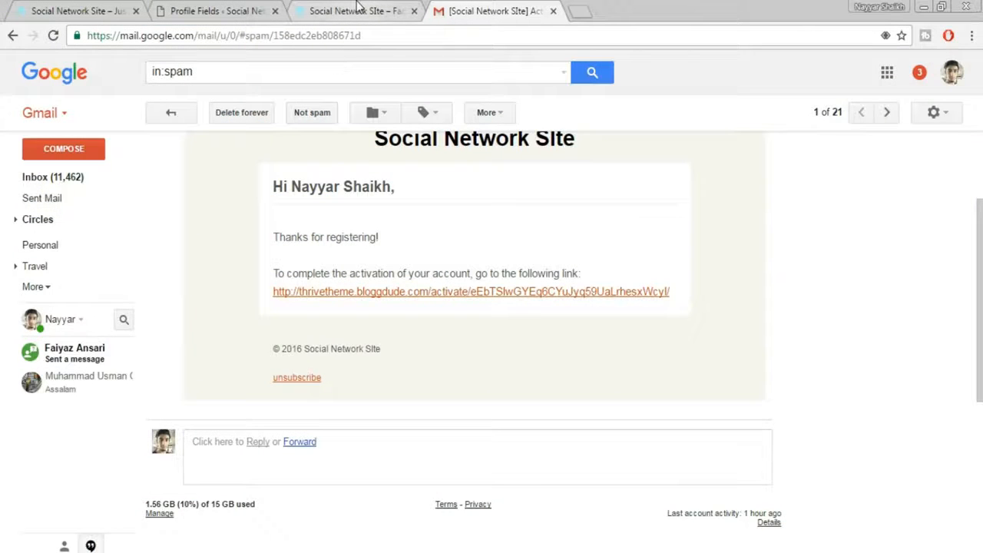
{"action": "left_click", "coordinate": [357, 7]}
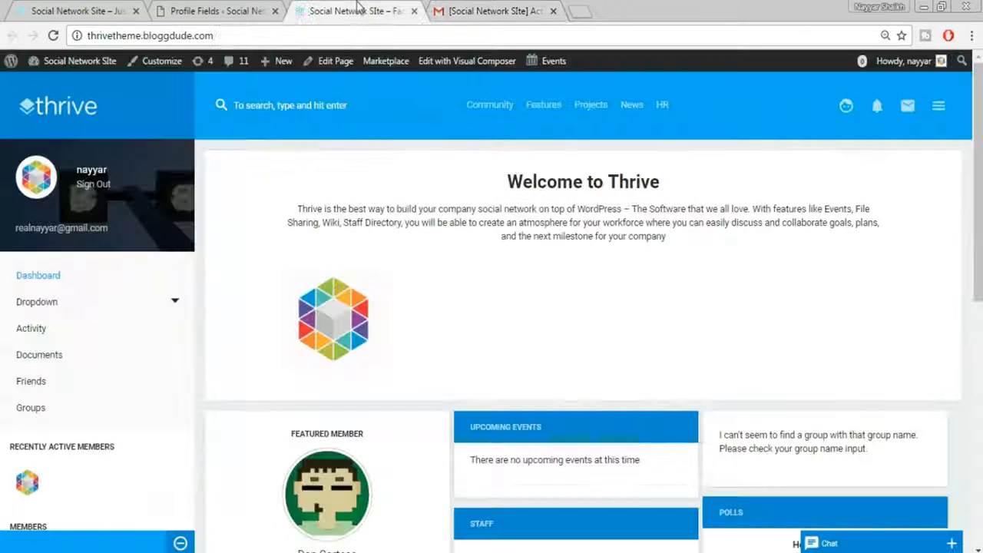
{"action": "left_click", "coordinate": [326, 38]}
{"action": "key", "text": "Return"}
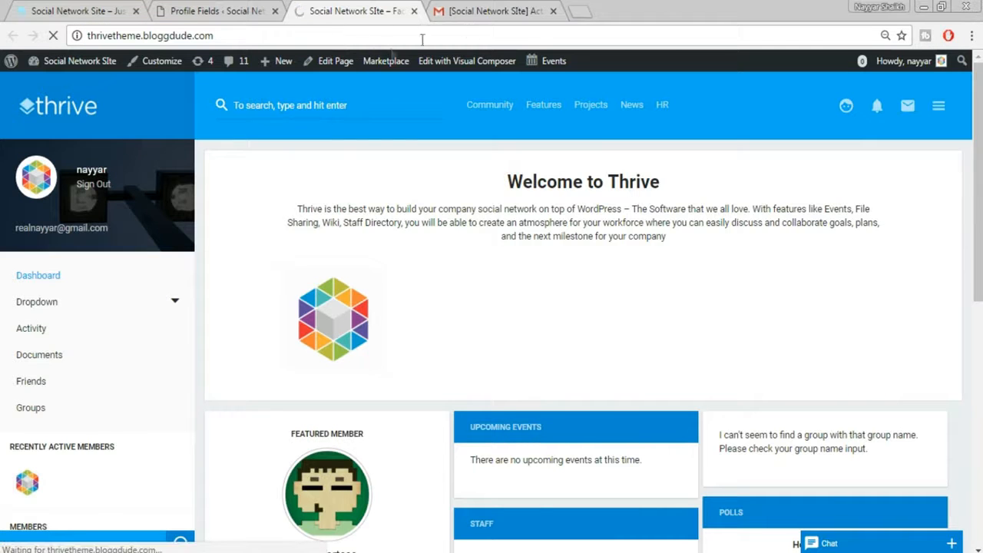
{"action": "left_click", "coordinate": [553, 11]}
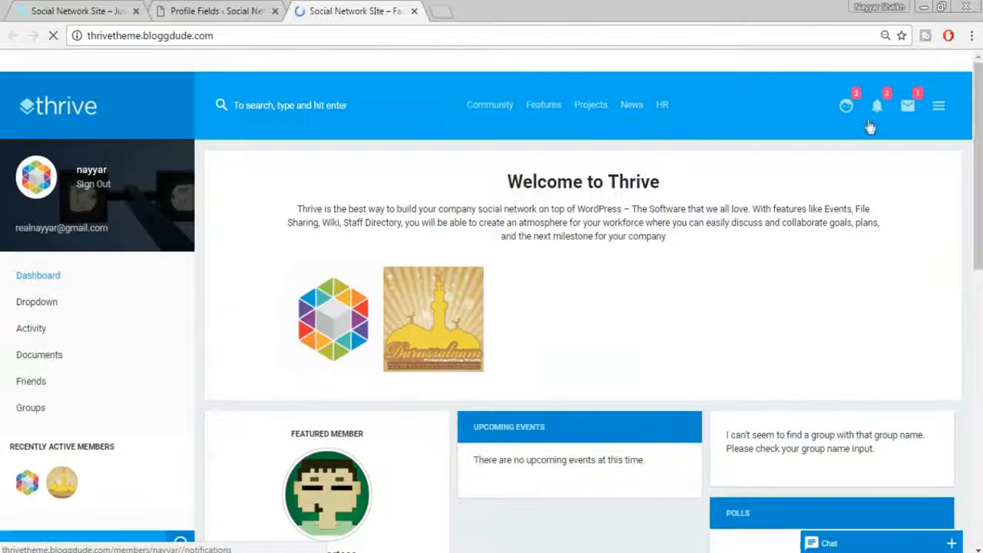
- Show the notifications list with the new message, mention and friend request
{"action": "mouse_move", "coordinate": [848, 106]}
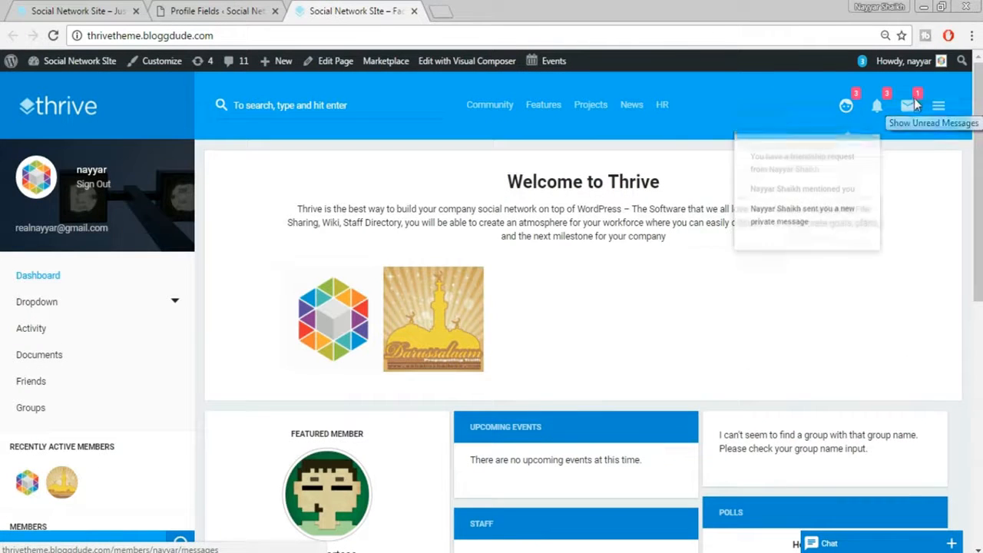
{"action": "mouse_move", "coordinate": [912, 106]}
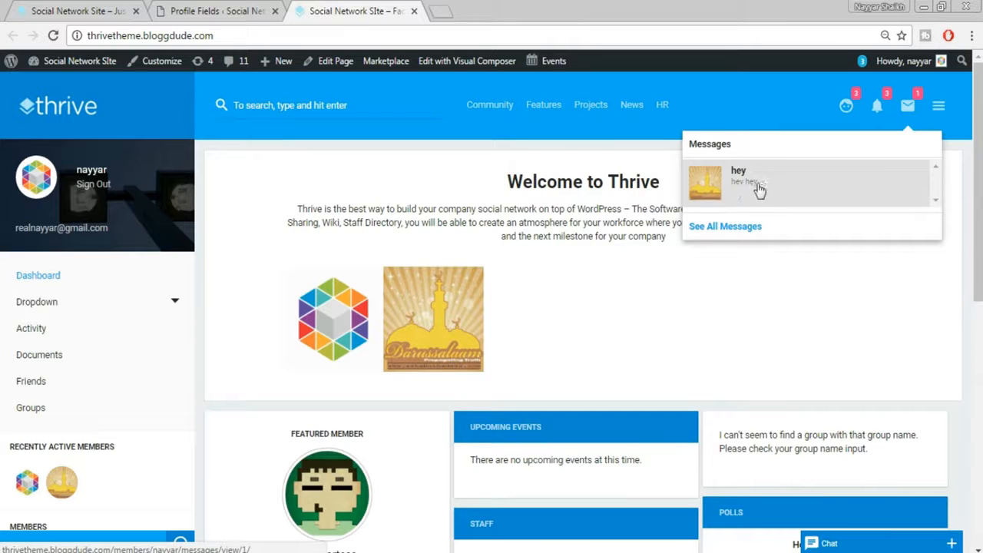
{"action": "left_click", "coordinate": [877, 104]}
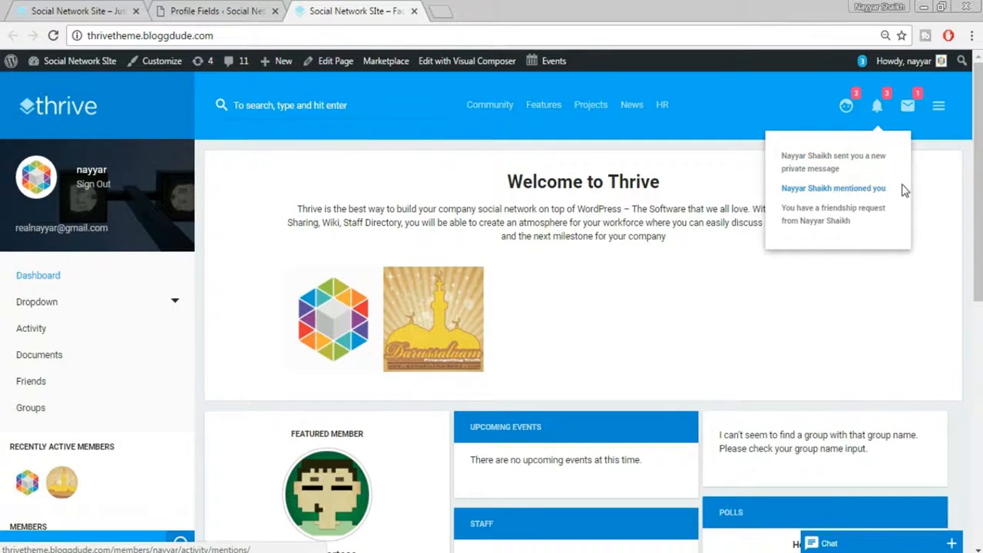
- Accept the pending friendship request from the notification
{"action": "left_click", "coordinate": [832, 220]}
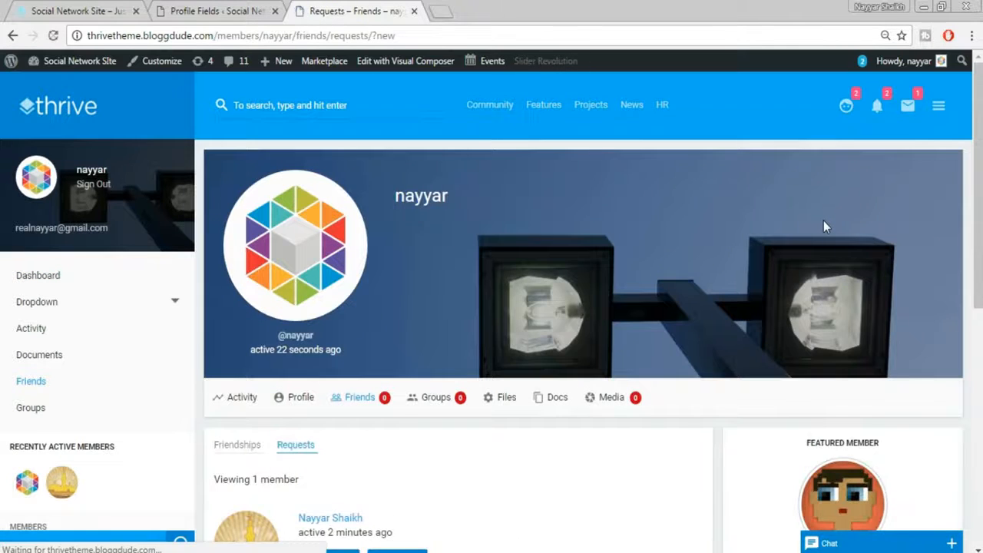
{"action": "scroll", "coordinate": [825, 223], "scroll_direction": "down", "scroll_amount": 4}
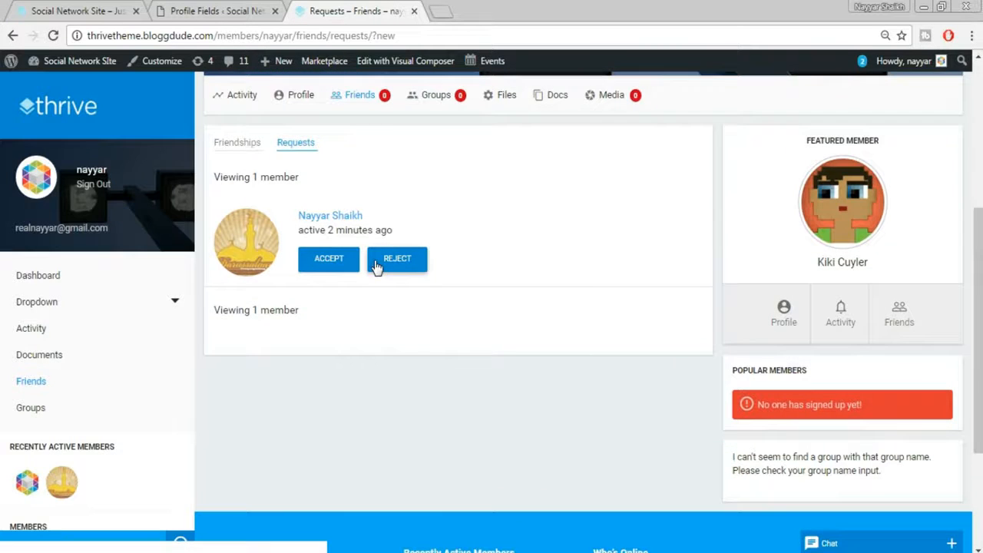
{"action": "left_click", "coordinate": [331, 260]}
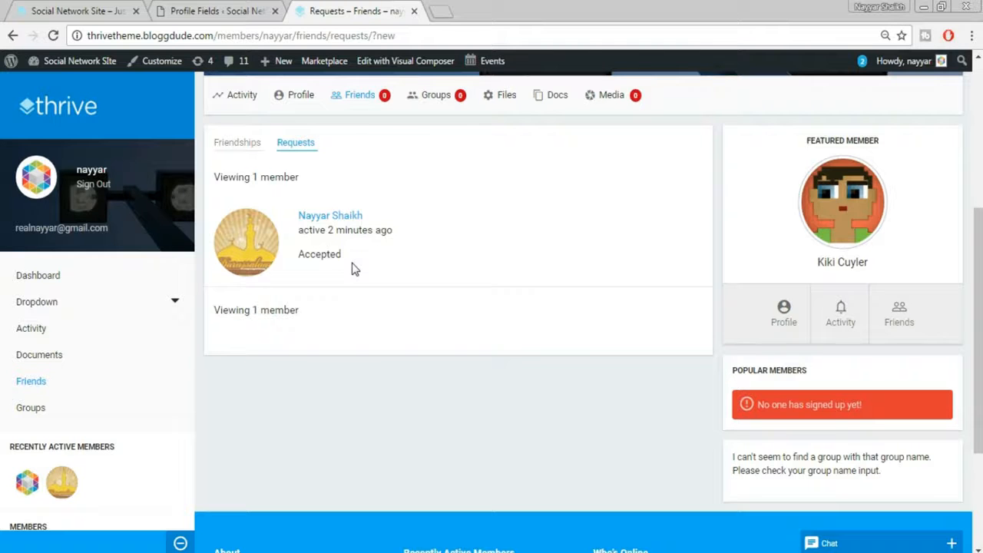
{"action": "scroll", "coordinate": [388, 284], "scroll_direction": "up", "scroll_amount": 3}
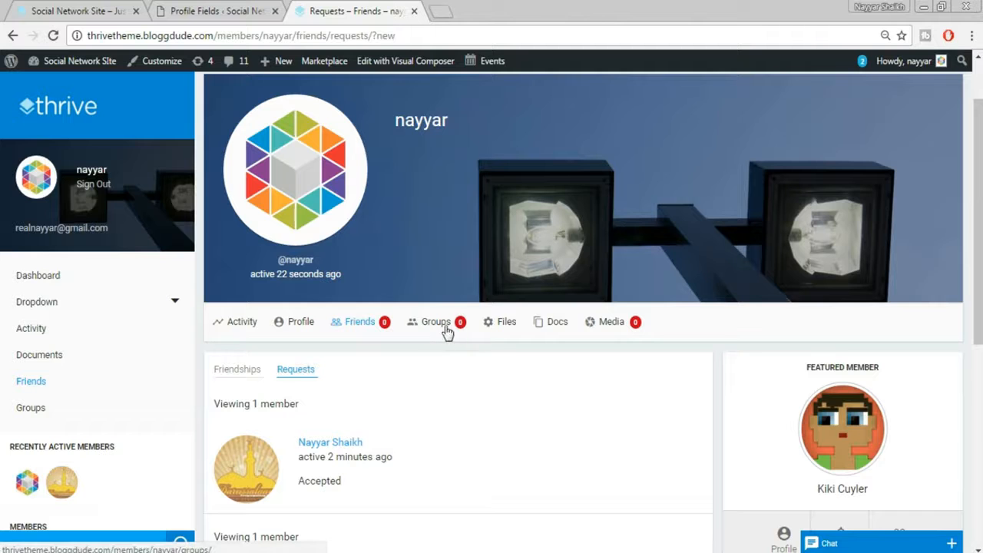
{"action": "scroll", "coordinate": [457, 333], "scroll_direction": "down", "scroll_amount": 1}
{"action": "scroll", "coordinate": [456, 333], "scroll_direction": "up", "scroll_amount": 2}
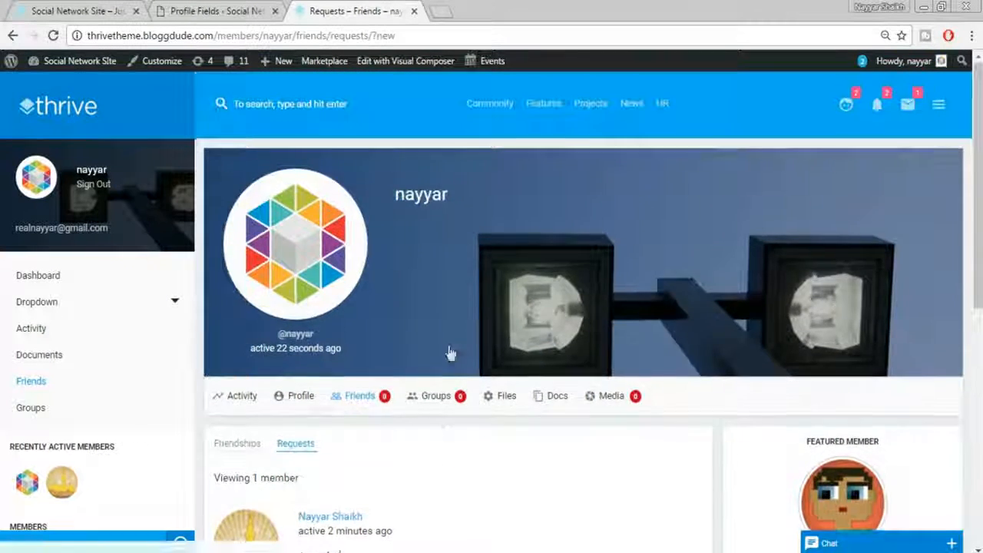
{"action": "scroll", "coordinate": [442, 342], "scroll_direction": "down", "scroll_amount": 1}
- View the profile's Groups page, which shows no groups found
{"action": "left_click", "coordinate": [436, 333]}
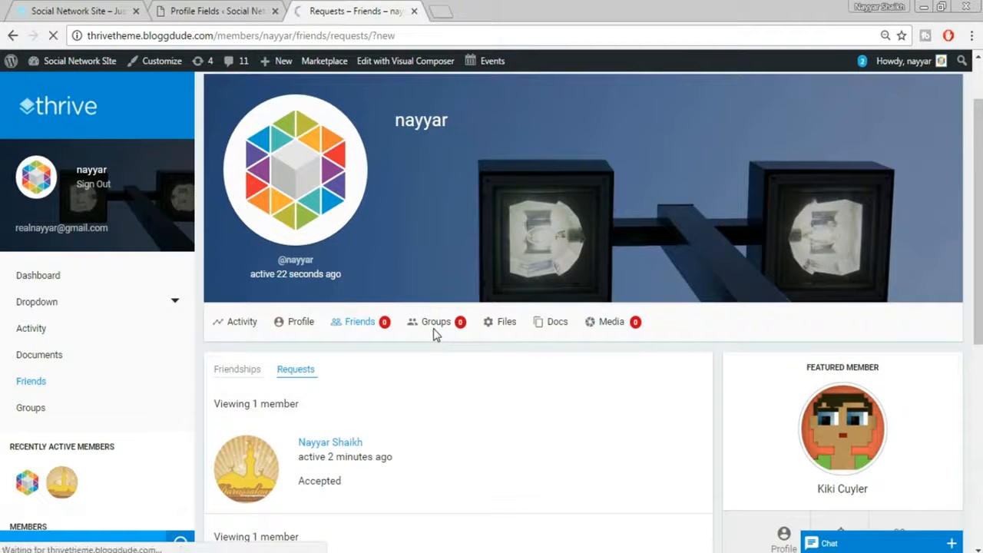
{"action": "scroll", "coordinate": [453, 369], "scroll_direction": "down", "scroll_amount": 2}
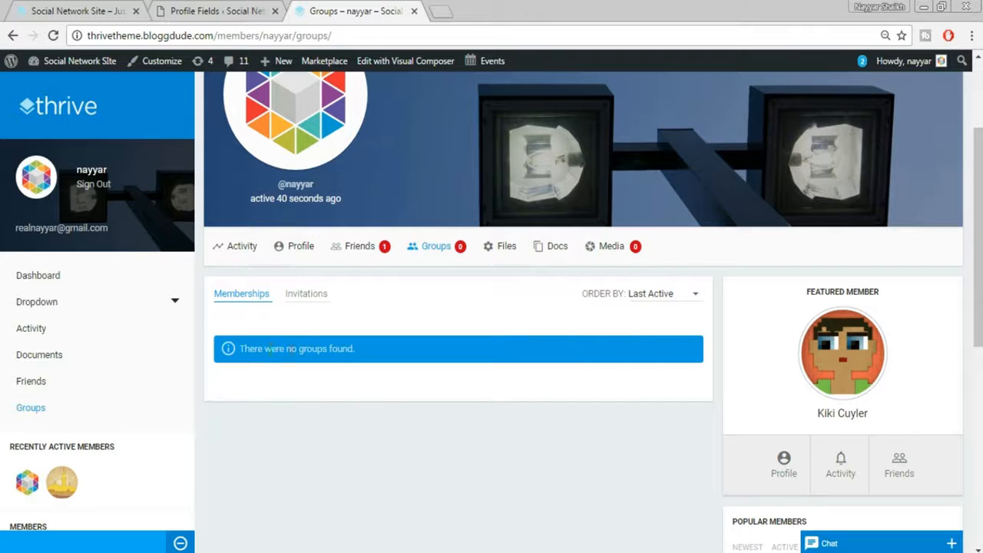
{"action": "scroll", "coordinate": [352, 363], "scroll_direction": "up", "scroll_amount": 1}
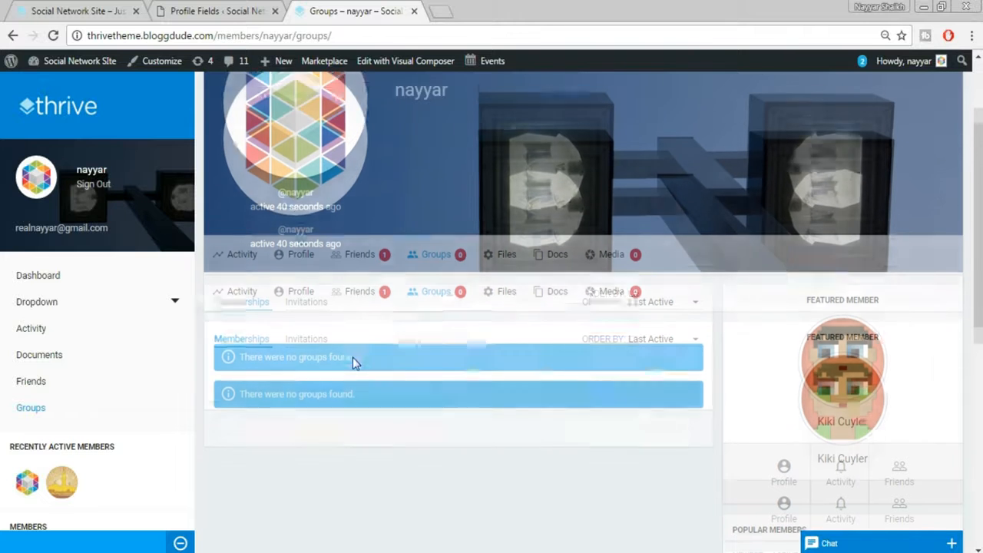
{"action": "left_click", "coordinate": [218, 11]}
- Go to Appearance > Menus and review the Header primary menu's items
{"action": "scroll", "coordinate": [386, 290], "scroll_direction": "up", "scroll_amount": 4}
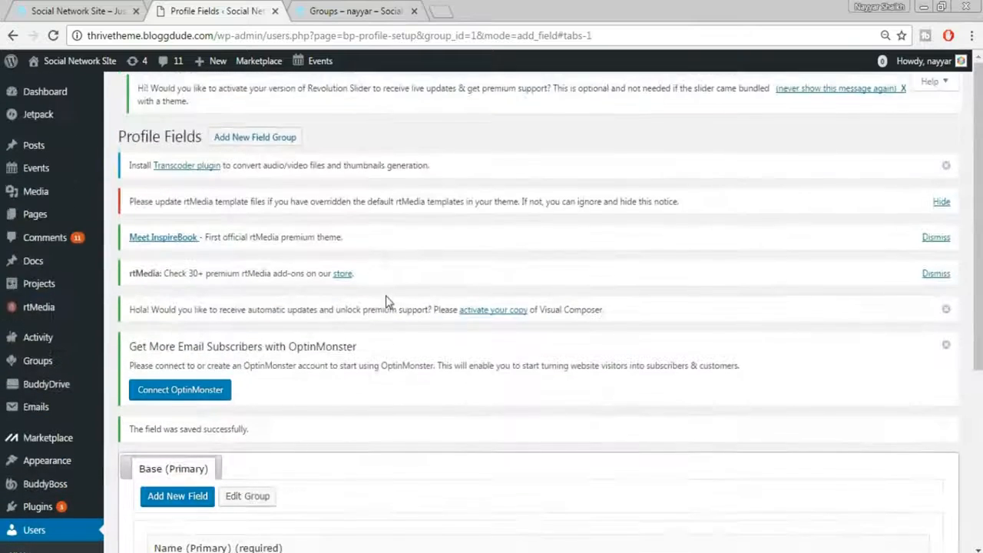
{"action": "scroll", "coordinate": [141, 255], "scroll_direction": "down", "scroll_amount": 4}
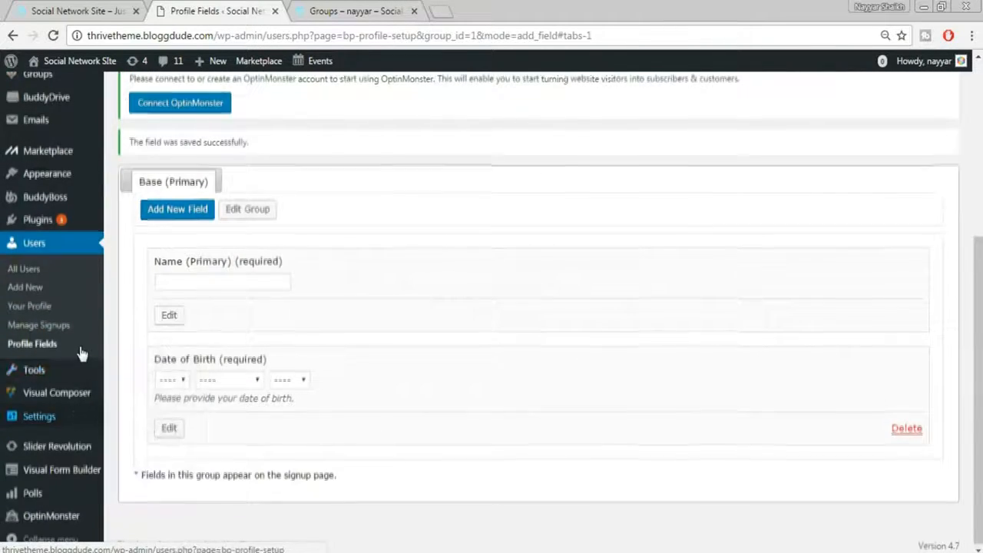
{"action": "scroll", "coordinate": [77, 338], "scroll_direction": "up", "scroll_amount": 1}
{"action": "mouse_move", "coordinate": [58, 249]}
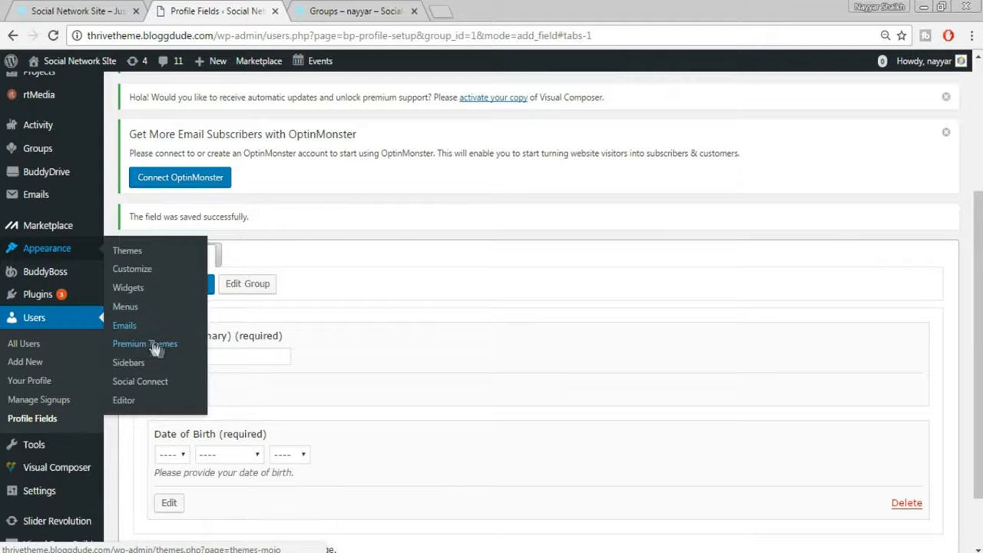
{"action": "left_click", "coordinate": [136, 311]}
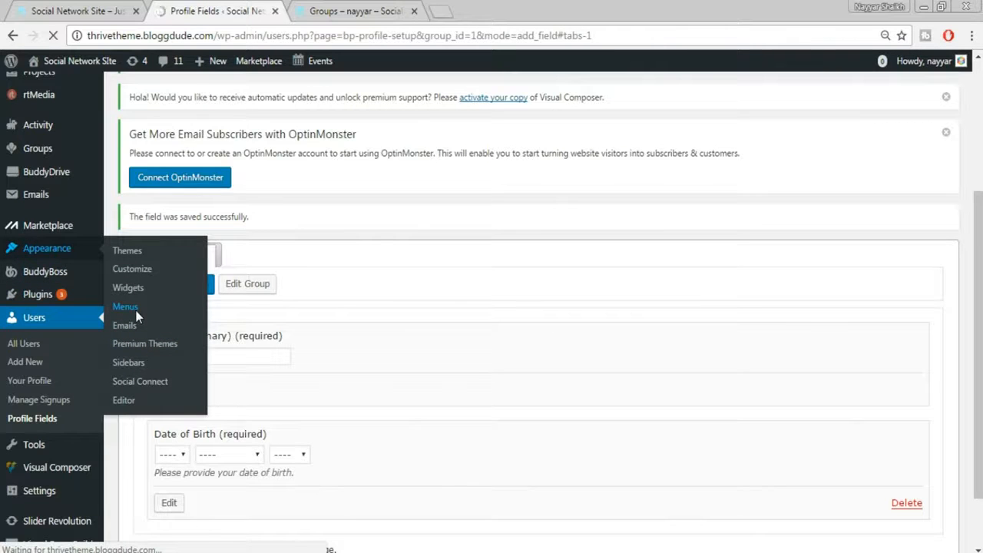
{"action": "scroll", "coordinate": [706, 329], "scroll_direction": "down", "scroll_amount": 15}
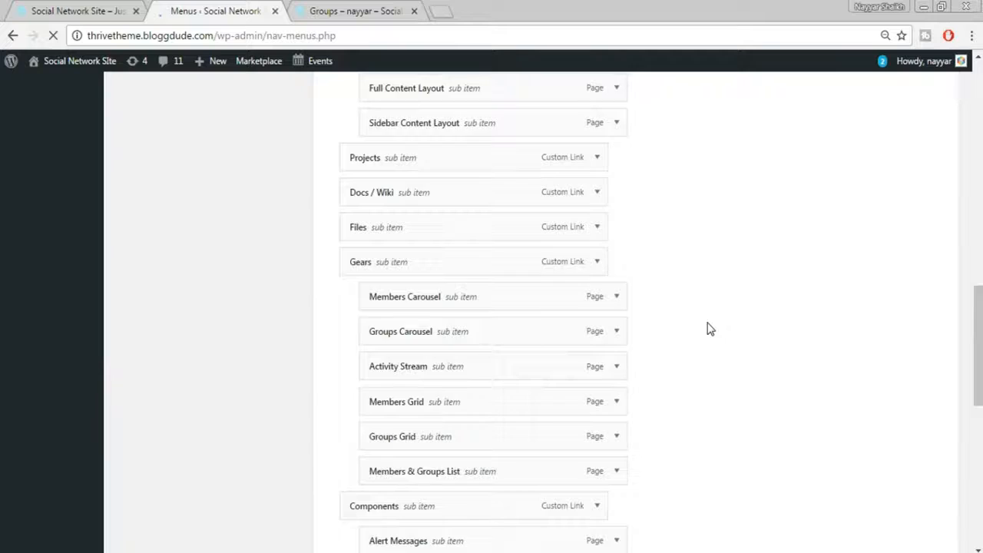
{"action": "scroll", "coordinate": [487, 346], "scroll_direction": "down", "scroll_amount": 3}
{"action": "scroll", "coordinate": [478, 294], "scroll_direction": "up", "scroll_amount": 15}
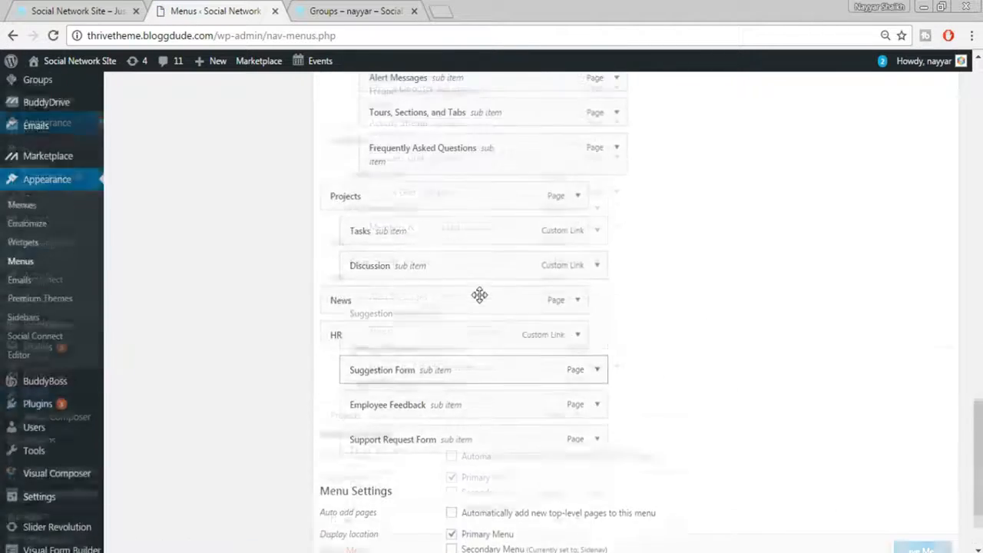
{"action": "scroll", "coordinate": [494, 314], "scroll_direction": "down", "scroll_amount": 3}
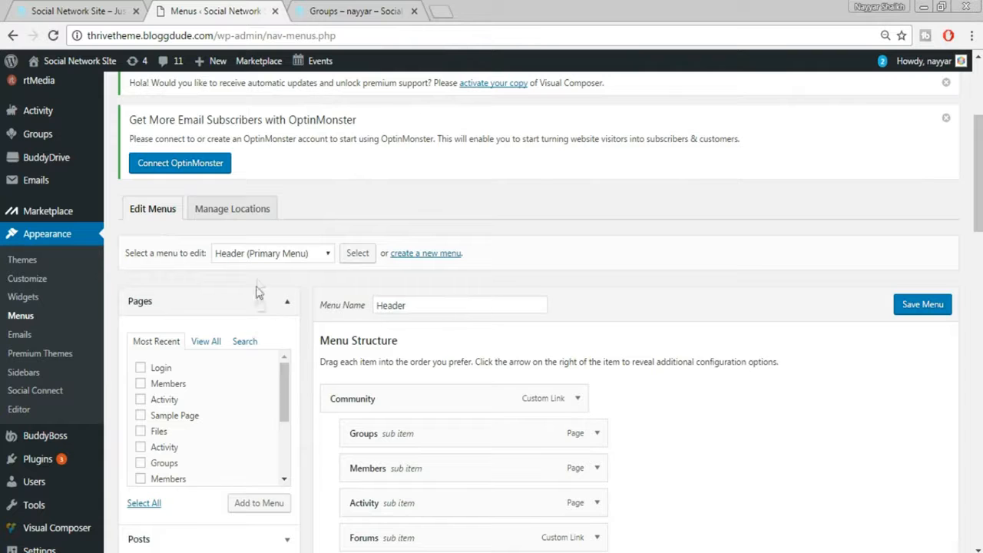
- Create a new menu named Main
{"action": "left_click", "coordinate": [434, 258]}
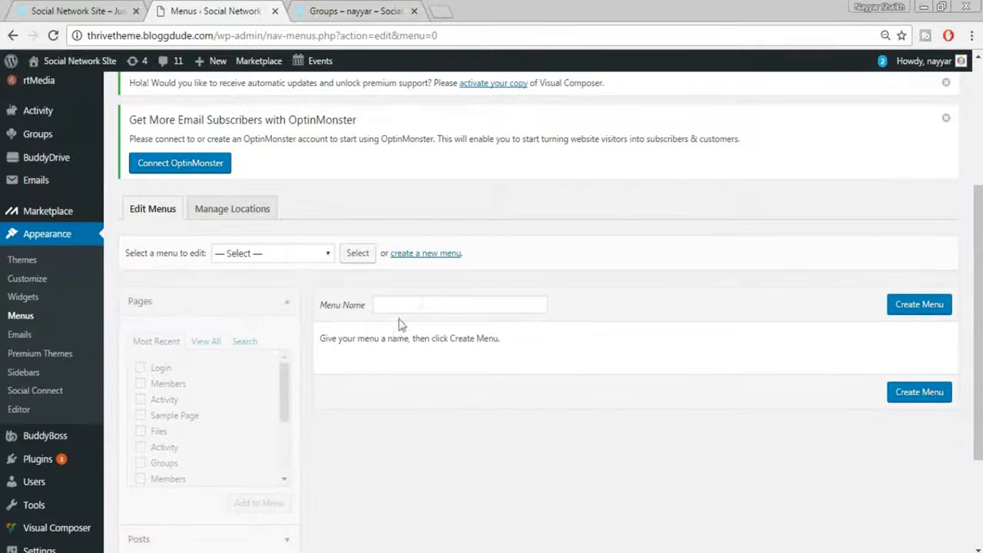
{"action": "left_click", "coordinate": [427, 299]}
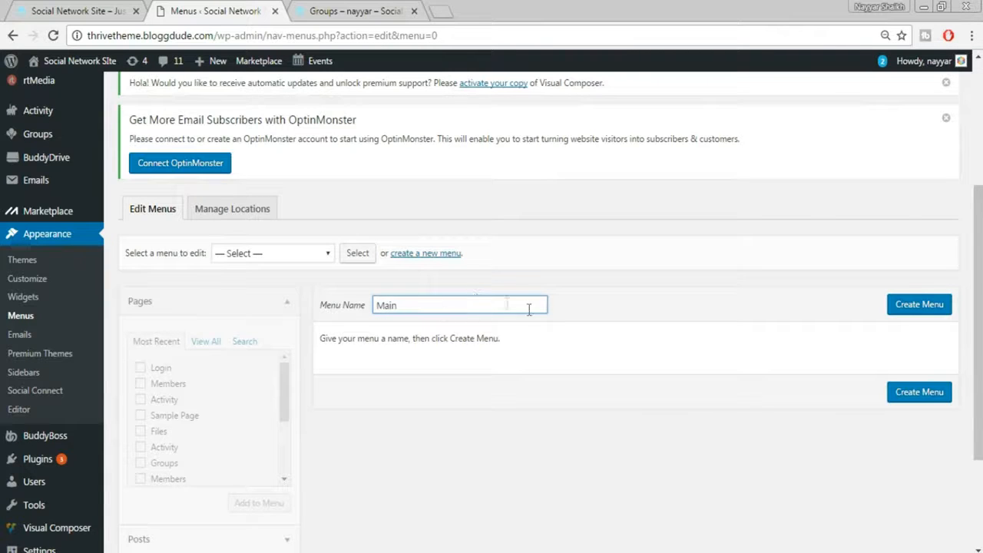
{"action": "left_click", "coordinate": [920, 305]}
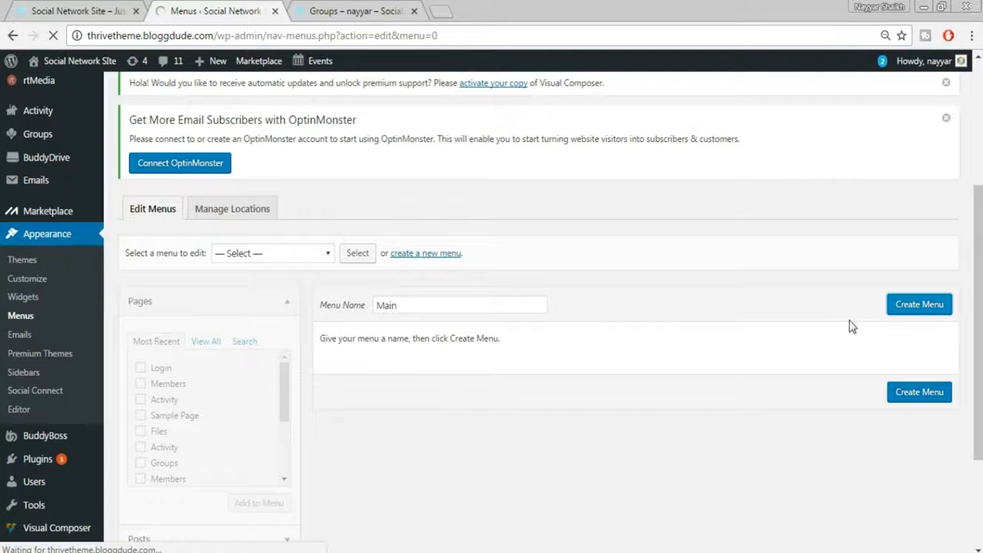
- Add the Members, Activity and Groups pages to the Main menu
{"action": "left_click", "coordinate": [145, 341]}
{"action": "scroll", "coordinate": [207, 386], "scroll_direction": "down", "scroll_amount": 2}
{"action": "scroll", "coordinate": [213, 400], "scroll_direction": "up", "scroll_amount": 2}
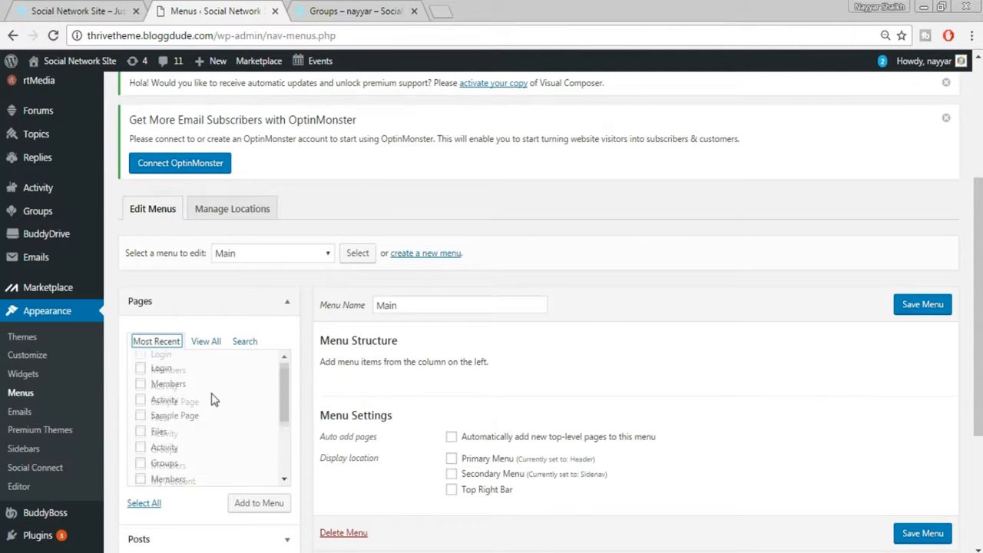
{"action": "left_click", "coordinate": [163, 387]}
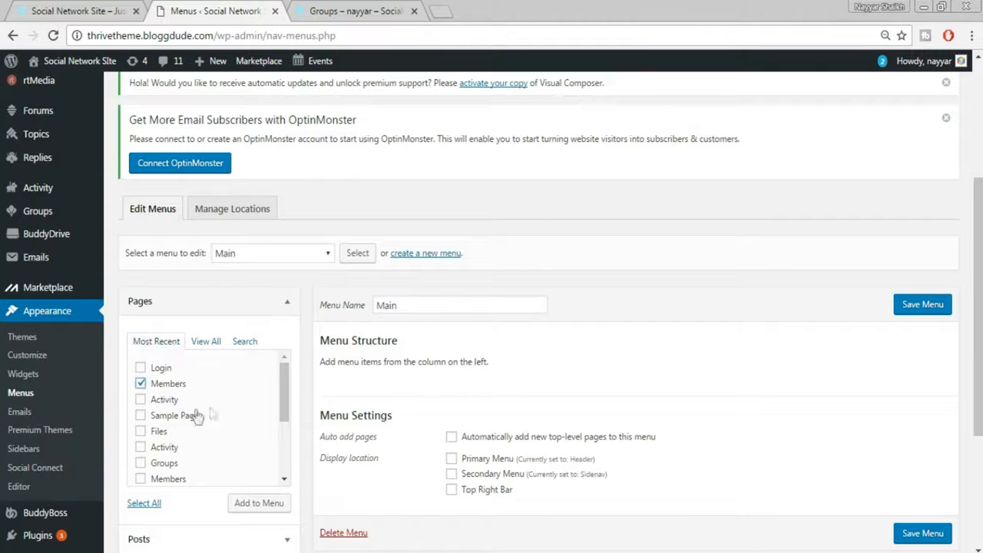
{"action": "left_click", "coordinate": [166, 400]}
{"action": "scroll", "coordinate": [184, 433], "scroll_direction": "down", "scroll_amount": 2}
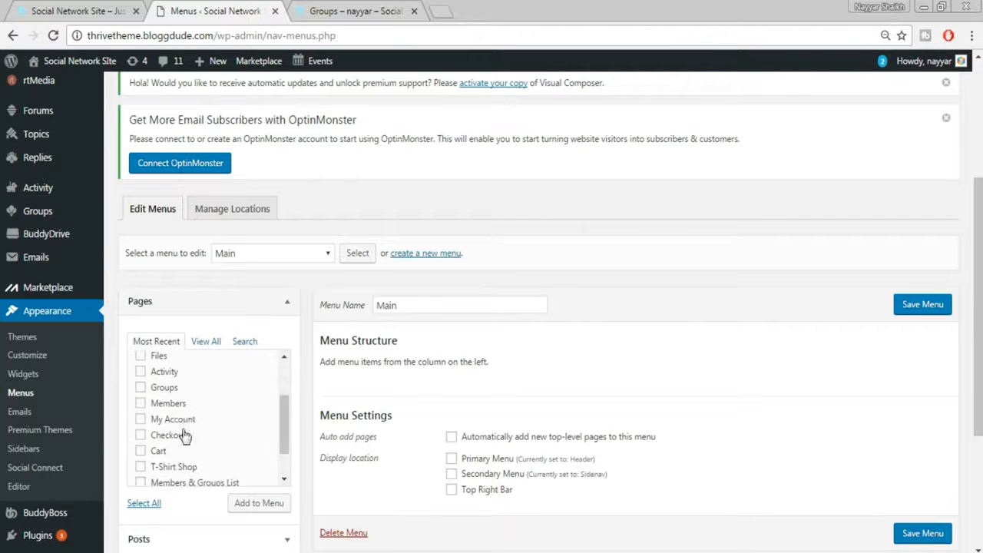
{"action": "left_click", "coordinate": [167, 388]}
{"action": "left_click_drag", "start_coordinate": [282, 424], "coordinate": [289, 451]}
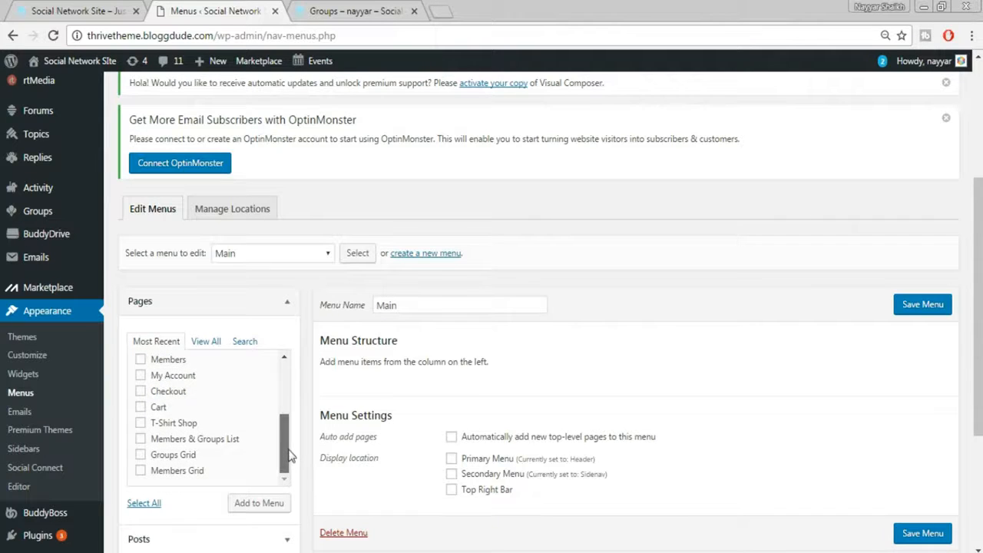
{"action": "left_click", "coordinate": [265, 507]}
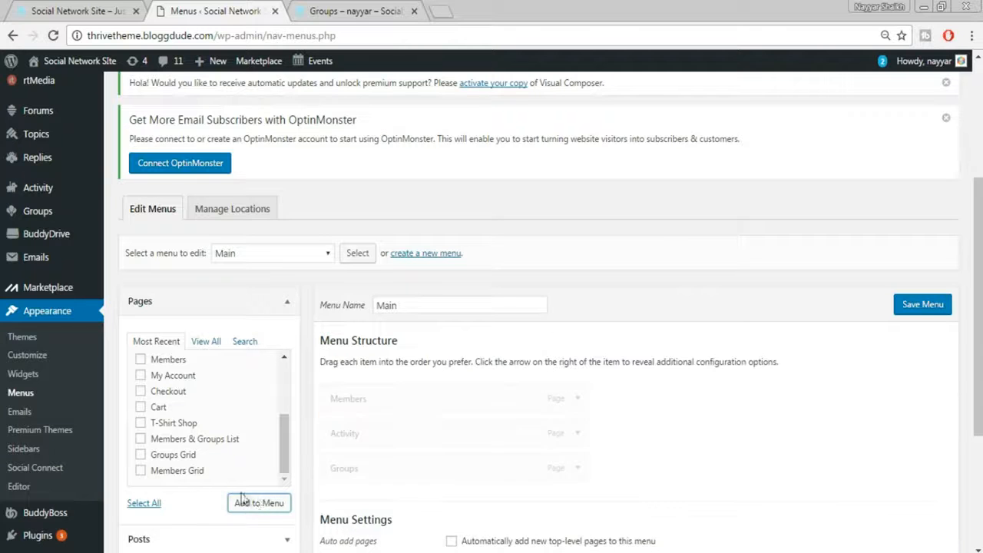
- Reorder the menu items to Activity, Groups, Members
{"action": "scroll", "coordinate": [629, 450], "scroll_direction": "down", "scroll_amount": 1}
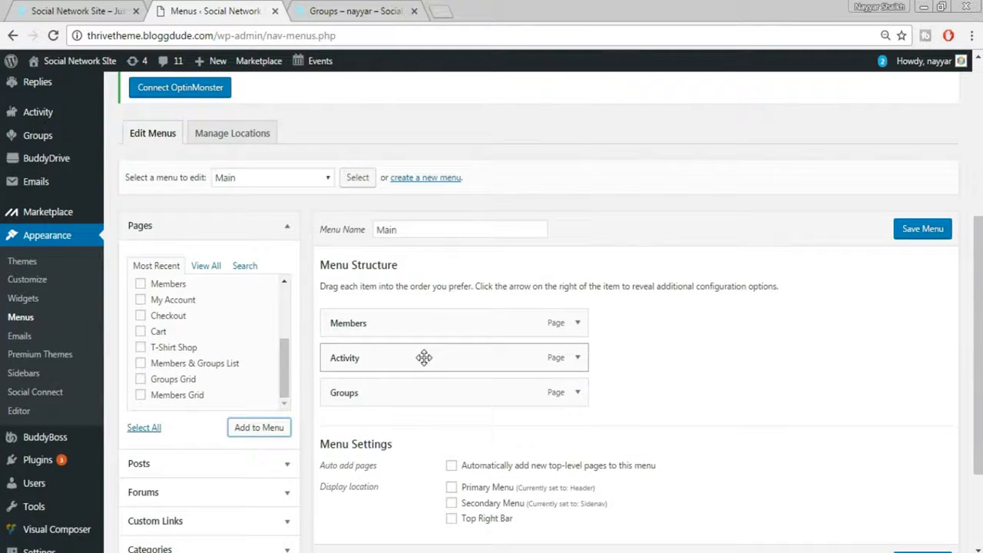
{"action": "left_click_drag", "start_coordinate": [401, 357], "coordinate": [401, 303]}
{"action": "scroll", "coordinate": [415, 380], "scroll_direction": "down", "scroll_amount": 1}
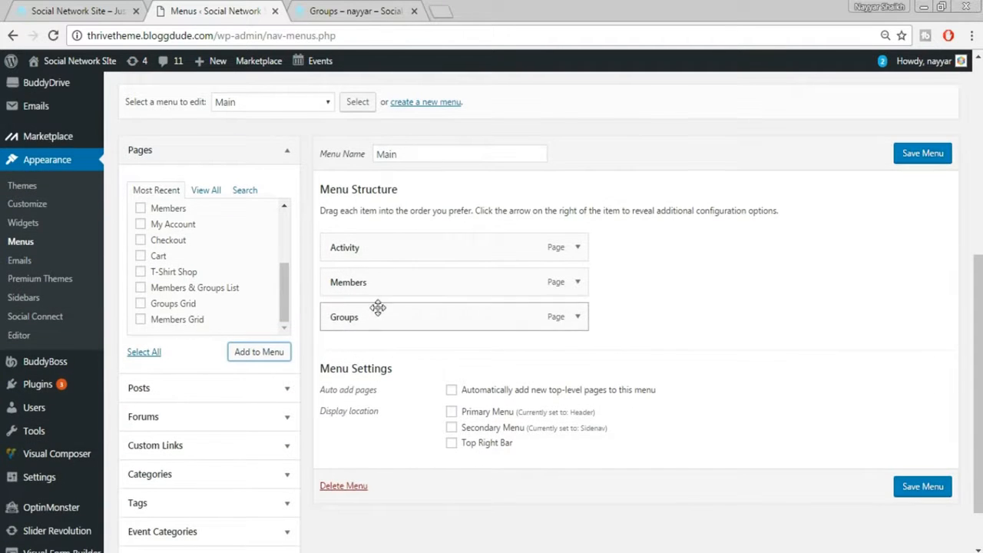
{"action": "left_click_drag", "start_coordinate": [402, 314], "coordinate": [423, 274]}
{"action": "left_click_drag", "start_coordinate": [376, 319], "coordinate": [379, 286]}
{"action": "left_click", "coordinate": [642, 296]}
- Copy the Create Group link address from the Thrive site
{"action": "left_click", "coordinate": [115, 11]}
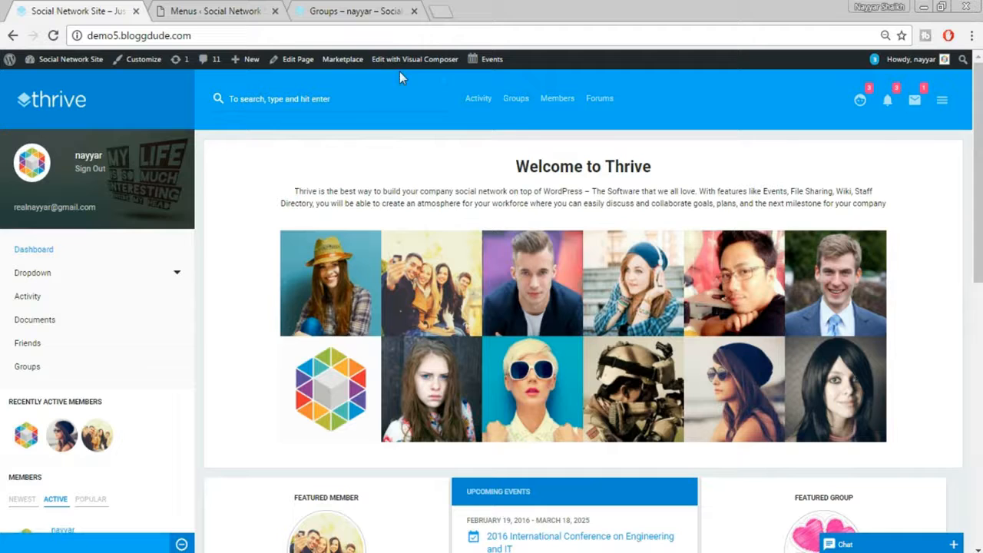
{"action": "mouse_move", "coordinate": [521, 112]}
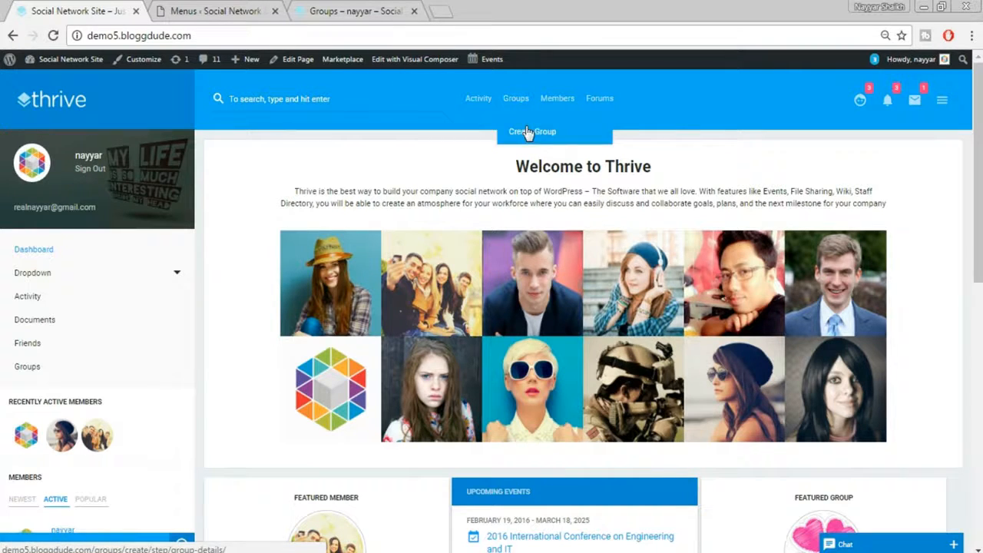
{"action": "right_click", "coordinate": [521, 134]}
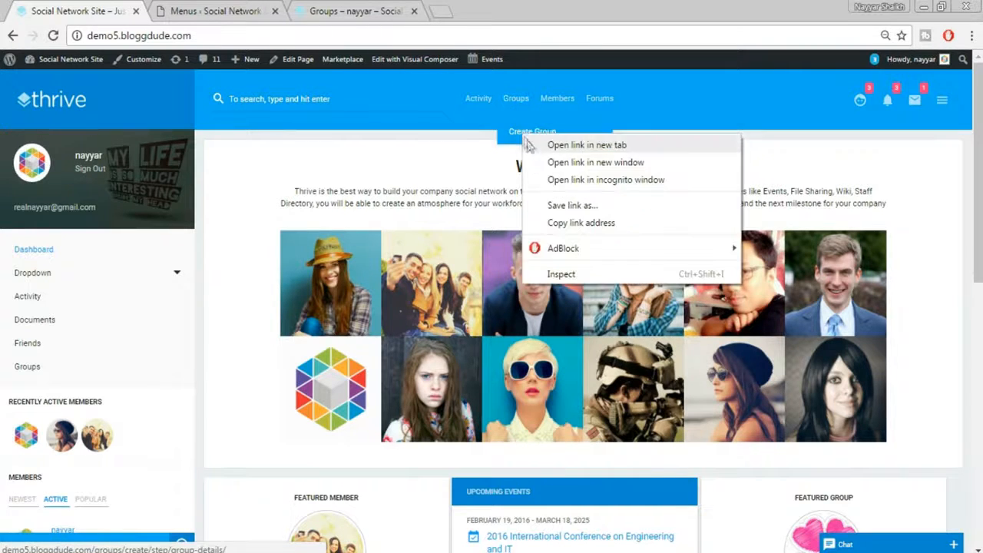
{"action": "left_click", "coordinate": [581, 223]}
{"action": "left_click", "coordinate": [311, 9]}
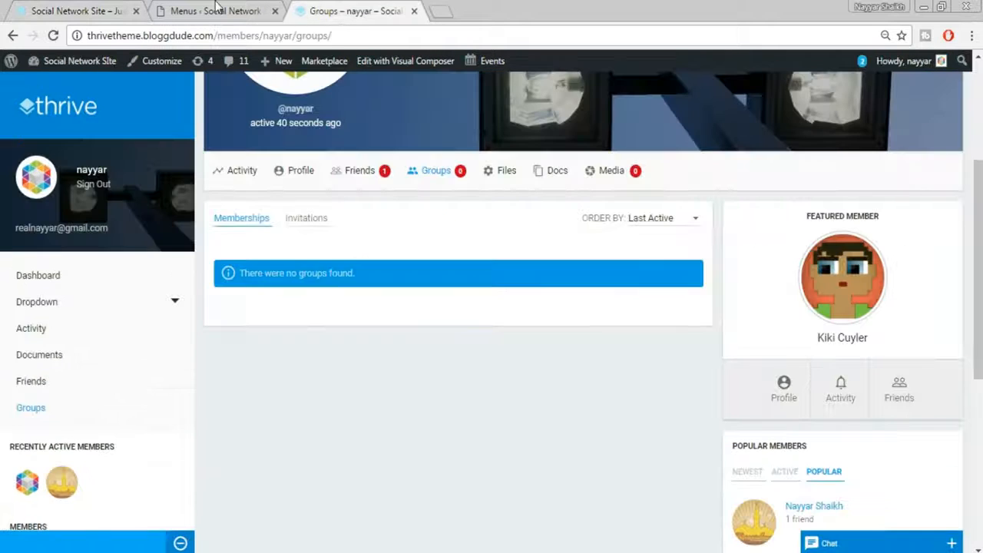
{"action": "left_click", "coordinate": [217, 8]}
- Add a custom link labelled 'Create' with the pasted URL plus a trailing slash
{"action": "scroll", "coordinate": [381, 226], "scroll_direction": "down", "scroll_amount": 2}
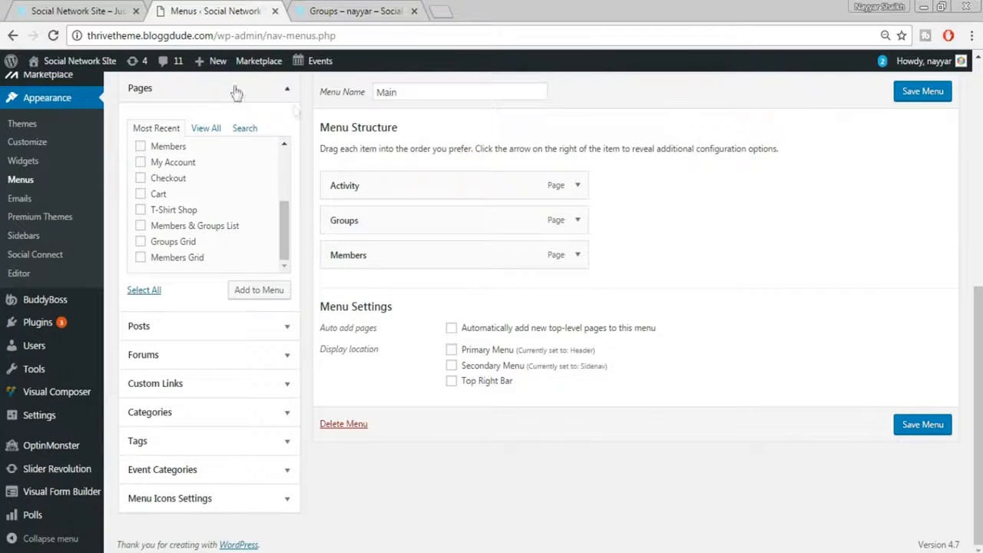
{"action": "left_click", "coordinate": [237, 390]}
{"action": "left_click", "coordinate": [202, 221]}
{"action": "key", "text": "ctrl+v"}
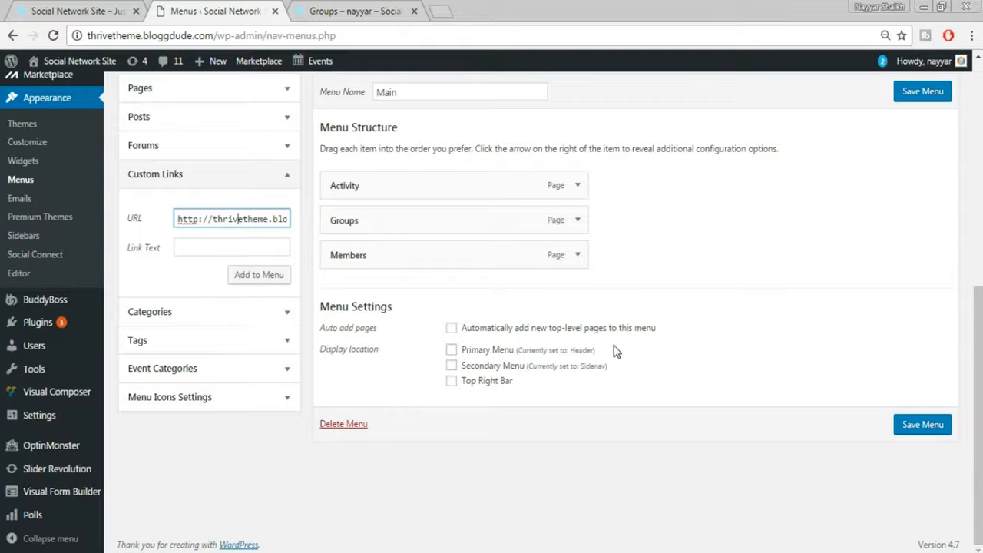
{"action": "key", "text": "Right"}
{"action": "key", "text": "Right"}
{"action": "key", "text": "Right"}
{"action": "key", "text": "Right"}
{"action": "key", "text": "Right"}
{"action": "key", "text": "Right"}
{"action": "key", "text": "Right"}
{"action": "key", "text": "Right"}
{"action": "key", "text": "Right"}
{"action": "key", "text": "Right"}
{"action": "key", "text": "Right"}
{"action": "key", "text": "Right"}
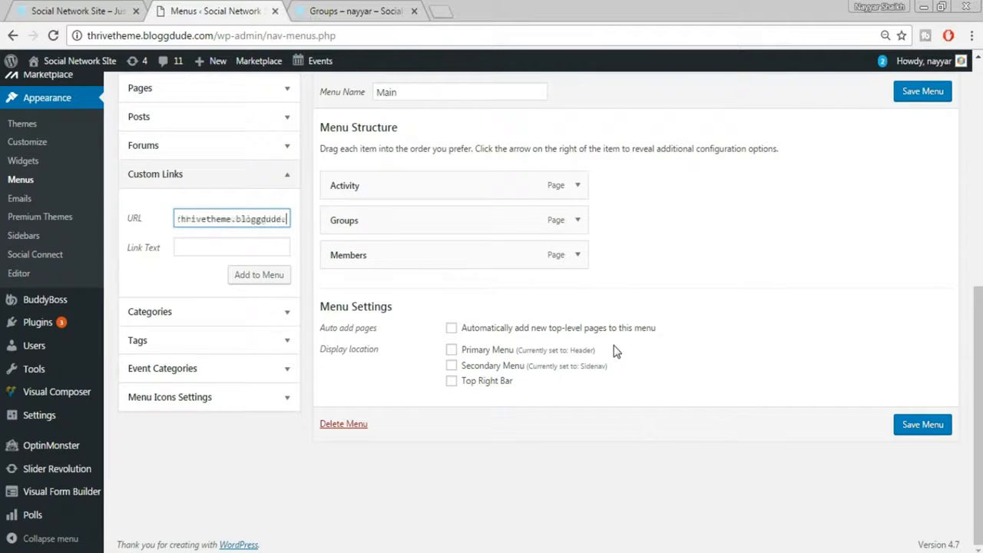
{"action": "key", "text": "Right"}
{"action": "key", "text": "Right"}
{"action": "key", "text": "Right"}
{"action": "key", "text": "Right"}
{"action": "key", "text": "Right"}
{"action": "key", "text": "Right"}
{"action": "key", "text": "Right"}
{"action": "key", "text": "Right"}
{"action": "key", "text": "Right"}
{"action": "key", "text": "Right"}
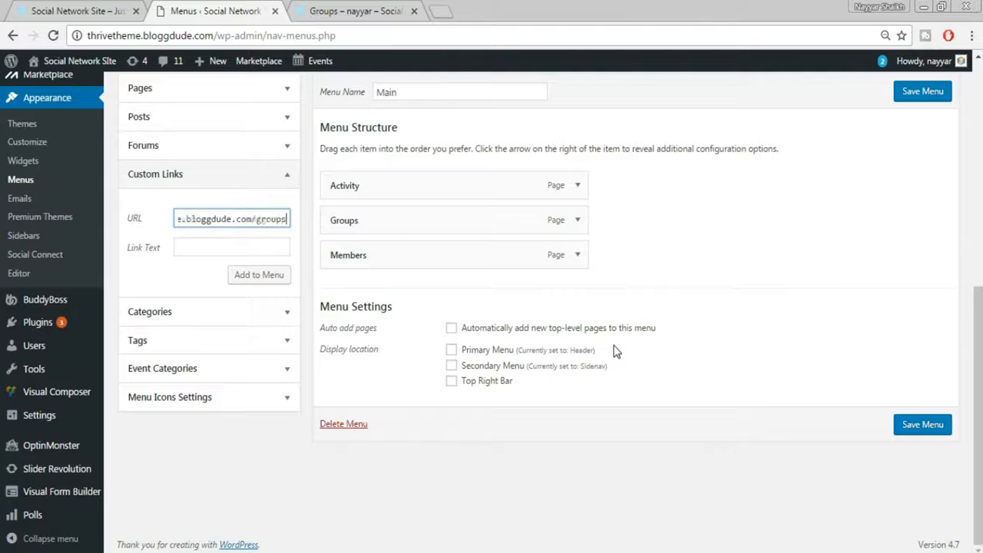
{"action": "key", "text": "Right"}
{"action": "key", "text": "Right"}
{"action": "key", "text": "Right"}
{"action": "key", "text": "Right"}
{"action": "key", "text": "Right"}
{"action": "key", "text": "Right"}
{"action": "key", "text": "Right"}
{"action": "key", "text": "Right"}
{"action": "key", "text": "Right"}
{"action": "key", "text": "Right"}
{"action": "key", "text": "Right"}
{"action": "key", "text": "Right"}
{"action": "key", "text": "Right"}
{"action": "key", "text": "Right"}
{"action": "key", "text": "Right"}
{"action": "key", "text": "Right"}
{"action": "key", "text": "Right"}
{"action": "key", "text": "Right"}
{"action": "key", "text": "Right"}
{"action": "key", "text": "Right"}
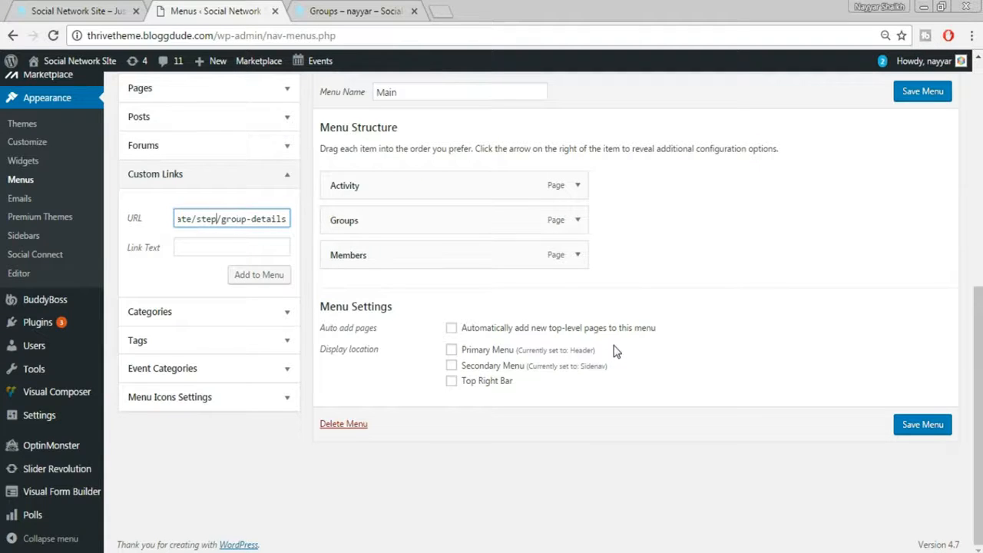
{"action": "key", "text": "Right"}
{"action": "key", "text": "Right"}
{"action": "key", "text": "Right"}
{"action": "key", "text": "Right"}
{"action": "key", "text": "Right"}
{"action": "key", "text": "Right"}
{"action": "key", "text": "Right"}
{"action": "type", "text": "/"}
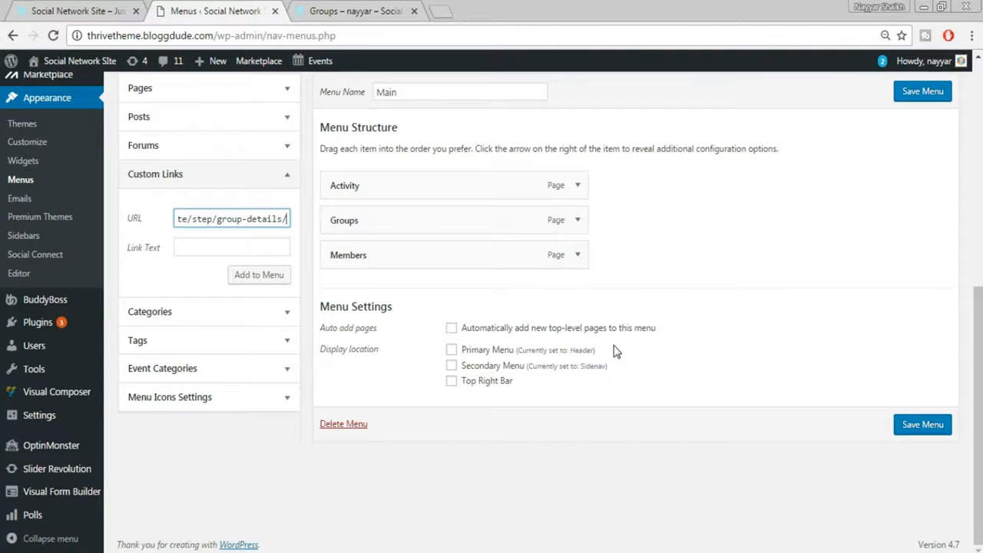
{"action": "left_click", "coordinate": [196, 250]}
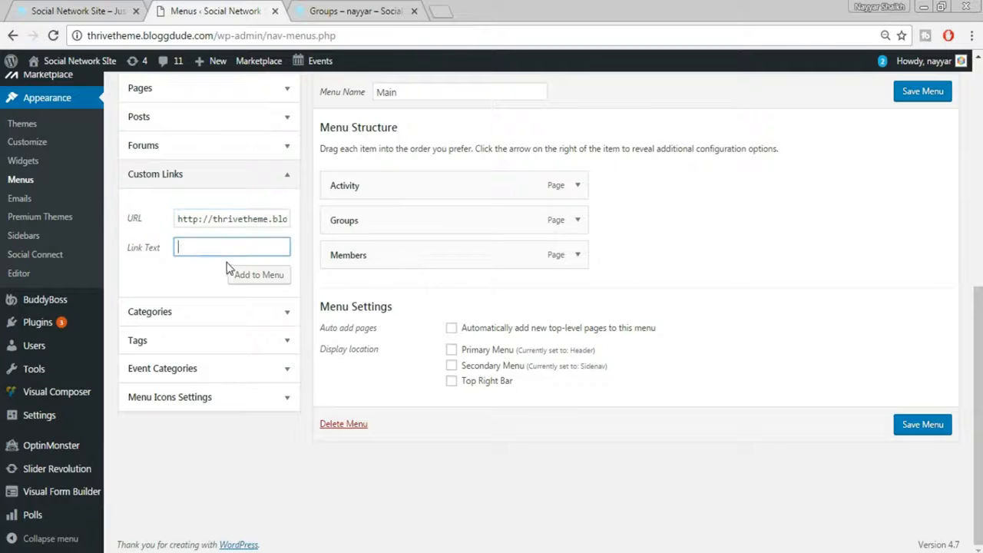
{"action": "type", "text": "Create"}
{"action": "left_click", "coordinate": [283, 278]}
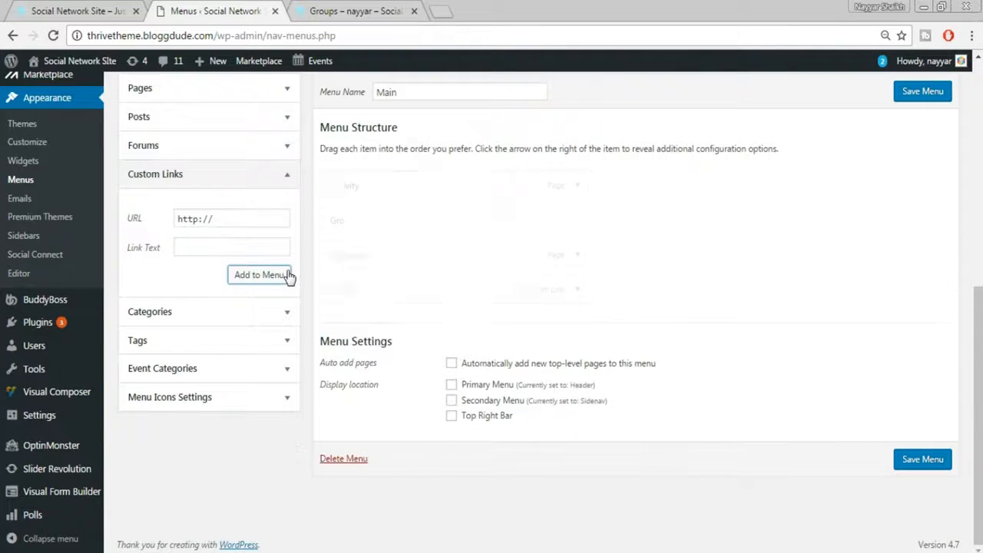
- Nest Create under Groups, save the Main menu, and reload the site to check
{"action": "left_click_drag", "start_coordinate": [351, 287], "coordinate": [359, 222]}
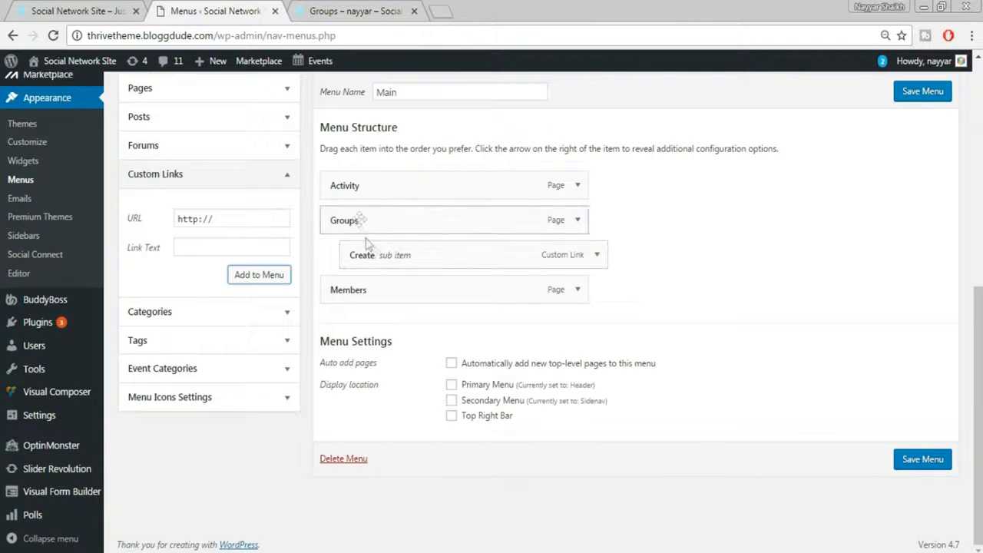
{"action": "left_click", "coordinate": [912, 463]}
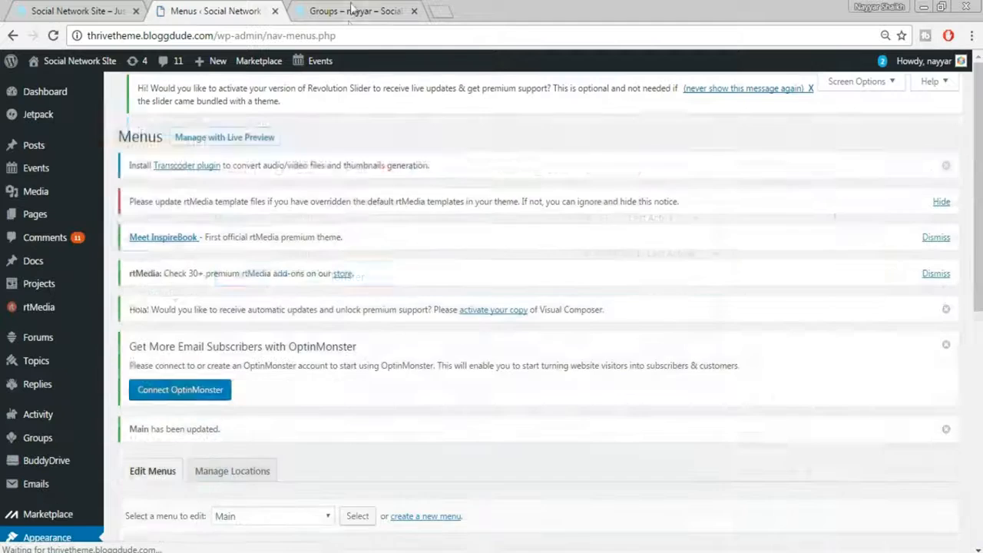
{"action": "left_click", "coordinate": [354, 11]}
{"action": "scroll", "coordinate": [476, 323], "scroll_direction": "up", "scroll_amount": 3}
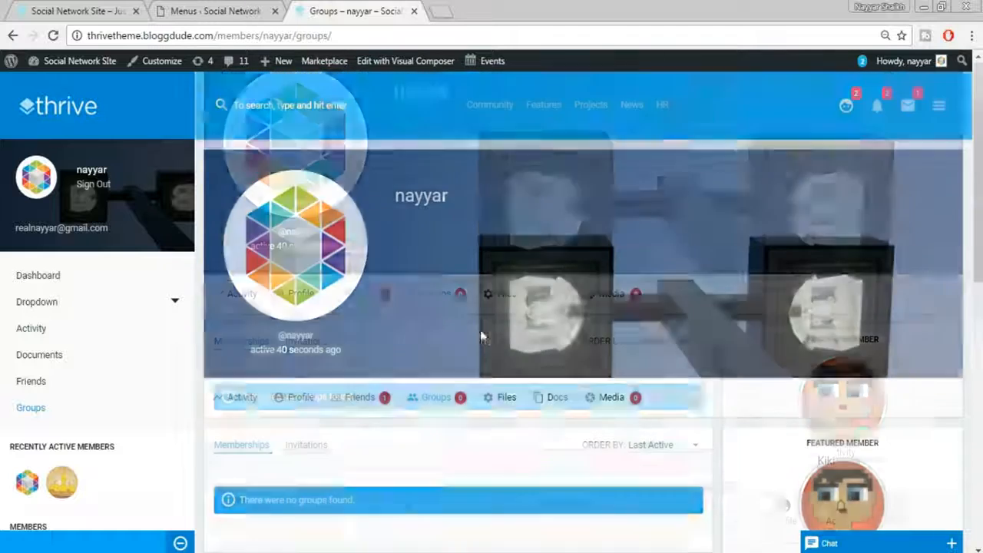
{"action": "left_click", "coordinate": [53, 36]}
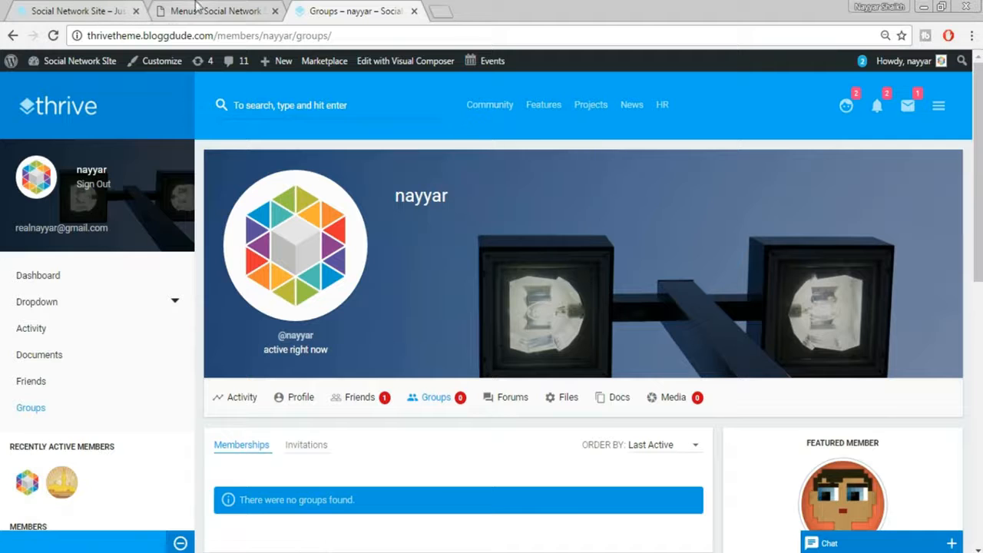
- Assign the Main menu to the Primary Menu location and save it
{"action": "key", "text": "ctrl+Page_Up"}
{"action": "scroll", "coordinate": [791, 232], "scroll_direction": "down", "scroll_amount": 6}
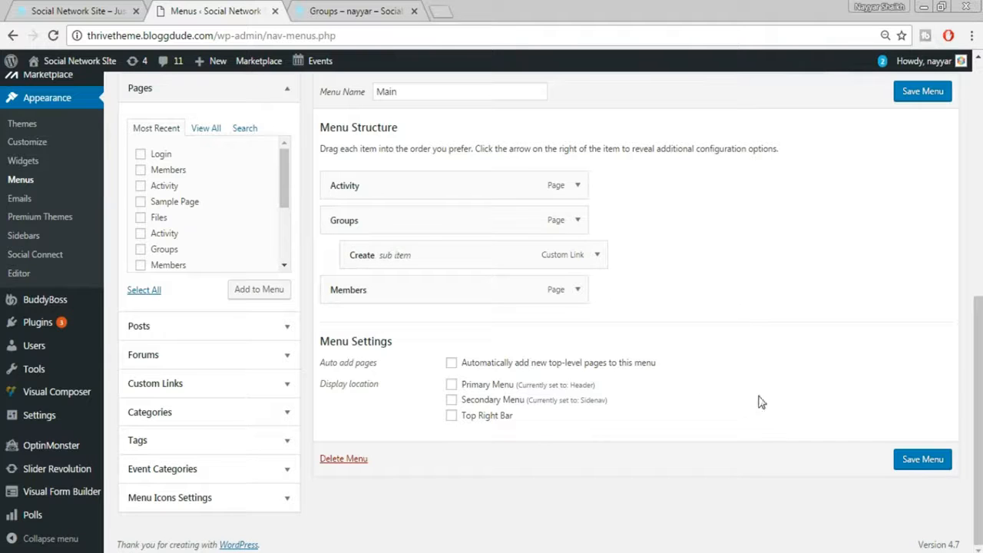
{"action": "left_click", "coordinate": [452, 386]}
{"action": "left_click", "coordinate": [918, 467]}
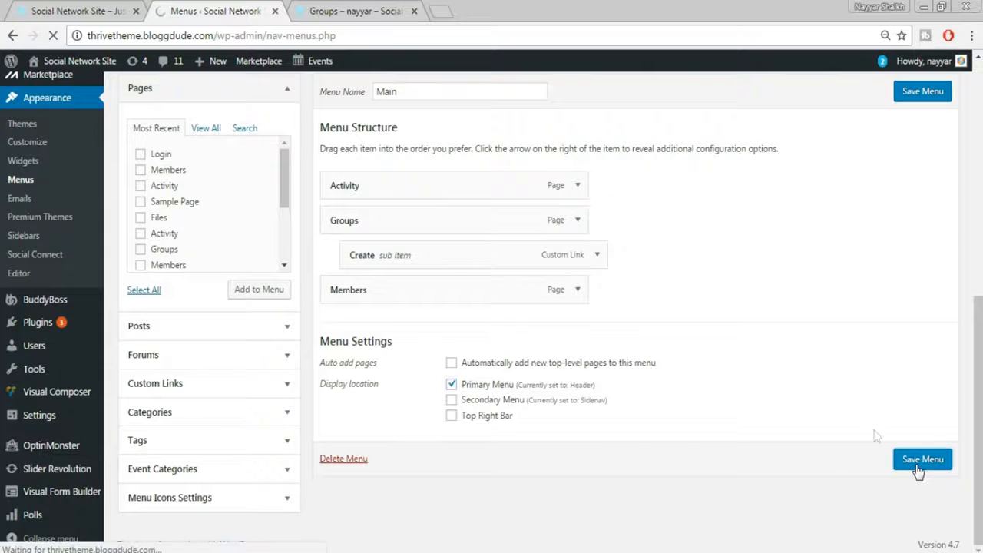
{"action": "left_click", "coordinate": [355, 10]}
{"action": "left_click", "coordinate": [345, 38]}
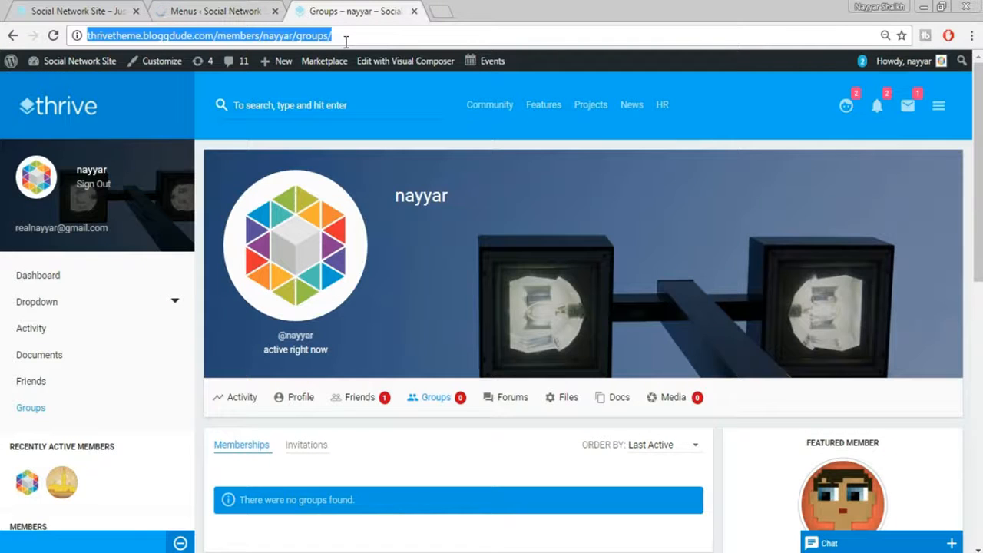
- Reload the site and open Groups › Create from the new Activity, Groups, Members header menu
{"action": "key", "text": "Return"}
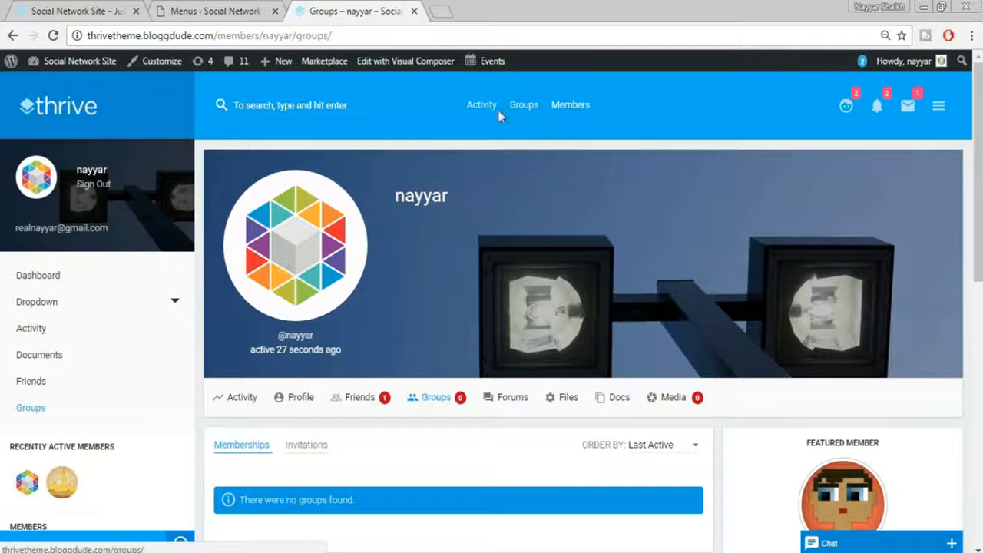
{"action": "mouse_move", "coordinate": [538, 110]}
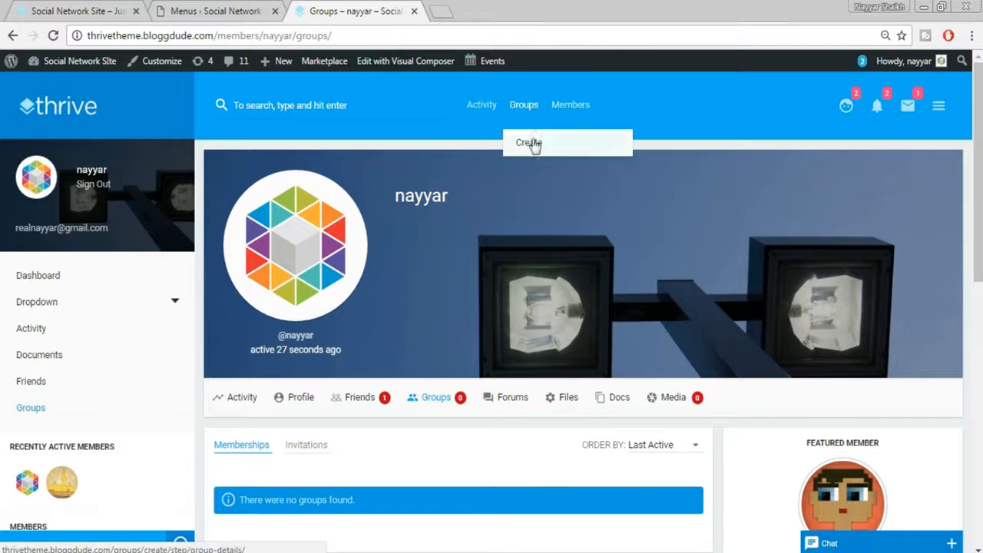
{"action": "left_click", "coordinate": [529, 144]}
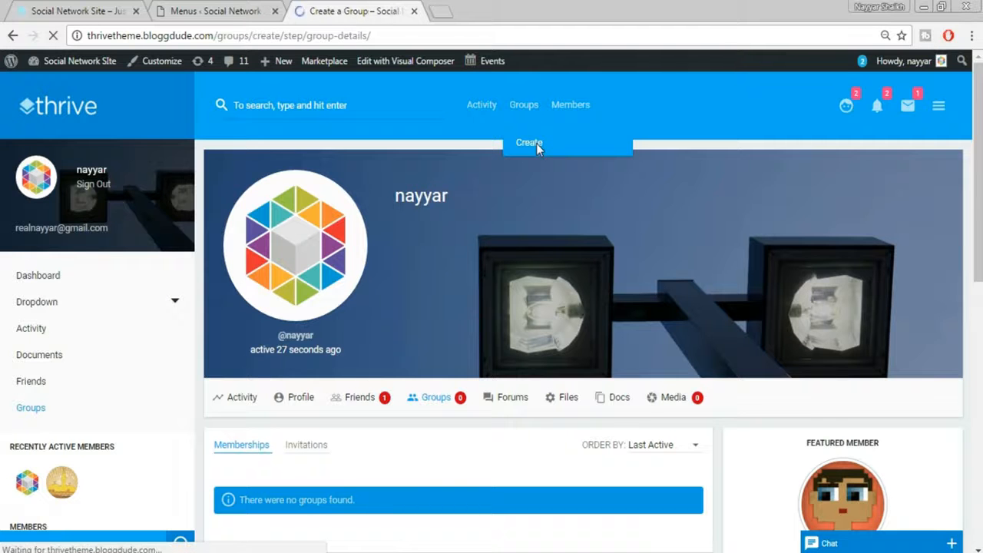
{"action": "scroll", "coordinate": [684, 254], "scroll_direction": "down", "scroll_amount": 3}
{"action": "scroll", "coordinate": [689, 294], "scroll_direction": "up", "scroll_amount": 3}
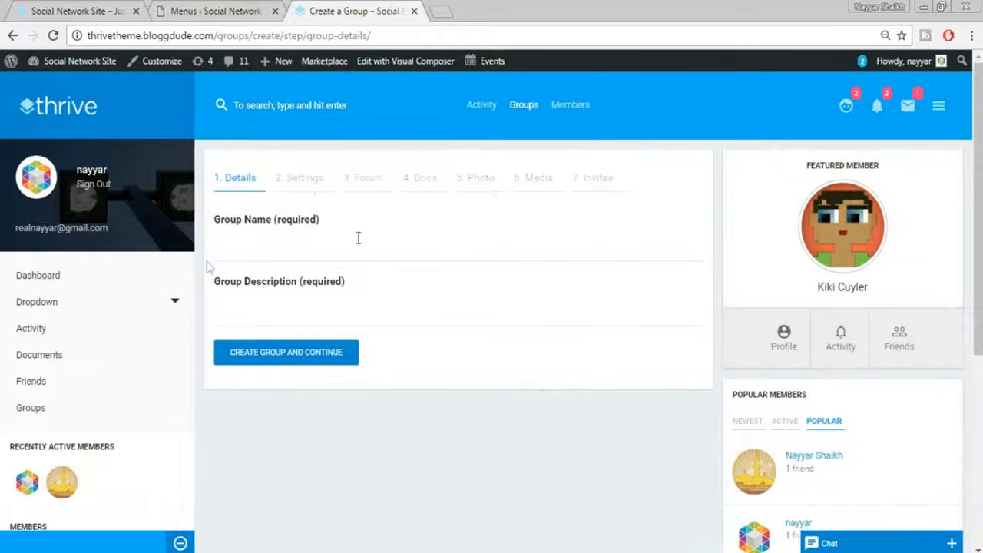
- Create a group named 'Name' with the description 'description'
{"action": "left_click", "coordinate": [270, 238]}
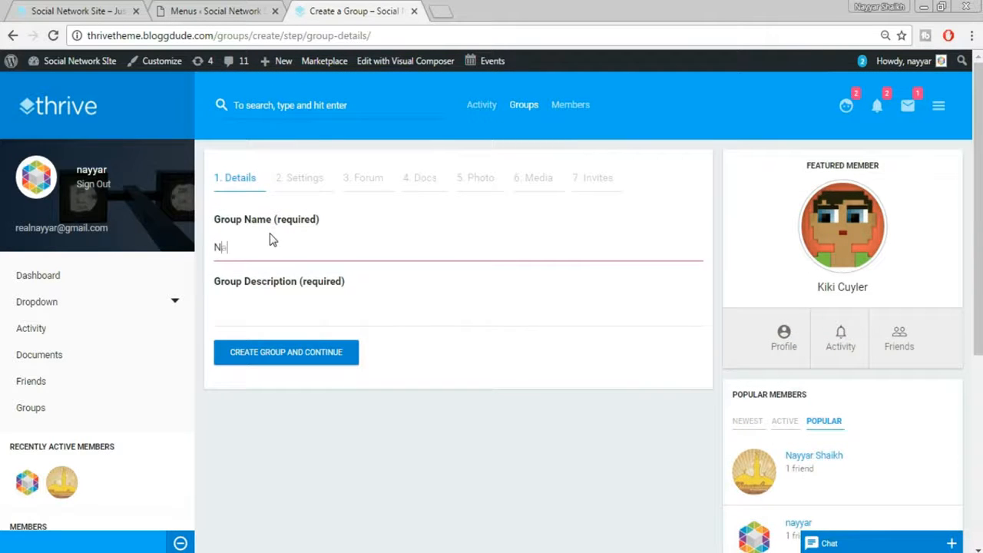
{"action": "type", "text": "Name"}
{"action": "key", "text": "Tab"}
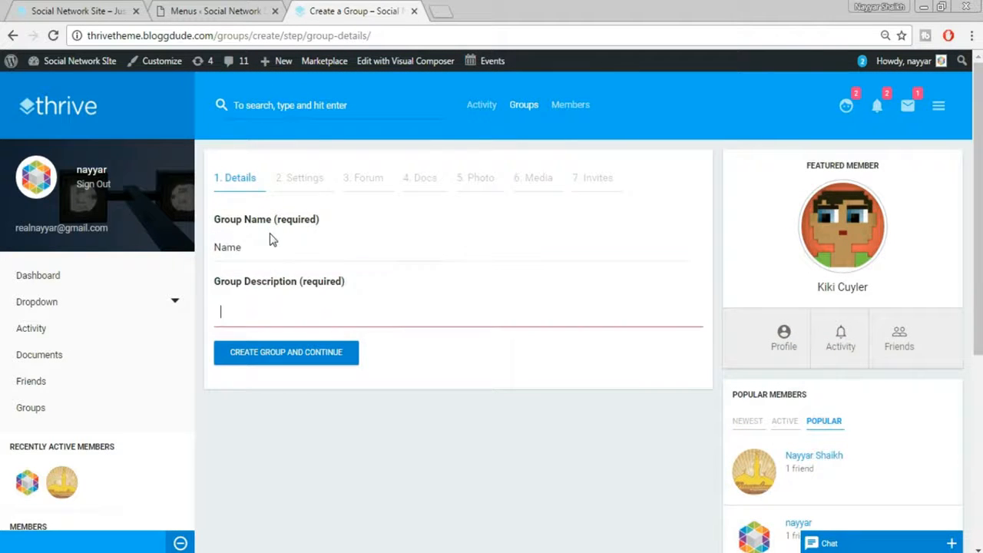
{"action": "type", "text": "description"}
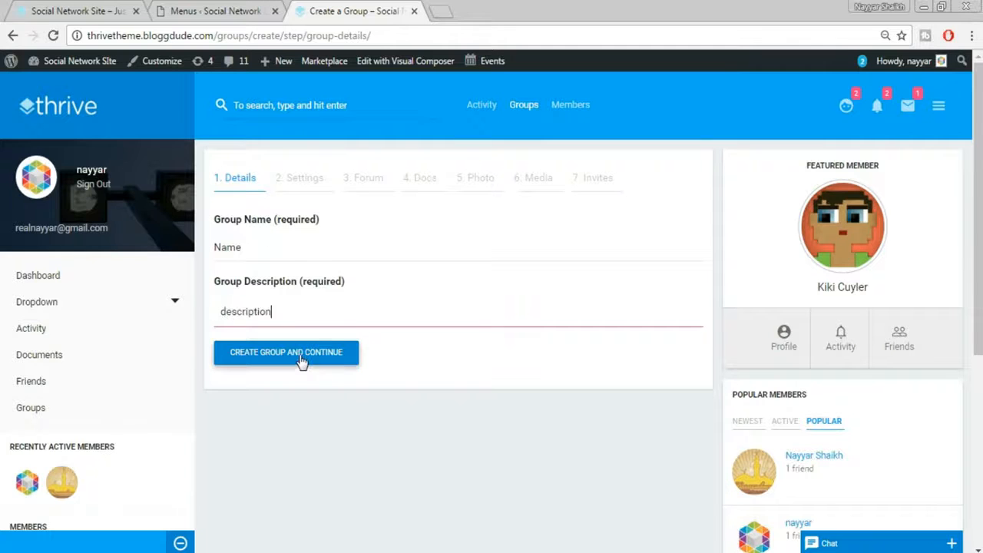
{"action": "left_click", "coordinate": [267, 353]}
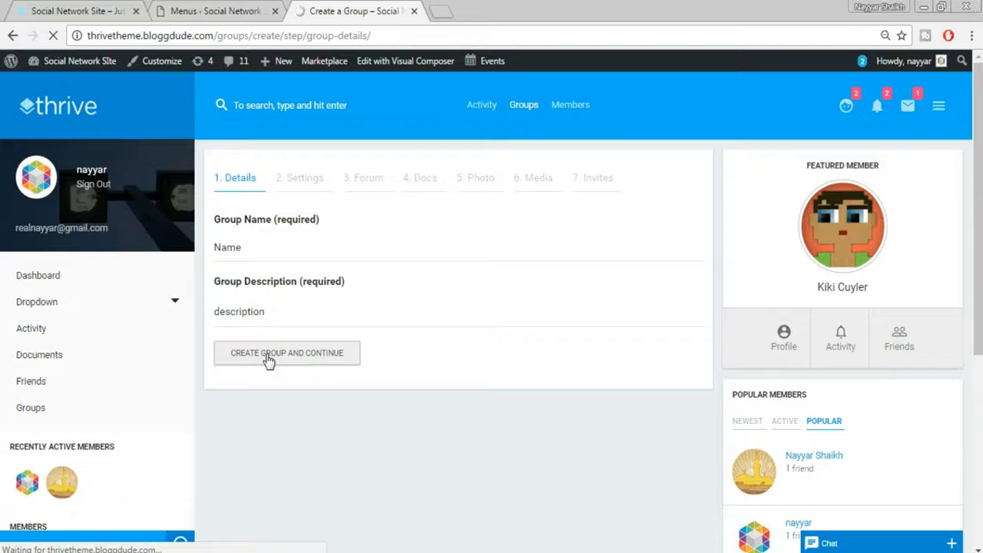
- Review the Settings step's public privacy and all-members invitation options
{"action": "scroll", "coordinate": [467, 314], "scroll_direction": "down", "scroll_amount": 1}
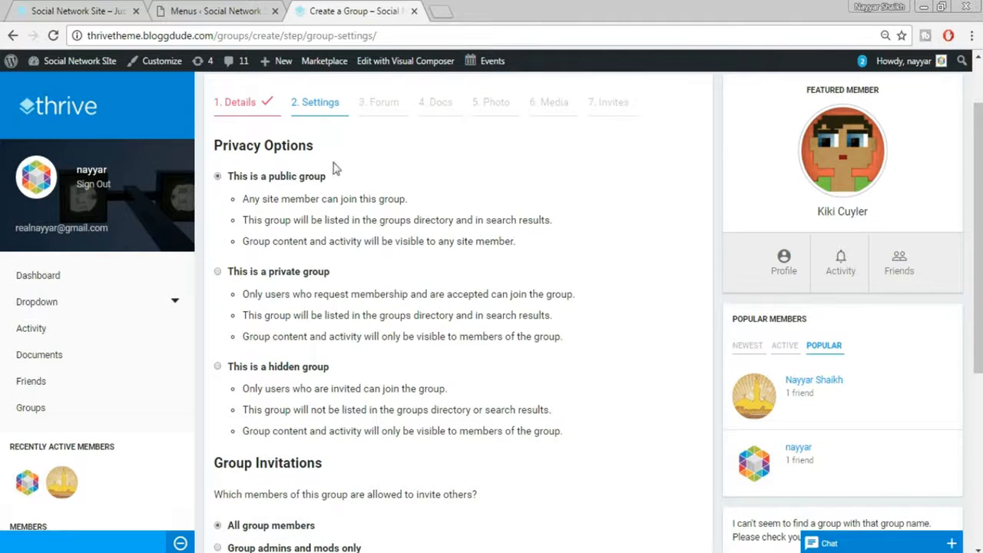
{"action": "scroll", "coordinate": [358, 167], "scroll_direction": "down", "scroll_amount": 1}
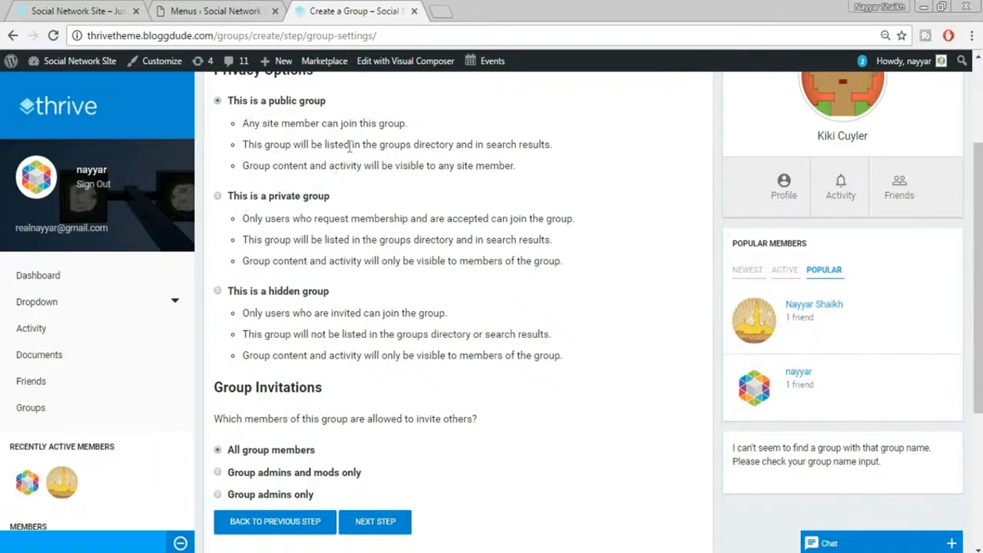
{"action": "scroll", "coordinate": [380, 345], "scroll_direction": "down", "scroll_amount": 1}
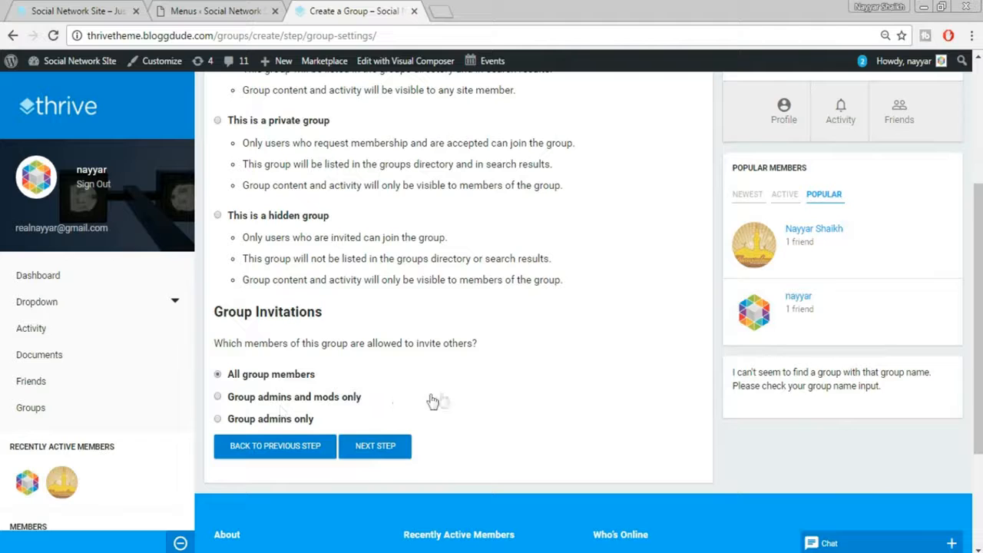
{"action": "scroll", "coordinate": [298, 401], "scroll_direction": "up", "scroll_amount": 2}
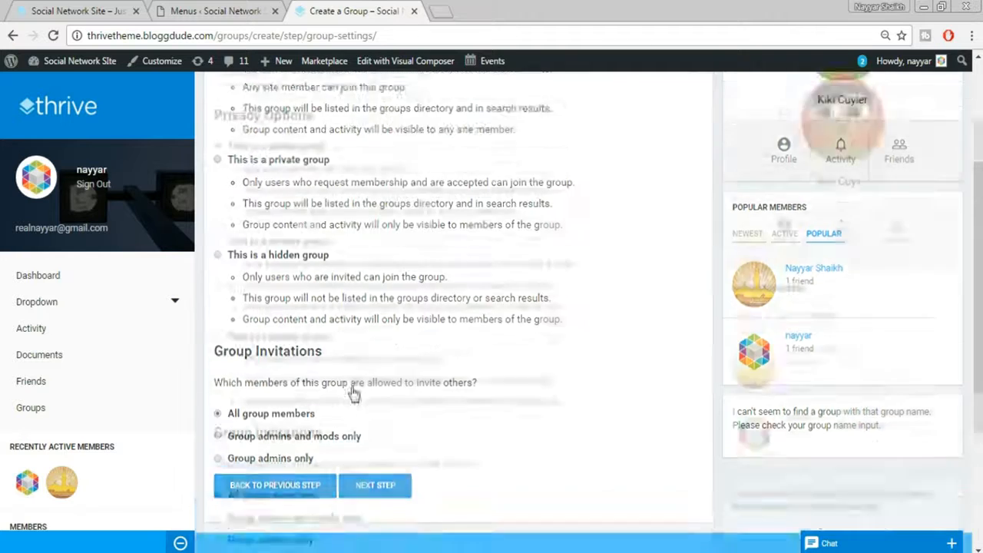
{"action": "scroll", "coordinate": [317, 435], "scroll_direction": "down", "scroll_amount": 2}
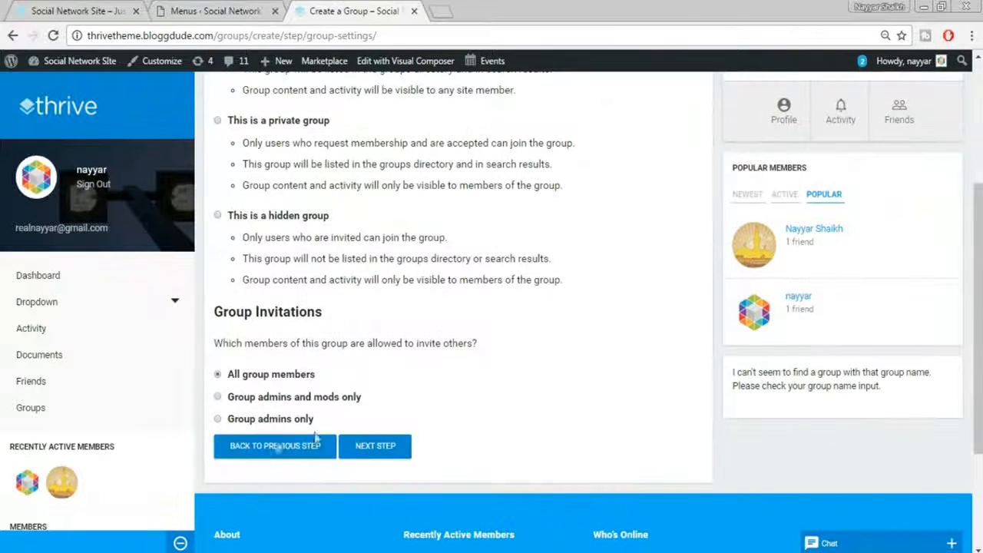
- Accept the group settings and give the group a discussion forum
{"action": "left_click", "coordinate": [390, 453]}
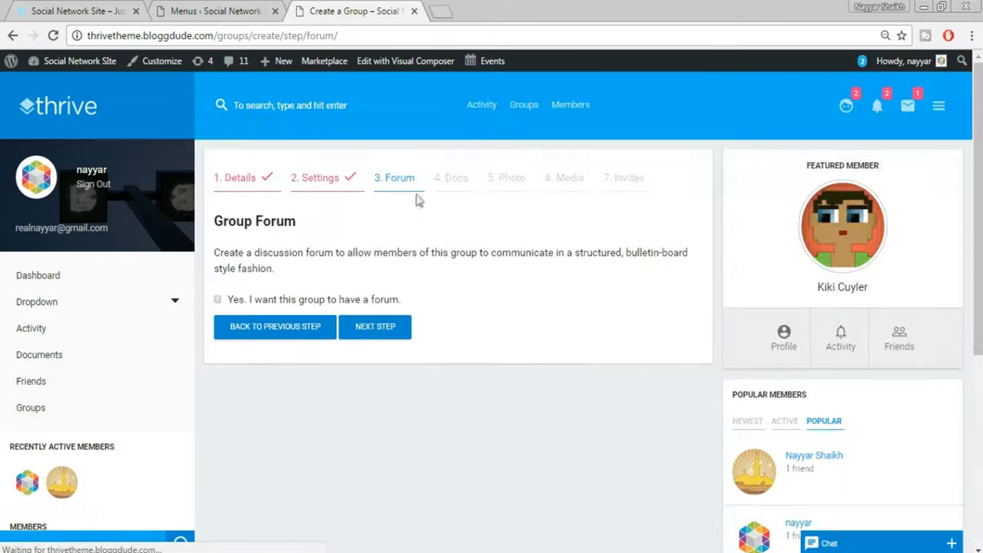
{"action": "left_click", "coordinate": [218, 301]}
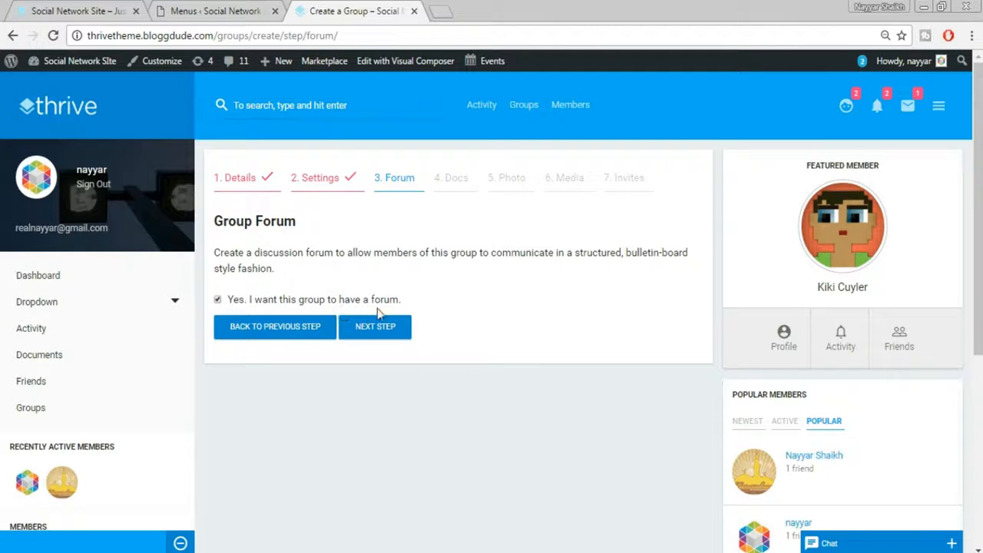
{"action": "left_click", "coordinate": [384, 338]}
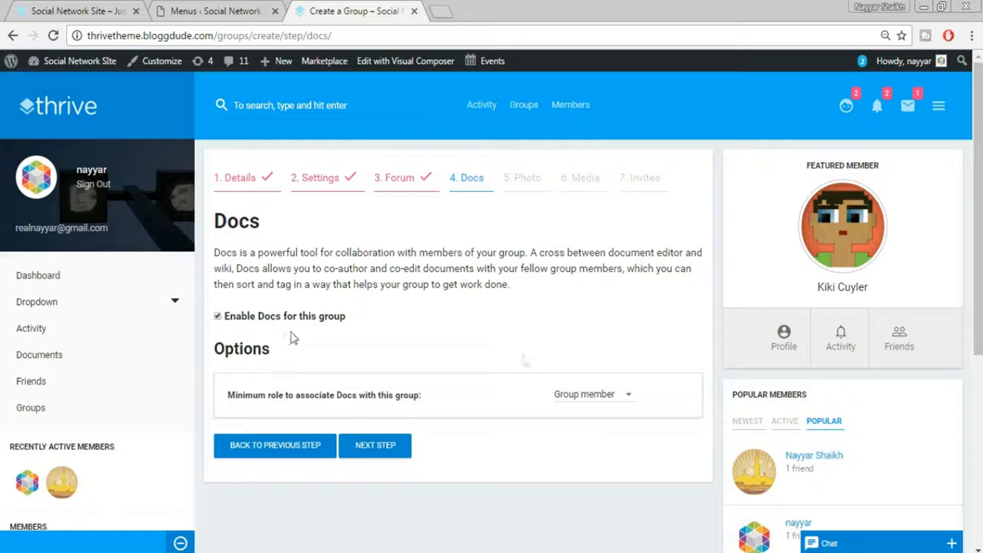
- Keep Group member as the minimum Docs role and continue to the photo step
{"action": "left_click", "coordinate": [587, 396]}
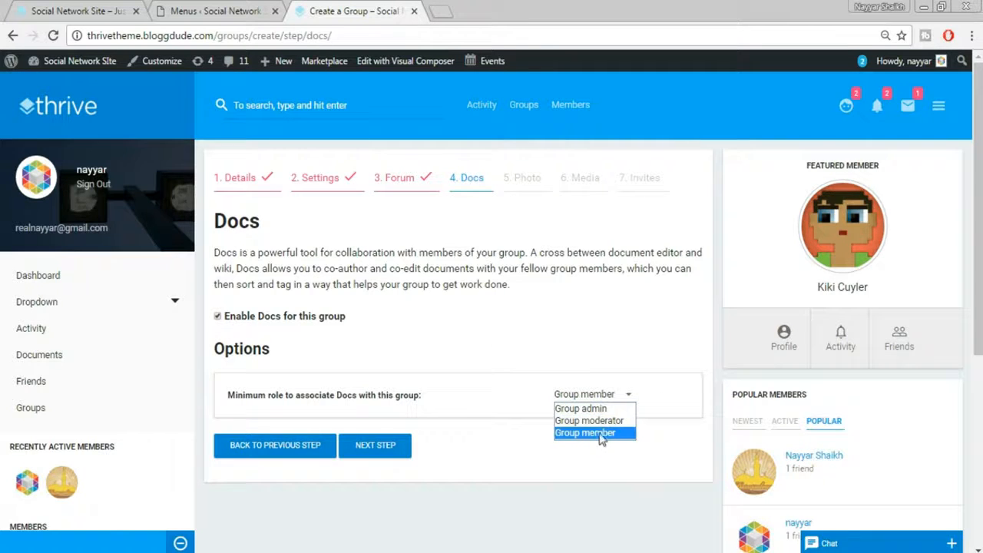
{"action": "left_click", "coordinate": [602, 435]}
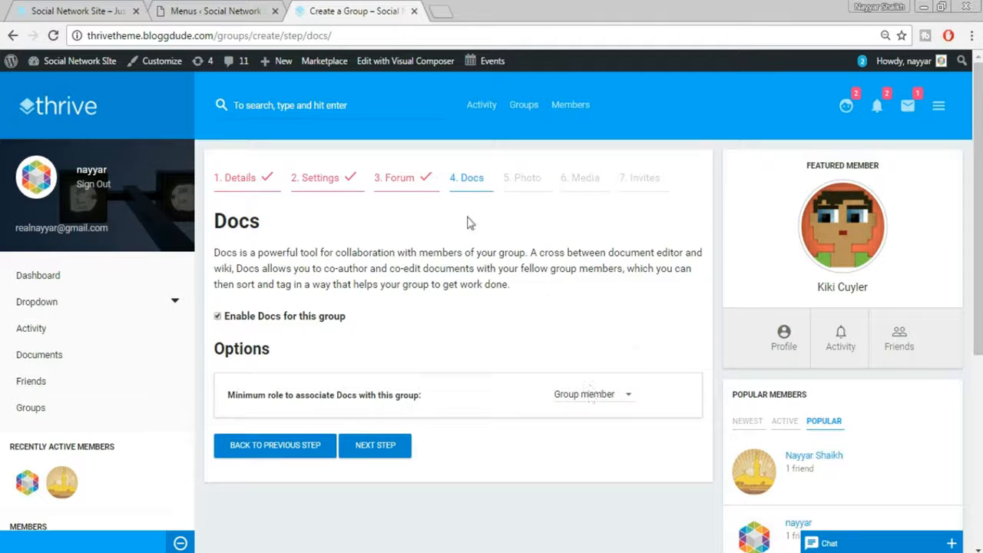
{"action": "left_click", "coordinate": [386, 450]}
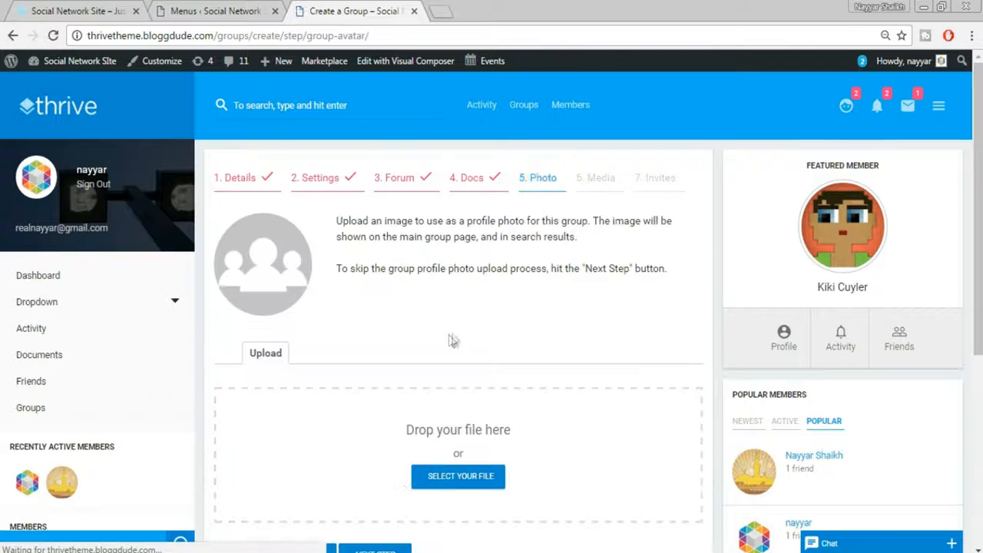
- Upload bab54-bff as the group's profile photo, cropping toward the image's top-left
{"action": "scroll", "coordinate": [279, 313], "scroll_direction": "down", "scroll_amount": 1}
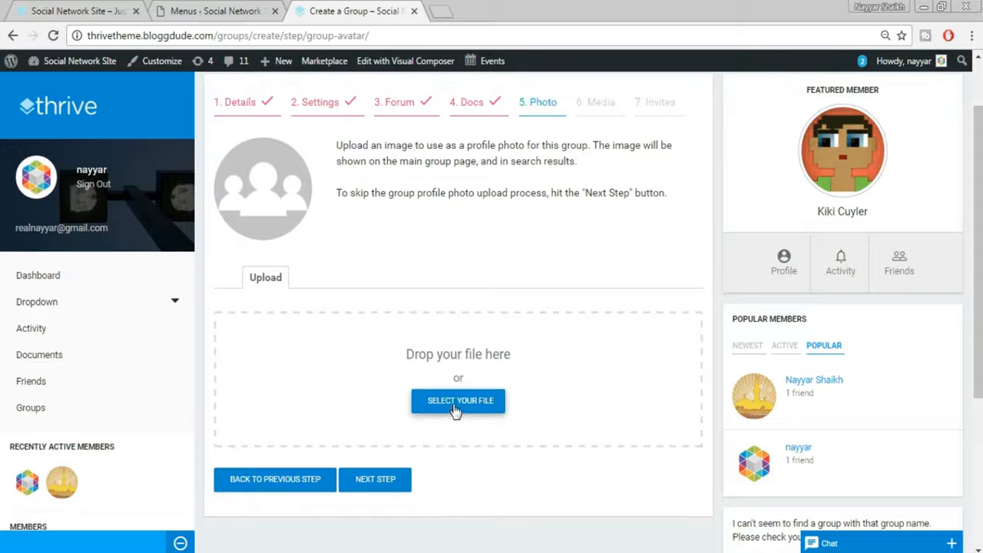
{"action": "scroll", "coordinate": [461, 399], "scroll_direction": "up", "scroll_amount": 1}
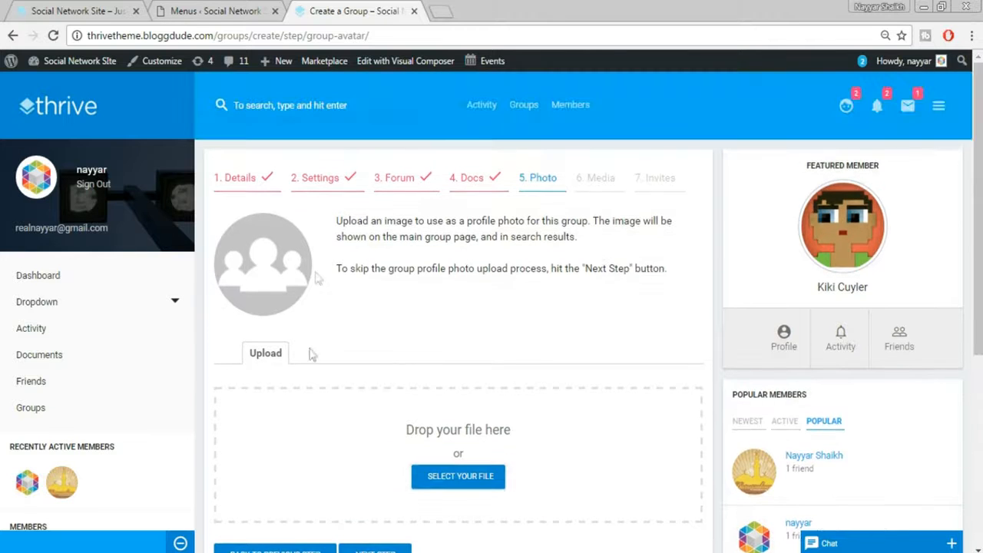
{"action": "left_click", "coordinate": [457, 477]}
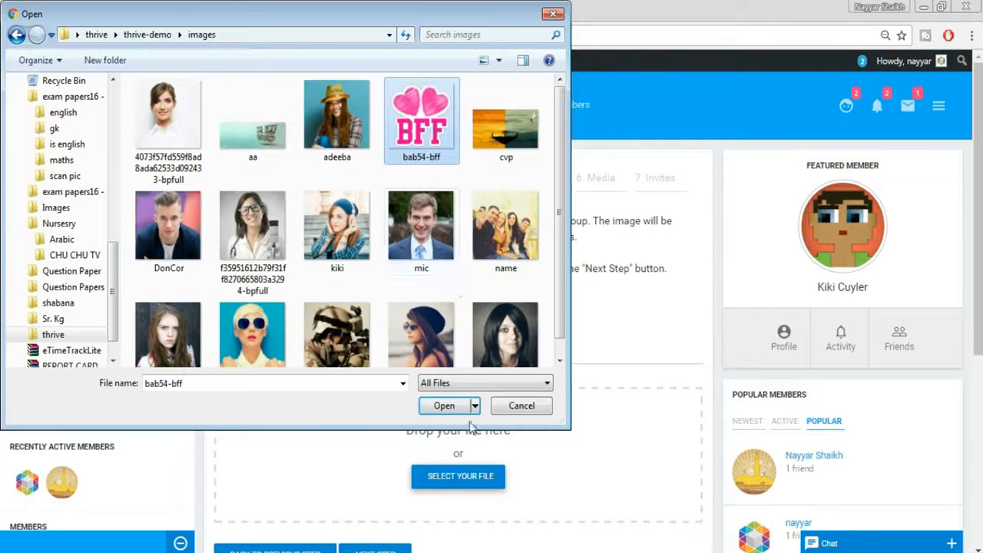
{"action": "left_click", "coordinate": [444, 406]}
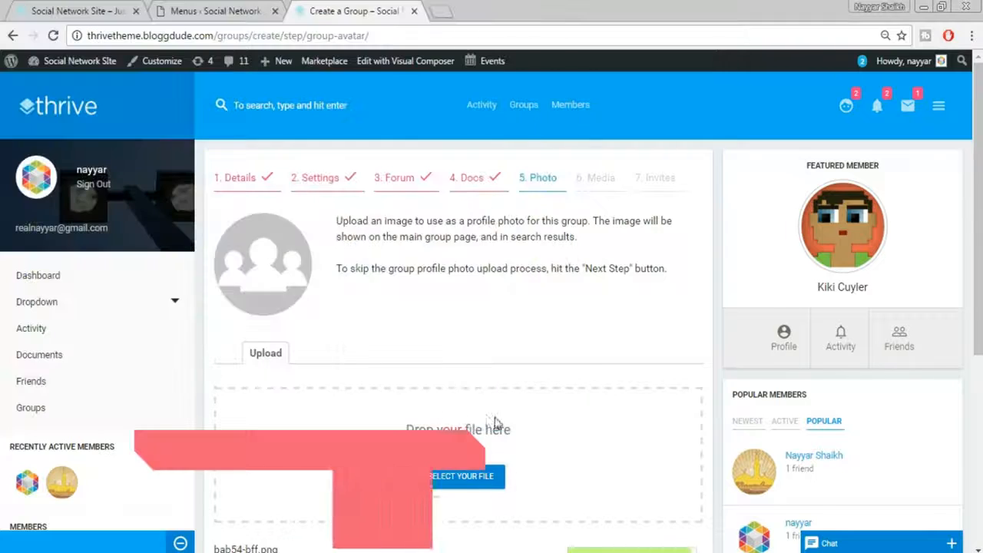
{"action": "scroll", "coordinate": [496, 424], "scroll_direction": "down", "scroll_amount": 1}
{"action": "scroll", "coordinate": [499, 424], "scroll_direction": "down", "scroll_amount": 1}
{"action": "scroll", "coordinate": [512, 419], "scroll_direction": "up", "scroll_amount": 1}
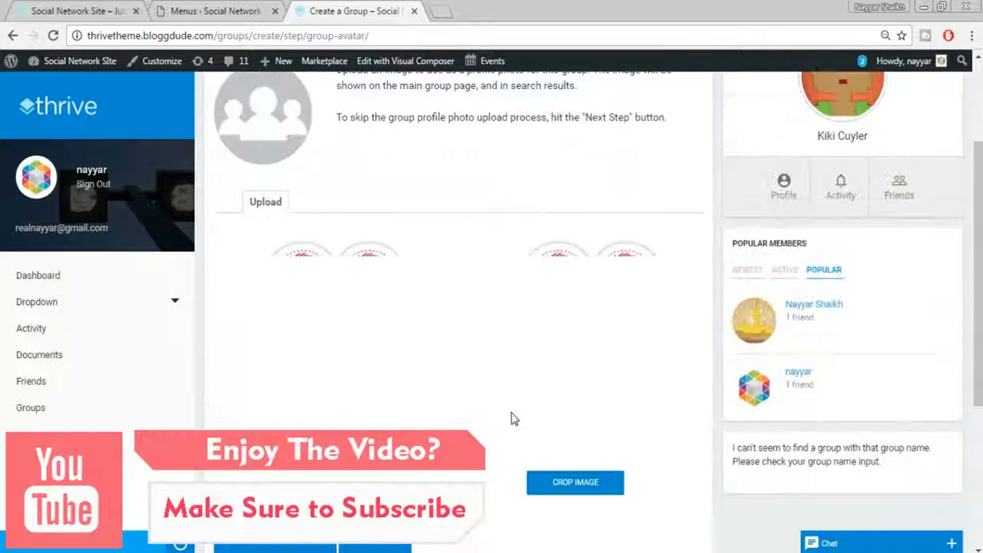
{"action": "left_click_drag", "start_coordinate": [353, 384], "coordinate": [492, 529]}
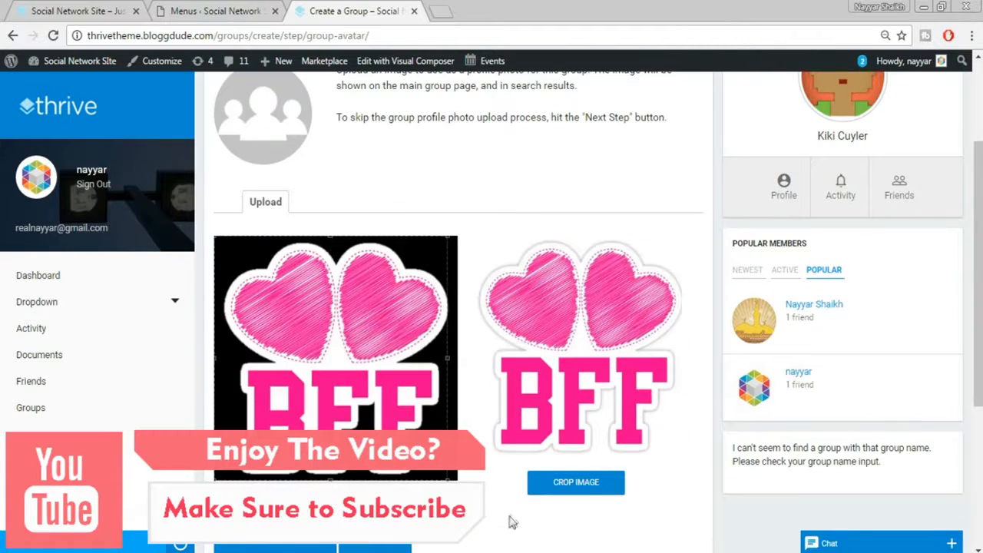
{"action": "scroll", "coordinate": [511, 520], "scroll_direction": "down", "scroll_amount": 1}
{"action": "scroll", "coordinate": [500, 465], "scroll_direction": "up", "scroll_amount": 1}
{"action": "left_click", "coordinate": [576, 491]}
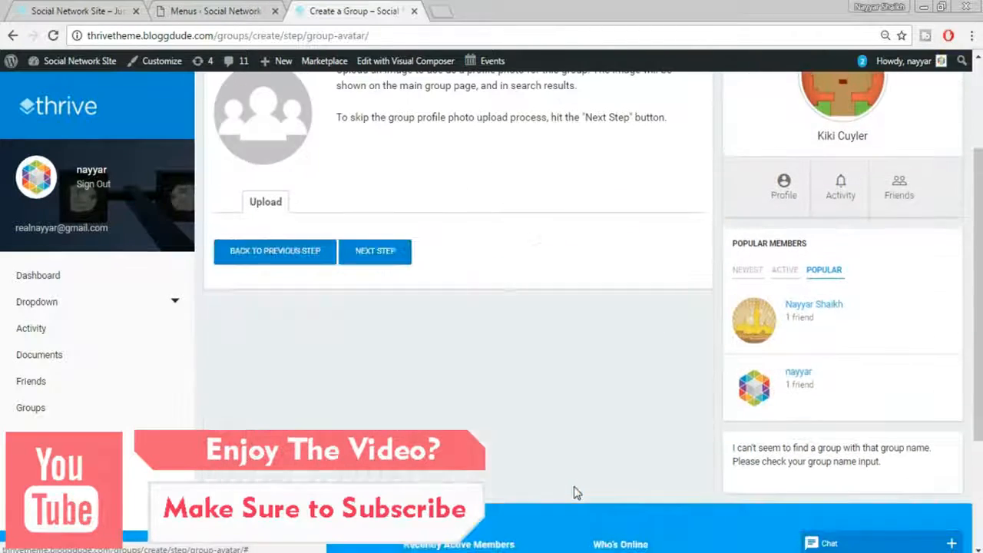
- Keep album creation open to all members and advance to the invites step
{"action": "scroll", "coordinate": [572, 485], "scroll_direction": "up", "scroll_amount": 1}
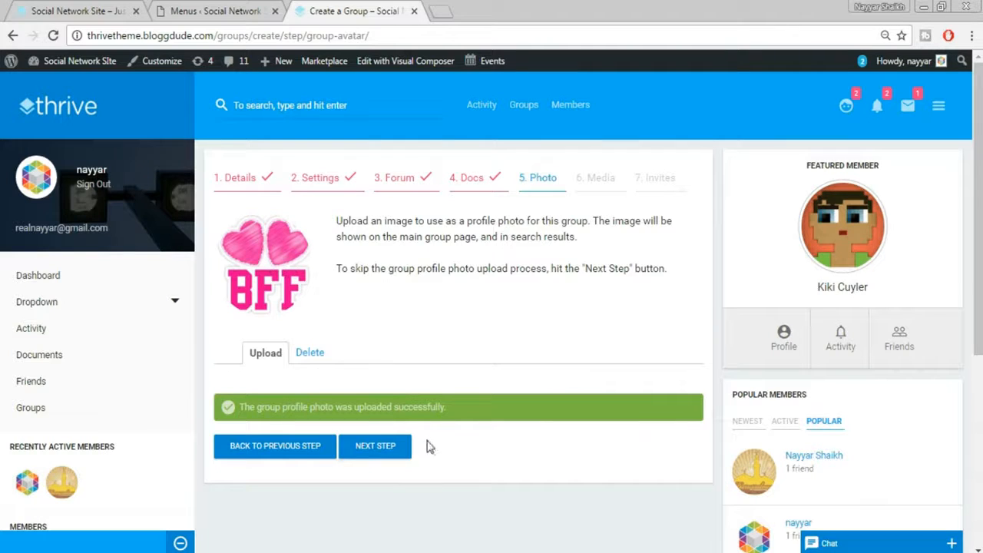
{"action": "left_click", "coordinate": [384, 447]}
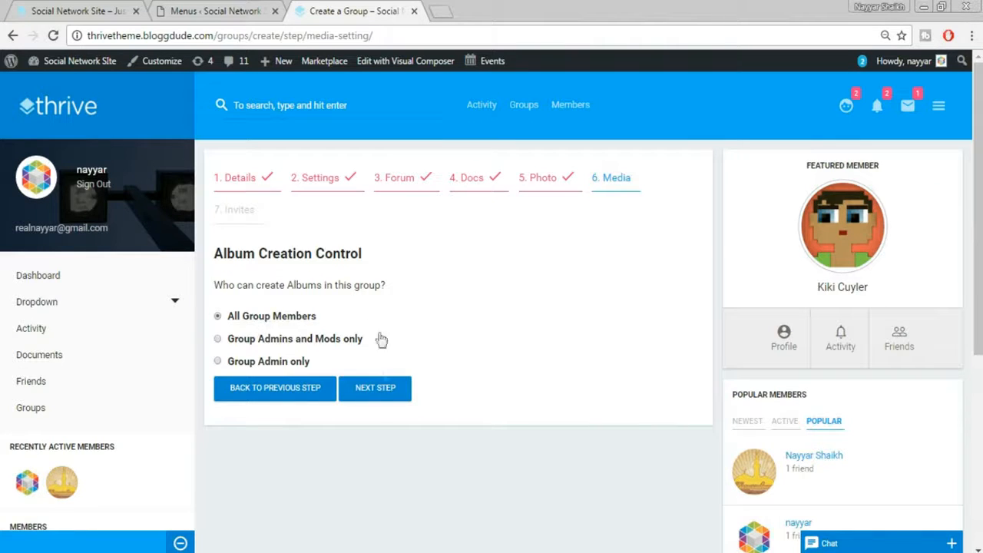
{"action": "left_click", "coordinate": [375, 396]}
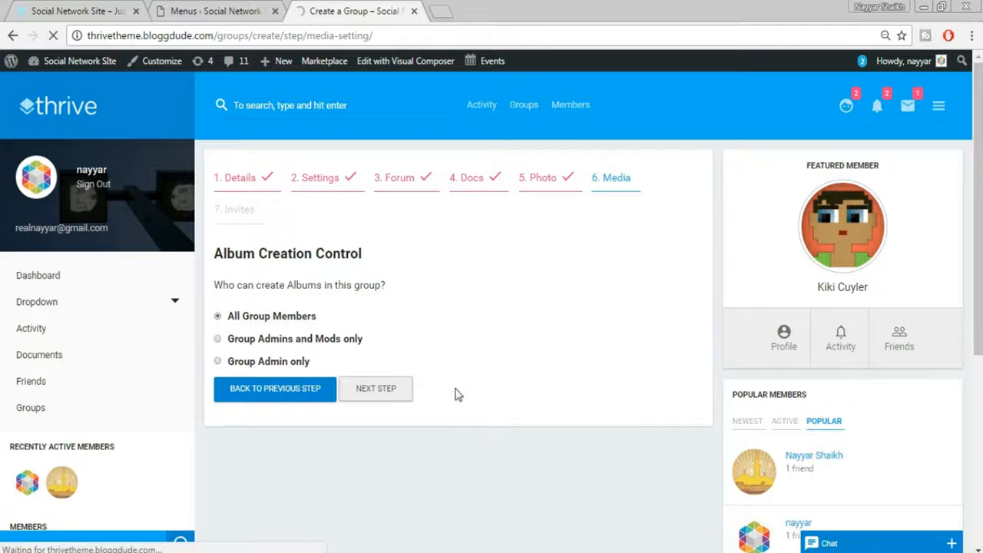
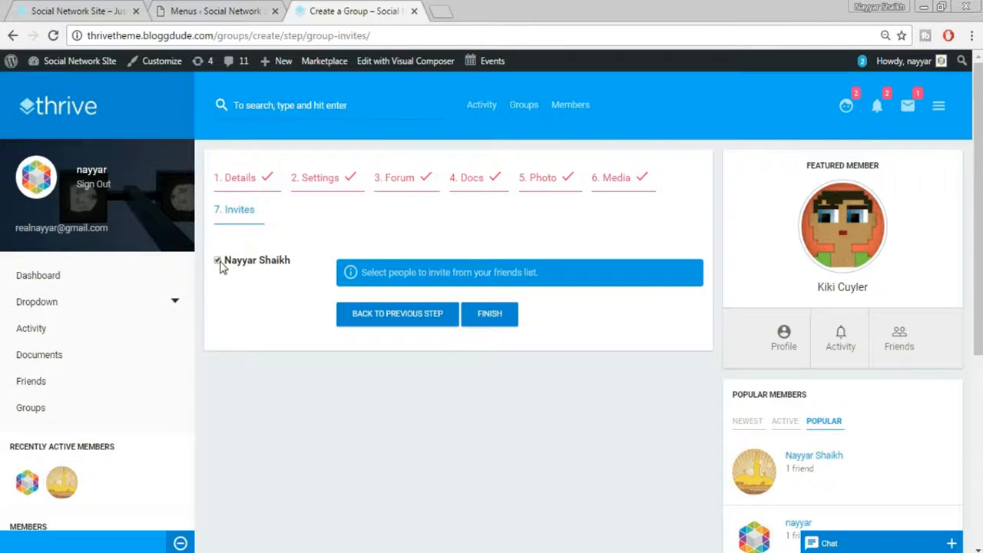
- Finish creating the Name group and scroll its new home page showing the BFF avatar
{"action": "left_click", "coordinate": [516, 313]}
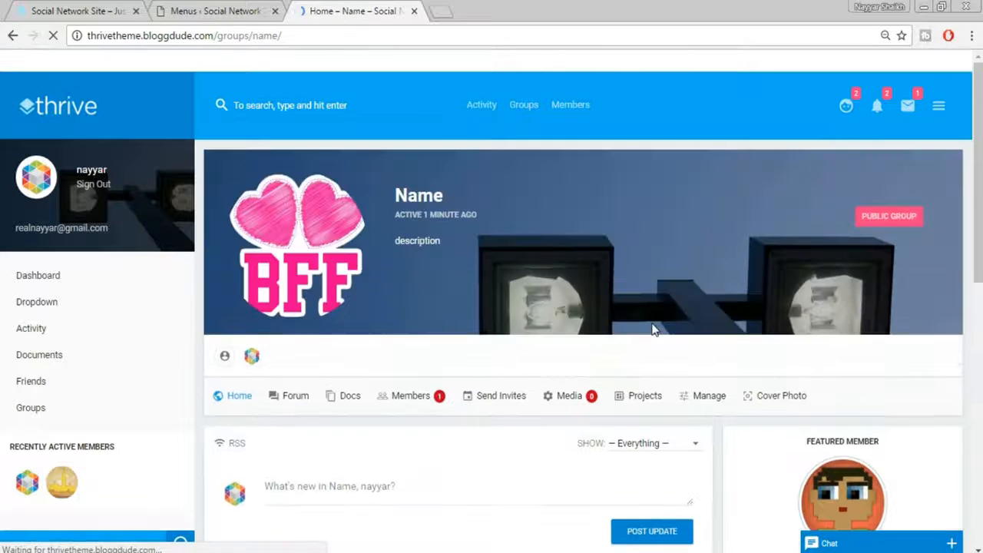
{"action": "scroll", "coordinate": [478, 323], "scroll_direction": "down", "scroll_amount": 2}
{"action": "scroll", "coordinate": [480, 338], "scroll_direction": "up", "scroll_amount": 2}
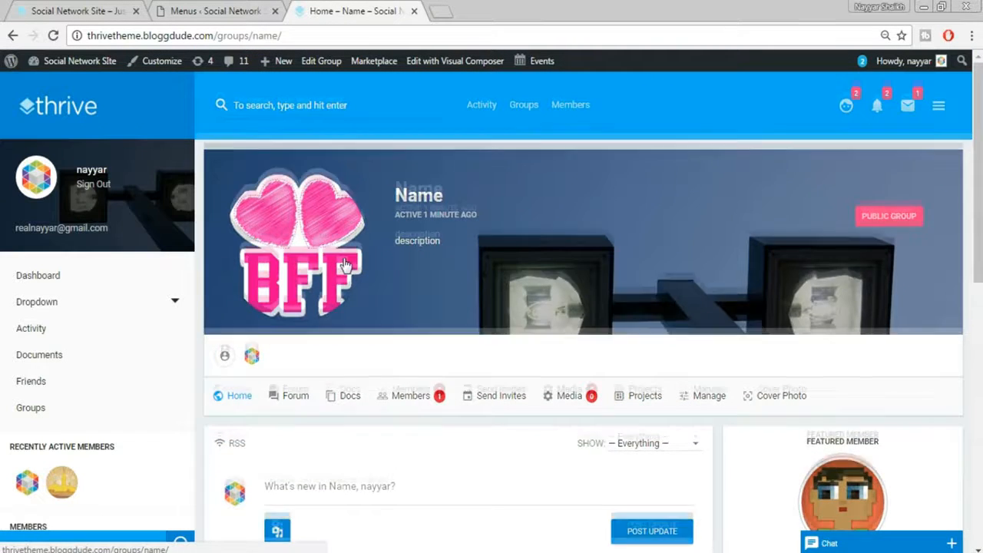
{"action": "scroll", "coordinate": [453, 307], "scroll_direction": "down", "scroll_amount": 1}
{"action": "scroll", "coordinate": [434, 345], "scroll_direction": "down", "scroll_amount": 1}
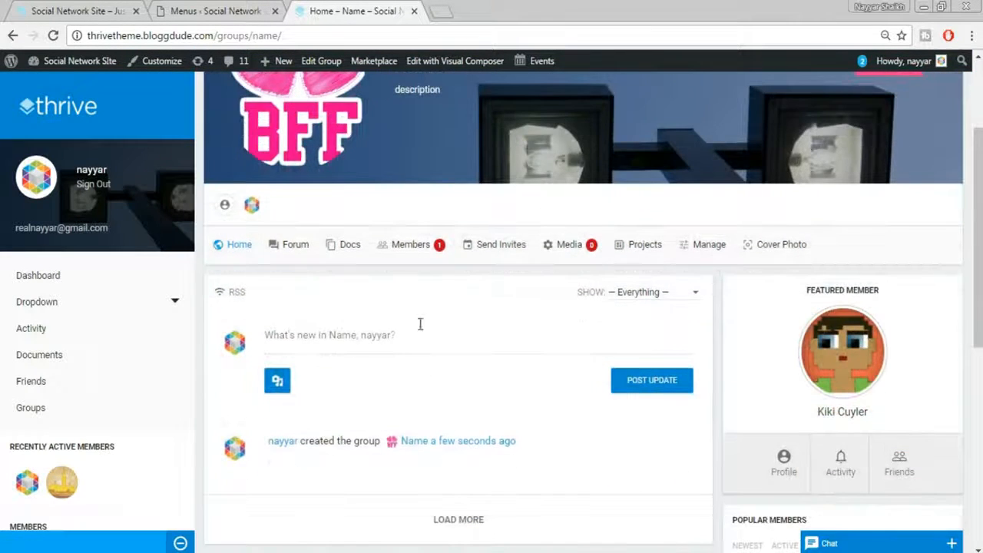
- Go through the Name group's Manage and Photo settings to its Cover Photo upload page
{"action": "left_click", "coordinate": [706, 252]}
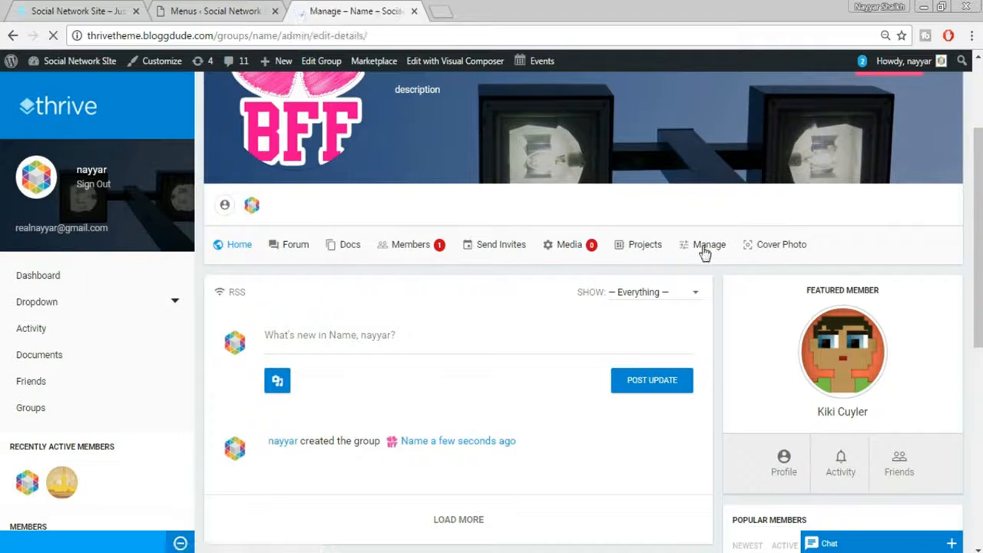
{"action": "scroll", "coordinate": [702, 259], "scroll_direction": "down", "scroll_amount": 3}
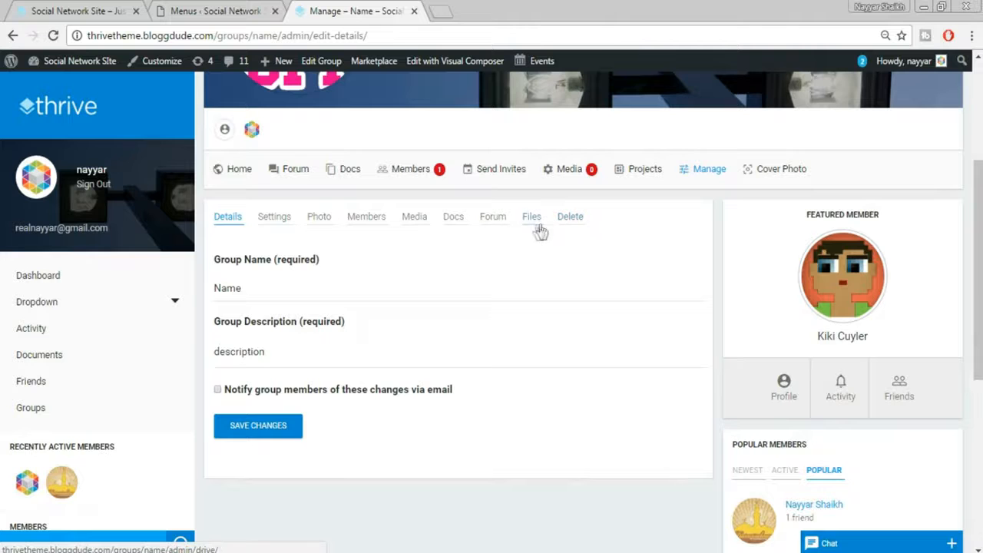
{"action": "left_click", "coordinate": [320, 220]}
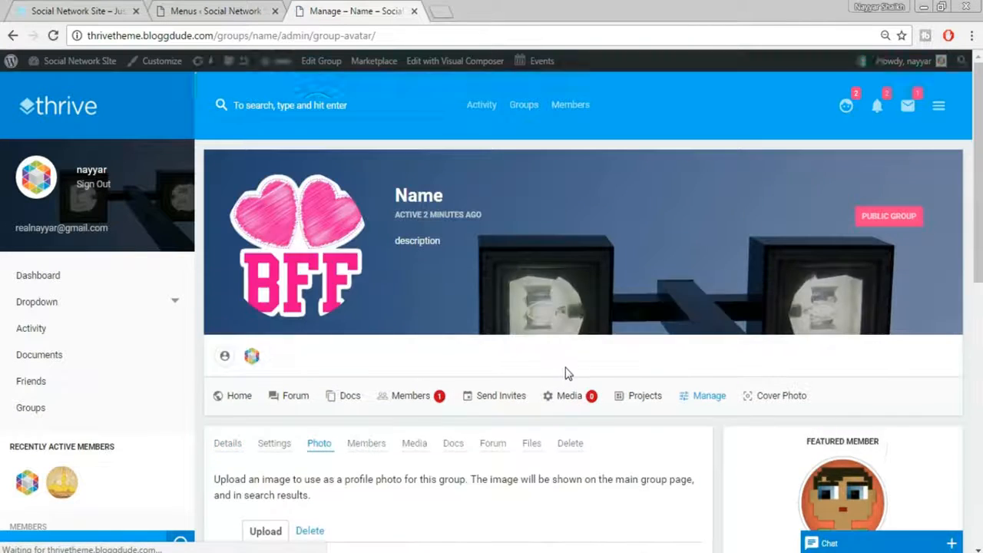
{"action": "scroll", "coordinate": [564, 373], "scroll_direction": "down", "scroll_amount": 3}
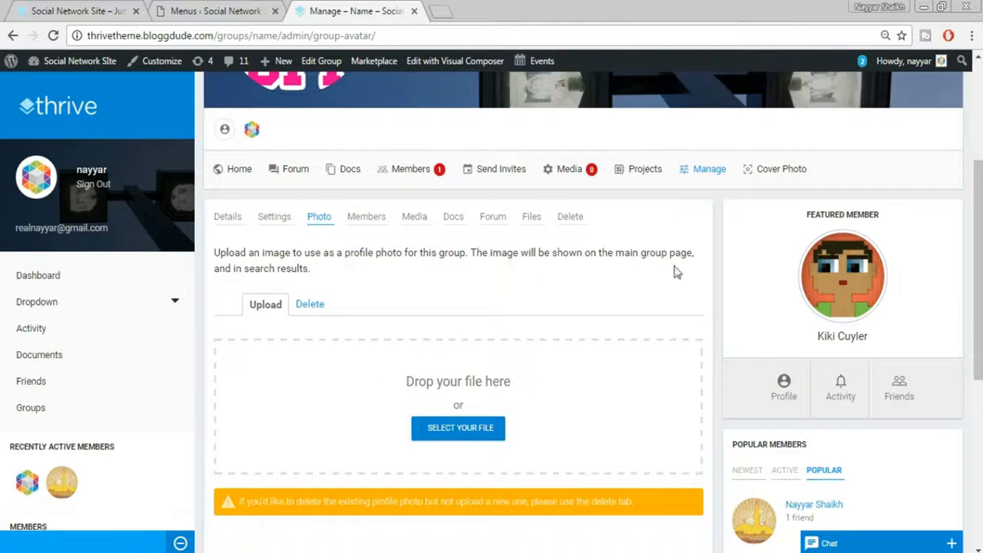
{"action": "scroll", "coordinate": [376, 328], "scroll_direction": "down", "scroll_amount": 4}
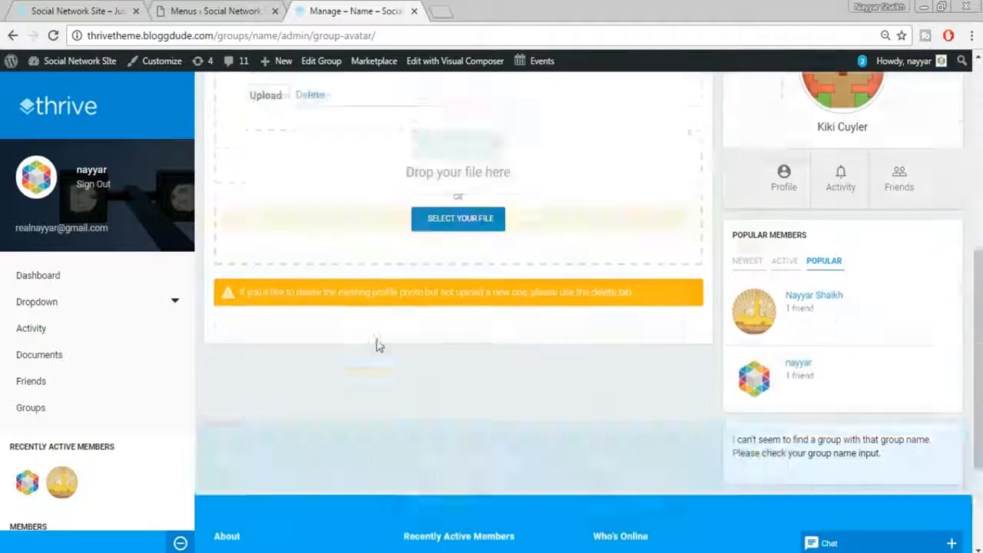
{"action": "scroll", "coordinate": [377, 339], "scroll_direction": "up", "scroll_amount": 7}
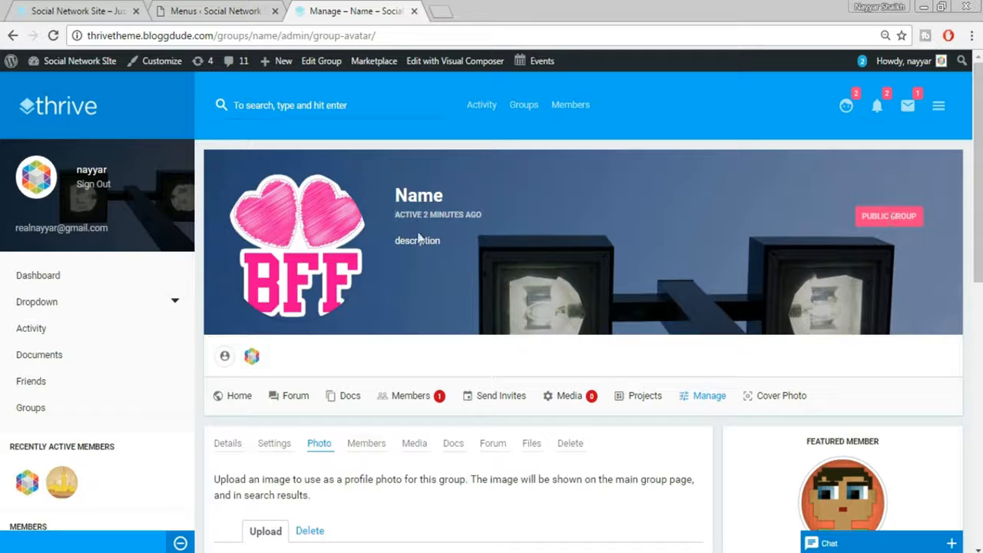
{"action": "left_click_drag", "start_coordinate": [386, 169], "coordinate": [753, 192]}
{"action": "left_click", "coordinate": [653, 185]}
{"action": "scroll", "coordinate": [859, 306], "scroll_direction": "down", "scroll_amount": 1}
{"action": "left_click", "coordinate": [781, 323]}
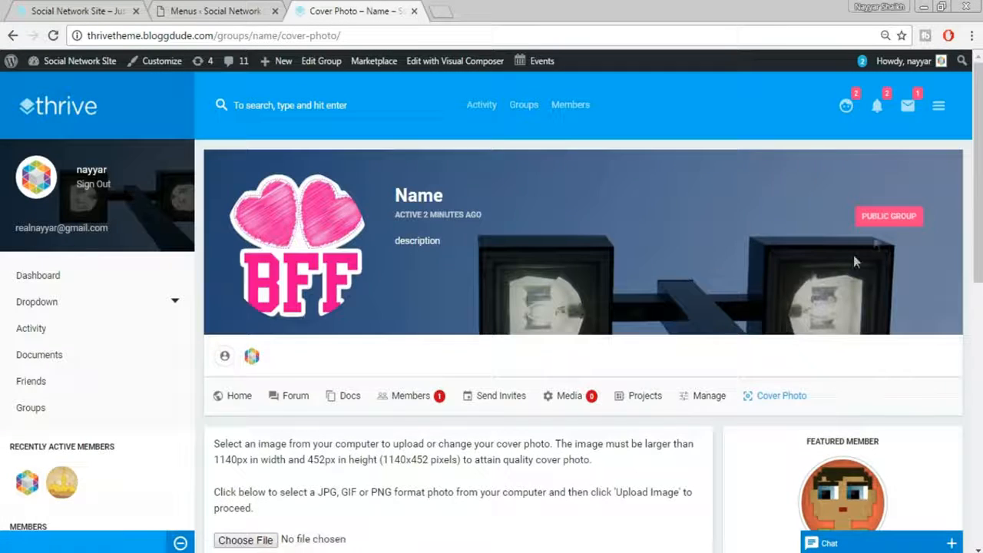
- Upload the aa image as the Name group's cover photo
{"action": "scroll", "coordinate": [795, 319], "scroll_direction": "down", "scroll_amount": 2}
{"action": "left_click", "coordinate": [247, 388]}
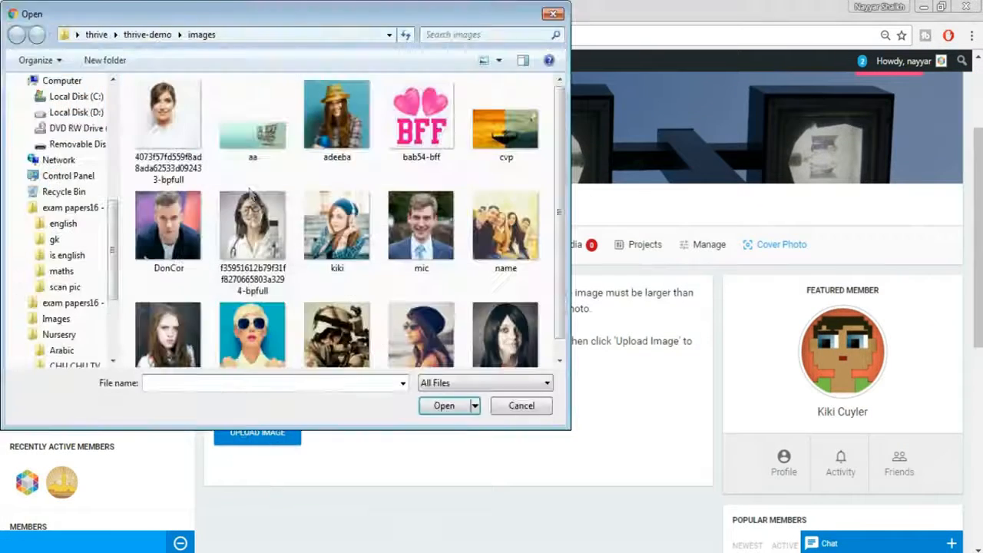
{"action": "left_click", "coordinate": [231, 137]}
{"action": "left_click", "coordinate": [440, 409]}
{"action": "left_click", "coordinate": [257, 440]}
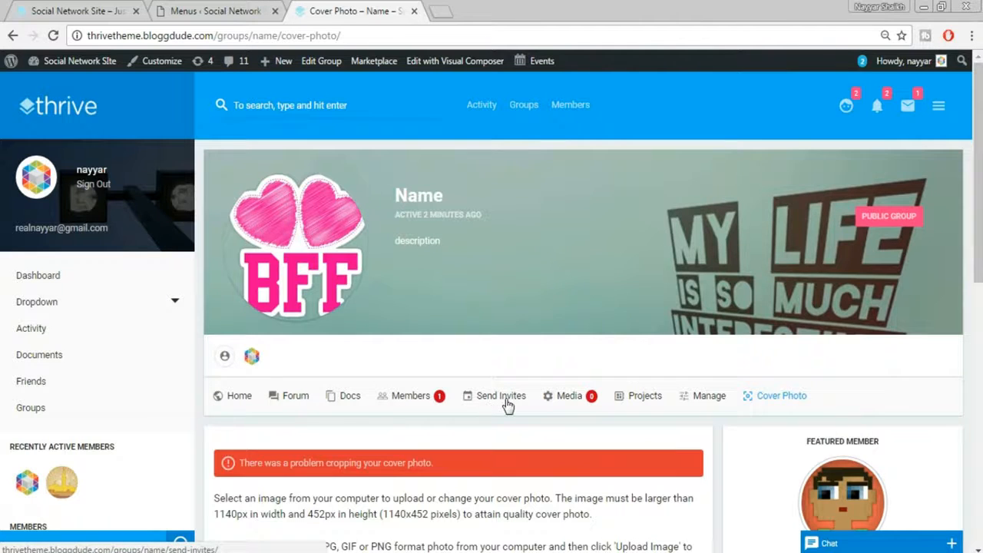
{"action": "scroll", "coordinate": [614, 399], "scroll_direction": "down", "scroll_amount": 5}
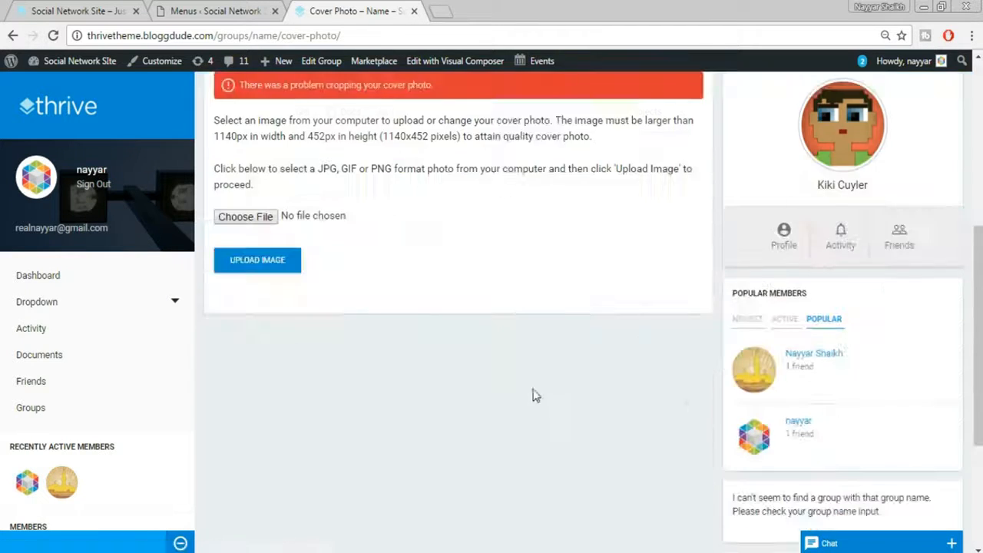
{"action": "scroll", "coordinate": [503, 395], "scroll_direction": "up", "scroll_amount": 5}
- Return to the group's home page, then go to the Thrive site's home page
{"action": "left_click", "coordinate": [220, 397]}
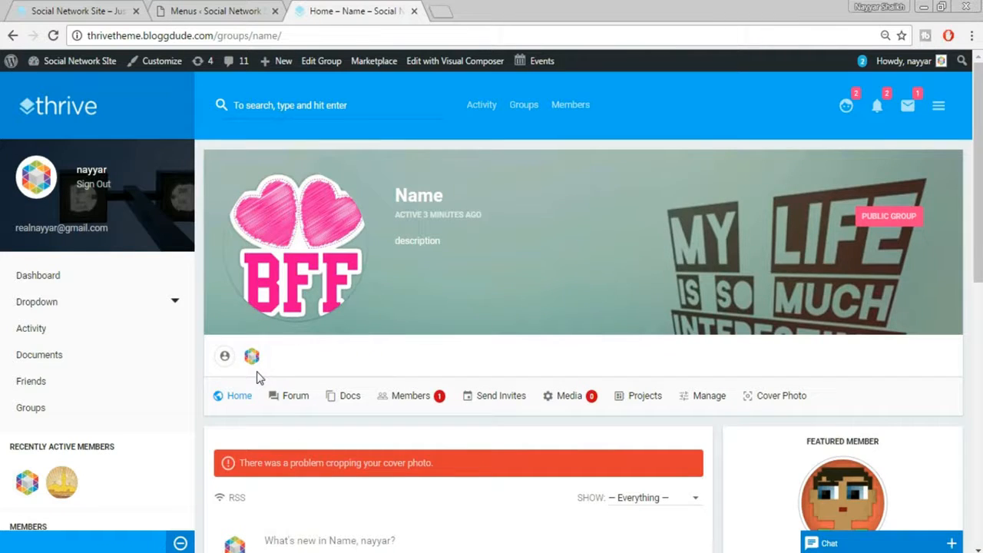
{"action": "scroll", "coordinate": [427, 356], "scroll_direction": "down", "scroll_amount": 5}
{"action": "scroll", "coordinate": [275, 104], "scroll_direction": "up", "scroll_amount": 5}
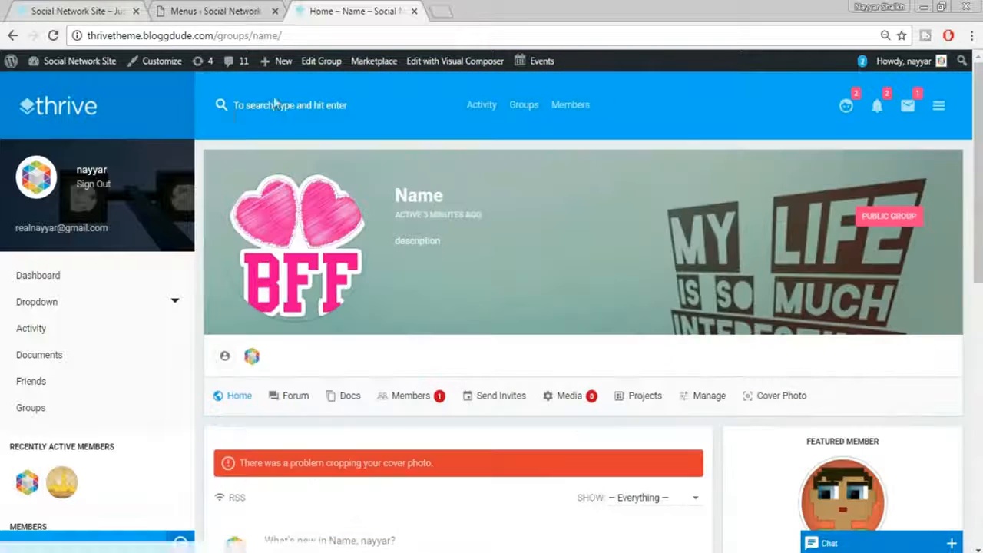
{"action": "left_click", "coordinate": [69, 115]}
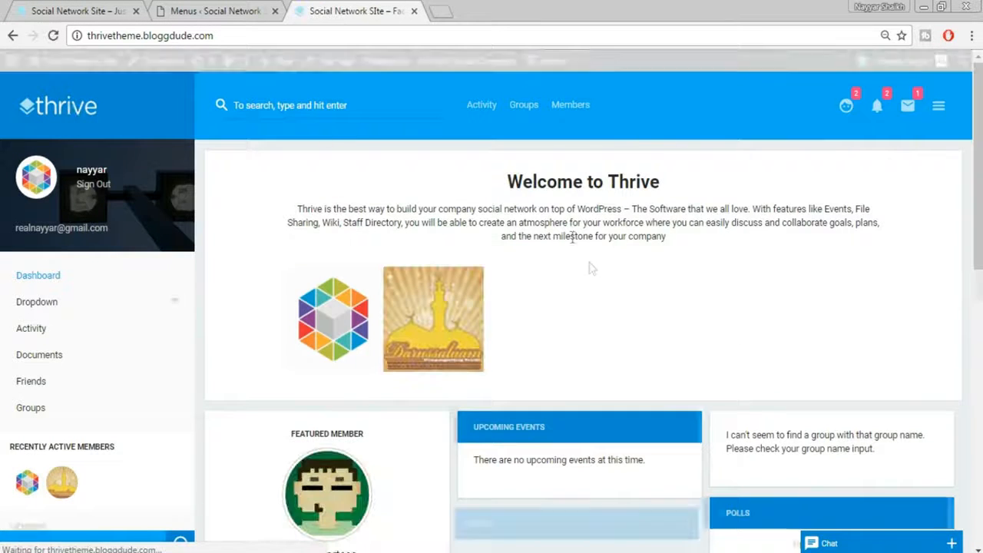
- Look over the Welcome to Thrive home page, then return to the Menus admin screen
{"action": "scroll", "coordinate": [656, 285], "scroll_direction": "down", "scroll_amount": 4}
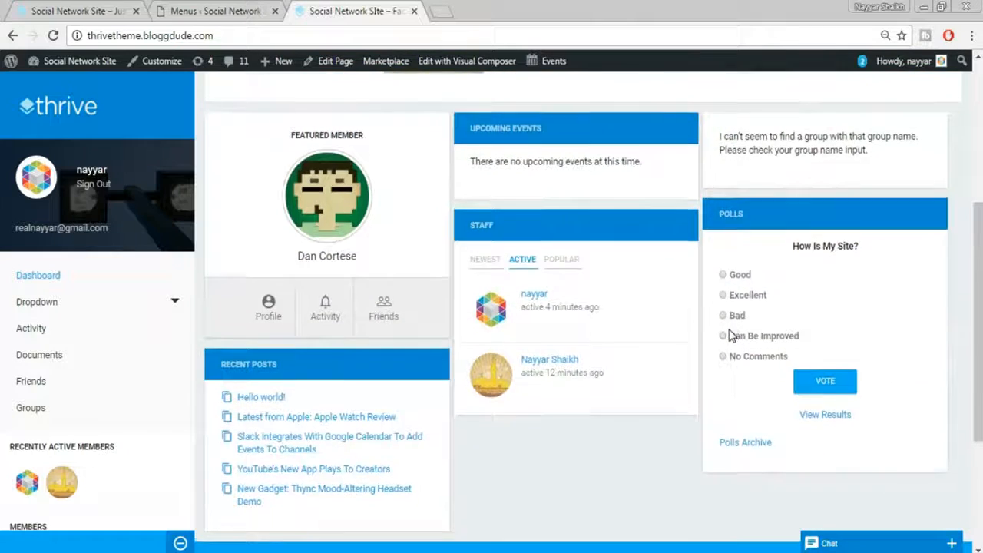
{"action": "scroll", "coordinate": [730, 335], "scroll_direction": "up", "scroll_amount": 4}
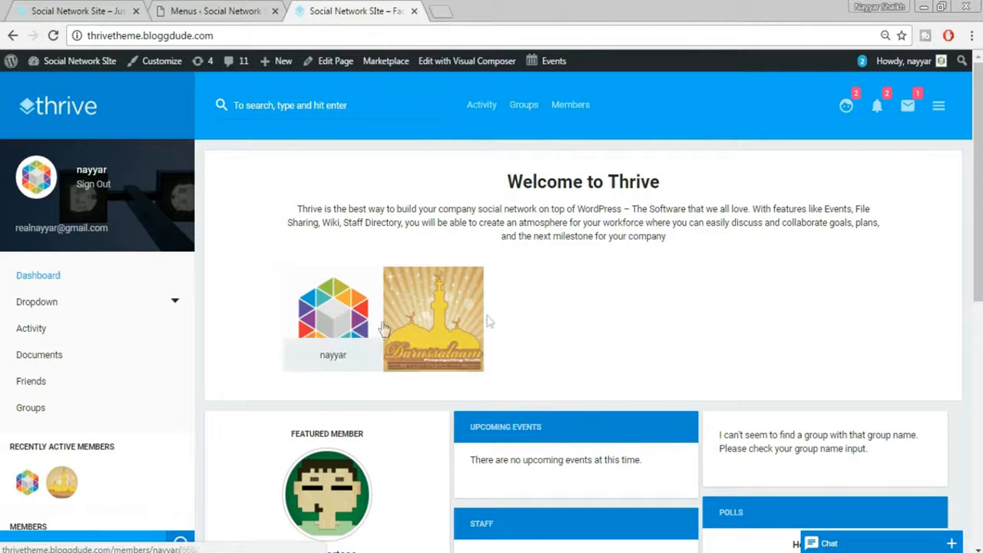
{"action": "scroll", "coordinate": [535, 337], "scroll_direction": "down", "scroll_amount": 2}
{"action": "scroll", "coordinate": [535, 338], "scroll_direction": "down", "scroll_amount": 1}
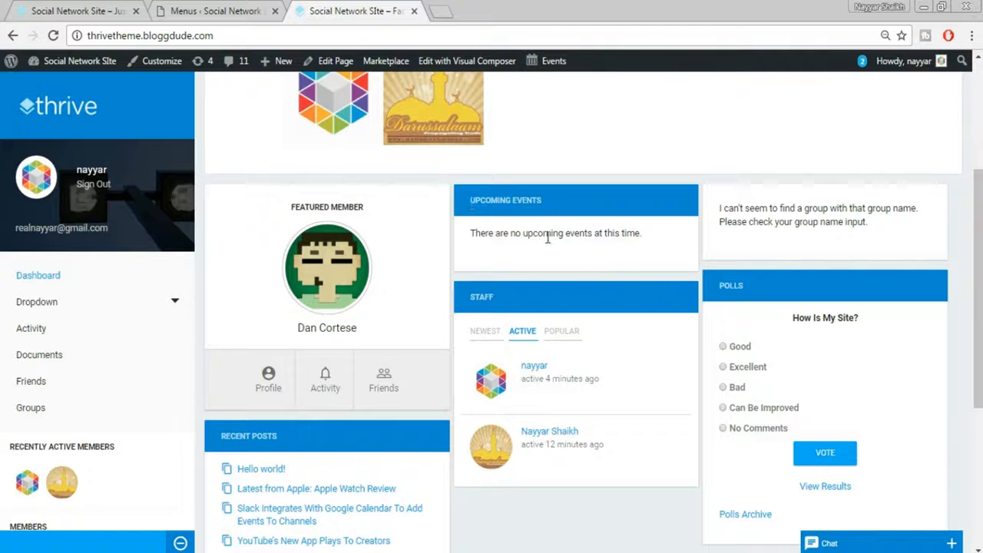
{"action": "scroll", "coordinate": [549, 253], "scroll_direction": "up", "scroll_amount": 3}
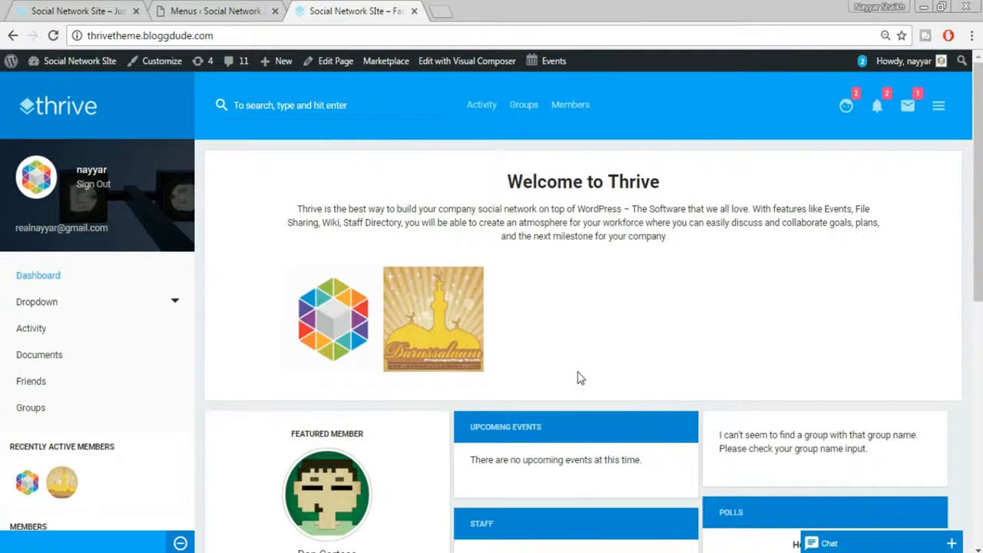
{"action": "scroll", "coordinate": [580, 378], "scroll_direction": "down", "scroll_amount": 2}
{"action": "left_click", "coordinate": [217, 11]}
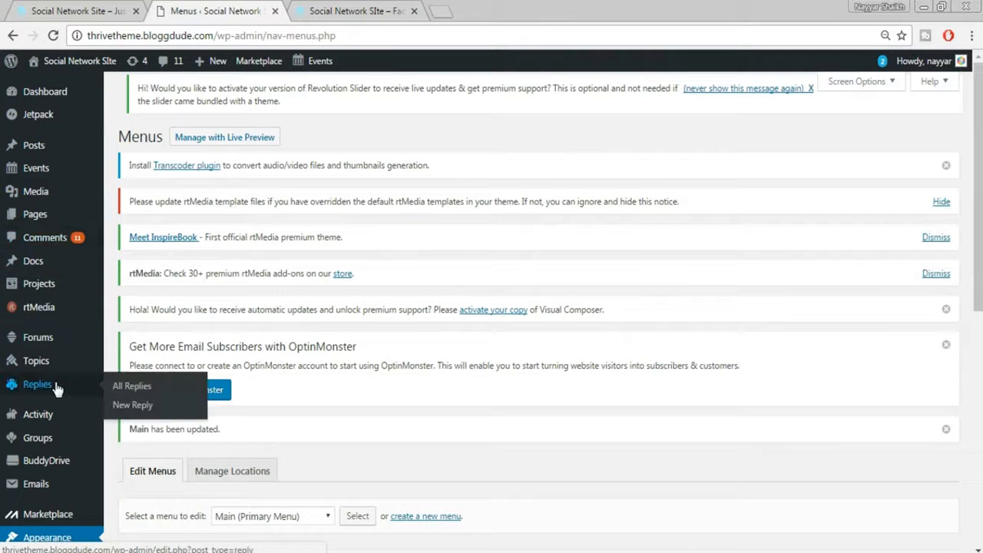
- Start a new event from the Events admin menu
{"action": "mouse_move", "coordinate": [44, 170]}
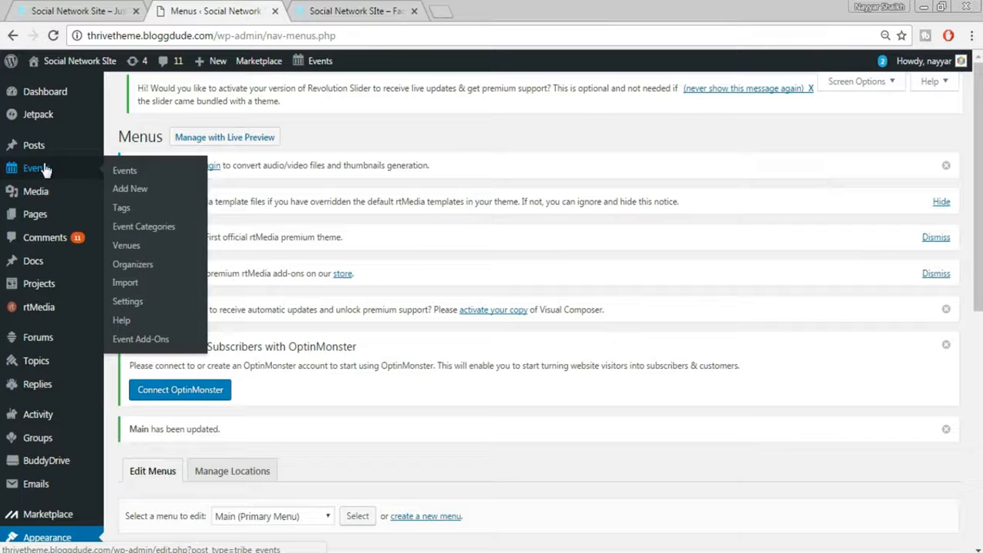
{"action": "left_click", "coordinate": [140, 188]}
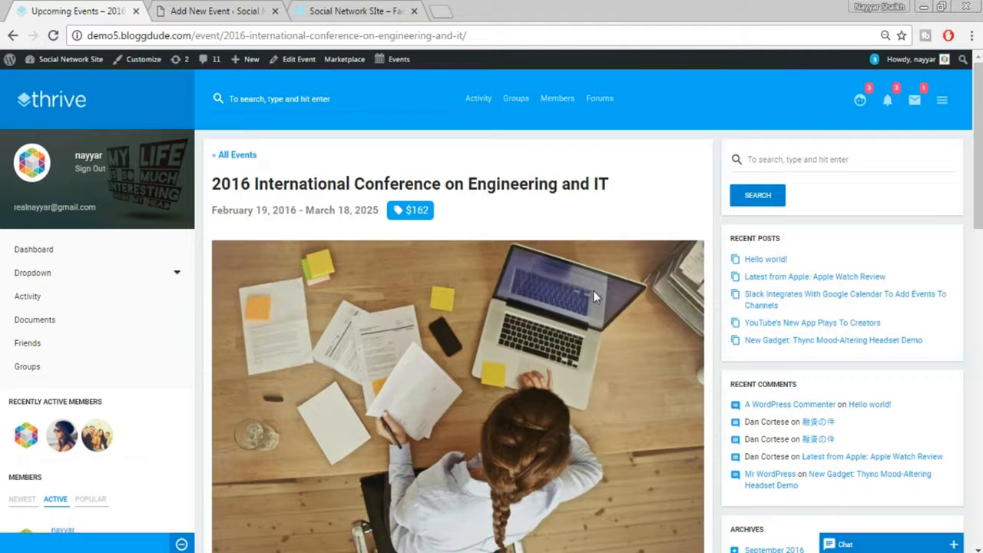
{"action": "scroll", "coordinate": [592, 290], "scroll_direction": "down", "scroll_amount": 4}
{"action": "scroll", "coordinate": [699, 327], "scroll_direction": "up", "scroll_amount": 4}
{"action": "scroll", "coordinate": [680, 255], "scroll_direction": "down", "scroll_amount": 3}
{"action": "scroll", "coordinate": [680, 257], "scroll_direction": "up", "scroll_amount": 3}
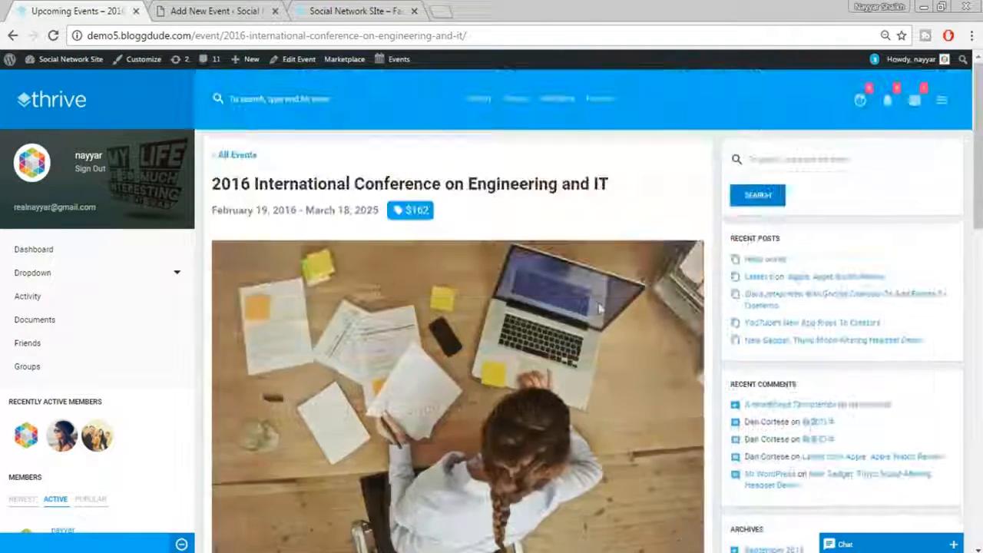
- Review the demo conference event's title and date range on its page
{"action": "triple_click", "coordinate": [251, 191]}
{"action": "left_click", "coordinate": [461, 183]}
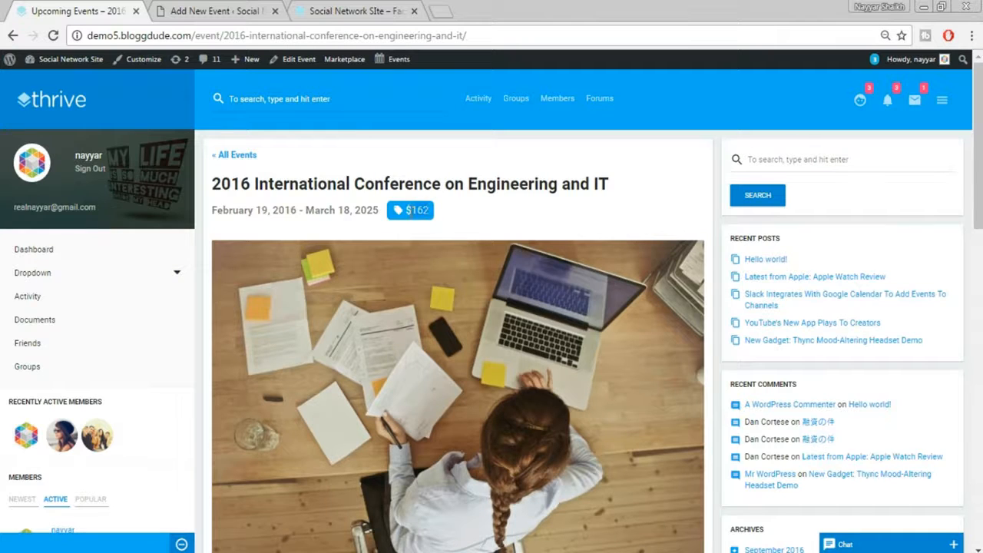
{"action": "scroll", "coordinate": [457, 206], "scroll_direction": "down", "scroll_amount": 3}
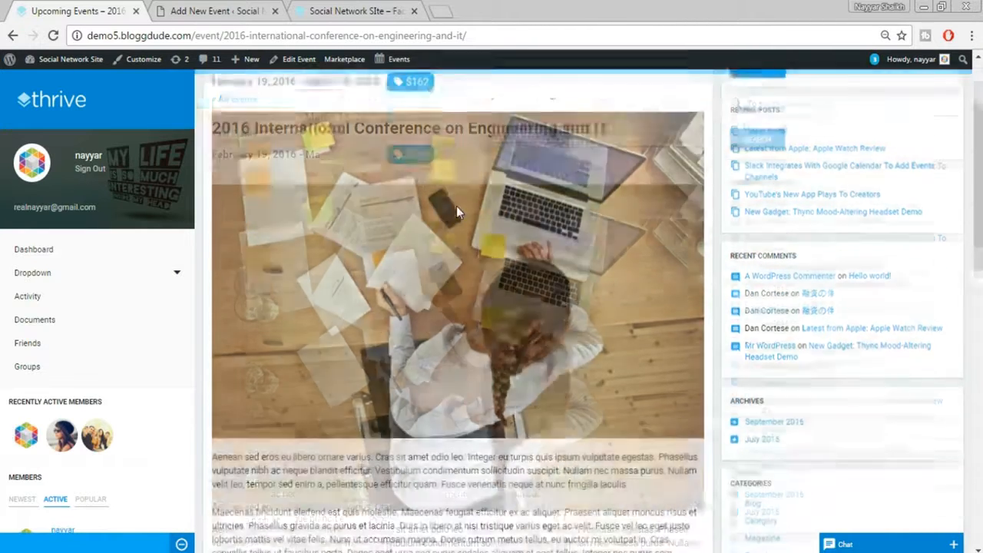
{"action": "scroll", "coordinate": [456, 206], "scroll_direction": "up", "scroll_amount": 3}
{"action": "scroll", "coordinate": [633, 221], "scroll_direction": "down", "scroll_amount": 5}
{"action": "scroll", "coordinate": [506, 205], "scroll_direction": "up", "scroll_amount": 5}
{"action": "left_click_drag", "start_coordinate": [215, 210], "coordinate": [381, 212]}
{"action": "left_click", "coordinate": [311, 212]}
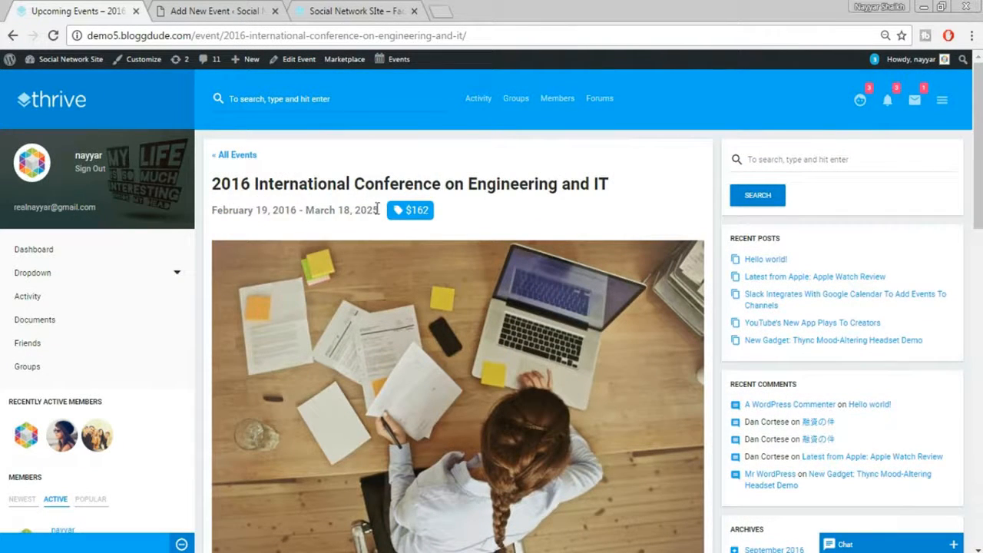
{"action": "scroll", "coordinate": [547, 207], "scroll_direction": "down", "scroll_amount": 6}
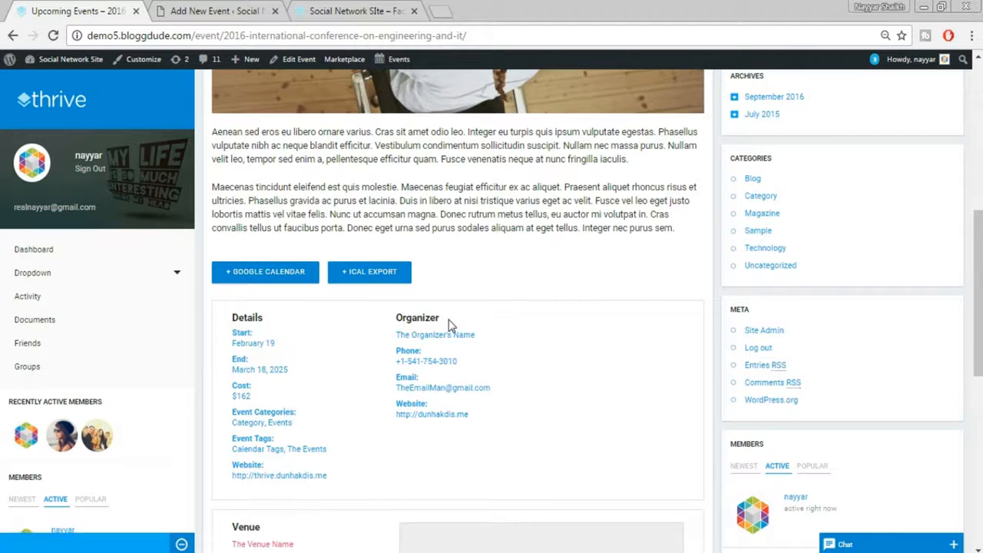
{"action": "scroll", "coordinate": [461, 352], "scroll_direction": "down", "scroll_amount": 3}
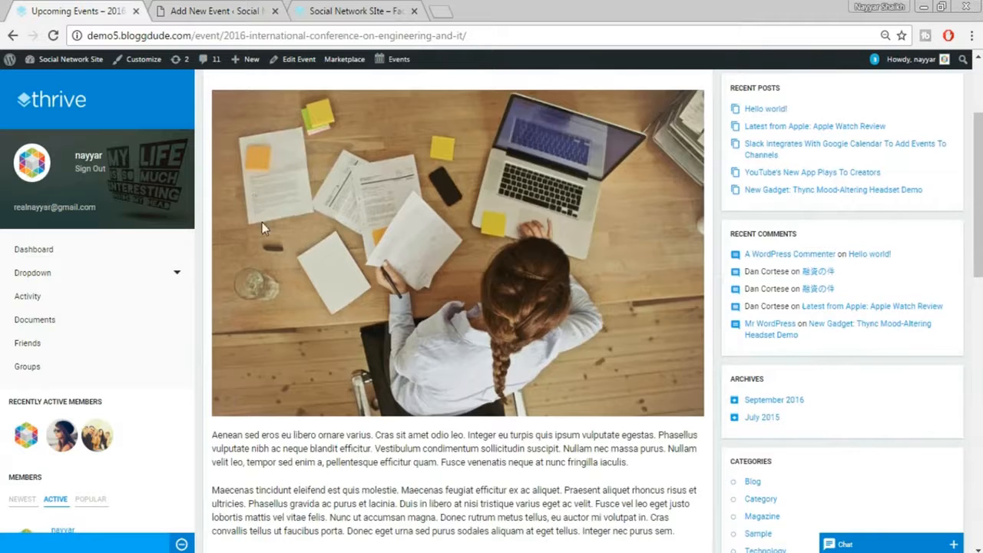
- Copy the title '2016 International Conference on Engineering and IT' into the new event
{"action": "scroll", "coordinate": [262, 222], "scroll_direction": "up", "scroll_amount": 3}
{"action": "left_click_drag", "start_coordinate": [212, 184], "coordinate": [612, 172]}
{"action": "right_click", "coordinate": [557, 185]}
{"action": "left_click", "coordinate": [589, 195]}
{"action": "left_click", "coordinate": [215, 11]}
{"action": "right_click", "coordinate": [362, 212]}
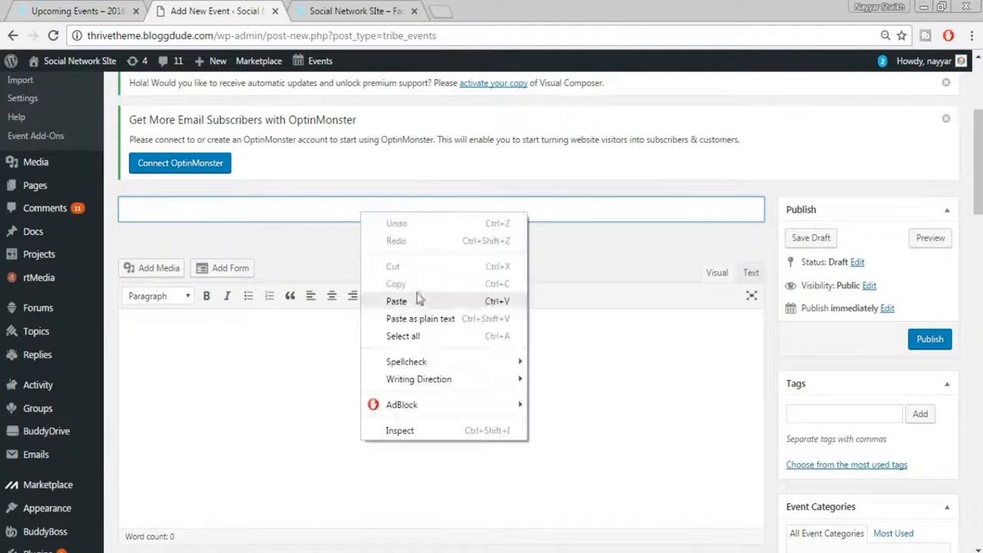
{"action": "left_click", "coordinate": [416, 302]}
- Copy the demo event's two description paragraphs into the new event's editor
{"action": "left_click", "coordinate": [108, 11]}
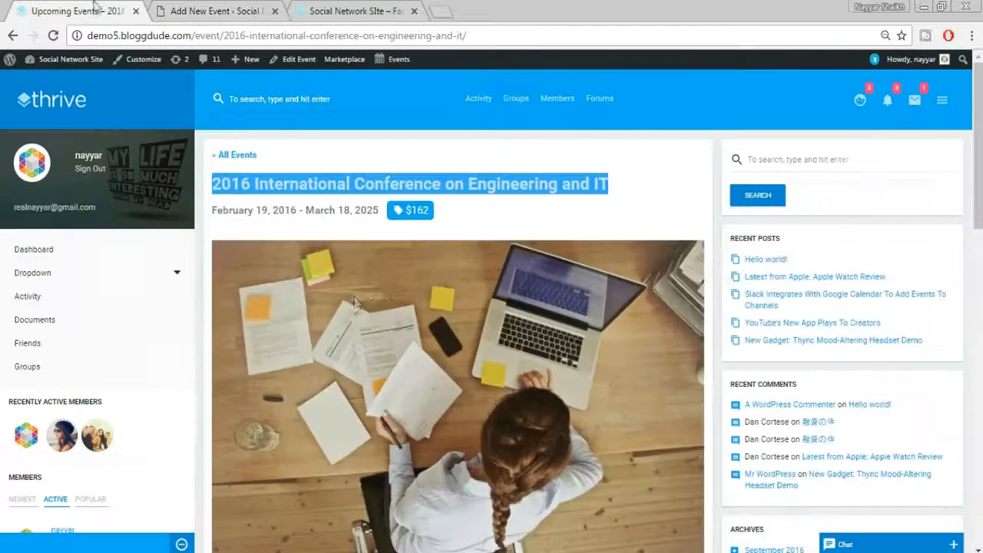
{"action": "scroll", "coordinate": [354, 296], "scroll_direction": "down", "scroll_amount": 5}
{"action": "left_click_drag", "start_coordinate": [215, 207], "coordinate": [674, 305]}
{"action": "right_click", "coordinate": [516, 253]}
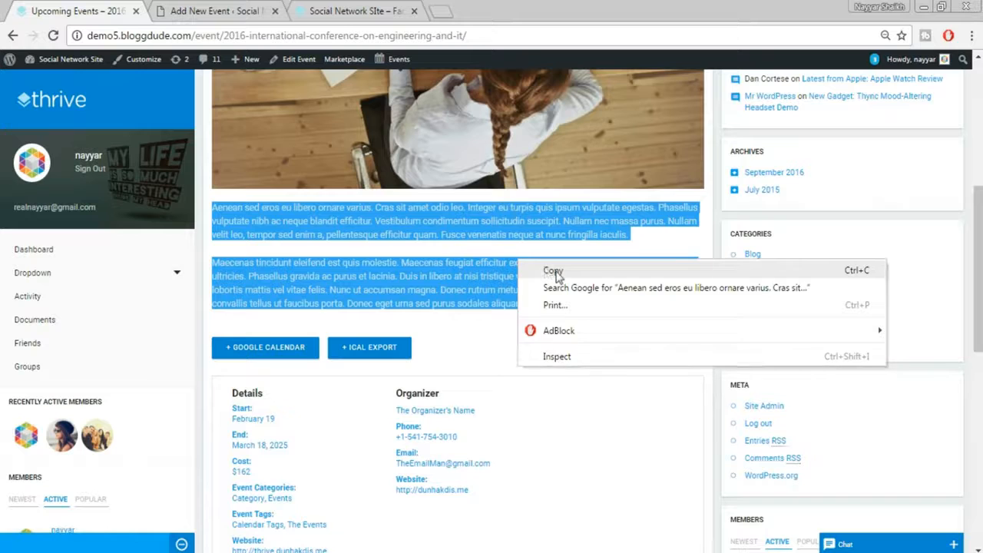
{"action": "left_click", "coordinate": [549, 270]}
{"action": "left_click", "coordinate": [230, 10]}
{"action": "scroll", "coordinate": [366, 318], "scroll_direction": "down", "scroll_amount": 1}
{"action": "right_click", "coordinate": [362, 318]}
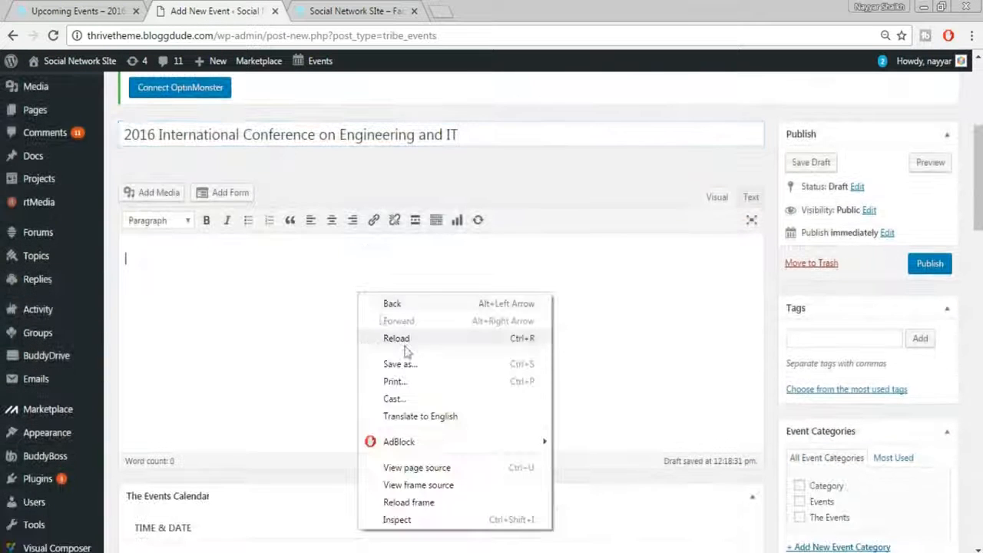
{"action": "left_click", "coordinate": [213, 340]}
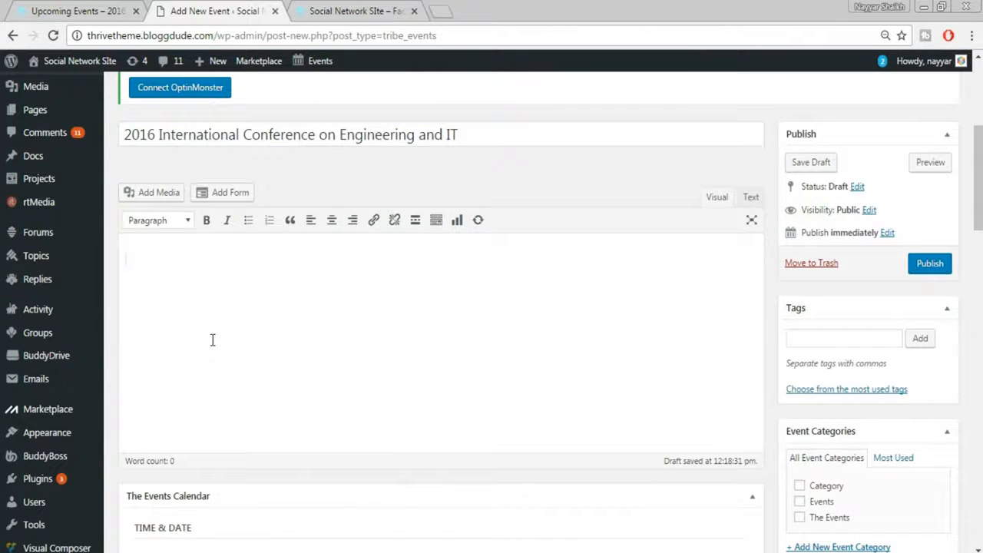
{"action": "key", "text": "ctrl+v"}
{"action": "scroll", "coordinate": [926, 333], "scroll_direction": "down", "scroll_amount": 3}
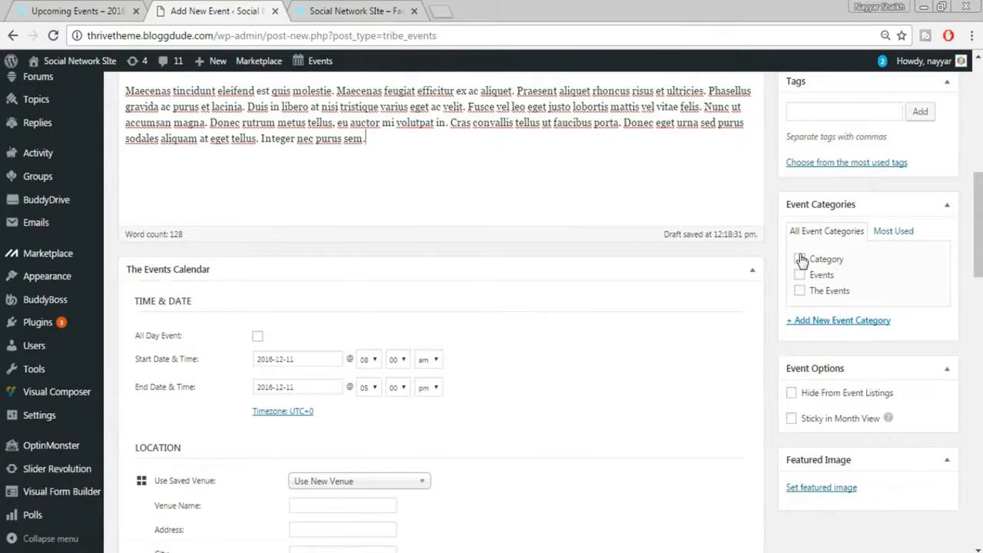
- Set the event to run from 2017-01-04 to 2025-02-04 using the date pickers
{"action": "scroll", "coordinate": [467, 333], "scroll_direction": "down", "scroll_amount": 1}
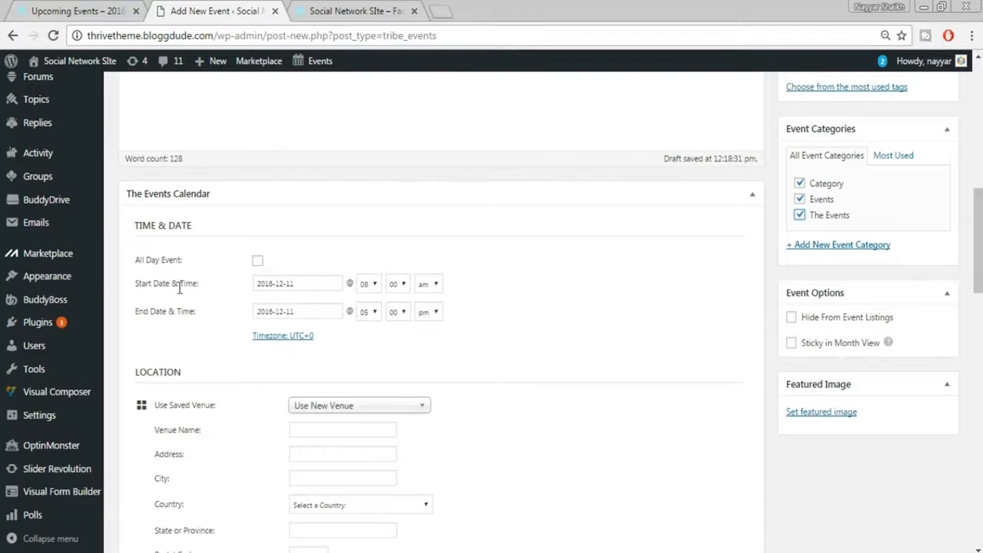
{"action": "left_click", "coordinate": [310, 282]}
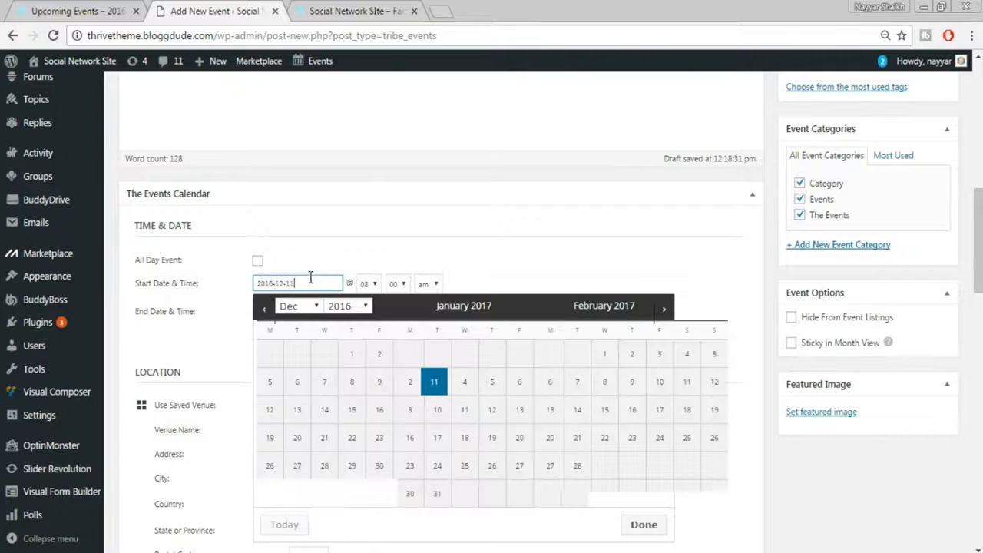
{"action": "left_click", "coordinate": [466, 383]}
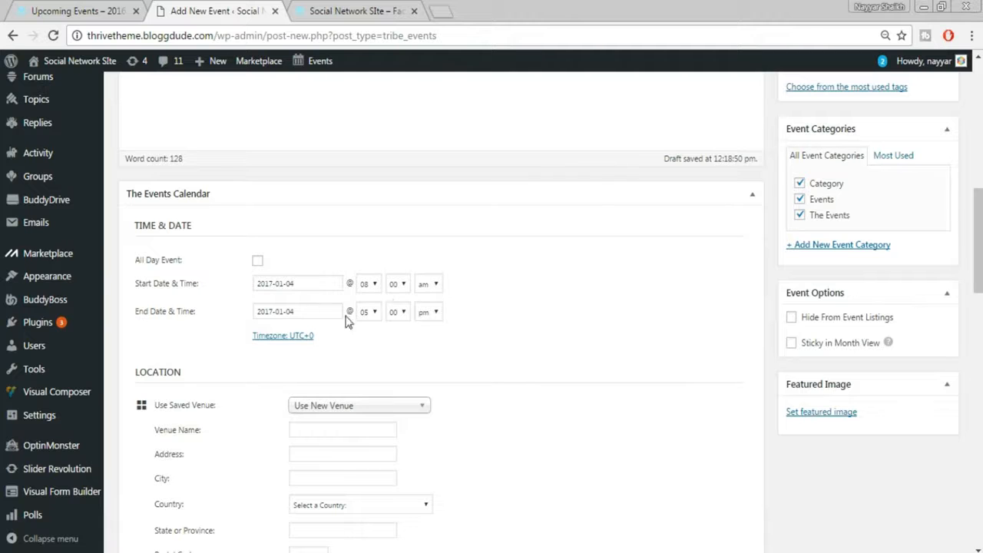
{"action": "left_click", "coordinate": [324, 317]}
{"action": "scroll", "coordinate": [530, 268], "scroll_direction": "up", "scroll_amount": 1}
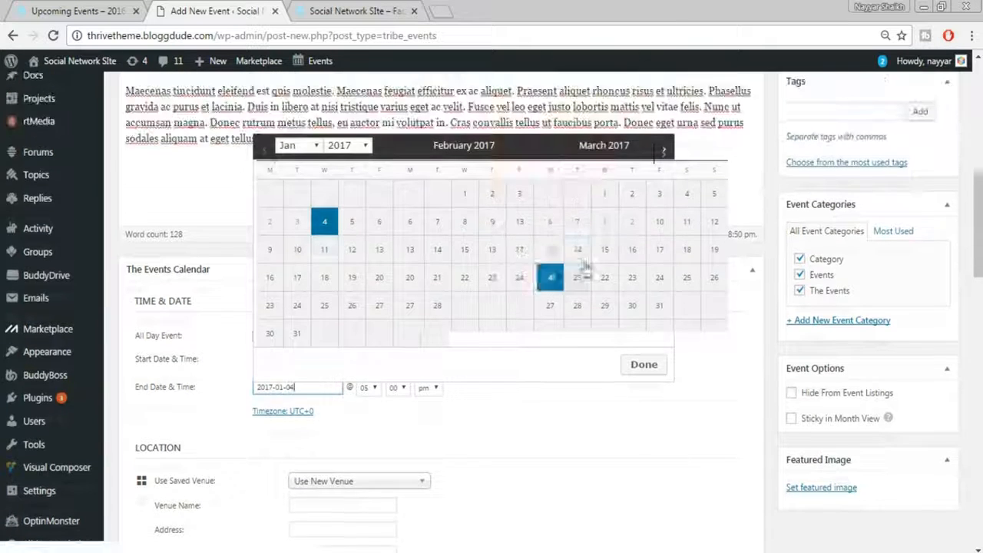
{"action": "left_click", "coordinate": [350, 145]}
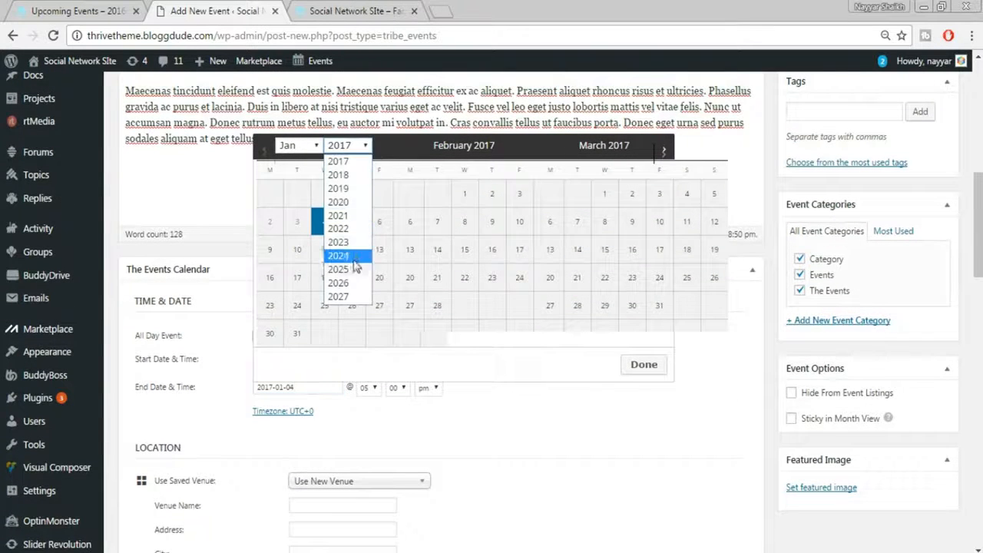
{"action": "left_click", "coordinate": [354, 273]}
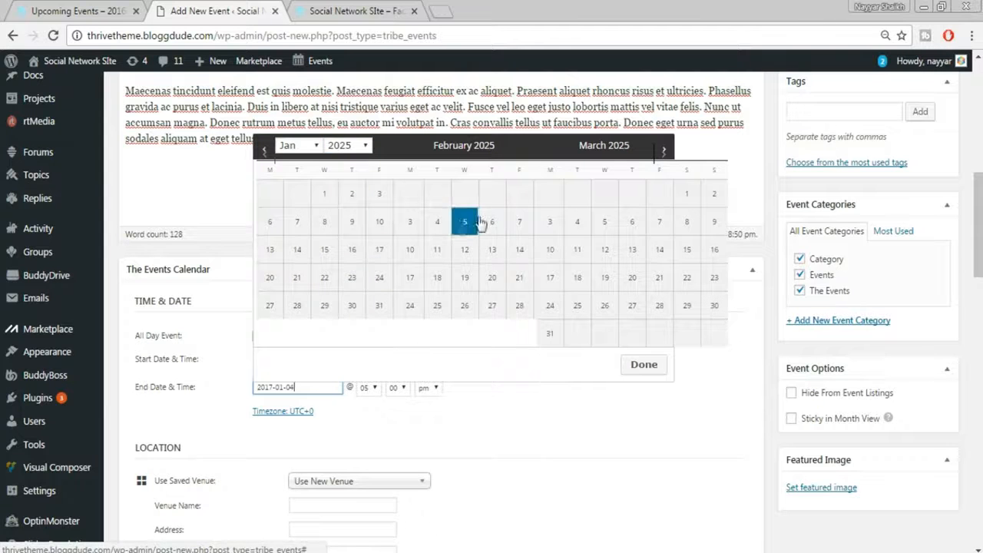
{"action": "left_click", "coordinate": [437, 223]}
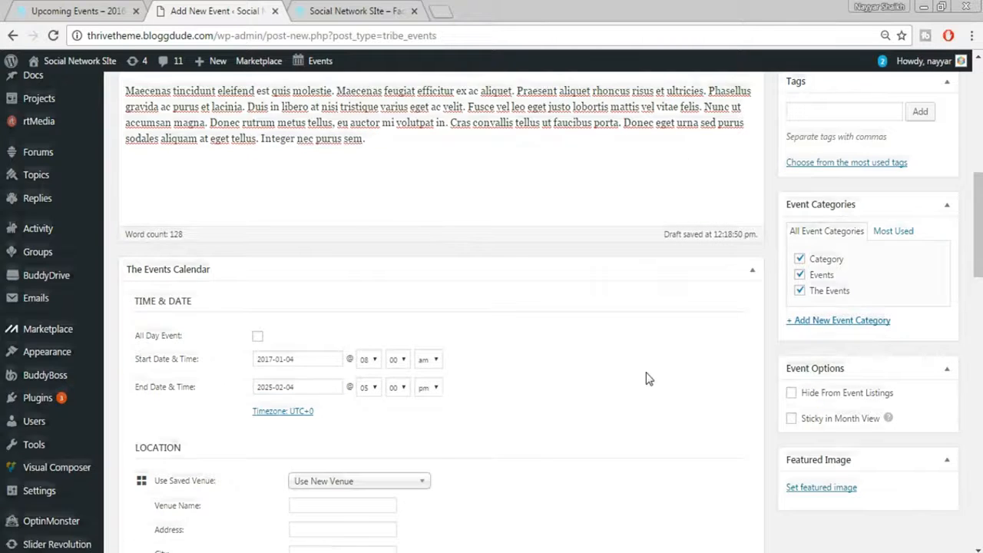
- Pass through the venue, organizer and event website fields, leaving them all empty
{"action": "scroll", "coordinate": [646, 378], "scroll_direction": "down", "scroll_amount": 3}
{"action": "left_click", "coordinate": [340, 277]}
{"action": "left_click", "coordinate": [332, 307]}
{"action": "left_click", "coordinate": [333, 324]}
{"action": "left_click", "coordinate": [349, 354]}
{"action": "left_click", "coordinate": [369, 351]}
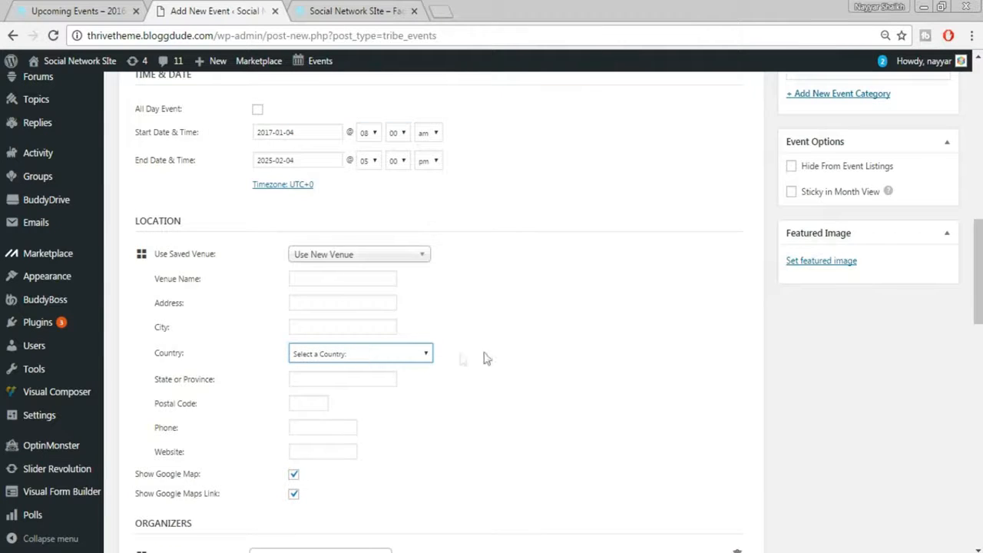
{"action": "scroll", "coordinate": [515, 360], "scroll_direction": "down", "scroll_amount": 1}
{"action": "left_click", "coordinate": [306, 328]}
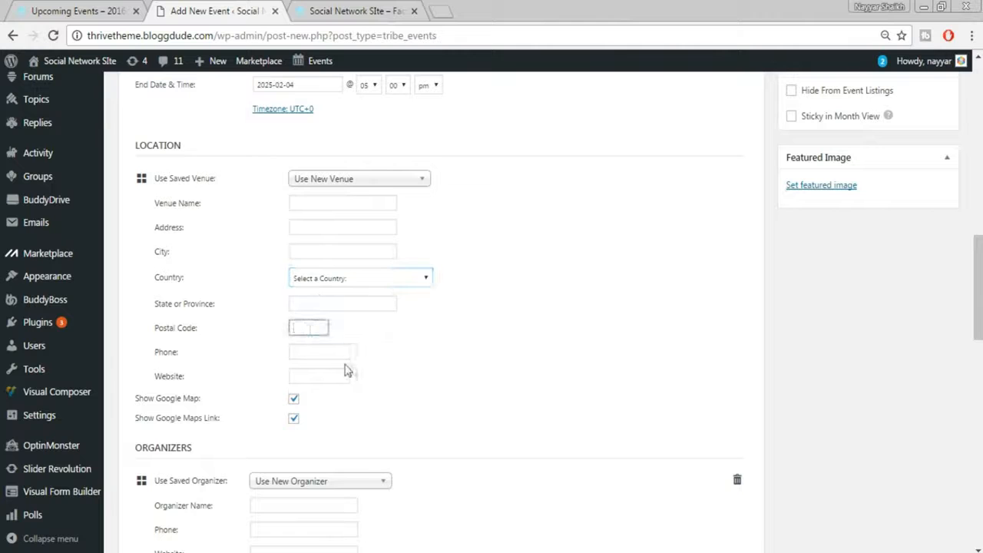
{"action": "left_click", "coordinate": [327, 374]}
{"action": "scroll", "coordinate": [533, 354], "scroll_direction": "down", "scroll_amount": 3}
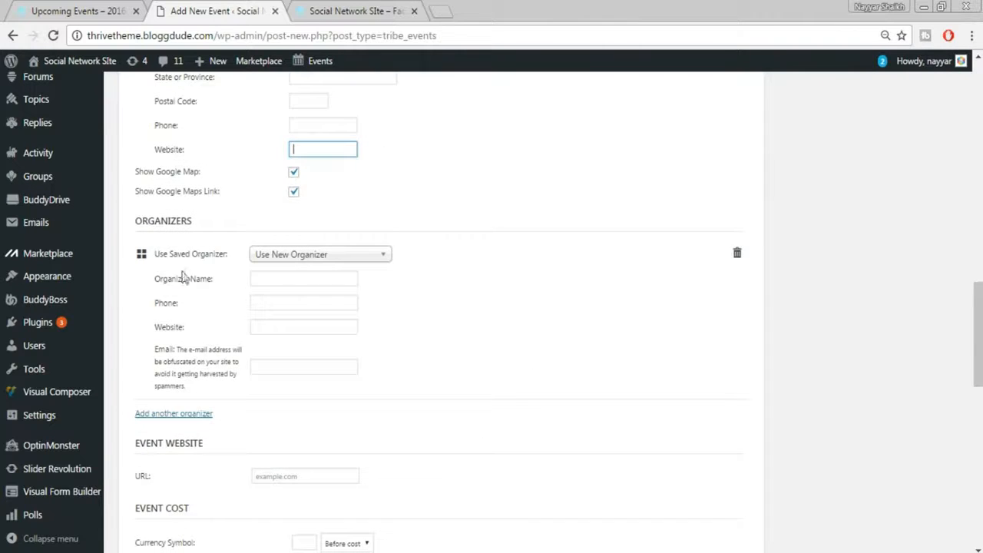
{"action": "left_click", "coordinate": [278, 281]}
{"action": "left_click", "coordinate": [281, 304]}
{"action": "left_click", "coordinate": [285, 324]}
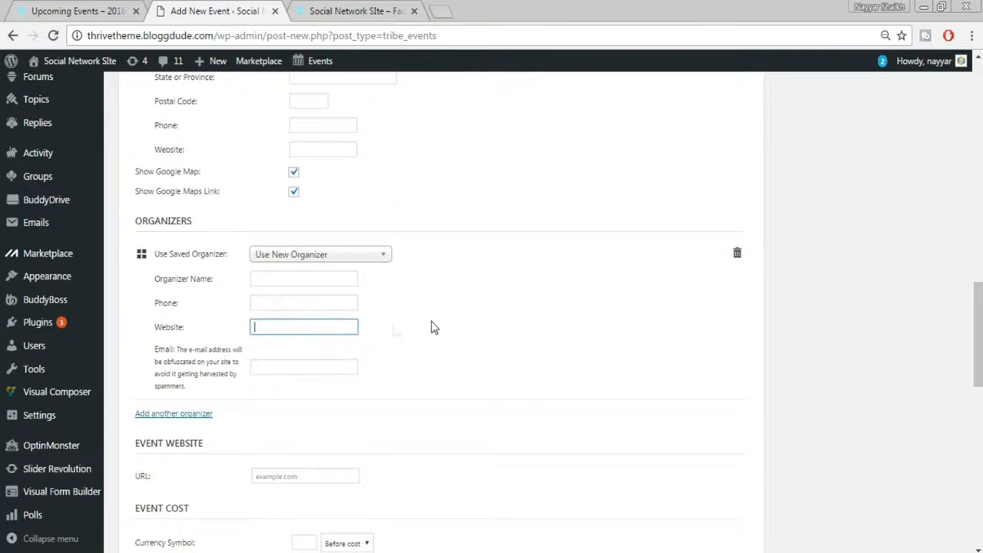
{"action": "scroll", "coordinate": [433, 326], "scroll_direction": "down", "scroll_amount": 2}
{"action": "left_click", "coordinate": [305, 325]}
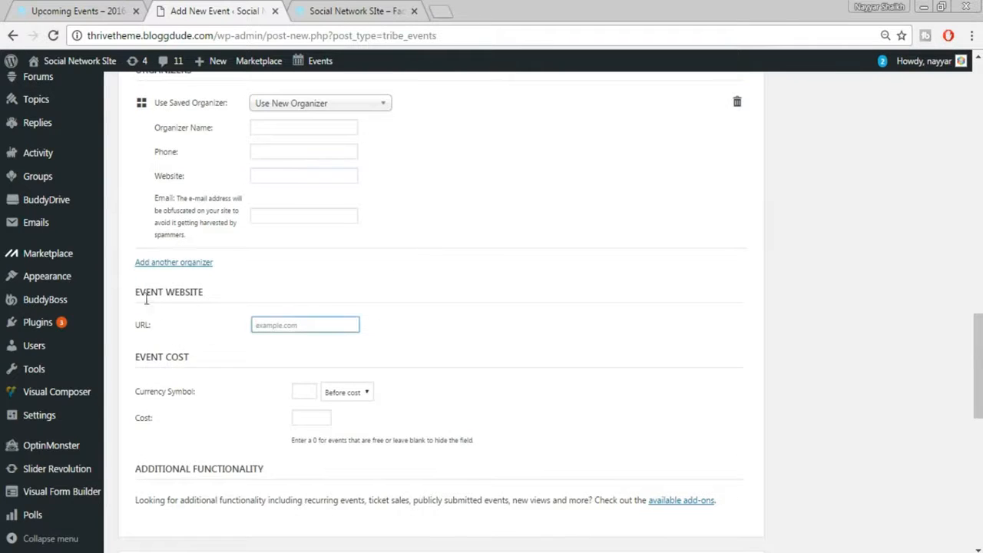
- Set the event cost to 20 with a $ symbol shown before the cost
{"action": "scroll", "coordinate": [495, 330], "scroll_direction": "down", "scroll_amount": 1}
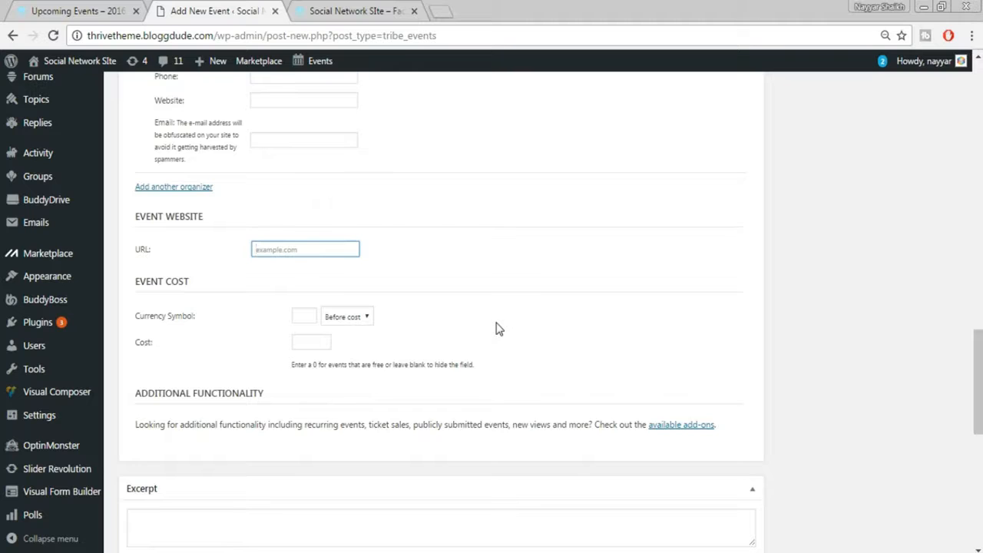
{"action": "left_click", "coordinate": [344, 323]}
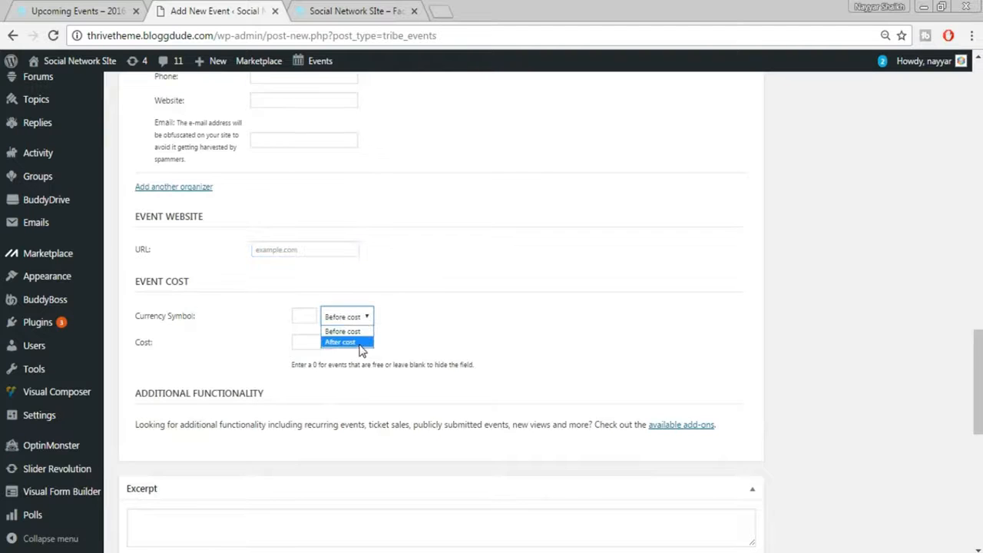
{"action": "left_click", "coordinate": [355, 323]}
{"action": "left_click", "coordinate": [312, 319]}
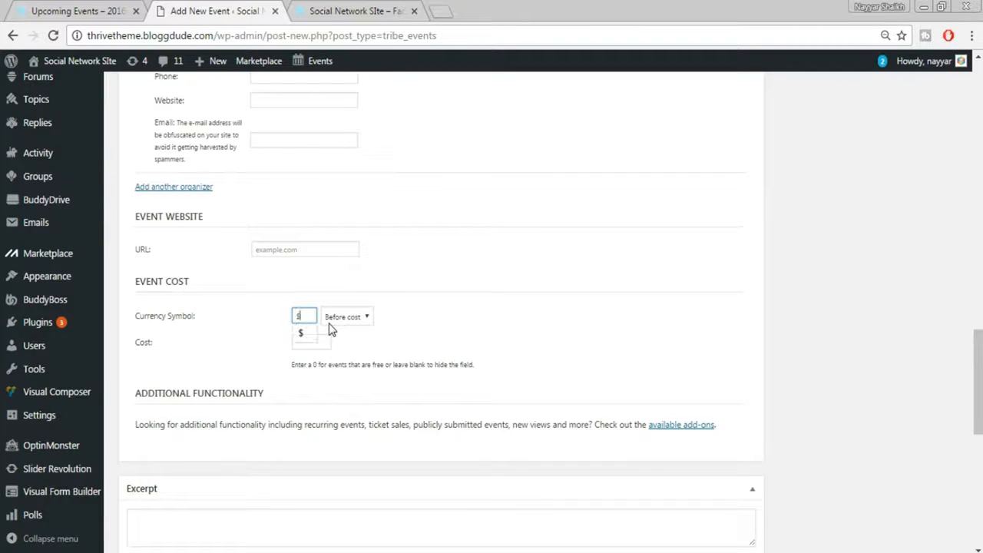
{"action": "left_click", "coordinate": [311, 333]}
{"action": "left_click", "coordinate": [324, 343]}
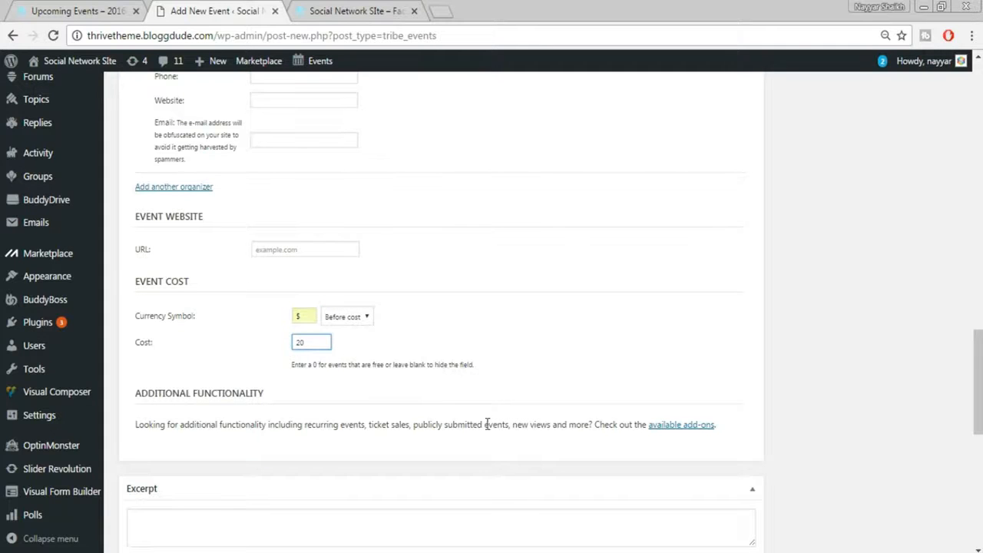
{"action": "scroll", "coordinate": [487, 424], "scroll_direction": "up", "scroll_amount": 15}
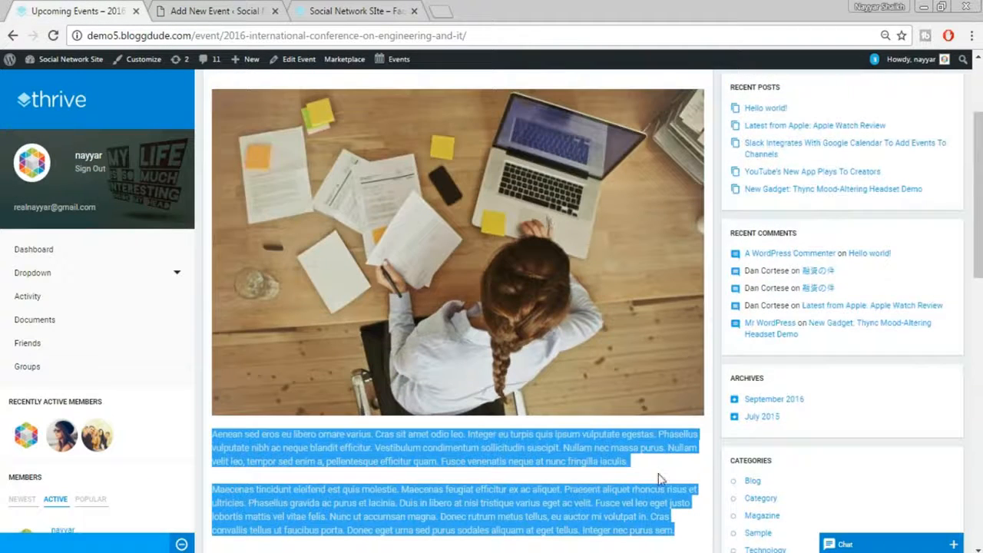
- Bring up the event's featured image chooser, glancing at the Media Library first
{"action": "left_click", "coordinate": [659, 479]}
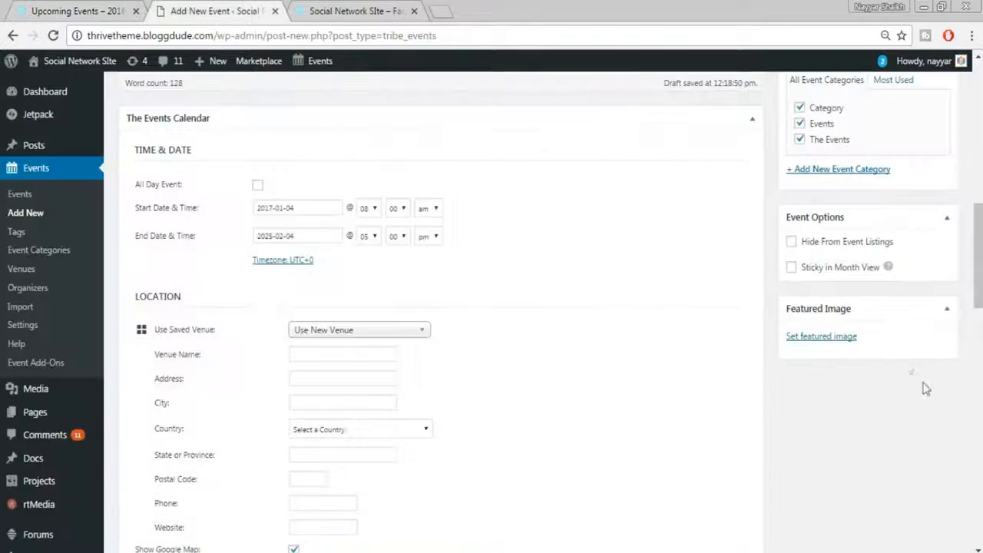
{"action": "scroll", "coordinate": [883, 330], "scroll_direction": "down", "scroll_amount": 1}
{"action": "left_click", "coordinate": [816, 267]}
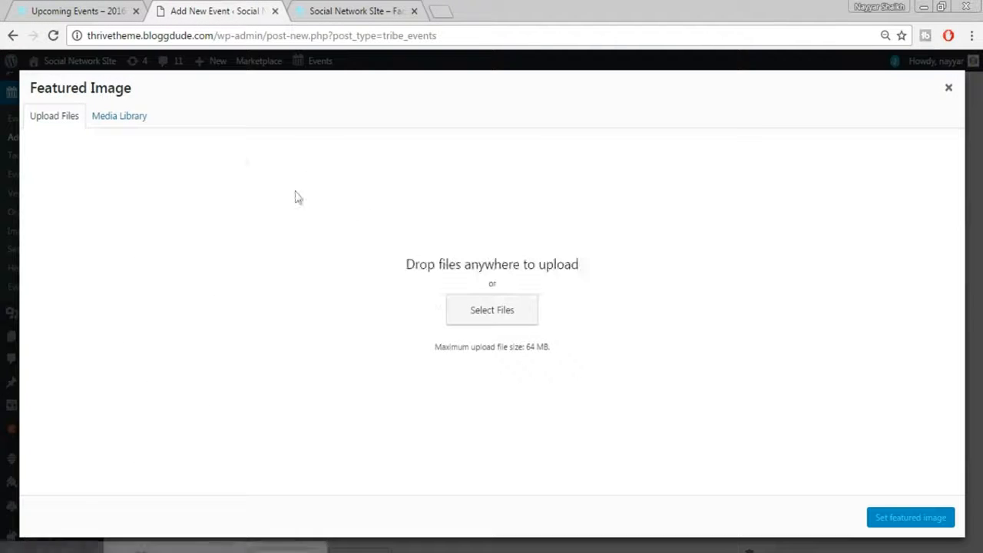
{"action": "left_click", "coordinate": [117, 118]}
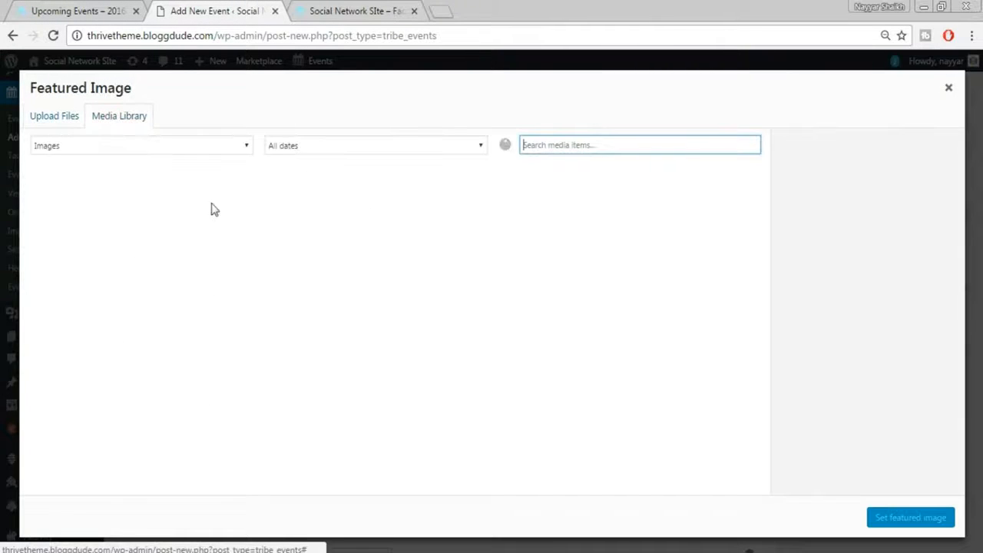
{"action": "left_click", "coordinate": [53, 123]}
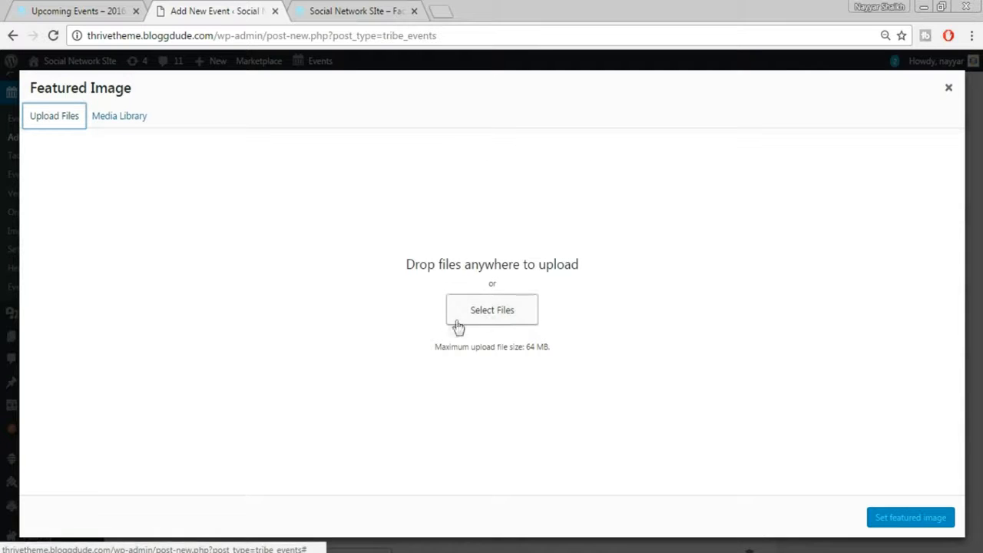
- Upload cvp.jpg and make it the event's featured image
{"action": "left_click", "coordinate": [500, 313]}
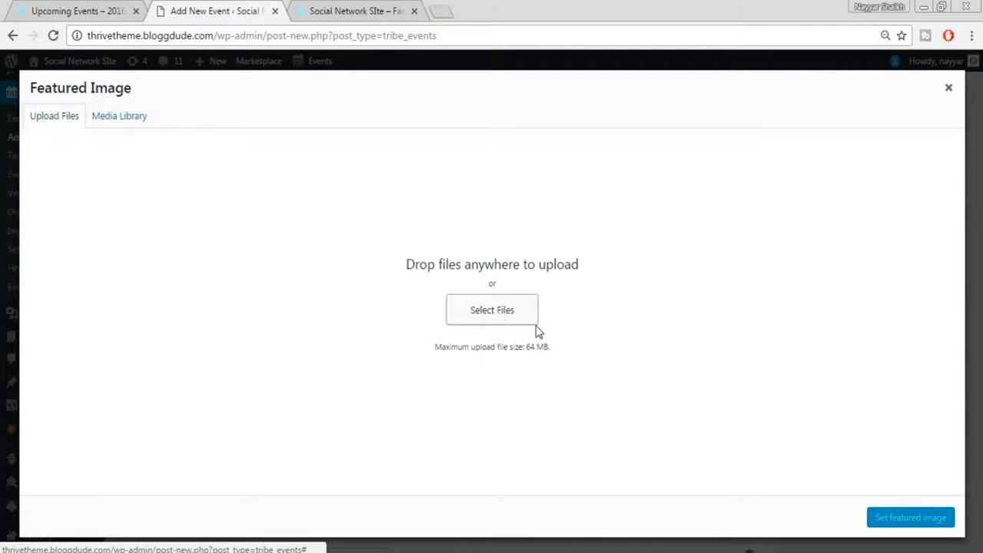
{"action": "scroll", "coordinate": [565, 230], "scroll_direction": "down", "scroll_amount": 1}
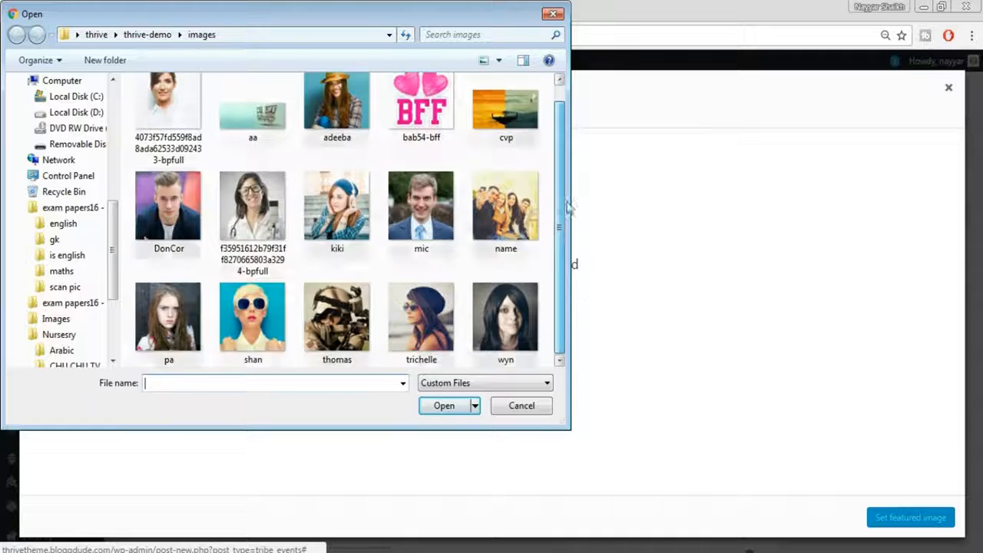
{"action": "scroll", "coordinate": [565, 292], "scroll_direction": "up", "scroll_amount": 1}
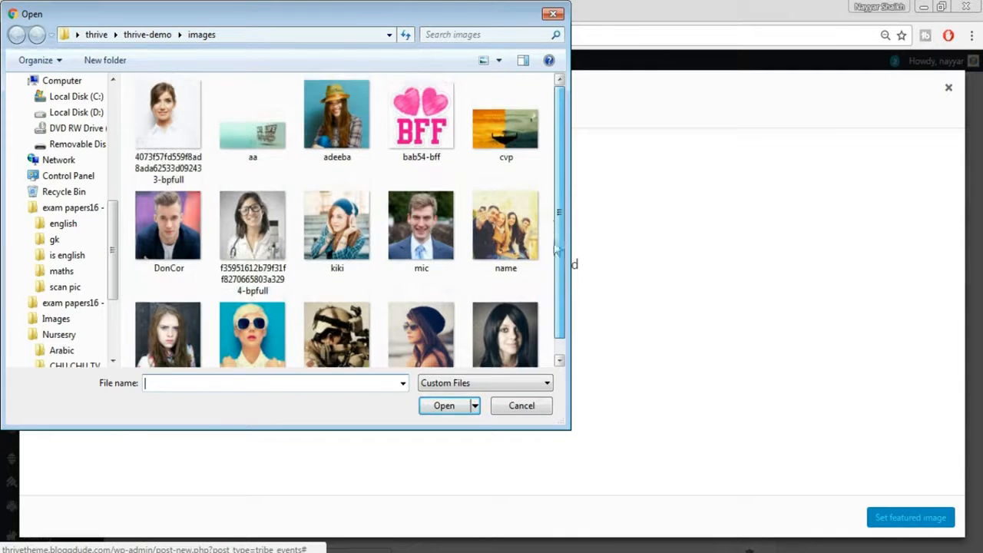
{"action": "scroll", "coordinate": [553, 236], "scroll_direction": "down", "scroll_amount": 1}
{"action": "left_click", "coordinate": [495, 138]}
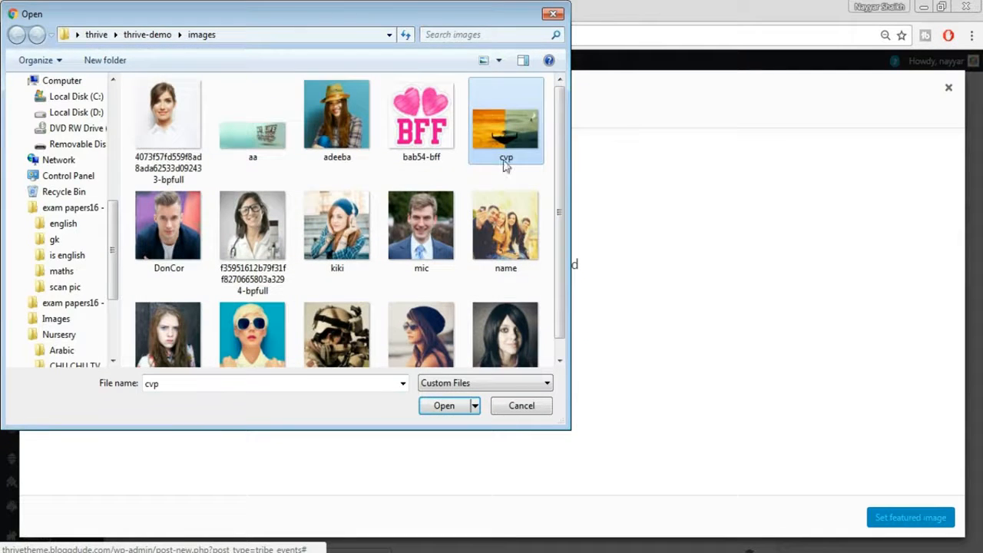
{"action": "left_click", "coordinate": [455, 407]}
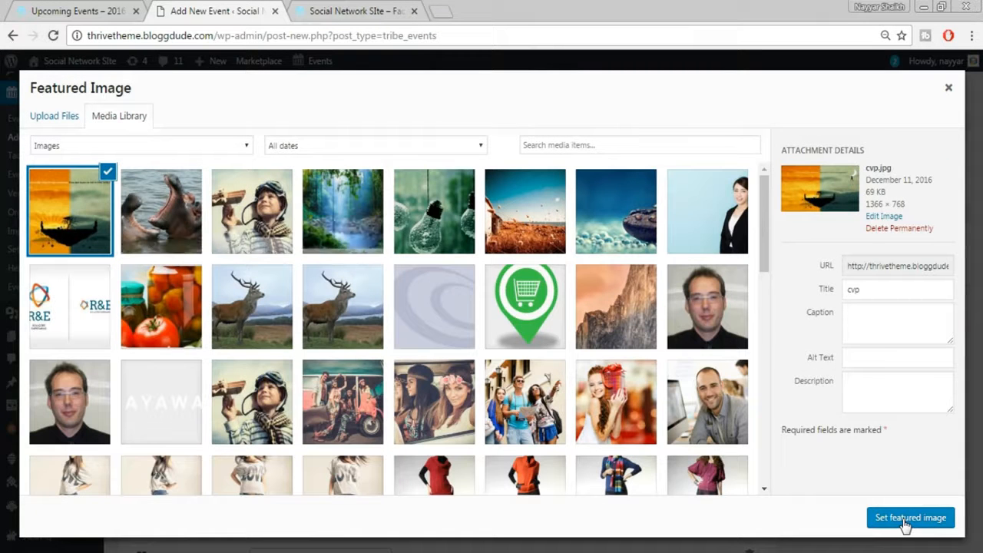
{"action": "left_click", "coordinate": [904, 520]}
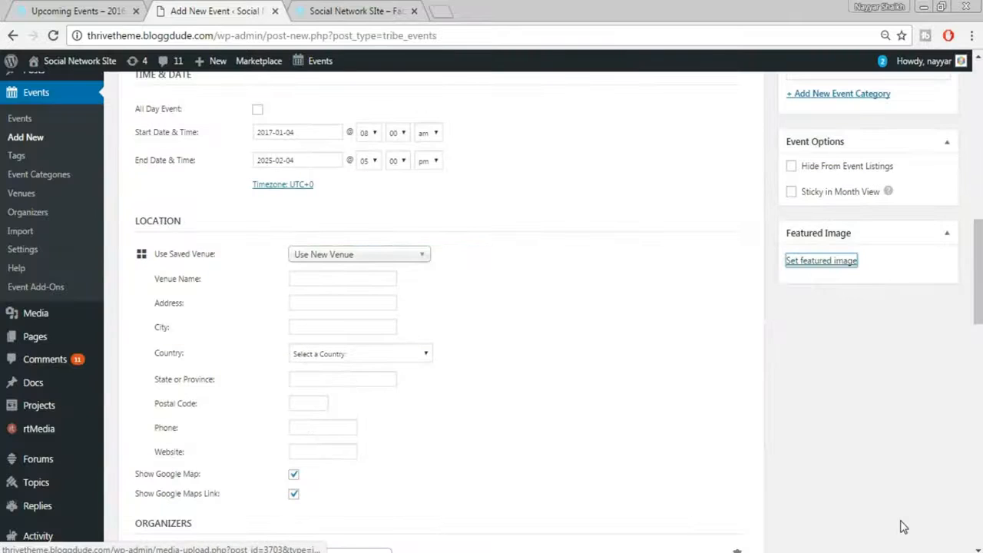
{"action": "scroll", "coordinate": [903, 522], "scroll_direction": "up", "scroll_amount": 4}
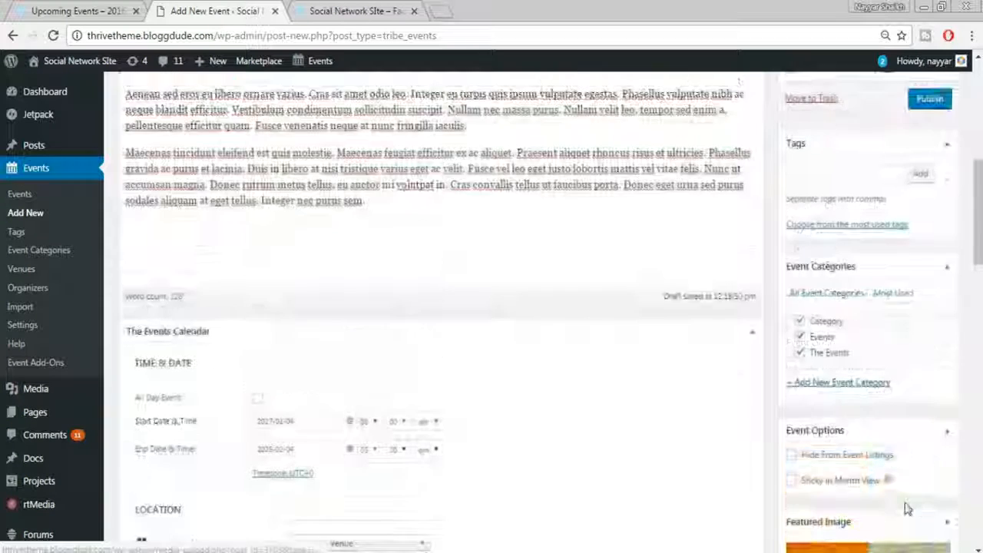
{"action": "scroll", "coordinate": [906, 509], "scroll_direction": "up", "scroll_amount": 5}
- Publish the event, reload the site home page, and open the conference event's page
{"action": "left_click", "coordinate": [927, 491]}
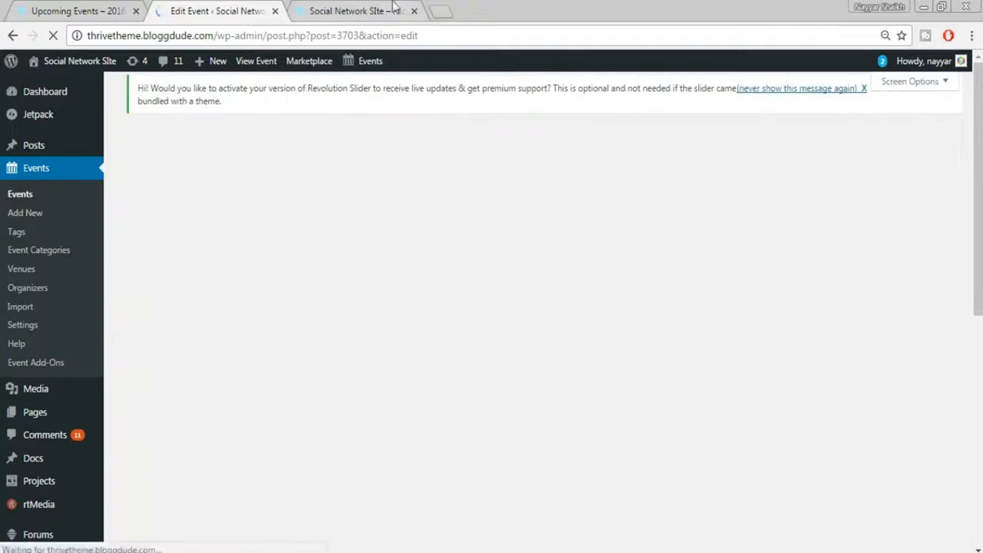
{"action": "left_click", "coordinate": [375, 12]}
{"action": "left_click", "coordinate": [369, 31]}
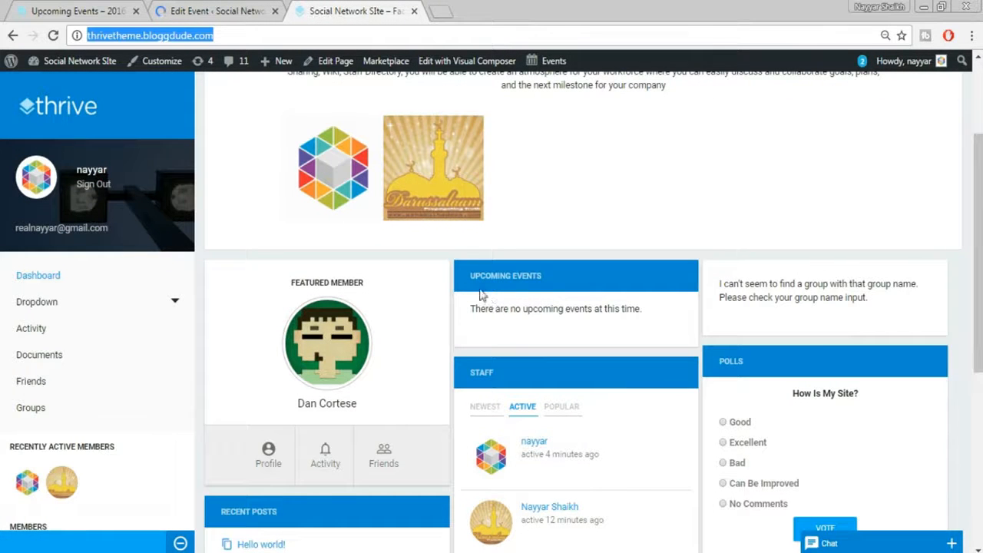
{"action": "left_click_drag", "start_coordinate": [472, 306], "coordinate": [642, 308]}
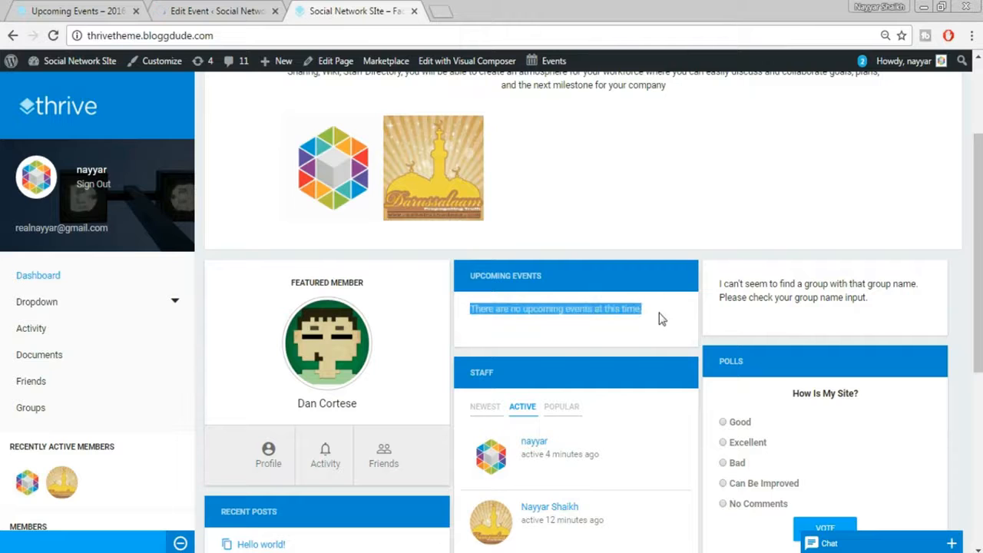
{"action": "left_click", "coordinate": [360, 35]}
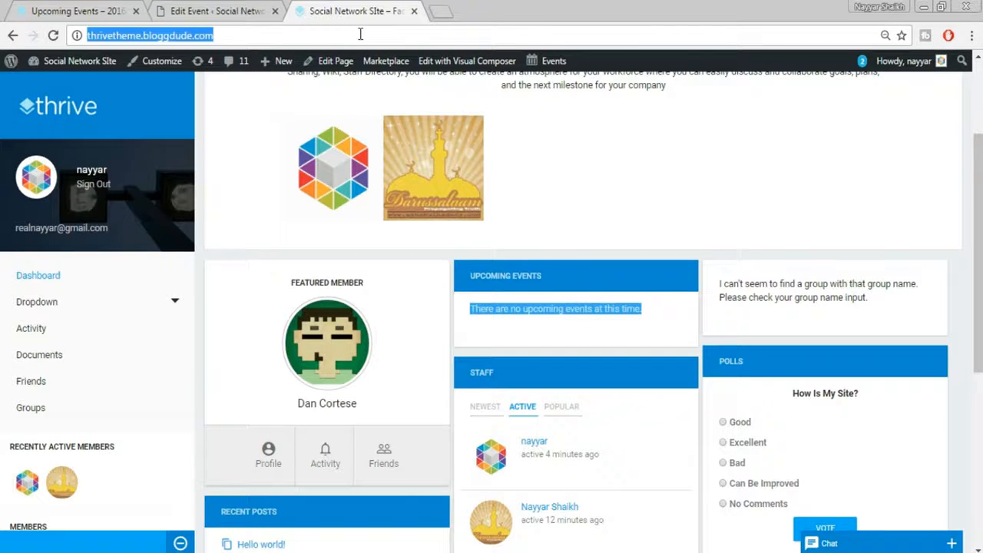
{"action": "key", "text": "Return"}
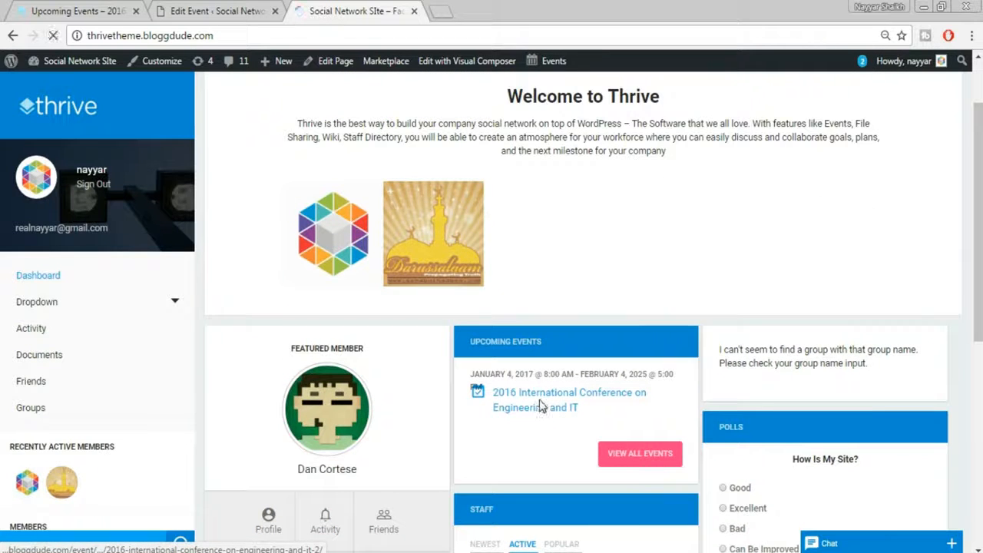
{"action": "left_click", "coordinate": [559, 406]}
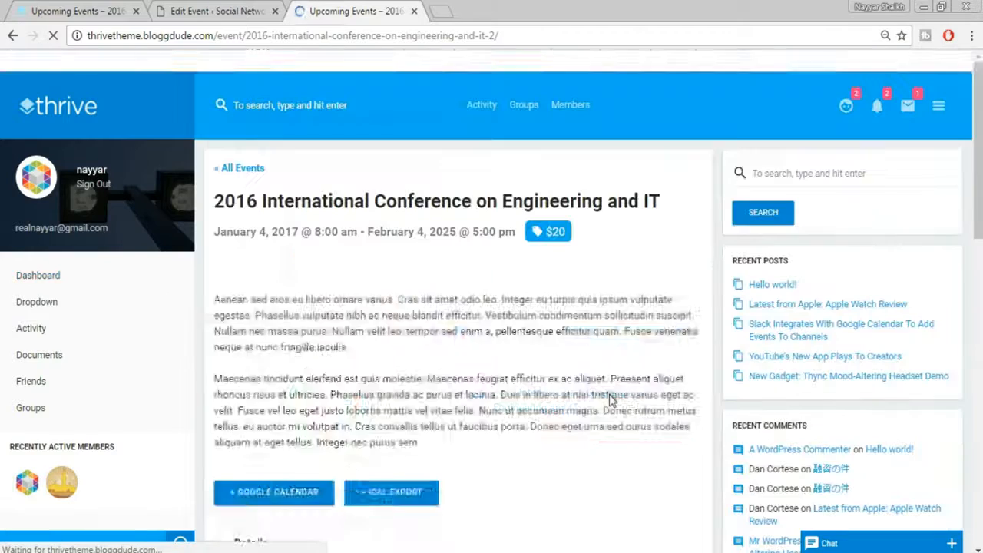
- Review the conference event page's dates, $20 cost and sunset image, then go back home
{"action": "scroll", "coordinate": [536, 284], "scroll_direction": "down", "scroll_amount": 8}
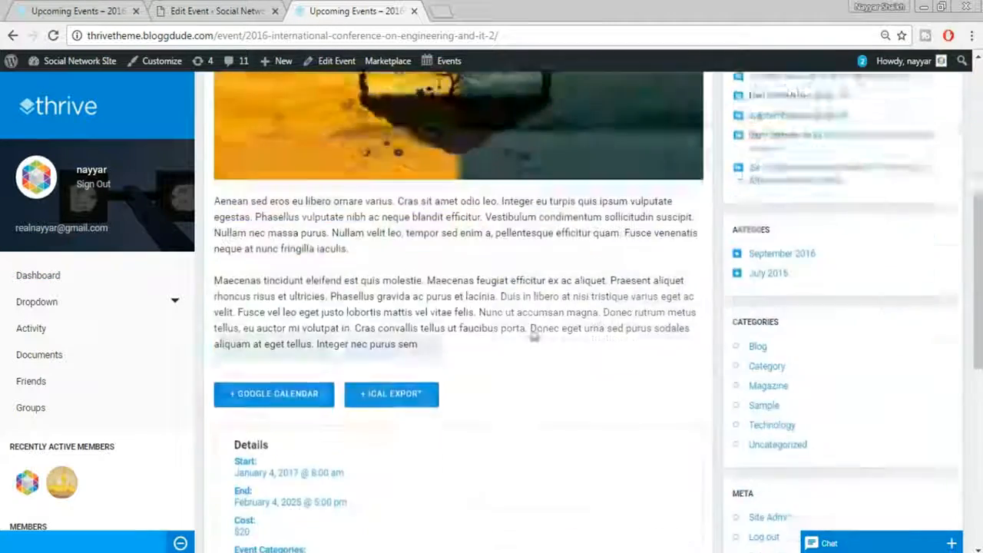
{"action": "scroll", "coordinate": [535, 366], "scroll_direction": "up", "scroll_amount": 3}
{"action": "scroll", "coordinate": [302, 394], "scroll_direction": "down", "scroll_amount": 3}
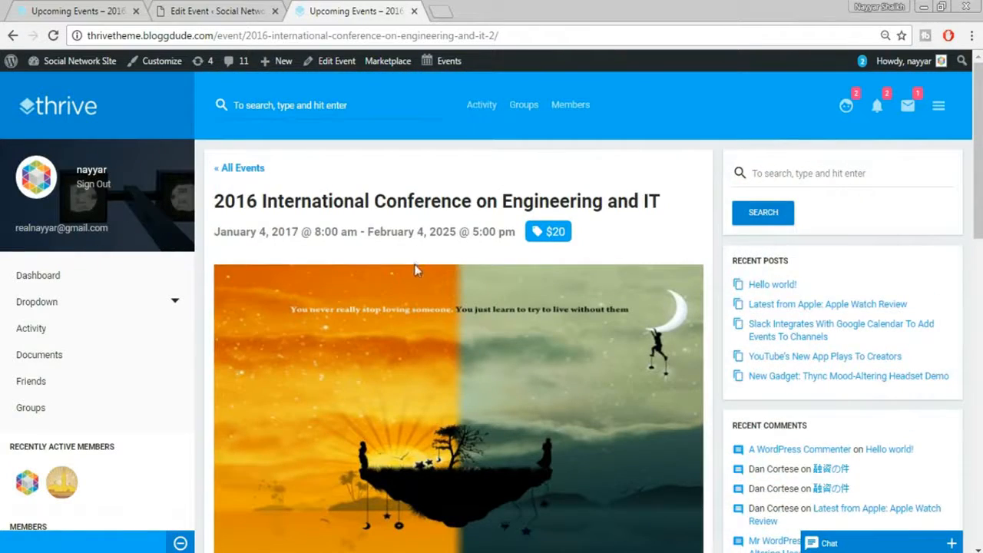
{"action": "left_click", "coordinate": [192, 6]}
{"action": "left_click", "coordinate": [70, 112]}
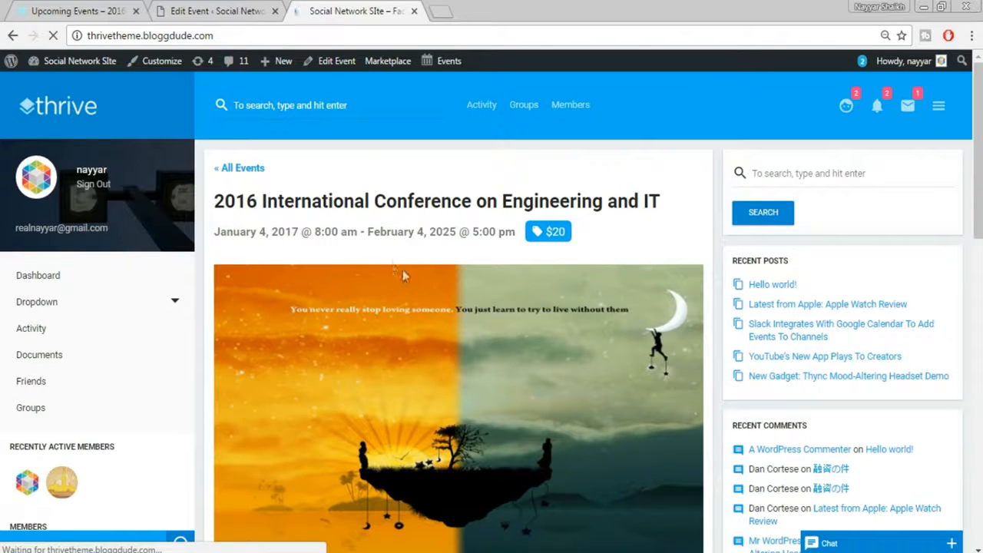
- Scroll through the dashboard widgets, briefly highlighting the group-not-found message
{"action": "scroll", "coordinate": [308, 255], "scroll_direction": "down", "scroll_amount": 2}
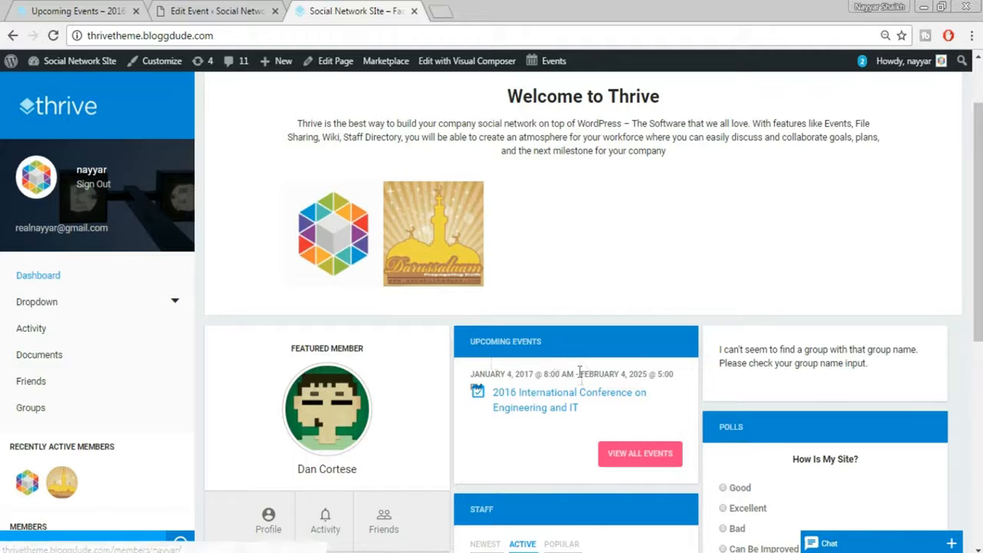
{"action": "scroll", "coordinate": [582, 384], "scroll_direction": "down", "scroll_amount": 2}
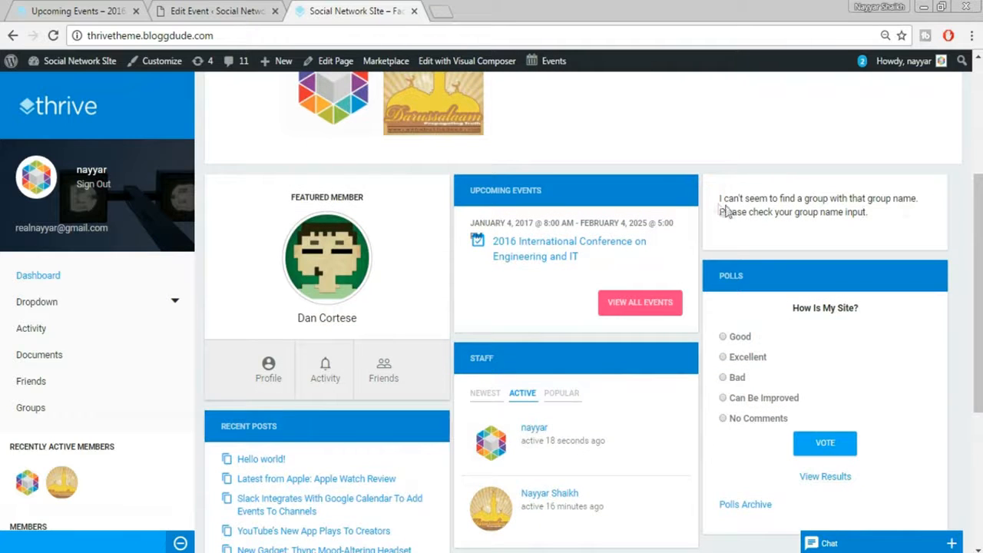
{"action": "left_click_drag", "start_coordinate": [714, 202], "coordinate": [922, 228]}
{"action": "left_click", "coordinate": [895, 224]}
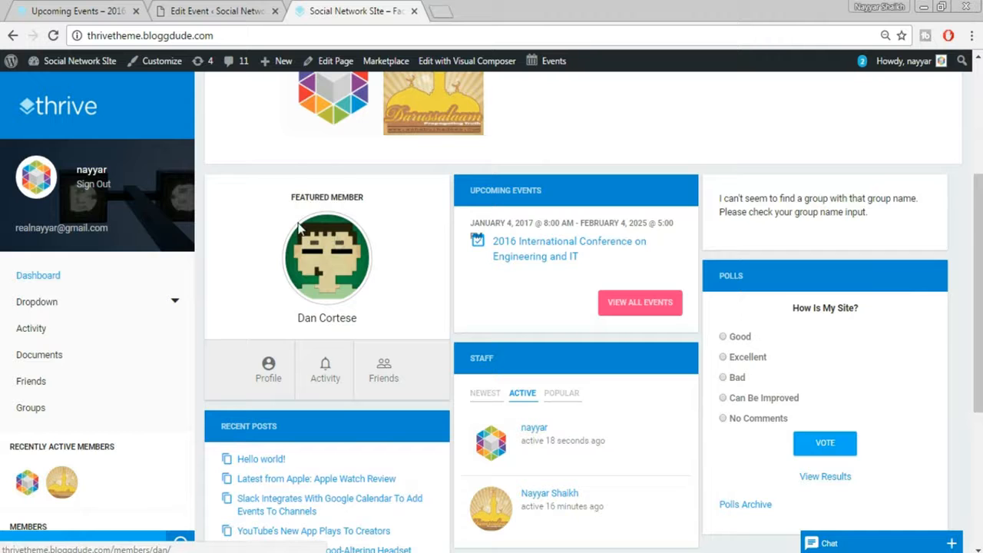
{"action": "scroll", "coordinate": [850, 209], "scroll_direction": "down", "scroll_amount": 2}
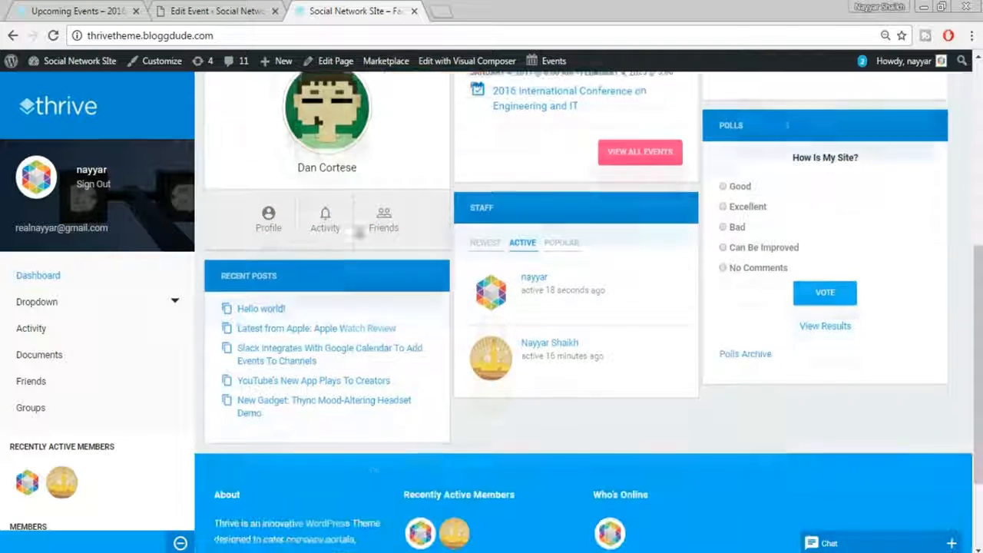
{"action": "scroll", "coordinate": [437, 292], "scroll_direction": "up", "scroll_amount": 1}
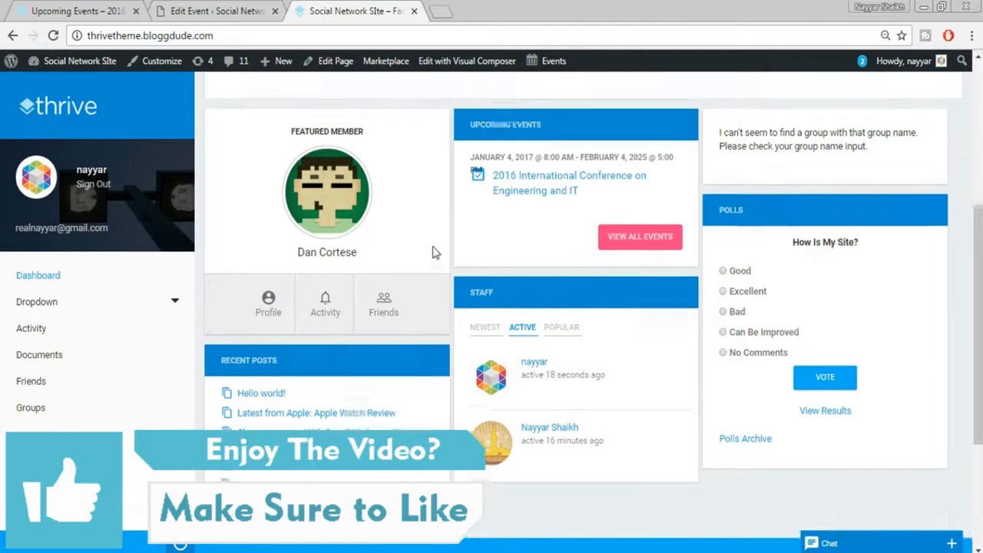
{"action": "scroll", "coordinate": [436, 253], "scroll_direction": "up", "scroll_amount": 4}
{"action": "scroll", "coordinate": [594, 271], "scroll_direction": "down", "scroll_amount": 5}
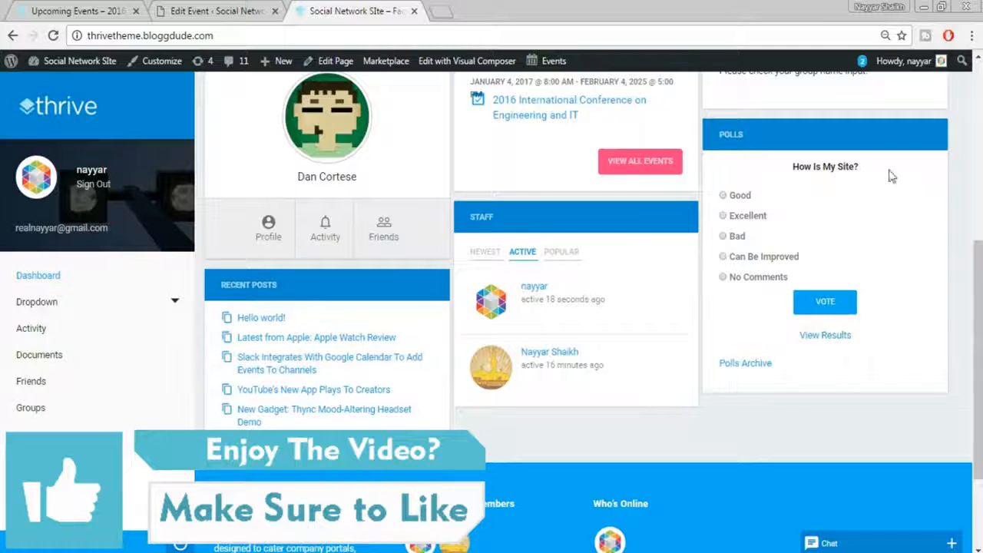
{"action": "scroll", "coordinate": [727, 225], "scroll_direction": "up", "scroll_amount": 3}
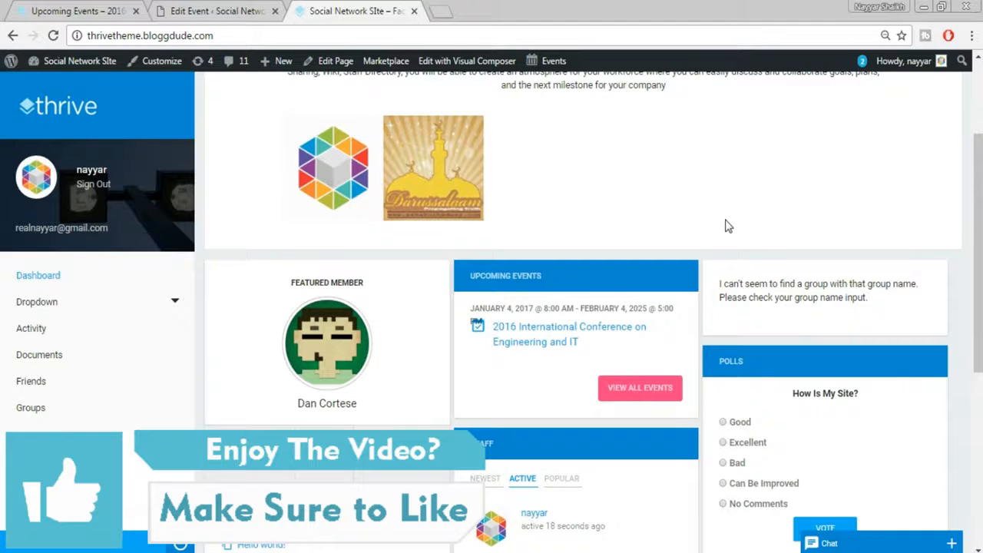
{"action": "scroll", "coordinate": [768, 254], "scroll_direction": "down", "scroll_amount": 3}
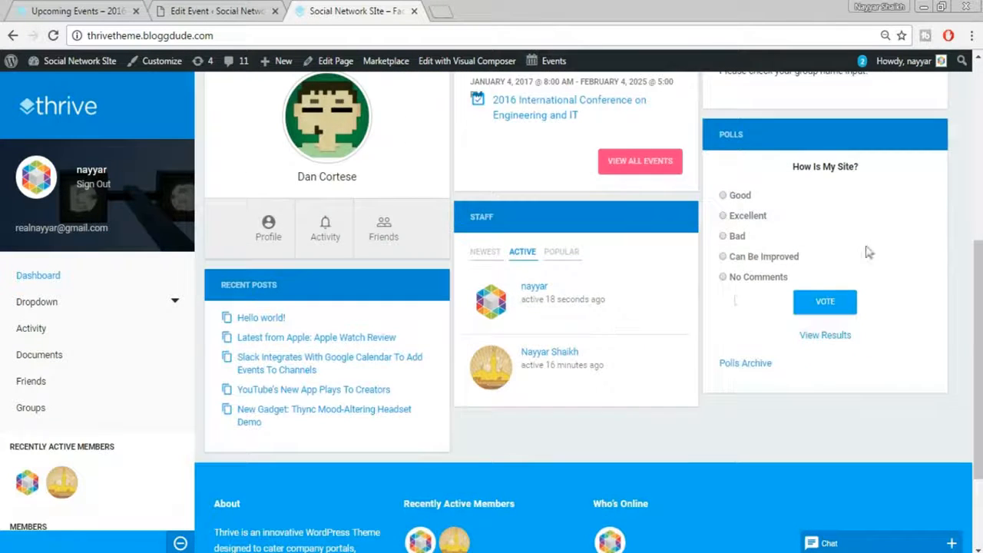
{"action": "scroll", "coordinate": [922, 264], "scroll_direction": "up", "scroll_amount": 1}
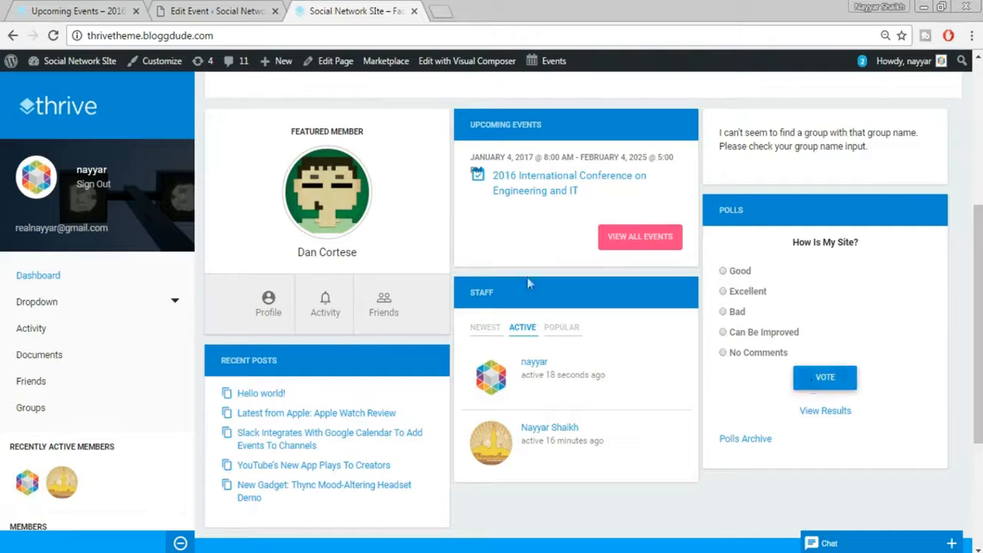
- Return to the Edit Event admin page and scroll the sidebar down to Polls
{"action": "left_click", "coordinate": [228, 6]}
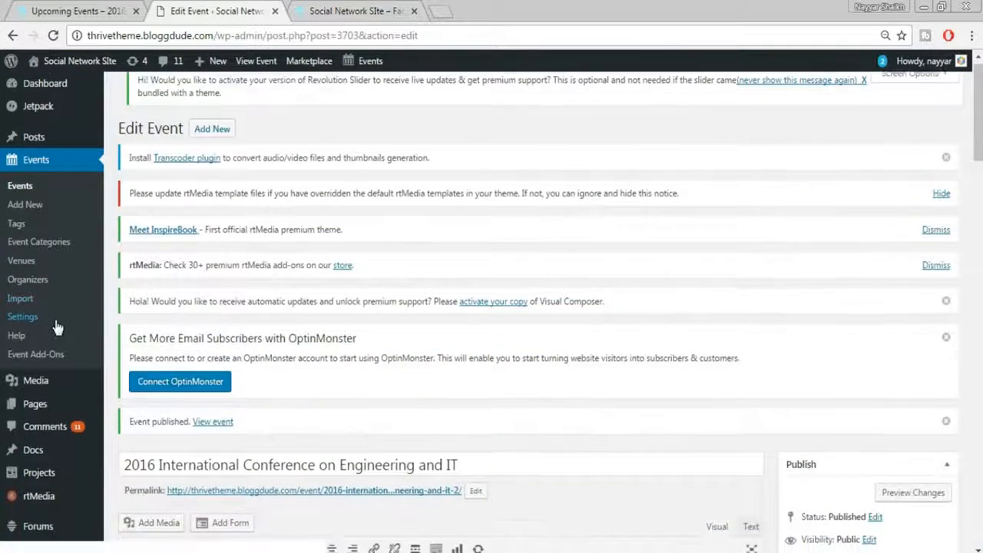
{"action": "scroll", "coordinate": [58, 327], "scroll_direction": "down", "scroll_amount": 3}
{"action": "scroll", "coordinate": [58, 328], "scroll_direction": "down", "scroll_amount": 10}
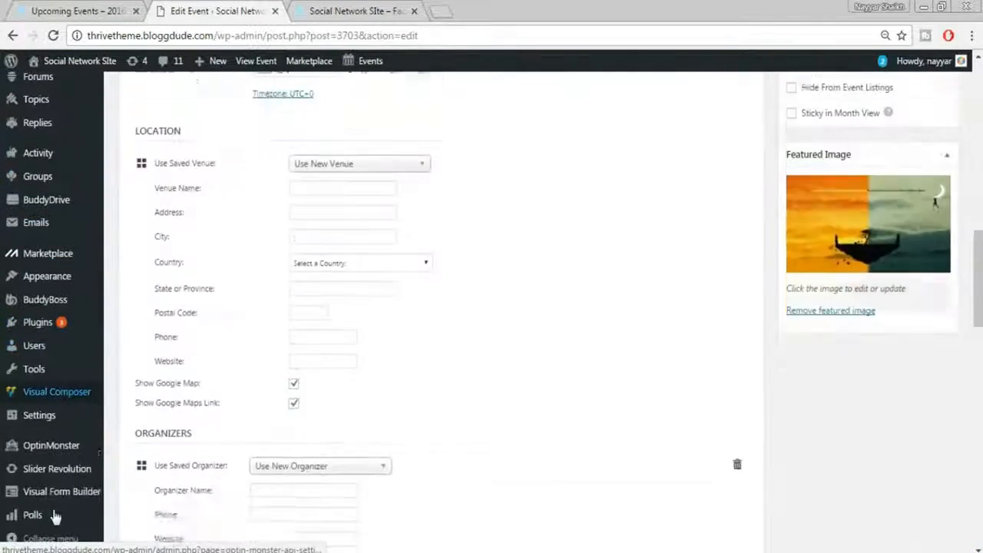
{"action": "mouse_move", "coordinate": [32, 518]}
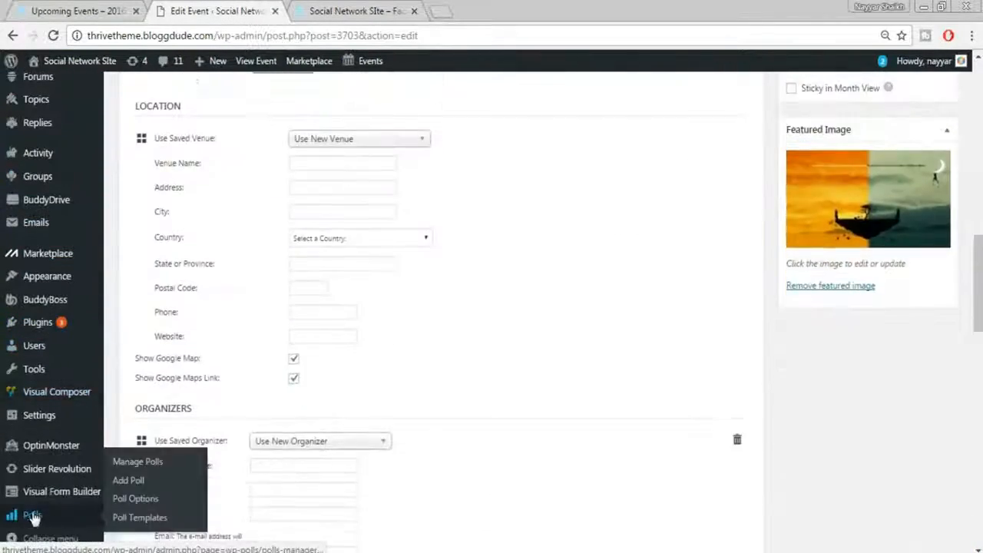
- Start a new poll with the question 'How Is My Site?', copied from the front page
{"action": "left_click", "coordinate": [148, 482]}
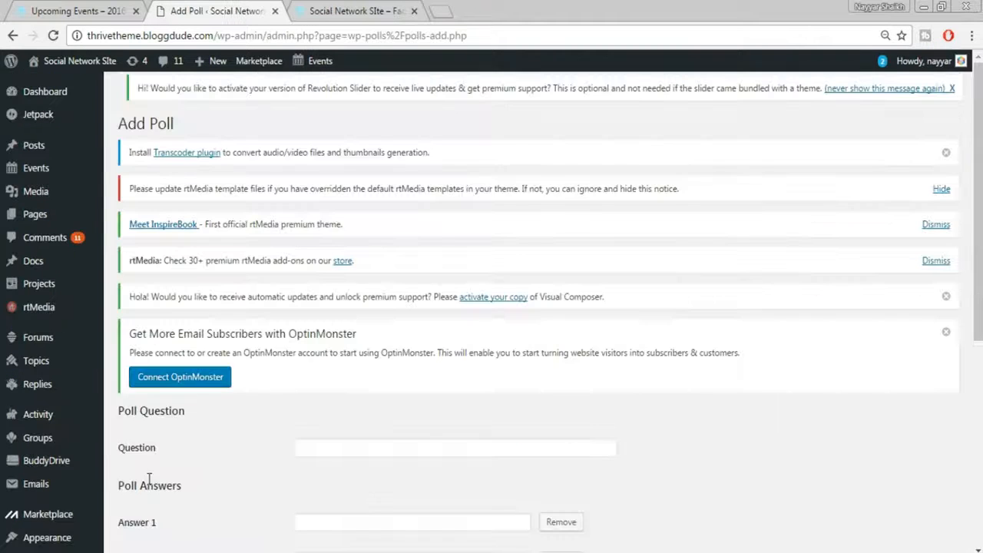
{"action": "scroll", "coordinate": [244, 419], "scroll_direction": "down", "scroll_amount": 2}
{"action": "left_click", "coordinate": [347, 298]}
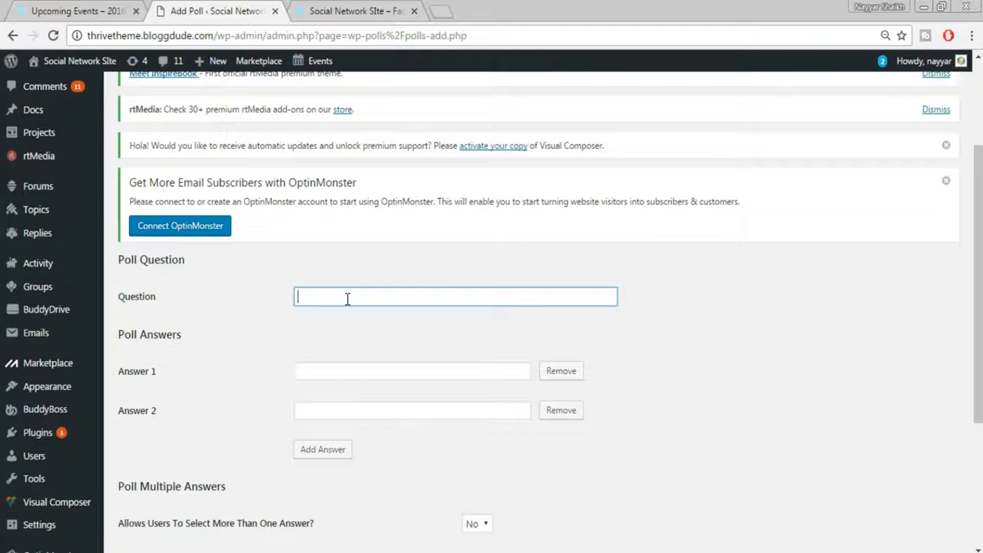
{"action": "left_click", "coordinate": [376, 8]}
{"action": "left_click_drag", "start_coordinate": [861, 241], "coordinate": [749, 235]}
{"action": "right_click", "coordinate": [855, 240]}
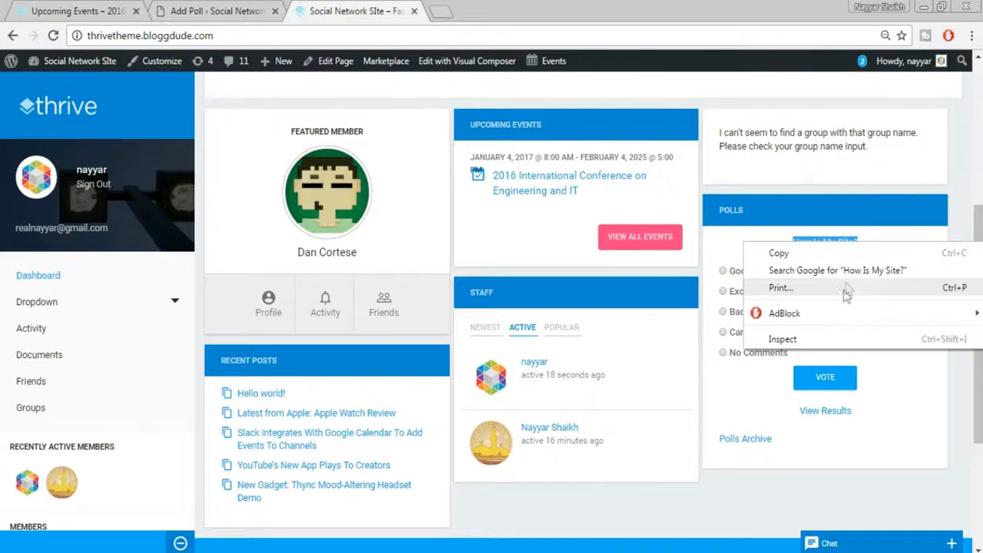
{"action": "left_click", "coordinate": [783, 252]}
{"action": "left_click", "coordinate": [225, 6]}
{"action": "right_click", "coordinate": [438, 297]}
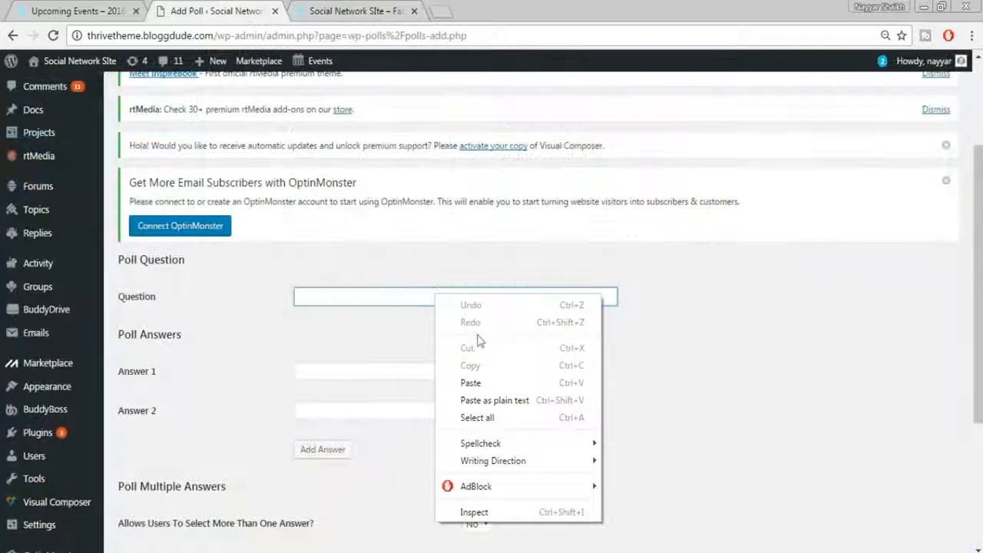
{"action": "left_click", "coordinate": [472, 382]}
- Enter 'Yes' as the first answer, move to the second answer, and keep multiple answers at No
{"action": "left_click", "coordinate": [388, 370]}
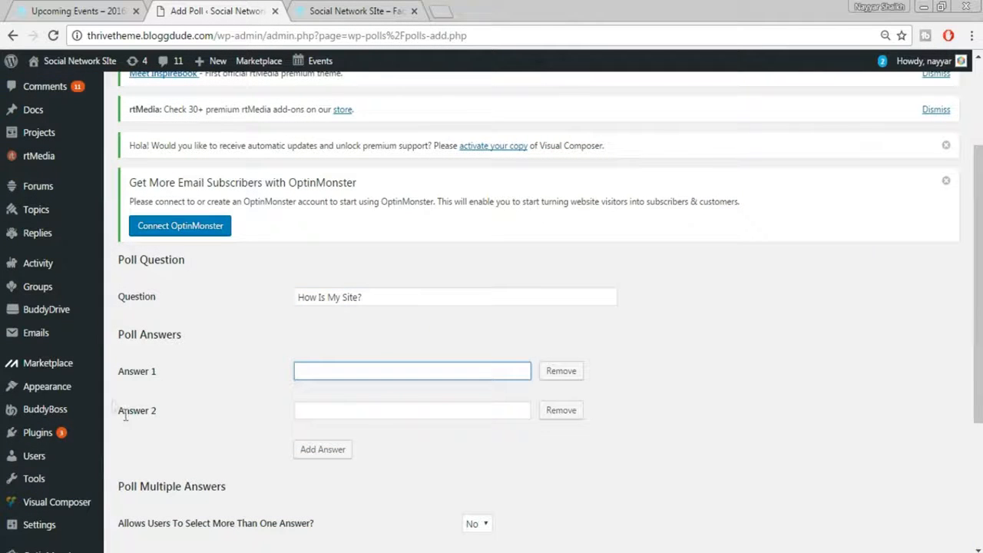
{"action": "scroll", "coordinate": [298, 416], "scroll_direction": "down", "scroll_amount": 1}
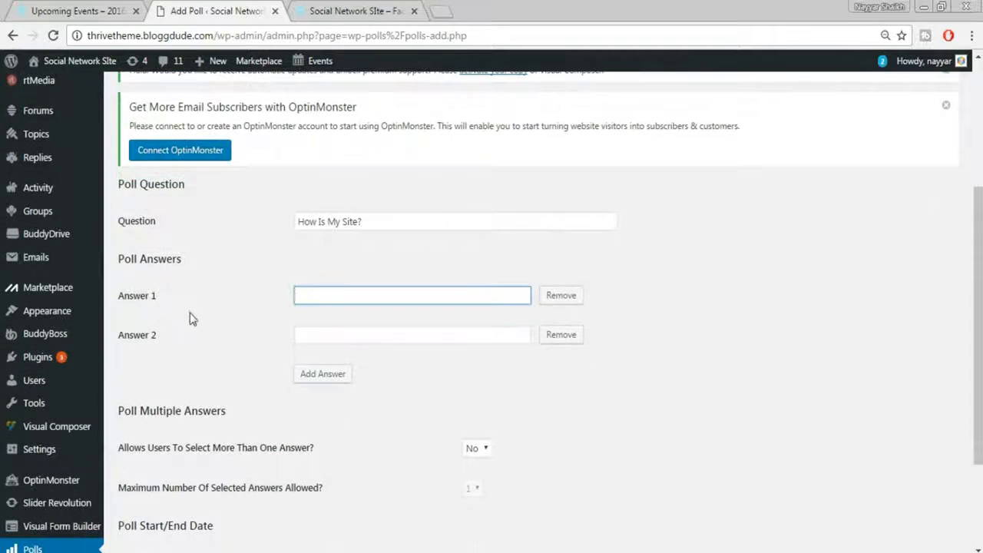
{"action": "type", "text": "Yes"}
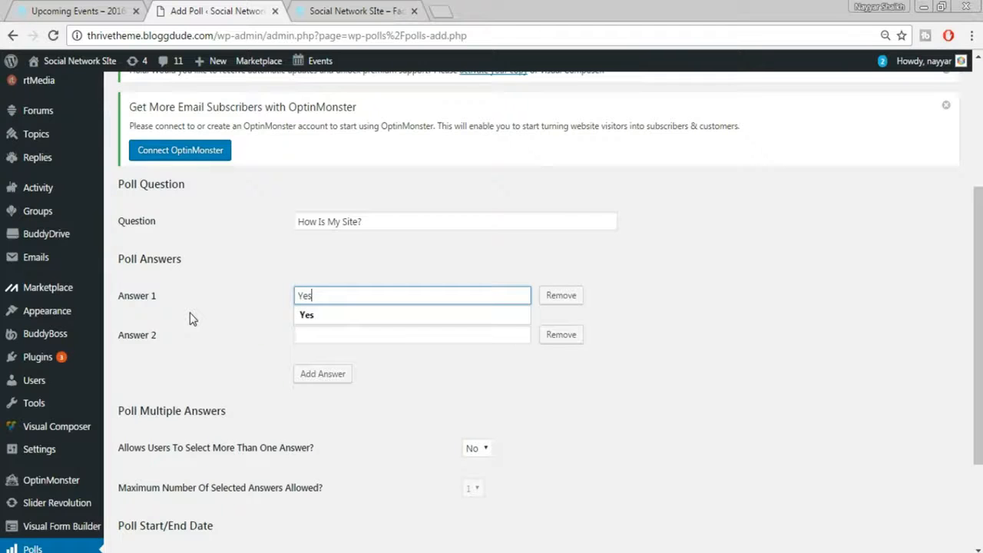
{"action": "key", "text": "Tab"}
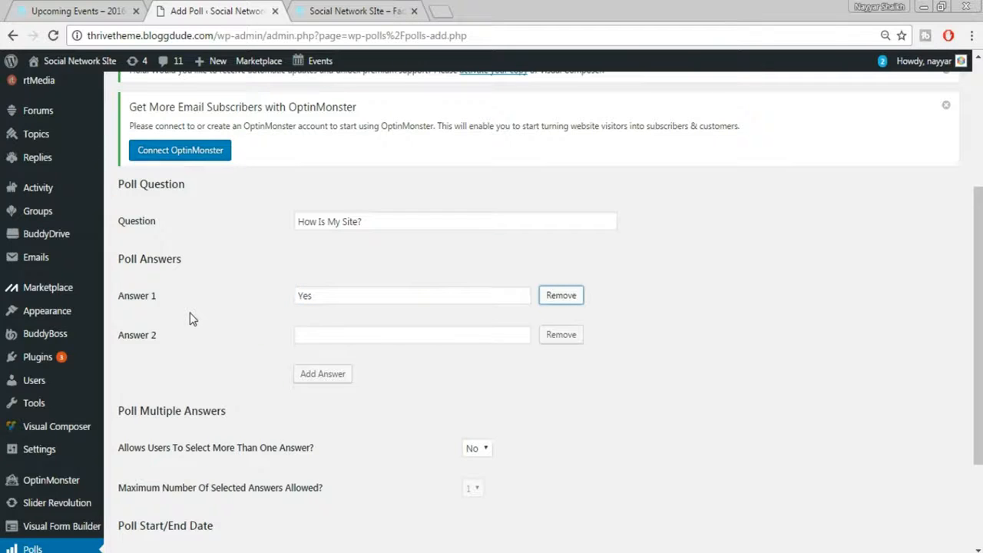
{"action": "left_click", "coordinate": [407, 330]}
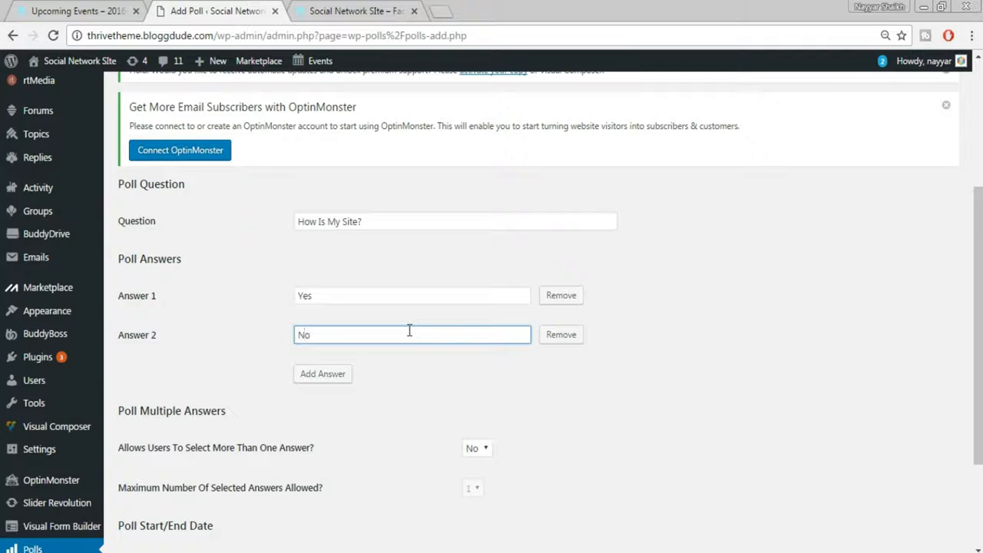
{"action": "scroll", "coordinate": [698, 345], "scroll_direction": "down", "scroll_amount": 1}
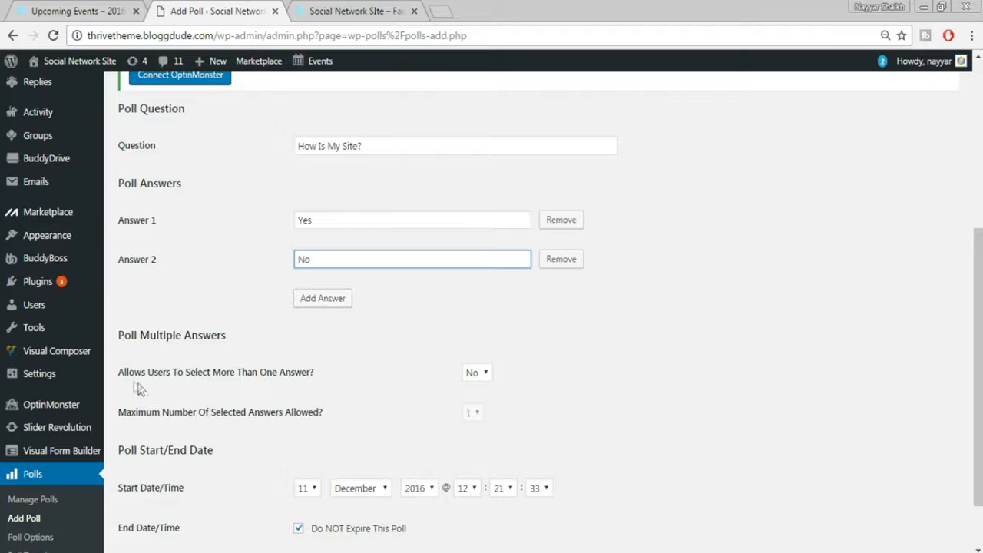
{"action": "left_click", "coordinate": [484, 376]}
{"action": "left_click", "coordinate": [484, 376]}
{"action": "scroll", "coordinate": [652, 391], "scroll_direction": "down", "scroll_amount": 1}
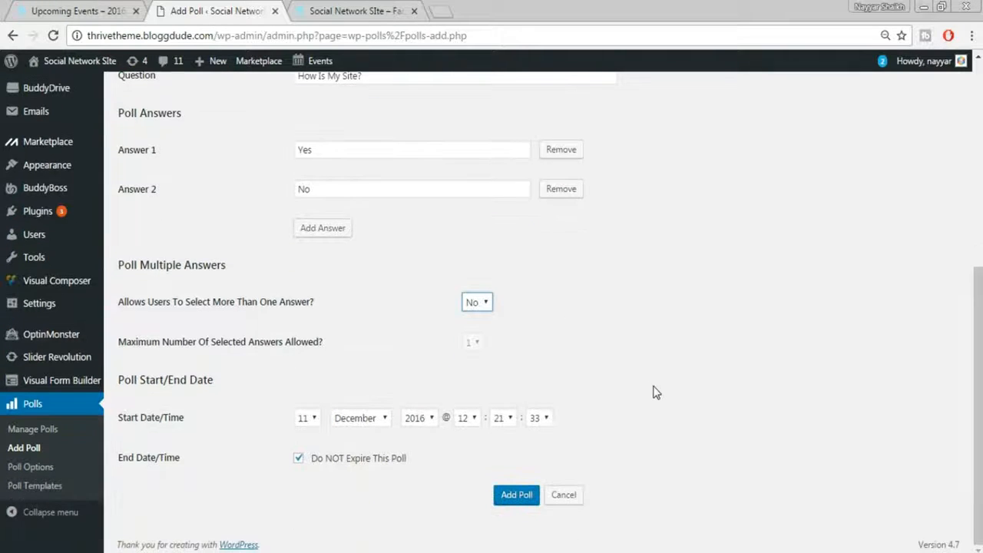
- Set the poll to never expire, add it, and view the site's front page
{"action": "left_click", "coordinate": [335, 457]}
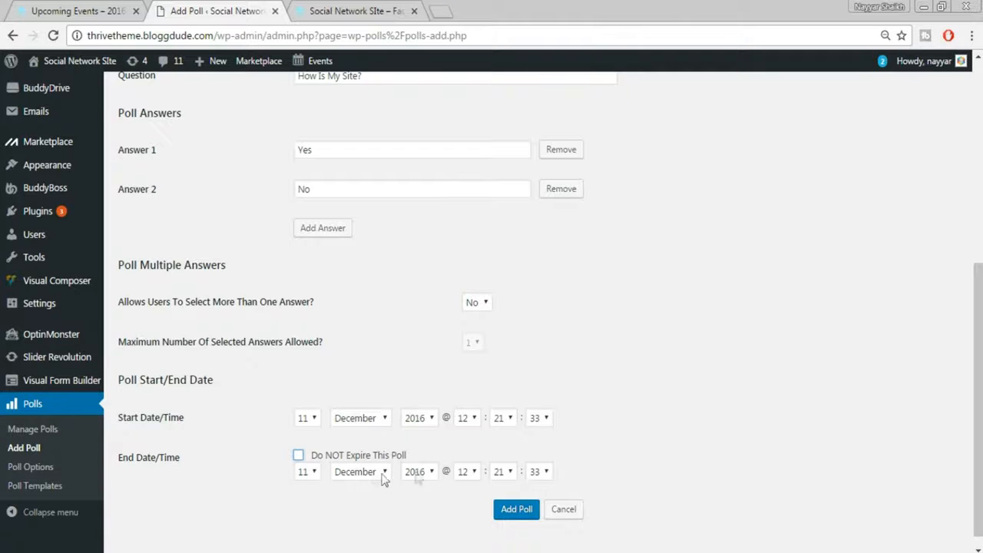
{"action": "left_click", "coordinate": [299, 458]}
{"action": "left_click", "coordinate": [516, 494]}
{"action": "left_click", "coordinate": [357, 10]}
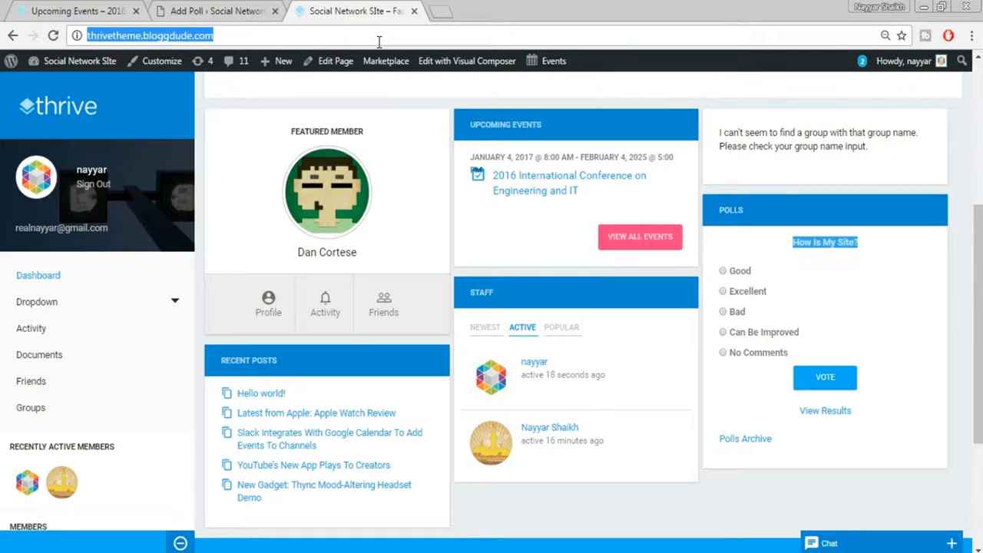
{"action": "key", "text": "Return"}
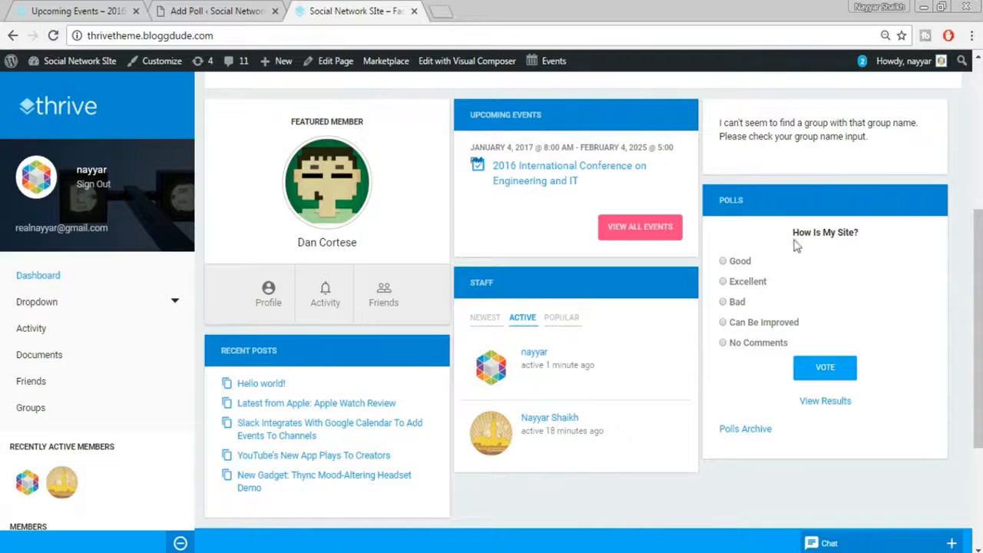
{"action": "scroll", "coordinate": [860, 366], "scroll_direction": "up", "scroll_amount": 4}
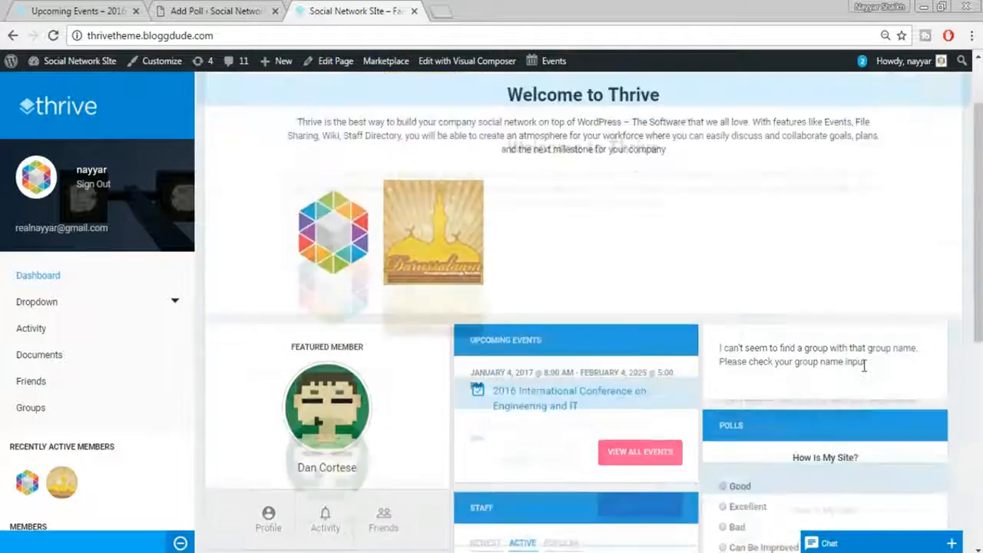
{"action": "scroll", "coordinate": [868, 377], "scroll_direction": "down", "scroll_amount": 4}
{"action": "scroll", "coordinate": [875, 365], "scroll_direction": "up", "scroll_amount": 1}
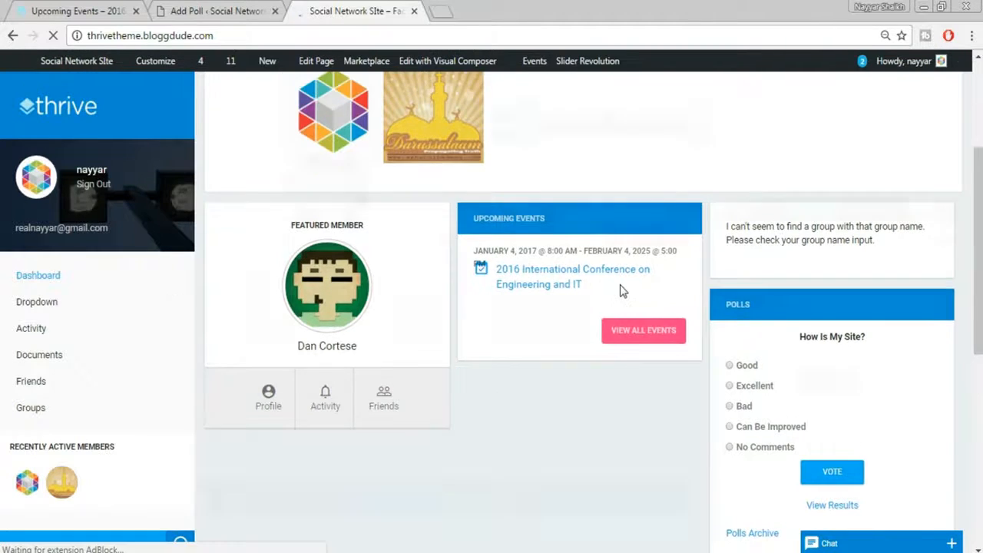
{"action": "scroll", "coordinate": [657, 324], "scroll_direction": "down", "scroll_amount": 2}
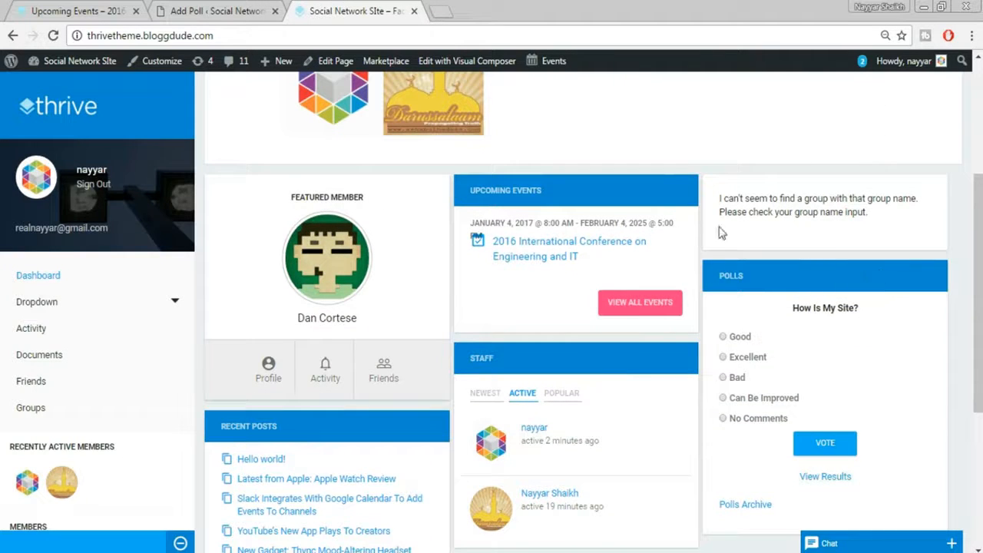
{"action": "scroll", "coordinate": [784, 248], "scroll_direction": "down", "scroll_amount": 1}
{"action": "scroll", "coordinate": [783, 248], "scroll_direction": "up", "scroll_amount": 1}
- Open Appearance > Widgets in a new browser tab from the poll admin page
{"action": "left_click", "coordinate": [192, 11]}
{"action": "scroll", "coordinate": [153, 279], "scroll_direction": "down", "scroll_amount": 2}
{"action": "scroll", "coordinate": [138, 291], "scroll_direction": "up", "scroll_amount": 2}
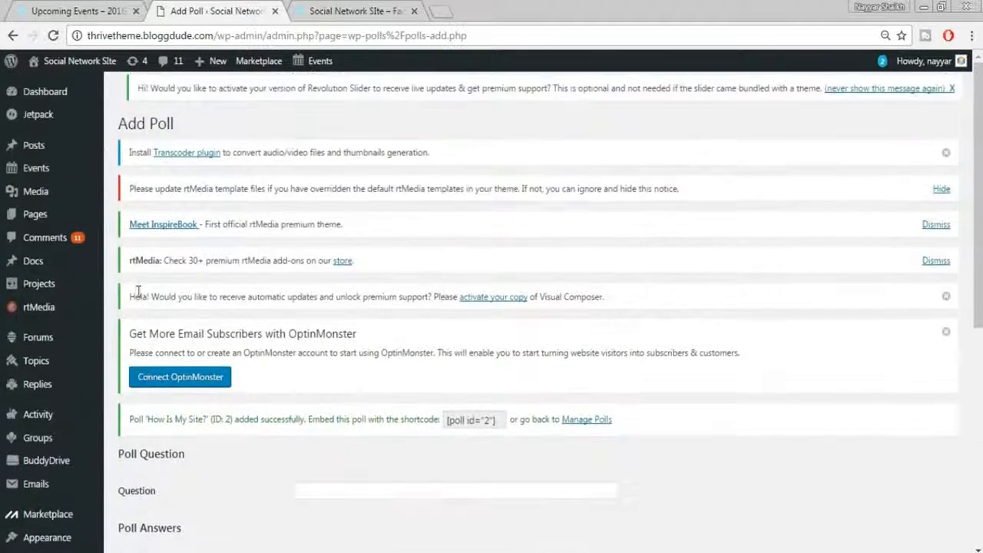
{"action": "scroll", "coordinate": [135, 290], "scroll_direction": "down", "scroll_amount": 2}
{"action": "mouse_move", "coordinate": [46, 317]}
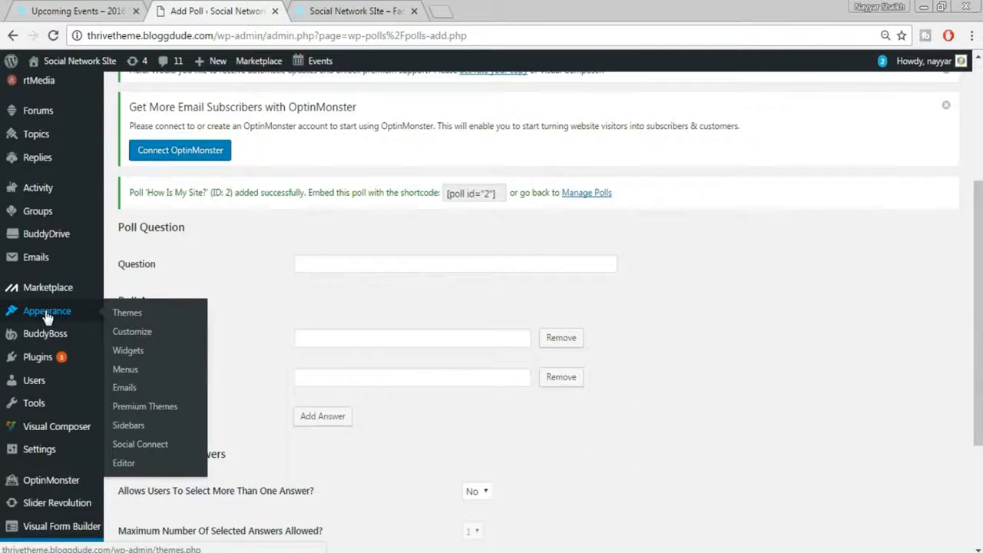
{"action": "right_click", "coordinate": [137, 359]}
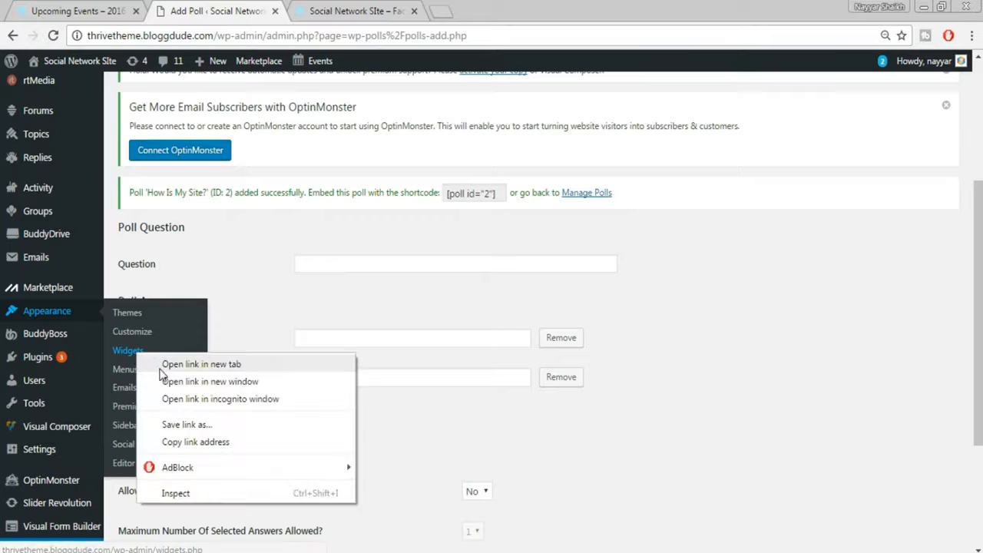
{"action": "left_click", "coordinate": [157, 363]}
{"action": "left_click", "coordinate": [336, 13]}
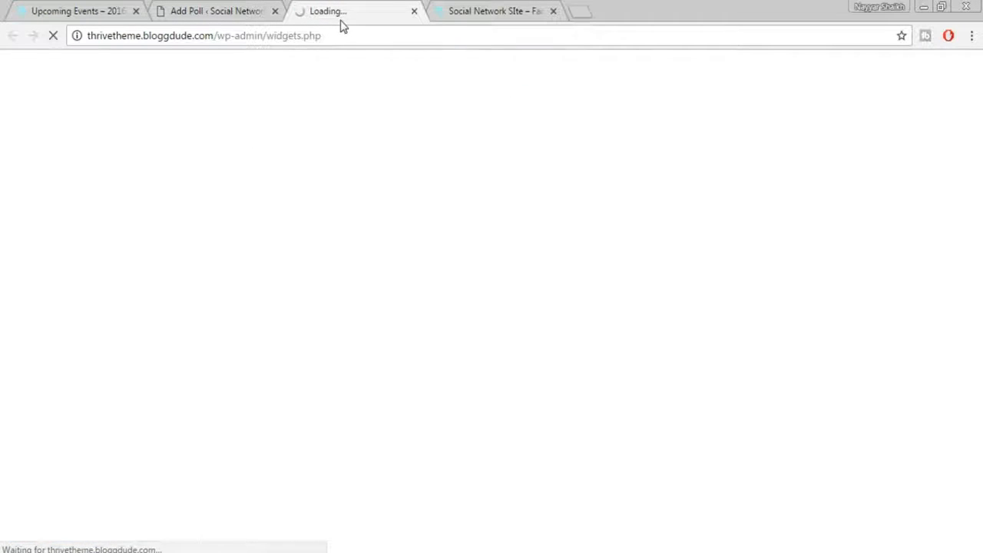
- Change the Dashboard's Thrive: Featured Member username to the admin's account and save
{"action": "scroll", "coordinate": [684, 397], "scroll_direction": "up", "scroll_amount": 2}
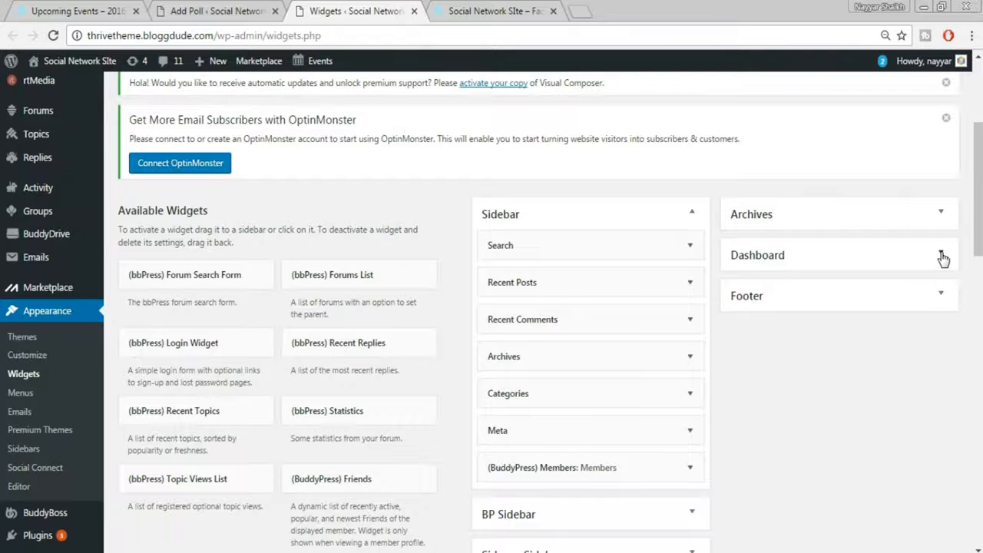
{"action": "left_click", "coordinate": [941, 256]}
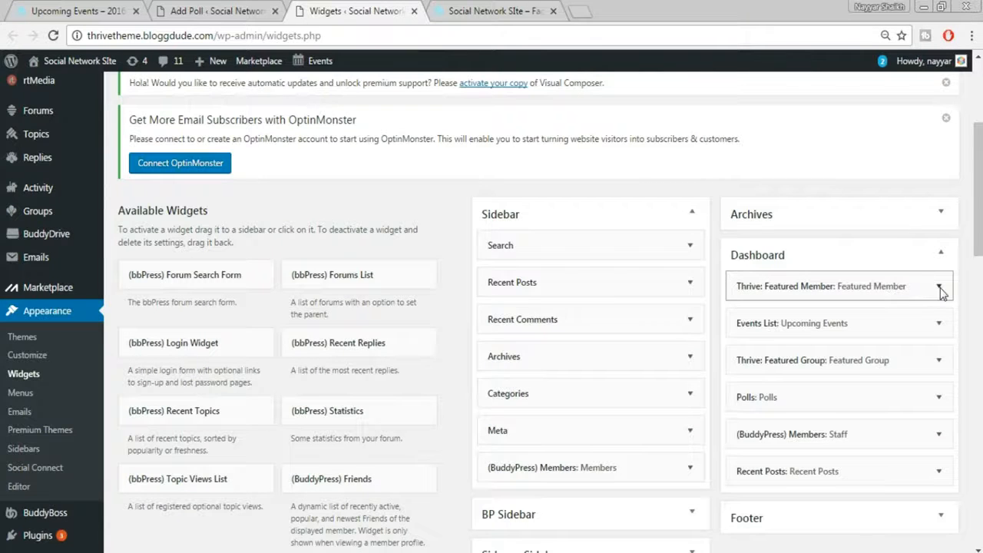
{"action": "left_click", "coordinate": [939, 286]}
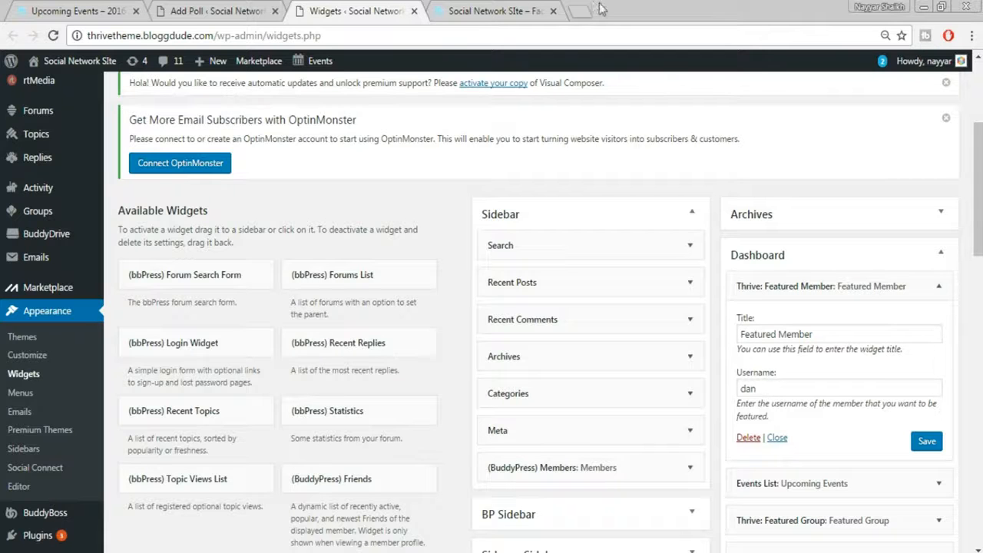
{"action": "left_click", "coordinate": [476, 9]}
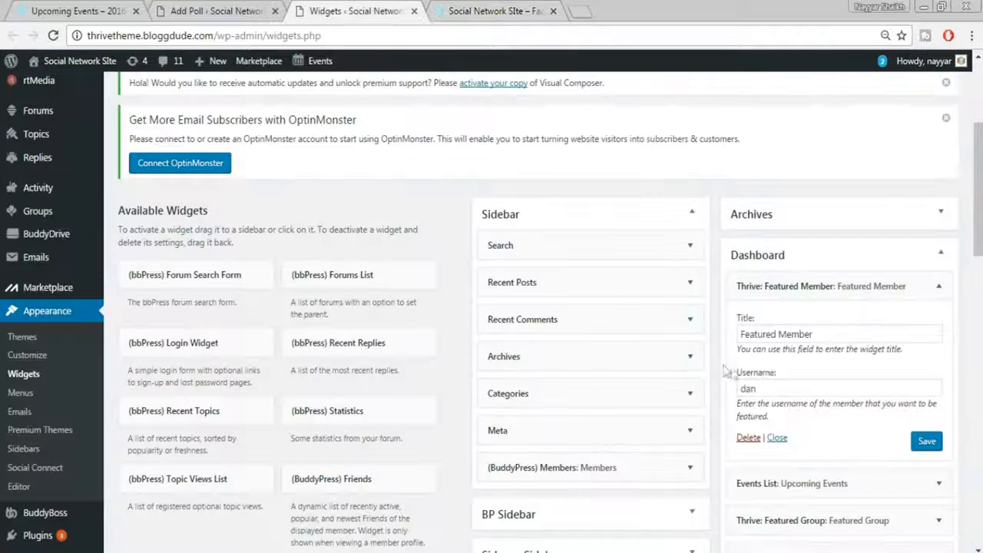
{"action": "left_click", "coordinate": [349, 11]}
{"action": "left_click_drag", "start_coordinate": [773, 392], "coordinate": [731, 394]}
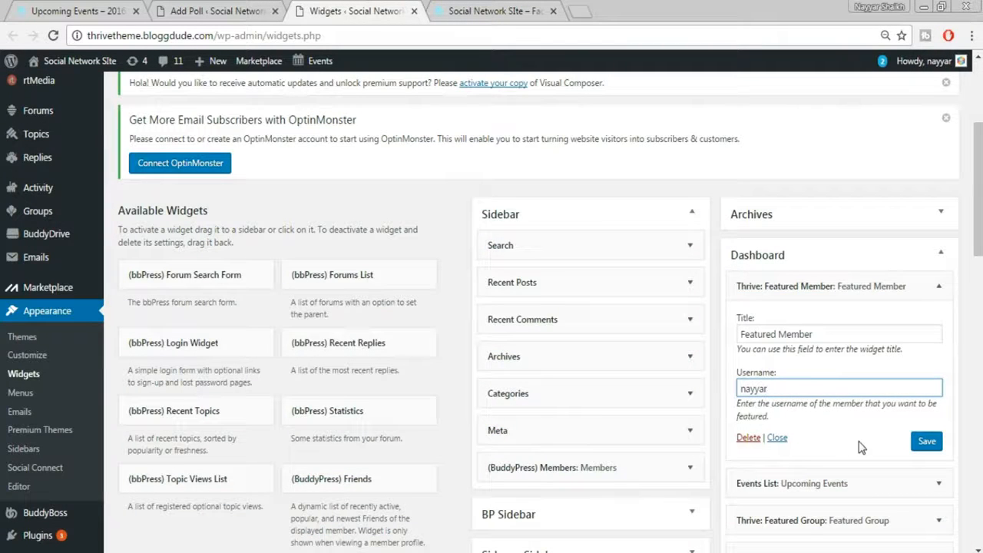
{"action": "left_click", "coordinate": [927, 441]}
{"action": "left_click", "coordinate": [476, 10]}
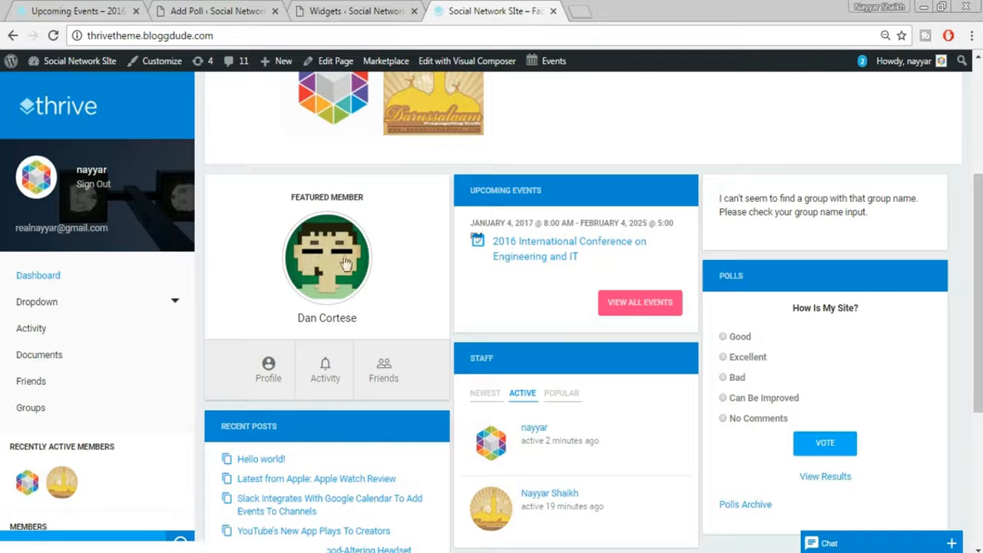
{"action": "left_click", "coordinate": [357, 11]}
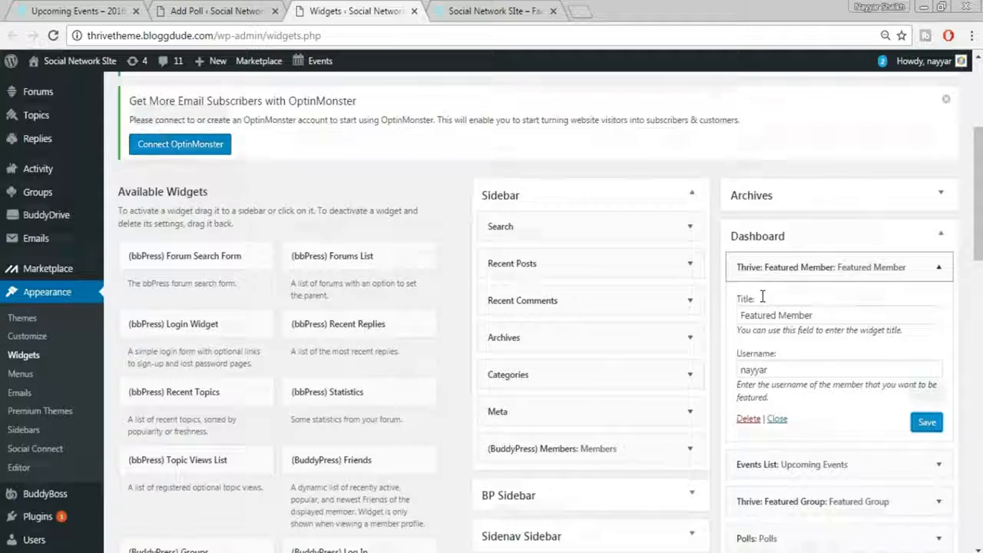
- Collapse Featured Member and keep the Upcoming Events widget showing 5 events
{"action": "scroll", "coordinate": [761, 296], "scroll_direction": "down", "scroll_amount": 2}
{"action": "left_click", "coordinate": [938, 135]}
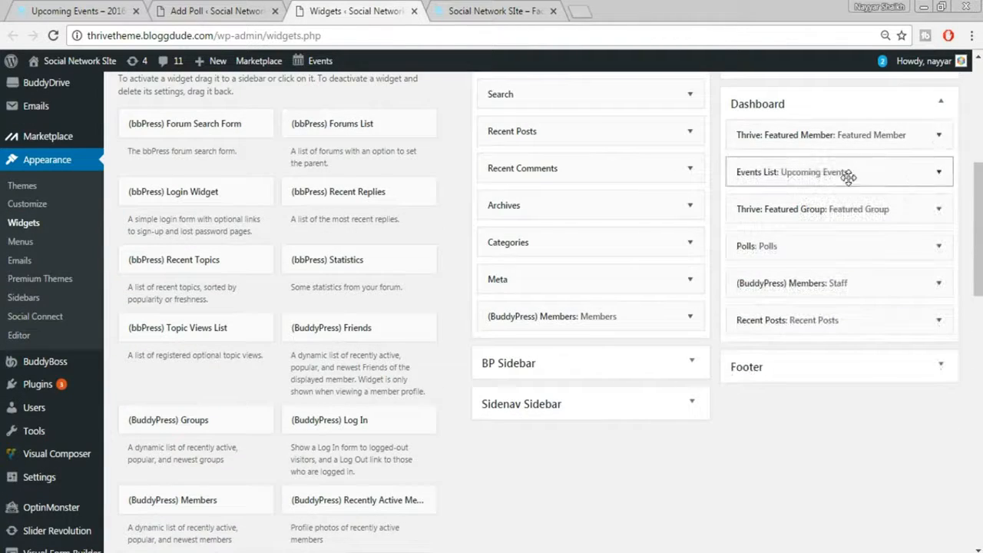
{"action": "left_click", "coordinate": [938, 172]}
{"action": "left_click", "coordinate": [797, 262]}
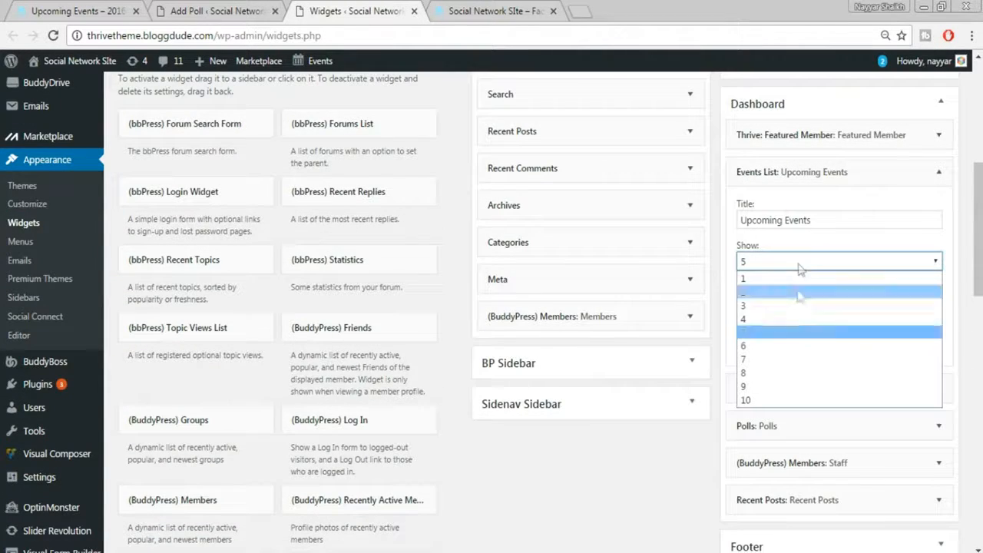
{"action": "left_click", "coordinate": [836, 247]}
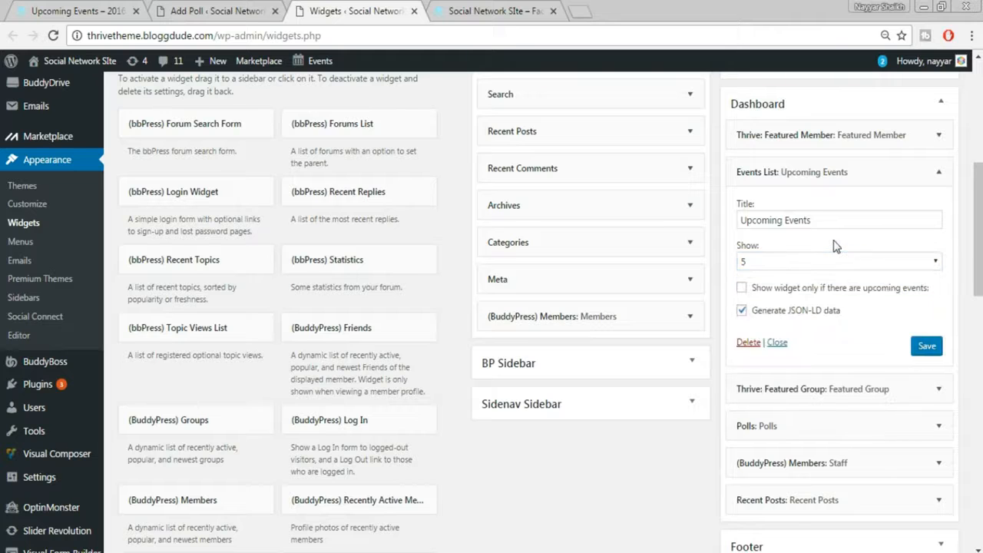
{"action": "left_click", "coordinate": [875, 172]}
- Replace the Featured Group widget's group name Pulp-Fiction with 'name'
{"action": "left_click", "coordinate": [927, 209]}
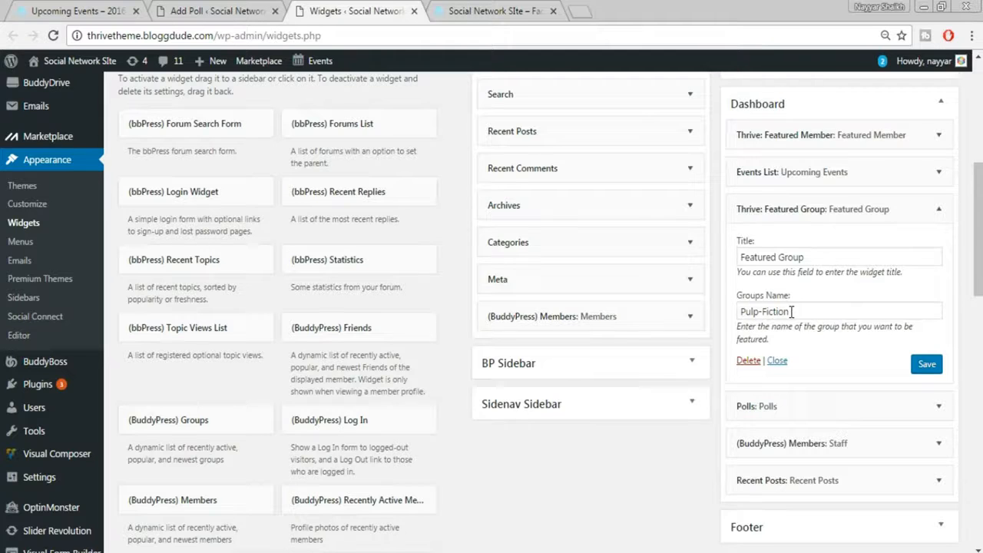
{"action": "left_click_drag", "start_coordinate": [819, 316], "coordinate": [723, 317]}
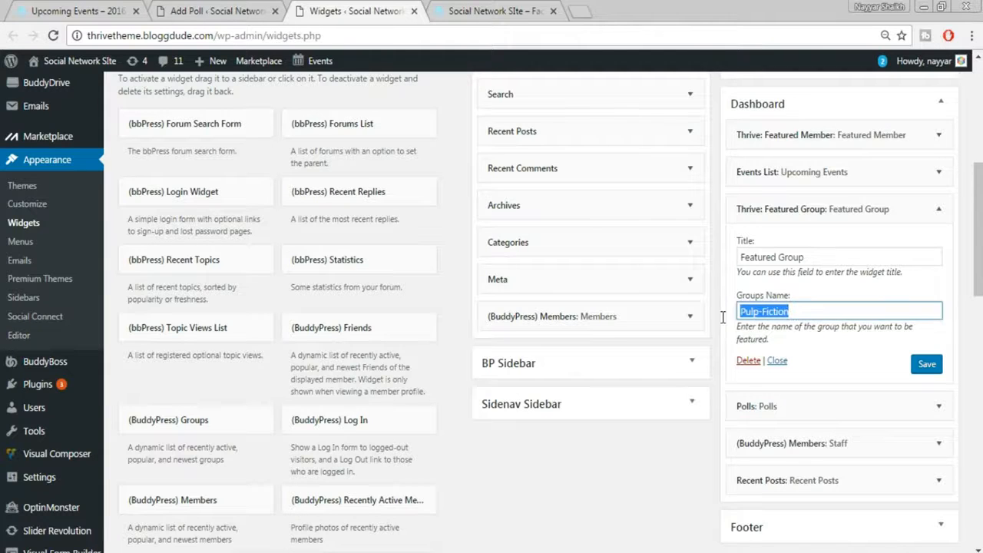
{"action": "key", "text": "BackSpace"}
{"action": "left_click", "coordinate": [441, 10]}
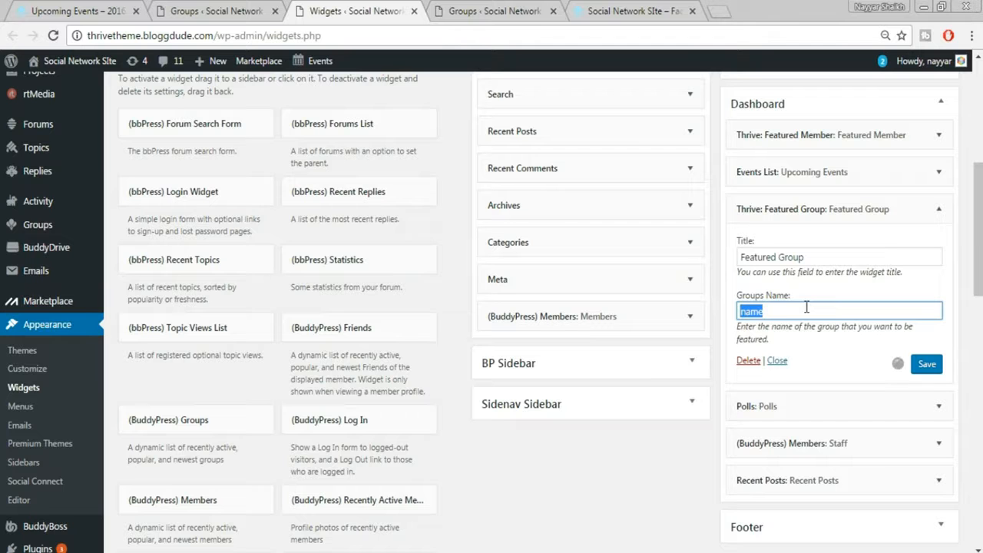
{"action": "key", "text": "BackSpace"}
{"action": "type", "text": "name"}
{"action": "key", "text": "ctrl+a"}
{"action": "key", "text": "BackSpace"}
{"action": "left_click", "coordinate": [934, 212]}
- Check the front page and Groups admin page, close the Groups tab, and expand the Polls widget
{"action": "left_click", "coordinate": [599, 10]}
{"action": "scroll", "coordinate": [824, 111], "scroll_direction": "down", "scroll_amount": 4}
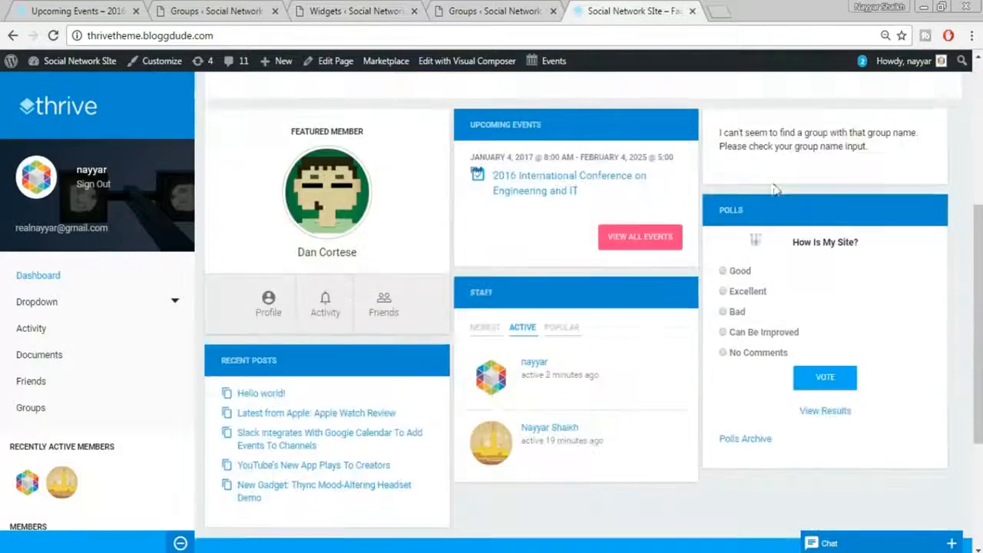
{"action": "scroll", "coordinate": [421, 374], "scroll_direction": "down", "scroll_amount": 2}
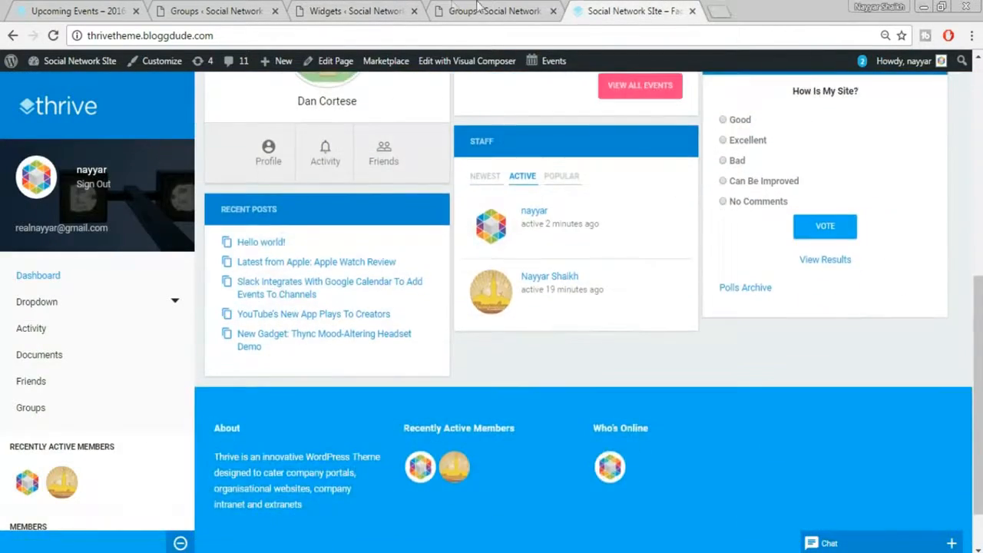
{"action": "left_click", "coordinate": [462, 9]}
{"action": "scroll", "coordinate": [849, 230], "scroll_direction": "down", "scroll_amount": 5}
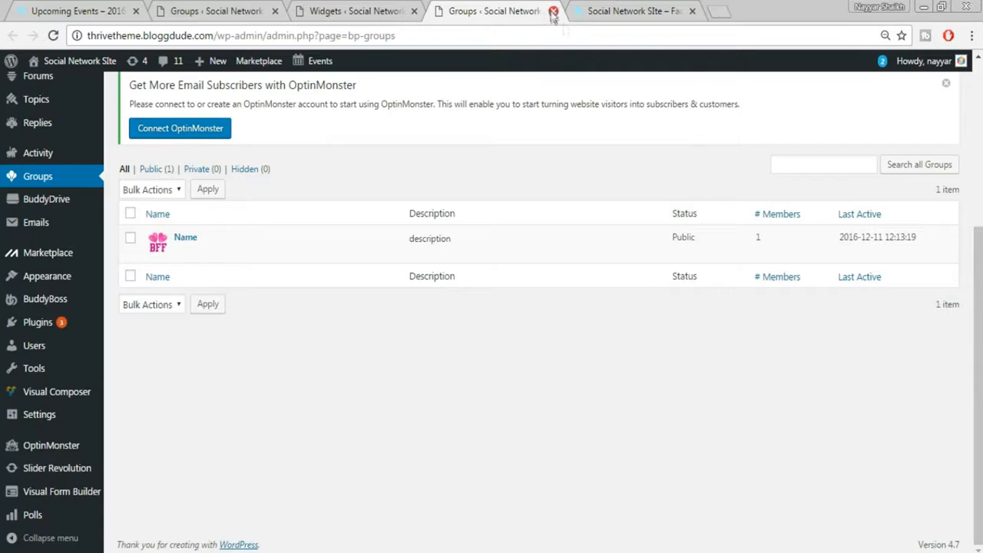
{"action": "left_click", "coordinate": [553, 11]}
{"action": "key", "text": "ctrl+shift+Tab"}
{"action": "scroll", "coordinate": [877, 205], "scroll_direction": "down", "scroll_amount": 1}
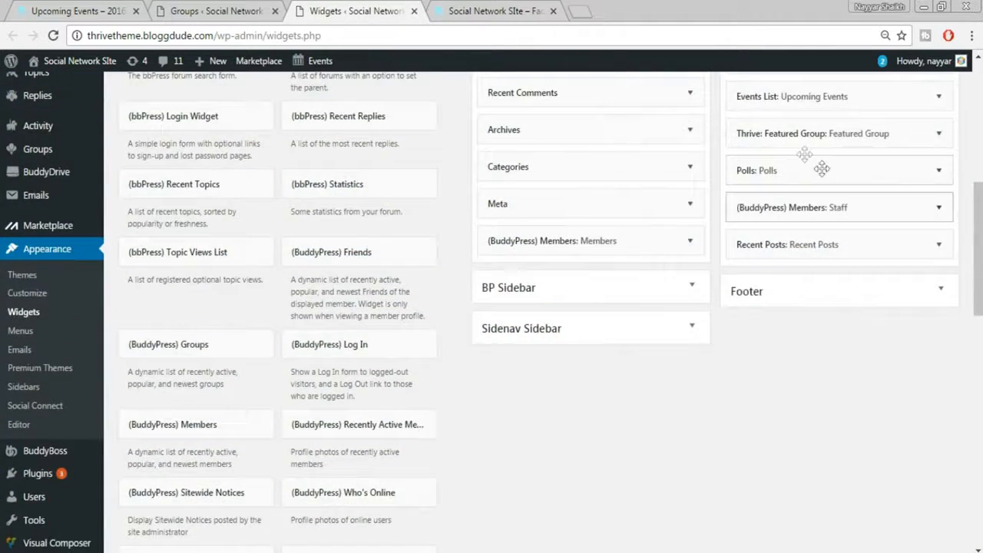
{"action": "scroll", "coordinate": [889, 169], "scroll_direction": "up", "scroll_amount": 1}
{"action": "left_click", "coordinate": [932, 247]}
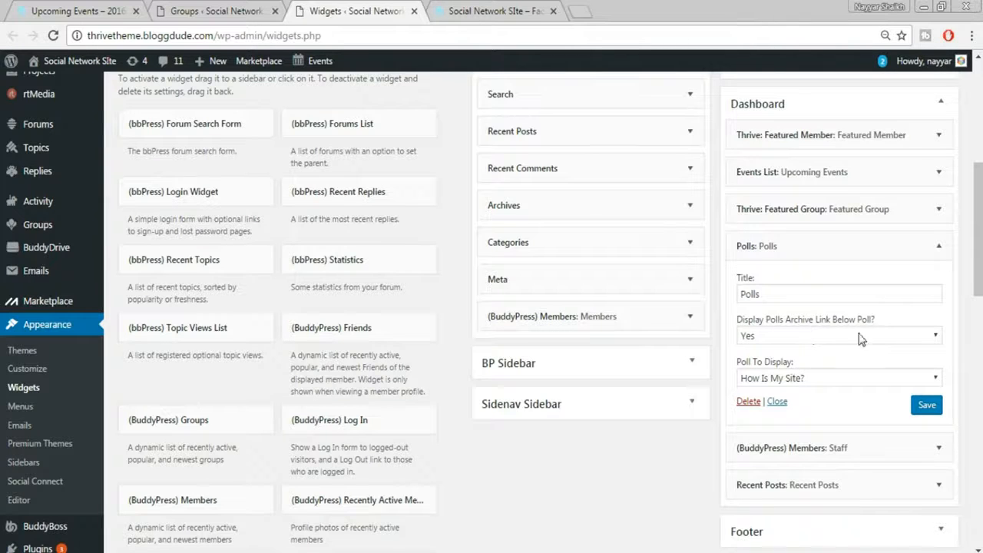
- Choose 'How Is My Site?' as the Polls widget's displayed poll, save, and collapse it
{"action": "left_click", "coordinate": [832, 380]}
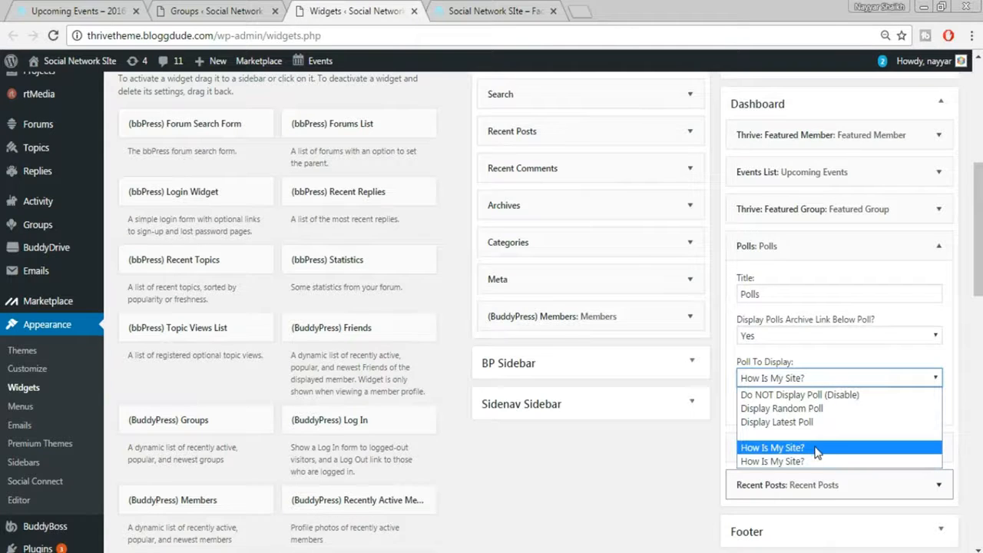
{"action": "left_click", "coordinate": [817, 448]}
{"action": "left_click", "coordinate": [845, 378]}
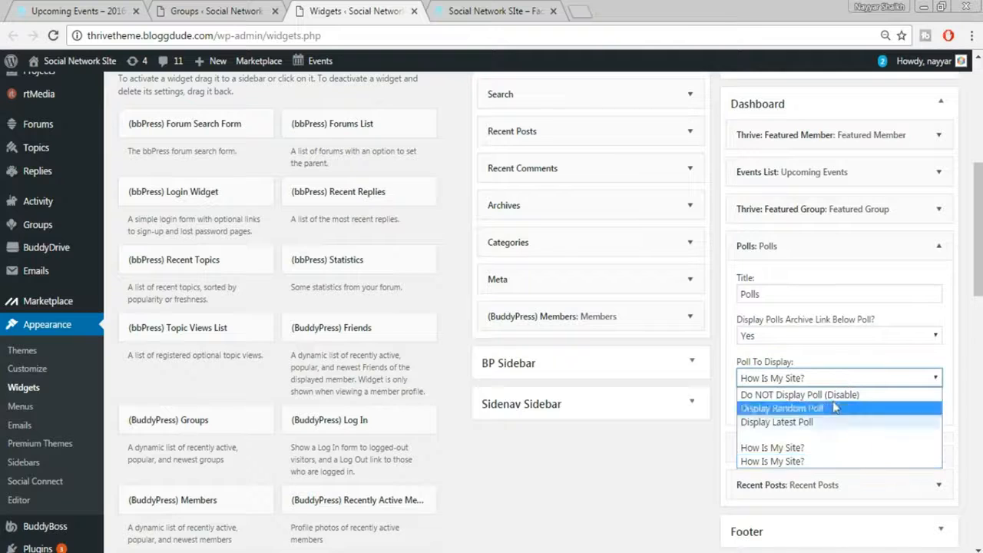
{"action": "left_click", "coordinate": [796, 450]}
{"action": "left_click", "coordinate": [537, 20]}
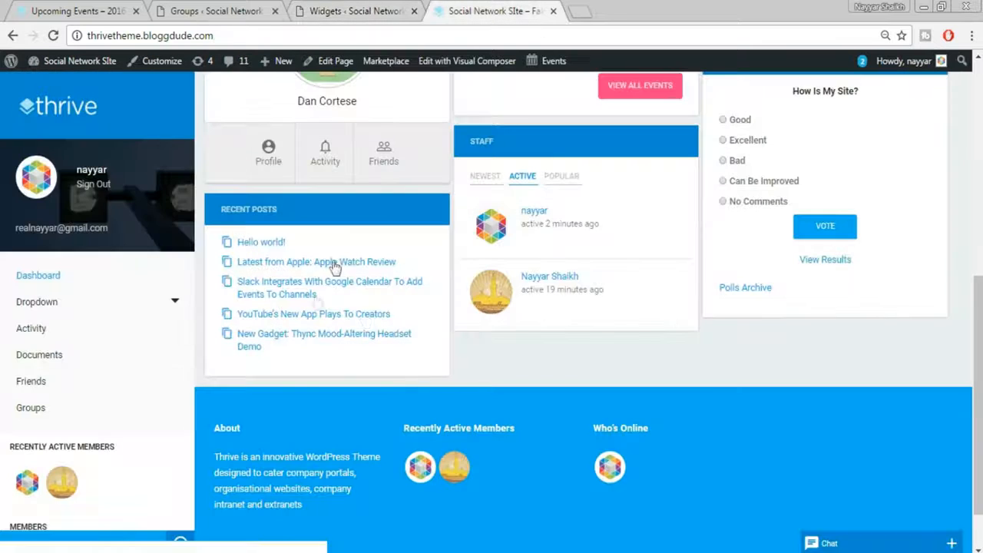
{"action": "scroll", "coordinate": [687, 318], "scroll_direction": "up", "scroll_amount": 3}
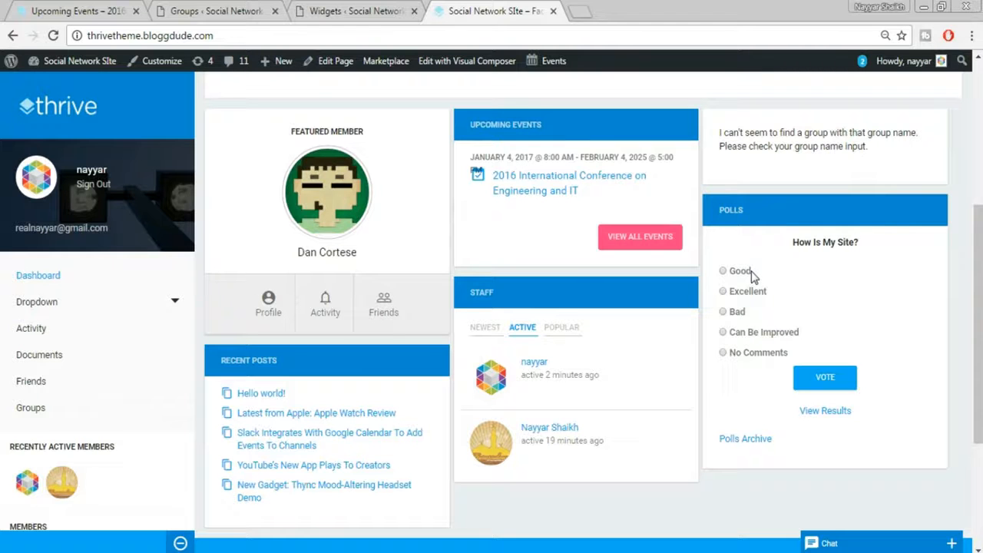
{"action": "left_click", "coordinate": [358, 10]}
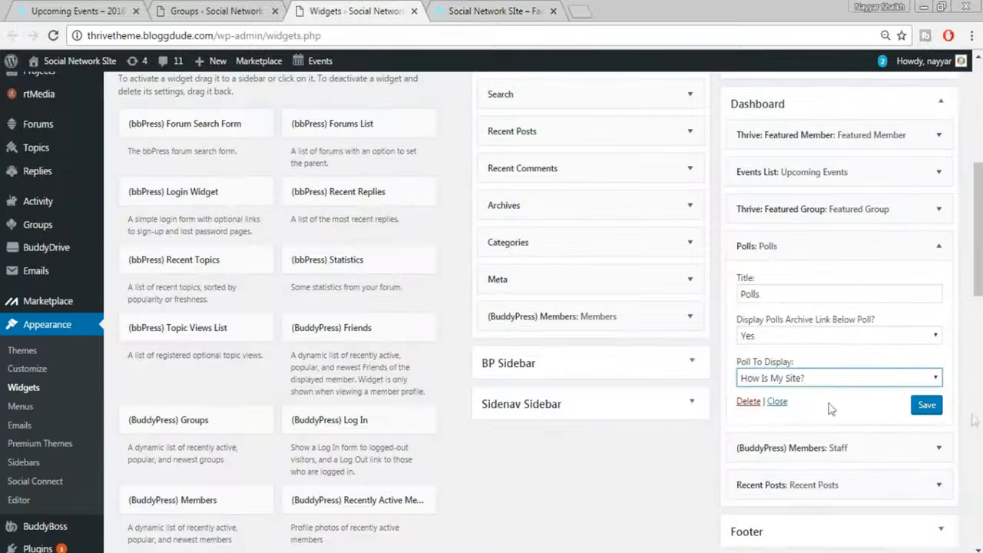
{"action": "left_click", "coordinate": [927, 407]}
{"action": "left_click", "coordinate": [937, 249]}
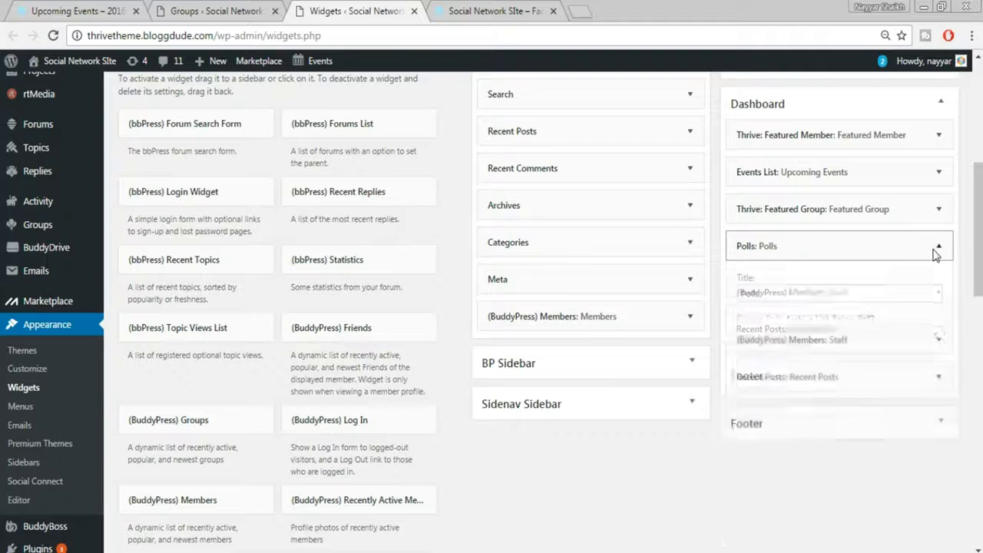
- Rename the Staff members widget's title to Members and save it
{"action": "left_click", "coordinate": [932, 283]}
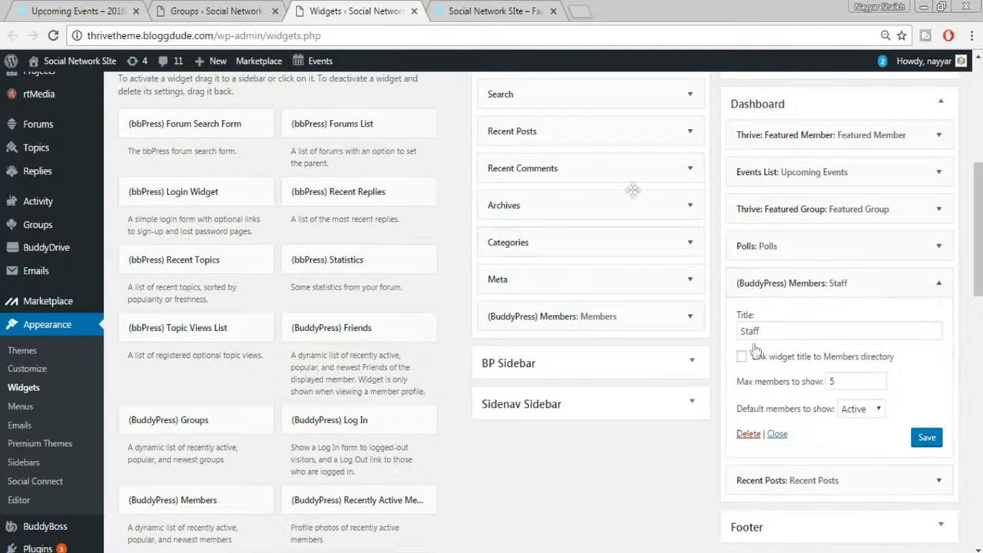
{"action": "left_click", "coordinate": [503, 6]}
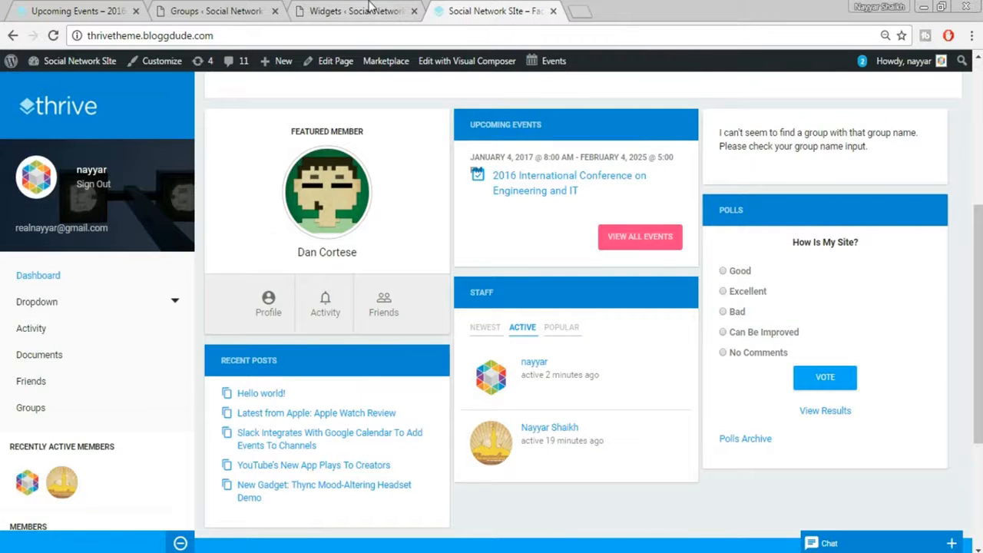
{"action": "key", "text": "ctrl+shift+Tab"}
{"action": "double_click", "coordinate": [769, 331]}
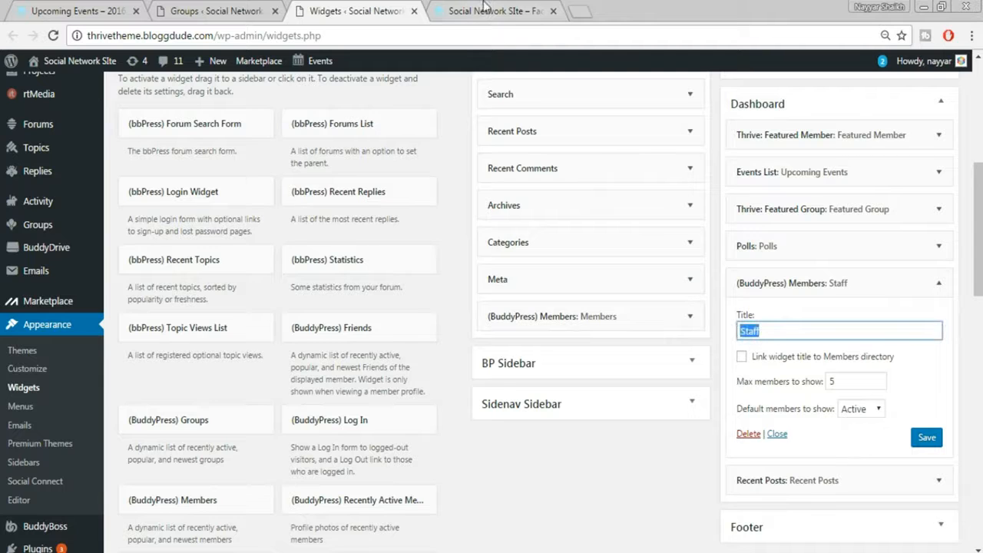
{"action": "left_click", "coordinate": [484, 8]}
{"action": "left_click", "coordinate": [353, 11]}
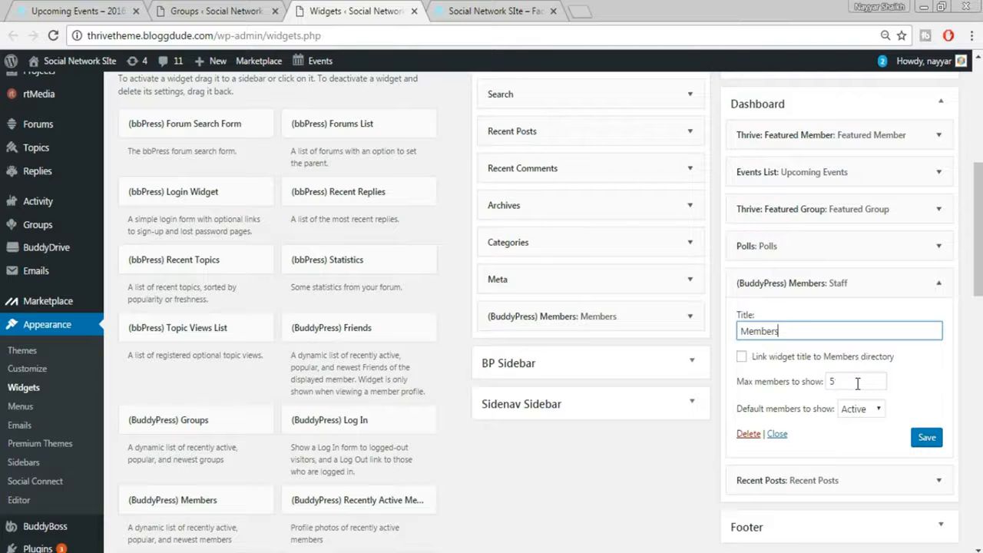
{"action": "scroll", "coordinate": [928, 399], "scroll_direction": "down", "scroll_amount": 2}
{"action": "left_click", "coordinate": [926, 285]}
{"action": "left_click", "coordinate": [938, 132]}
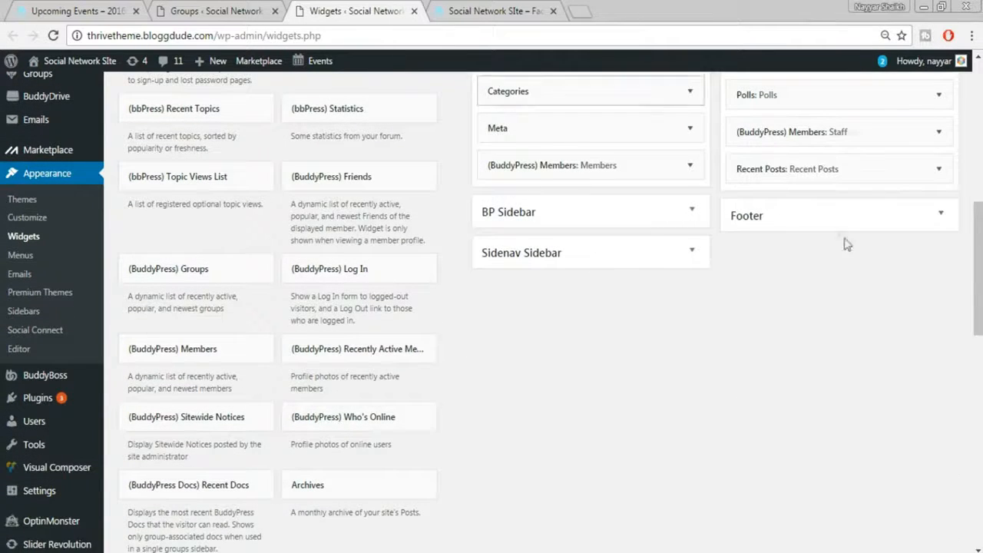
- Delete the Recent Posts widget from the Dashboard sidebar
{"action": "left_click", "coordinate": [852, 170]}
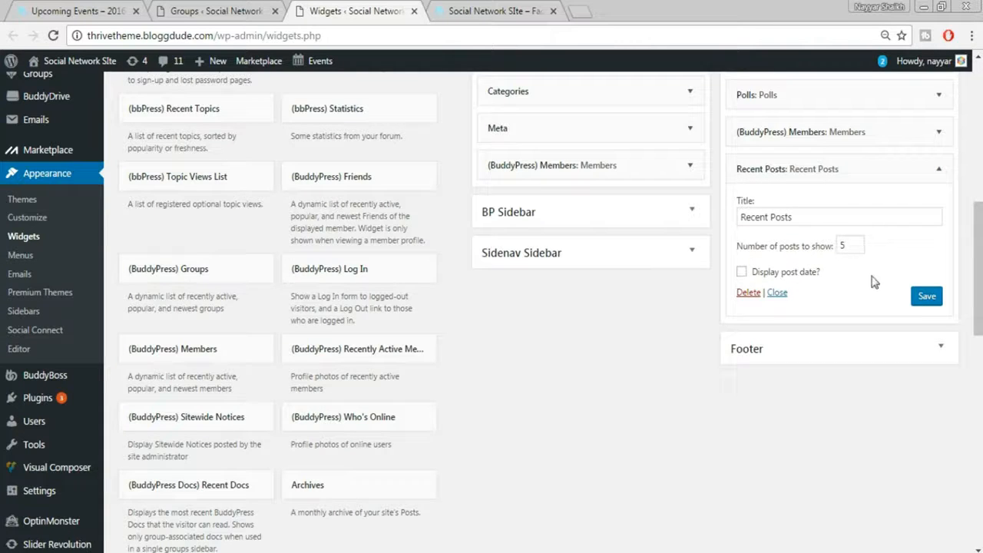
{"action": "left_click", "coordinate": [486, 9]}
{"action": "scroll", "coordinate": [660, 305], "scroll_direction": "down", "scroll_amount": 2}
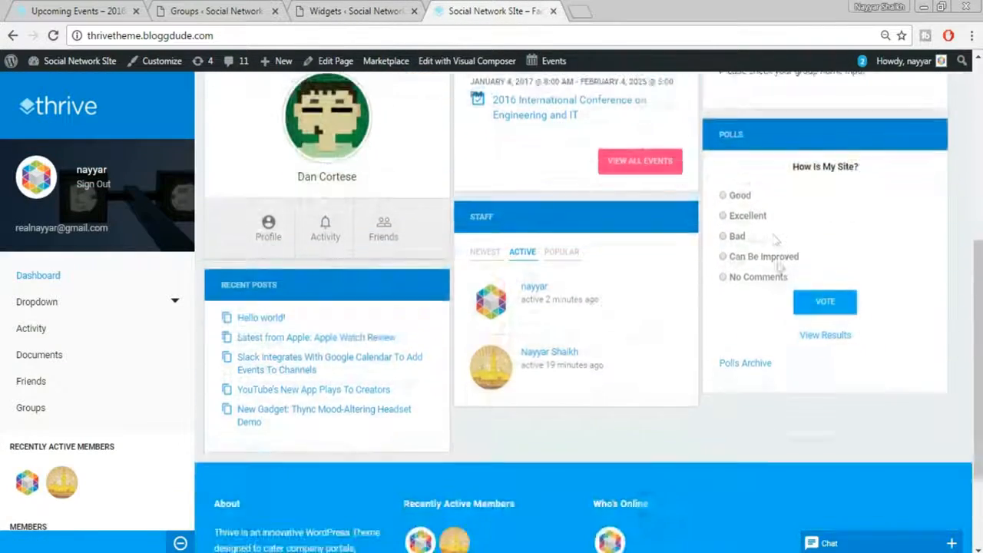
{"action": "scroll", "coordinate": [555, 486], "scroll_direction": "up", "scroll_amount": 2}
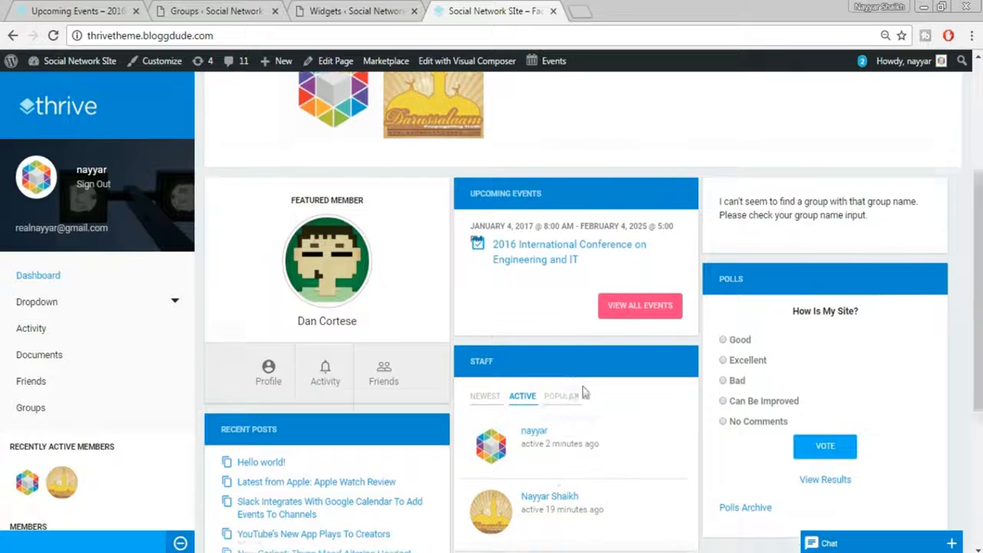
{"action": "scroll", "coordinate": [582, 391], "scroll_direction": "down", "scroll_amount": 2}
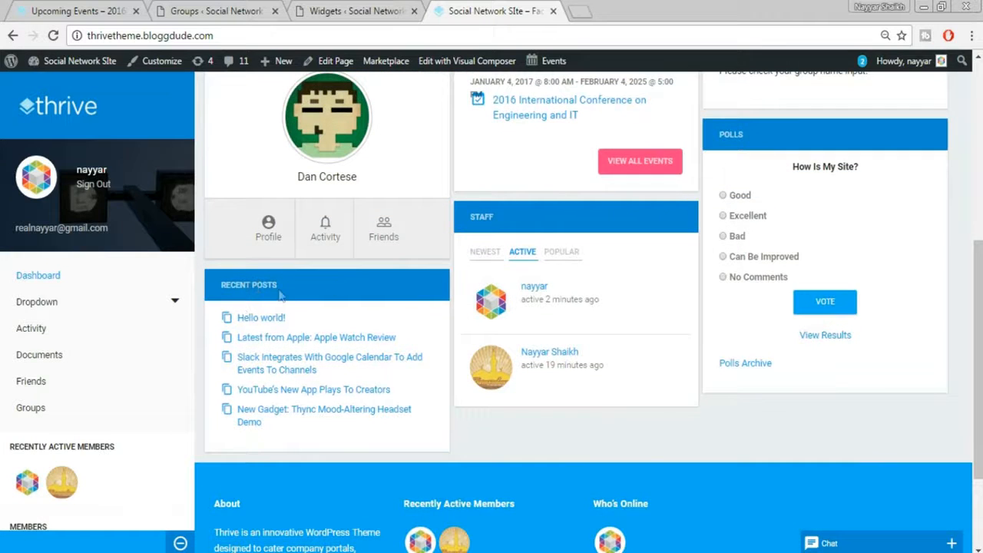
{"action": "left_click", "coordinate": [351, 11]}
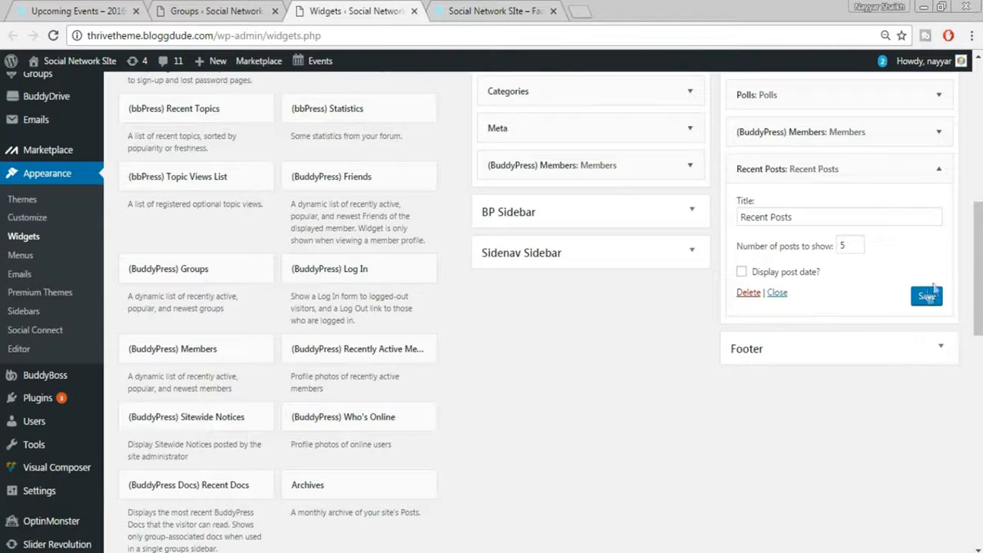
{"action": "left_click", "coordinate": [748, 293]}
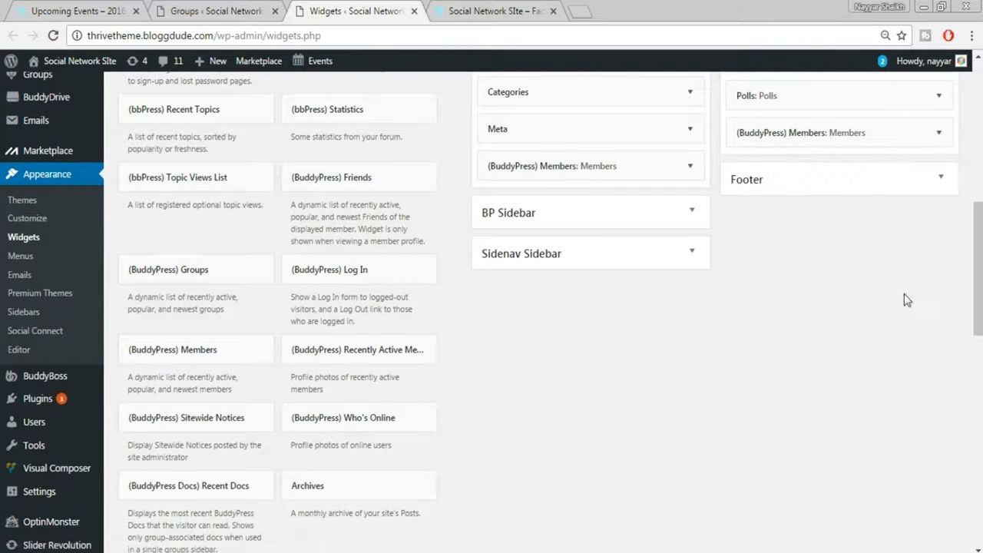
{"action": "scroll", "coordinate": [910, 307], "scroll_direction": "up", "scroll_amount": 5}
- Compare the live site against the Widgets admin page, switching between the two tabs
{"action": "scroll", "coordinate": [910, 307], "scroll_direction": "down", "scroll_amount": 1}
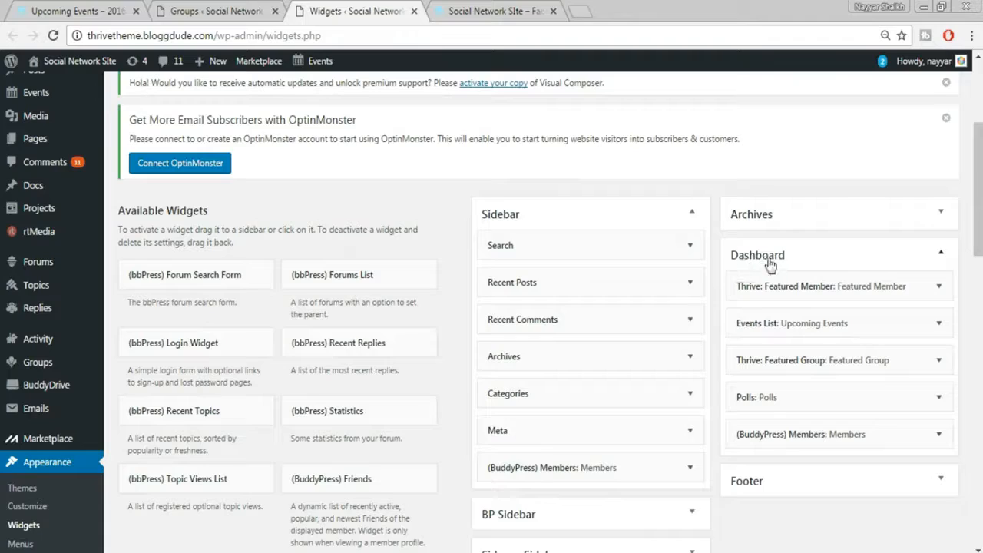
{"action": "left_click", "coordinate": [499, 11]}
{"action": "scroll", "coordinate": [552, 353], "scroll_direction": "up", "scroll_amount": 5}
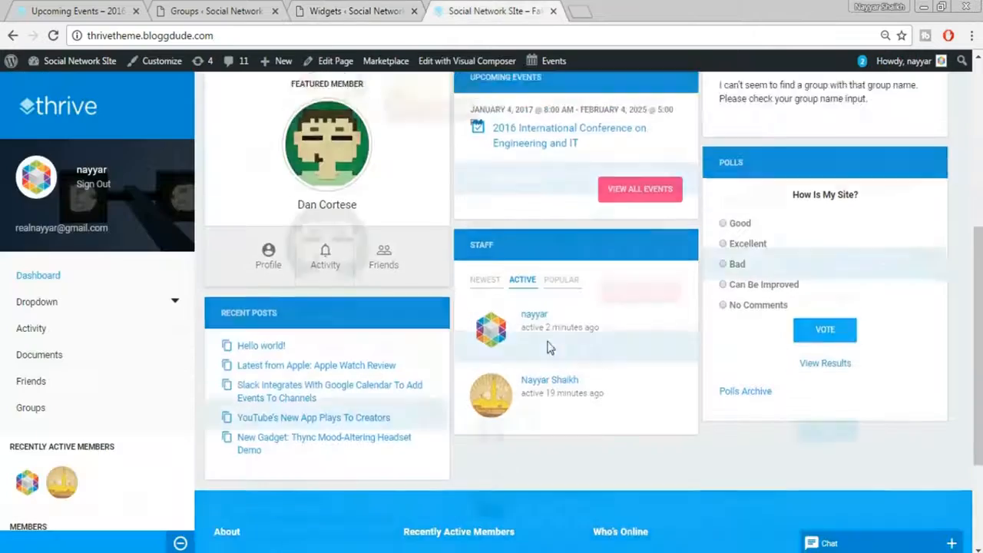
{"action": "scroll", "coordinate": [559, 369], "scroll_direction": "down", "scroll_amount": 4}
{"action": "left_click", "coordinate": [357, 11]}
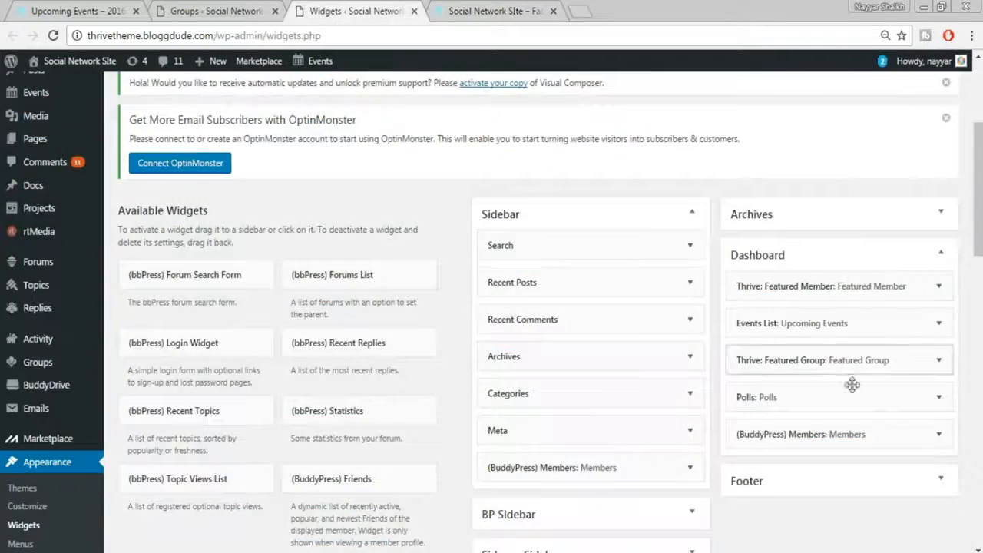
{"action": "scroll", "coordinate": [851, 381], "scroll_direction": "up", "scroll_amount": 3}
{"action": "left_click", "coordinate": [491, 11]}
{"action": "scroll", "coordinate": [607, 208], "scroll_direction": "down", "scroll_amount": 1}
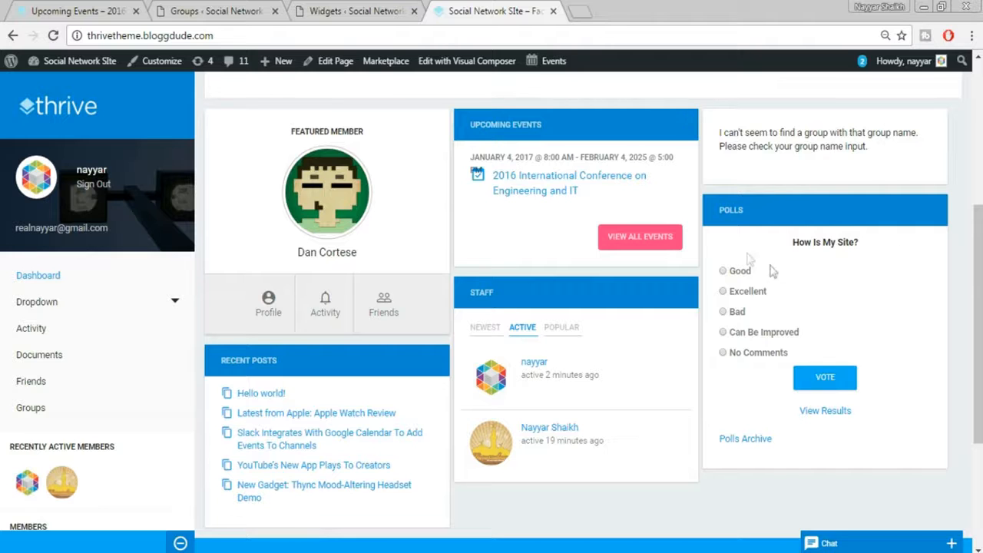
{"action": "key", "text": "ctrl+shift+Tab"}
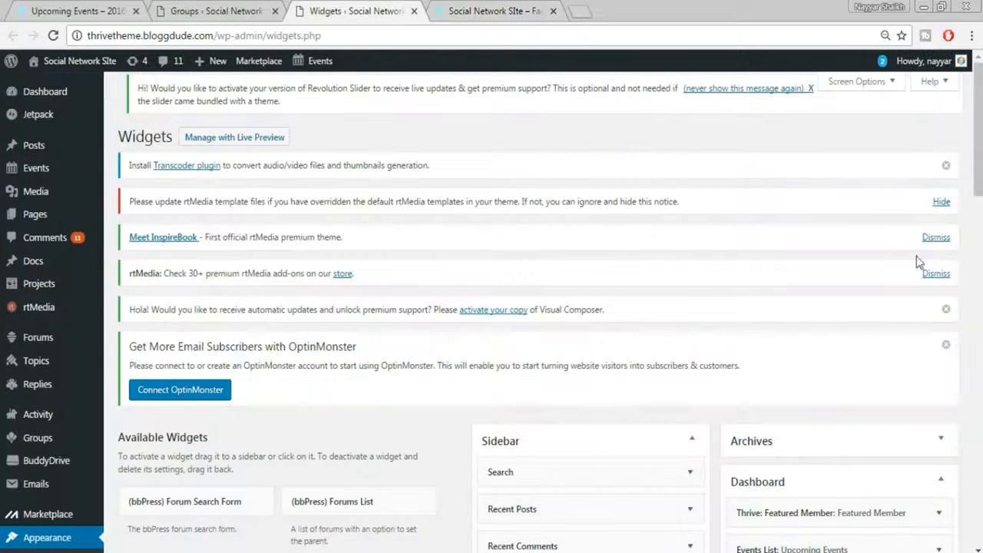
{"action": "scroll", "coordinate": [916, 258], "scroll_direction": "down", "scroll_amount": 4}
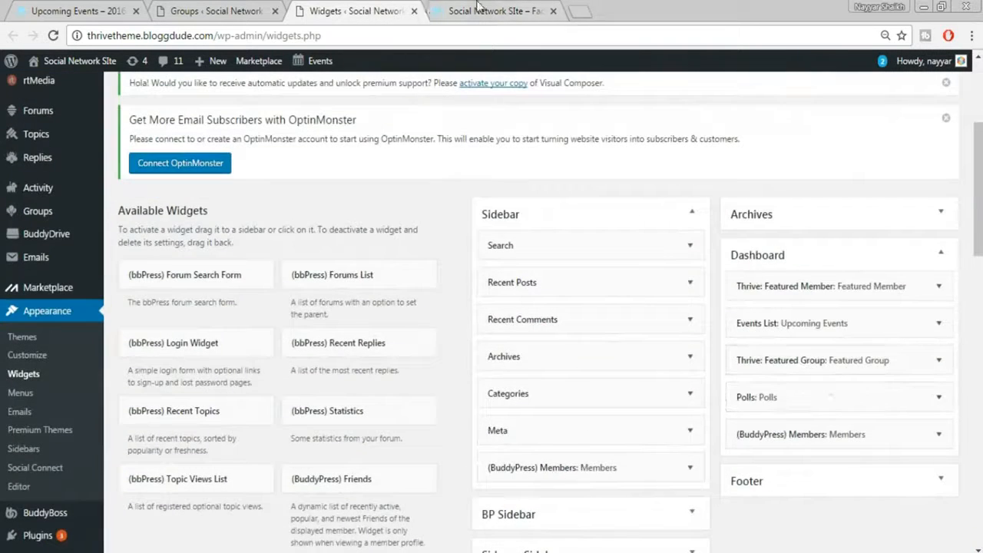
- Reload the front page and scroll through the updated Members, Polls and Featured Group boxes
{"action": "left_click", "coordinate": [481, 9]}
{"action": "left_click", "coordinate": [482, 31]}
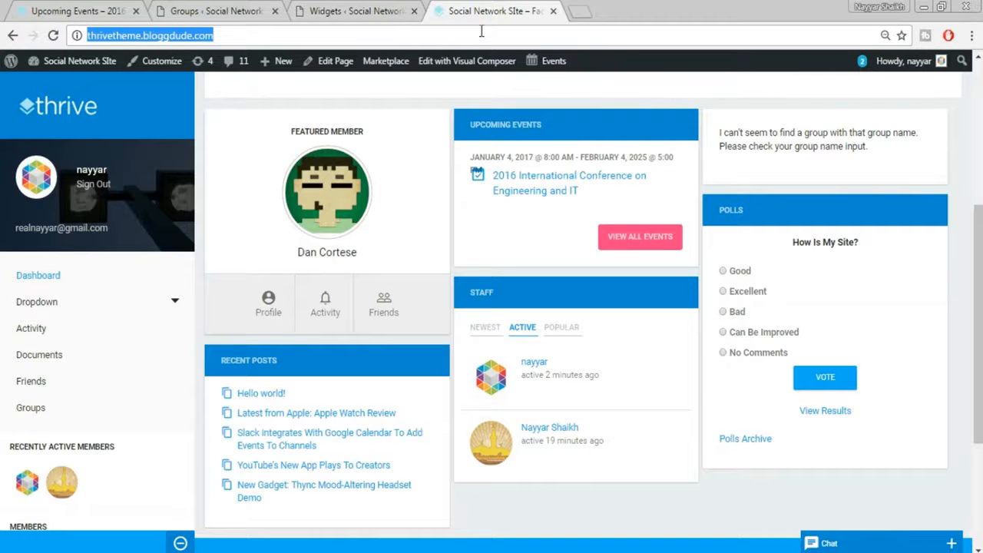
{"action": "key", "text": "Return"}
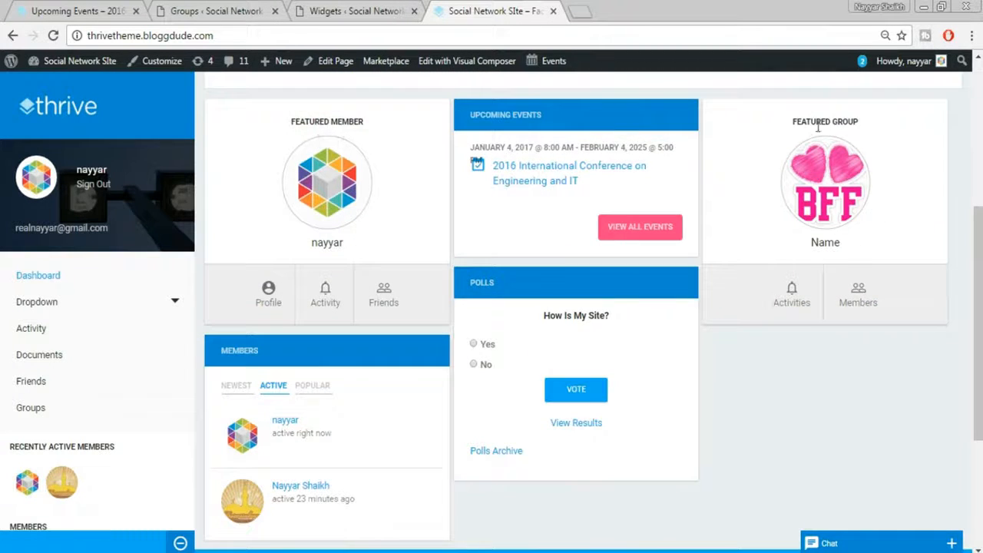
{"action": "scroll", "coordinate": [887, 225], "scroll_direction": "down", "scroll_amount": 1}
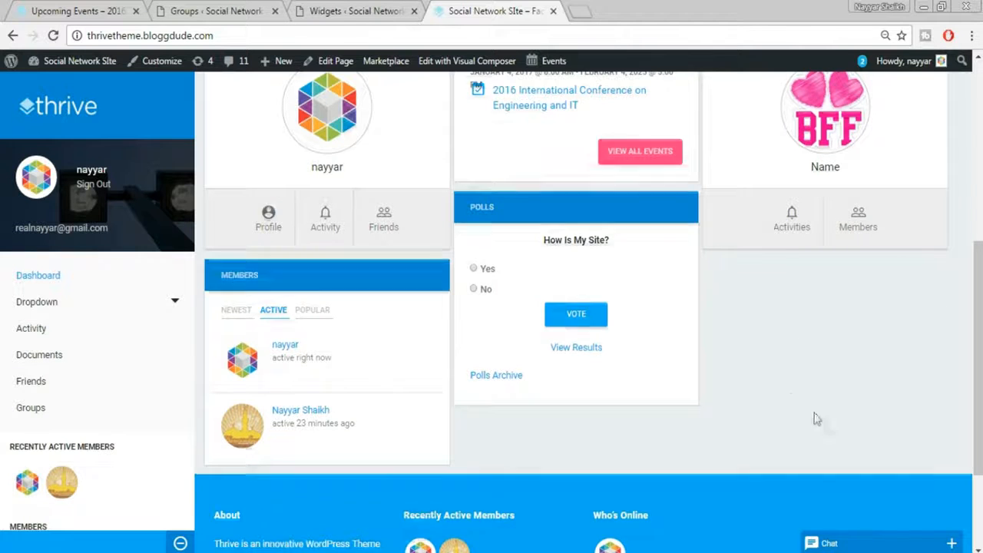
{"action": "scroll", "coordinate": [816, 418], "scroll_direction": "up", "scroll_amount": 4}
{"action": "scroll", "coordinate": [909, 425], "scroll_direction": "down", "scroll_amount": 1}
{"action": "scroll", "coordinate": [373, 246], "scroll_direction": "down", "scroll_amount": 2}
{"action": "scroll", "coordinate": [373, 246], "scroll_direction": "up", "scroll_amount": 4}
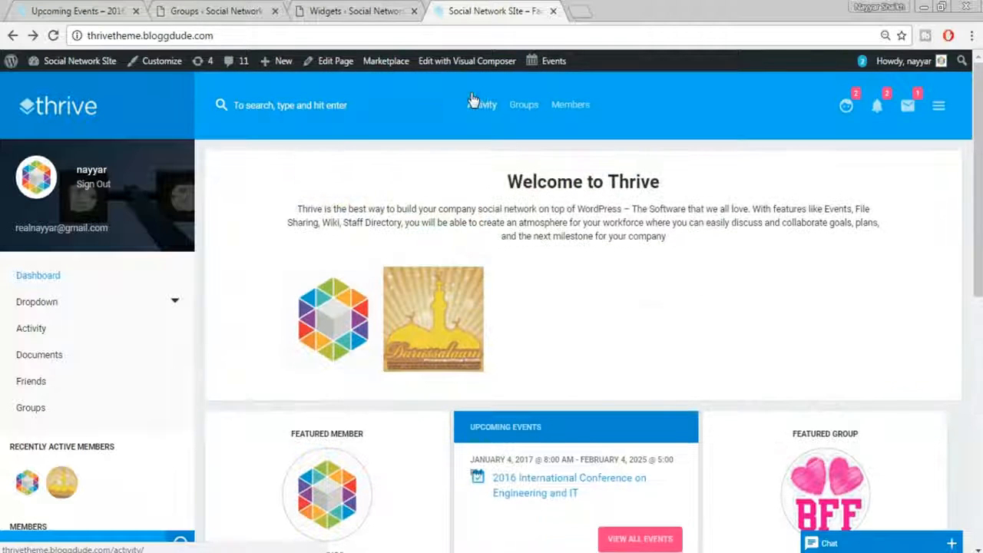
{"action": "scroll", "coordinate": [768, 217], "scroll_direction": "down", "scroll_amount": 1}
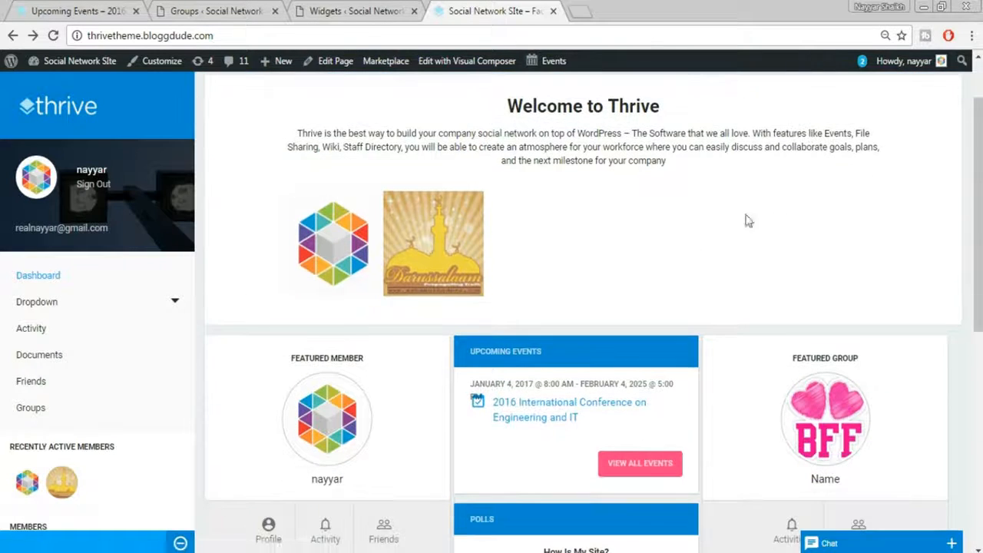
- Look over the admin's member profile page and its sidebar widgets, then return to Widgets
{"action": "left_click", "coordinate": [343, 238]}
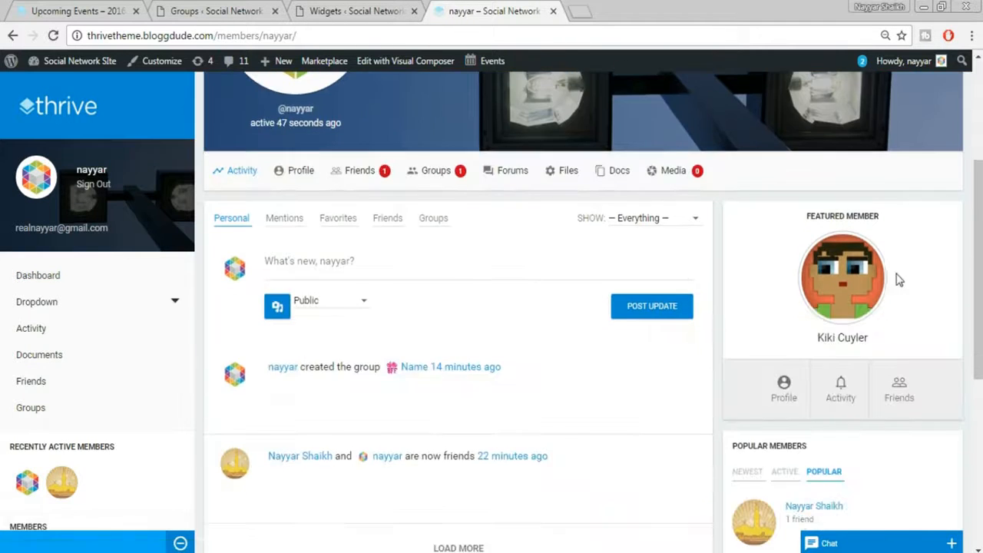
{"action": "scroll", "coordinate": [883, 278], "scroll_direction": "down", "scroll_amount": 2}
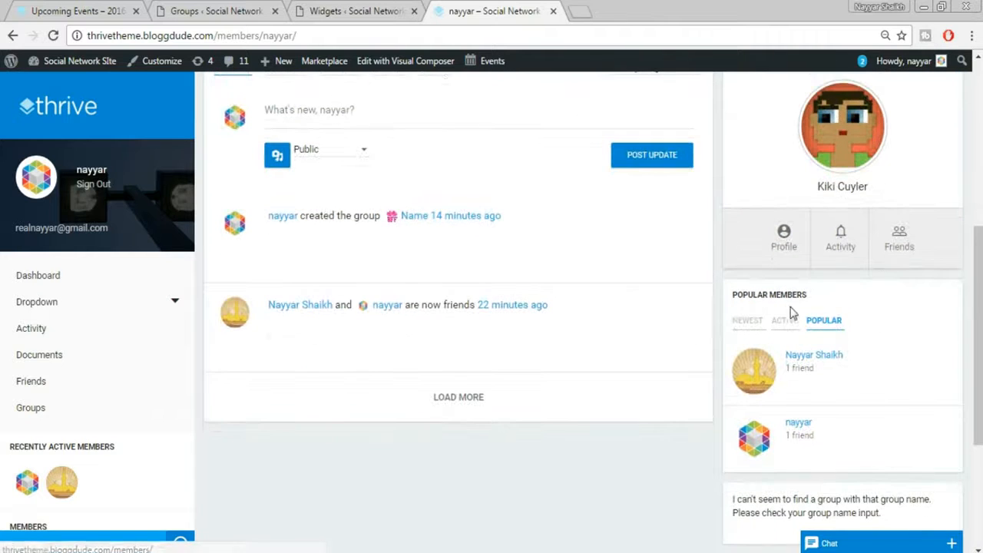
{"action": "scroll", "coordinate": [883, 310], "scroll_direction": "down", "scroll_amount": 3}
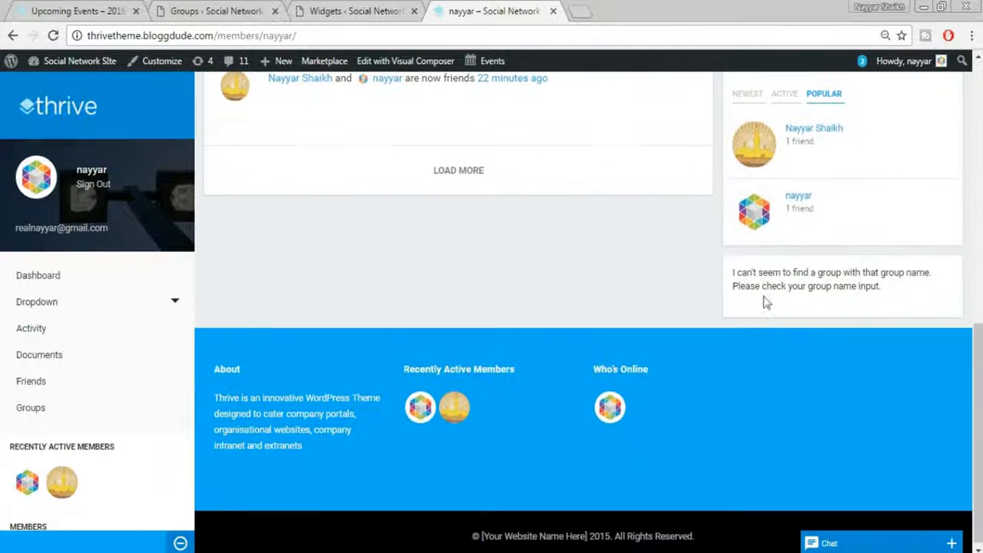
{"action": "scroll", "coordinate": [909, 384], "scroll_direction": "up", "scroll_amount": 2}
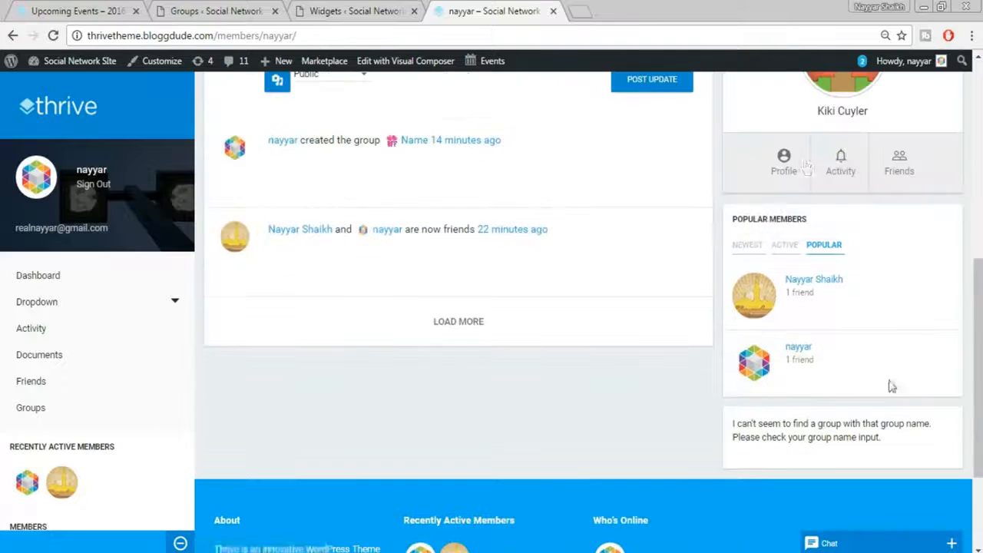
{"action": "scroll", "coordinate": [851, 285], "scroll_direction": "up", "scroll_amount": 3}
{"action": "scroll", "coordinate": [861, 519], "scroll_direction": "down", "scroll_amount": 5}
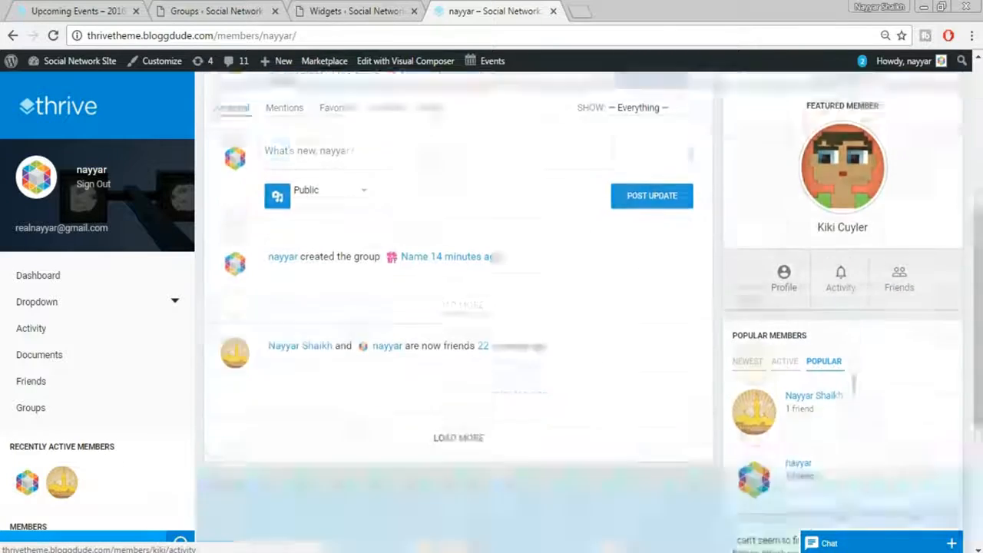
{"action": "left_click", "coordinate": [353, 11]}
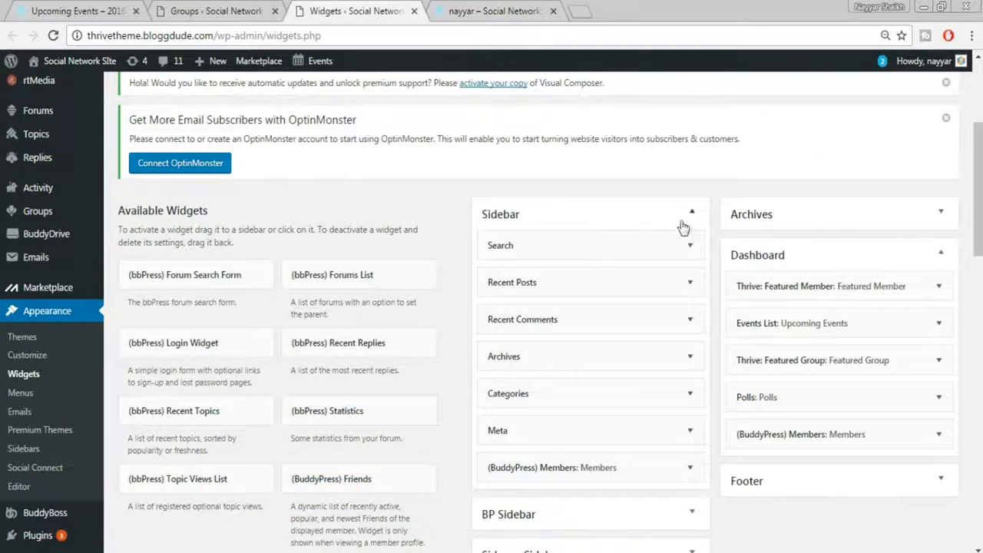
- Expand the BP Sidebar and open the Featured Member widget to replace its username
{"action": "scroll", "coordinate": [691, 230], "scroll_direction": "down", "scroll_amount": 3}
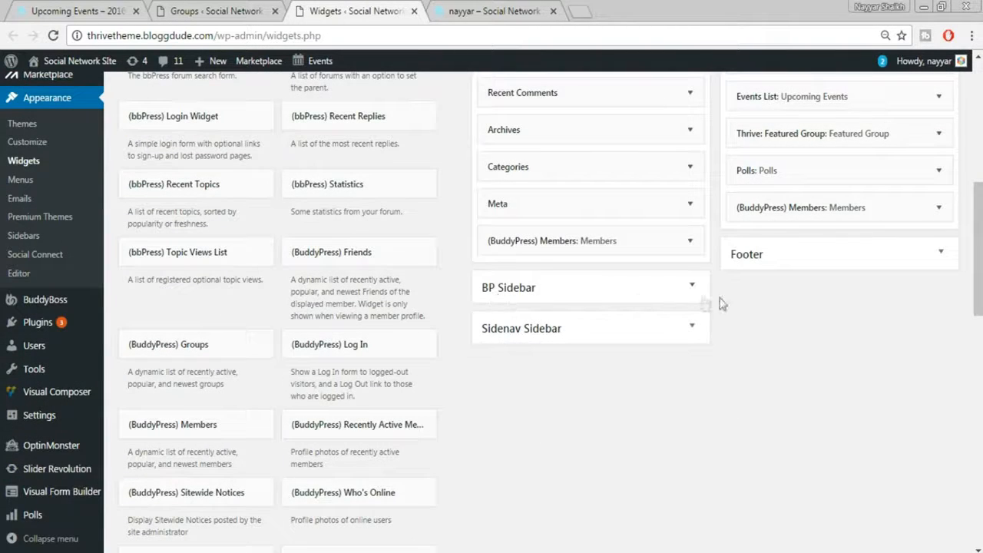
{"action": "left_click", "coordinate": [691, 295]}
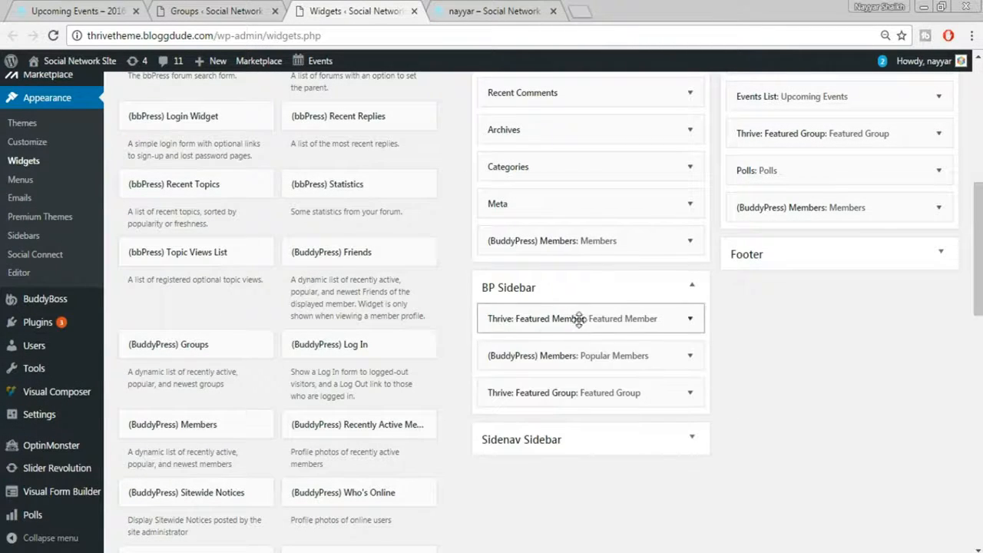
{"action": "left_click", "coordinate": [690, 319]}
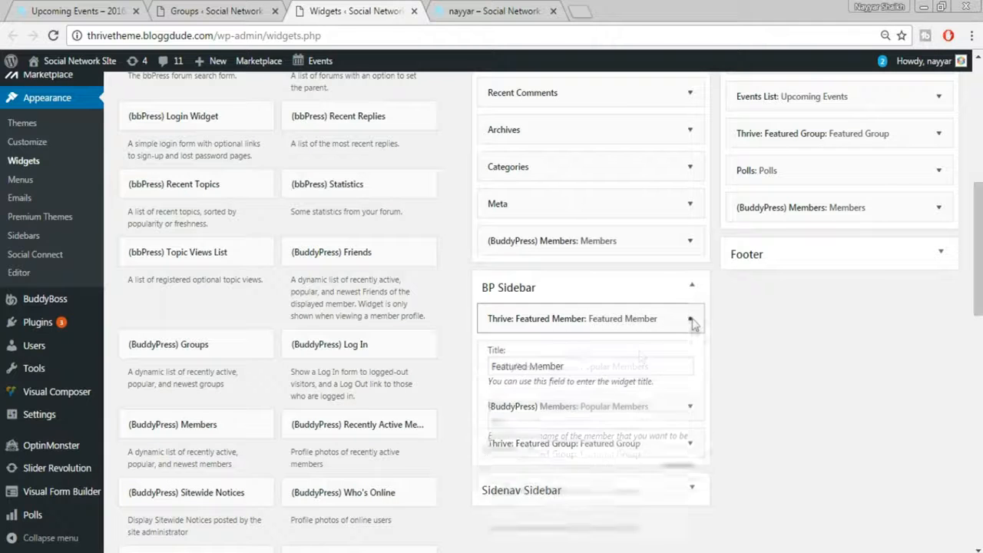
{"action": "double_click", "coordinate": [533, 422]}
- Reload the profile page to compare, then save the Featured Member widget with the new username
{"action": "left_click", "coordinate": [491, 11]}
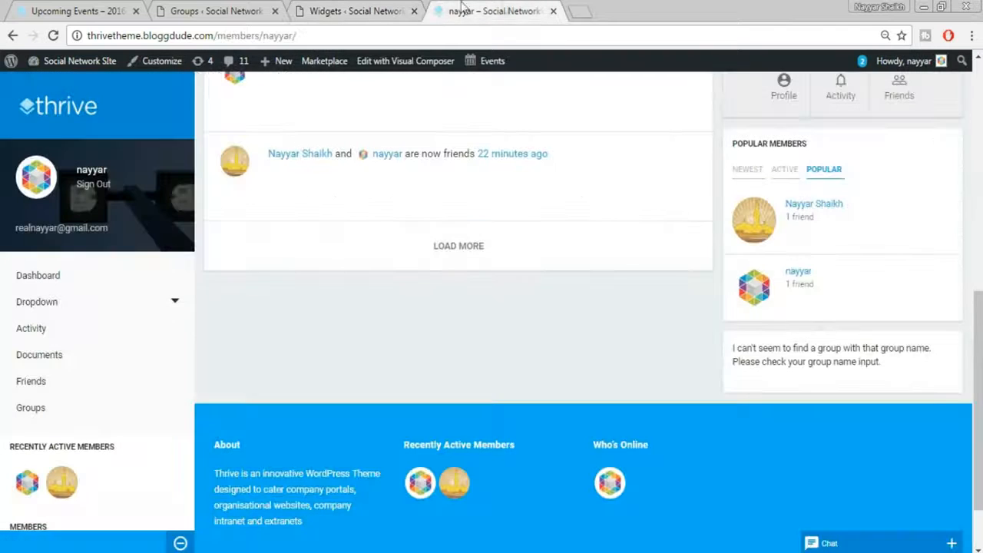
{"action": "key", "text": "F5"}
{"action": "scroll", "coordinate": [893, 327], "scroll_direction": "down", "scroll_amount": 1}
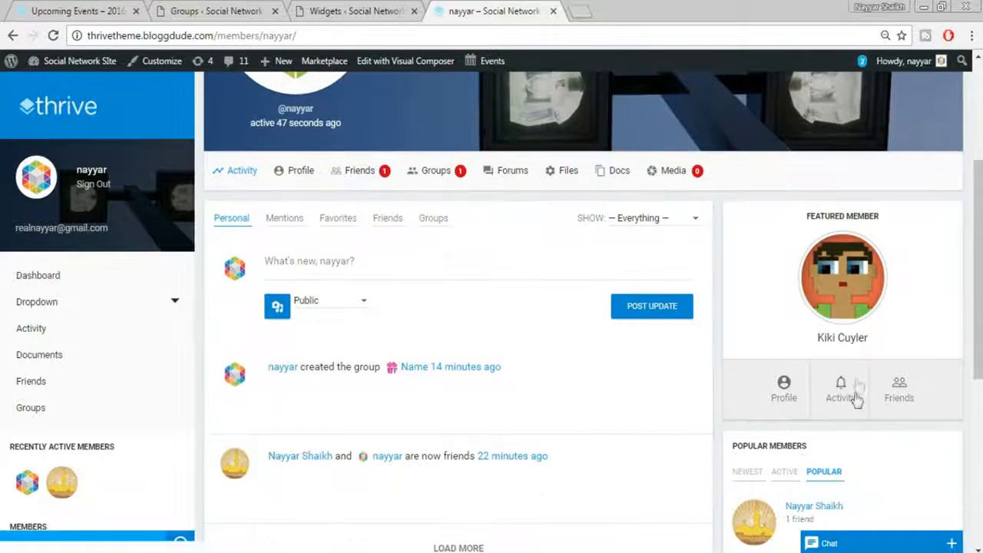
{"action": "left_click", "coordinate": [350, 10]}
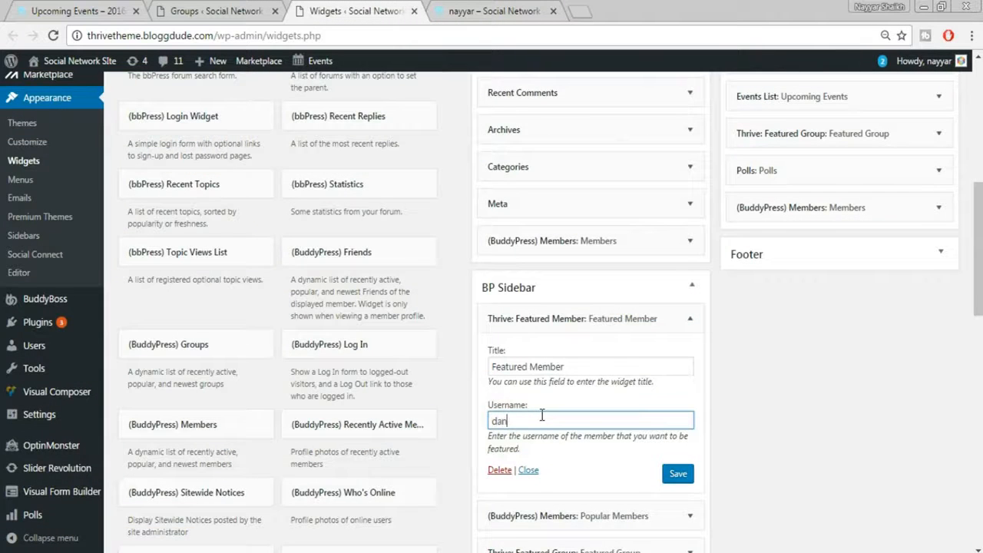
{"action": "left_click", "coordinate": [668, 472]}
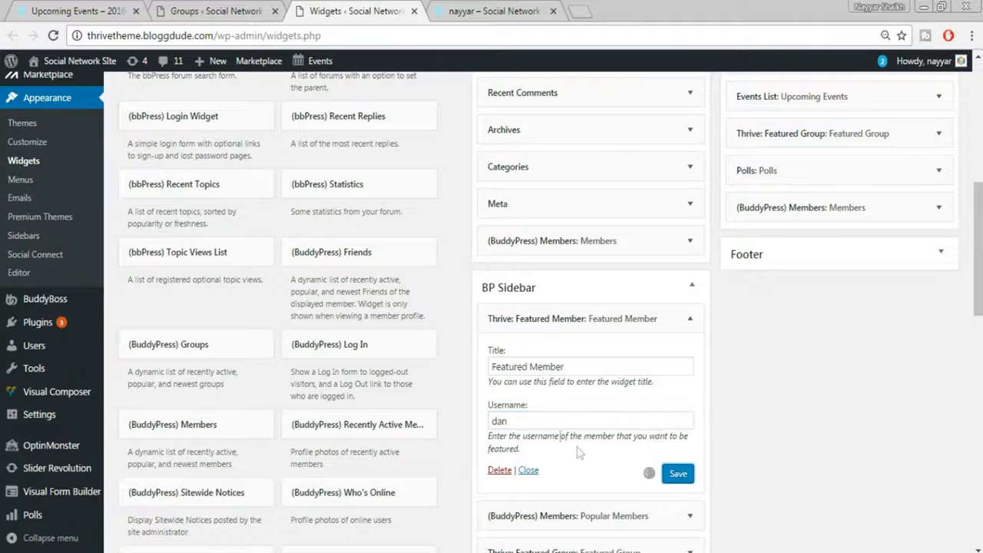
- Collapse Featured Member, open the Popular Members widget, and recheck the profile page
{"action": "left_click", "coordinate": [500, 418]}
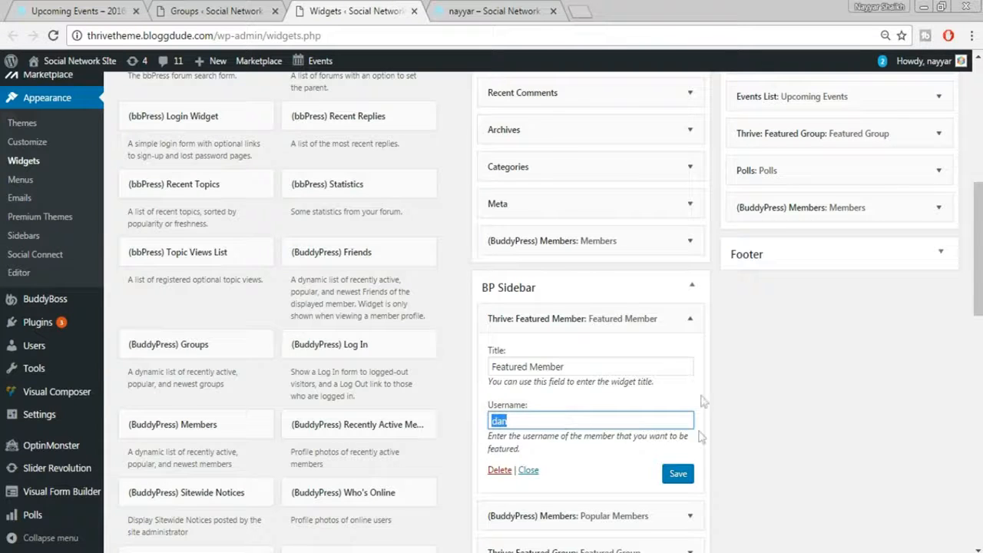
{"action": "left_click", "coordinate": [691, 320]}
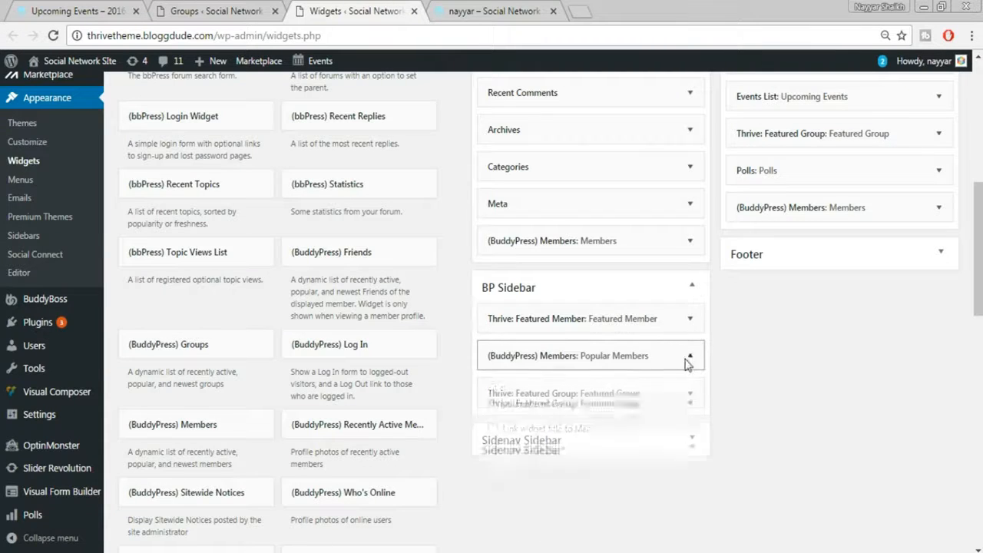
{"action": "left_click", "coordinate": [689, 358]}
{"action": "left_click", "coordinate": [461, 11]}
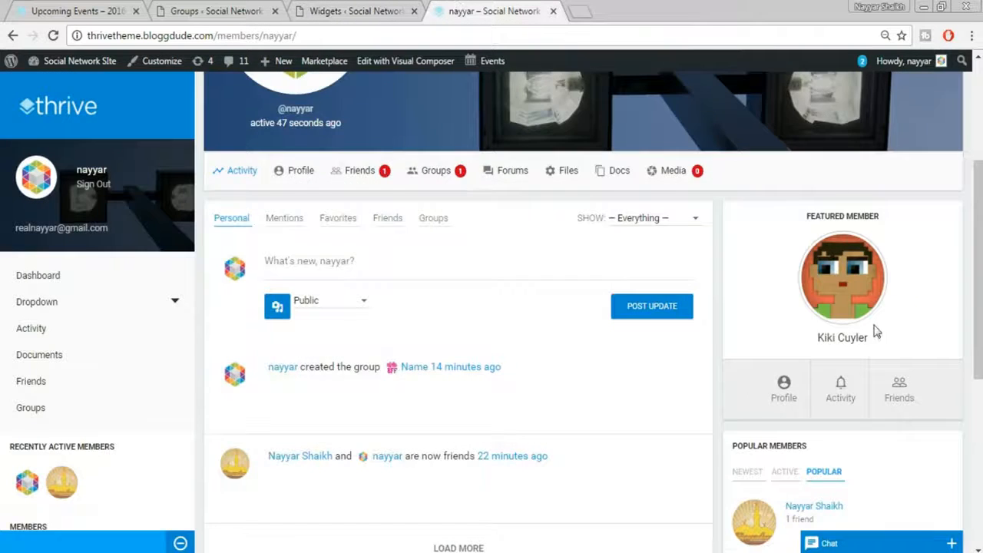
{"action": "scroll", "coordinate": [873, 330], "scroll_direction": "down", "scroll_amount": 3}
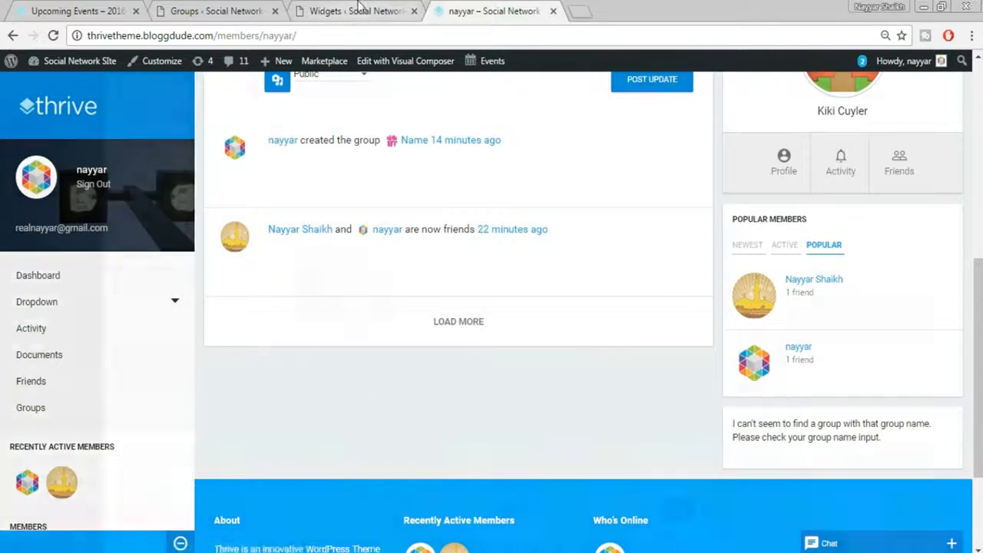
{"action": "left_click", "coordinate": [353, 10]}
{"action": "scroll", "coordinate": [568, 384], "scroll_direction": "down", "scroll_amount": 1}
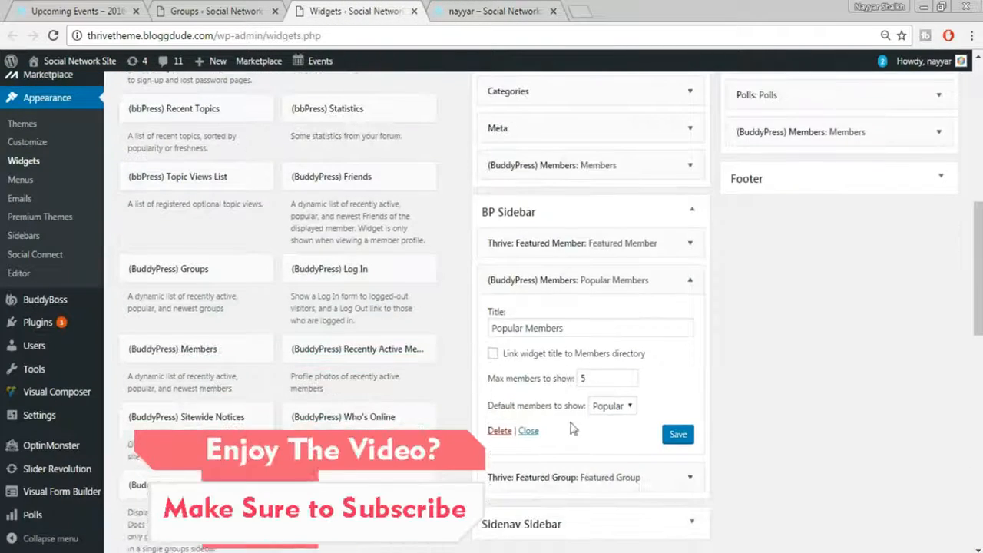
- Delete the Popular Members widget and save the Featured Group widget with group name 'name'
{"action": "left_click", "coordinate": [500, 431]}
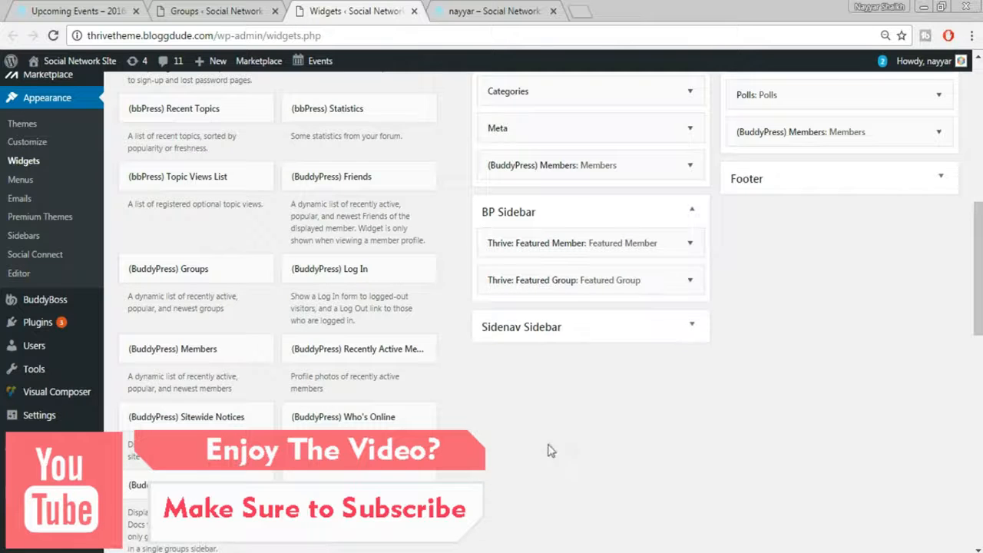
{"action": "left_click", "coordinate": [690, 281]}
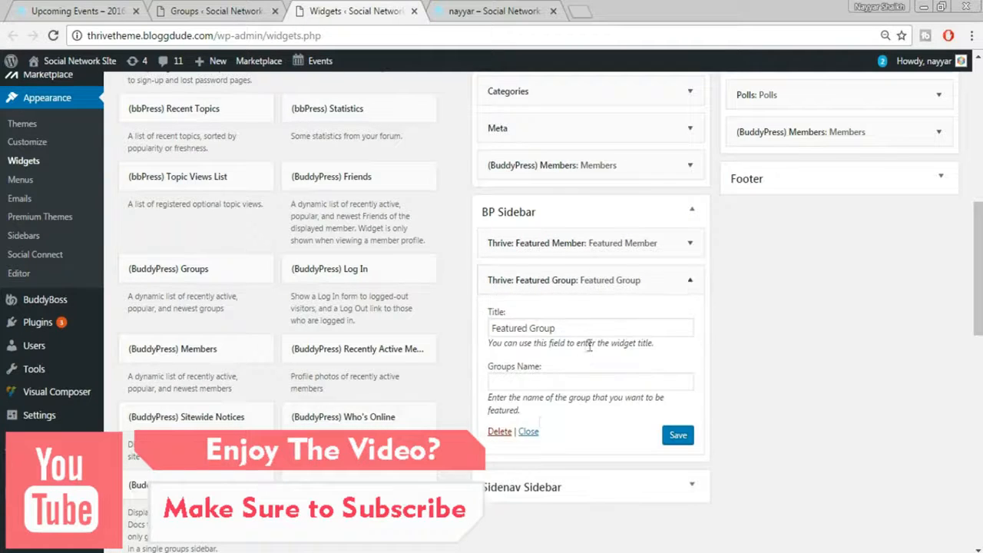
{"action": "left_click", "coordinate": [525, 381]}
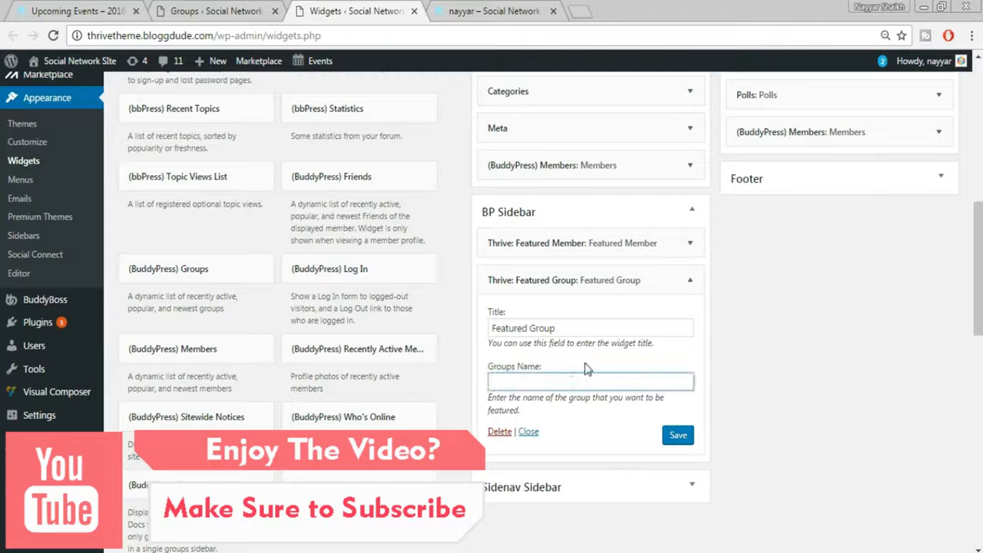
{"action": "type", "text": "name"}
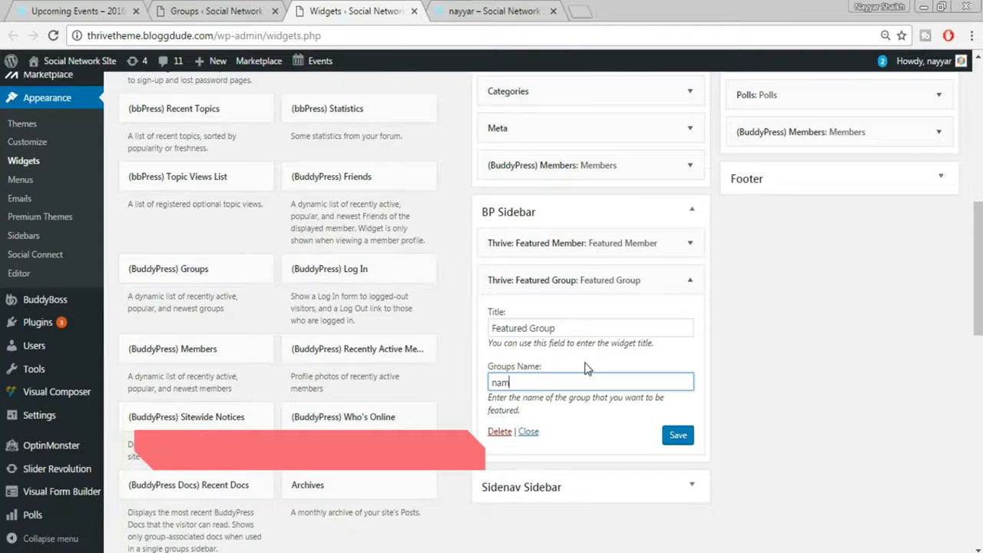
{"action": "left_click", "coordinate": [680, 430]}
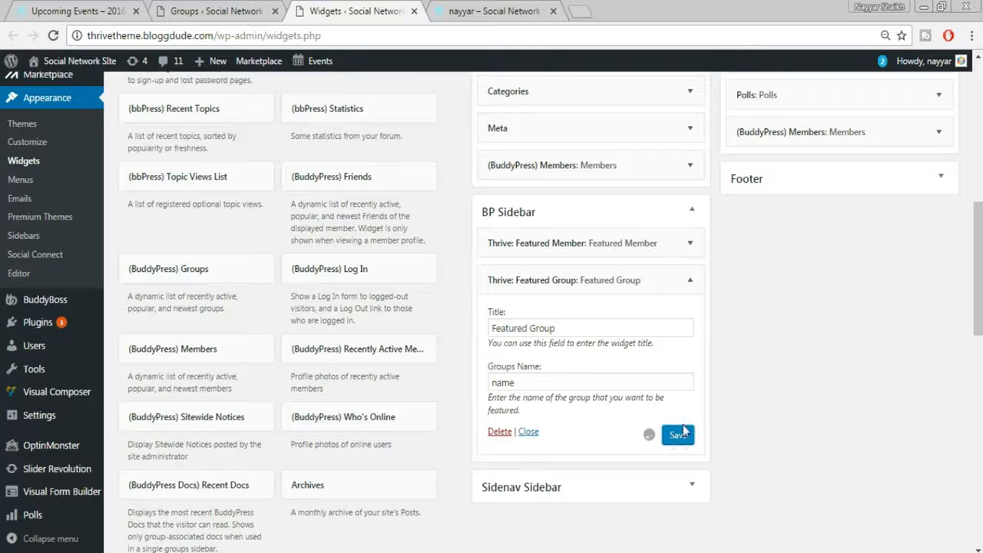
{"action": "left_click", "coordinate": [691, 283]}
- Check the updated sidebar on the profile page
{"action": "left_click", "coordinate": [474, 7]}
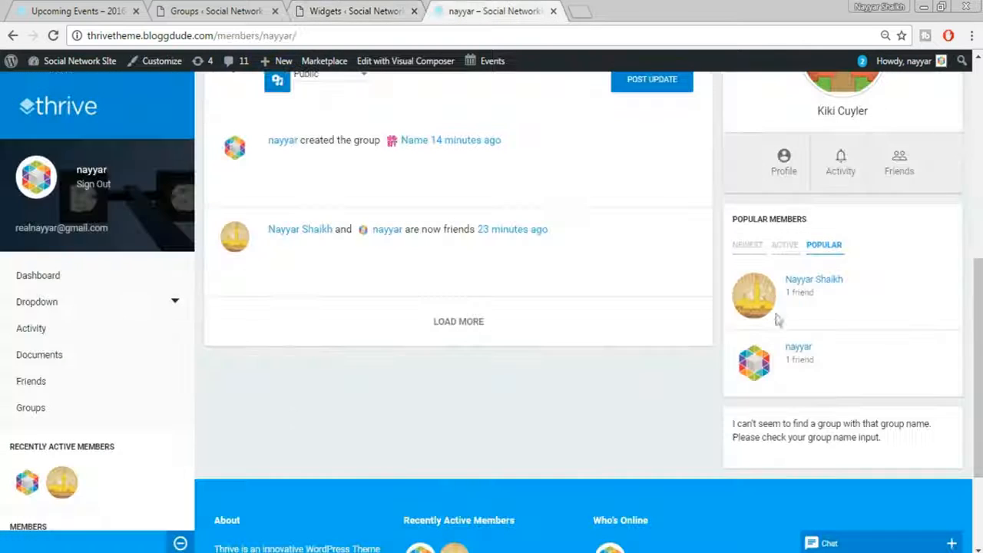
{"action": "scroll", "coordinate": [845, 369], "scroll_direction": "up", "scroll_amount": 5}
{"action": "scroll", "coordinate": [827, 248], "scroll_direction": "down", "scroll_amount": 4}
- Add a (BuddyPress) Who's Online widget to the BP Sidebar and edit its max members field
{"action": "scroll", "coordinate": [825, 248], "scroll_direction": "down", "scroll_amount": 1}
{"action": "left_click", "coordinate": [354, 10]}
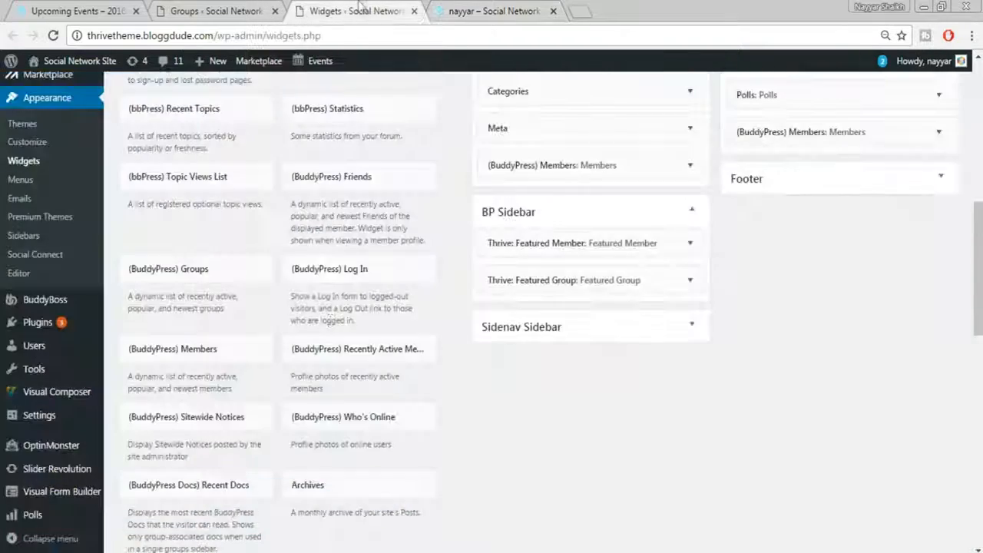
{"action": "scroll", "coordinate": [284, 268], "scroll_direction": "up", "scroll_amount": 3}
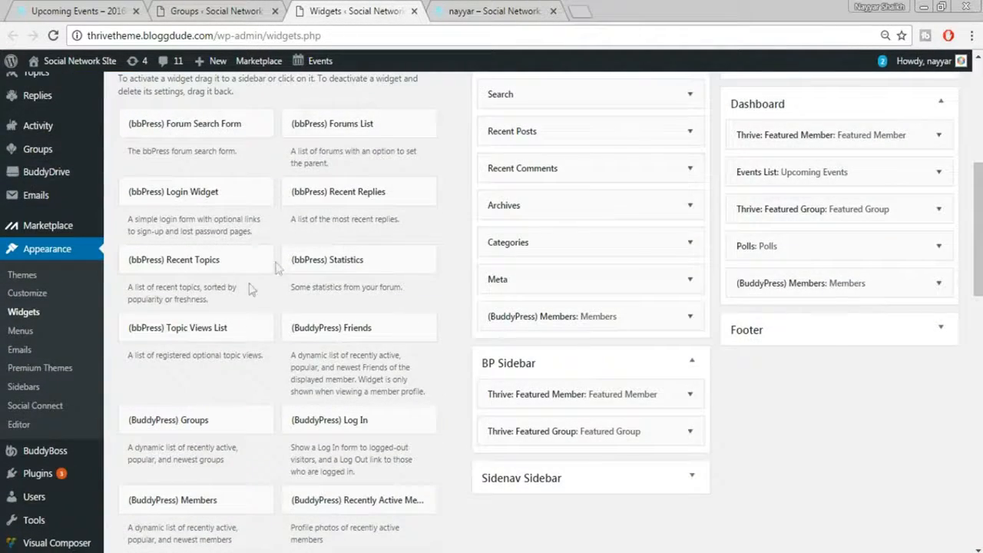
{"action": "scroll", "coordinate": [362, 256], "scroll_direction": "down", "scroll_amount": 2}
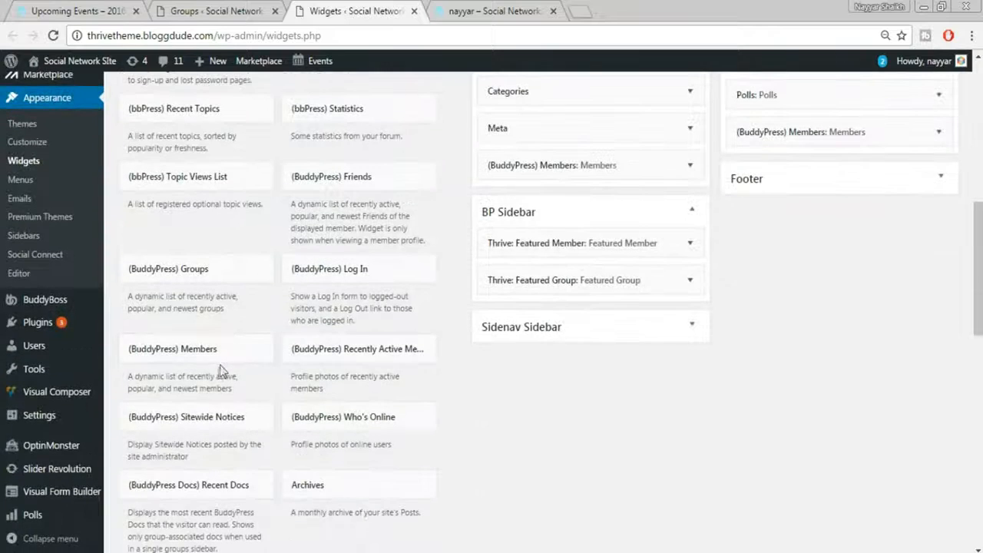
{"action": "scroll", "coordinate": [450, 417], "scroll_direction": "down", "scroll_amount": 2}
{"action": "left_click", "coordinate": [384, 344]}
{"action": "scroll", "coordinate": [447, 362], "scroll_direction": "down", "scroll_amount": 1}
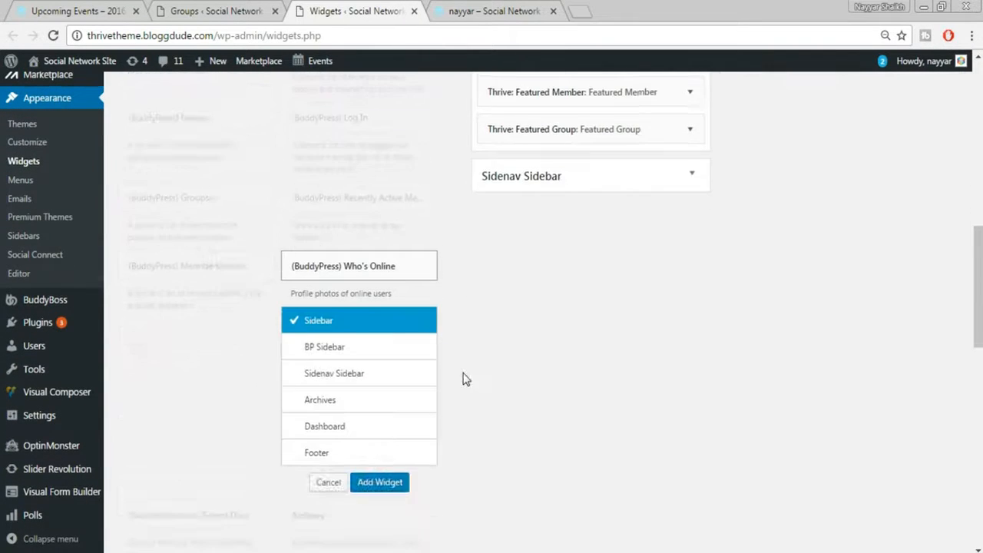
{"action": "scroll", "coordinate": [463, 377], "scroll_direction": "up", "scroll_amount": 1}
{"action": "left_click", "coordinate": [328, 427]}
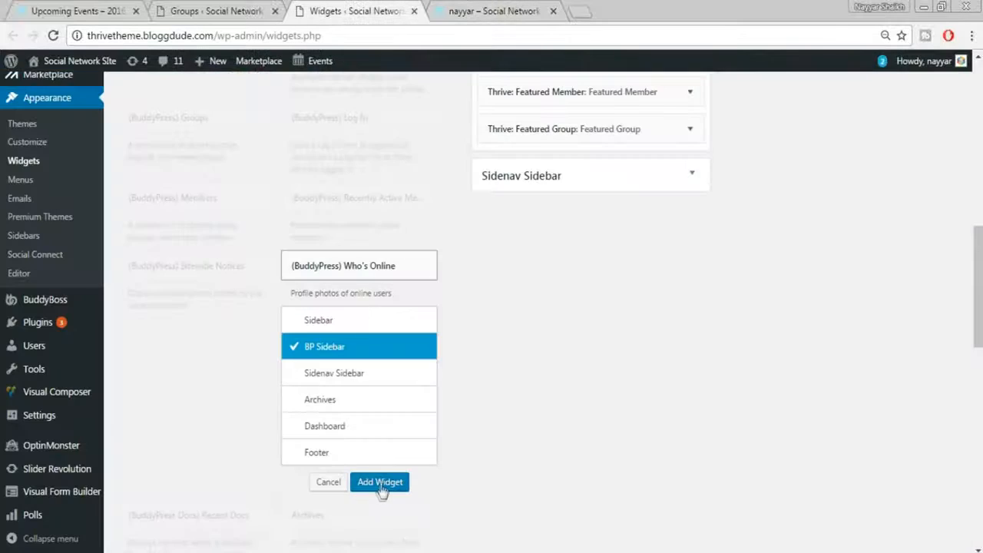
{"action": "left_click", "coordinate": [380, 482]}
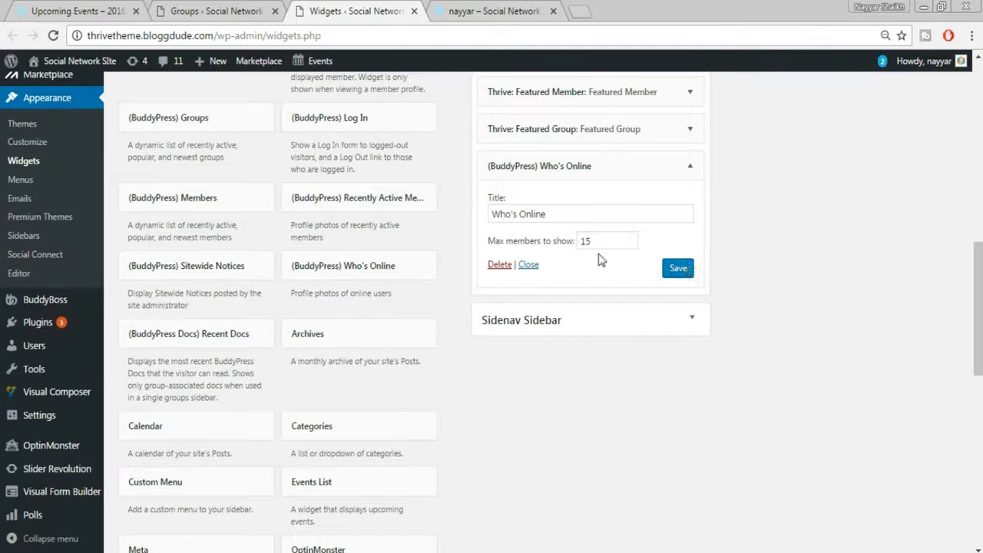
{"action": "left_click", "coordinate": [603, 243]}
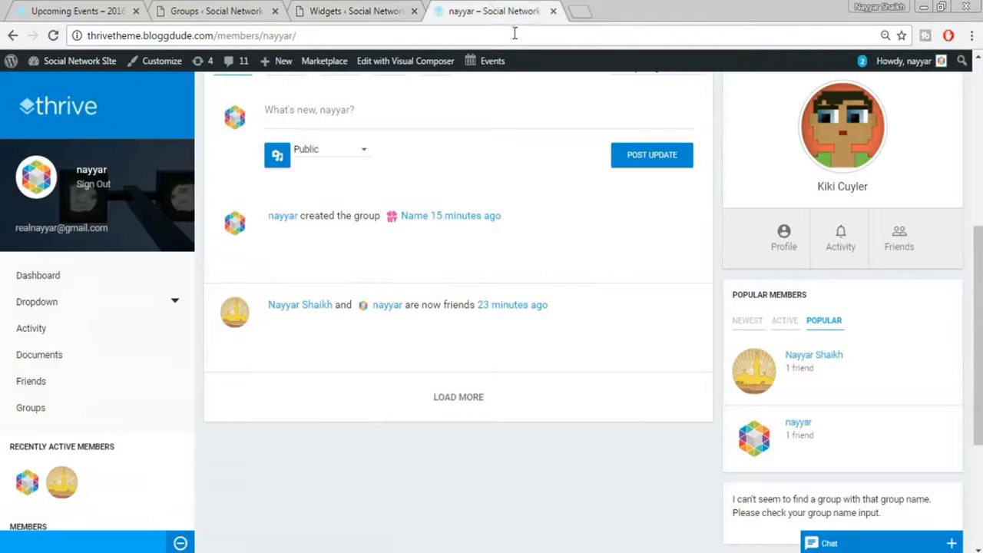
{"action": "key", "text": "ctrl+l"}
{"action": "scroll", "coordinate": [620, 259], "scroll_direction": "up", "scroll_amount": 3}
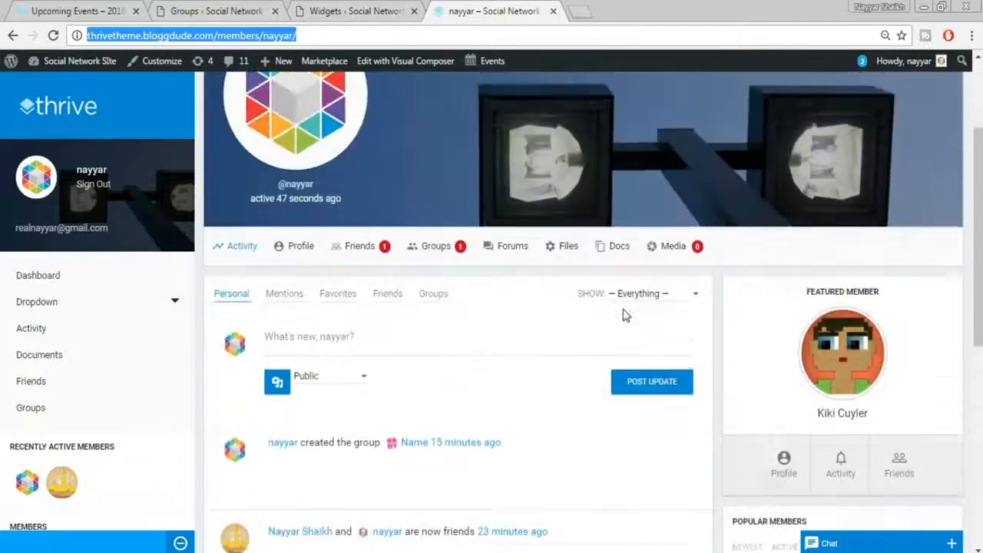
{"action": "scroll", "coordinate": [651, 390], "scroll_direction": "up", "scroll_amount": 3}
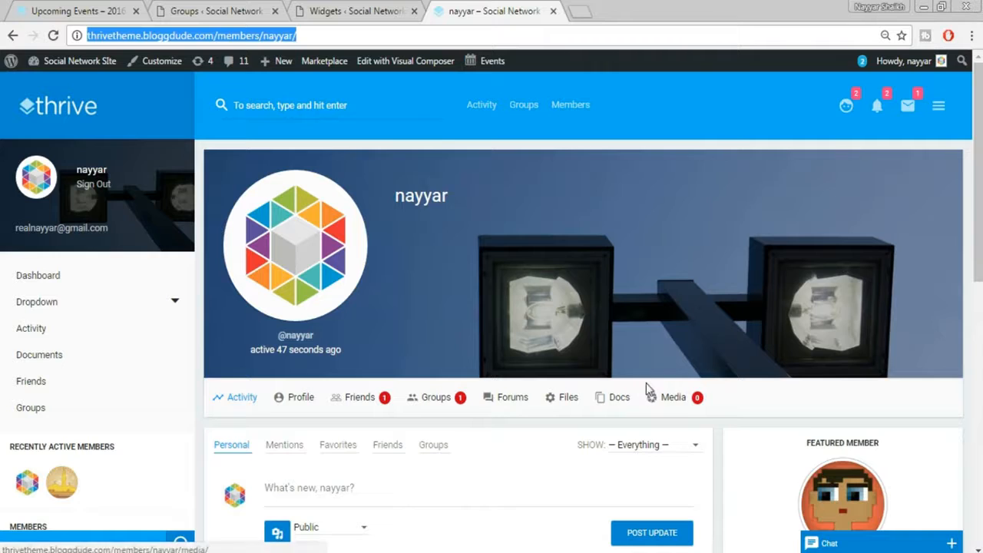
{"action": "scroll", "coordinate": [824, 368], "scroll_direction": "down", "scroll_amount": 5}
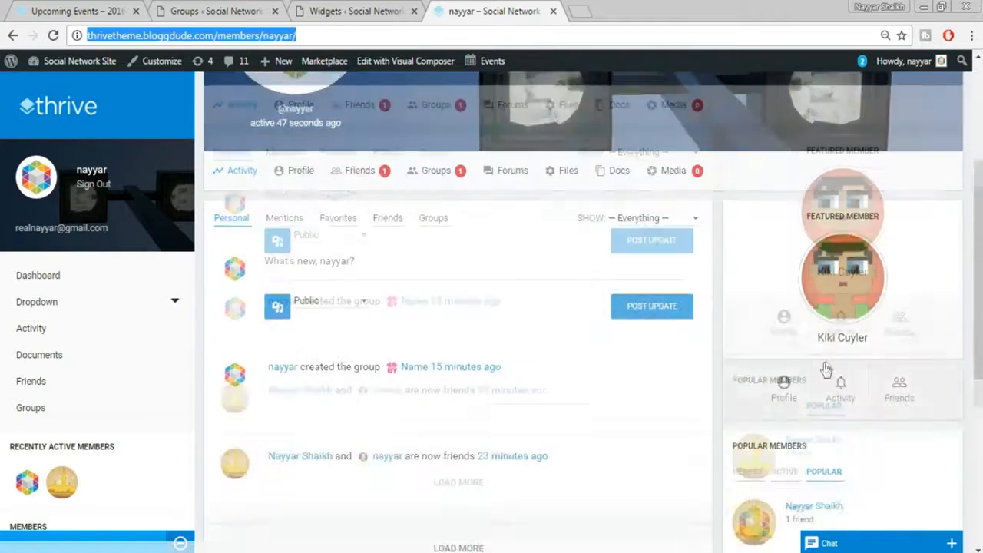
{"action": "scroll", "coordinate": [591, 311], "scroll_direction": "up", "scroll_amount": 2}
{"action": "scroll", "coordinate": [591, 311], "scroll_direction": "down", "scroll_amount": 3}
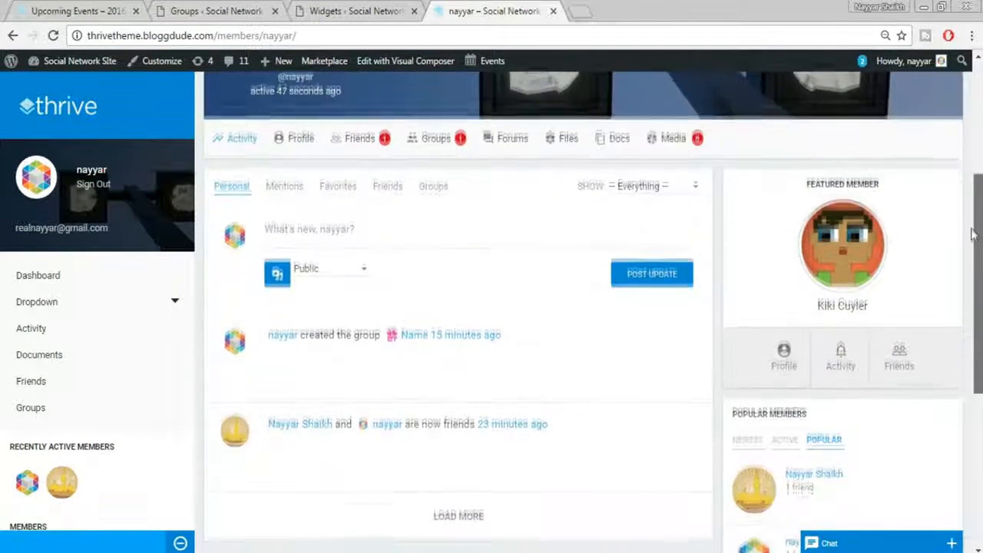
{"action": "scroll", "coordinate": [796, 431], "scroll_direction": "down", "scroll_amount": 1}
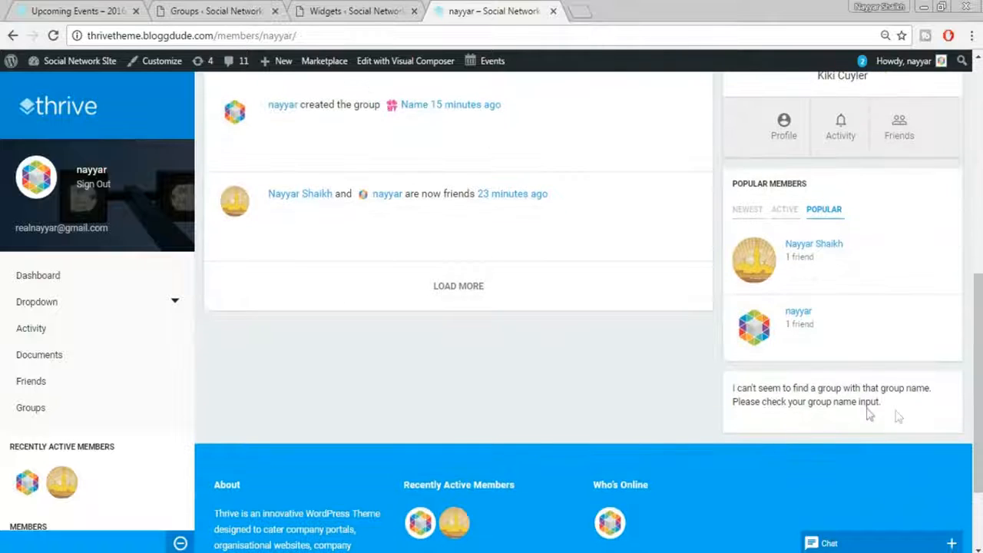
{"action": "left_click", "coordinate": [512, 33]}
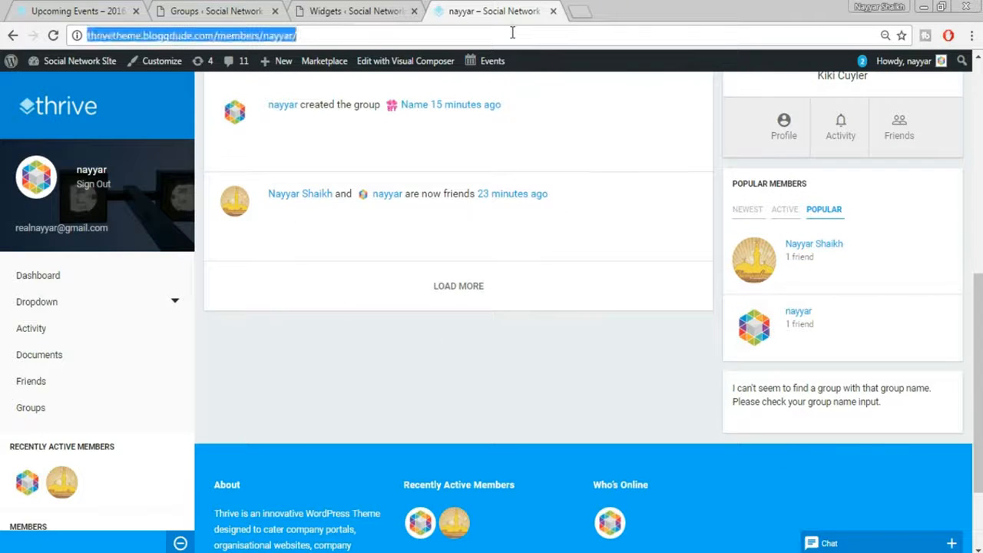
{"action": "key", "text": "Return"}
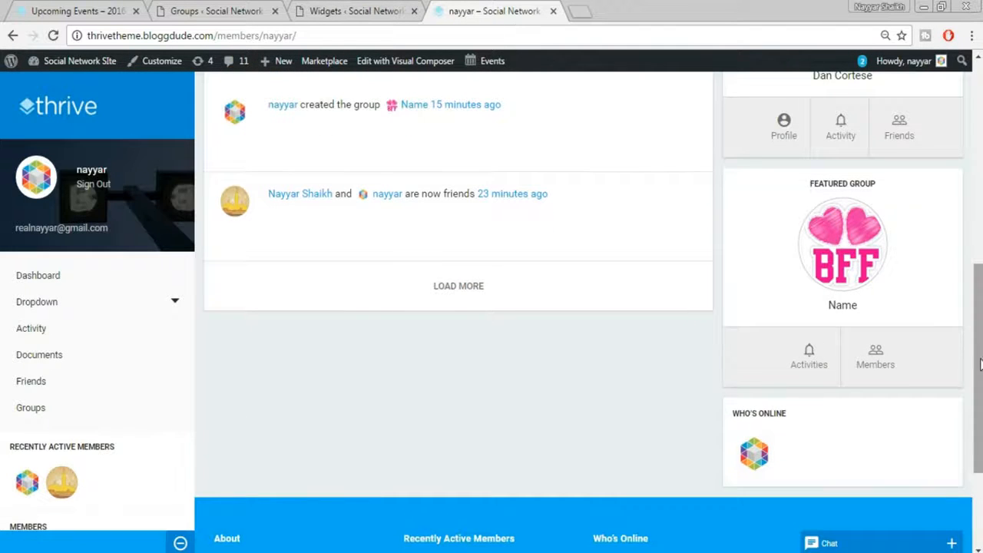
{"action": "left_click_drag", "start_coordinate": [980, 362], "coordinate": [979, 275]}
{"action": "scroll", "coordinate": [840, 245], "scroll_direction": "up", "scroll_amount": 1}
{"action": "scroll", "coordinate": [860, 282], "scroll_direction": "down", "scroll_amount": 1}
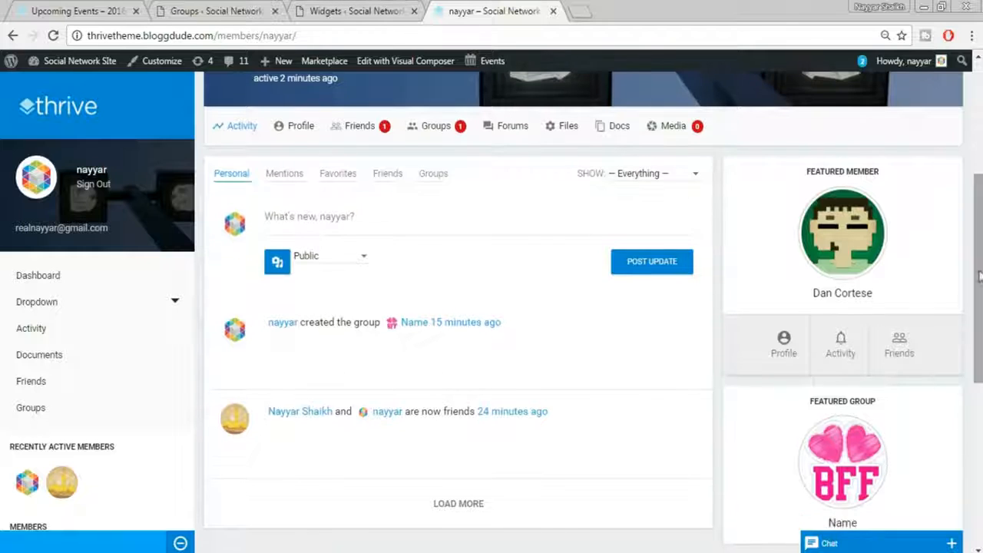
{"action": "scroll", "coordinate": [860, 284], "scroll_direction": "down", "scroll_amount": 2}
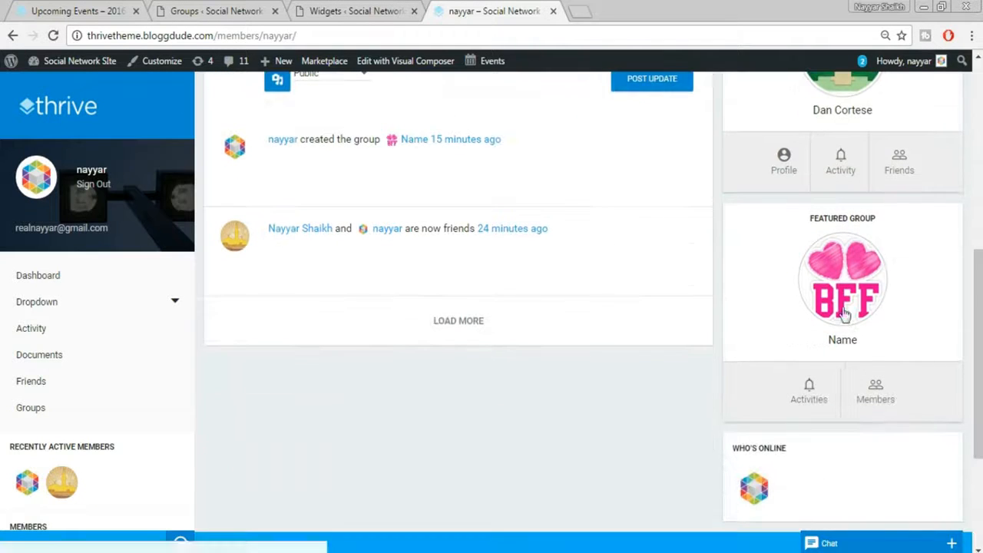
{"action": "scroll", "coordinate": [874, 296], "scroll_direction": "down", "scroll_amount": 2}
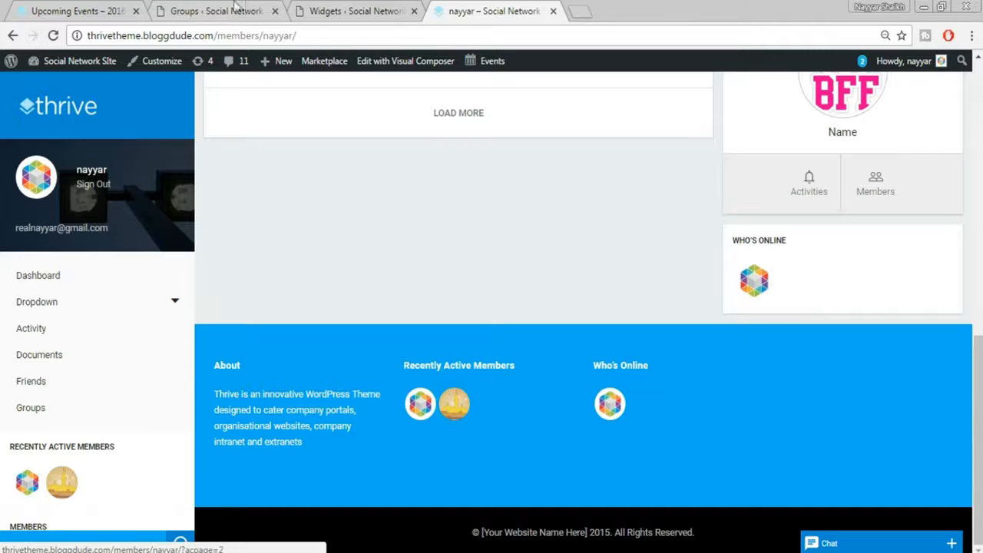
{"action": "left_click", "coordinate": [353, 10]}
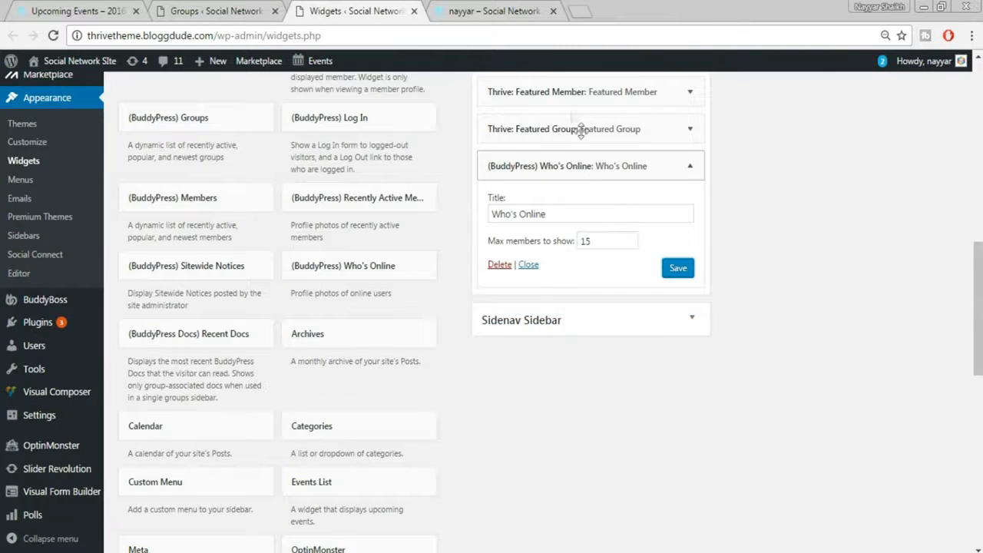
{"action": "key", "text": "ctrl+Tab"}
{"action": "scroll", "coordinate": [648, 389], "scroll_direction": "up", "scroll_amount": 5}
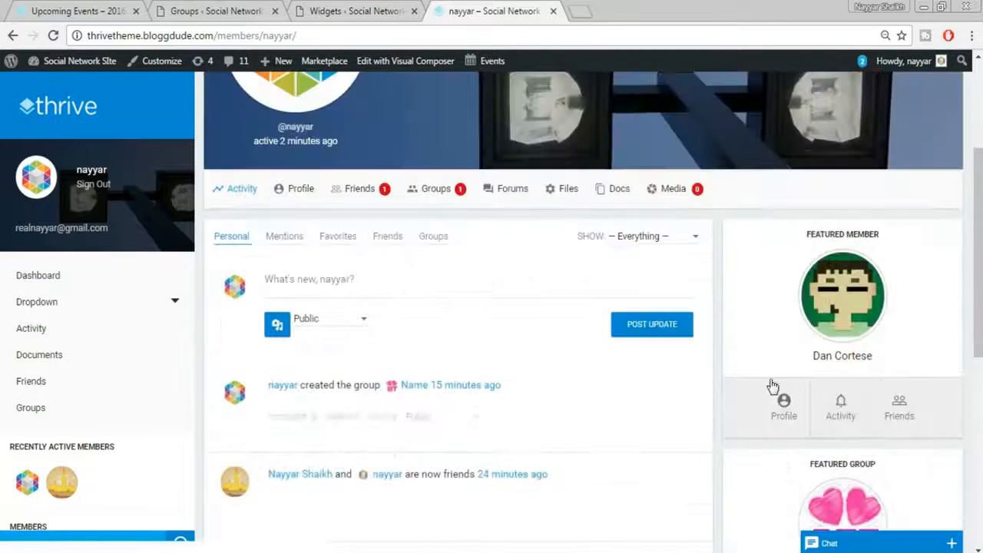
{"action": "scroll", "coordinate": [772, 390], "scroll_direction": "up", "scroll_amount": 3}
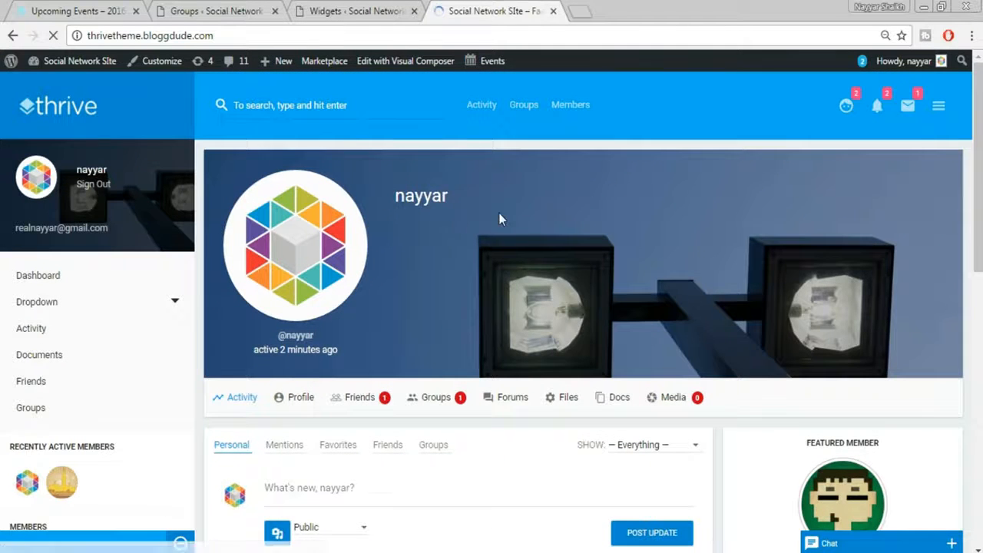
- Inspect the home page side navigation's Recently Active Members, Members and Info widgets
{"action": "scroll", "coordinate": [885, 274], "scroll_direction": "down", "scroll_amount": 1}
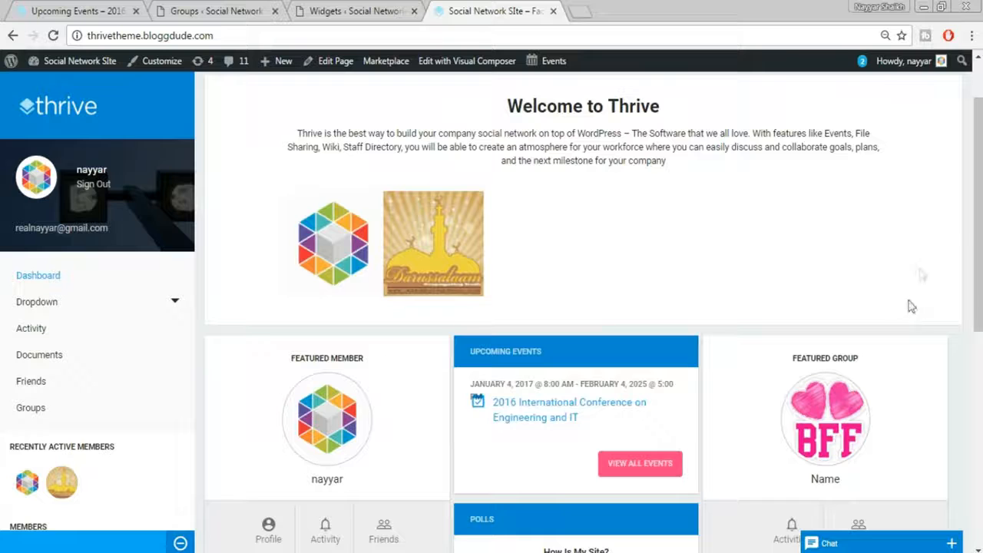
{"action": "scroll", "coordinate": [973, 240], "scroll_direction": "up", "scroll_amount": 1}
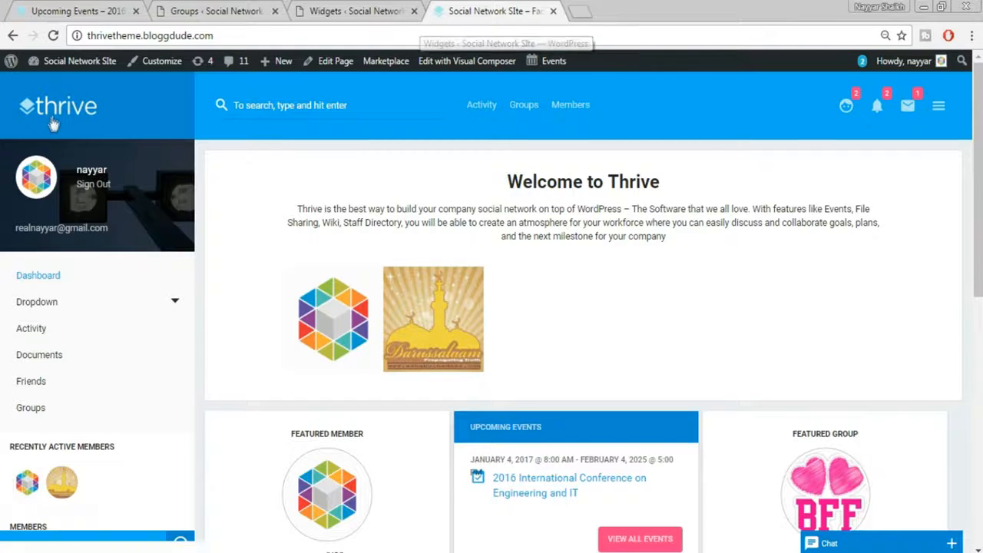
{"action": "scroll", "coordinate": [157, 203], "scroll_direction": "down", "scroll_amount": 2}
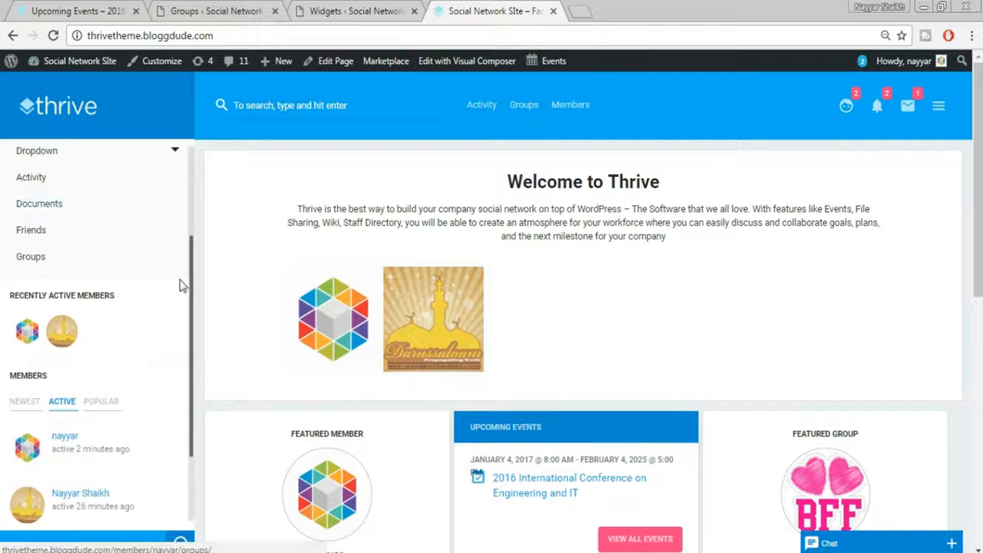
{"action": "scroll", "coordinate": [91, 255], "scroll_direction": "down", "scroll_amount": 1}
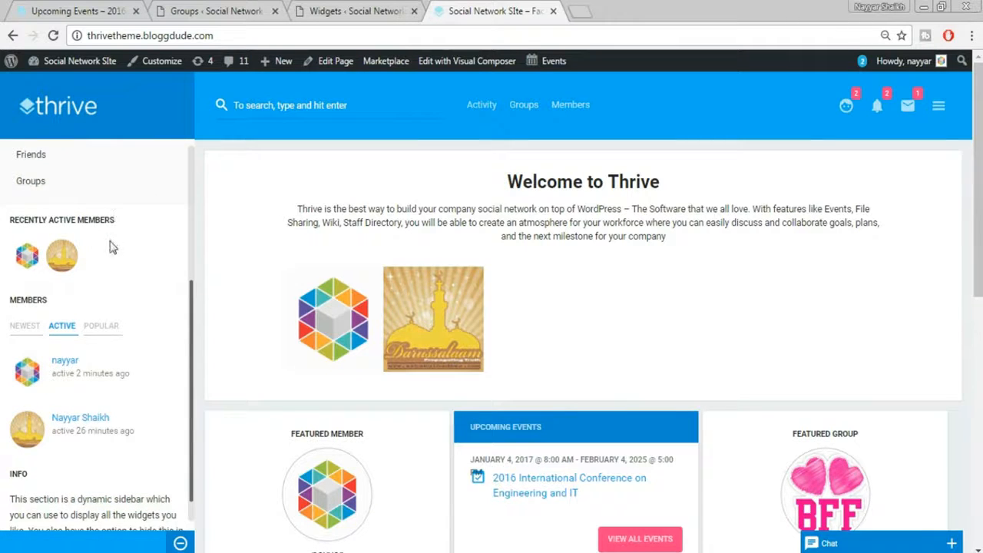
{"action": "scroll", "coordinate": [10, 270], "scroll_direction": "down", "scroll_amount": 1}
{"action": "left_click_drag", "start_coordinate": [12, 443], "coordinate": [47, 513]}
{"action": "left_click", "coordinate": [83, 499]}
{"action": "scroll", "coordinate": [92, 495], "scroll_direction": "up", "scroll_amount": 4}
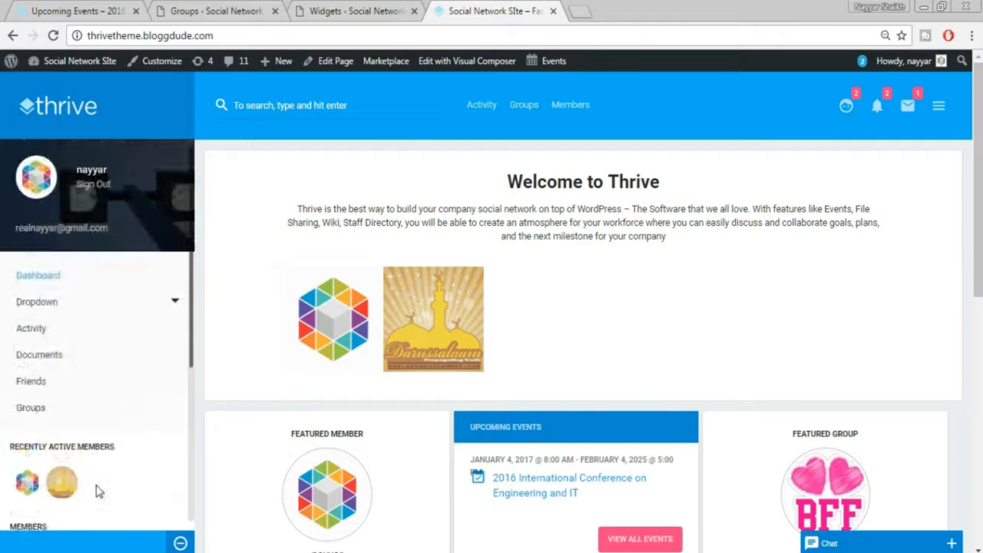
{"action": "scroll", "coordinate": [120, 391], "scroll_direction": "down", "scroll_amount": 3}
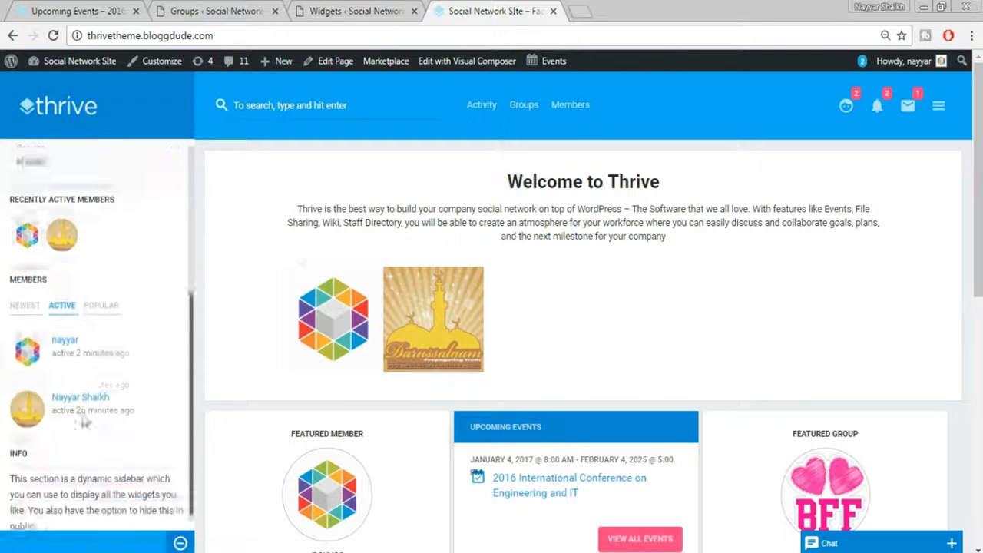
{"action": "left_click", "coordinate": [349, 10]}
- Expand the Sidenav Sidebar and match its widgets to the Recently Active Members heading on the site
{"action": "scroll", "coordinate": [453, 308], "scroll_direction": "up", "scroll_amount": 5}
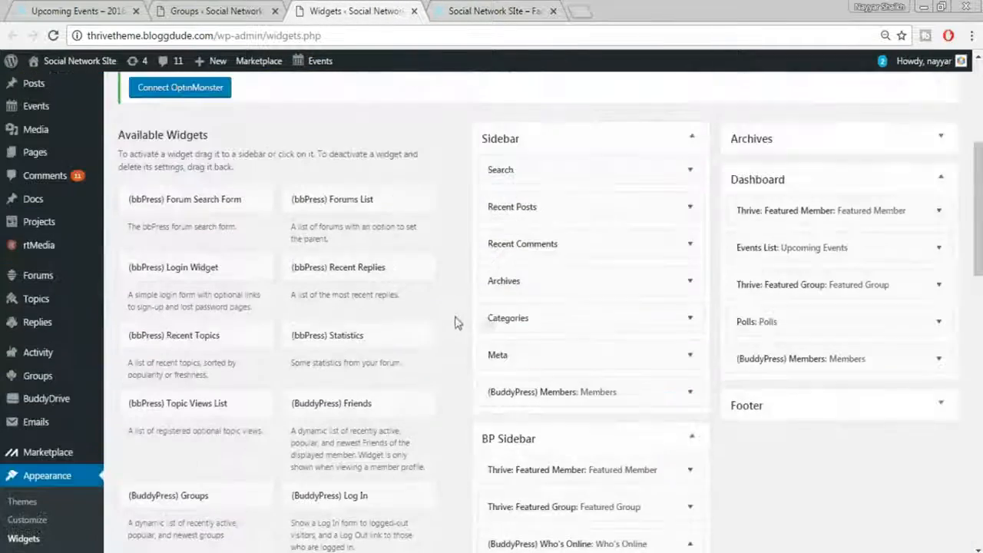
{"action": "scroll", "coordinate": [665, 269], "scroll_direction": "down", "scroll_amount": 1}
{"action": "scroll", "coordinate": [698, 265], "scroll_direction": "down", "scroll_amount": 2}
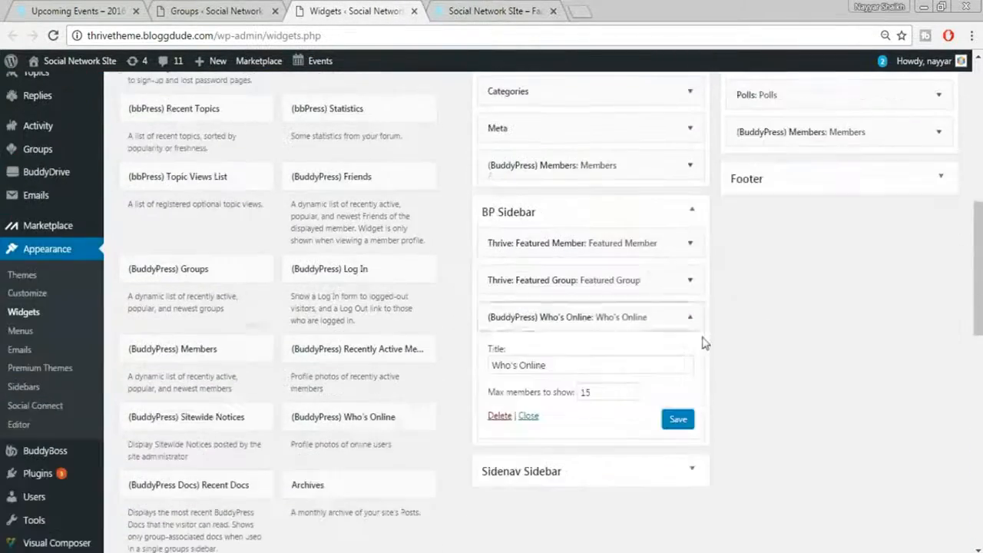
{"action": "scroll", "coordinate": [697, 343], "scroll_direction": "up", "scroll_amount": 1}
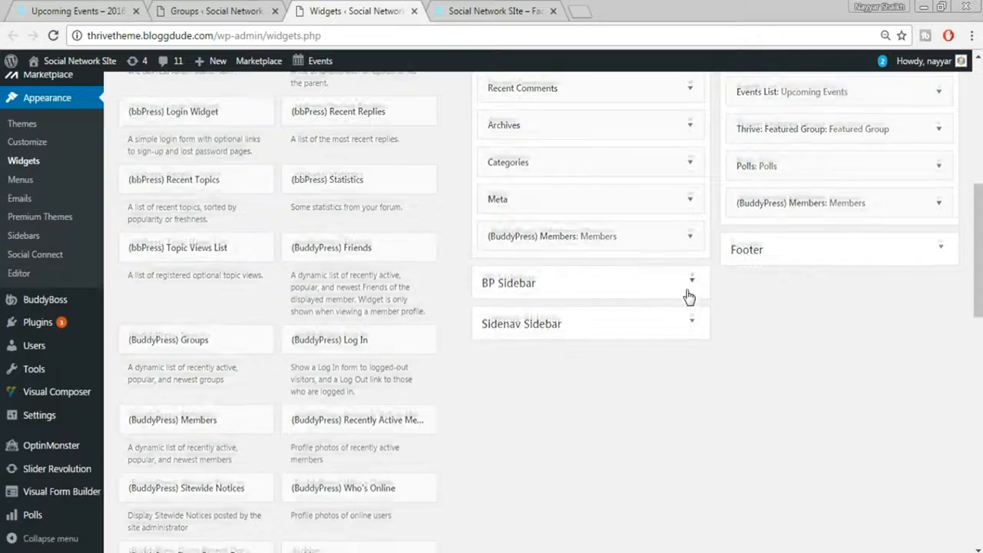
{"action": "scroll", "coordinate": [556, 263], "scroll_direction": "down", "scroll_amount": 1}
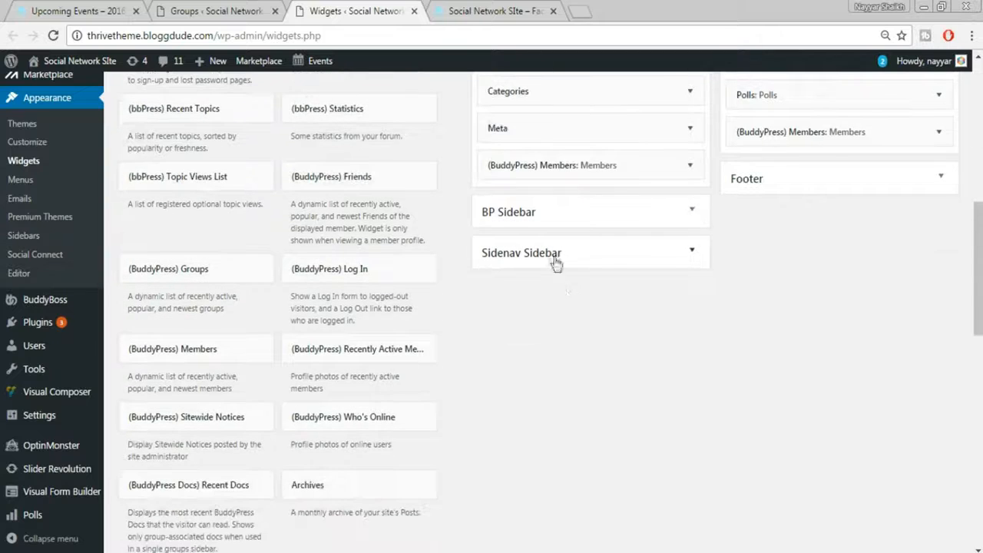
{"action": "left_click", "coordinate": [688, 258]}
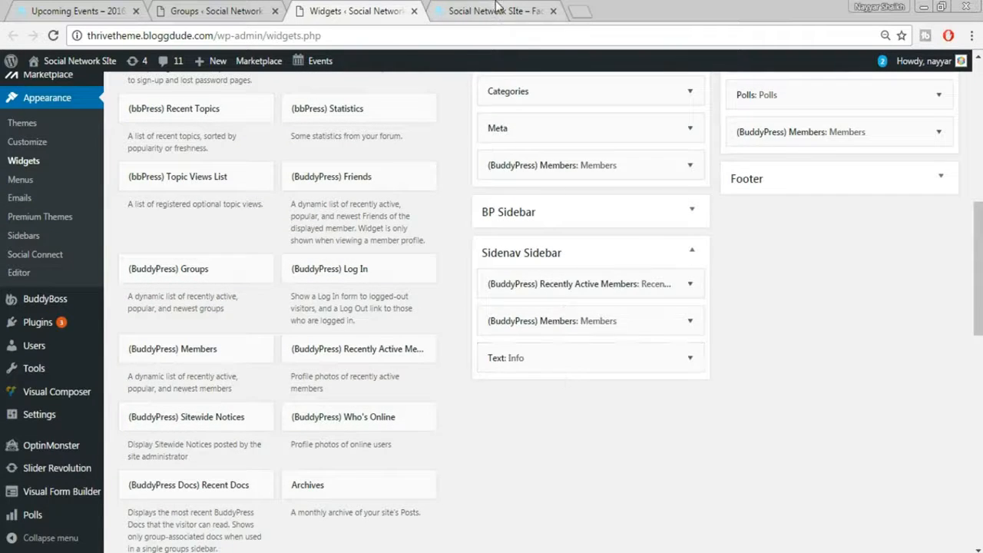
{"action": "left_click", "coordinate": [497, 10]}
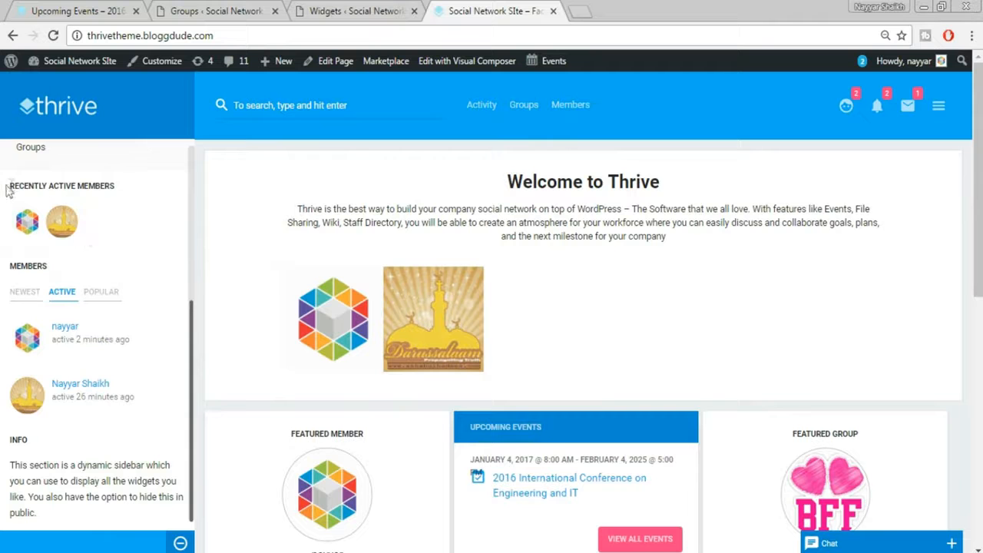
{"action": "left_click_drag", "start_coordinate": [7, 191], "coordinate": [121, 189]}
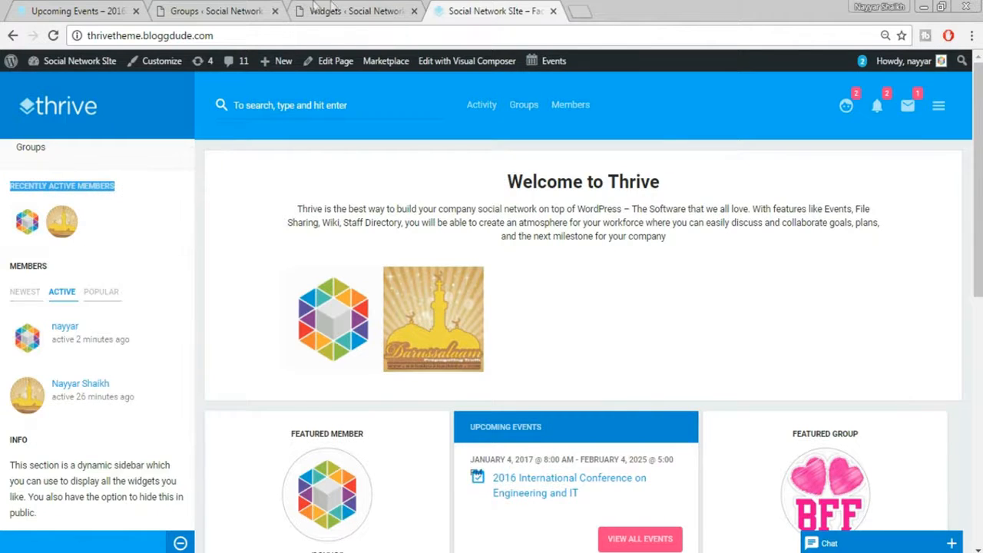
{"action": "left_click", "coordinate": [317, 9]}
- Delete the Recently Active Members widget from the Sidenav Sidebar
{"action": "left_click", "coordinate": [690, 284]}
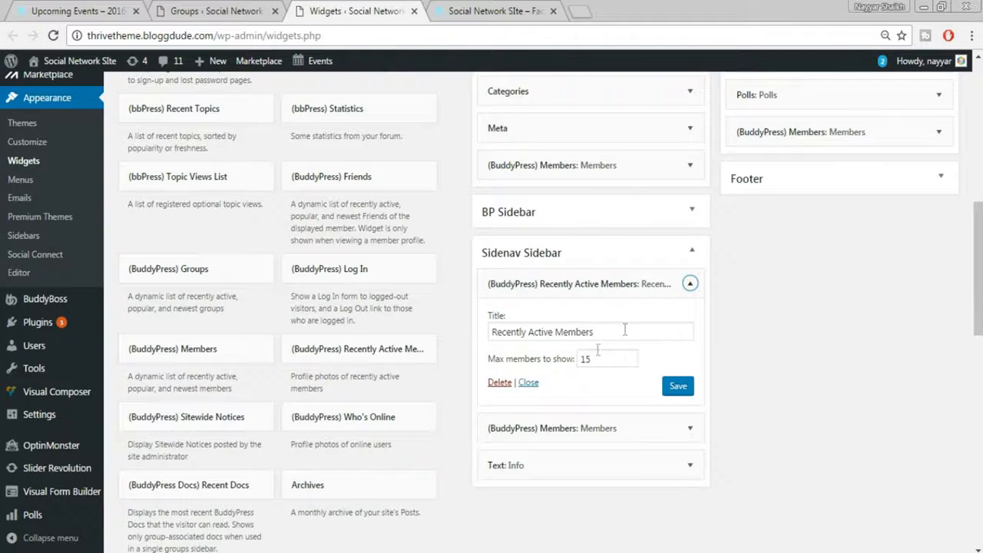
{"action": "left_click", "coordinate": [501, 10]}
{"action": "scroll", "coordinate": [53, 263], "scroll_direction": "up", "scroll_amount": 2}
{"action": "left_click", "coordinate": [406, 7]}
{"action": "left_click", "coordinate": [496, 383]}
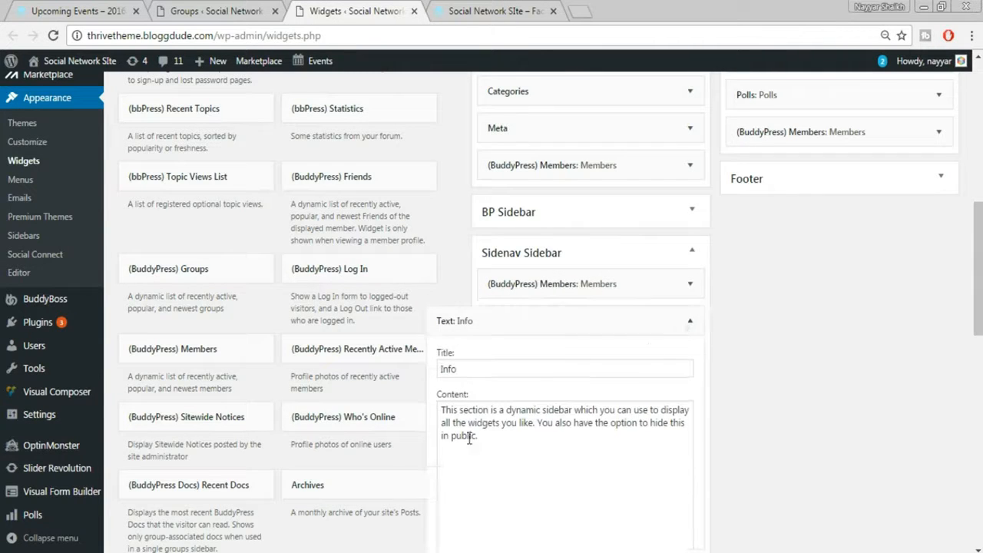
- Delete the Info text widget, leaving only the Members widget
{"action": "left_click", "coordinate": [690, 321]}
{"action": "left_click", "coordinate": [690, 321]}
{"action": "scroll", "coordinate": [627, 359], "scroll_direction": "down", "scroll_amount": 2}
{"action": "scroll", "coordinate": [627, 358], "scroll_direction": "down", "scroll_amount": 3}
{"action": "left_click", "coordinate": [449, 350]}
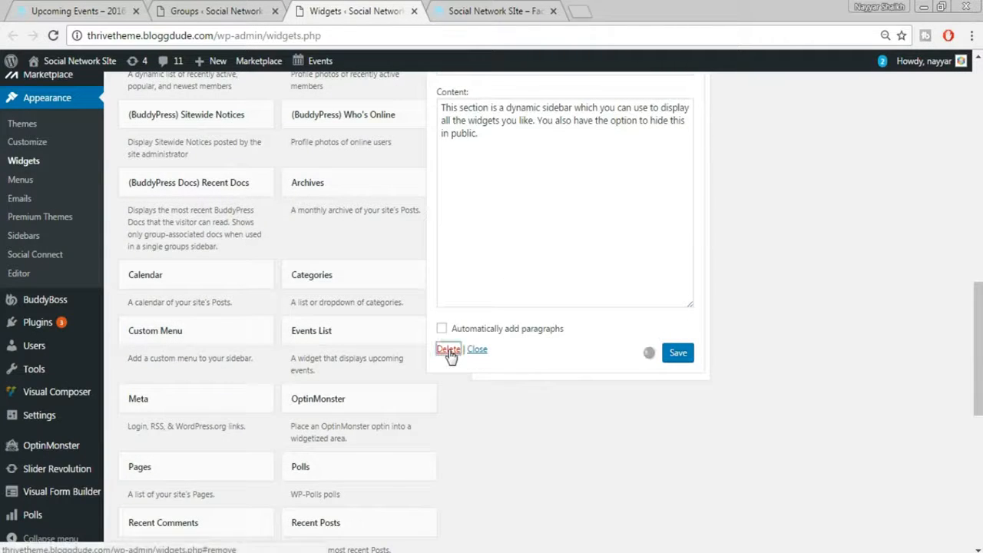
{"action": "scroll", "coordinate": [608, 350], "scroll_direction": "up", "scroll_amount": 5}
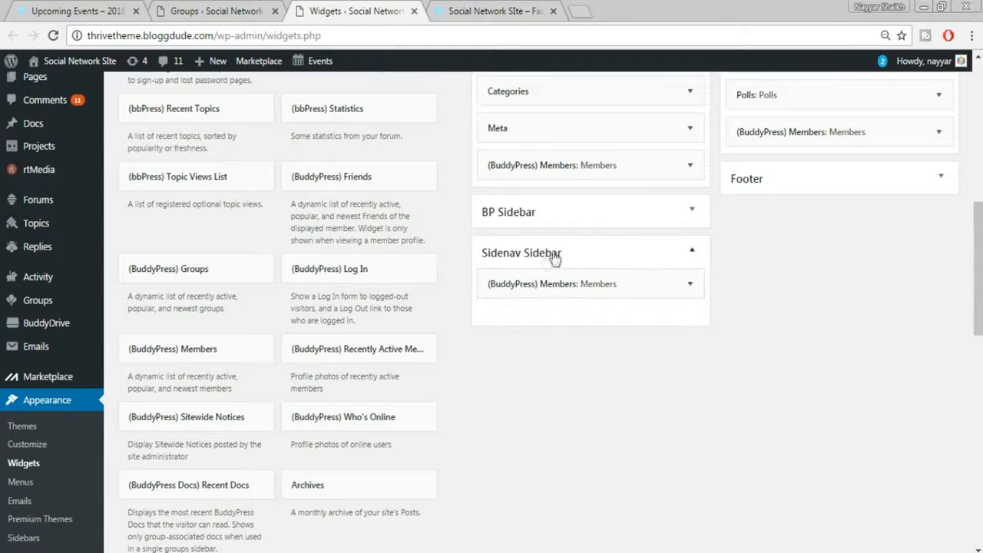
{"action": "scroll", "coordinate": [588, 277], "scroll_direction": "up", "scroll_amount": 2}
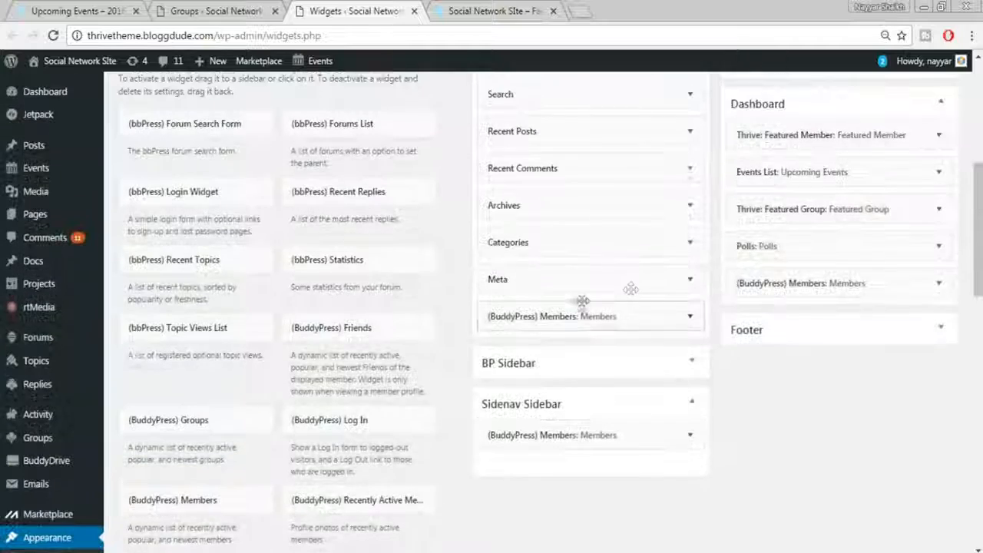
{"action": "scroll", "coordinate": [845, 182], "scroll_direction": "up", "scroll_amount": 2}
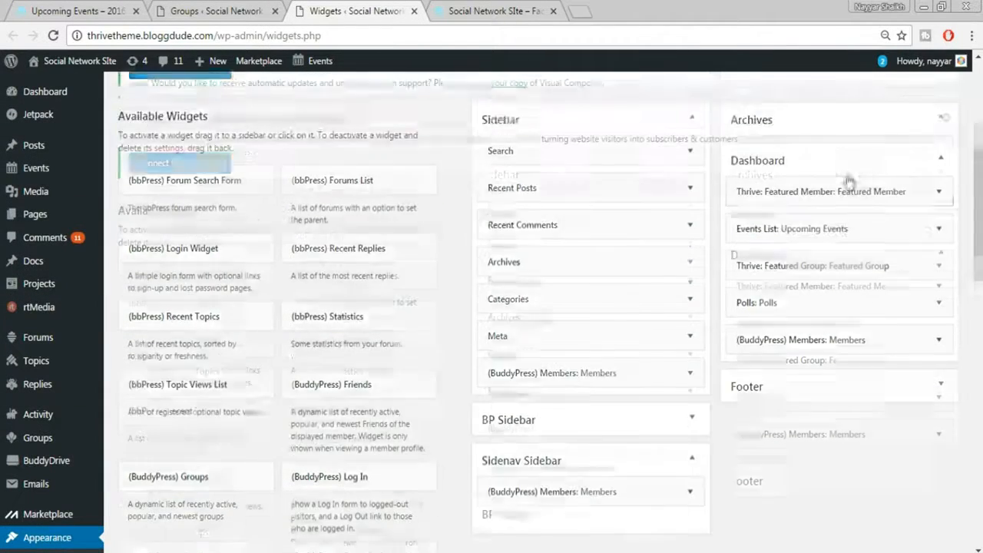
{"action": "scroll", "coordinate": [660, 247], "scroll_direction": "down", "scroll_amount": 3}
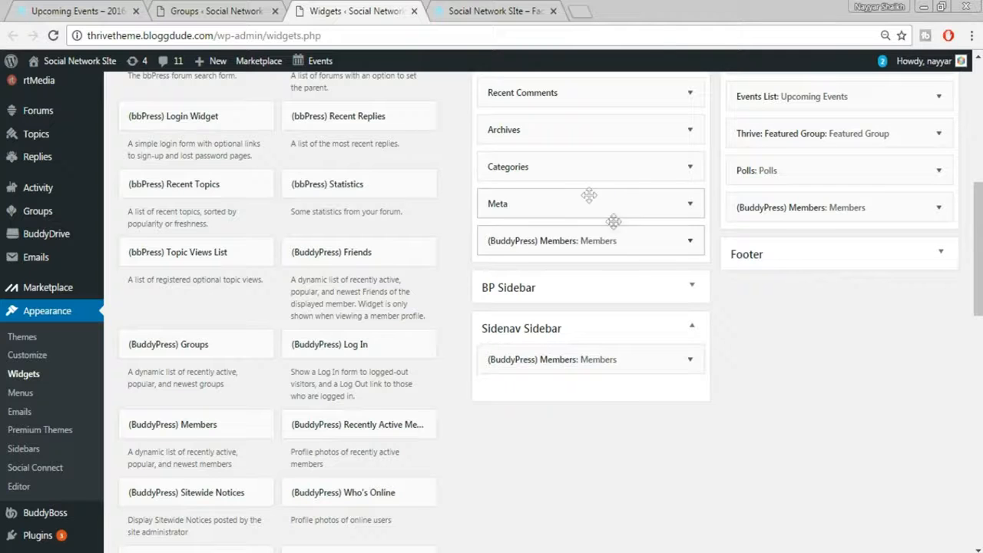
- Reload the home page and confirm the side navigation shows only the Members list
{"action": "left_click", "coordinate": [461, 11]}
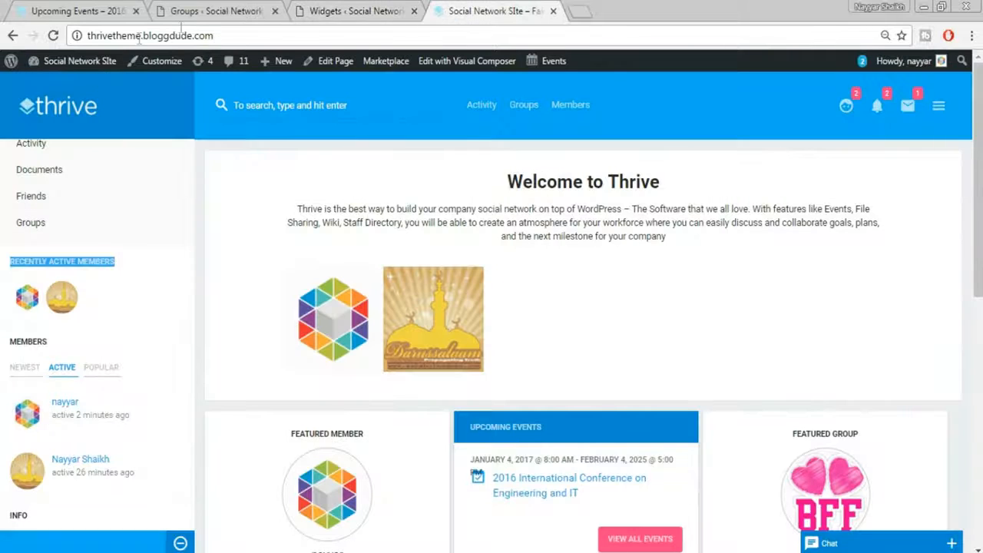
{"action": "scroll", "coordinate": [101, 307], "scroll_direction": "down", "scroll_amount": 2}
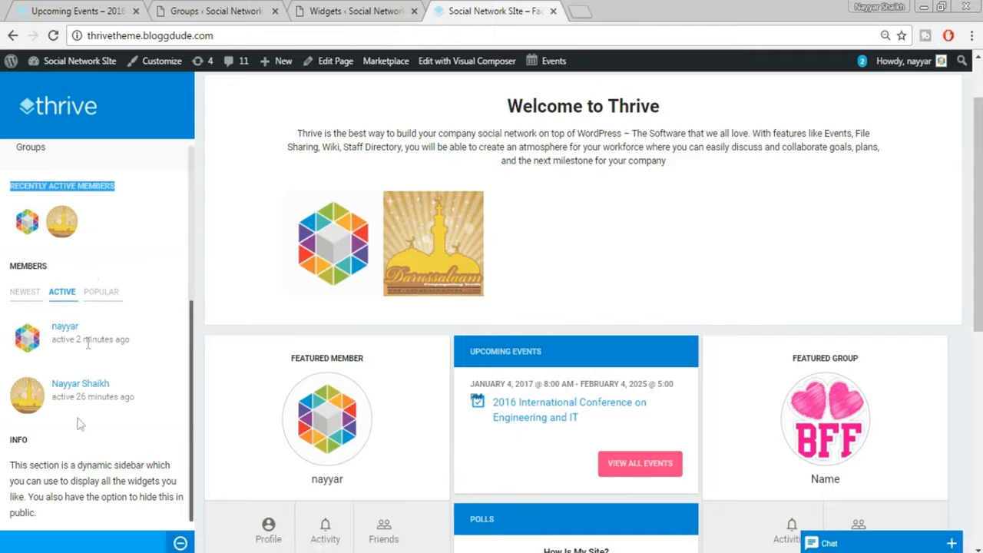
{"action": "left_click", "coordinate": [240, 28]}
{"action": "key", "text": "Return"}
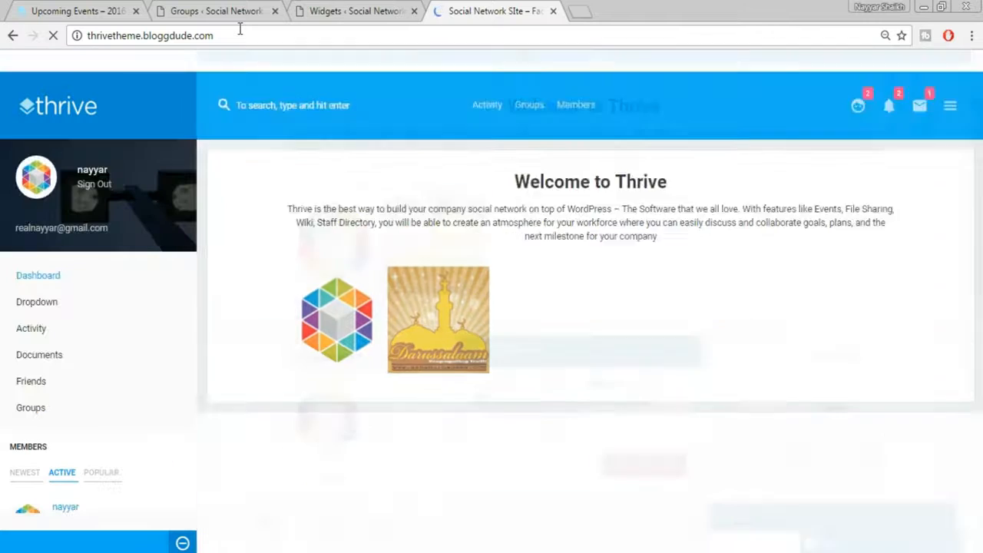
{"action": "scroll", "coordinate": [131, 254], "scroll_direction": "down", "scroll_amount": 3}
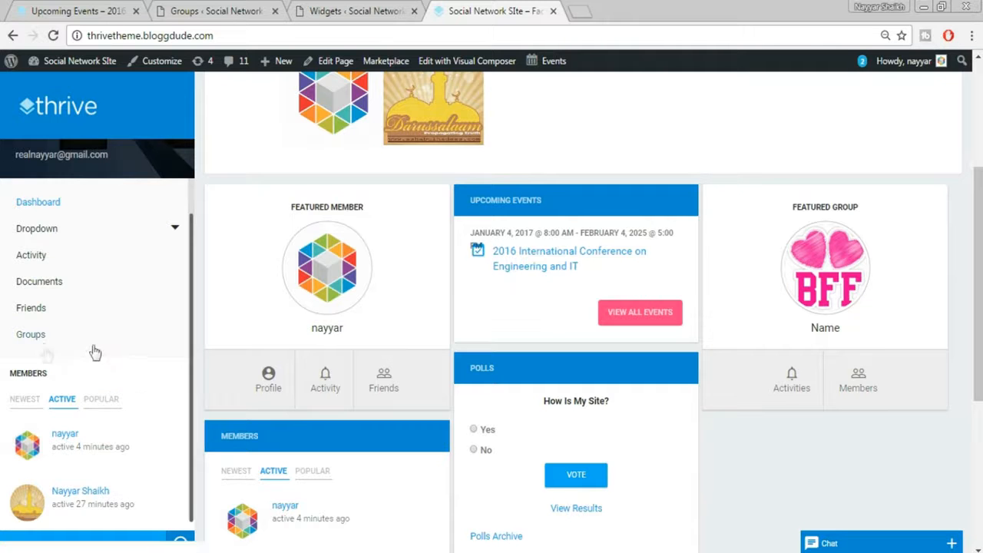
{"action": "scroll", "coordinate": [95, 353], "scroll_direction": "up", "scroll_amount": 5}
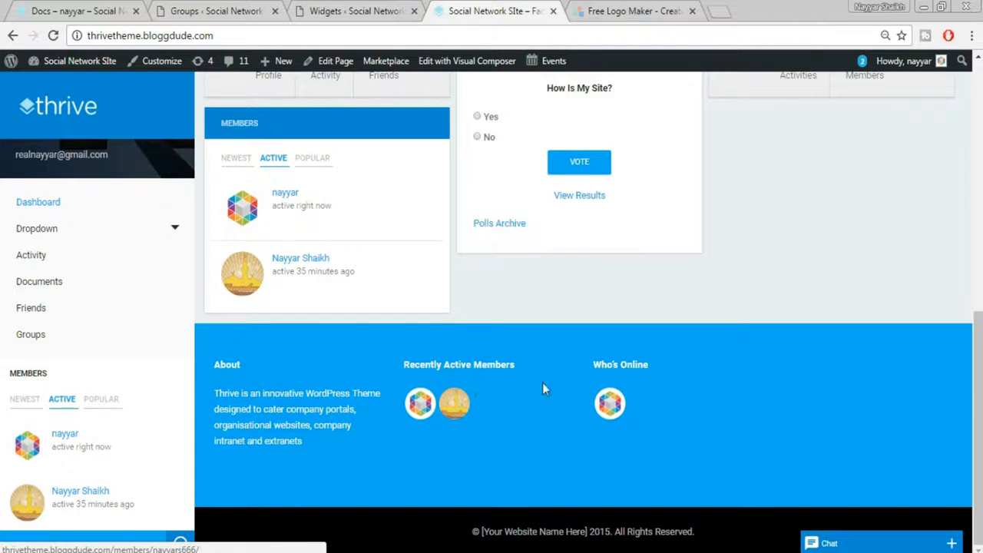
- Review the Footer widget area and its About text widget, comparing with the front page
{"action": "left_click", "coordinate": [370, 16]}
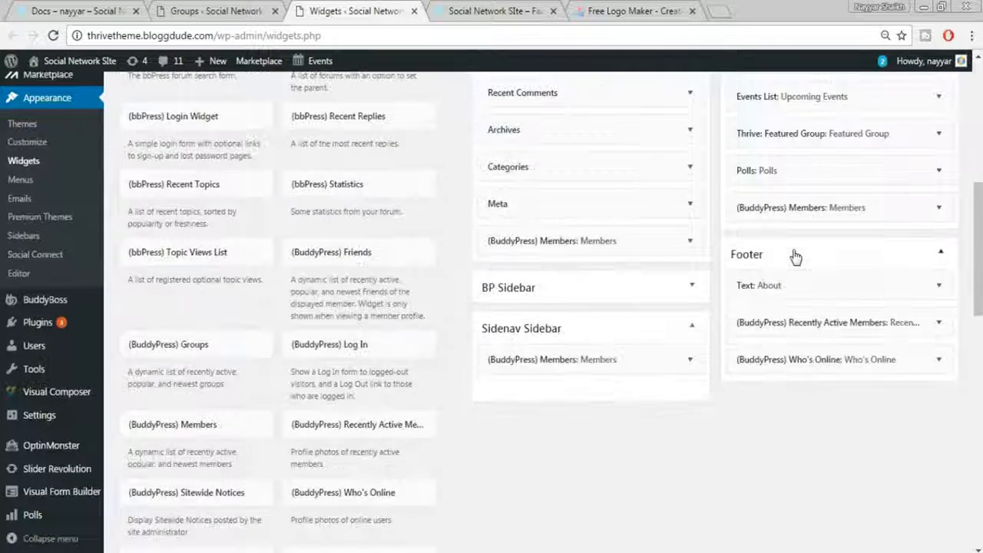
{"action": "left_click", "coordinate": [794, 256]}
{"action": "left_click", "coordinate": [794, 261]}
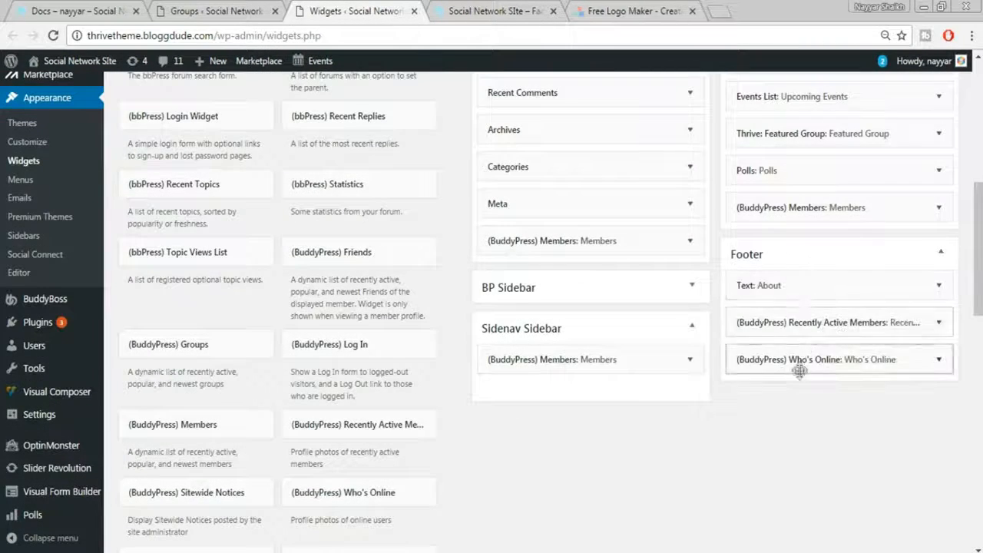
{"action": "left_click", "coordinate": [801, 287]}
{"action": "left_click", "coordinate": [801, 287]}
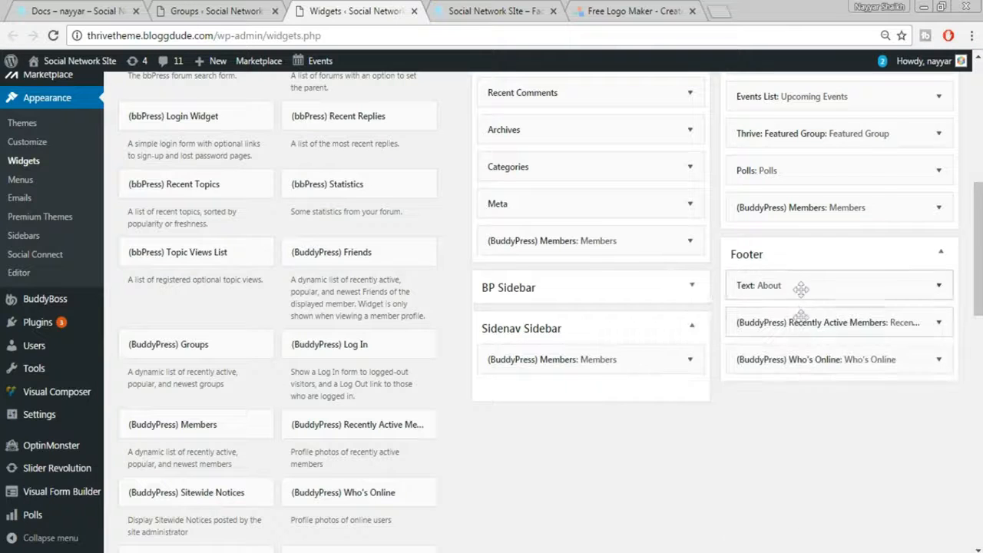
{"action": "left_click_drag", "start_coordinate": [729, 422], "coordinate": [670, 348]}
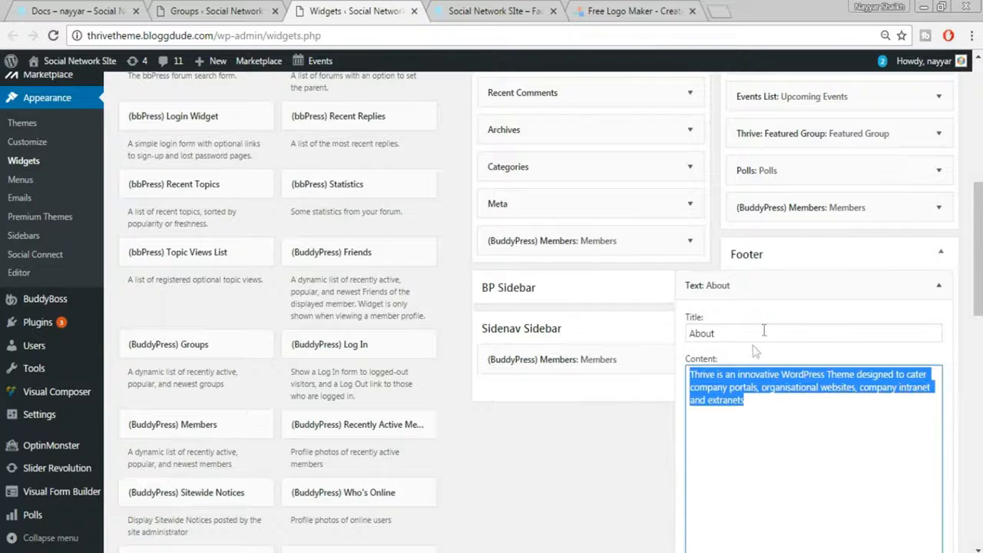
{"action": "left_click", "coordinate": [838, 281]}
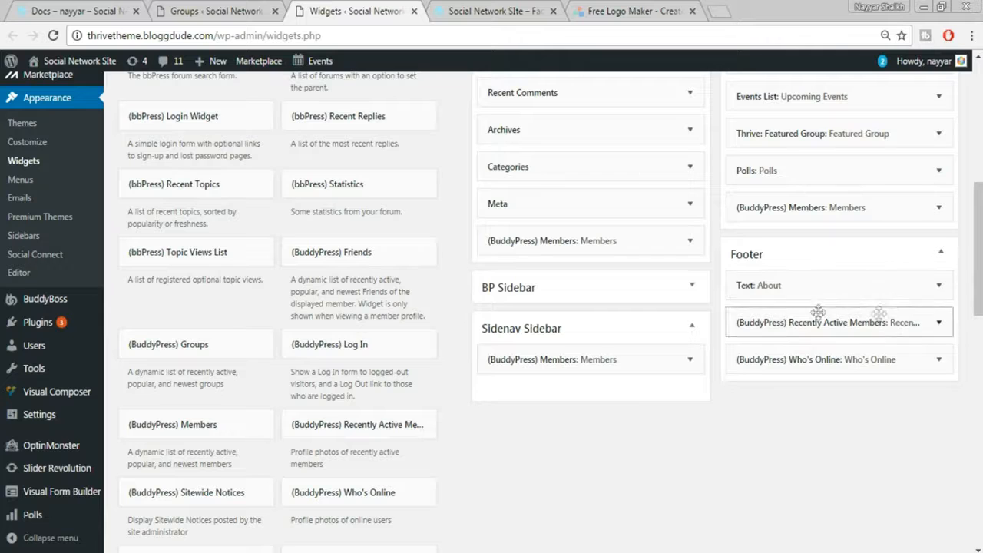
{"action": "scroll", "coordinate": [390, 341], "scroll_direction": "down", "scroll_amount": 4}
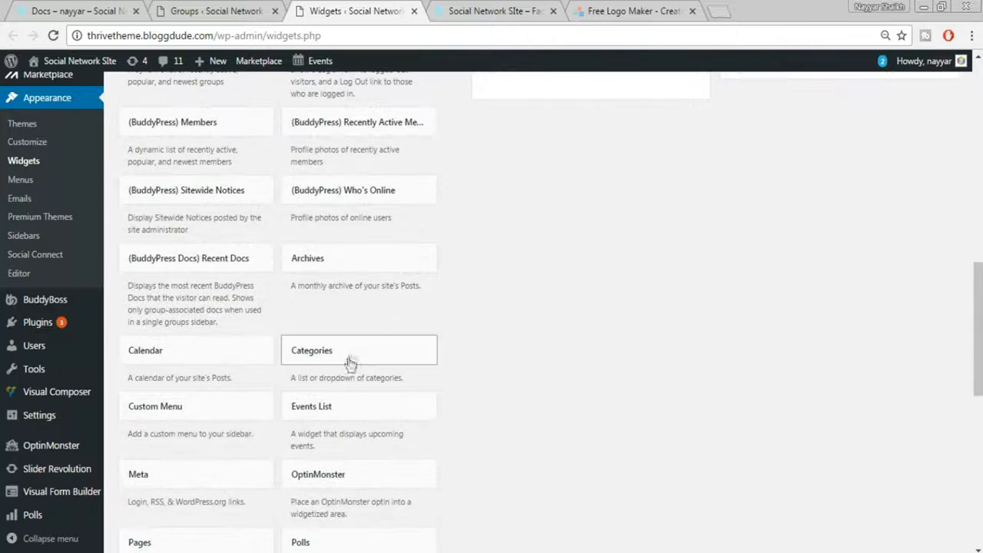
{"action": "scroll", "coordinate": [372, 495], "scroll_direction": "down", "scroll_amount": 2}
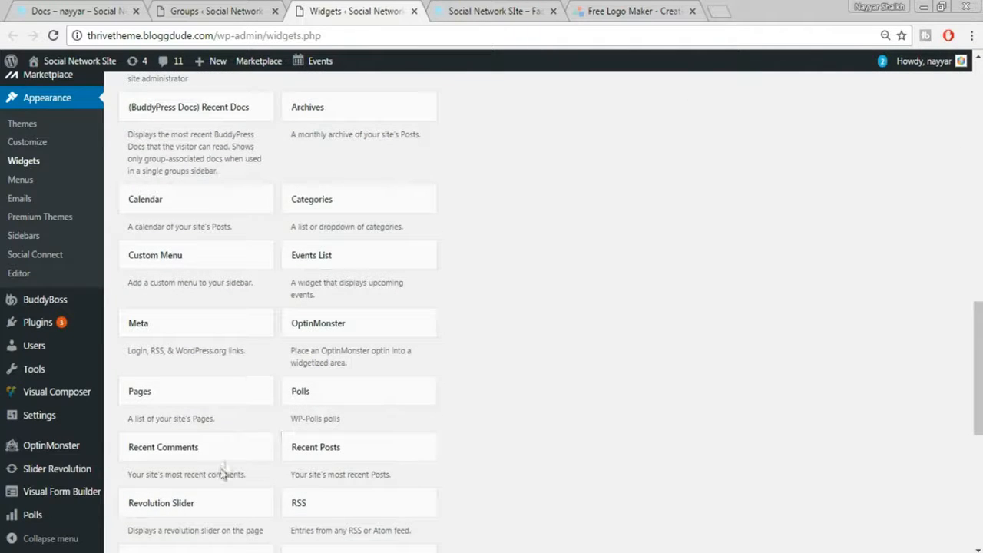
{"action": "key", "text": "ctrl+Tab"}
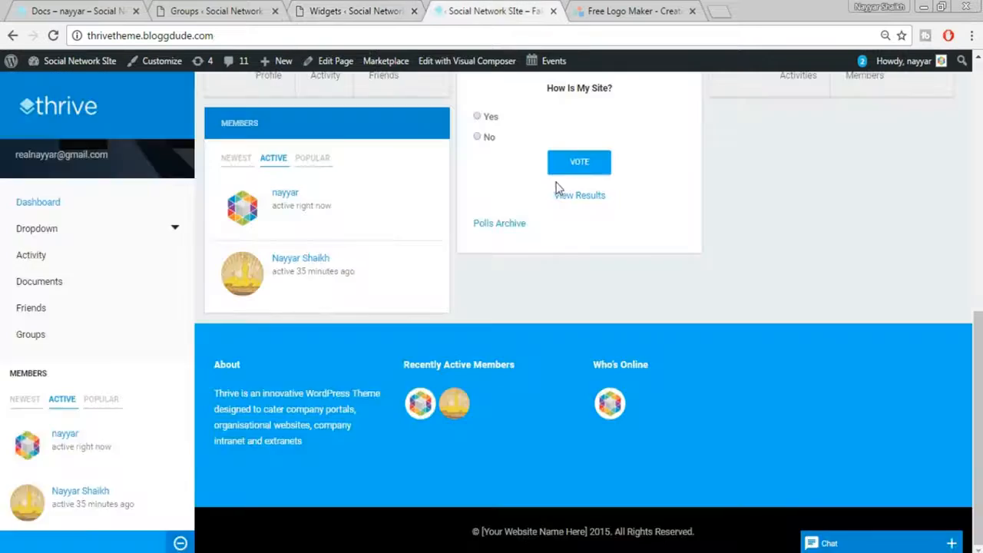
{"action": "left_click", "coordinate": [383, 9]}
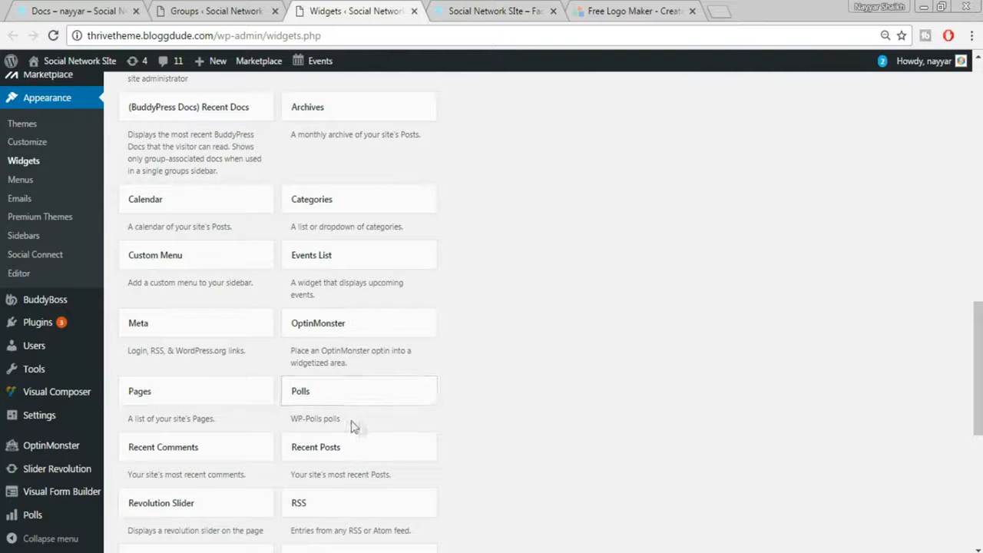
{"action": "scroll", "coordinate": [569, 461], "scroll_direction": "up", "scroll_amount": 5}
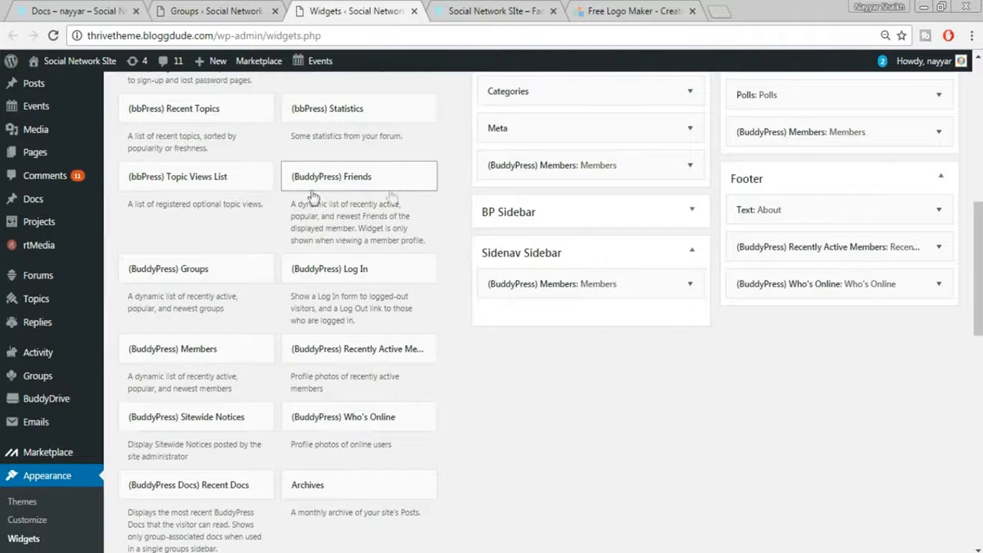
- Add a (BuddyPress) Groups widget to the Footer area and return to the site front page
{"action": "left_click", "coordinate": [217, 275]}
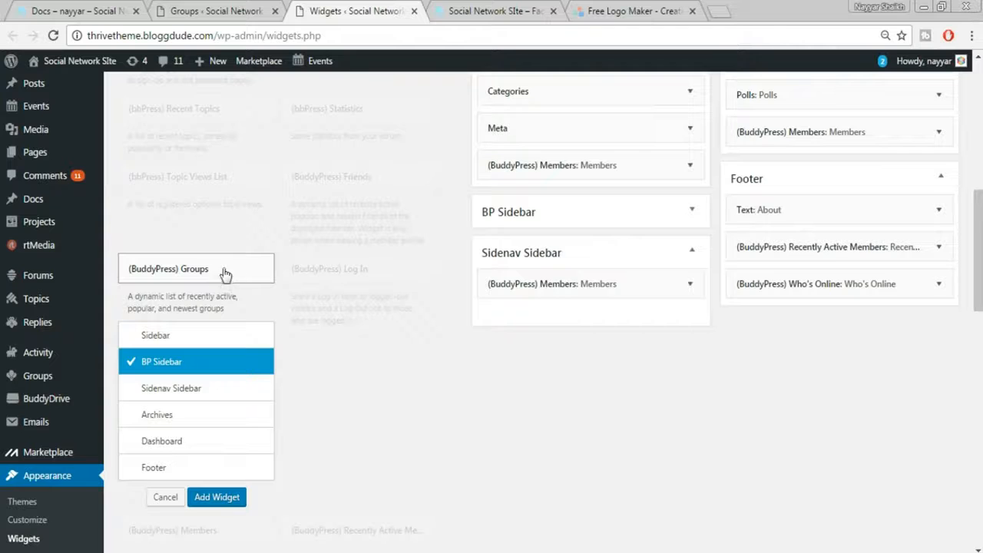
{"action": "scroll", "coordinate": [230, 284], "scroll_direction": "down", "scroll_amount": 2}
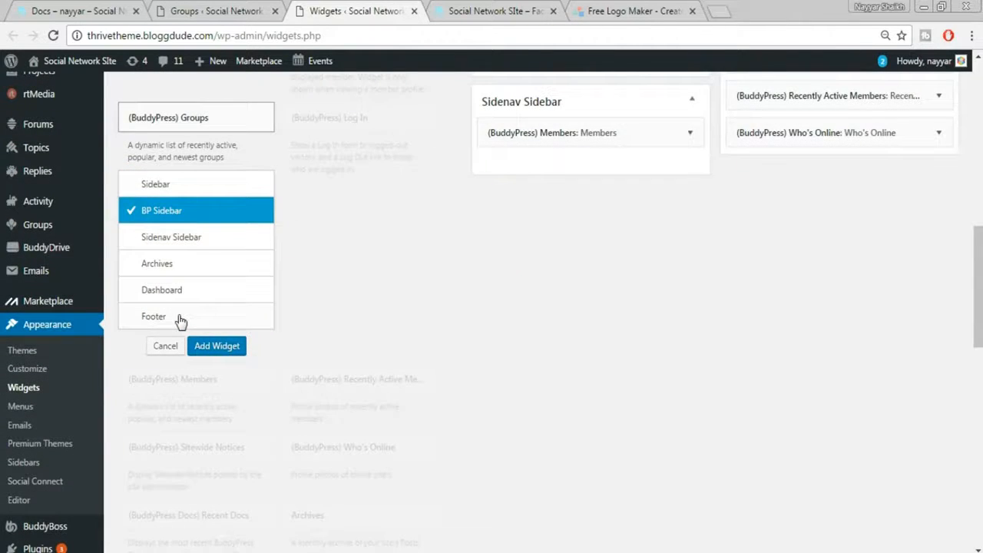
{"action": "left_click", "coordinate": [178, 318]}
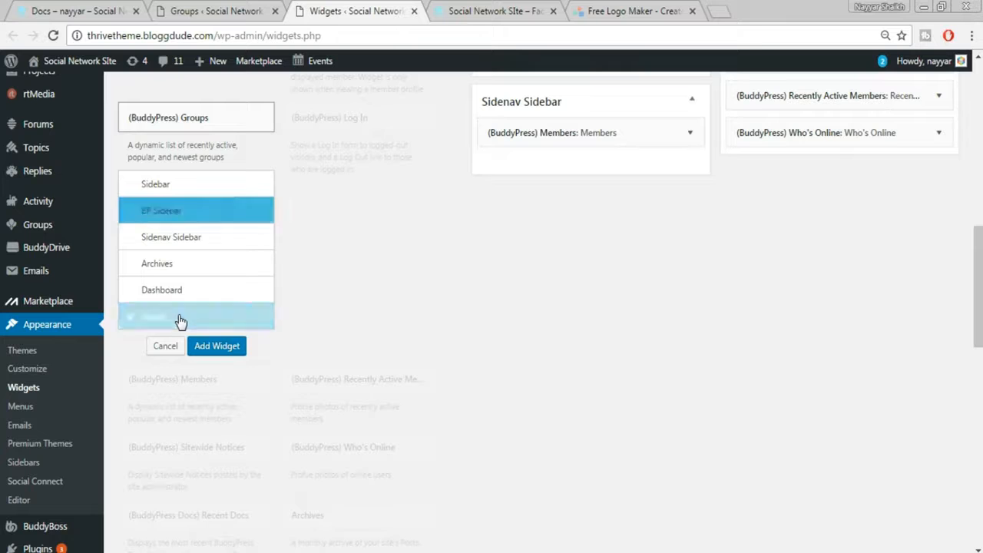
{"action": "left_click", "coordinate": [230, 353]}
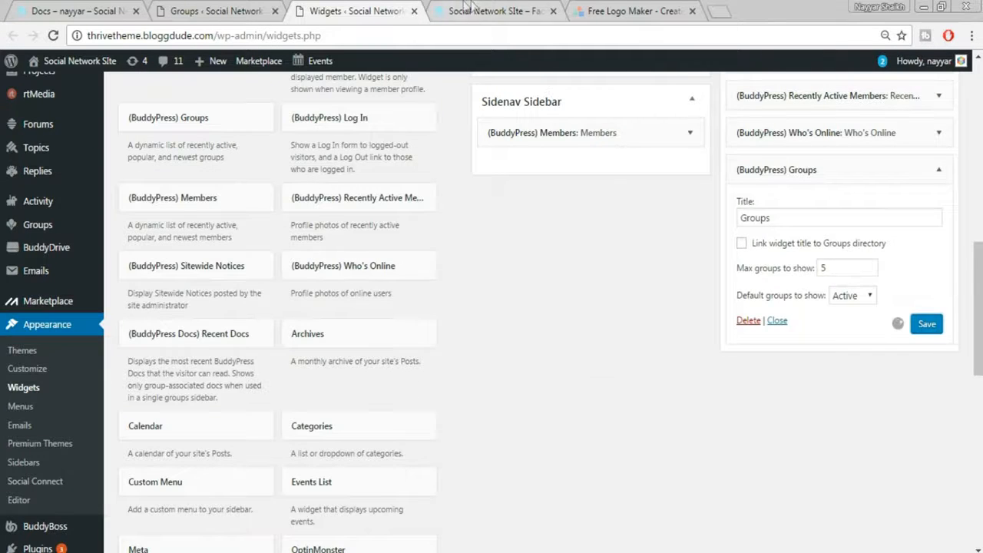
{"action": "left_click", "coordinate": [474, 7]}
{"action": "left_click", "coordinate": [562, 36]}
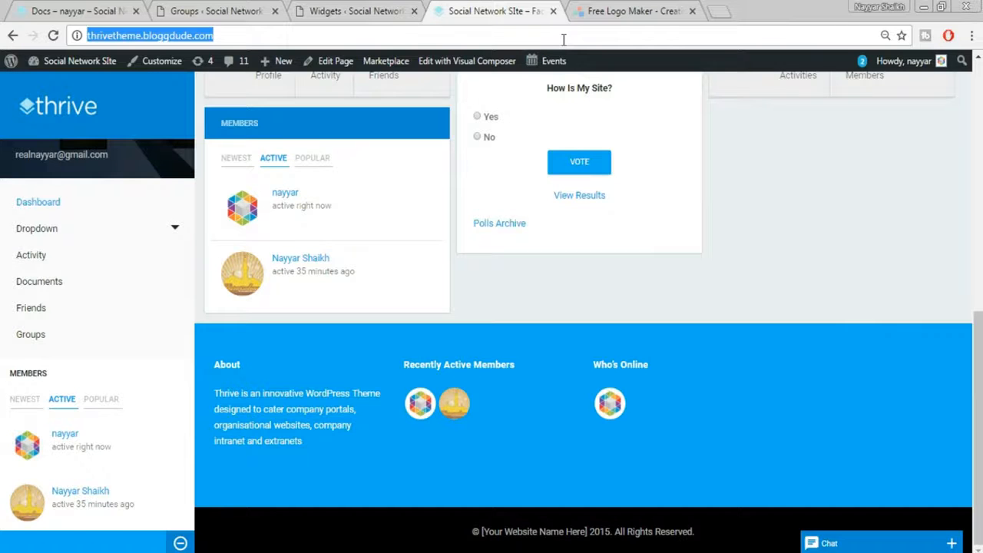
- Reload the front page and check the new Groups column in the footer
{"action": "key", "text": "Return"}
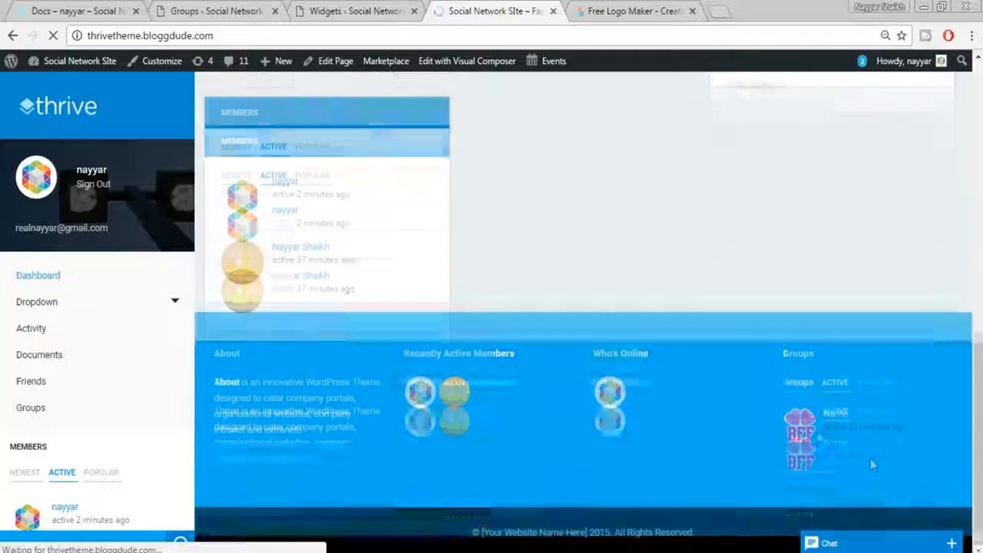
{"action": "scroll", "coordinate": [867, 397], "scroll_direction": "down", "scroll_amount": 8}
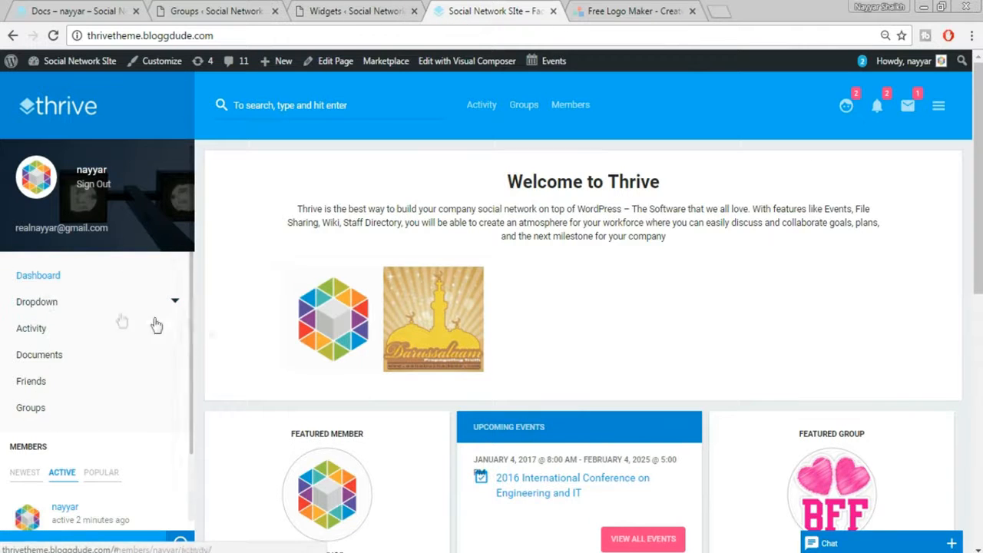
{"action": "left_click", "coordinate": [176, 303]}
{"action": "left_click", "coordinate": [175, 302]}
{"action": "scroll", "coordinate": [57, 309], "scroll_direction": "down", "scroll_amount": 2}
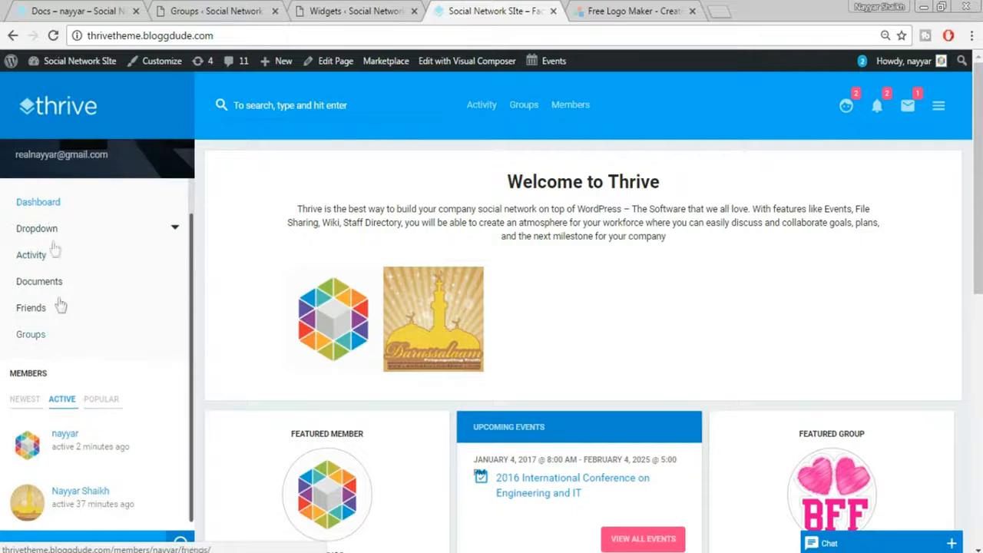
{"action": "scroll", "coordinate": [69, 277], "scroll_direction": "up", "scroll_amount": 2}
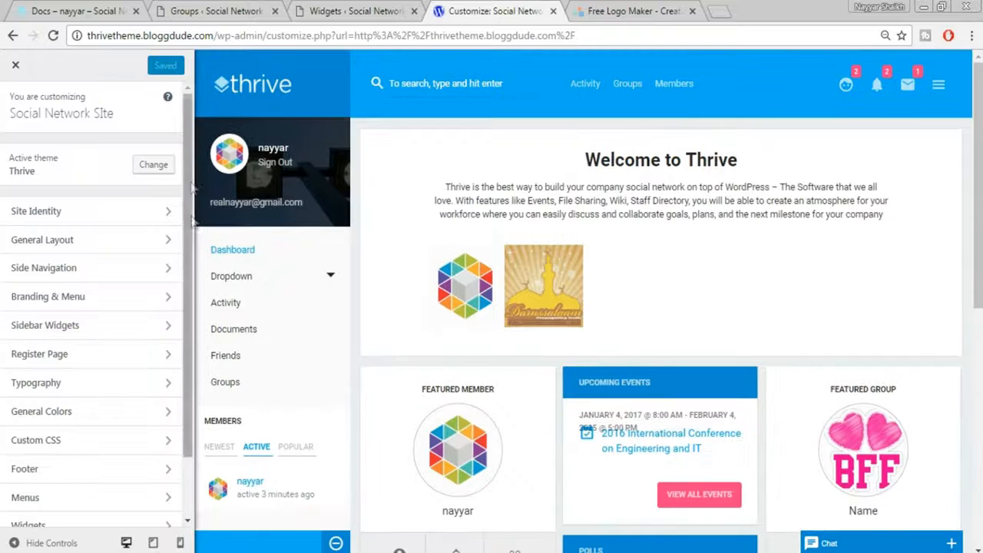
- Set the cropped 512 × 512 WordPress logo from the Media Library as the site icon
{"action": "left_click", "coordinate": [131, 212]}
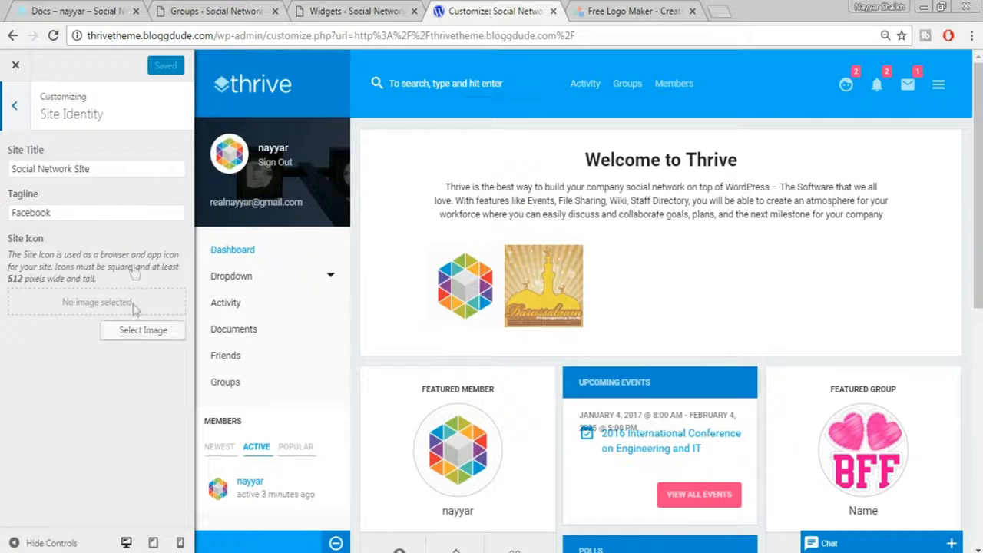
{"action": "left_click", "coordinate": [157, 335]}
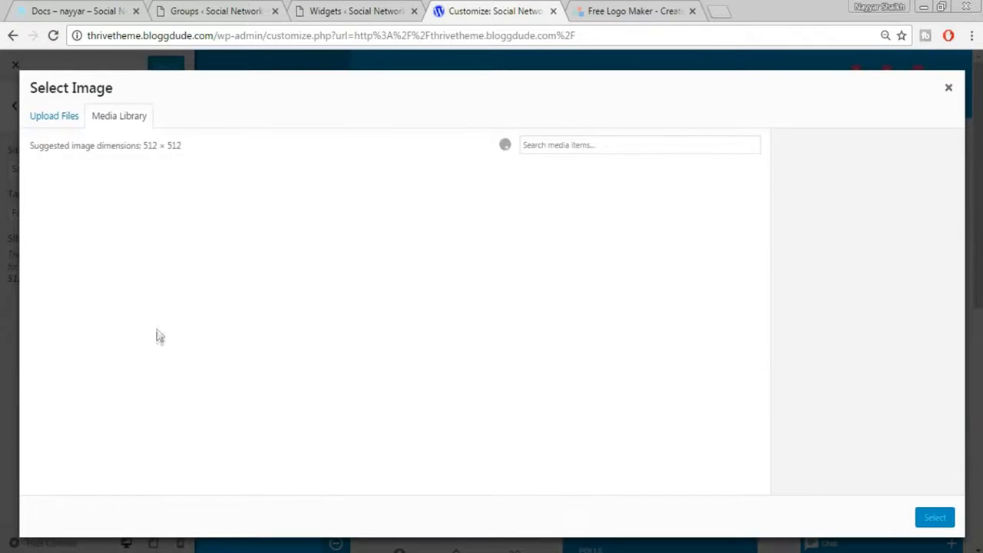
{"action": "left_click", "coordinate": [52, 123]}
{"action": "left_click", "coordinate": [114, 128]}
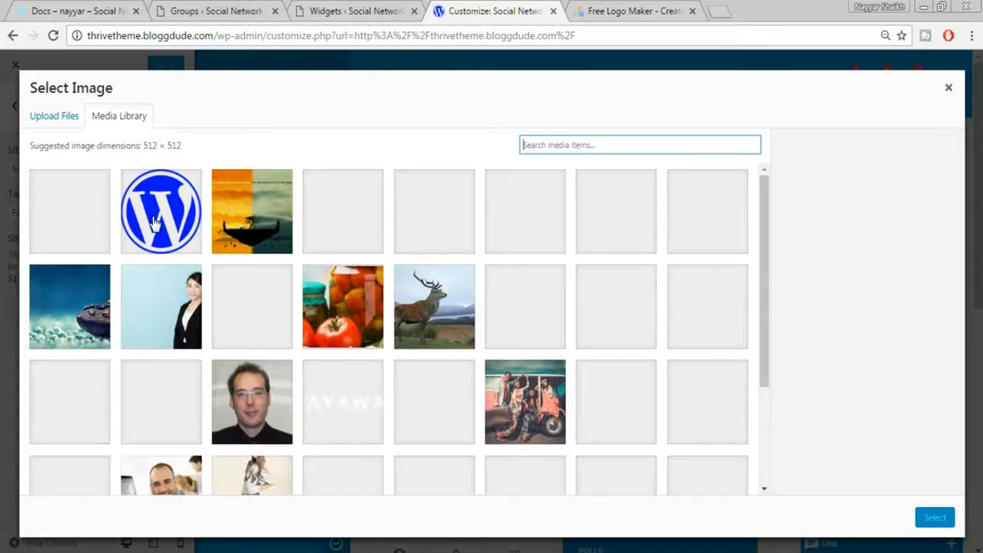
{"action": "left_click", "coordinate": [178, 216]}
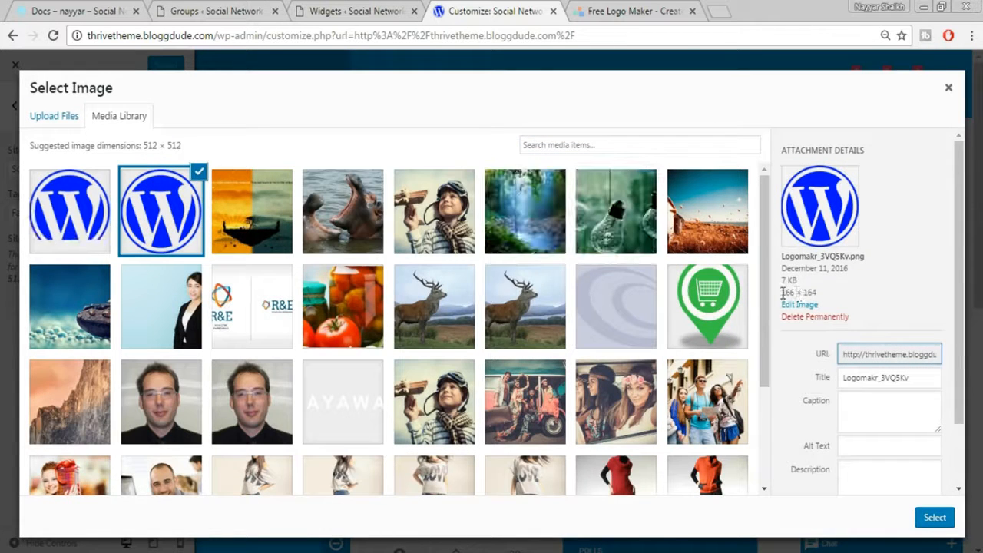
{"action": "left_click", "coordinate": [58, 215]}
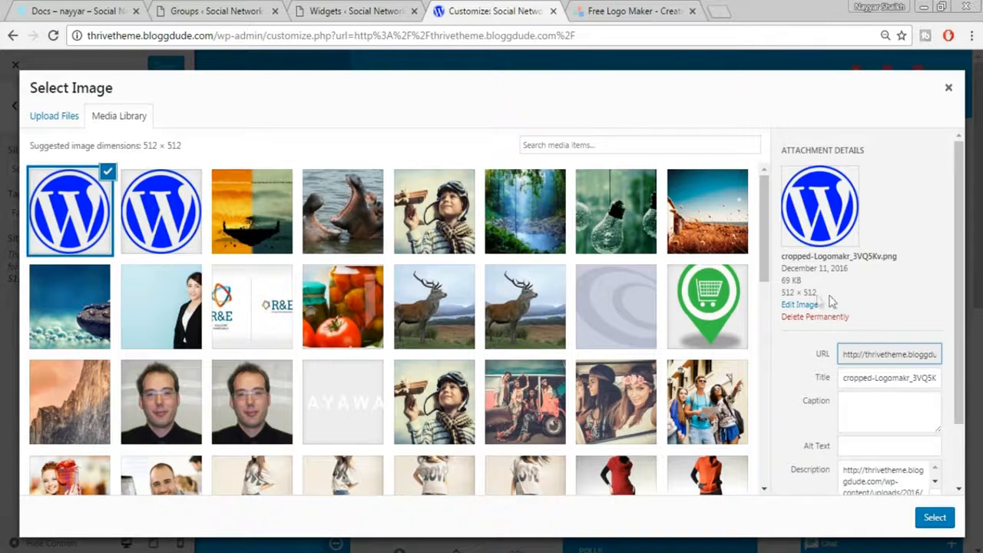
{"action": "left_click_drag", "start_coordinate": [819, 299], "coordinate": [774, 298]}
{"action": "left_click", "coordinate": [779, 298]}
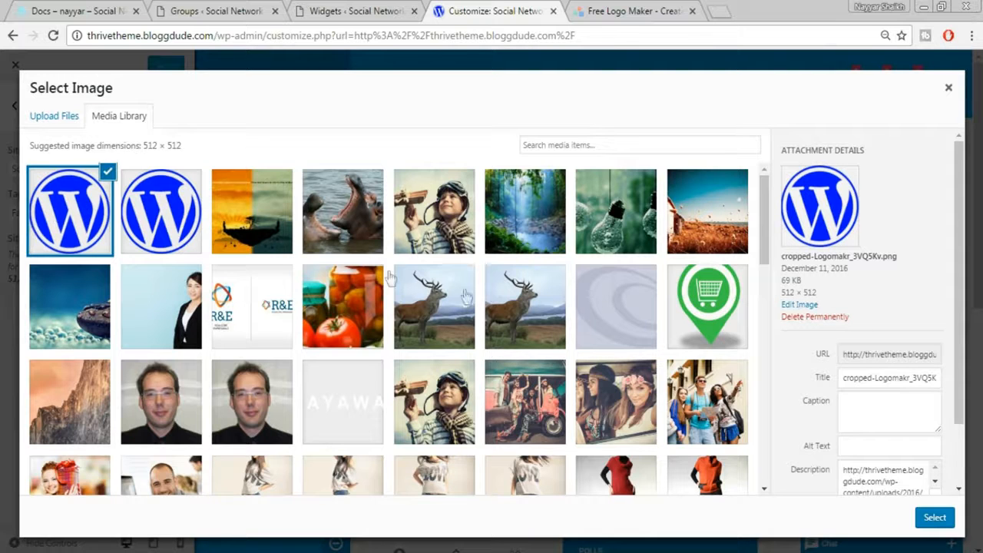
{"action": "left_click", "coordinate": [934, 519]}
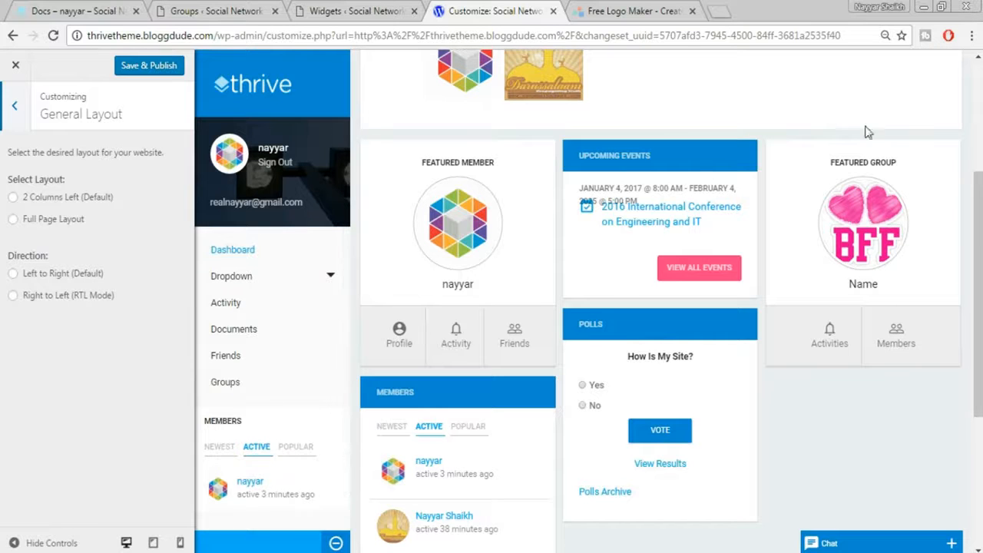
- Choose Full Page Layout in the General Layout section
{"action": "scroll", "coordinate": [752, 288], "scroll_direction": "up", "scroll_amount": 2}
{"action": "scroll", "coordinate": [753, 288], "scroll_direction": "up", "scroll_amount": 2}
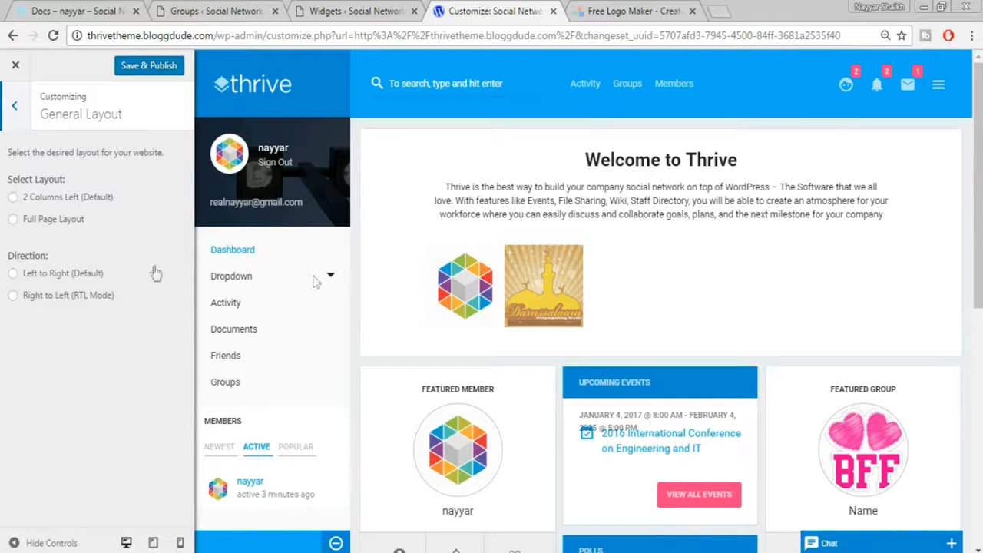
{"action": "left_click", "coordinate": [48, 222]}
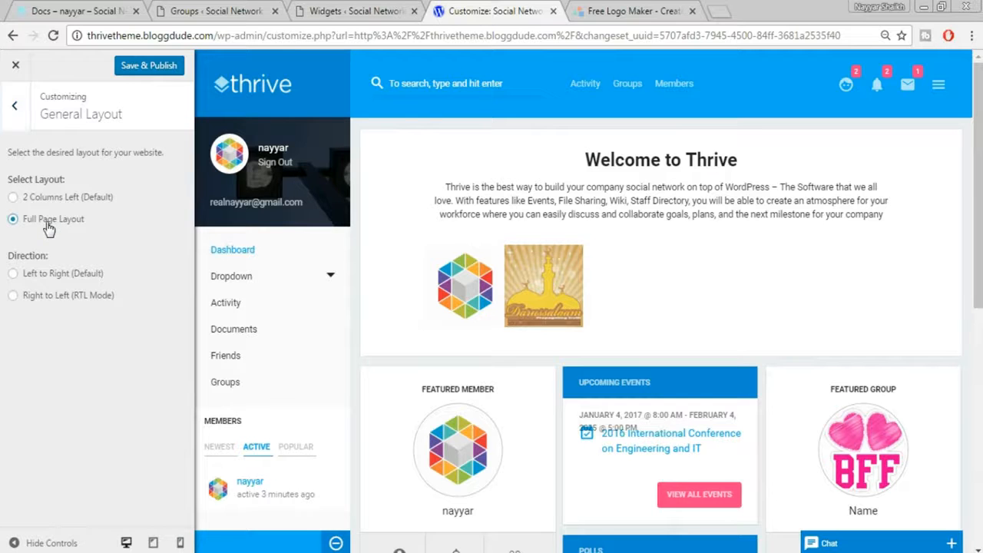
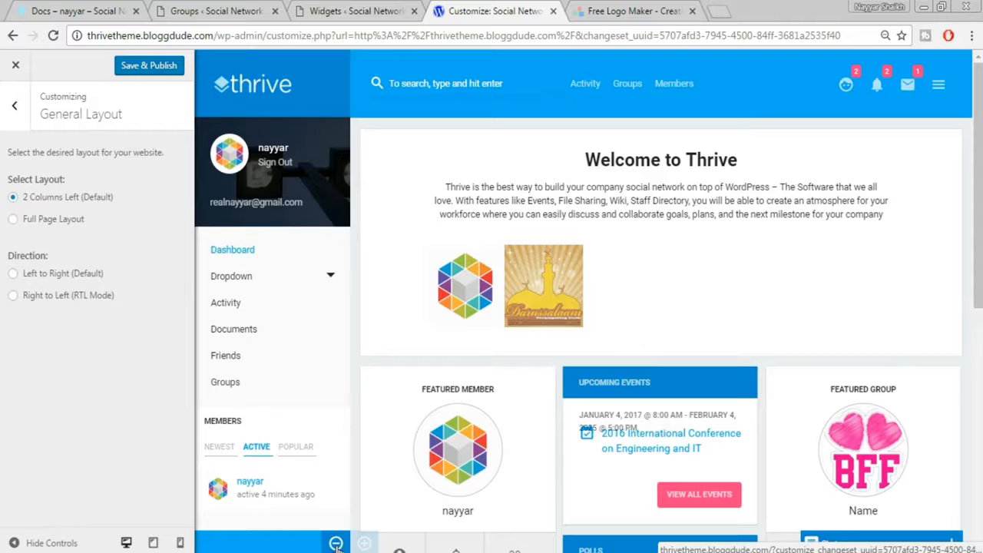
- Collapse and re-expand the preview sidebar, then open the Side Navigation settings
{"action": "left_click", "coordinate": [336, 543]}
{"action": "left_click", "coordinate": [209, 543]}
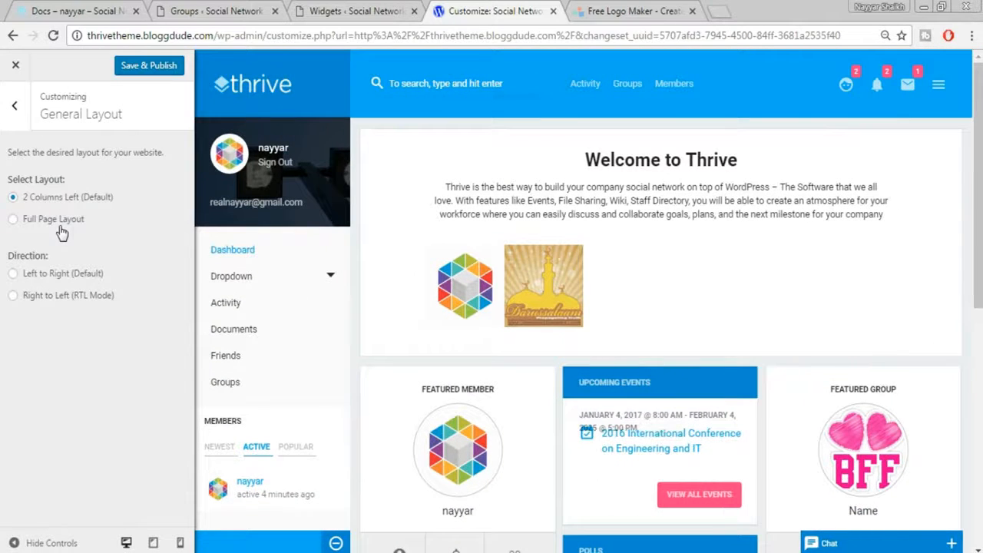
{"action": "left_click", "coordinate": [14, 106]}
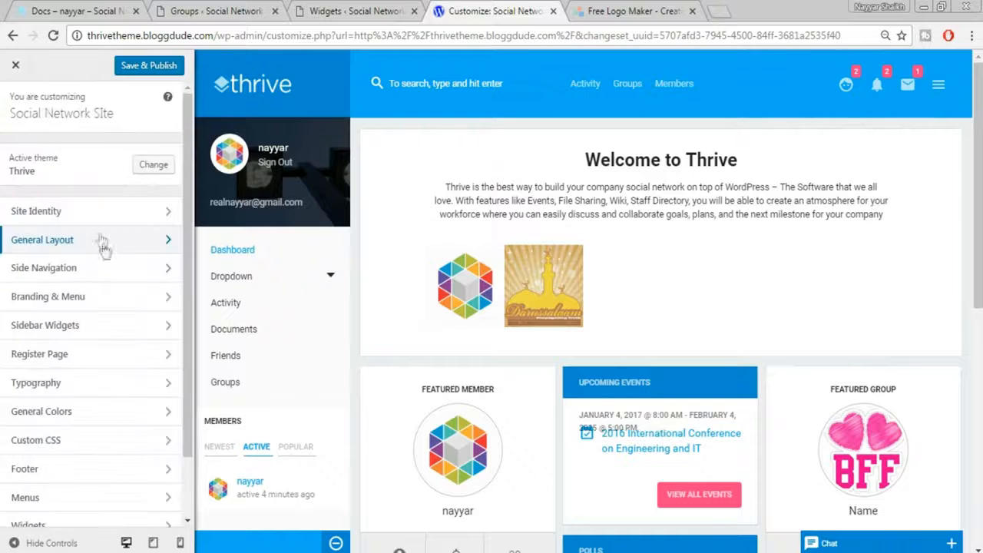
{"action": "left_click", "coordinate": [108, 276]}
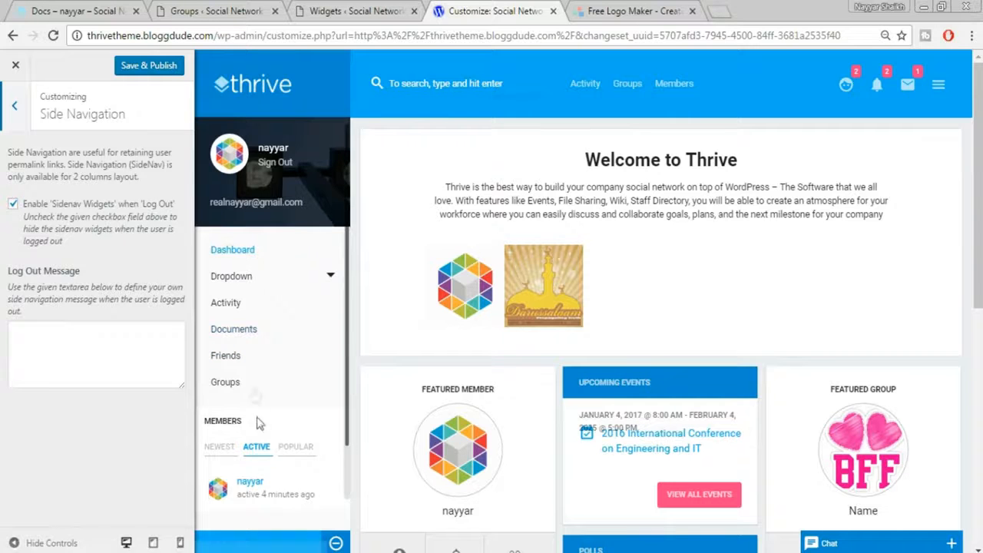
{"action": "scroll", "coordinate": [274, 377], "scroll_direction": "down", "scroll_amount": 2}
{"action": "scroll", "coordinate": [274, 377], "scroll_direction": "up", "scroll_amount": 2}
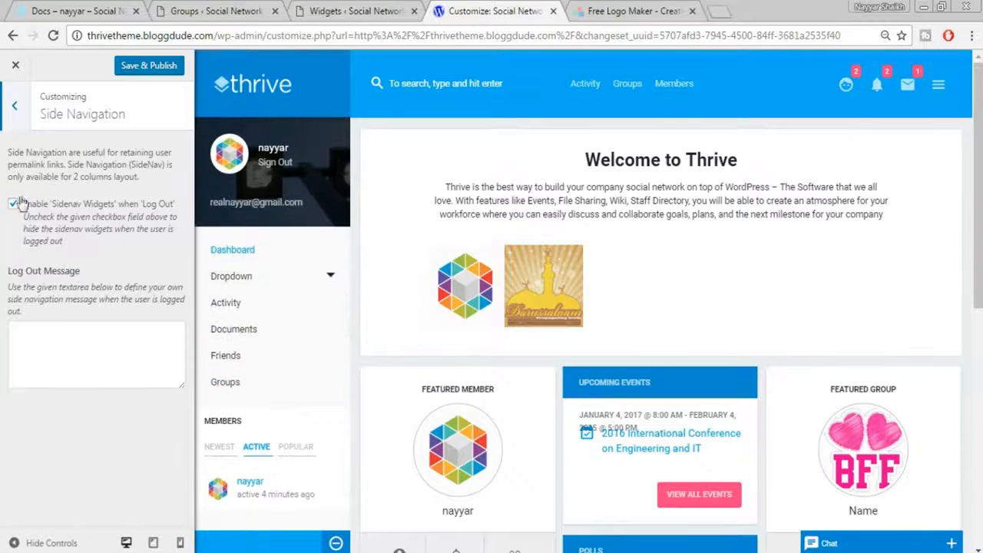
- Remove the current Thrive logo in Branding & Menu > Branding
{"action": "left_click", "coordinate": [13, 111]}
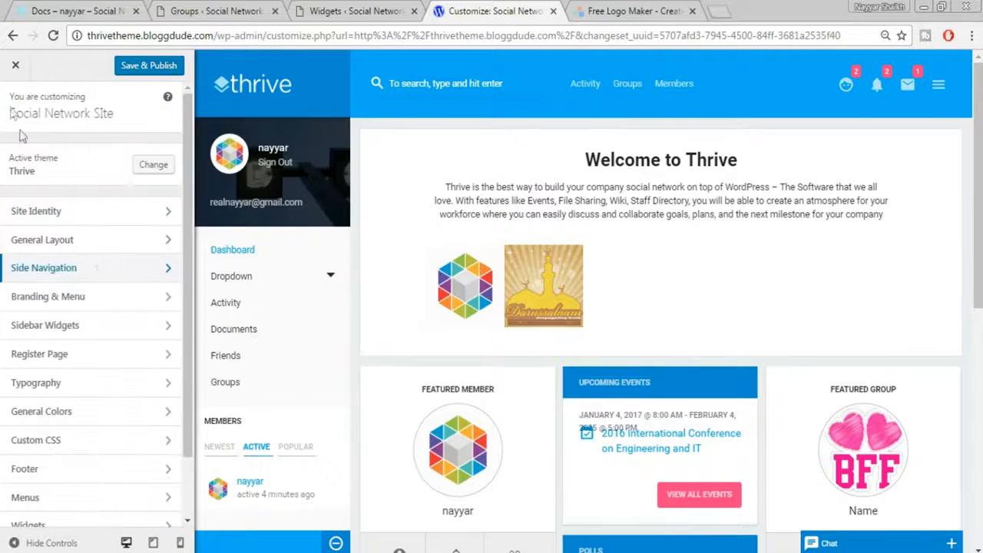
{"action": "left_click", "coordinate": [99, 306]}
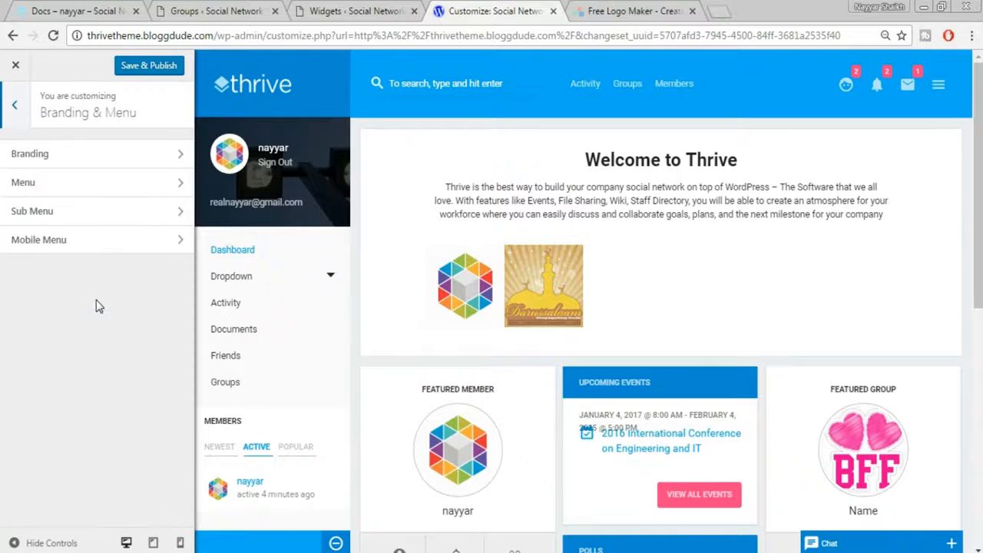
{"action": "left_click", "coordinate": [109, 158]}
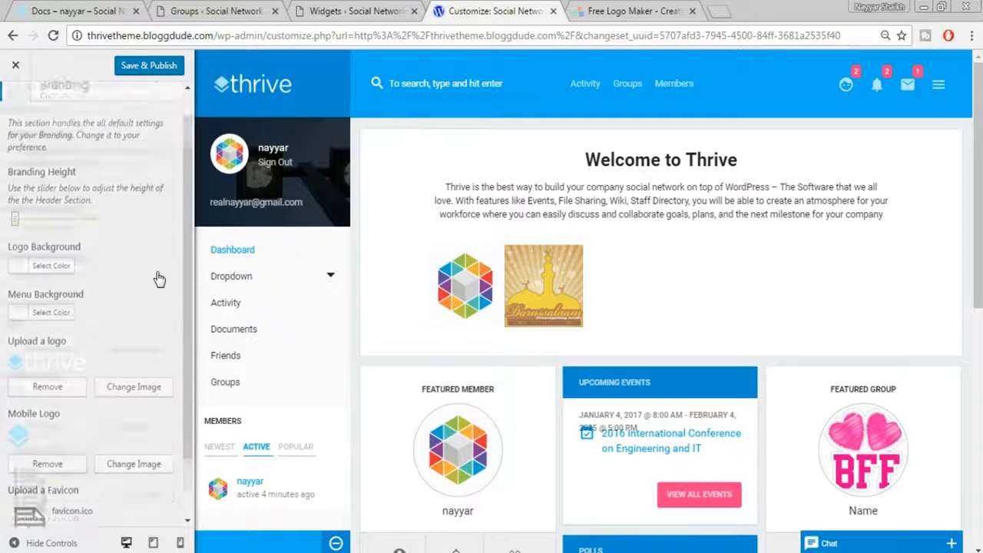
{"action": "scroll", "coordinate": [157, 277], "scroll_direction": "down", "scroll_amount": 1}
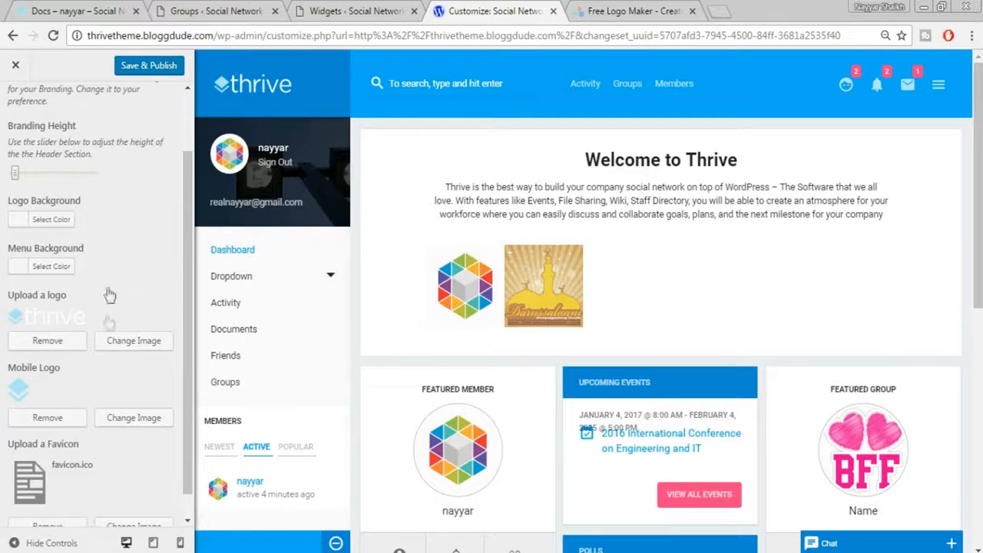
{"action": "left_click", "coordinate": [47, 341]}
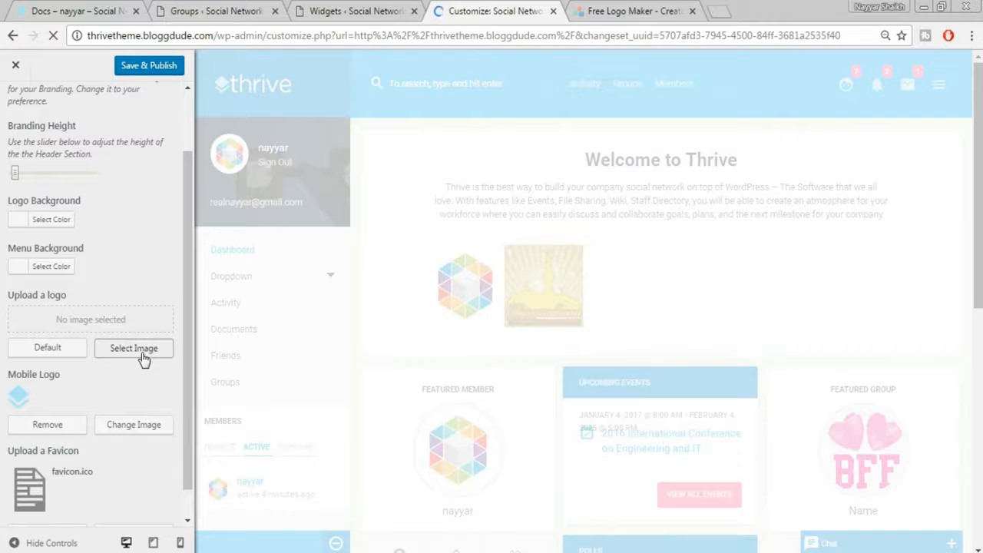
- Upload Logomakr_1Yenud.png and set it as the site logo
{"action": "left_click", "coordinate": [142, 357]}
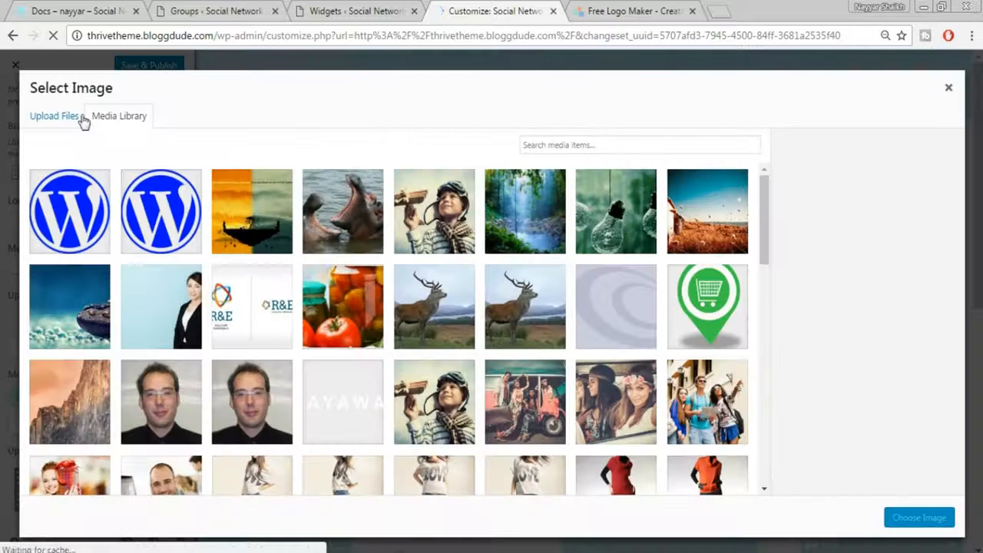
{"action": "left_click", "coordinate": [69, 123]}
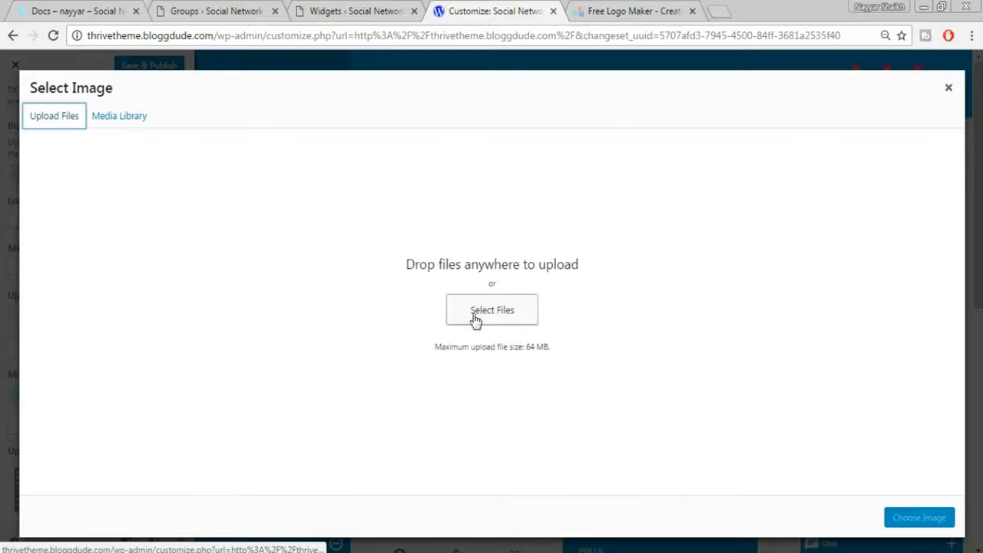
{"action": "left_click", "coordinate": [476, 317]}
{"action": "left_click", "coordinate": [434, 171]}
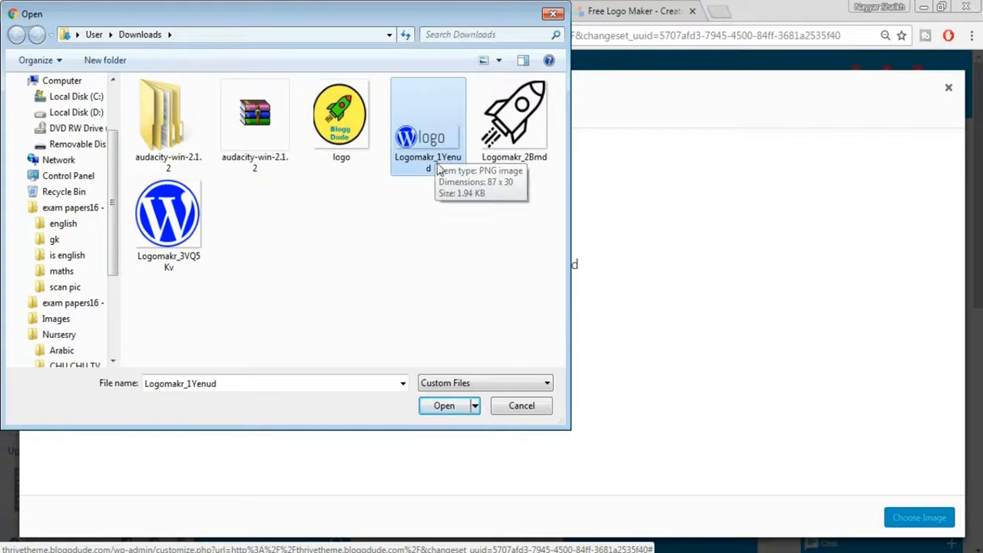
{"action": "left_click", "coordinate": [448, 404]}
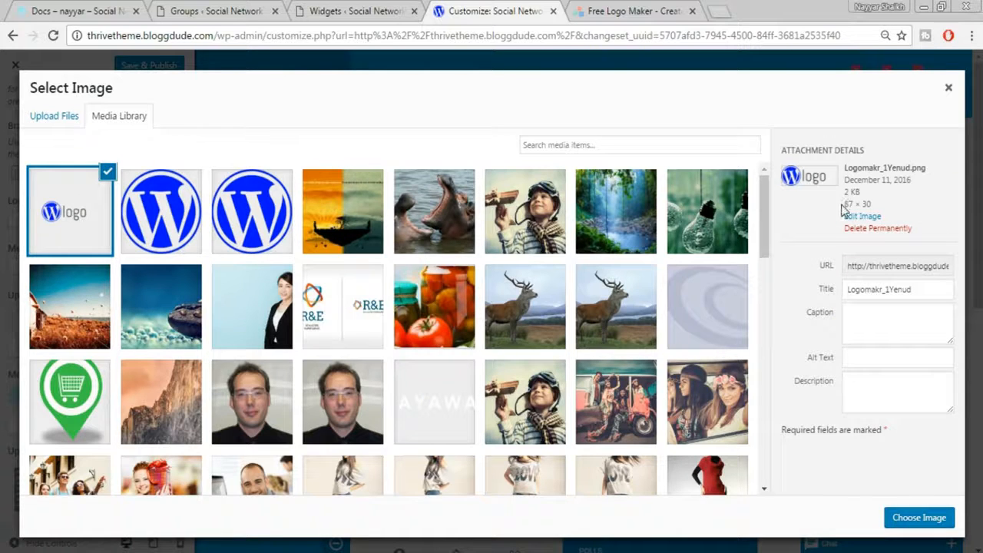
{"action": "left_click_drag", "start_coordinate": [843, 209], "coordinate": [849, 204]}
{"action": "left_click", "coordinate": [871, 206]}
{"action": "left_click", "coordinate": [916, 519]}
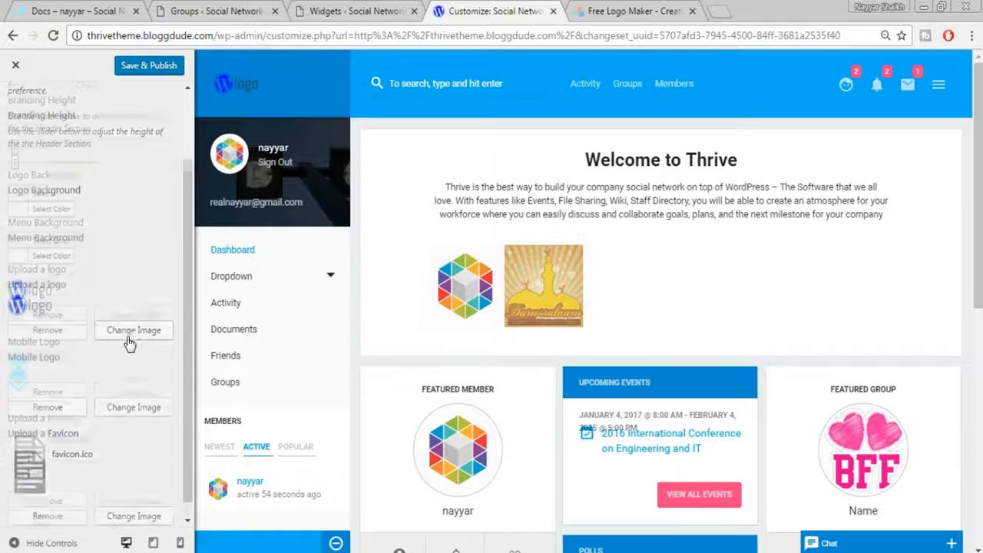
{"action": "scroll", "coordinate": [63, 142], "scroll_direction": "up", "scroll_amount": 2}
- Open the Footer settings after glancing at Register Page, with the placeholder copyright line in view
{"action": "left_click", "coordinate": [13, 107]}
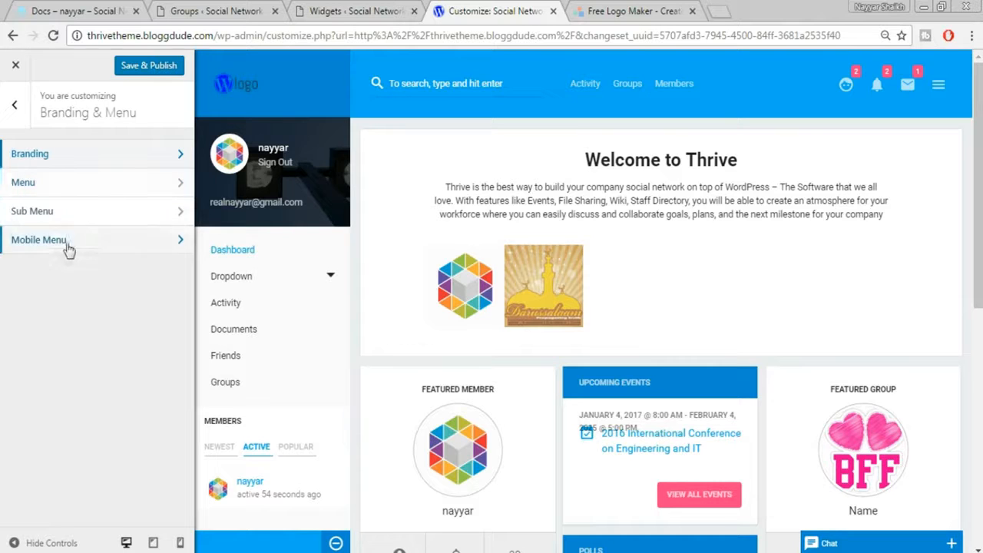
{"action": "left_click", "coordinate": [14, 109]}
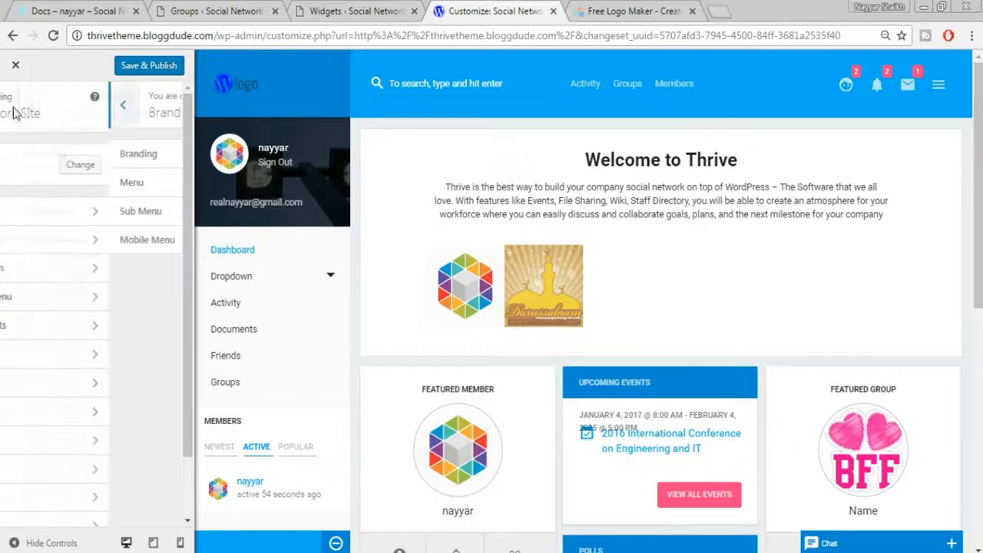
{"action": "scroll", "coordinate": [119, 246], "scroll_direction": "down", "scroll_amount": 2}
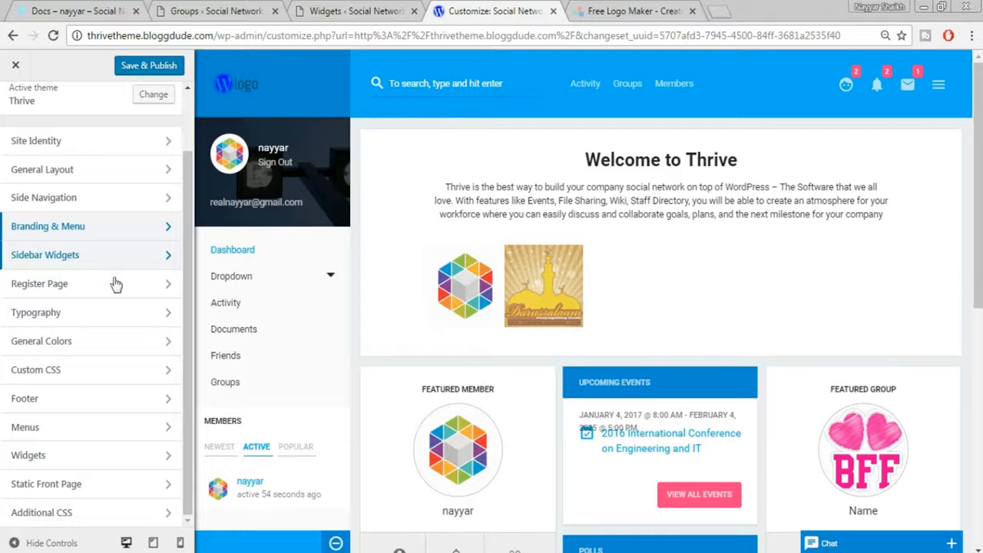
{"action": "left_click", "coordinate": [115, 288]}
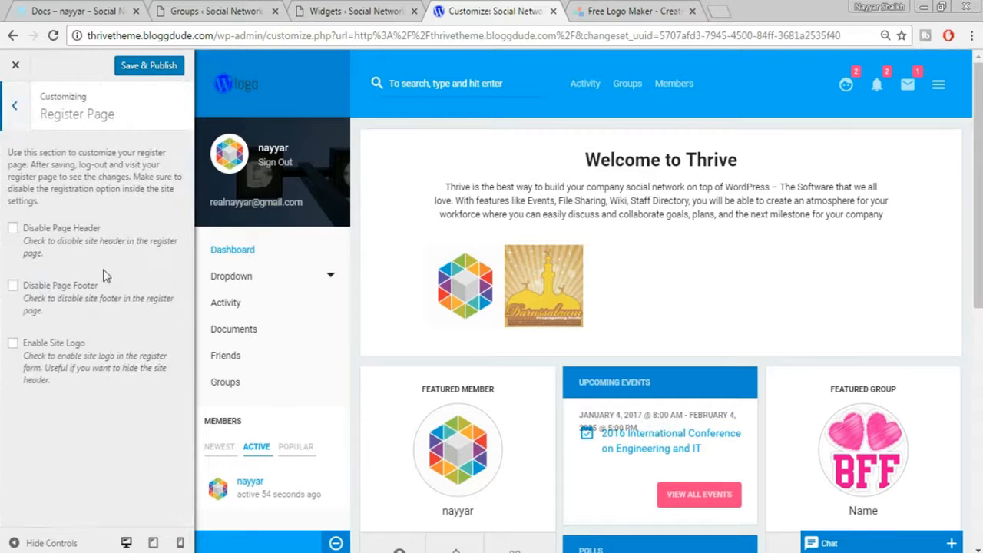
{"action": "left_click", "coordinate": [14, 105]}
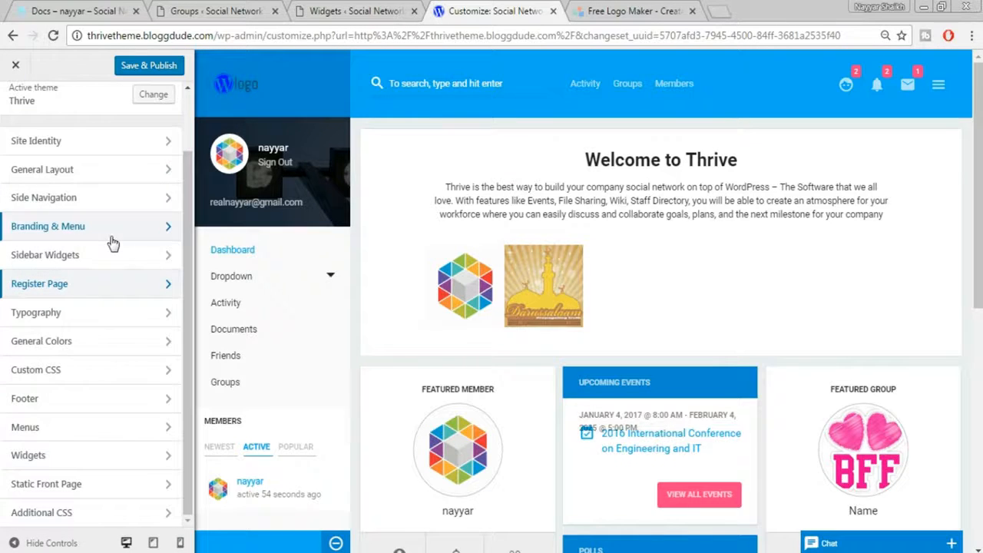
{"action": "left_click", "coordinate": [92, 398]}
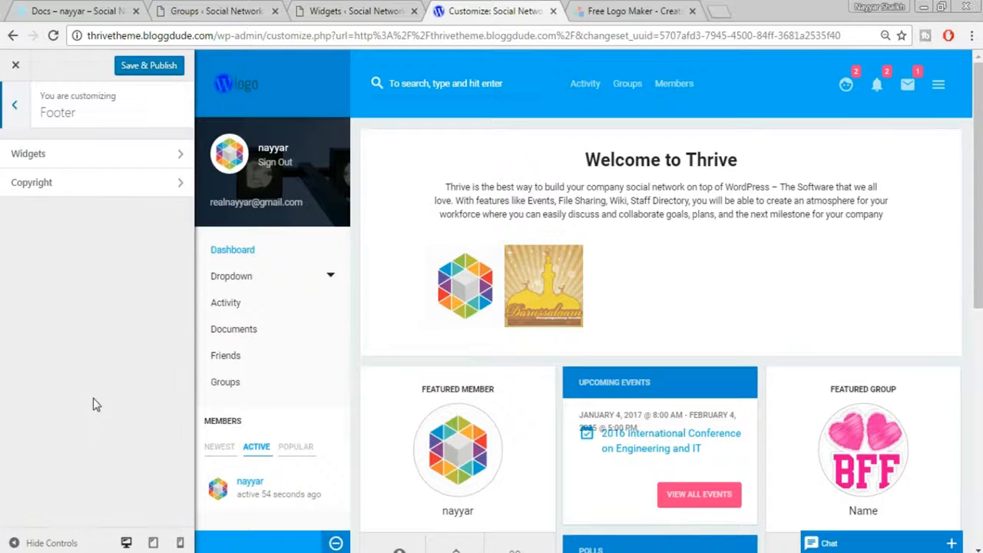
{"action": "scroll", "coordinate": [552, 362], "scroll_direction": "down", "scroll_amount": 6}
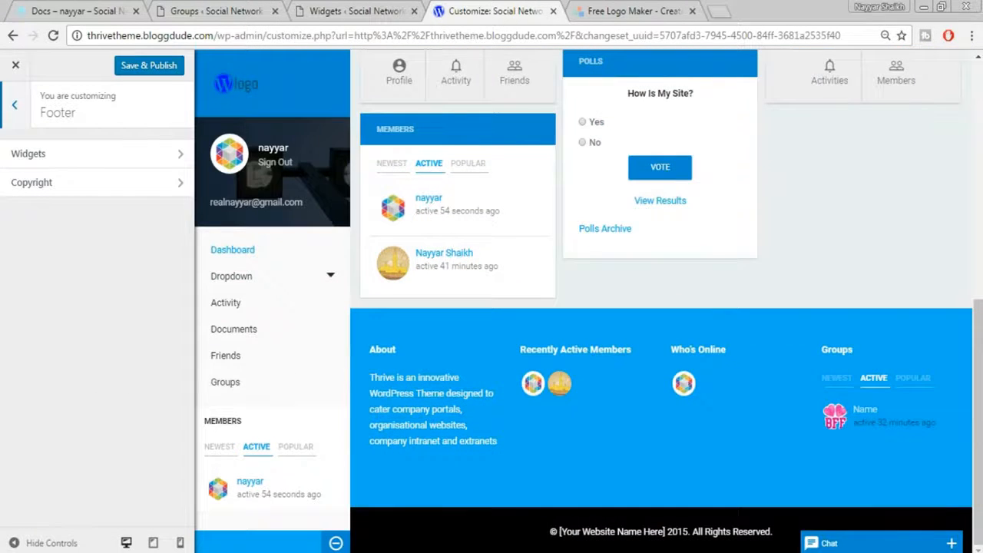
{"action": "left_click_drag", "start_coordinate": [559, 537], "coordinate": [658, 528]}
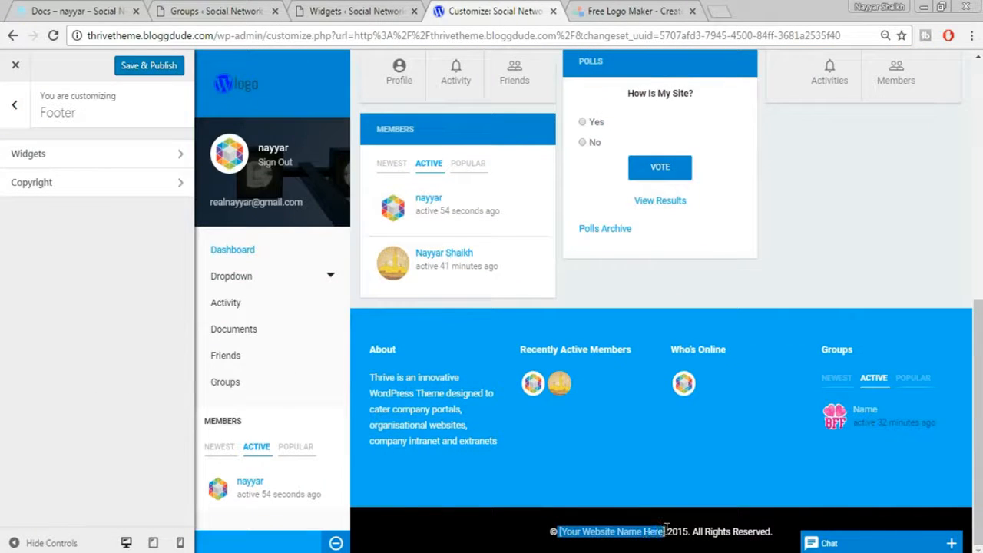
- Change the footer copyright to '© Bloggdude 2017. All Rights Reserved.'
{"action": "left_click", "coordinate": [73, 192]}
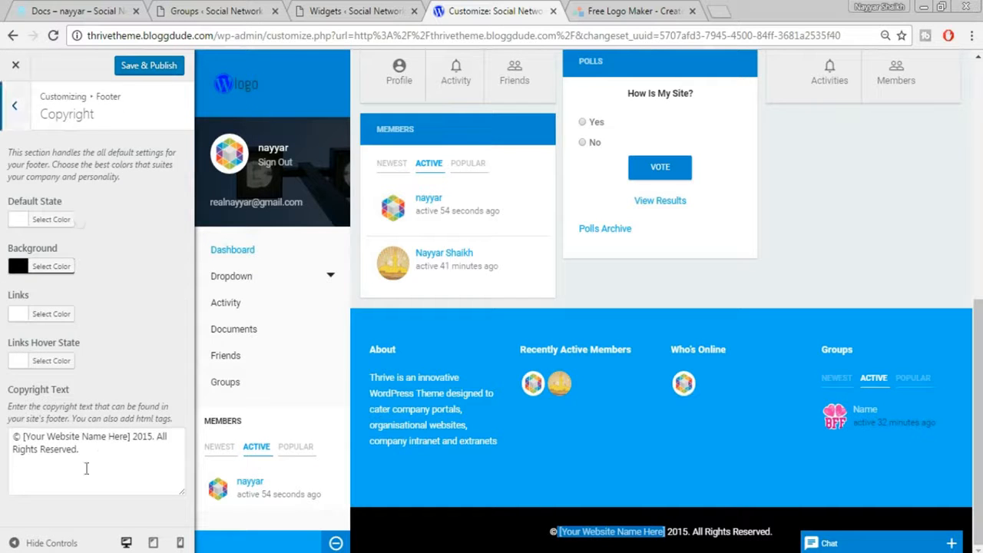
{"action": "left_click_drag", "start_coordinate": [22, 436], "coordinate": [125, 431]}
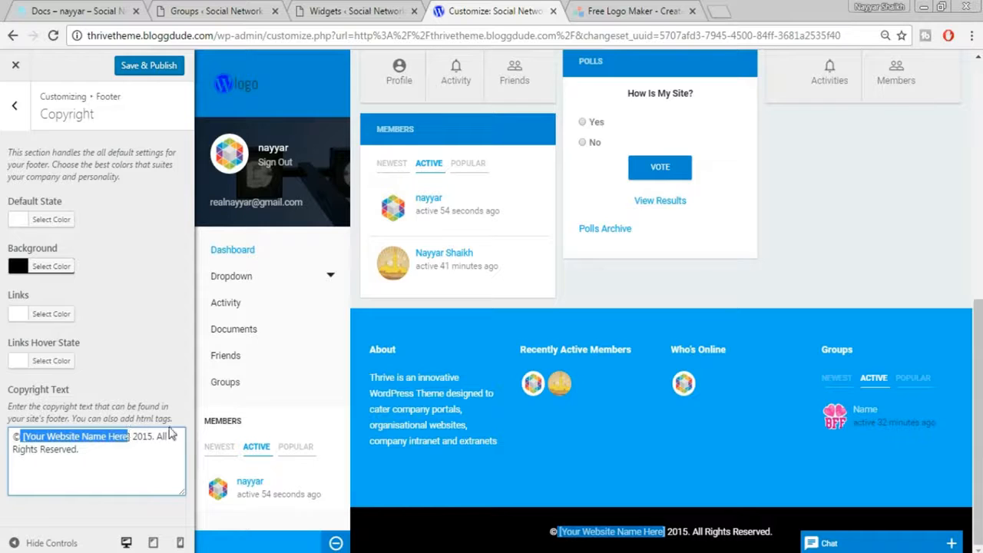
{"action": "key", "text": "BackSpace"}
{"action": "type", "text": "Blo"}
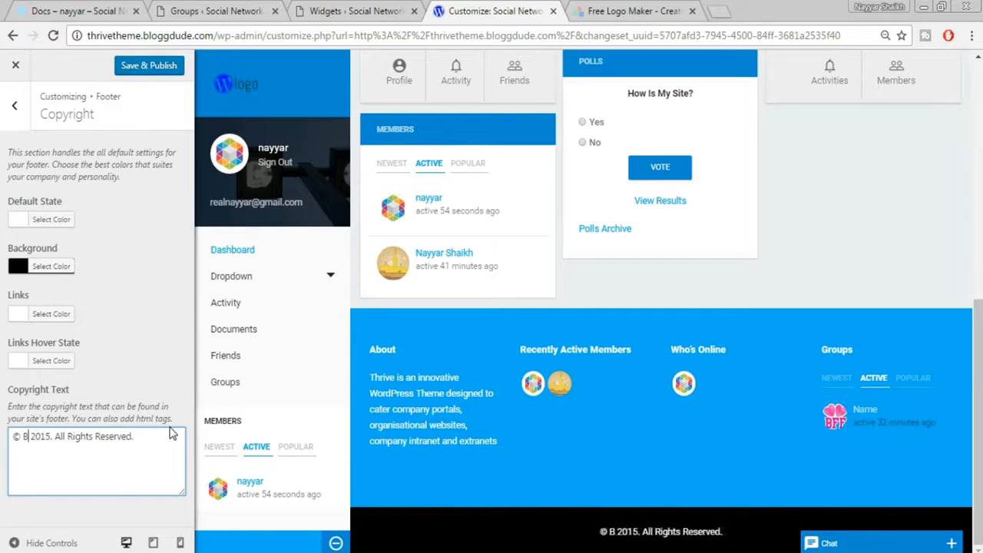
{"action": "type", "text": "ggdude"}
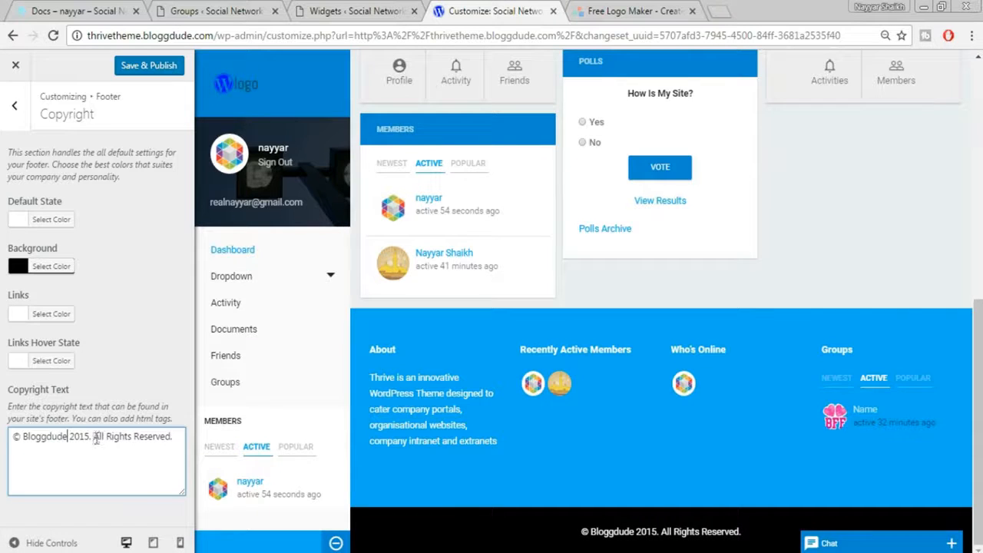
{"action": "key", "text": "BackSpace"}
{"action": "type", "text": "6"}
{"action": "key", "text": "BackSpace"}
{"action": "type", "text": "7"}
{"action": "left_click", "coordinate": [13, 105]}
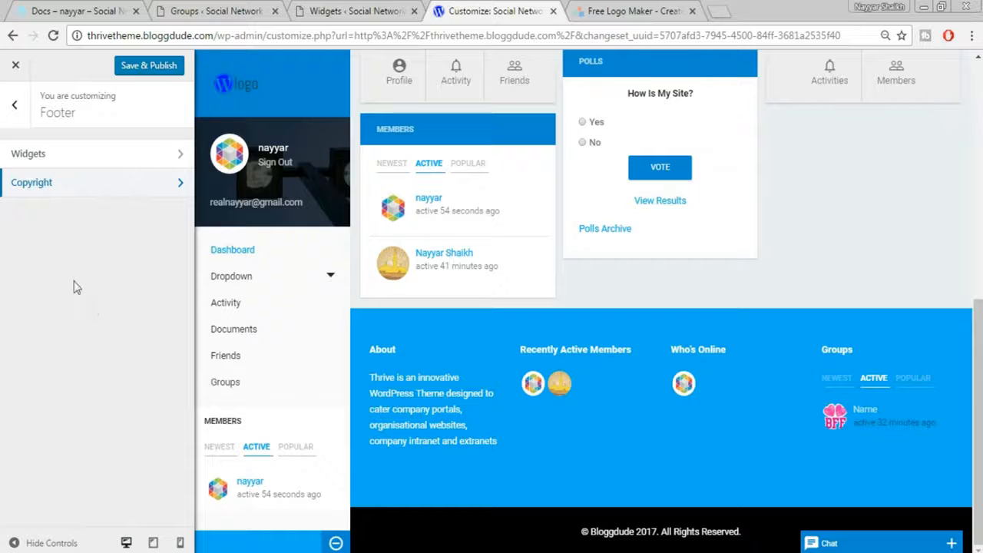
{"action": "left_click", "coordinate": [14, 106]}
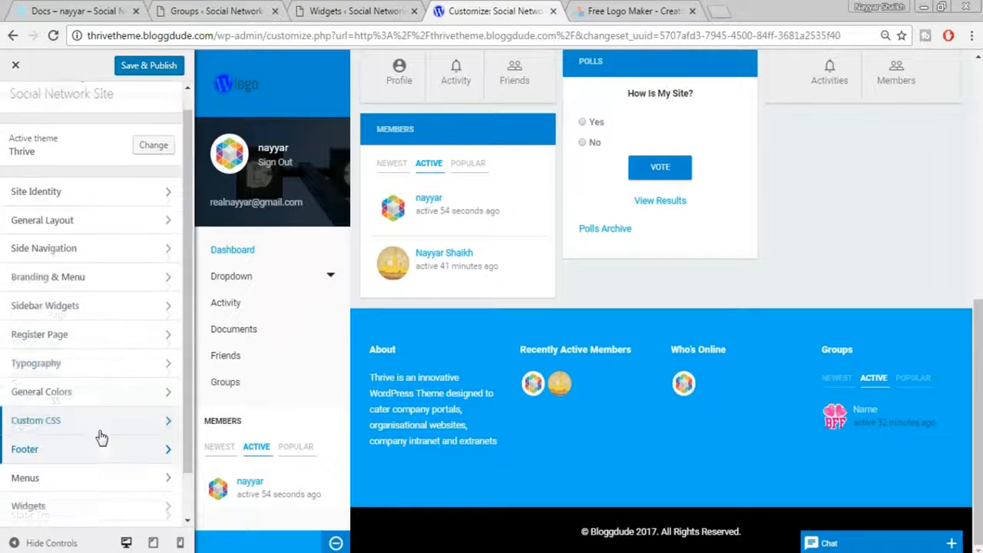
- Open the Static Front Page settings and preview the Activity stream page
{"action": "scroll", "coordinate": [102, 438], "scroll_direction": "down", "scroll_amount": 1}
{"action": "left_click", "coordinate": [62, 483]}
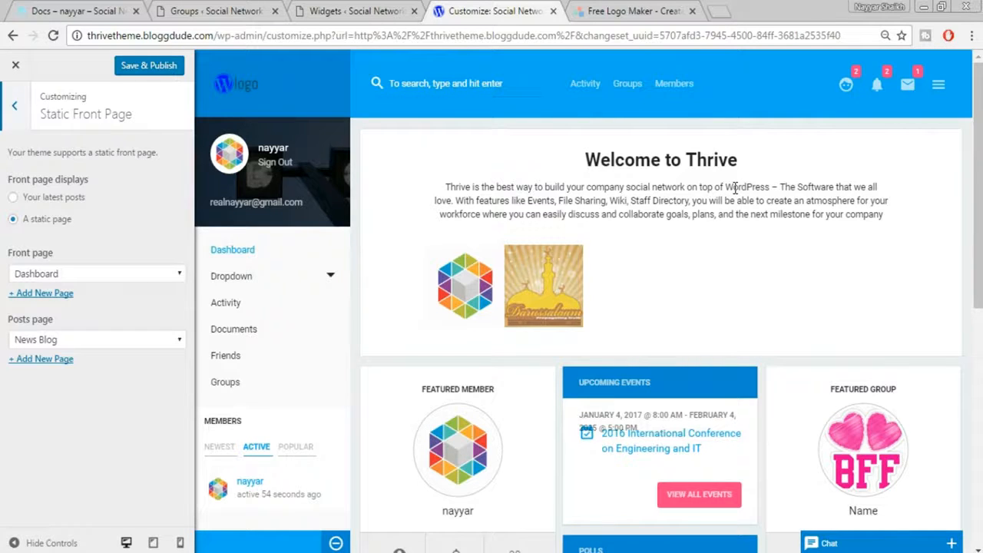
{"action": "left_click", "coordinate": [586, 87]}
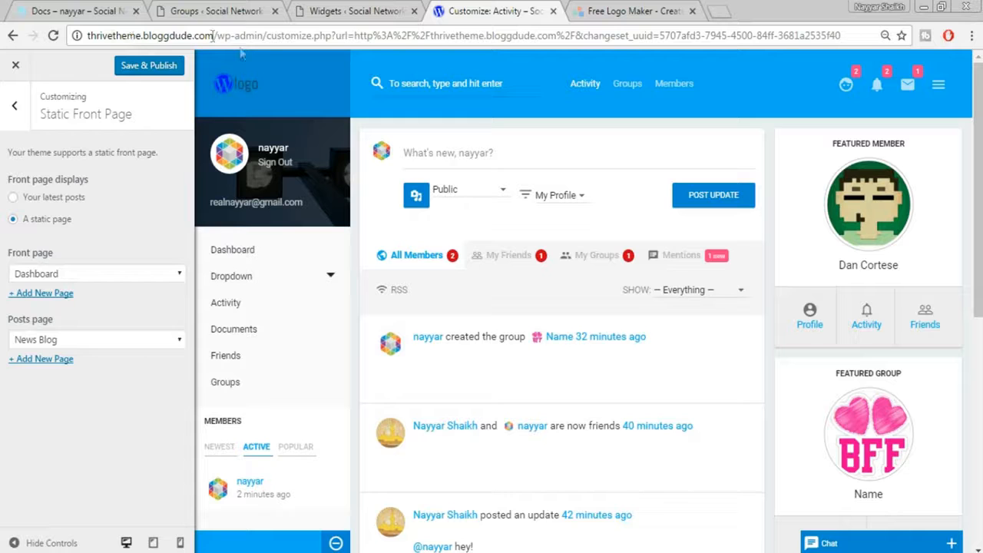
{"action": "scroll", "coordinate": [529, 407], "scroll_direction": "down", "scroll_amount": 10}
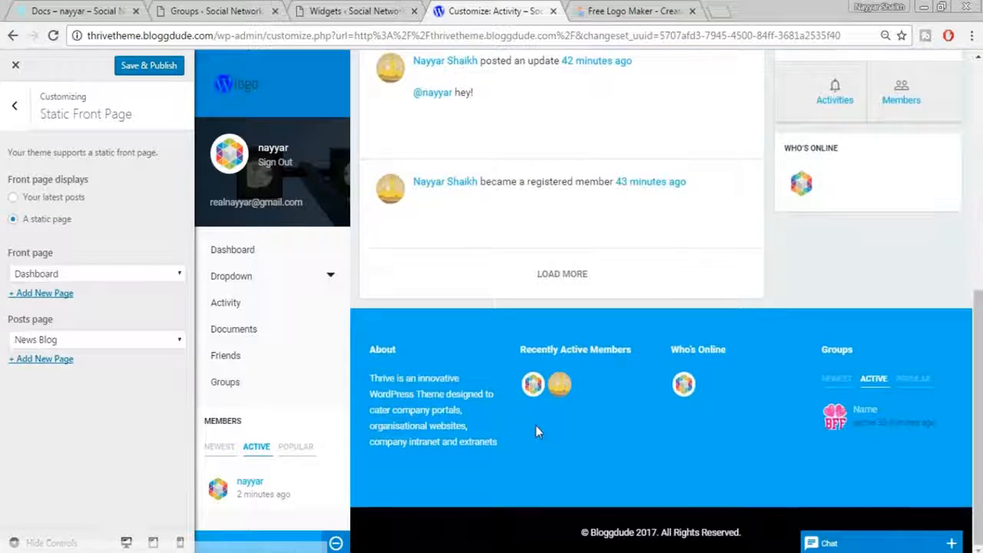
{"action": "scroll", "coordinate": [535, 432], "scroll_direction": "up", "scroll_amount": 10}
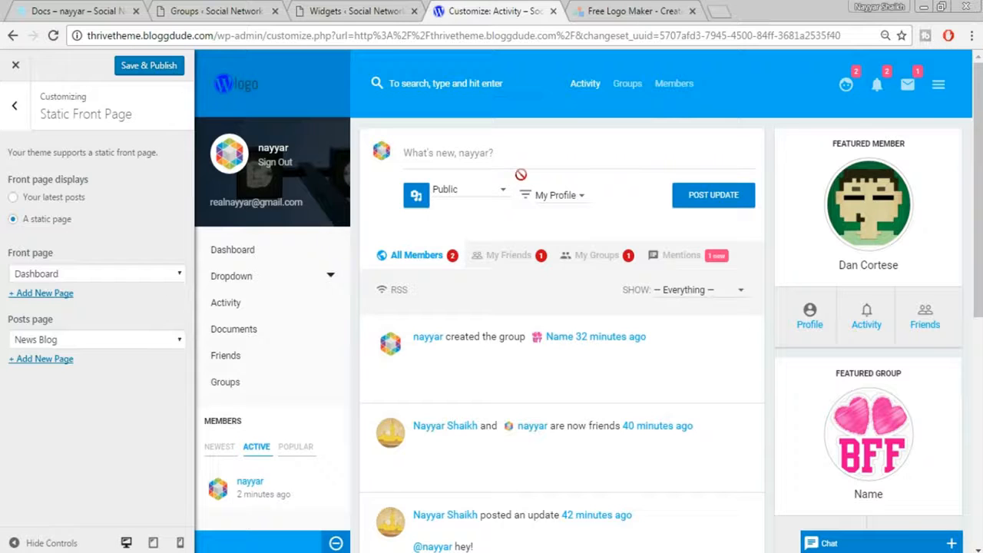
- Keep Dashboard as the front page, with News Blog as the posts page
{"action": "left_click", "coordinate": [119, 275]}
{"action": "left_click", "coordinate": [150, 220]}
{"action": "left_click", "coordinate": [83, 274]}
{"action": "left_click", "coordinate": [83, 274]}
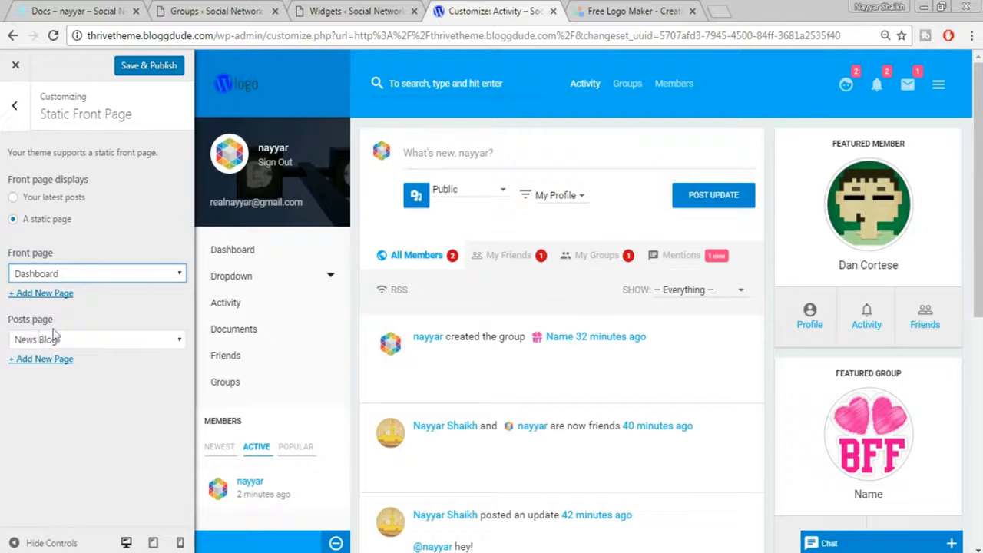
{"action": "left_click", "coordinate": [14, 111]}
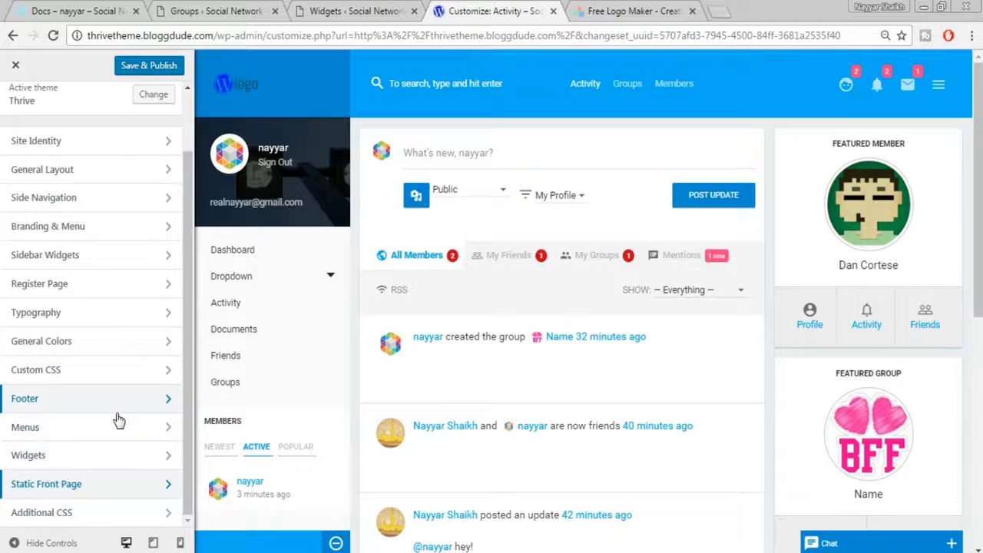
{"action": "scroll", "coordinate": [122, 426], "scroll_direction": "up", "scroll_amount": 2}
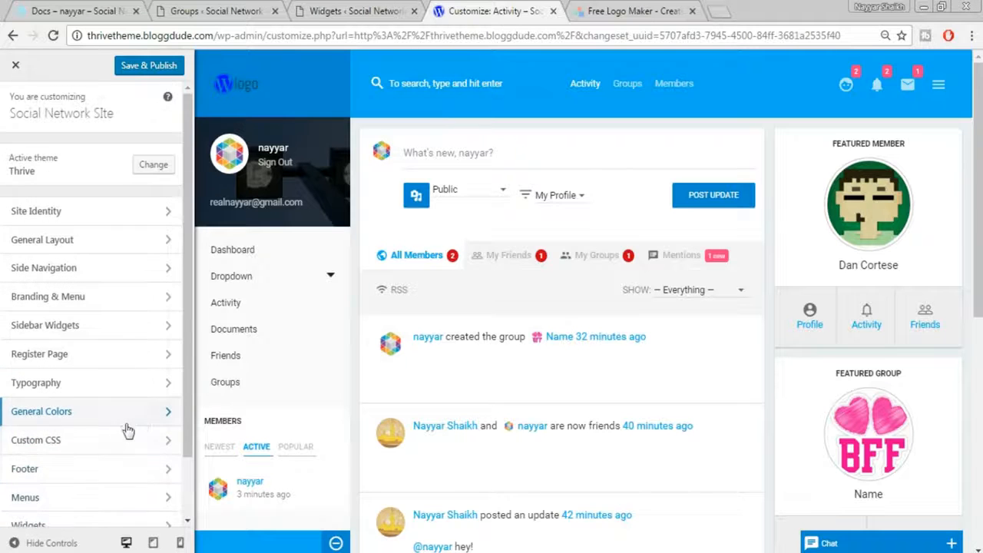
- Publish the customizer changes and load the site's live home page
{"action": "left_click", "coordinate": [136, 71]}
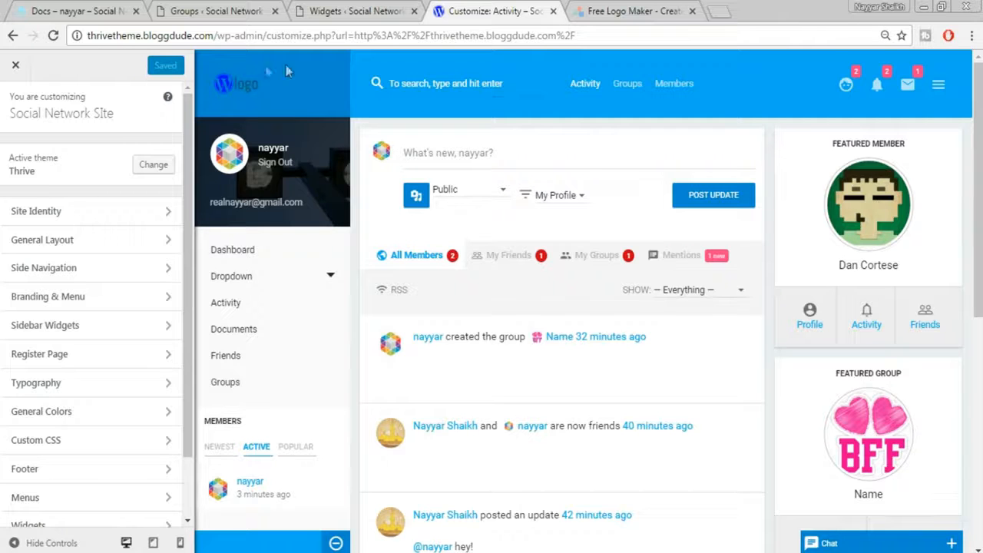
{"action": "left_click_drag", "start_coordinate": [216, 35], "coordinate": [576, 35]}
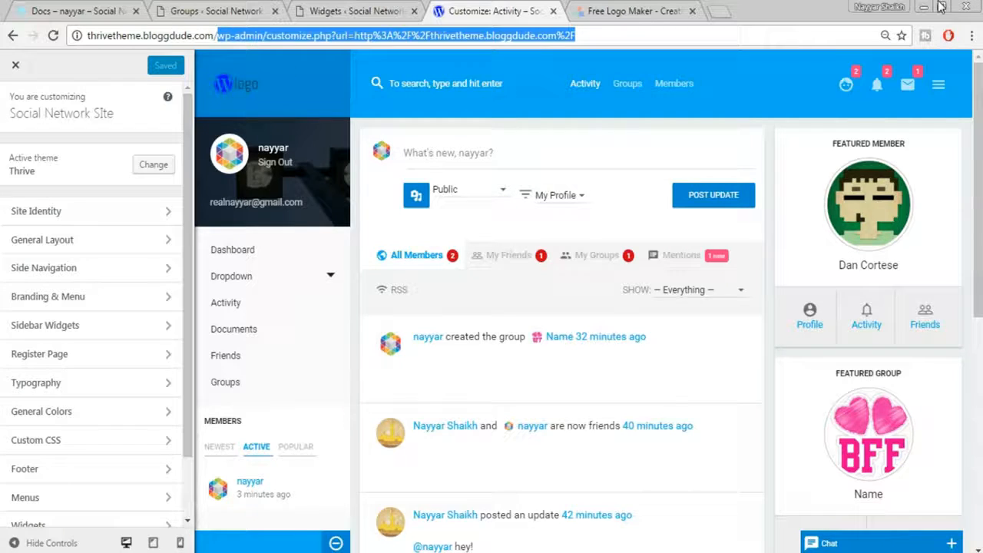
{"action": "key", "text": "Delete"}
{"action": "key", "text": "Return"}
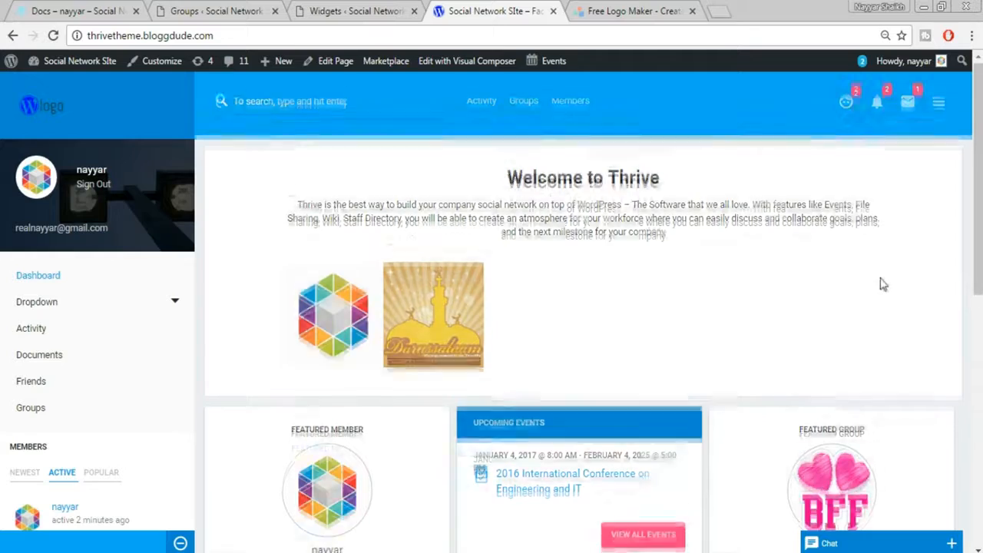
{"action": "scroll", "coordinate": [883, 307], "scroll_direction": "down", "scroll_amount": 7}
{"action": "scroll", "coordinate": [883, 404], "scroll_direction": "up", "scroll_amount": 7}
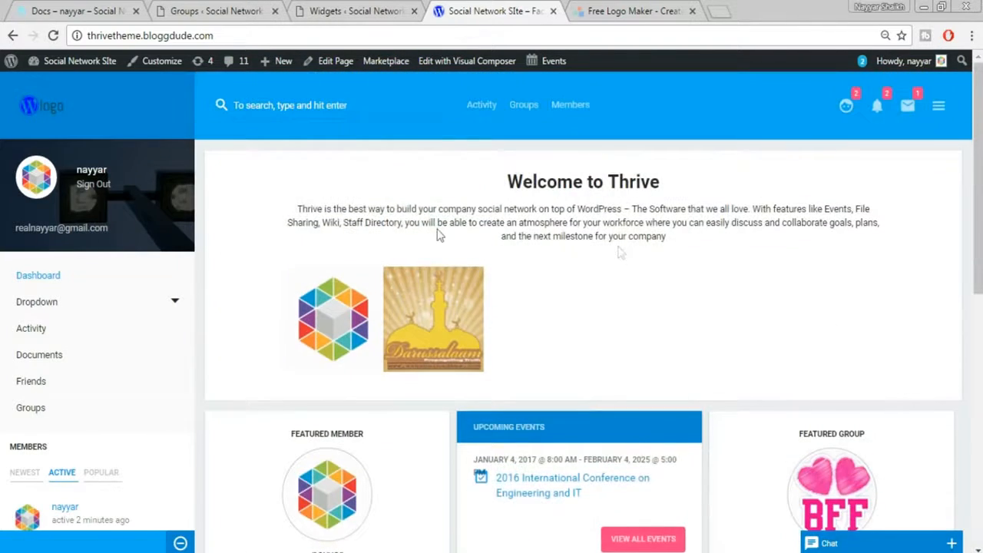
- Inspect the Welcome to Thrive heading and paragraph on the home page
{"action": "left_click_drag", "start_coordinate": [346, 158], "coordinate": [943, 311]}
{"action": "left_click", "coordinate": [923, 321]}
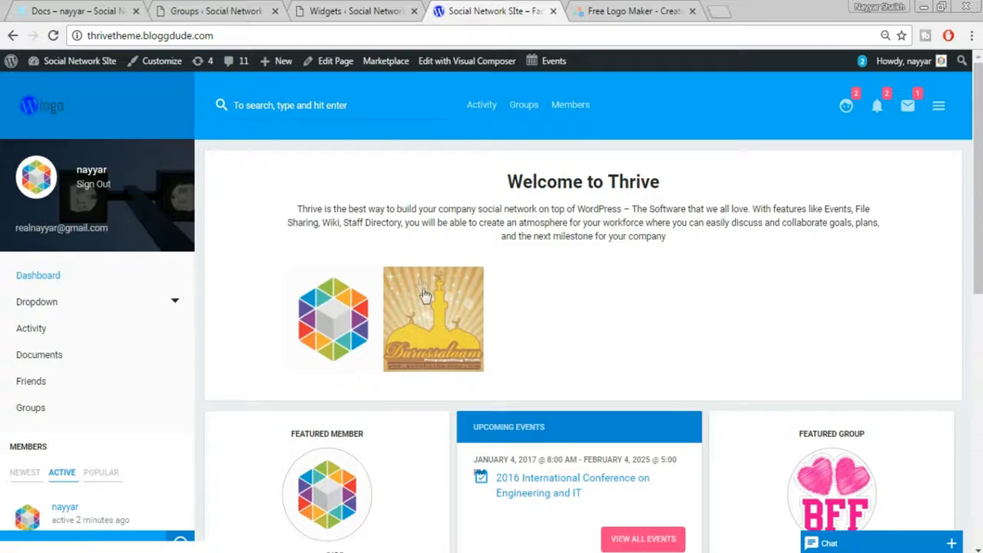
{"action": "left_click_drag", "start_coordinate": [484, 196], "coordinate": [694, 238]}
{"action": "left_click", "coordinate": [693, 238]}
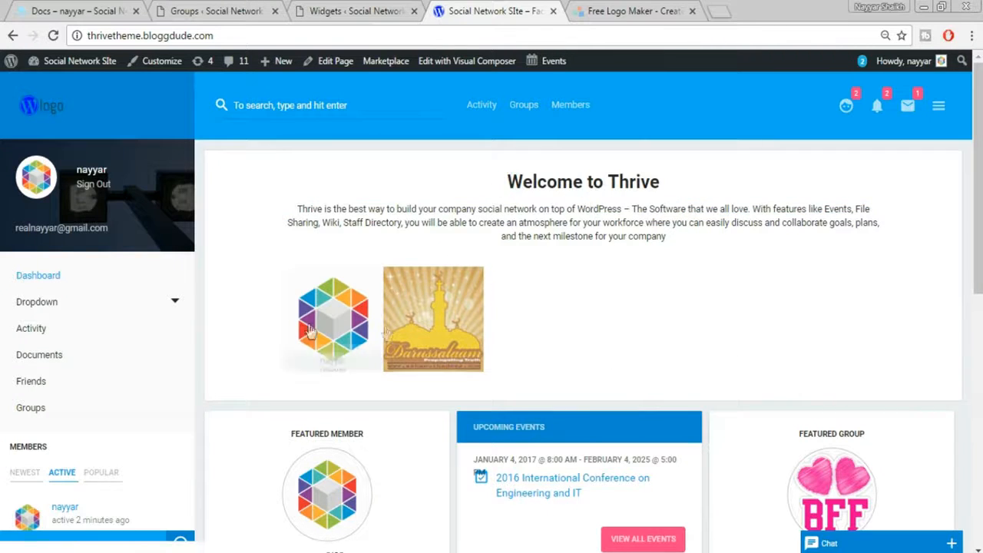
{"action": "scroll", "coordinate": [388, 315], "scroll_direction": "down", "scroll_amount": 3}
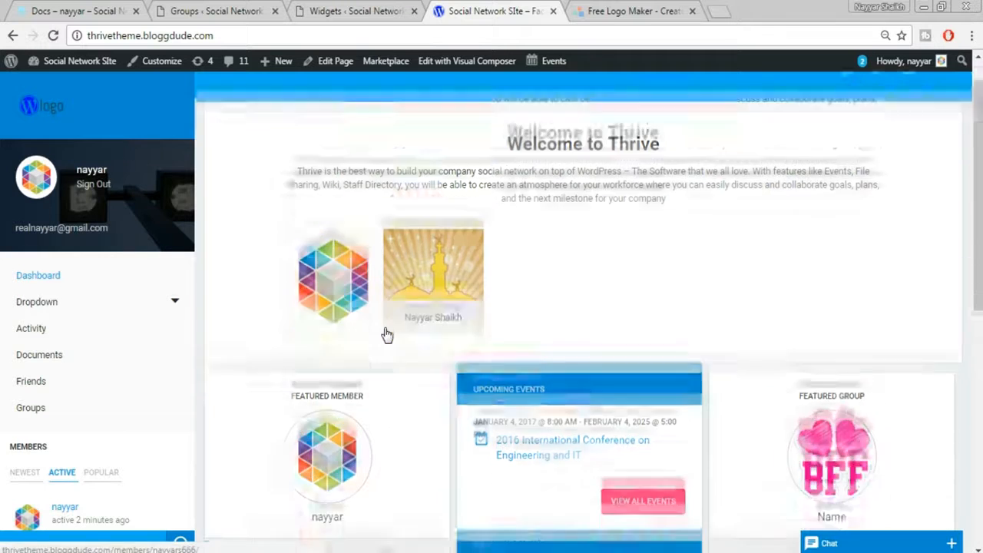
{"action": "scroll", "coordinate": [389, 294], "scroll_direction": "up", "scroll_amount": 3}
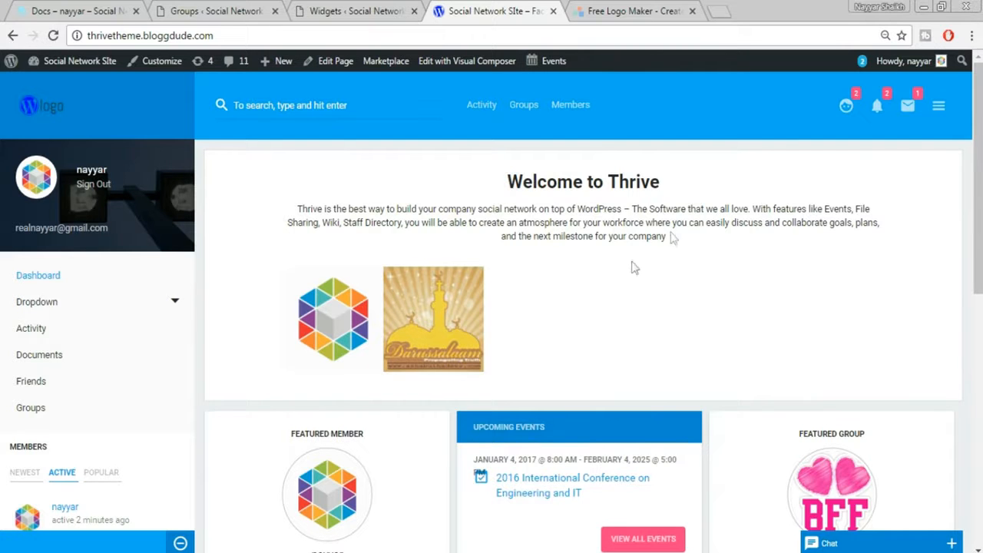
- In Visual Composer, change the text block heading to 'Welcome to BolggDude' and save
{"action": "left_click", "coordinate": [452, 67]}
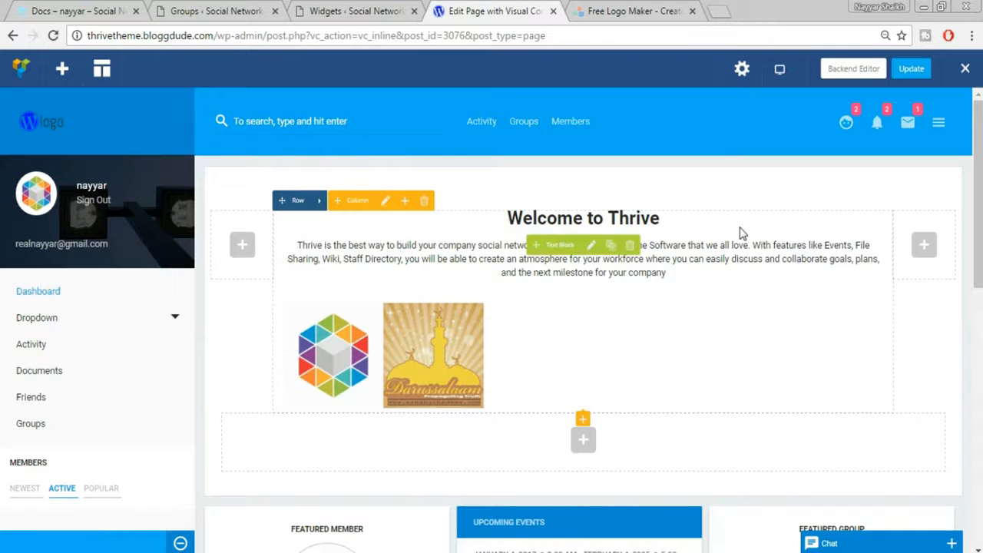
{"action": "left_click", "coordinate": [591, 246]}
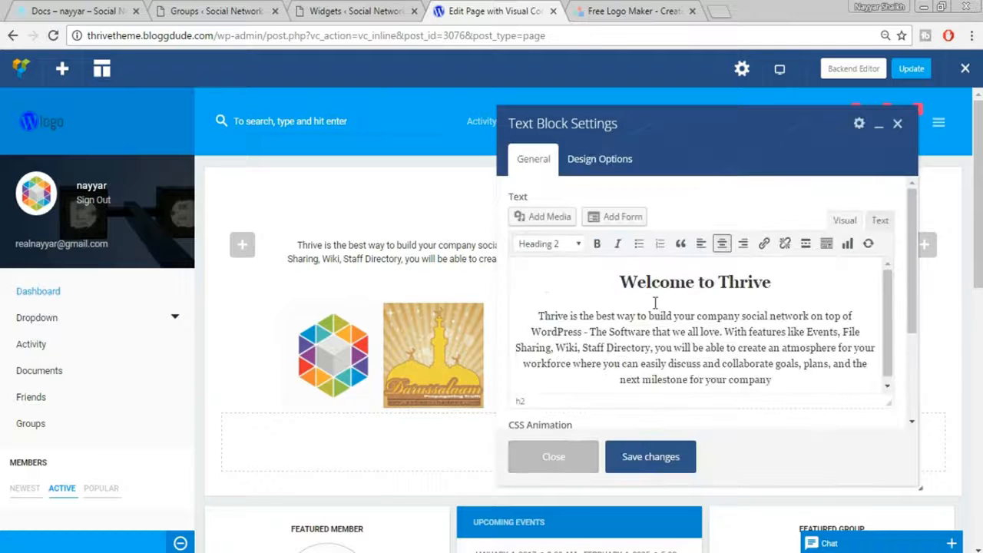
{"action": "left_click_drag", "start_coordinate": [720, 282], "coordinate": [778, 282]}
{"action": "type", "text": "BolggDude"}
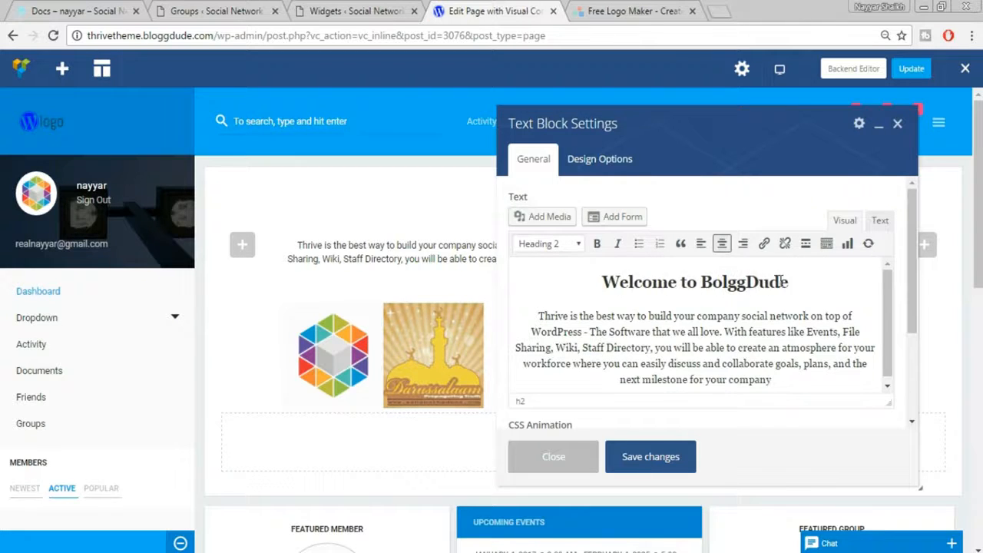
{"action": "left_click", "coordinate": [678, 461]}
- Delete the BP Members Grid element with its two avatars from the Dashboard page
{"action": "left_click", "coordinate": [895, 126]}
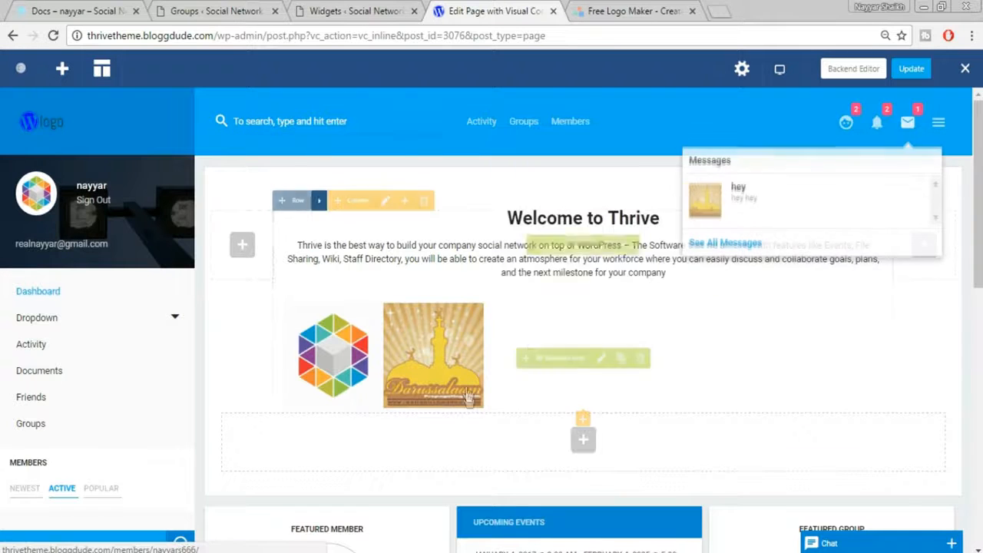
{"action": "mouse_move", "coordinate": [575, 354]}
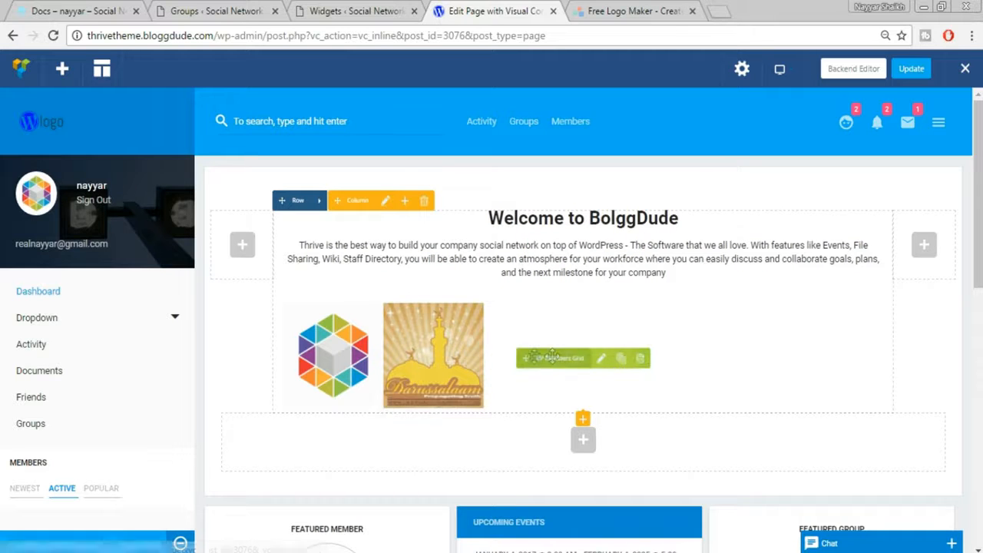
{"action": "left_click", "coordinate": [640, 361]}
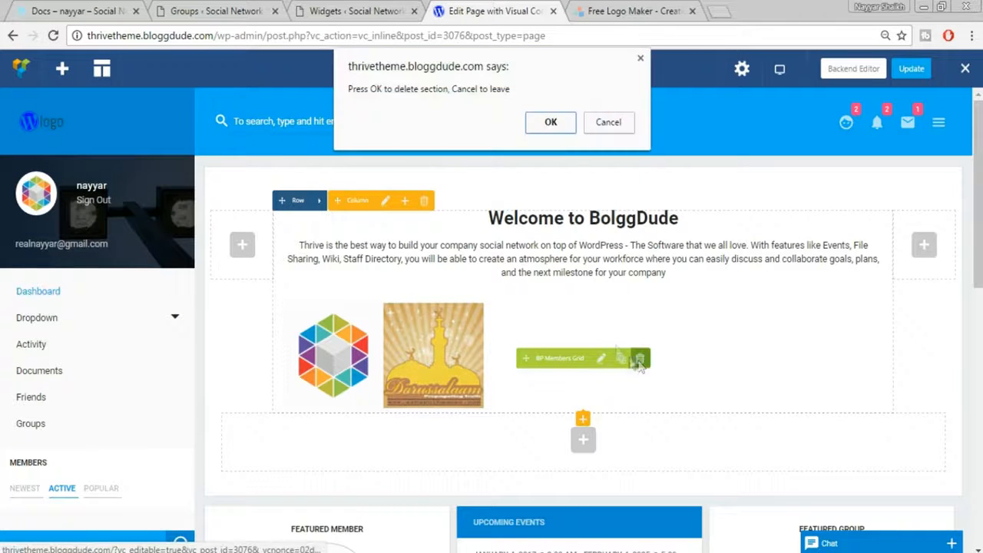
{"action": "left_click", "coordinate": [556, 125]}
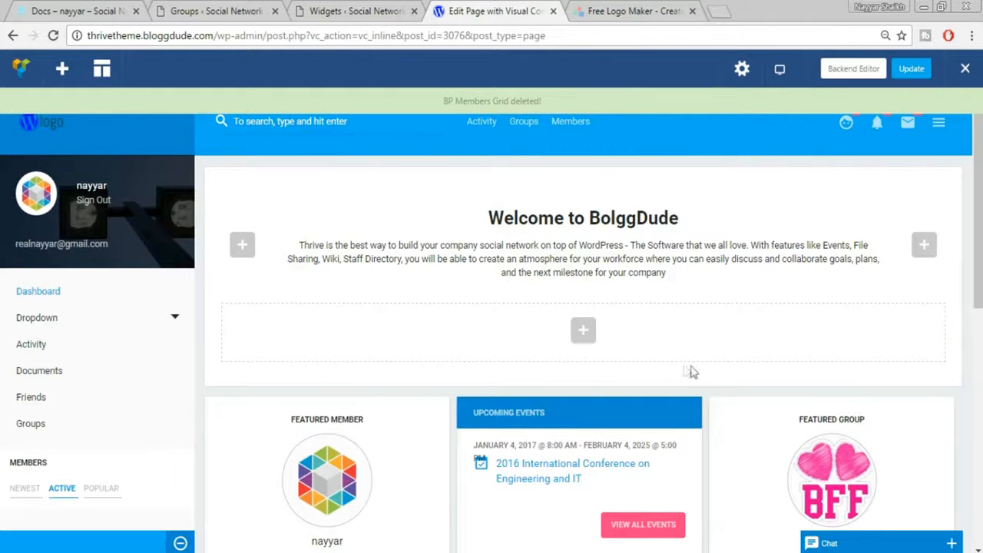
{"action": "scroll", "coordinate": [691, 373], "scroll_direction": "down", "scroll_amount": 3}
{"action": "scroll", "coordinate": [730, 384], "scroll_direction": "up", "scroll_amount": 3}
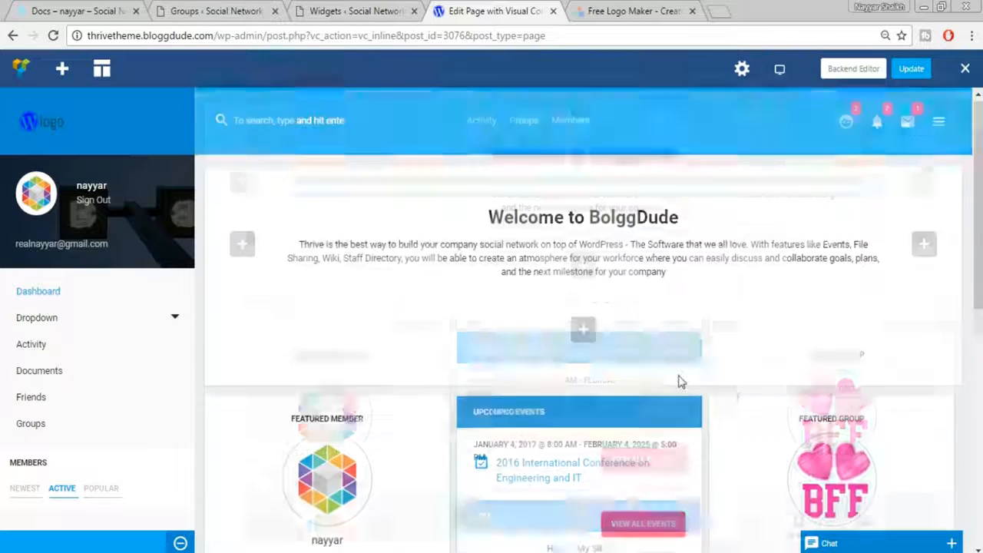
{"action": "left_click", "coordinate": [585, 333]}
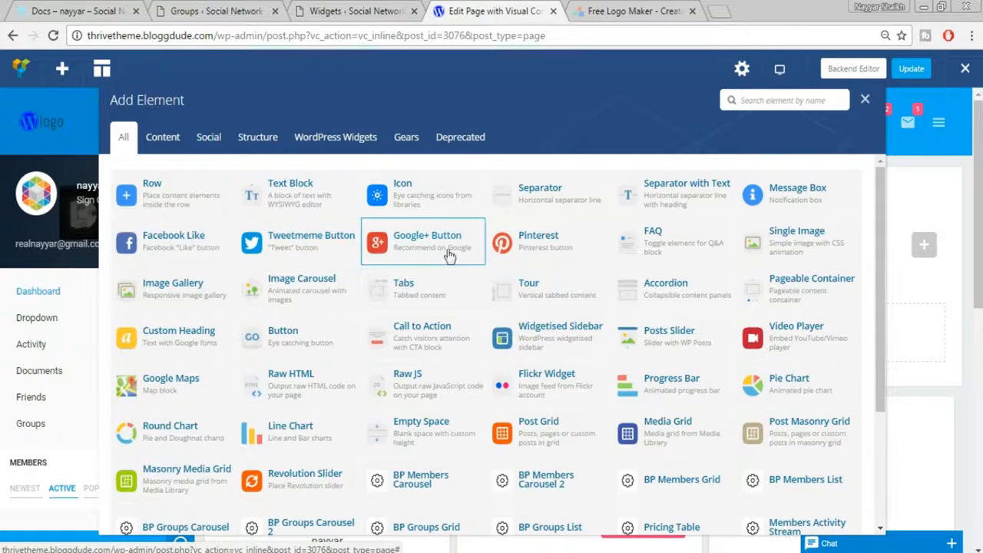
{"action": "scroll", "coordinate": [667, 227], "scroll_direction": "down", "scroll_amount": 4}
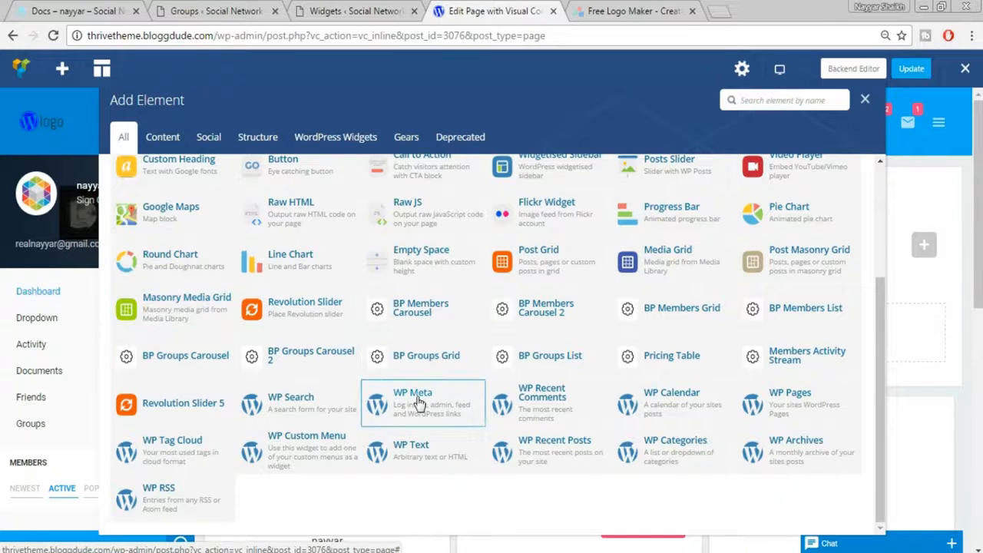
{"action": "scroll", "coordinate": [355, 337], "scroll_direction": "up", "scroll_amount": 3}
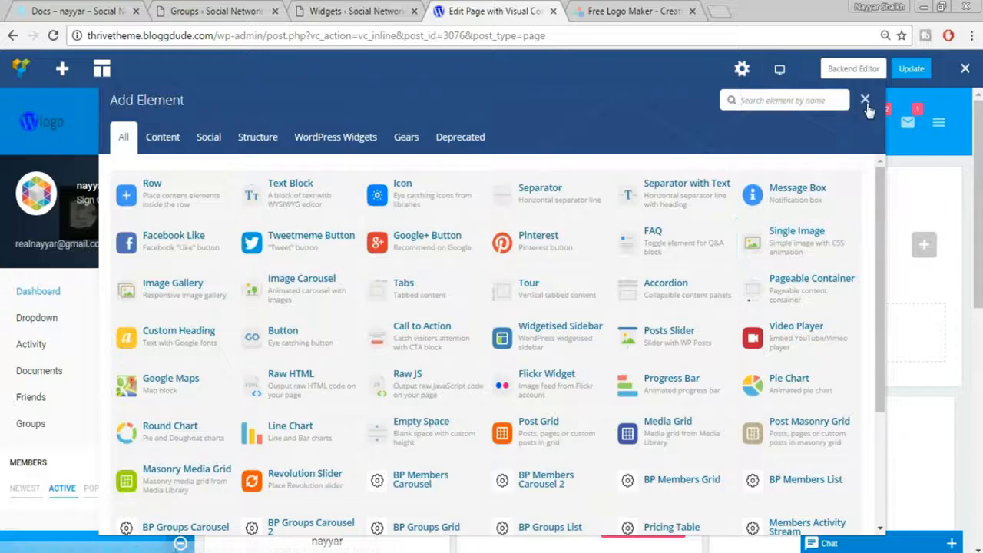
{"action": "left_click", "coordinate": [865, 99]}
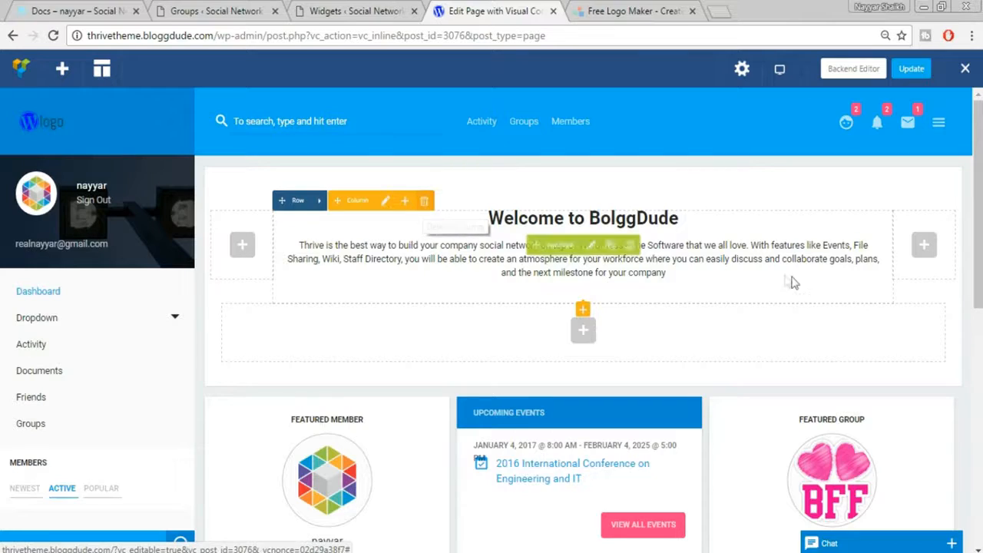
{"action": "scroll", "coordinate": [799, 361], "scroll_direction": "down", "scroll_amount": 3}
{"action": "scroll", "coordinate": [795, 365], "scroll_direction": "down", "scroll_amount": 5}
{"action": "scroll", "coordinate": [791, 368], "scroll_direction": "up", "scroll_amount": 10}
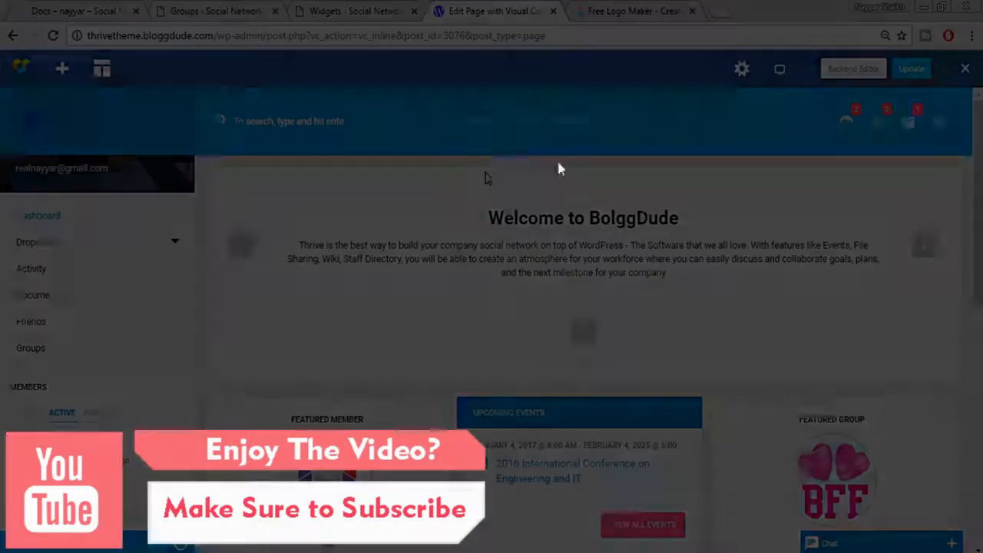
{"action": "scroll", "coordinate": [759, 251], "scroll_direction": "down", "scroll_amount": 3}
{"action": "scroll", "coordinate": [758, 252], "scroll_direction": "down", "scroll_amount": 2}
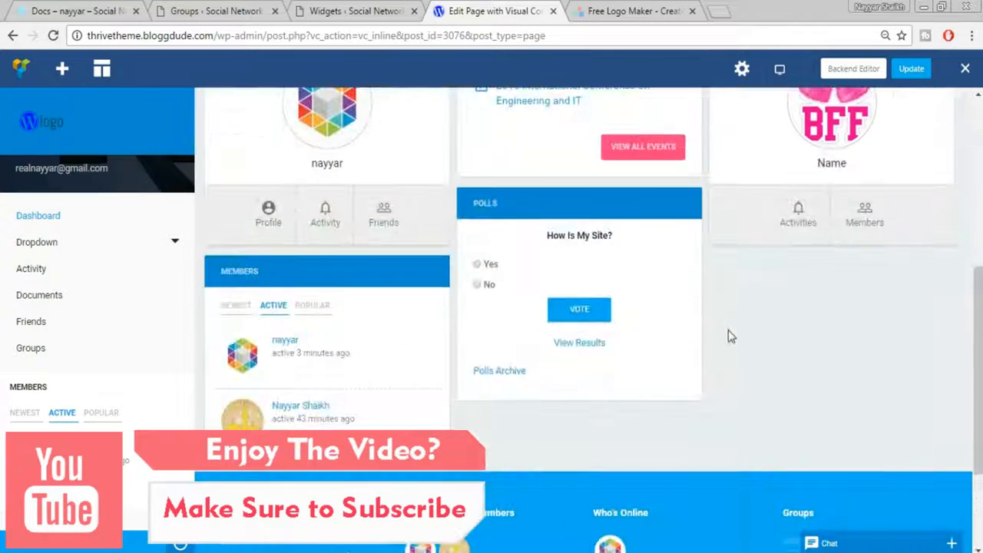
{"action": "scroll", "coordinate": [728, 338], "scroll_direction": "up", "scroll_amount": 5}
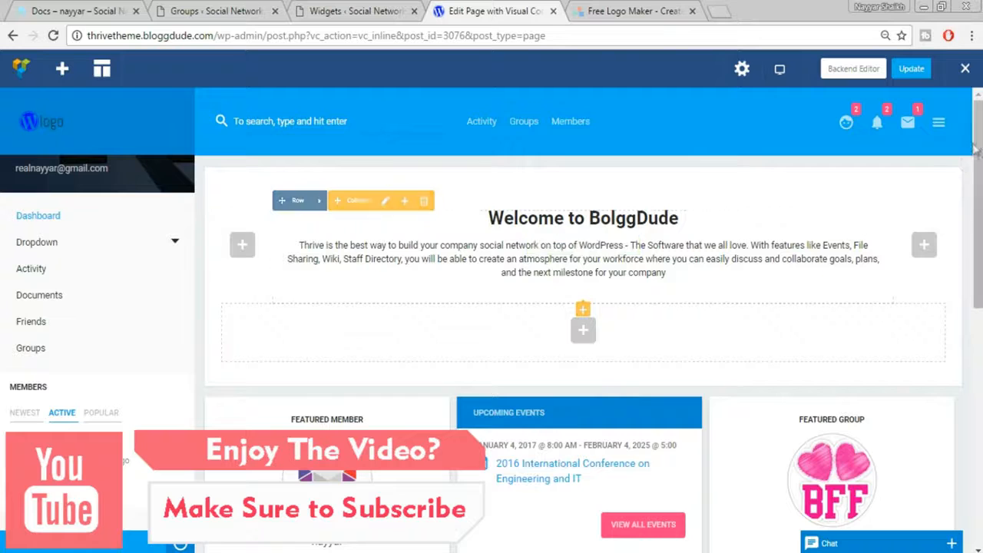